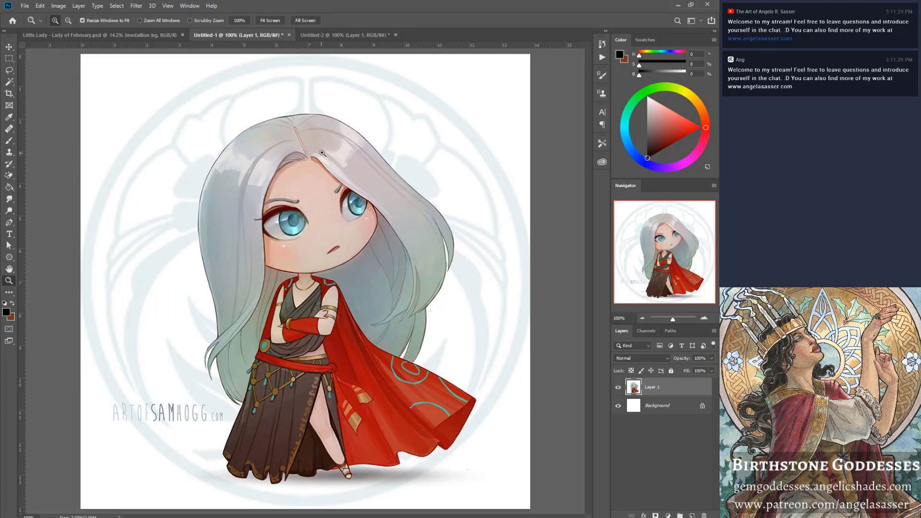
Compare the two chibi reference images and look at the Twitter post showing the grey-haired character in the red cape.
click(342, 36)
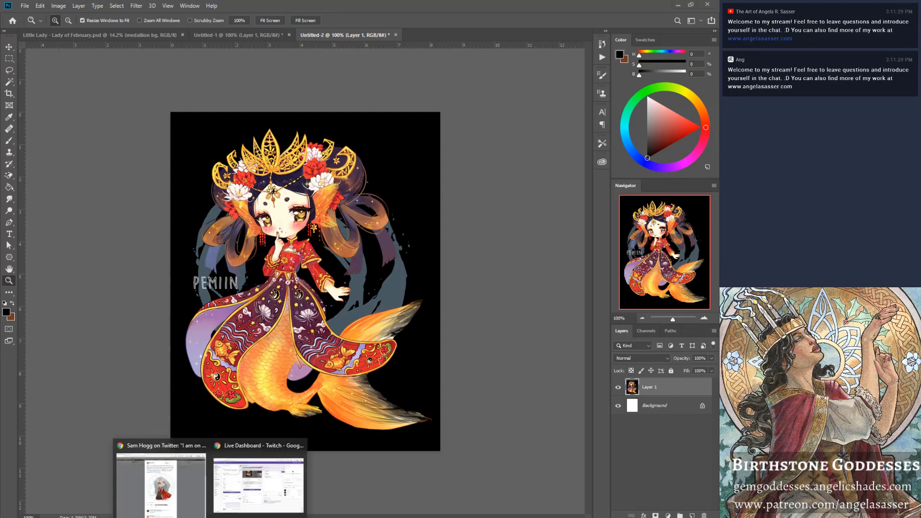
click(194, 511)
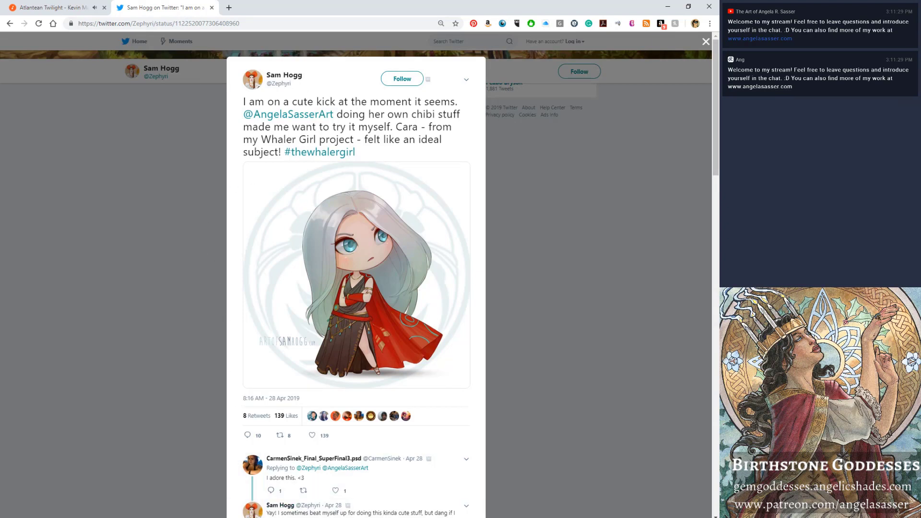
mouse_move(255, 517)
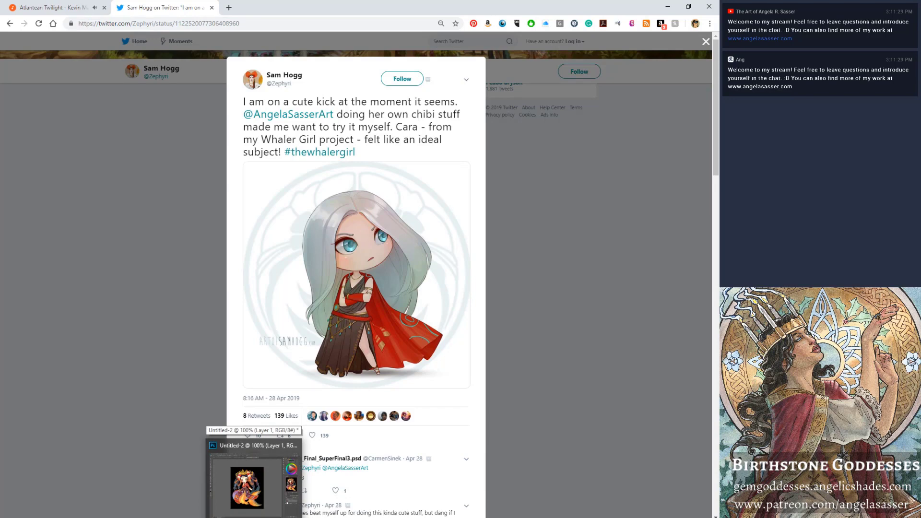
click(255, 484)
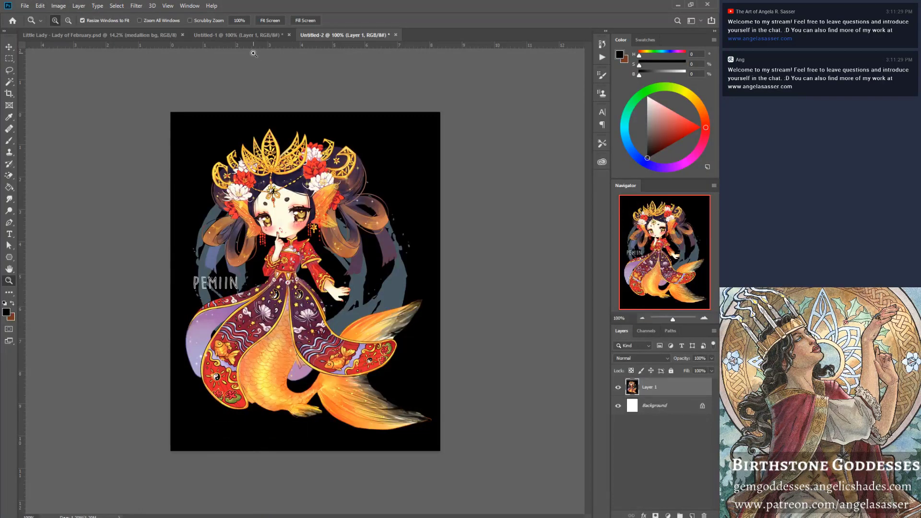
click(271, 36)
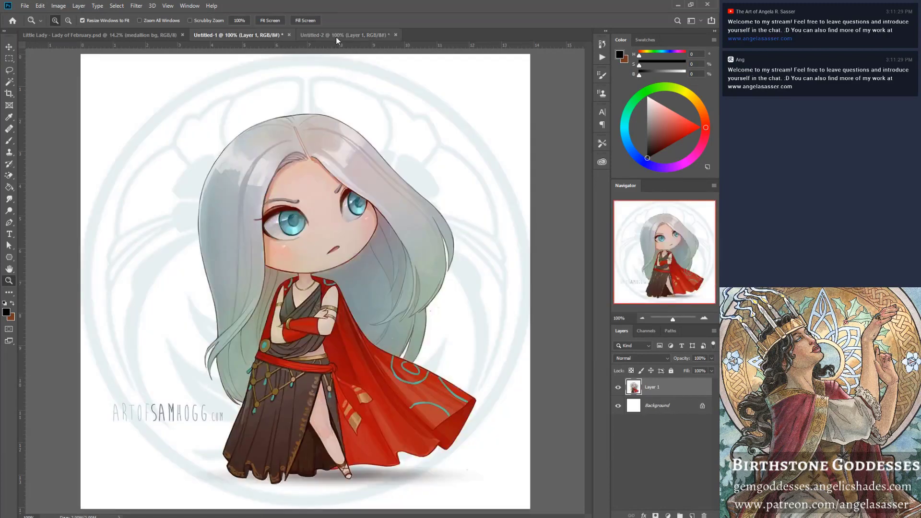
click(338, 36)
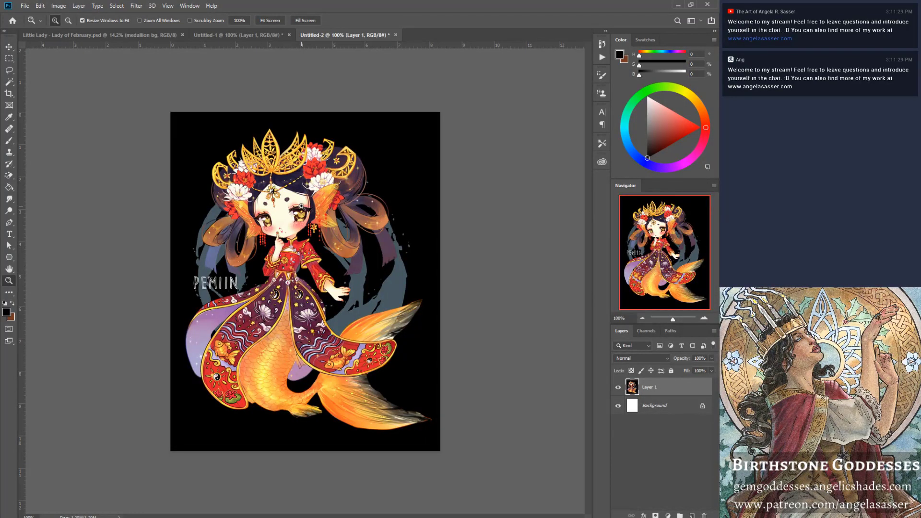
Return to the Lady of February document and load the skin layer's contents as a selection.
click(150, 37)
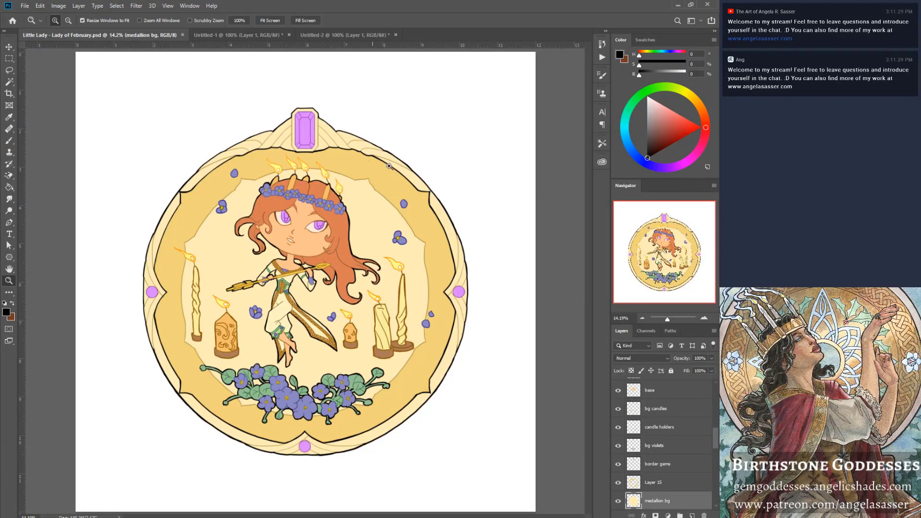
scroll(638, 449, up, 1)
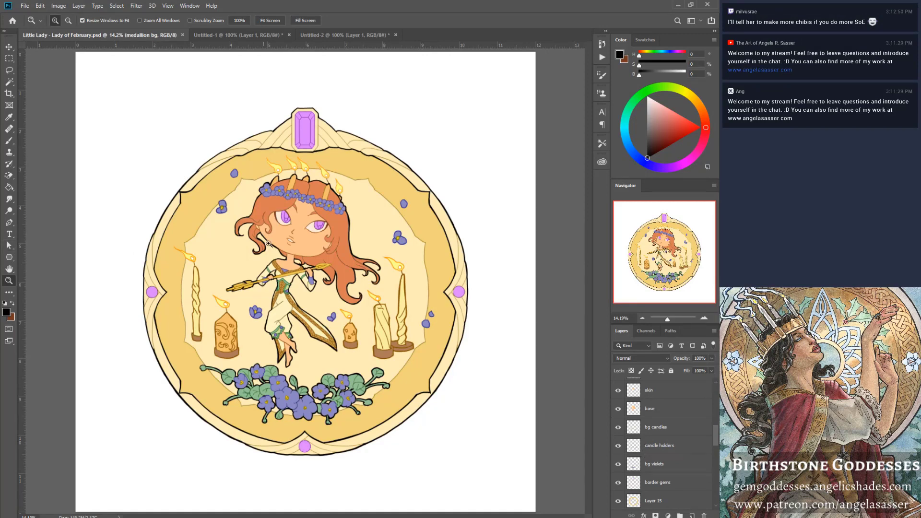
scroll(296, 245, up, 3)
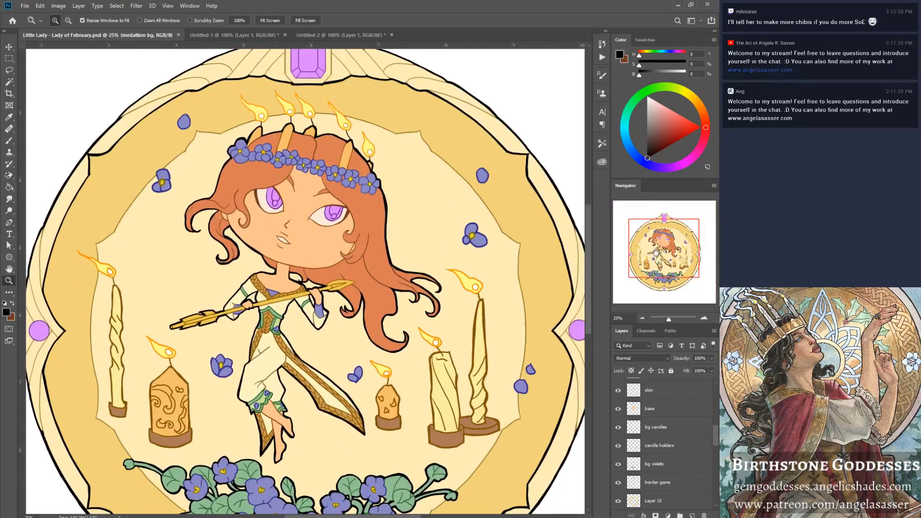
mouse_move(651, 250)
mouse_down()
mouse_move(656, 242)
mouse_move(655, 254)
mouse_up()
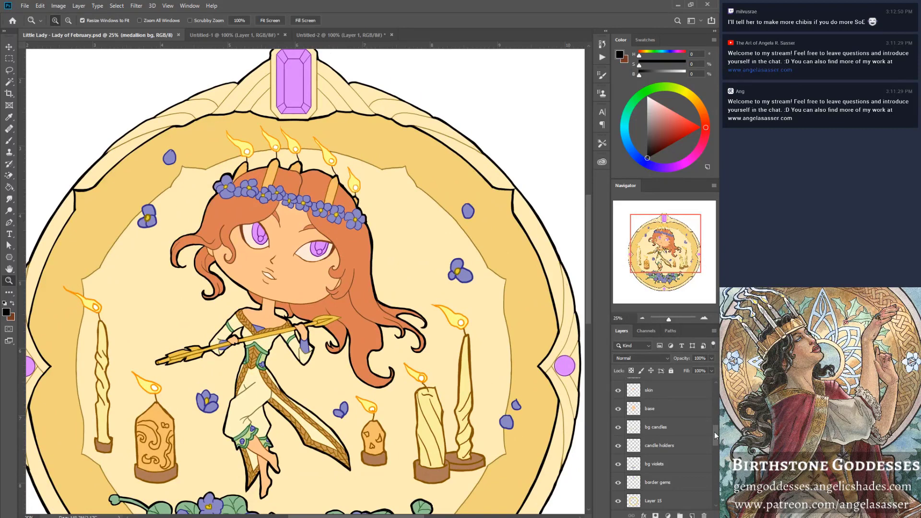
click(668, 395)
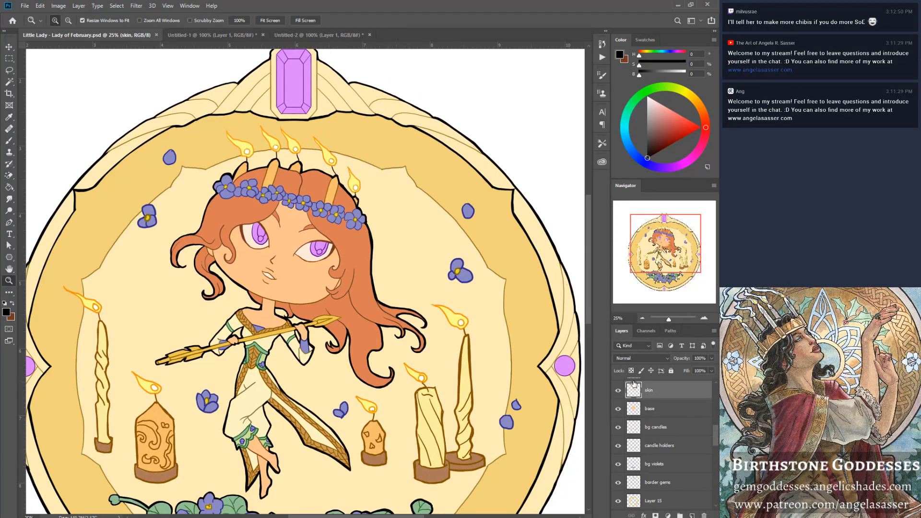
ctrl+click(634, 390)
Activate the Brush tool, browse the brush presets including the Paintbox set, and choose the Hard Round brush.
click(9, 141)
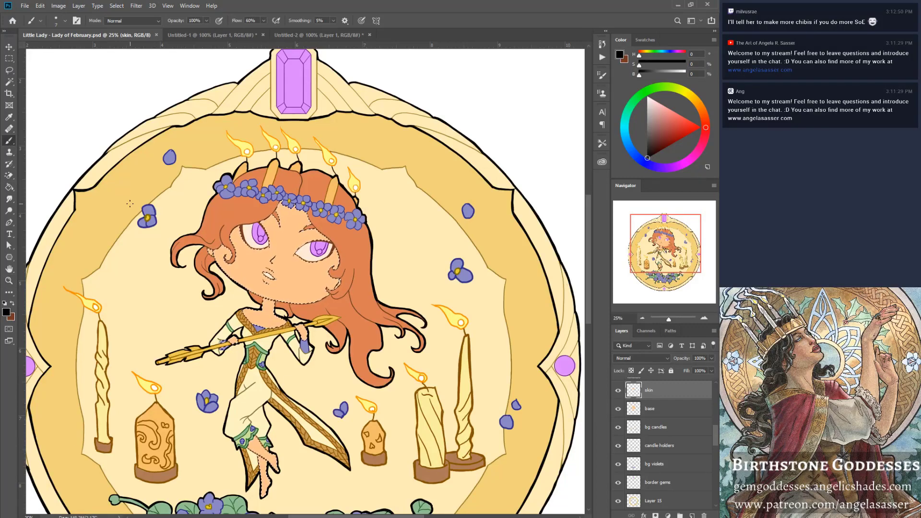
click(65, 21)
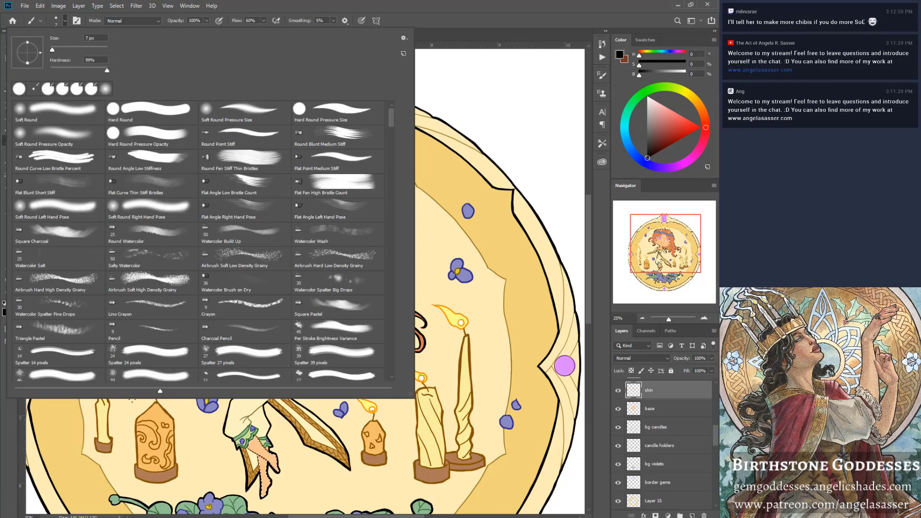
drag(390, 113, 390, 175)
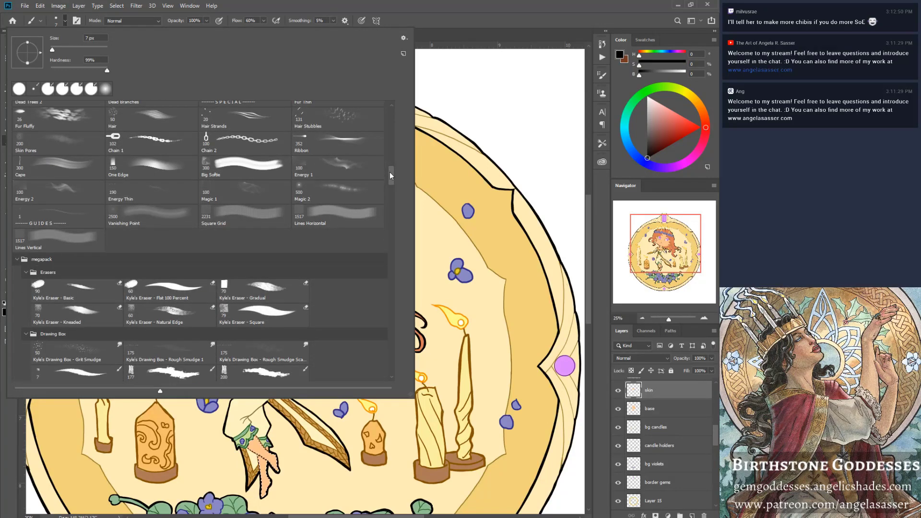
drag(390, 176, 389, 223)
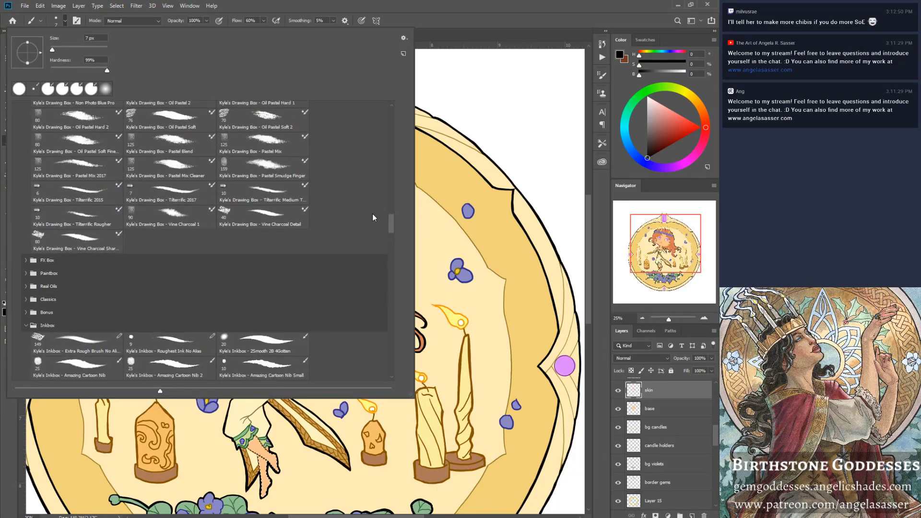
click(26, 274)
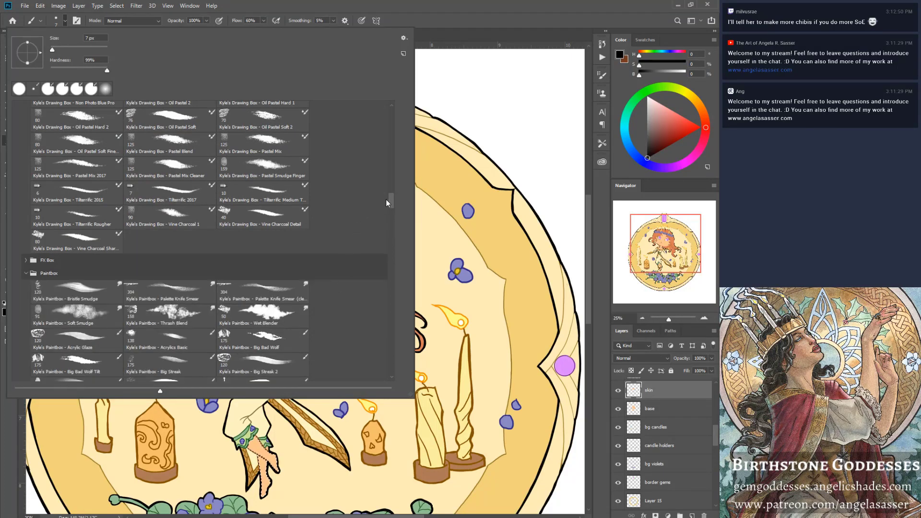
mouse_move(391, 202)
mouse_down()
mouse_move(382, 257)
mouse_move(390, 122)
mouse_up()
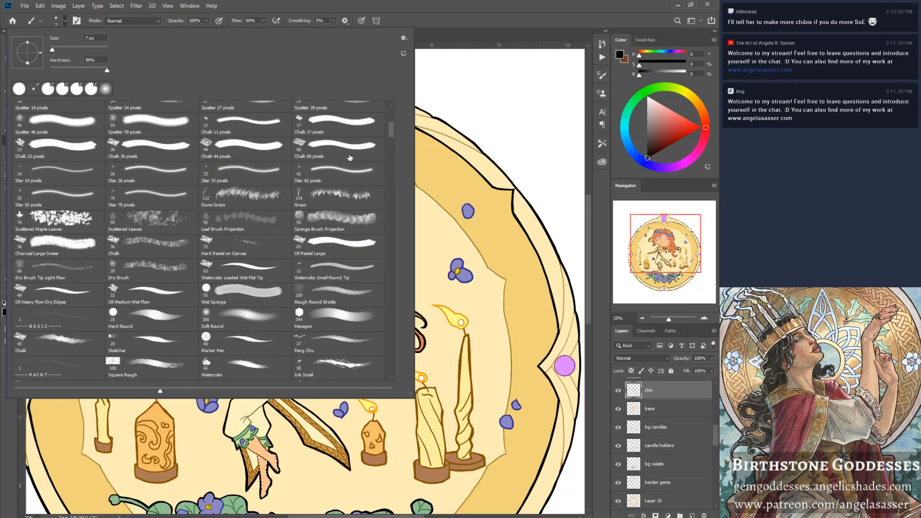
drag(390, 133, 392, 117)
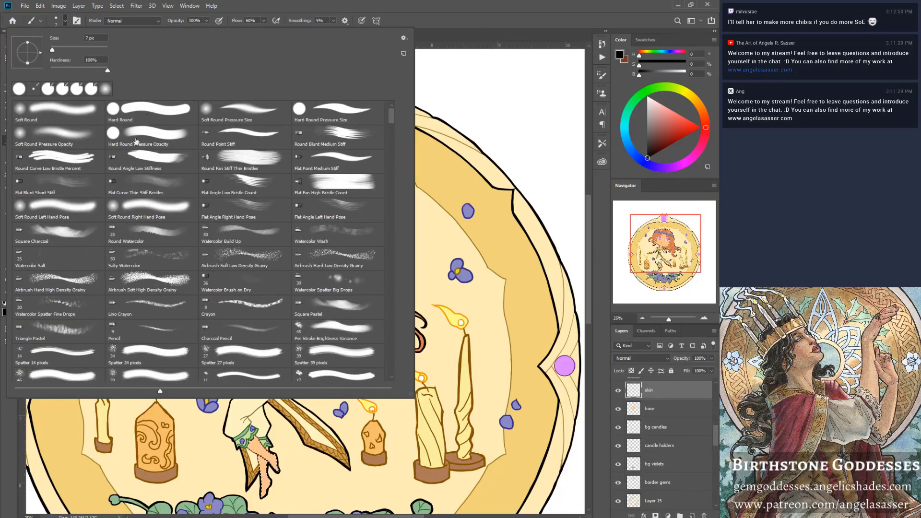
Enable Transfer and Shape Dynamics for the brush, with size controlled by Pen Pressure, and tighten its spacing to 6%.
click(77, 21)
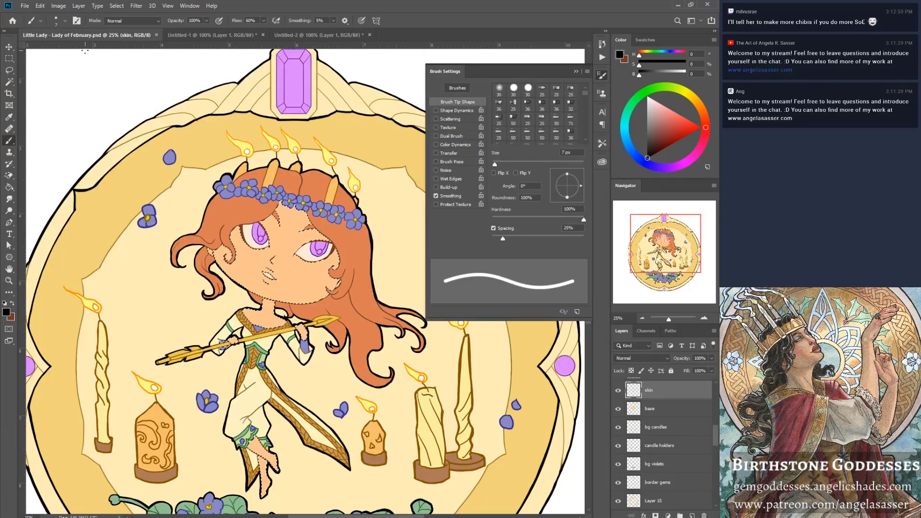
click(450, 152)
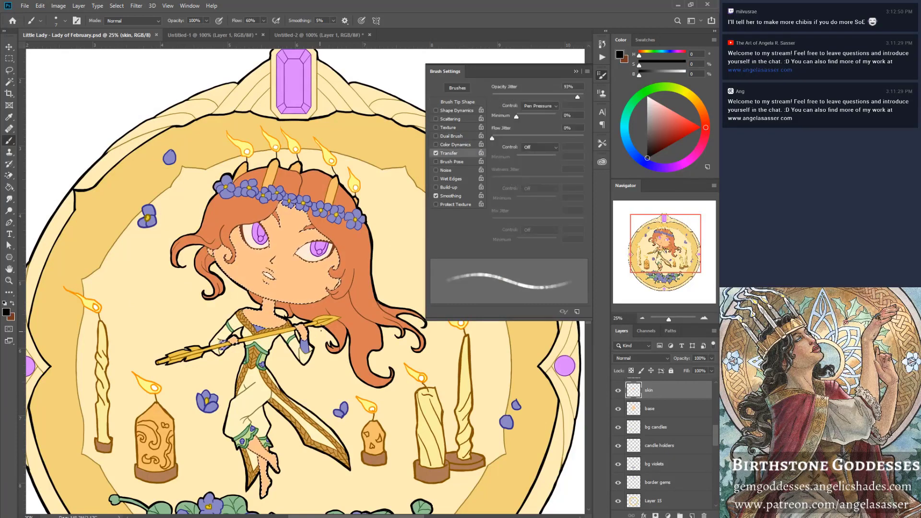
click(457, 110)
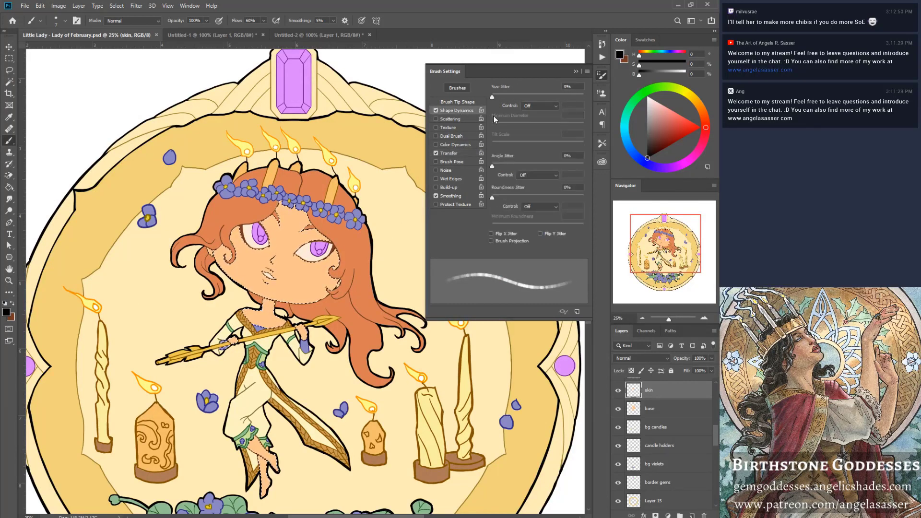
click(533, 105)
click(535, 133)
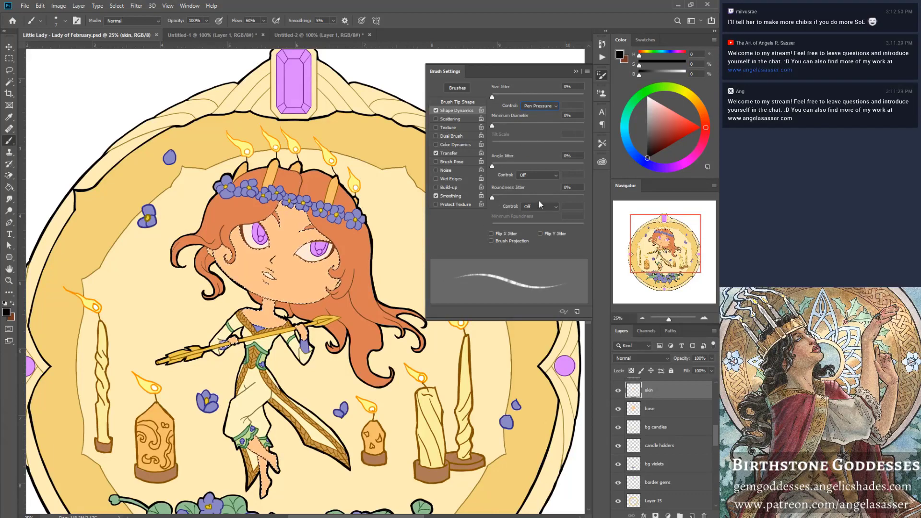
click(457, 102)
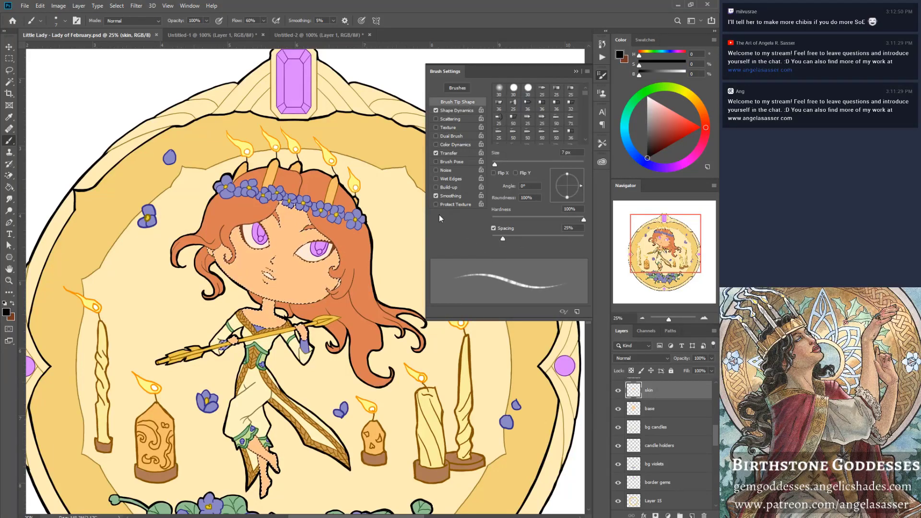
drag(503, 236, 494, 241)
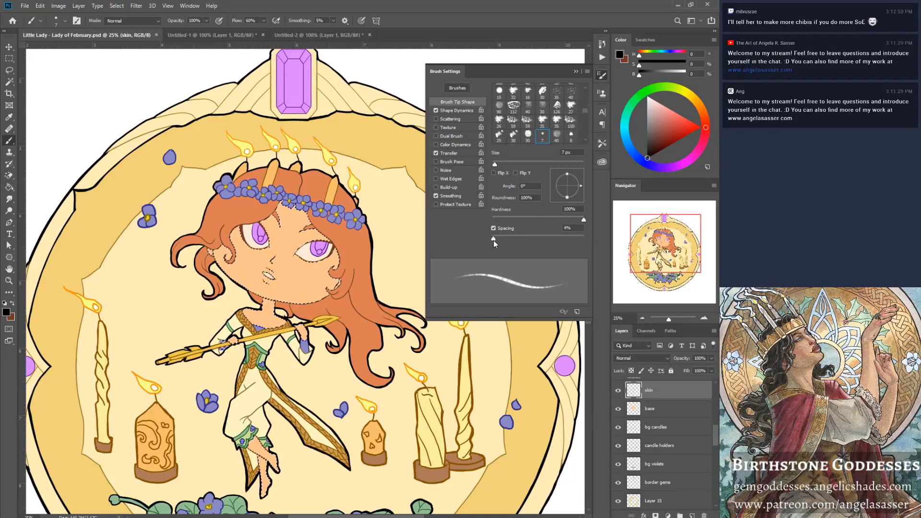
Turn the brush's Shape Dynamics off and back on to compare the stroke preview.
click(451, 110)
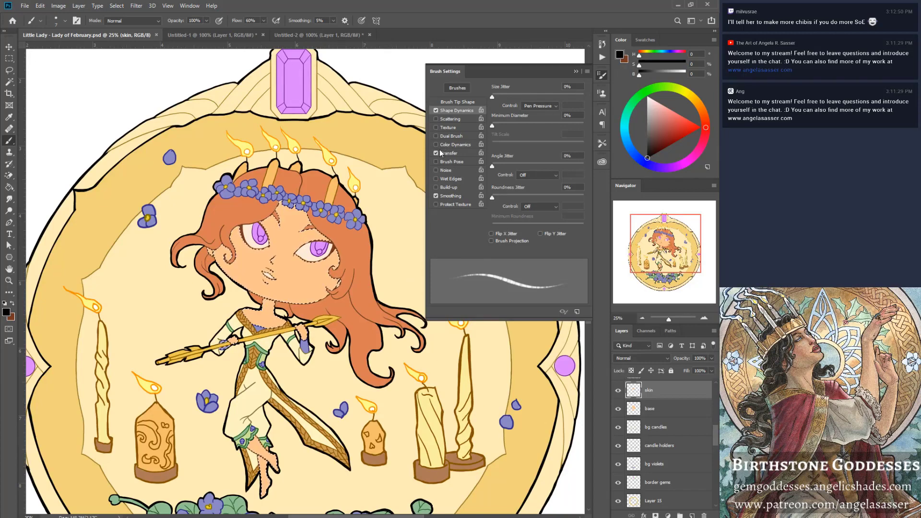
click(436, 111)
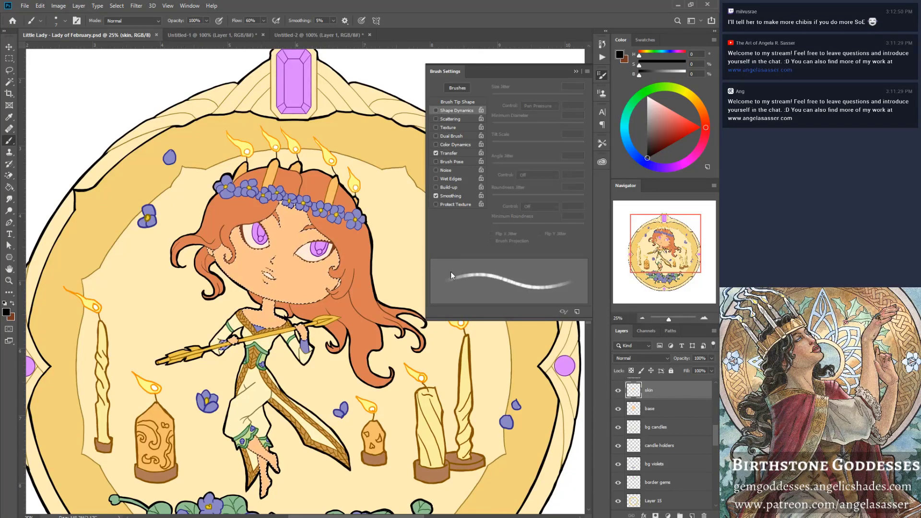
click(452, 110)
Set the Flow Jitter control in the brush's Transfer options to Pen Pressure and close the brush settings.
click(453, 153)
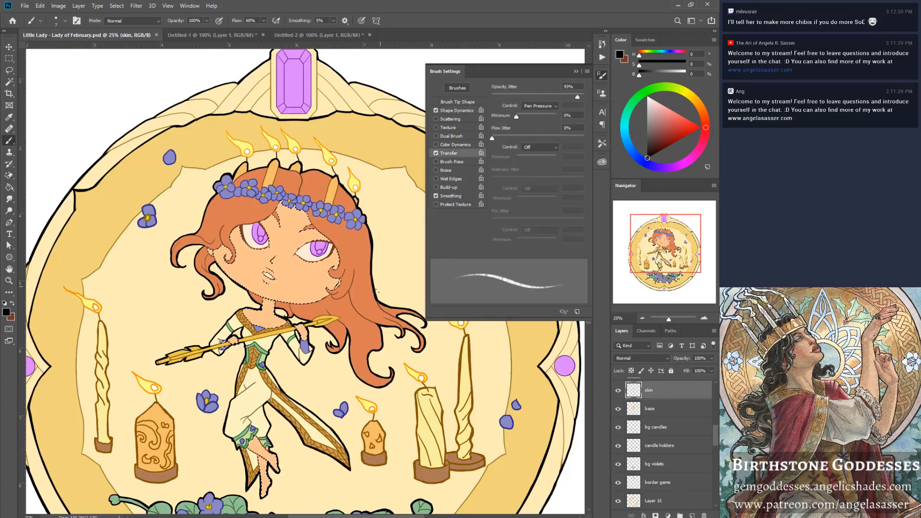
click(538, 147)
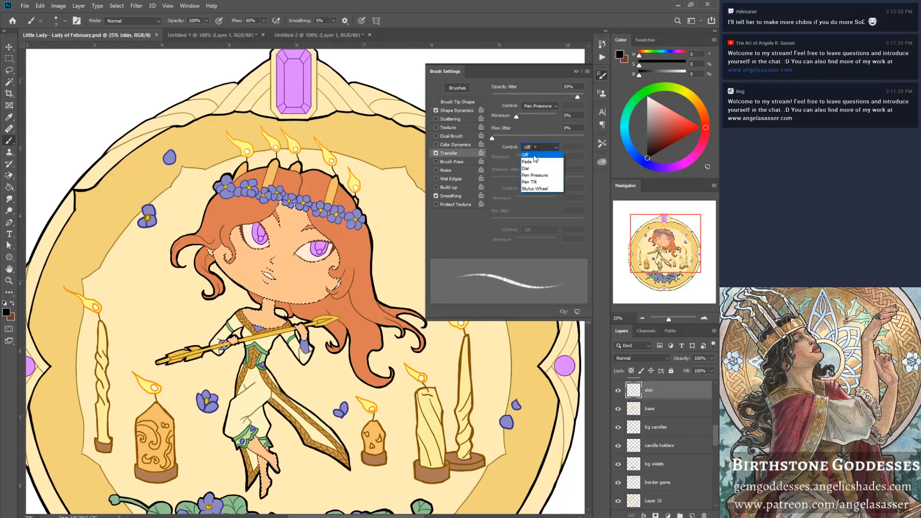
click(526, 182)
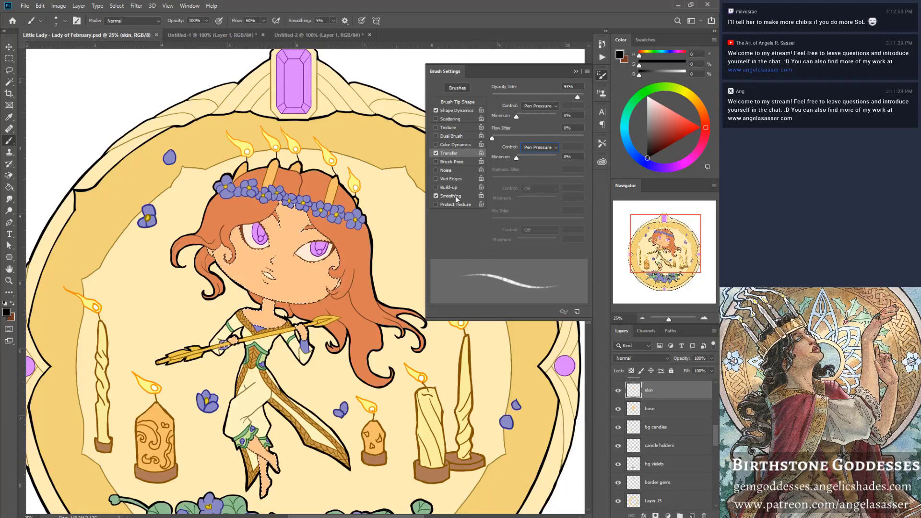
click(576, 71)
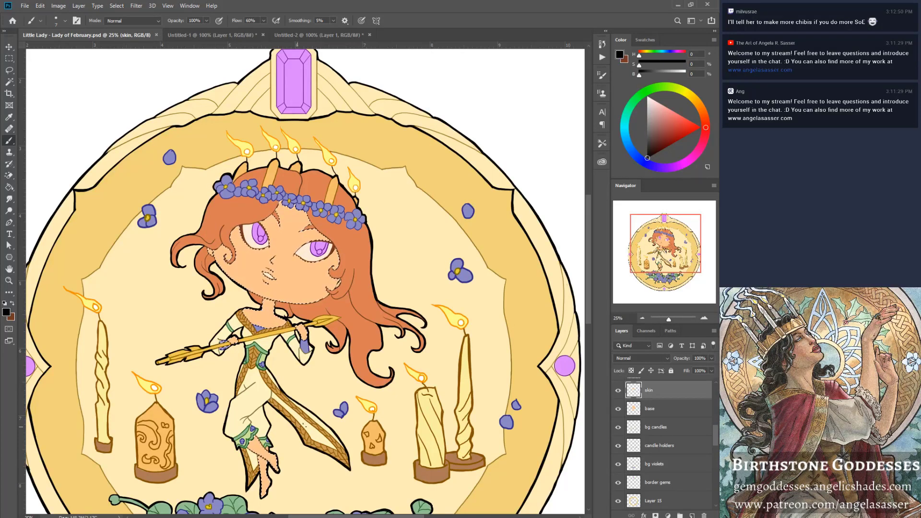
Sample the base skin color from the character's face and enlarge the brush to 175 px.
alt+click(283, 249)
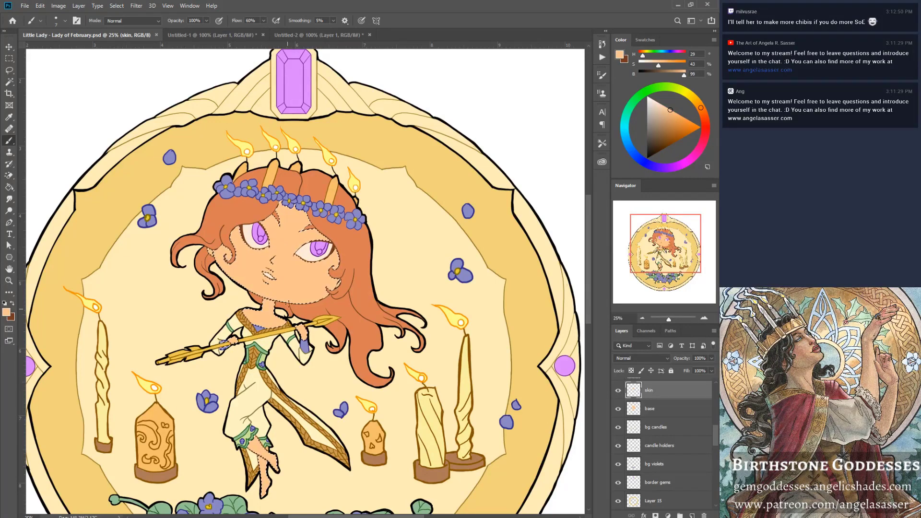
scroll(293, 277, down, 1)
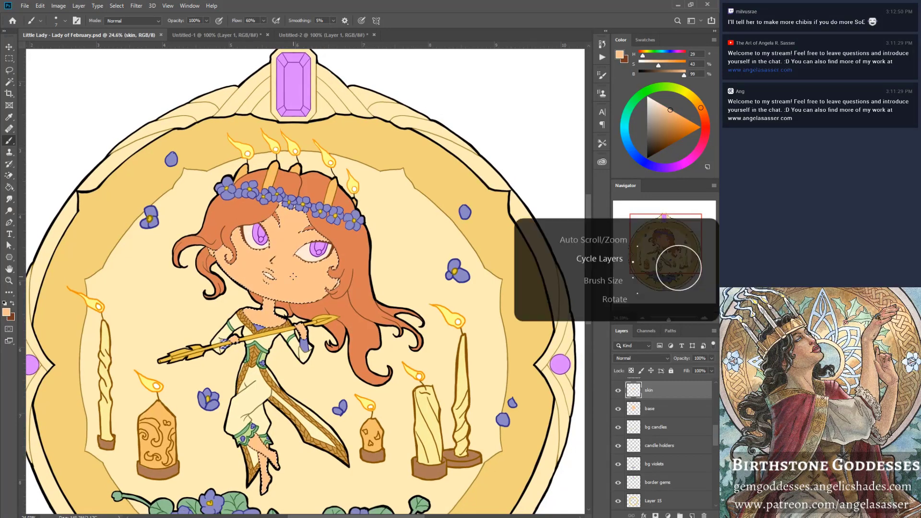
key(bracketright)
key(bracketright)
key(bracketright)
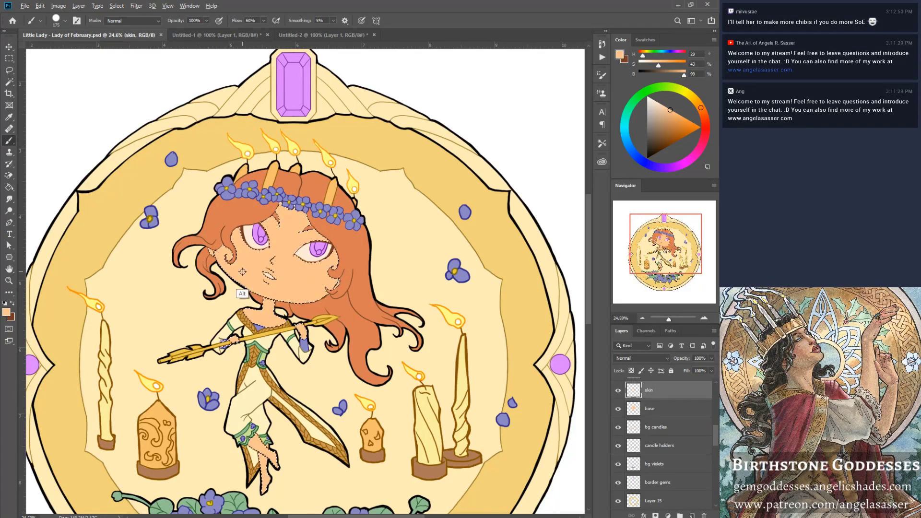
Darken the sampled skin color to a muted brown and paint a shadow along the lower edge of the face.
drag(667, 115, 666, 126)
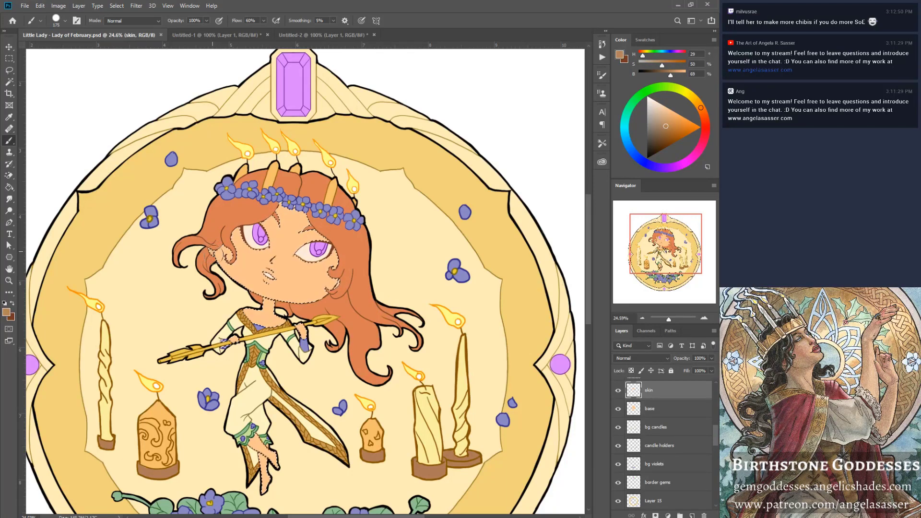
drag(248, 285, 231, 279)
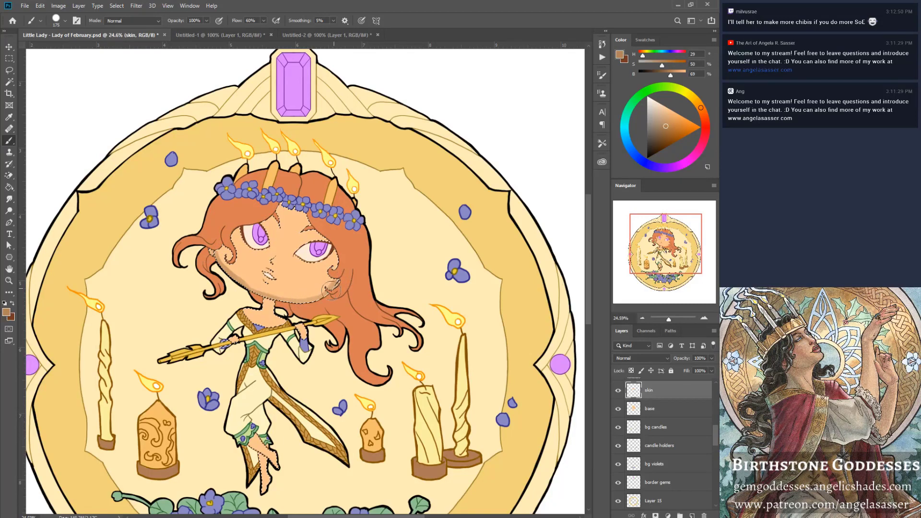
Paint a more saturated brown shadow along the lower edge of the face and soften it with the sampled base skin color.
click(671, 130)
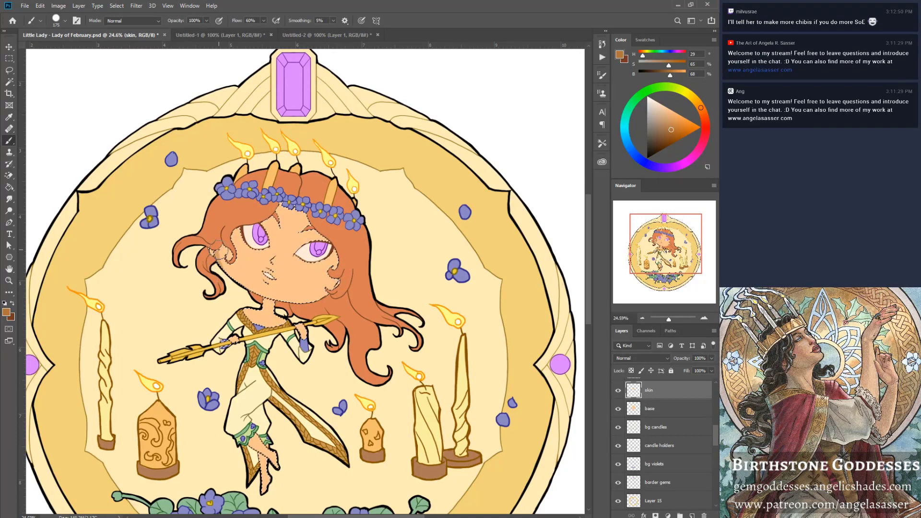
mouse_move(282, 298)
mouse_down()
mouse_move(332, 282)
mouse_move(303, 301)
mouse_up()
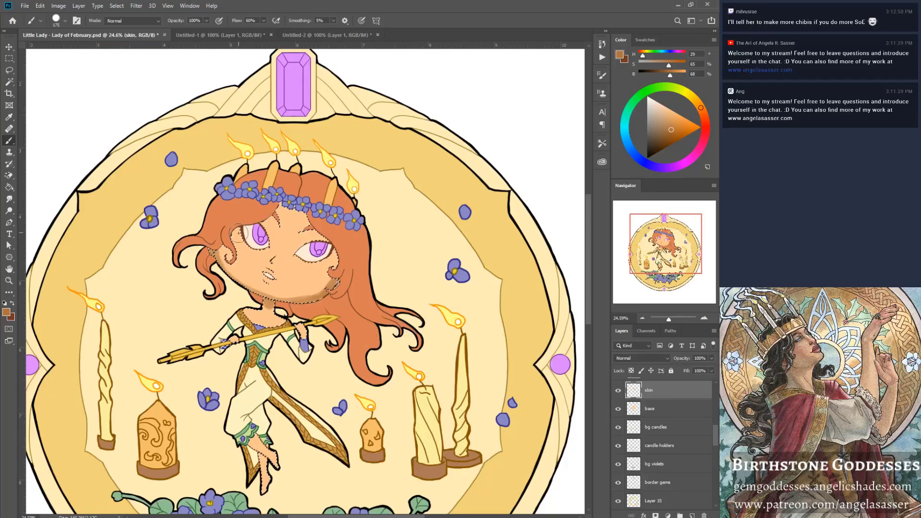
alt+click(246, 284)
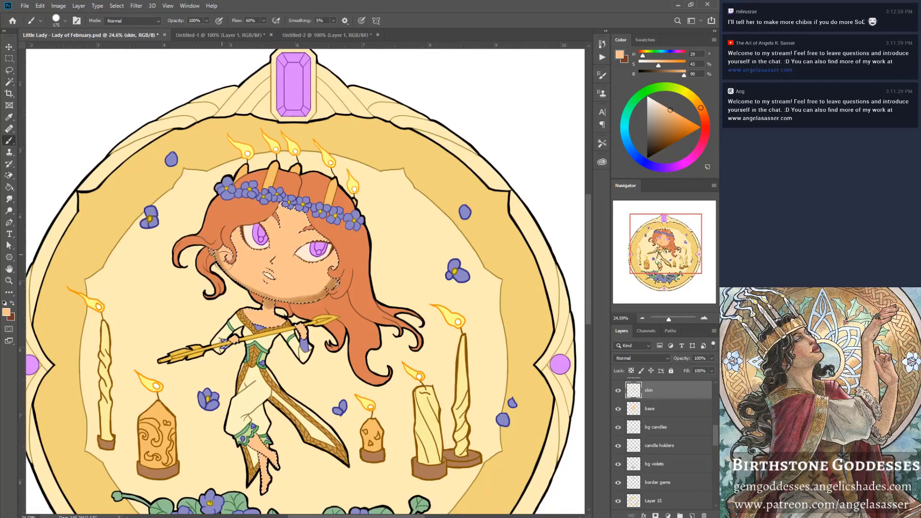
mouse_move(223, 256)
mouse_down()
mouse_move(265, 289)
mouse_move(244, 277)
mouse_move(271, 293)
mouse_up()
drag(282, 292, 329, 280)
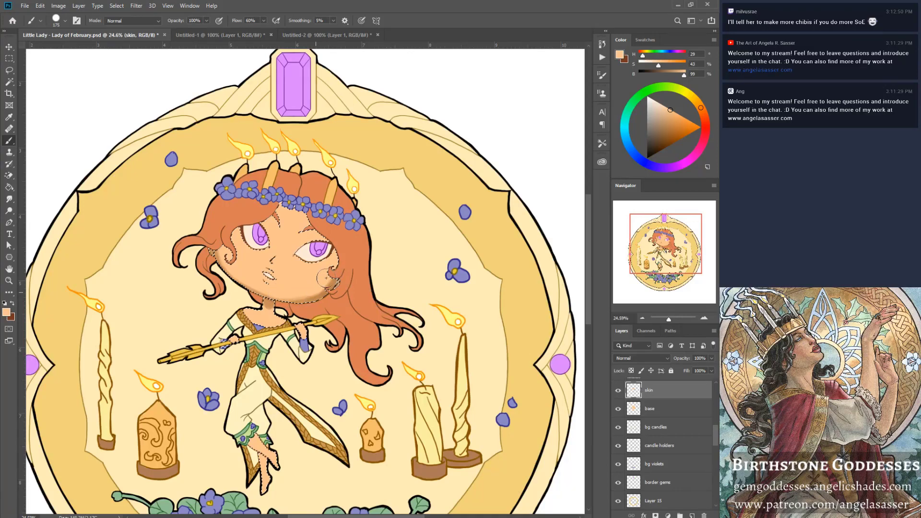
drag(307, 294, 334, 278)
Smooth the jaw shadow with a sampled mid-tone, clear the selection, and shade the face along the hairline and near the ear.
alt+click(318, 286)
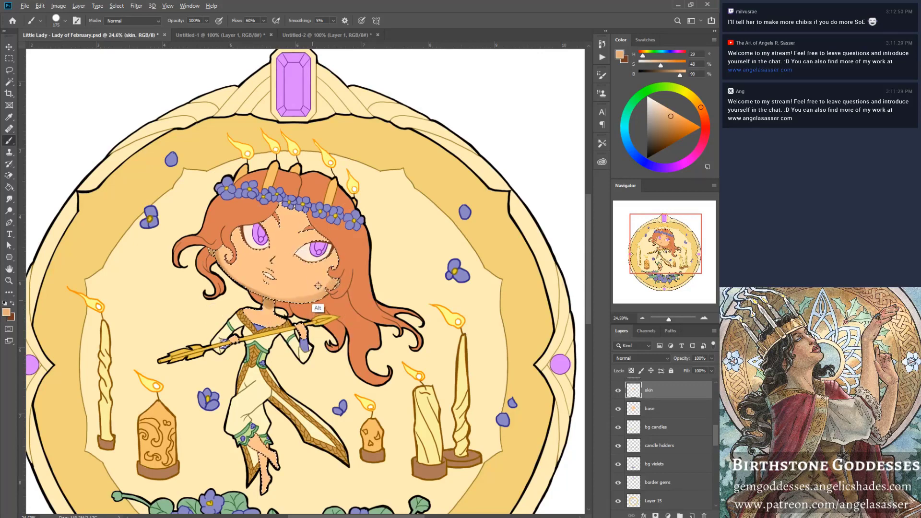
drag(330, 288, 338, 282)
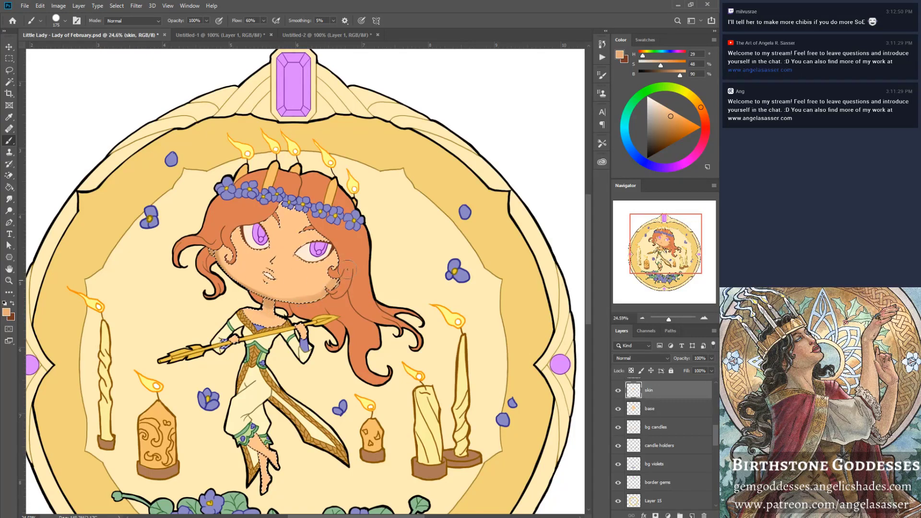
drag(294, 297, 306, 288)
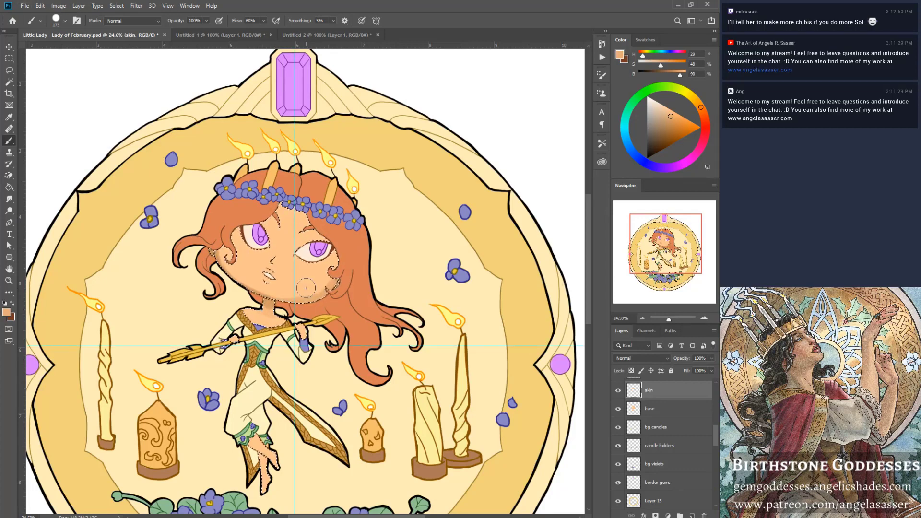
key(ctrl+d)
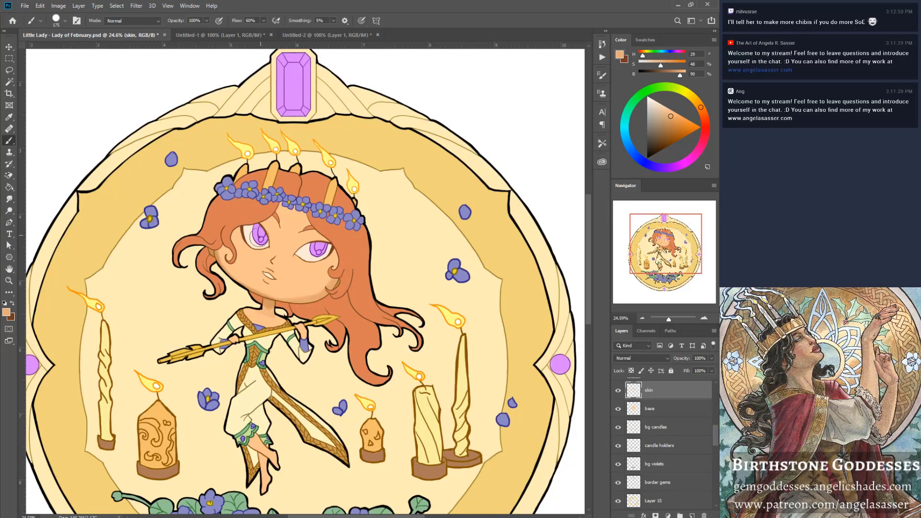
mouse_move(276, 223)
mouse_down()
mouse_move(304, 237)
mouse_move(330, 238)
mouse_move(254, 220)
mouse_move(232, 234)
mouse_move(242, 223)
mouse_move(219, 249)
mouse_move(225, 275)
mouse_up()
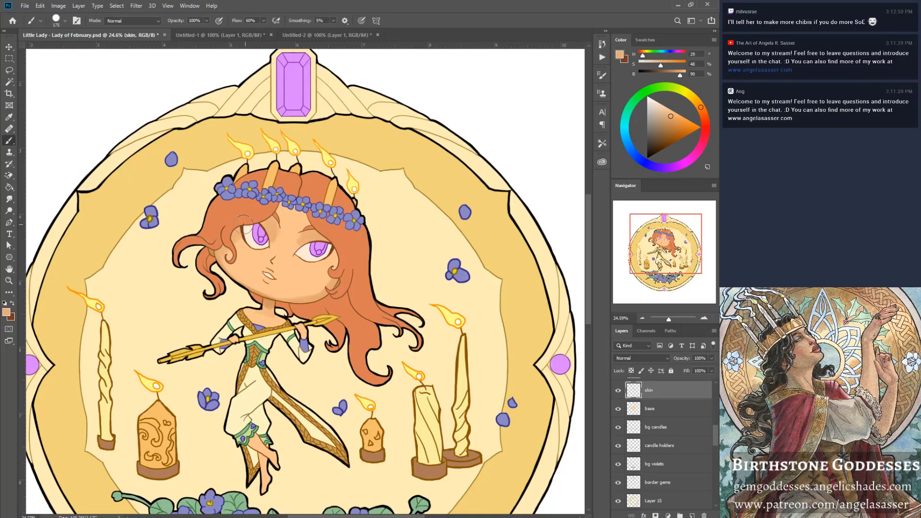
drag(334, 251, 332, 291)
Reduce the brush to 70 px and refine the shading around the eyes, nose, mouth and neck with sampled skin tones.
key(bracketleft)
key(bracketleft)
key(bracketleft)
key(bracketleft)
key(bracketleft)
key(bracketleft)
alt+click(278, 267)
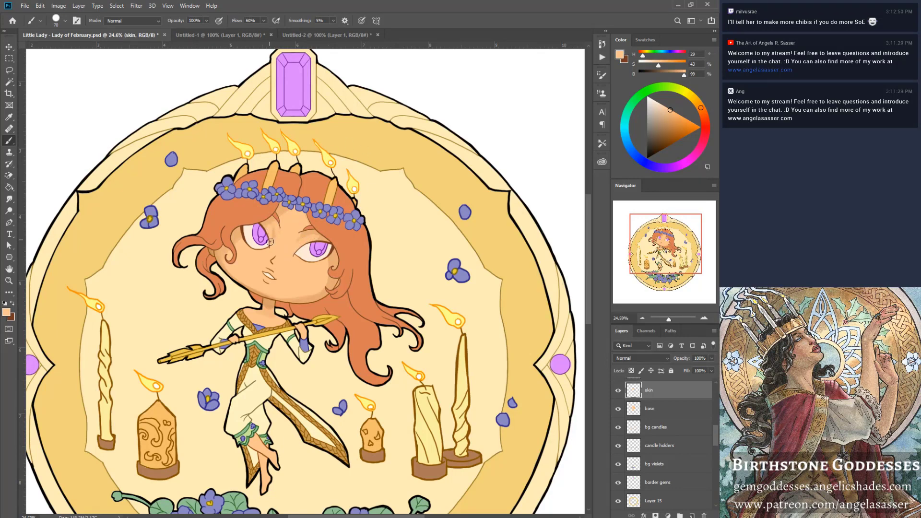
alt+click(280, 211)
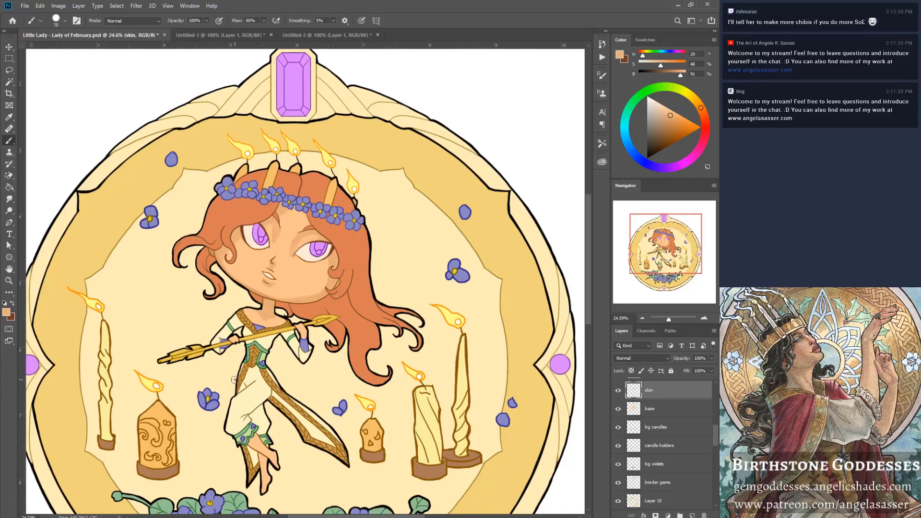
alt+click(276, 244)
alt+click(268, 303)
alt+click(255, 318)
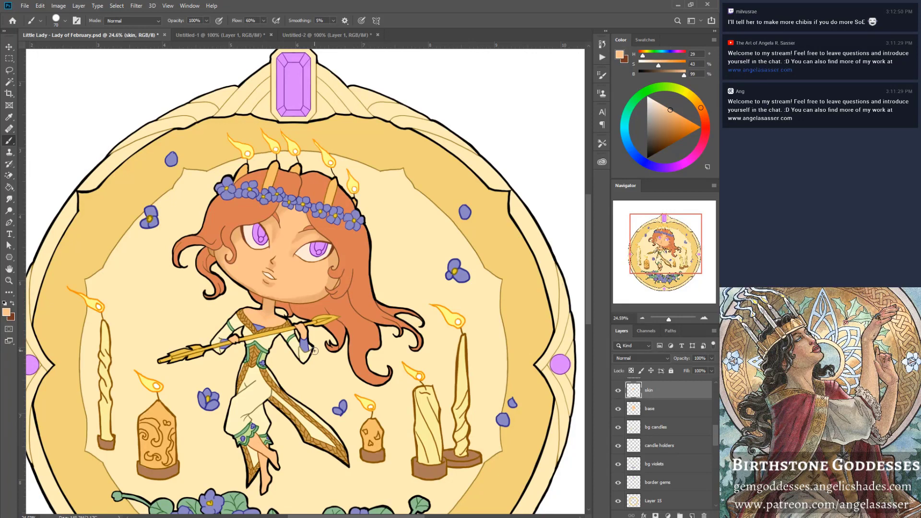
Choose a pale cream highlight color and dab highlights on the forehead and both cheeks, enlarging the brush to 175 px for the cheeks.
click(653, 99)
click(654, 102)
drag(285, 222, 292, 215)
key(bracketright)
key(bracketright)
key(bracketright)
key(bracketright)
key(bracketright)
key(bracketright)
click(250, 254)
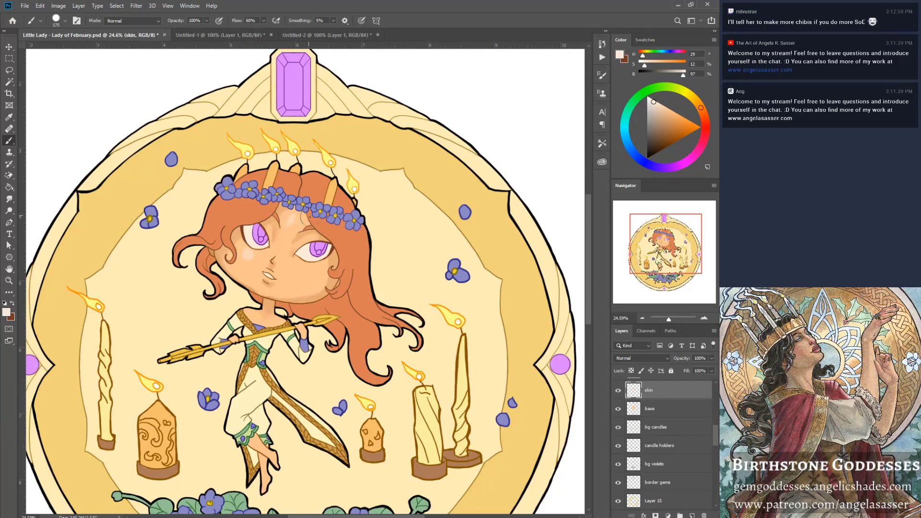
click(302, 271)
Reduce the brush to 100 px and blend the forehead and cheek highlights into the face with sampled skin tones.
key(bracketleft)
key(bracketleft)
key(bracketleft)
alt+click(249, 264)
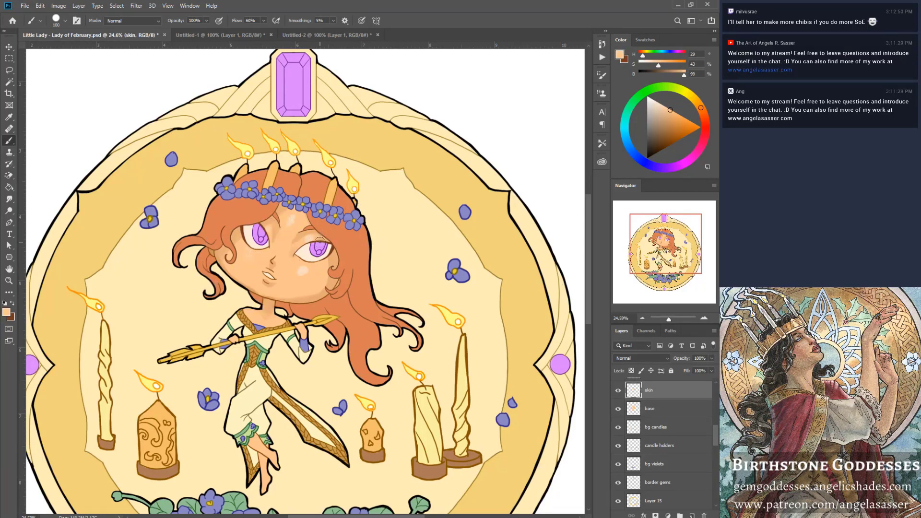
alt+click(245, 258)
alt+click(275, 271)
alt+click(331, 298)
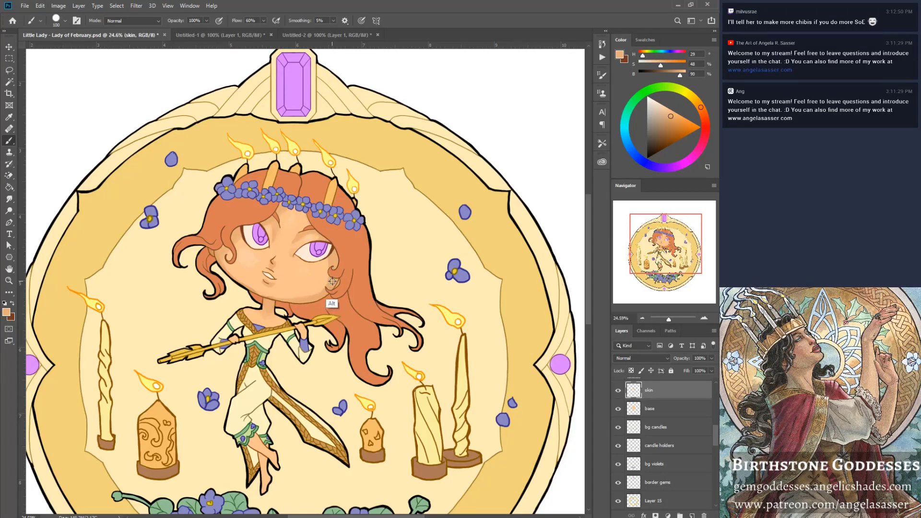
alt+click(246, 282)
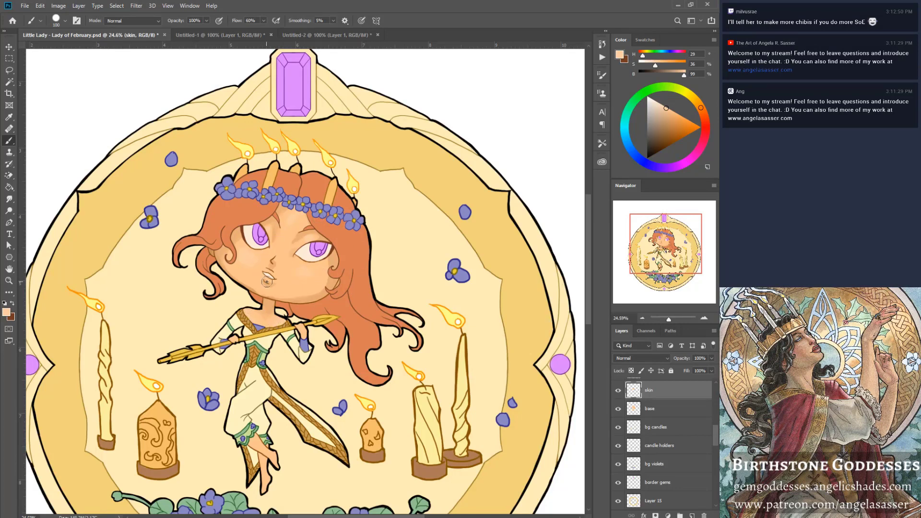
Reduce the brush to 70 px and blend the smaller areas around the nose, cheeks and chin with sampled skin tones.
key(bracketleft)
key(bracketleft)
key(bracketleft)
alt+click(288, 250)
key(alt)
alt+click(243, 263)
alt+click(250, 295)
alt+click(237, 256)
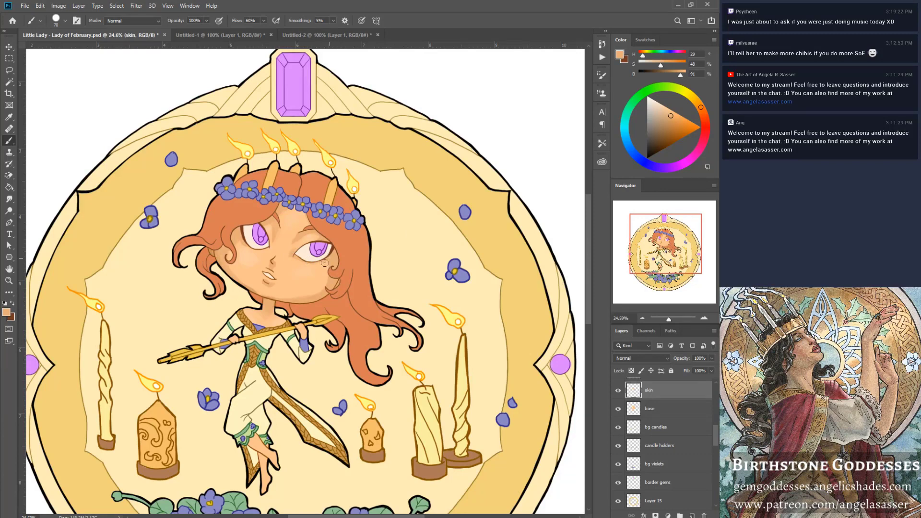
Enlarge the brush to 100 px and smooth the shading on the lower cheek and jaw with sampled skin tones.
key(bracketright)
key(bracketright)
key(bracketright)
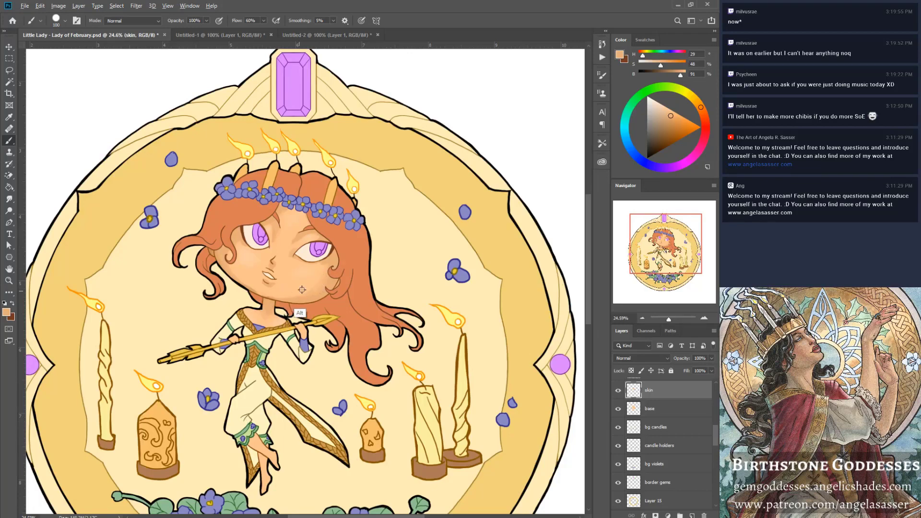
alt+click(305, 308)
mouse_move(311, 290)
mouse_down()
mouse_move(322, 277)
mouse_move(303, 294)
mouse_move(326, 281)
mouse_move(313, 290)
mouse_up()
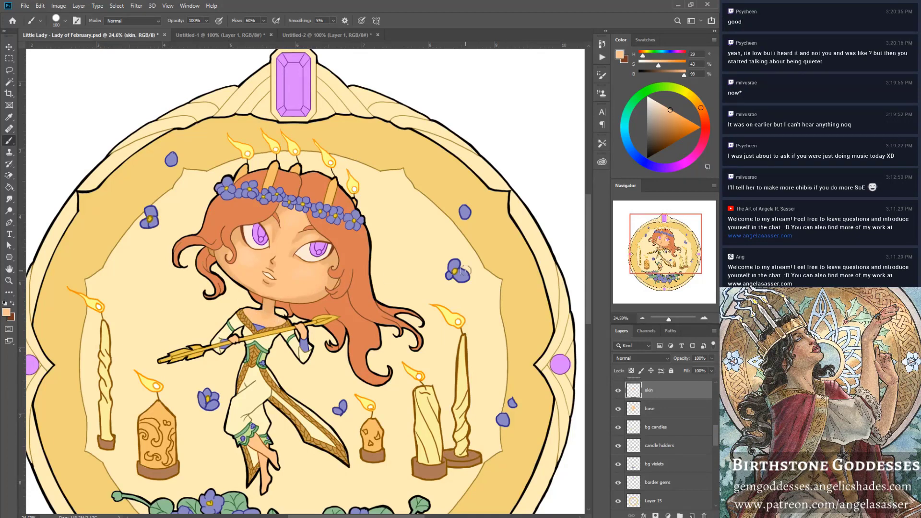
Add a layer above the skin layer and paint pink blush (H 336, S 63, B 95) on both cheeks with a 300 px brush.
click(692, 516)
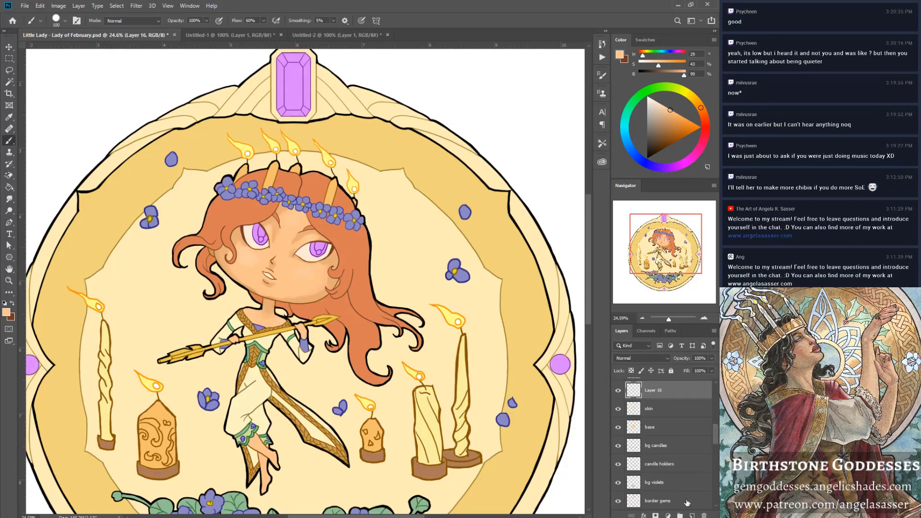
click(701, 148)
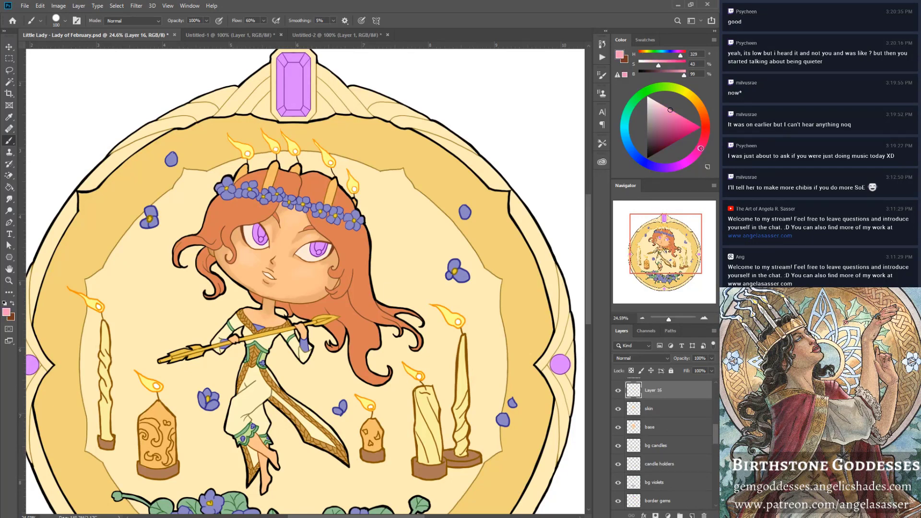
click(680, 118)
key(bracketright)
key(bracketright)
key(bracketright)
key(bracketright)
key(bracketright)
key(bracketright)
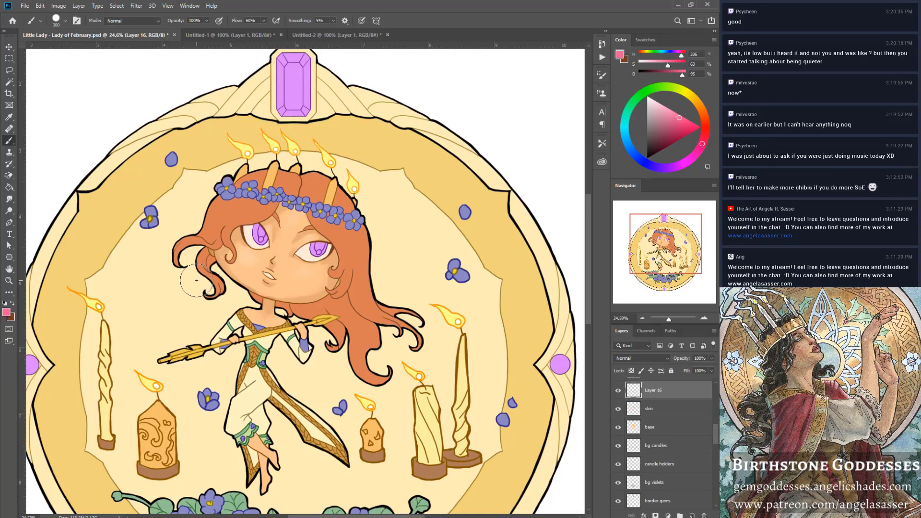
drag(243, 250, 249, 251)
drag(317, 265, 309, 268)
Soften the pink cheek blush with a Gaussian Blur.
click(137, 5)
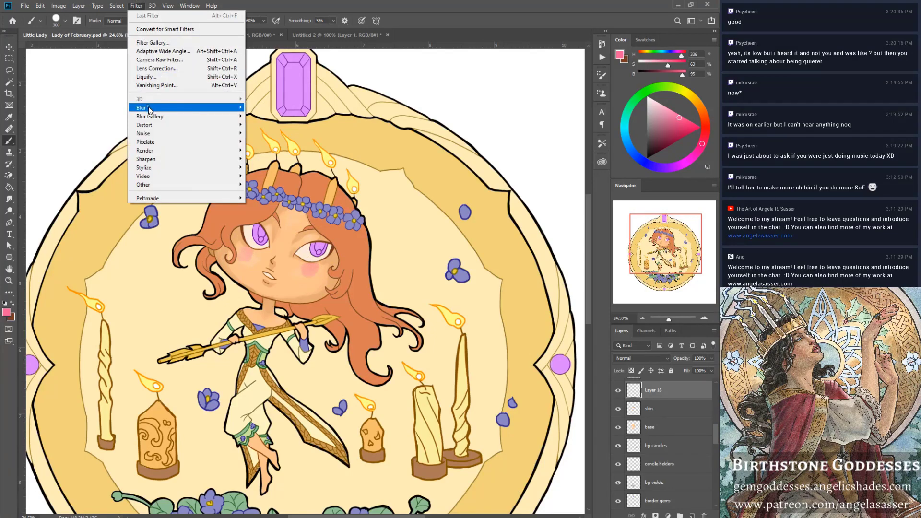
mouse_move(148, 108)
click(266, 142)
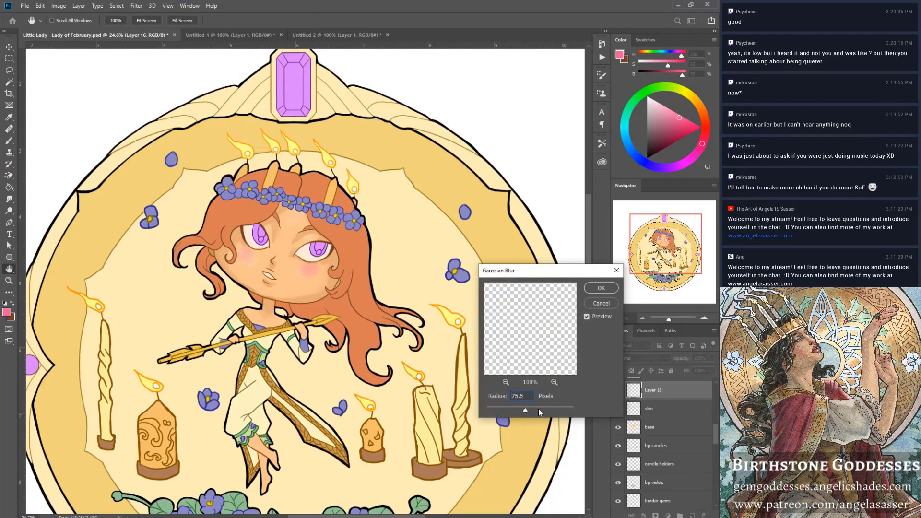
drag(538, 412, 537, 412)
click(602, 289)
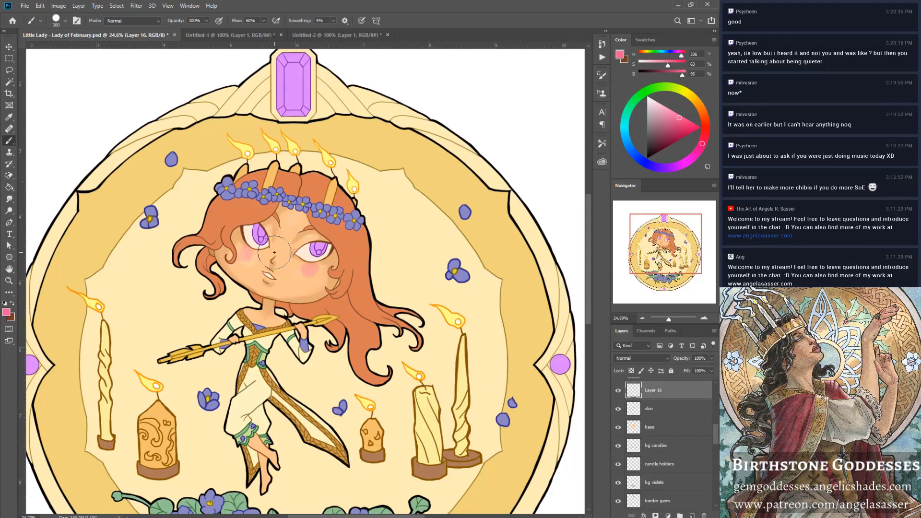
Reduce the brush to 45 px and paint the character's lips in the same pink on the blush layer.
key(bracketleft)
key(bracketleft)
key(bracketleft)
key(bracketleft)
key(bracketleft)
key(bracketleft)
key(bracketleft)
key(bracketleft)
key(bracketleft)
key(bracketleft)
key(bracketleft)
drag(265, 271, 272, 274)
Apply a Gaussian Blur with a 20.8-pixel radius to the layer holding the pink lips and blush.
click(137, 6)
mouse_move(148, 109)
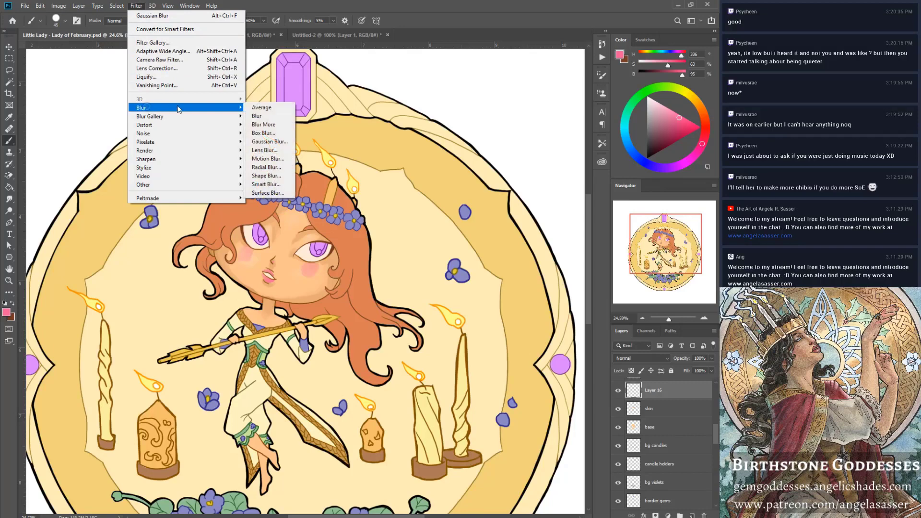
click(269, 142)
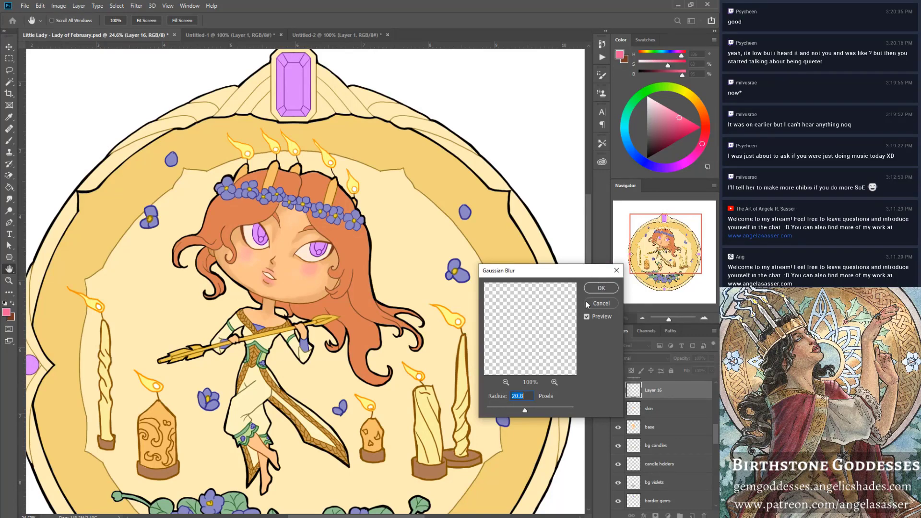
click(601, 288)
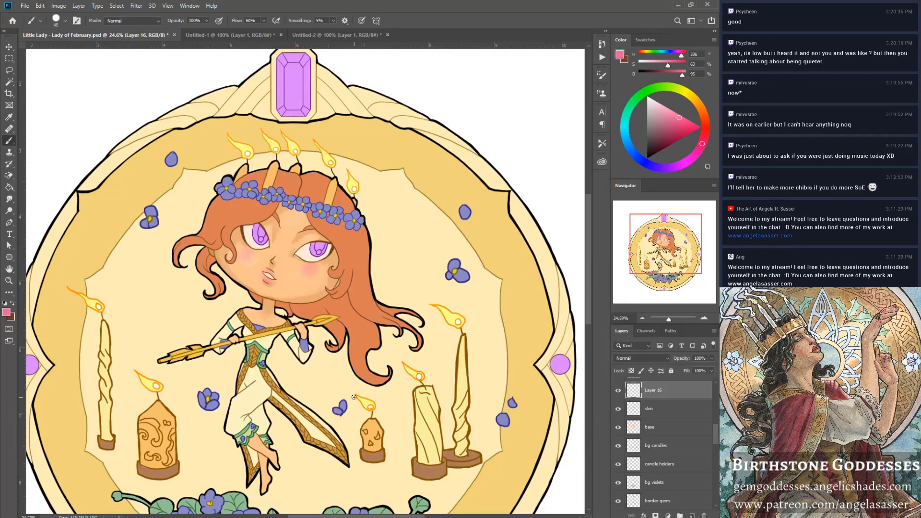
key(l)
mouse_move(237, 237)
mouse_down()
mouse_move(244, 269)
mouse_move(257, 240)
mouse_up()
key(shift)
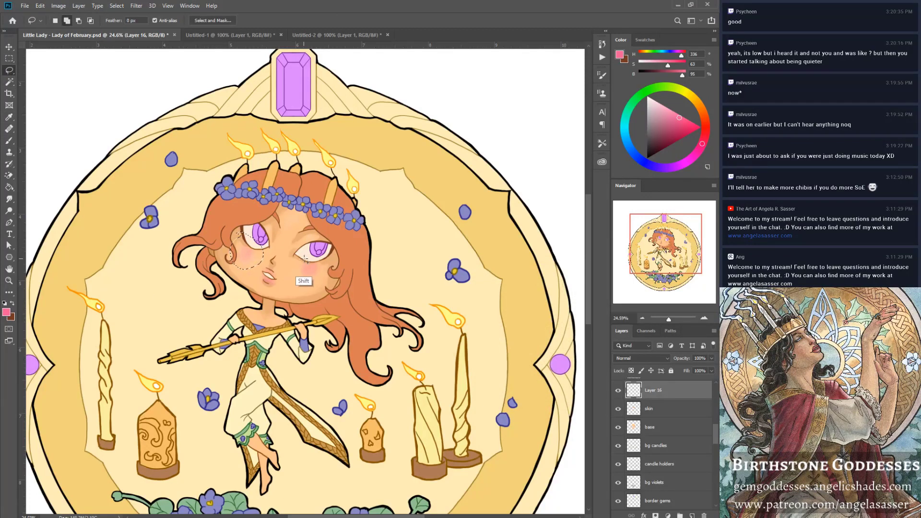
mouse_move(305, 260)
mouse_down()
mouse_move(309, 286)
mouse_move(326, 276)
mouse_move(293, 264)
mouse_move(309, 239)
mouse_up()
click(140, 6)
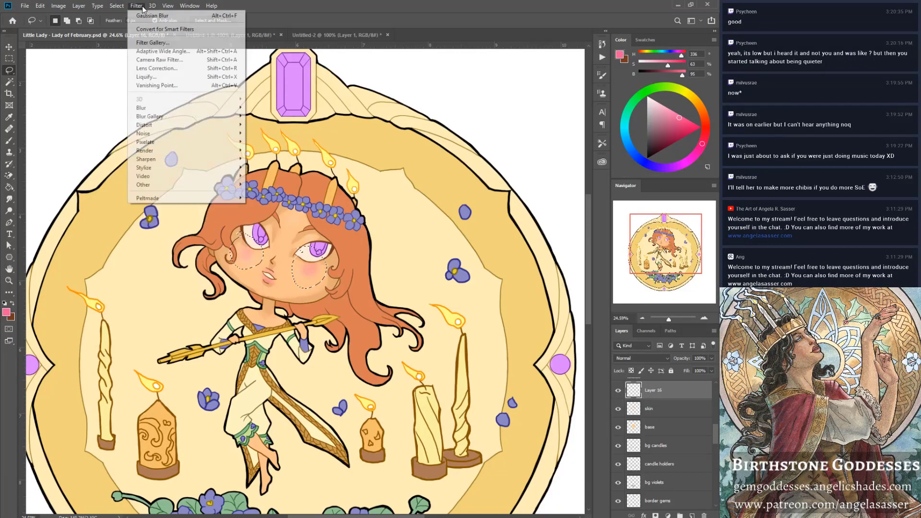
key(Escape)
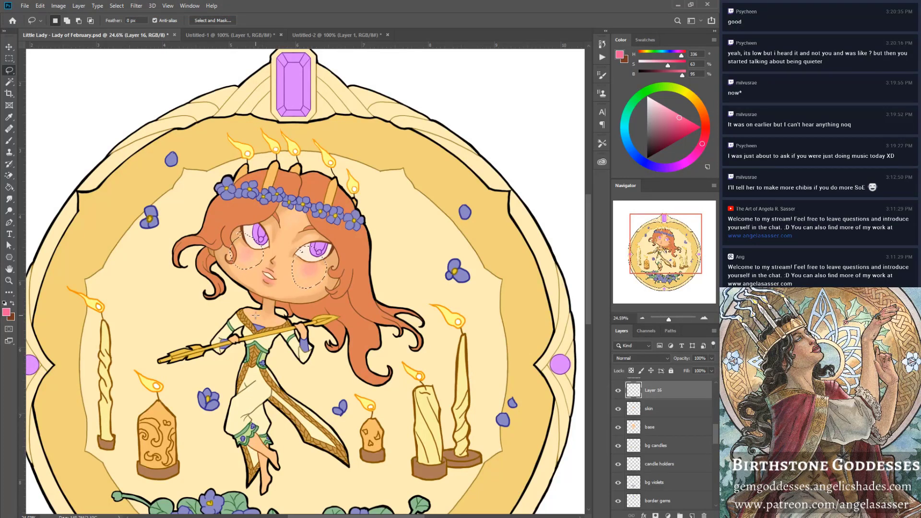
click(117, 6)
click(127, 23)
Soften the cheek blush with the Smudge tool at 50% strength, and return to the Brush on the skin layer.
click(9, 140)
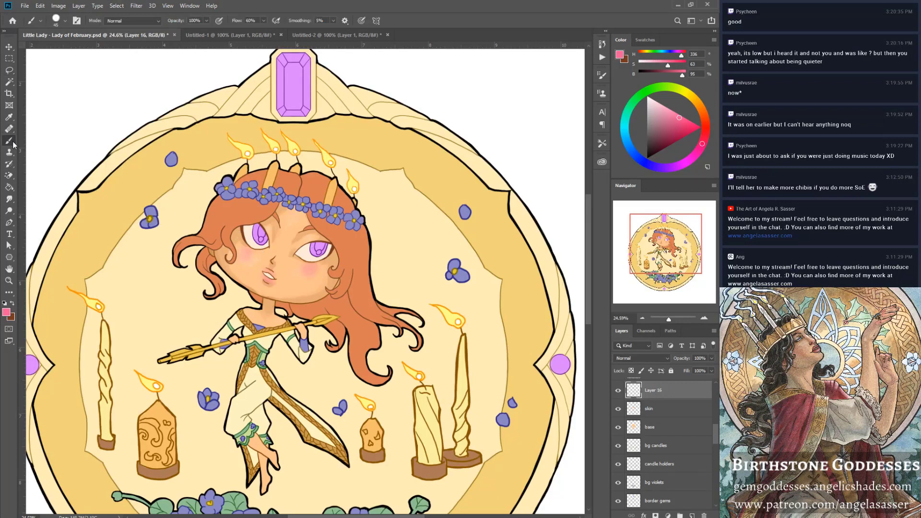
click(11, 200)
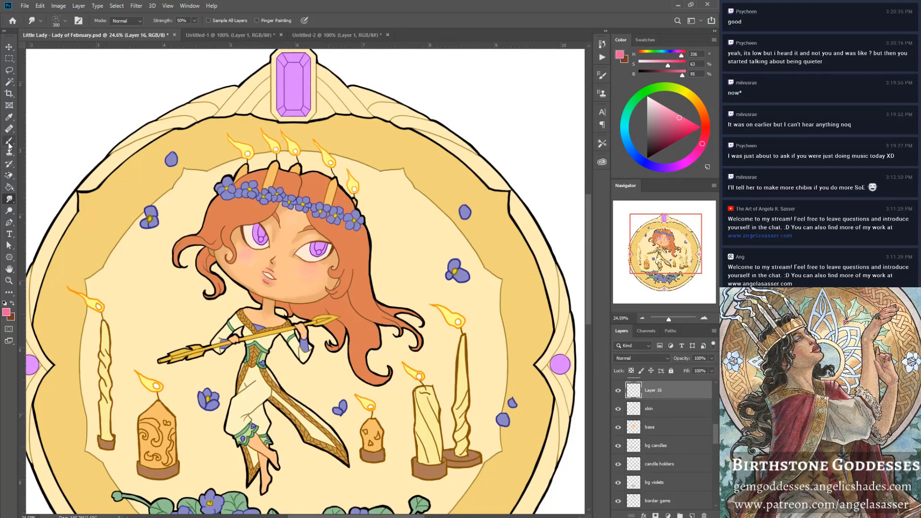
key(b)
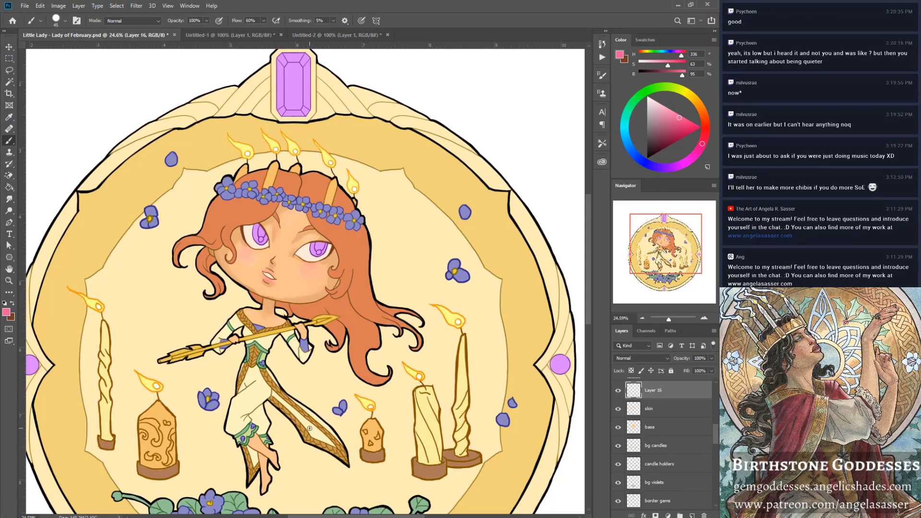
click(655, 412)
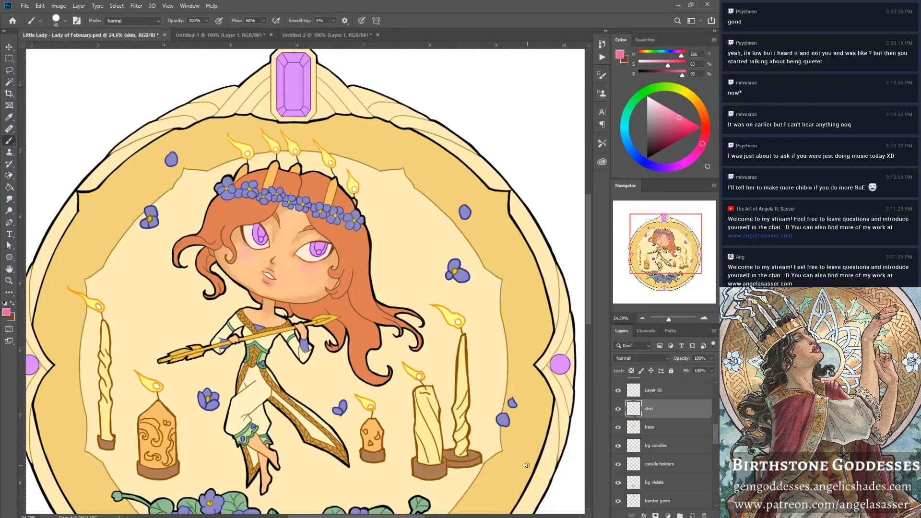
Sample skin tones from the face and blend the shading around the nose, eyes, chin and cheeks on the skin layer.
alt+click(297, 238)
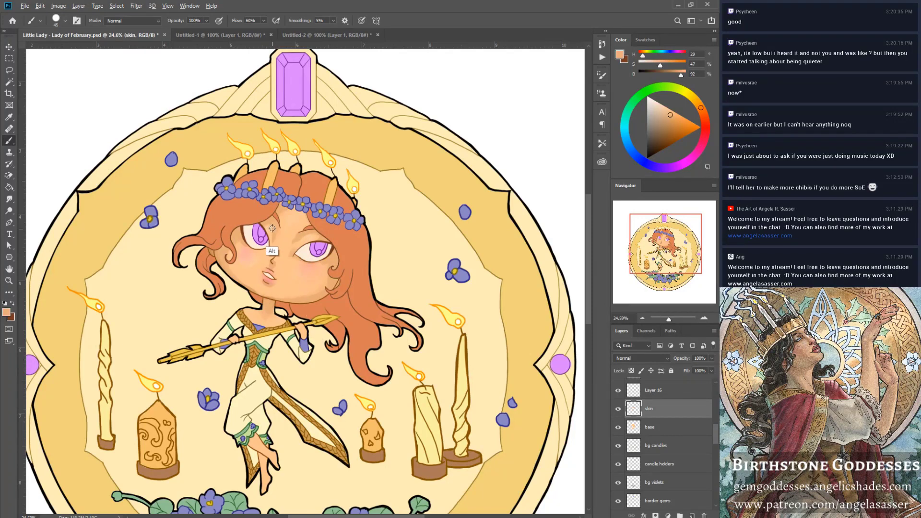
alt+click(271, 250)
alt+click(251, 279)
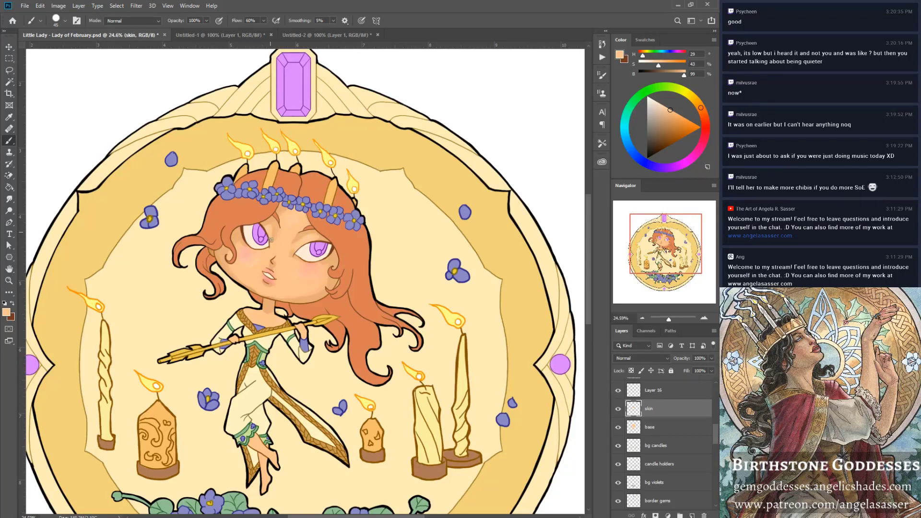
key(bracketright)
key(bracketright)
key(alt)
alt+click(292, 254)
alt+click(296, 223)
key(alt)
alt+click(255, 278)
alt+click(211, 253)
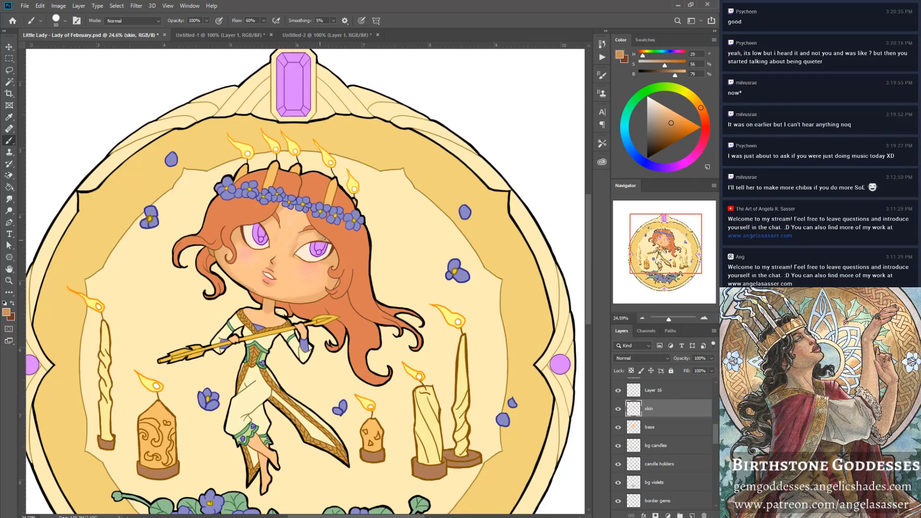
Enlarge the brush and blend sampled lighter and mid skin tones between the eyes and around the brows.
key(bracketright)
key(bracketright)
key(bracketright)
alt+click(308, 259)
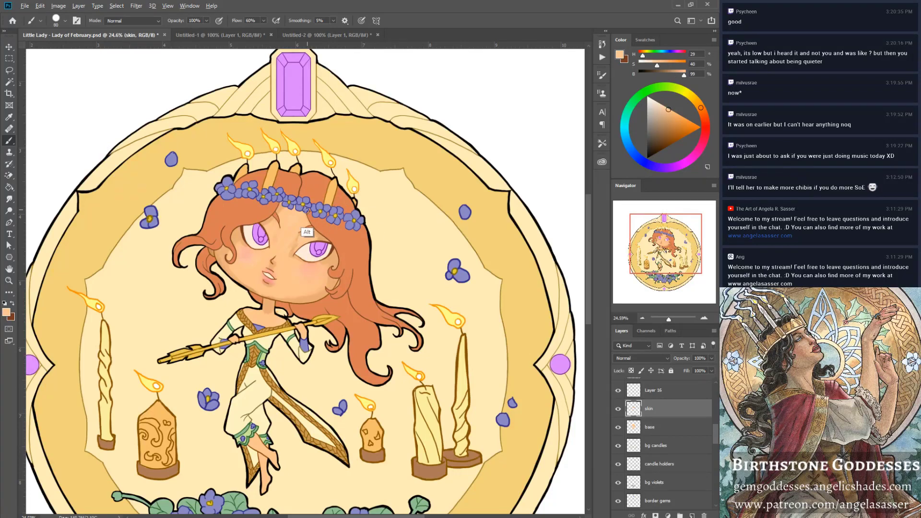
alt+click(300, 238)
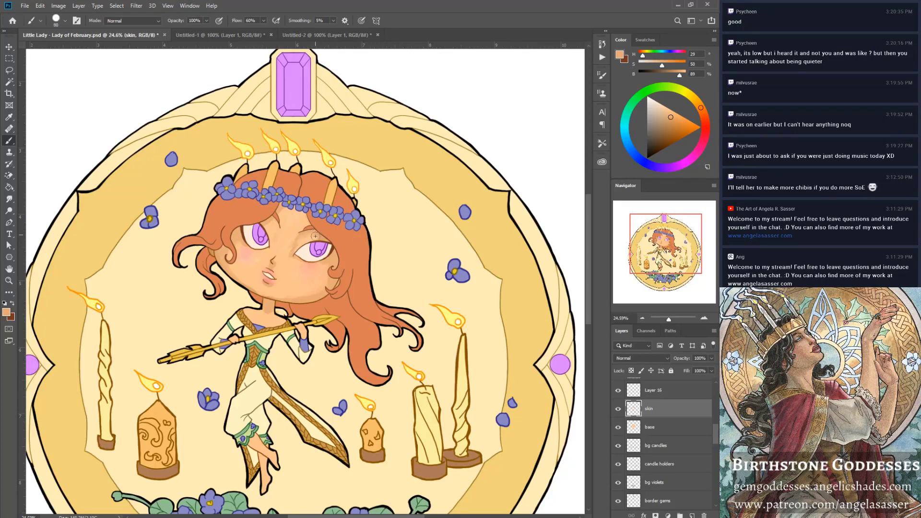
alt+click(271, 227)
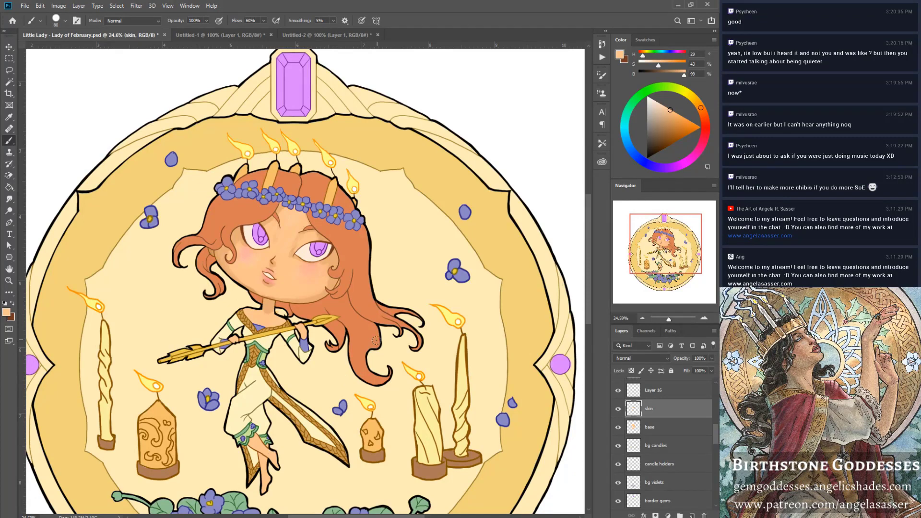
Paint shading on the character's lower leg and foot with a skin tone sampled from the cheek.
key(z)
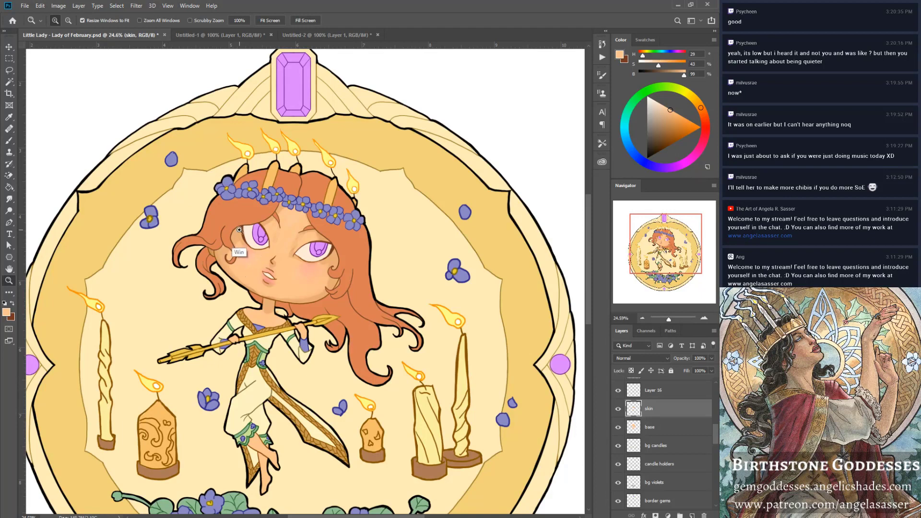
key(super)
key(super)
click(9, 141)
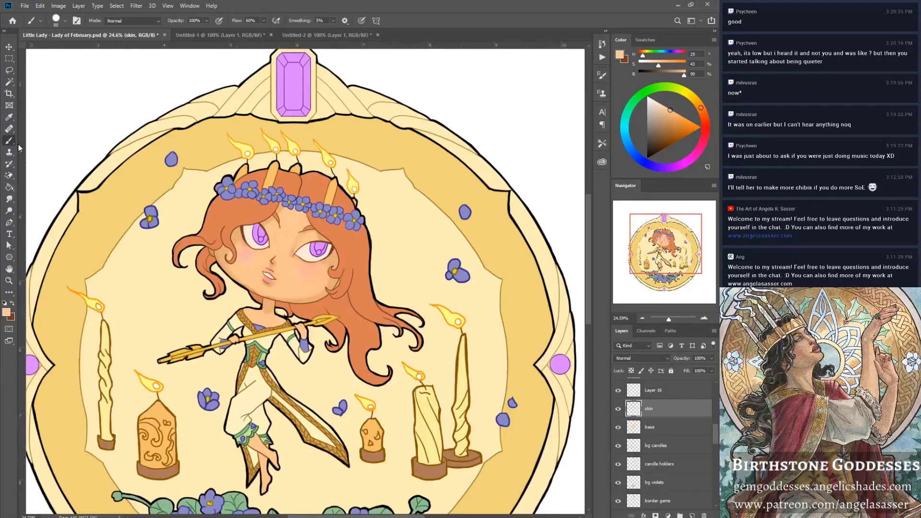
alt+click(237, 253)
drag(267, 477, 264, 452)
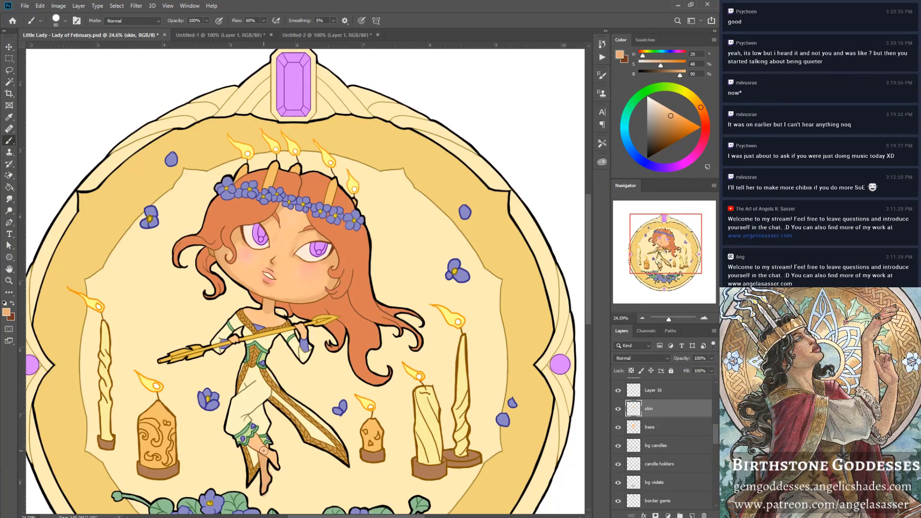
Load the skin layer as a selection and paint inside it with a smaller brush in skin tones sampled from the face.
ctrl+click(633, 408)
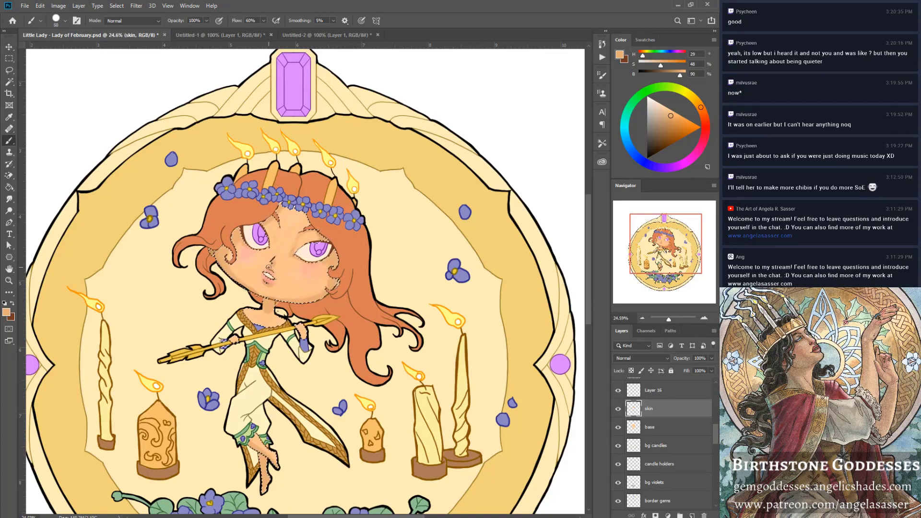
key(bracketleft)
key(bracketleft)
key(bracketleft)
key(alt)
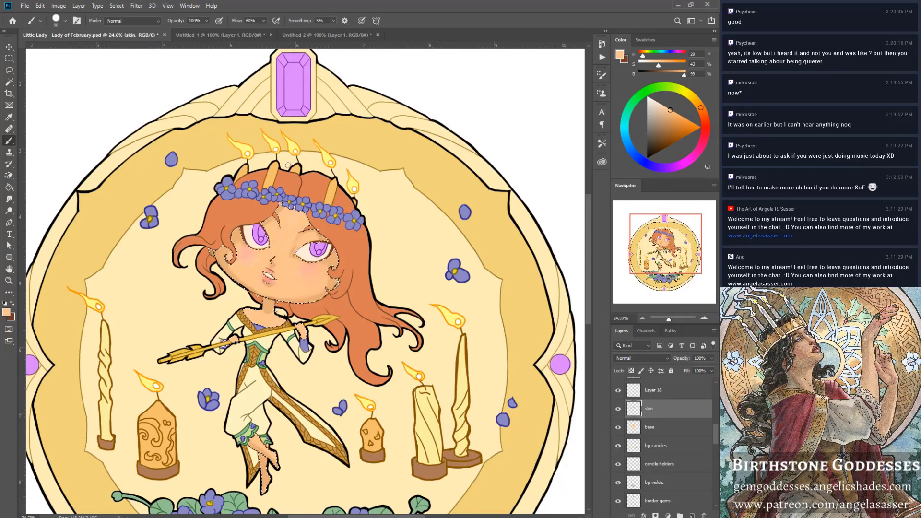
alt+click(304, 211)
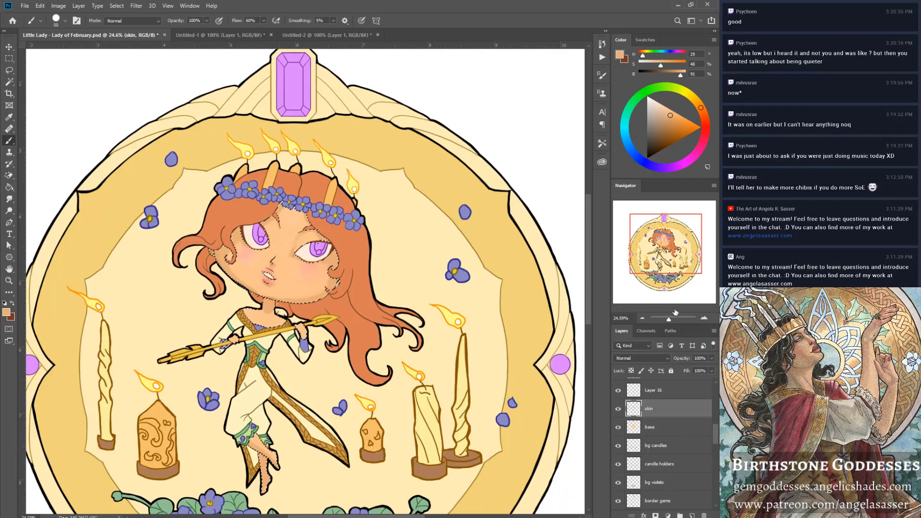
Clear the skin selection and hide the guides and other extras.
key(ctrl+semicolon)
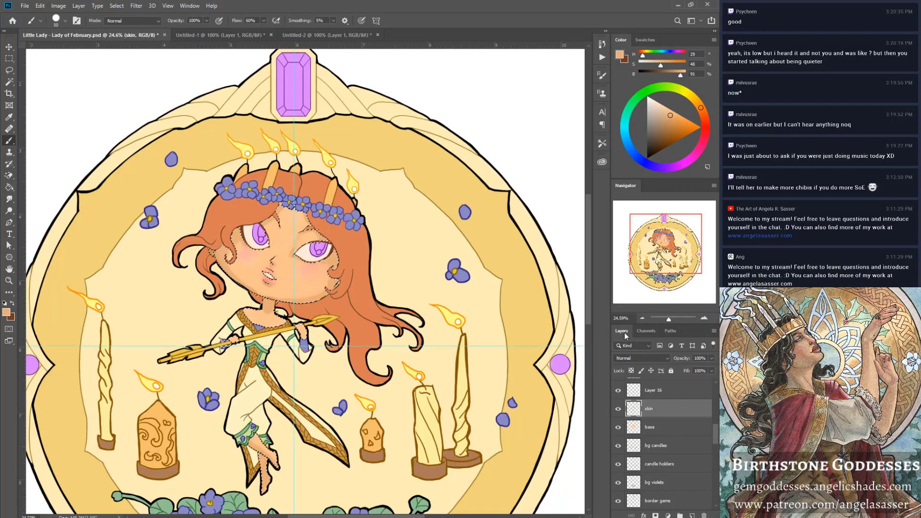
key(ctrl+d)
click(168, 6)
click(192, 152)
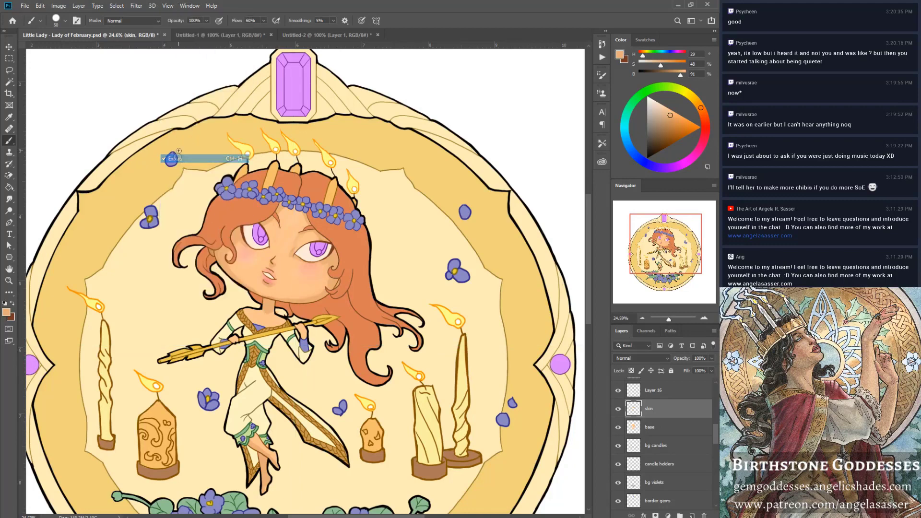
Compare the February illustration with the shading in the two chibi reference documents.
mouse_move(671, 320)
mouse_down()
mouse_move(660, 321)
mouse_move(673, 325)
mouse_up()
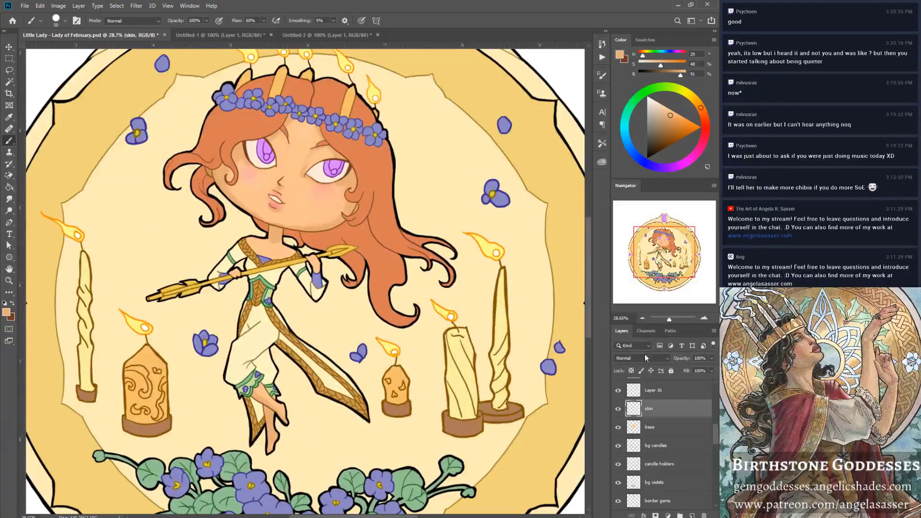
click(321, 32)
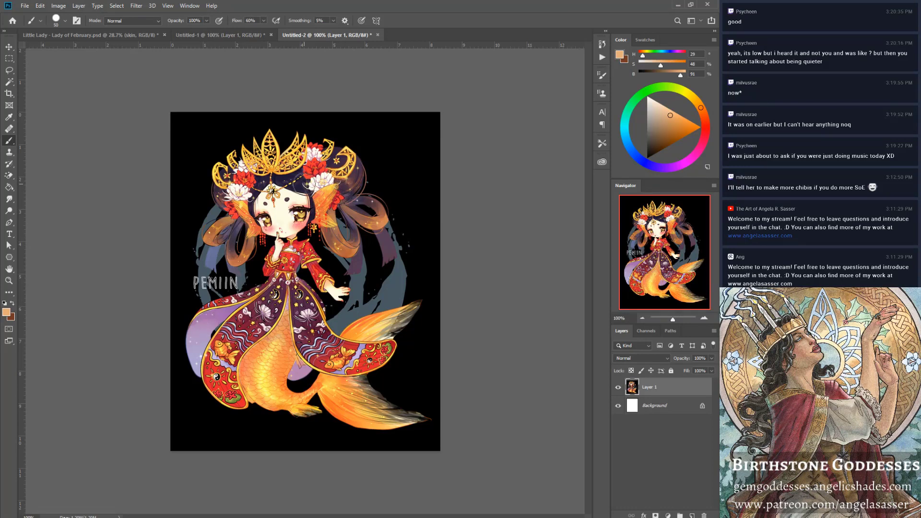
click(228, 37)
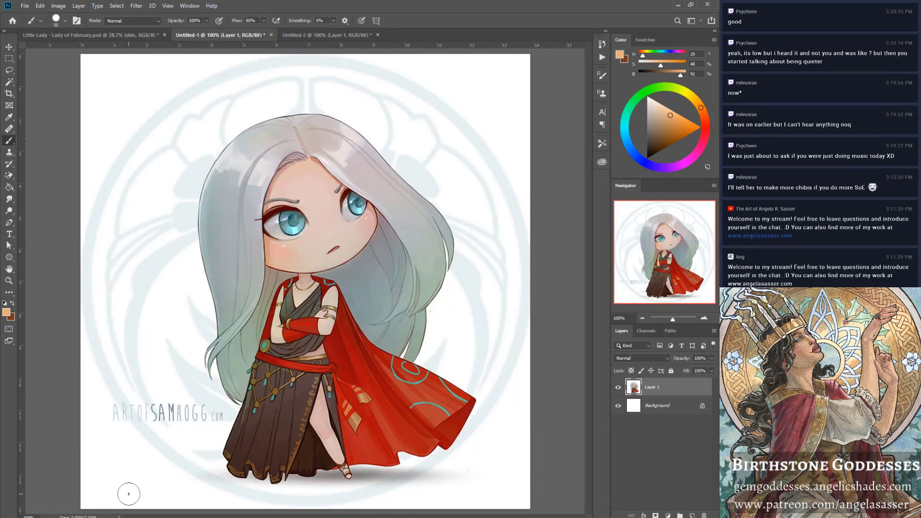
click(134, 37)
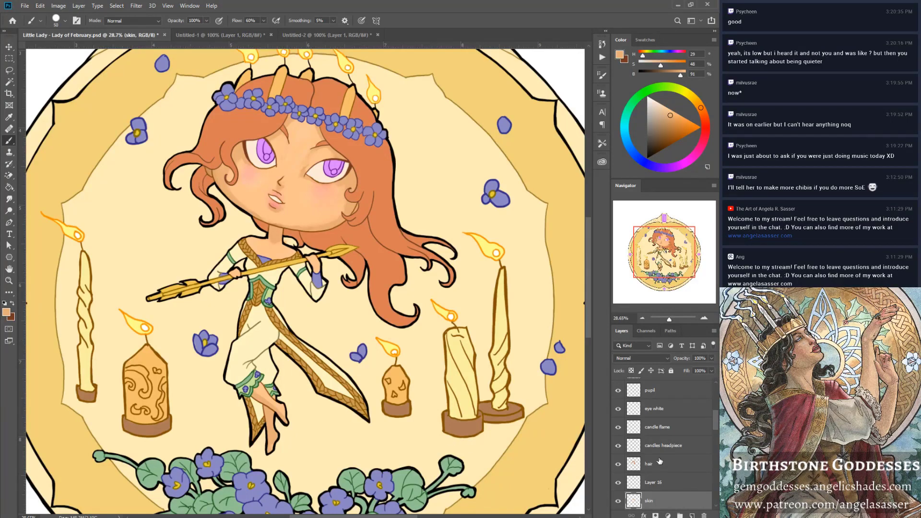
Adjust the skin layer's saturation and lightness with Hue/Saturation, checking the result against the unadjusted colors.
click(58, 6)
mouse_move(82, 32)
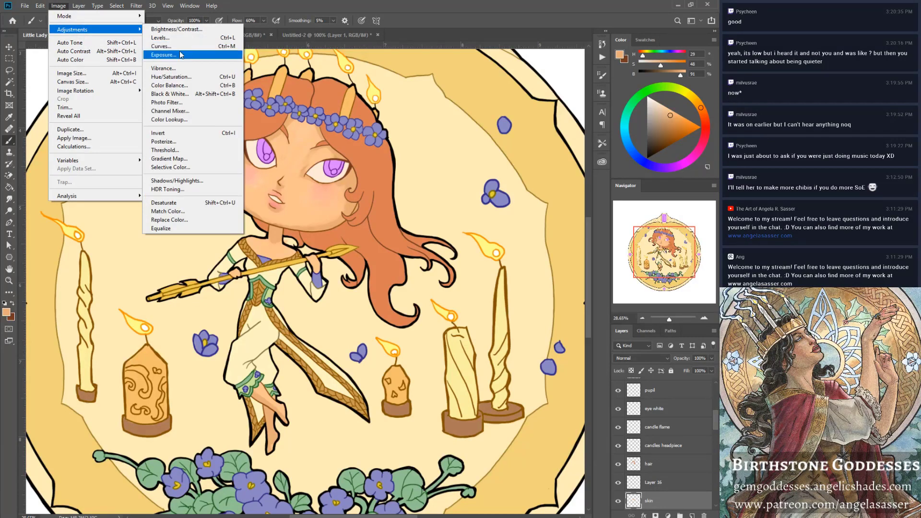
click(180, 74)
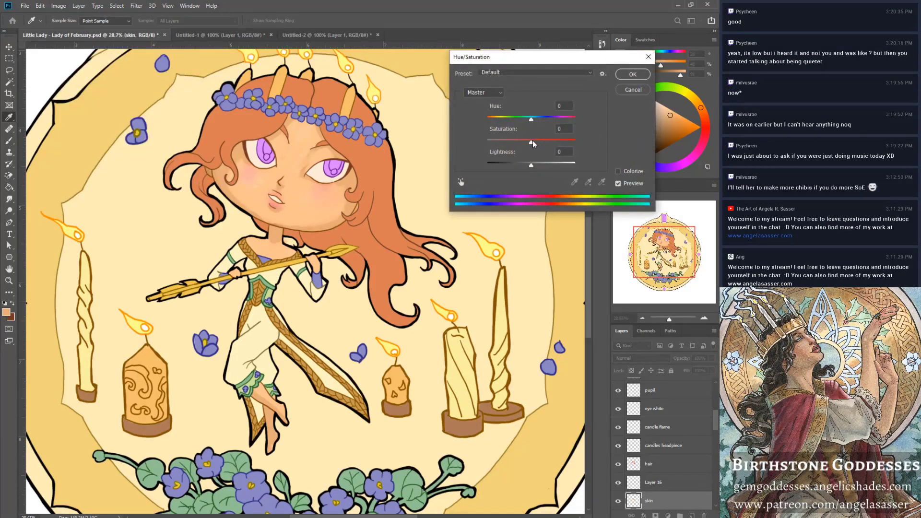
drag(531, 142, 531, 120)
mouse_move(535, 165)
mouse_down()
mouse_move(545, 144)
mouse_move(536, 165)
mouse_up()
double_click(618, 183)
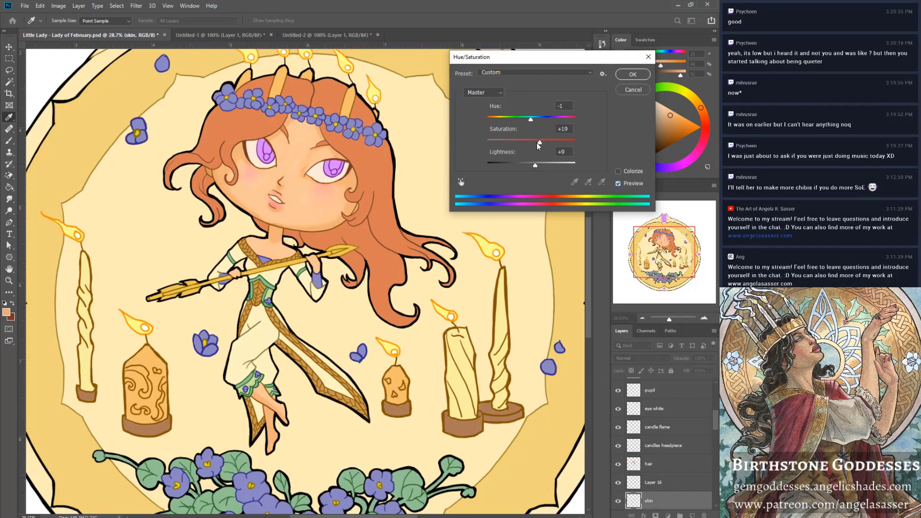
drag(540, 143, 531, 167)
click(630, 77)
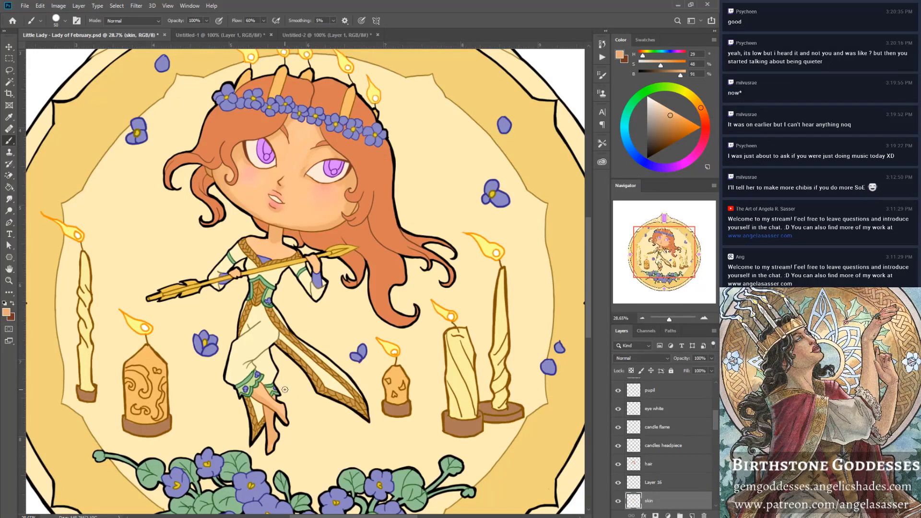
Raise the skin layer's contrast slightly with Brightness/Contrast and return to the Brush.
click(58, 6)
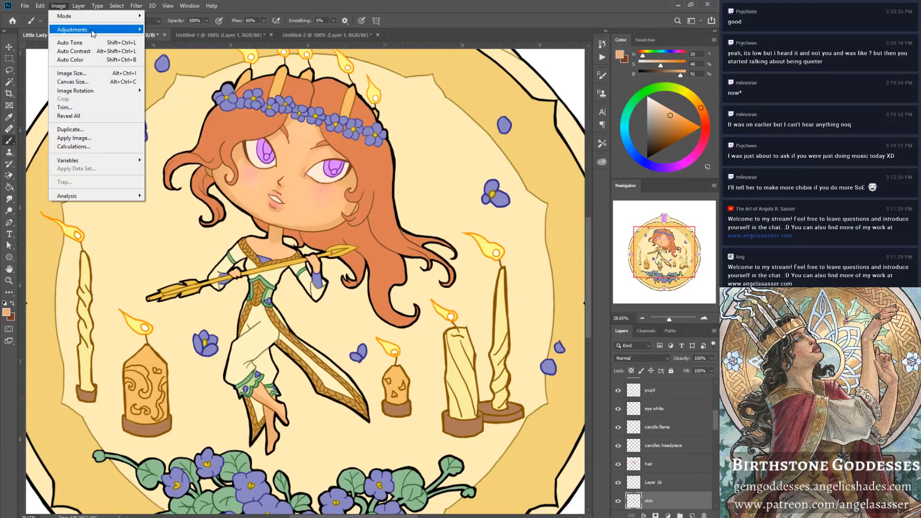
mouse_move(96, 29)
click(175, 29)
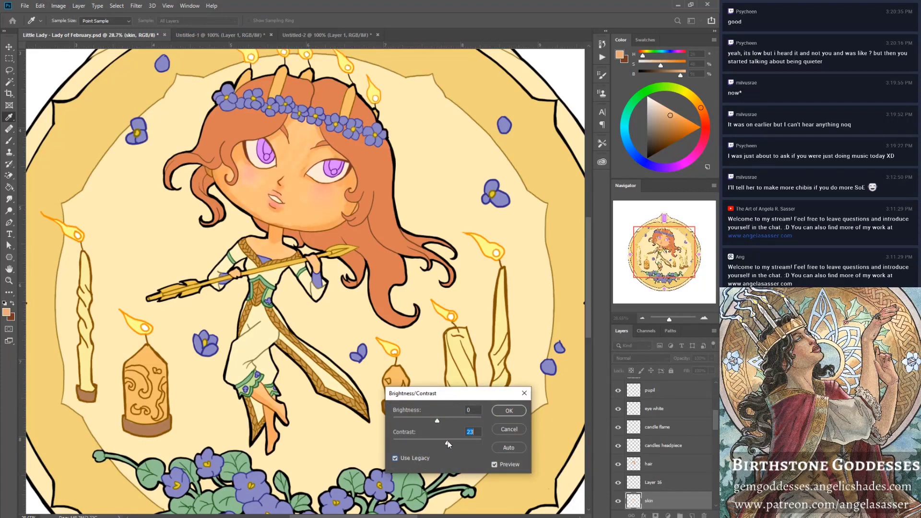
mouse_move(444, 442)
mouse_down()
mouse_move(439, 421)
mouse_move(442, 445)
mouse_up()
click(509, 412)
key(b)
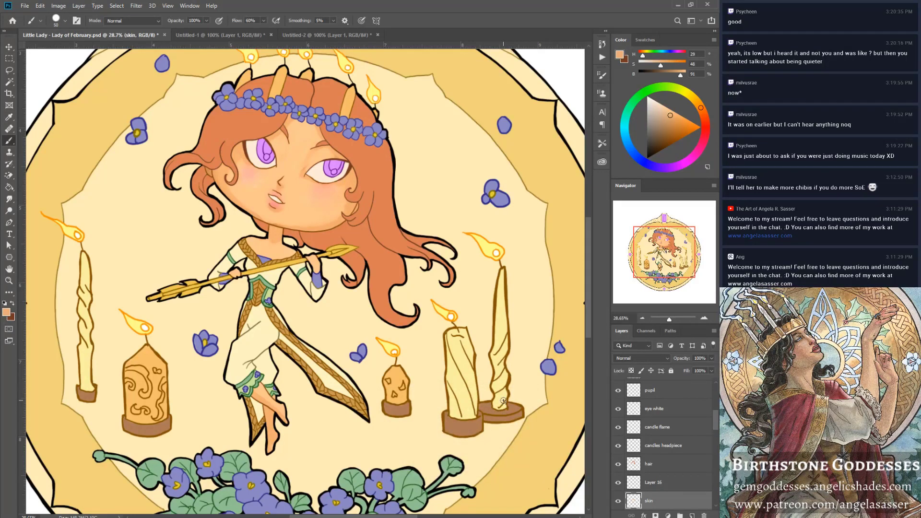
Try the Overlay blending mode on Layer 16 with the blush, and keep the eye white layer on Normal.
click(654, 483)
click(644, 359)
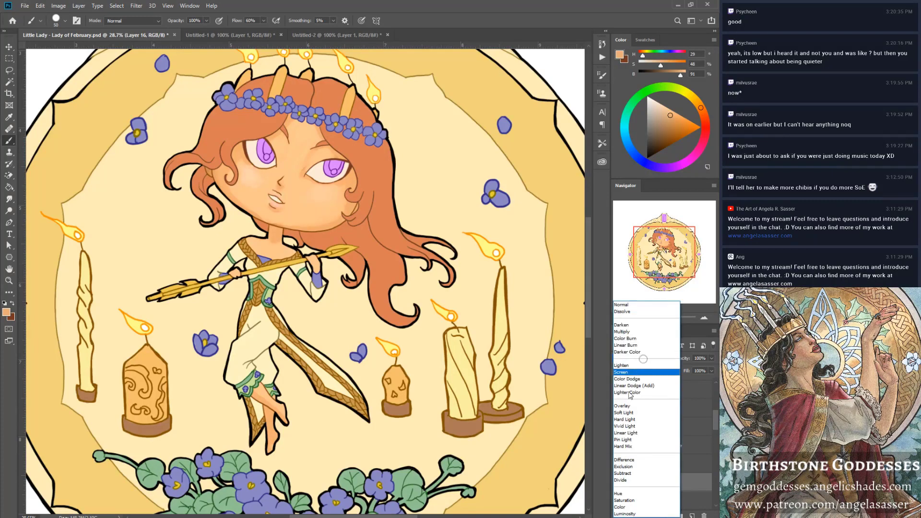
key(Escape)
click(654, 409)
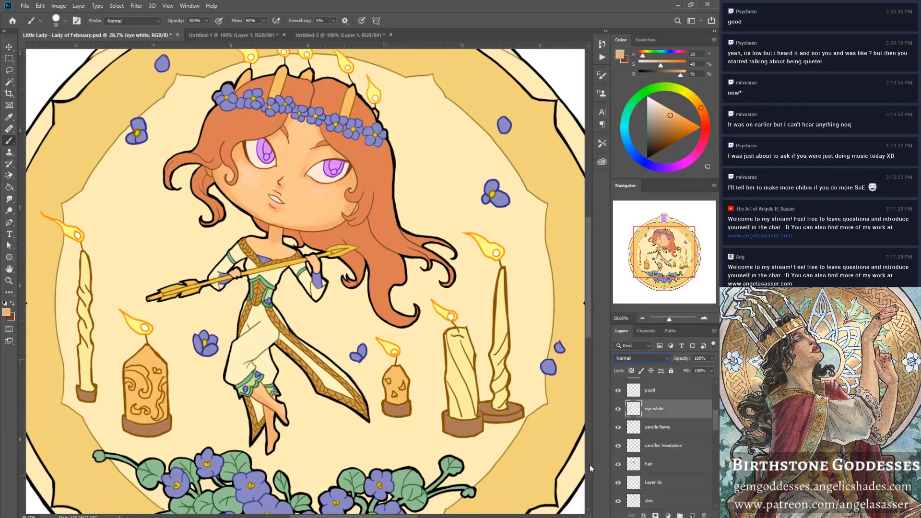
click(639, 359)
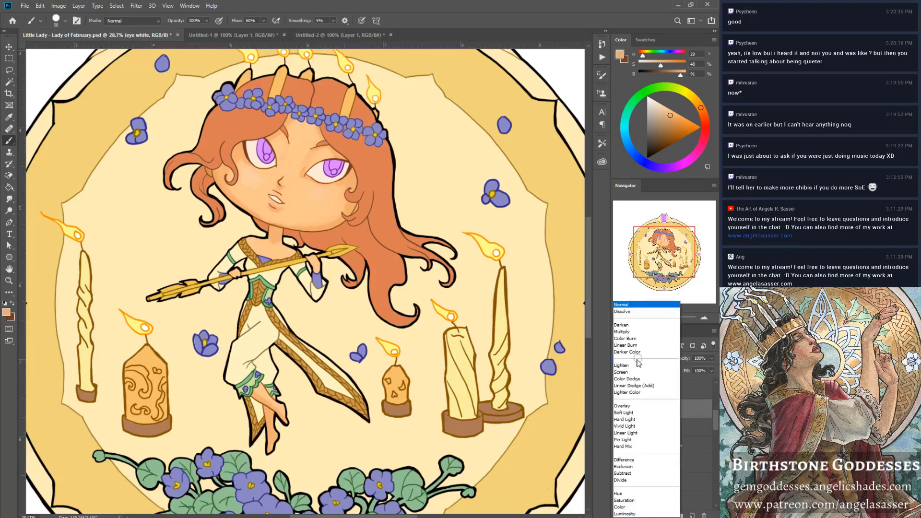
click(629, 307)
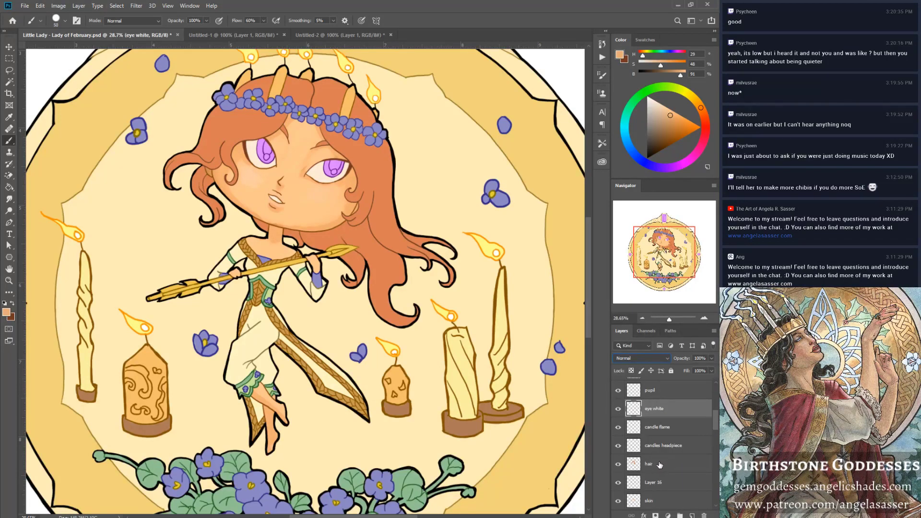
Compare the artwork with Layer 16 hidden and shown, and set that layer's blending mode to Multiply.
click(668, 482)
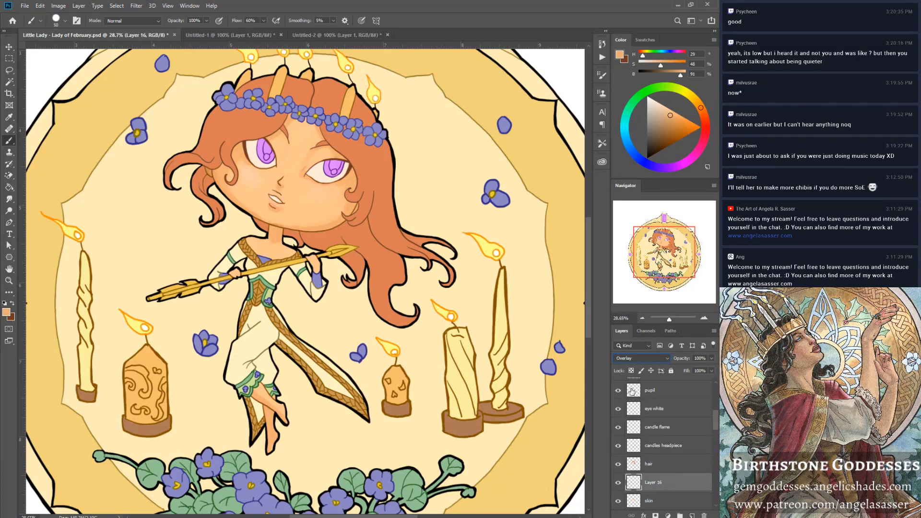
click(619, 483)
click(619, 484)
double_click(651, 483)
click(632, 360)
scroll(632, 364, down, 1)
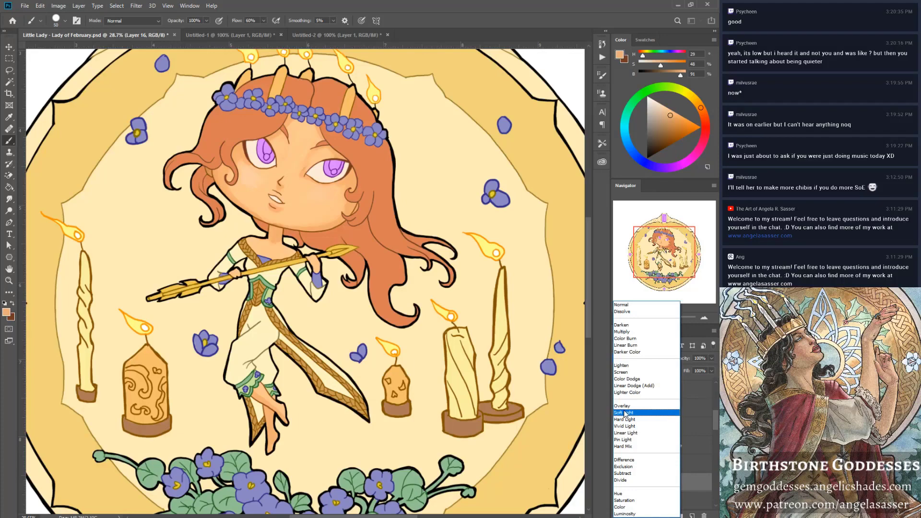
click(630, 332)
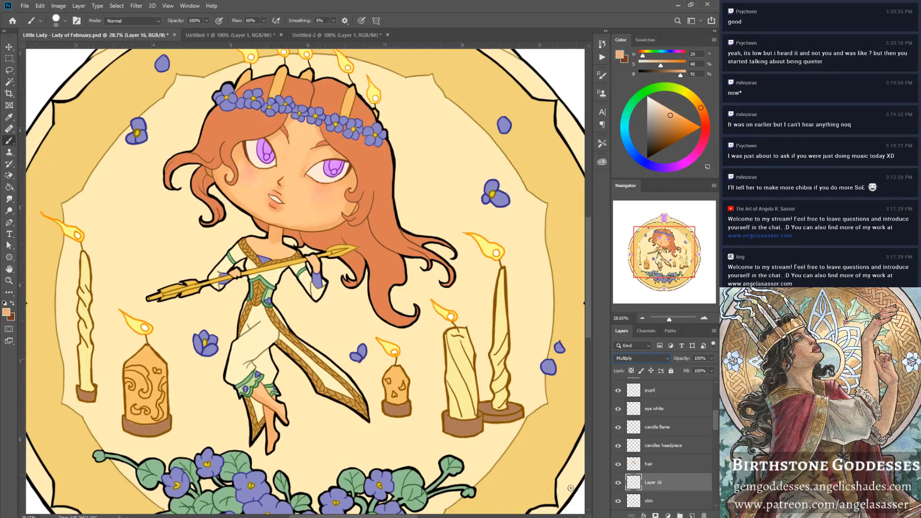
Add a new layer above the blush layer and dab a pale peach color at the corner of the eye.
click(693, 515)
click(661, 103)
click(247, 172)
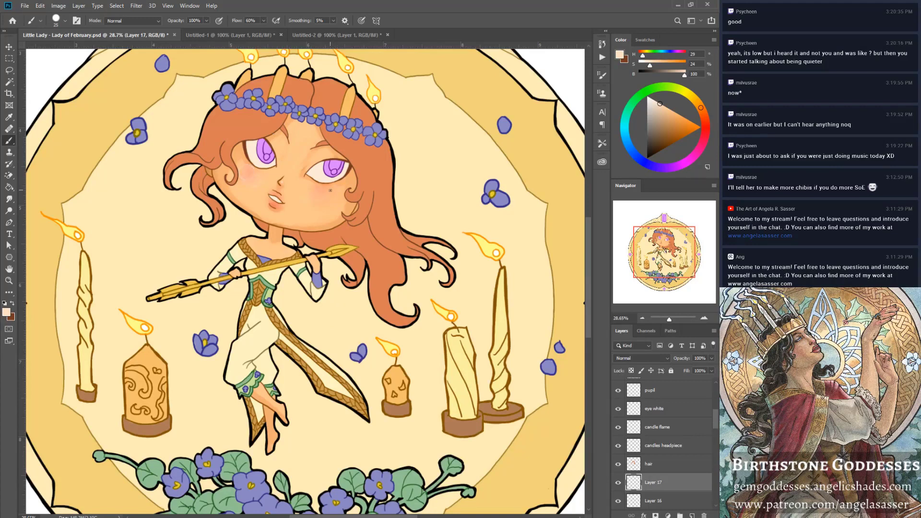
click(246, 172)
Add a new layer named "eyes" and place it directly above the pupil layer.
click(692, 515)
double_click(654, 481)
text(eyes)
key(Return)
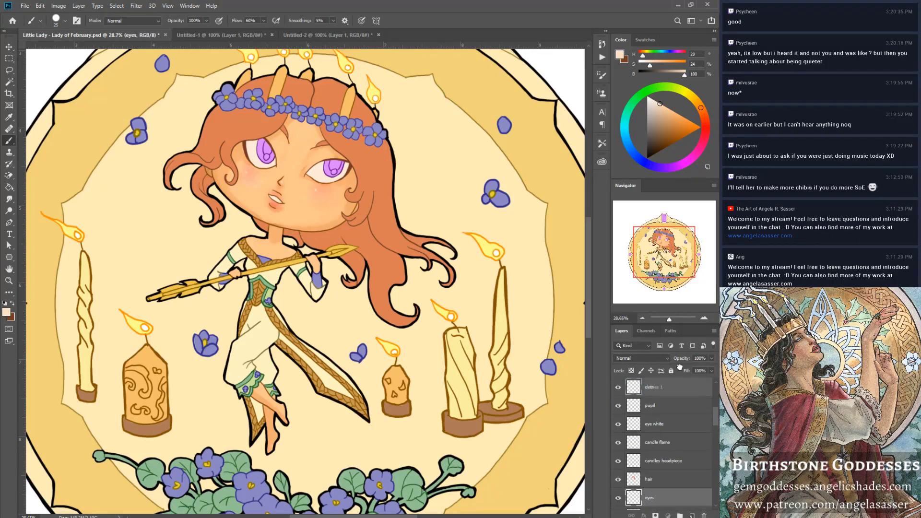
drag(679, 367, 670, 427)
mouse_move(670, 406)
mouse_down()
mouse_move(679, 379)
mouse_move(675, 396)
mouse_up()
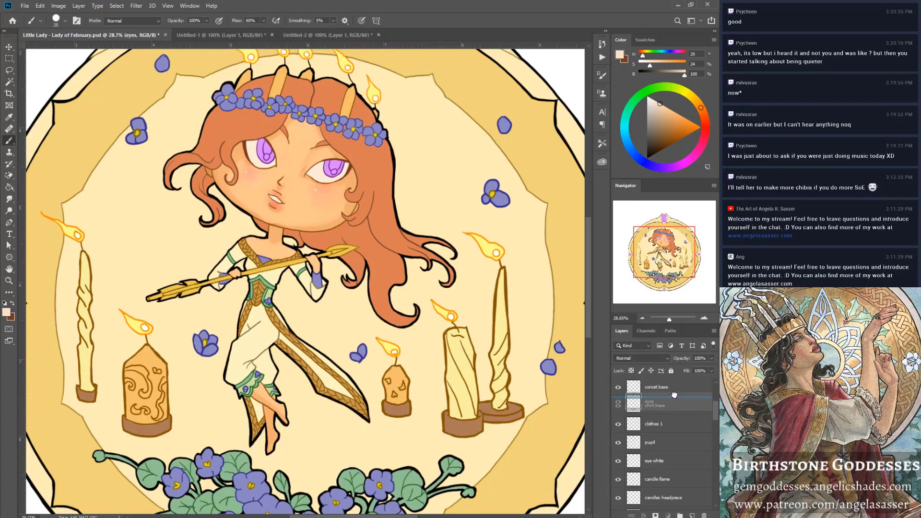
drag(675, 393, 648, 474)
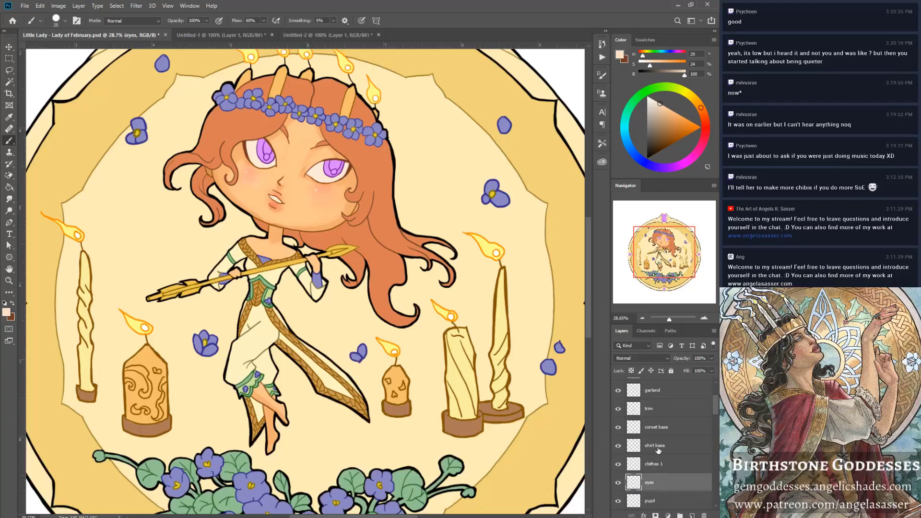
Make the lines copy layer active for editing the line art around the eyes.
drag(715, 406, 717, 387)
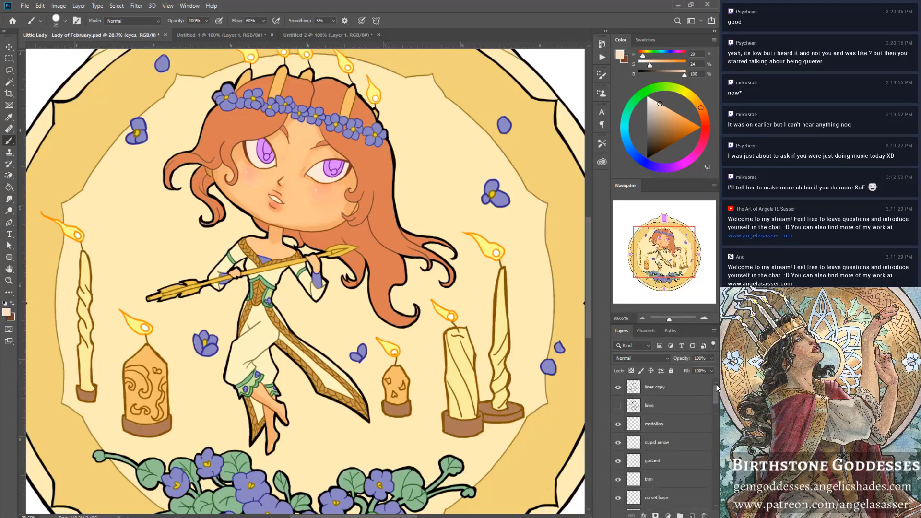
click(654, 392)
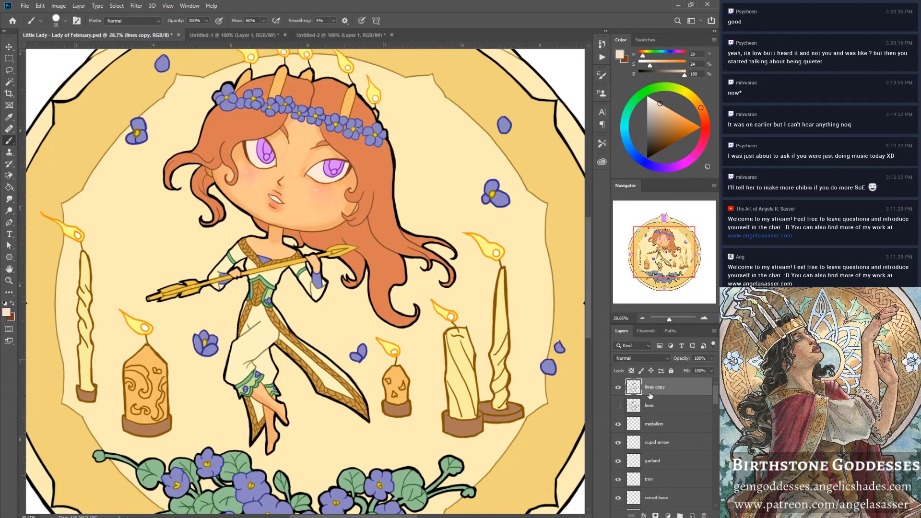
click(8, 281)
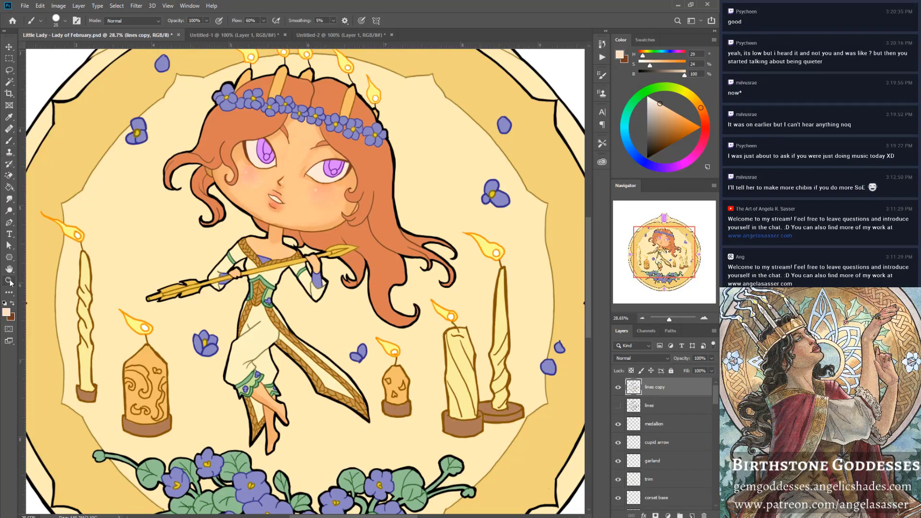
click(265, 153)
click(269, 161)
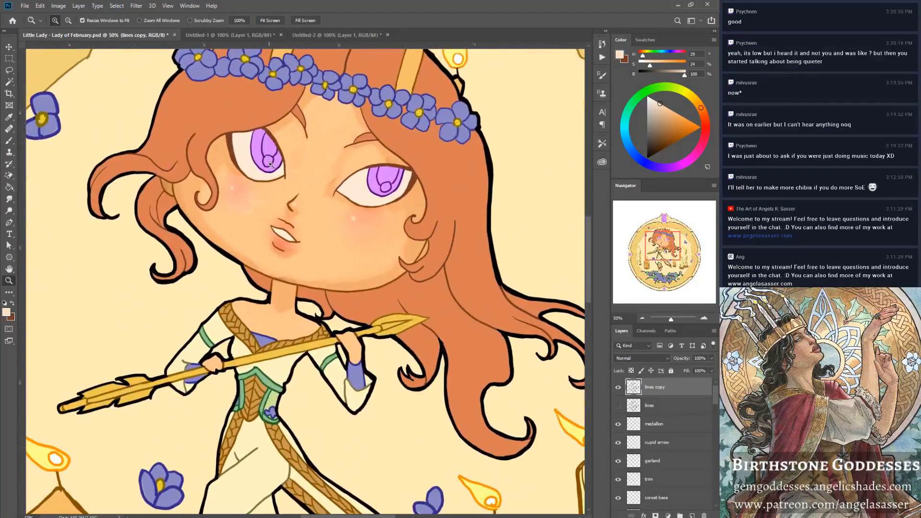
click(401, 172)
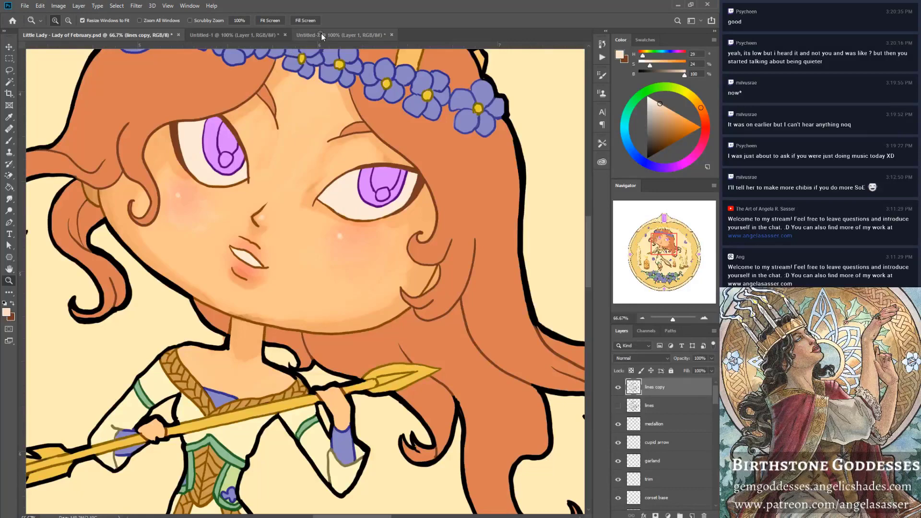
Study the eyes in the two open chibi reference images and return to the Lady of February illustration.
click(322, 36)
click(301, 181)
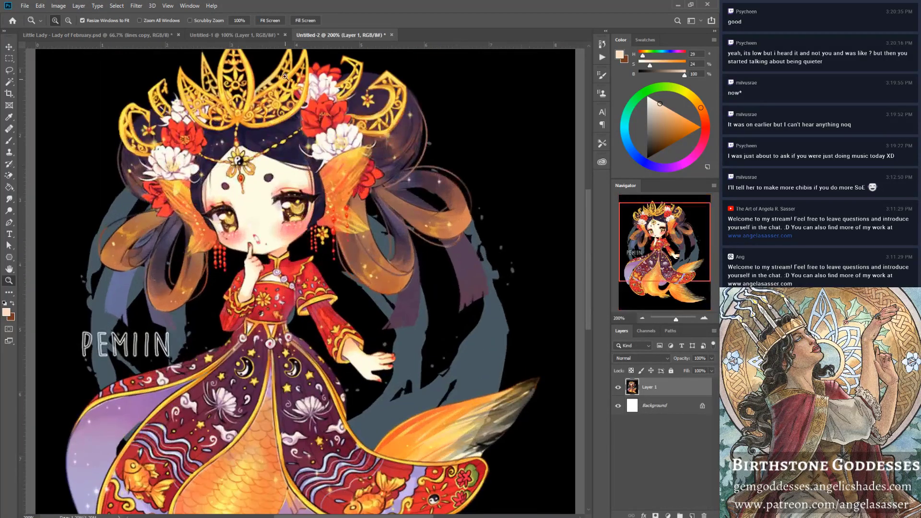
click(246, 21)
click(253, 33)
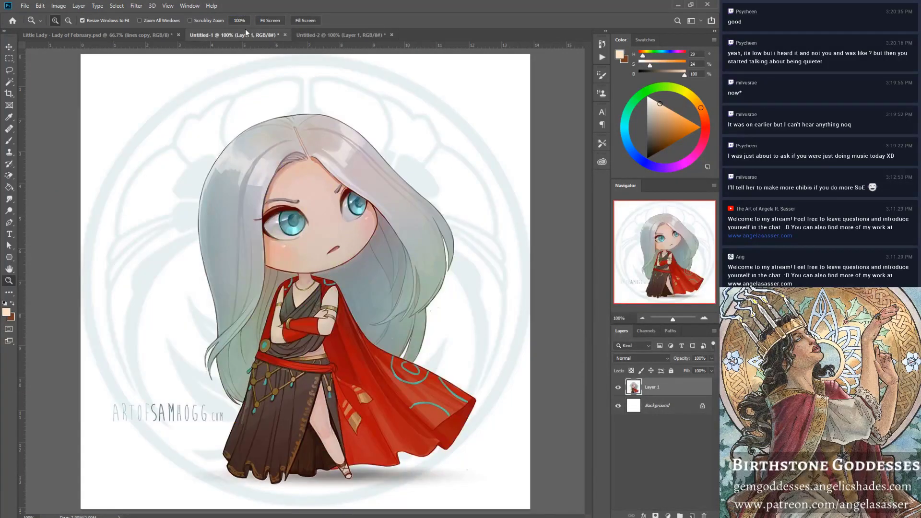
click(111, 34)
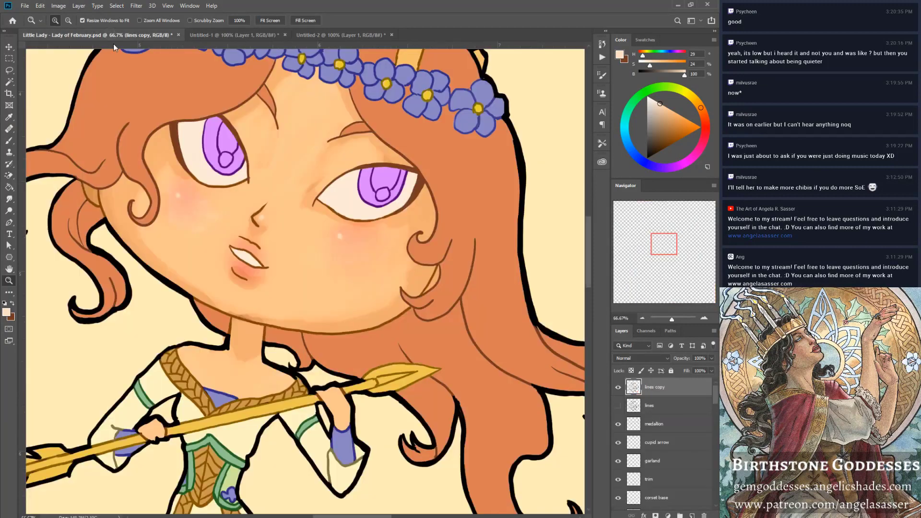
click(9, 141)
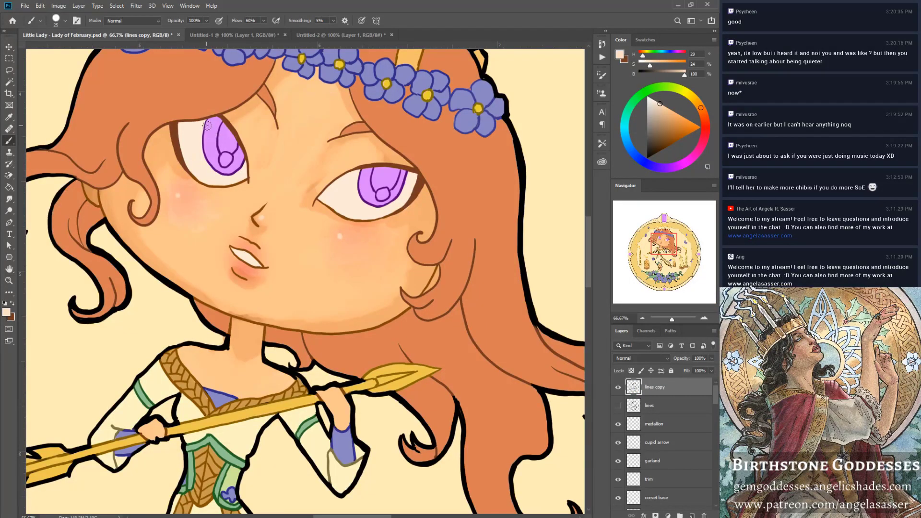
mouse_move(207, 121)
mouse_down()
mouse_move(206, 156)
mouse_move(220, 176)
mouse_move(212, 174)
mouse_up()
key(ctrl+z)
Lasso the iris and pupil linework inside both eyes on the lines copy layer, clear it and deselect.
click(10, 71)
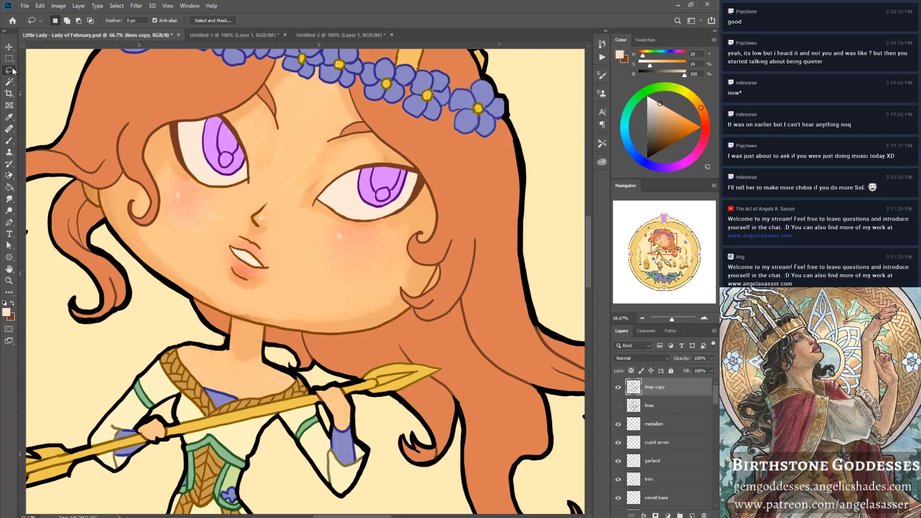
mouse_move(211, 119)
mouse_down()
mouse_move(199, 151)
mouse_move(217, 179)
mouse_up()
drag(213, 117, 211, 115)
key(shift)
mouse_move(357, 171)
mouse_down()
mouse_move(403, 170)
mouse_move(412, 184)
mouse_move(379, 213)
mouse_move(358, 208)
mouse_move(349, 188)
mouse_move(358, 171)
mouse_up()
click(40, 6)
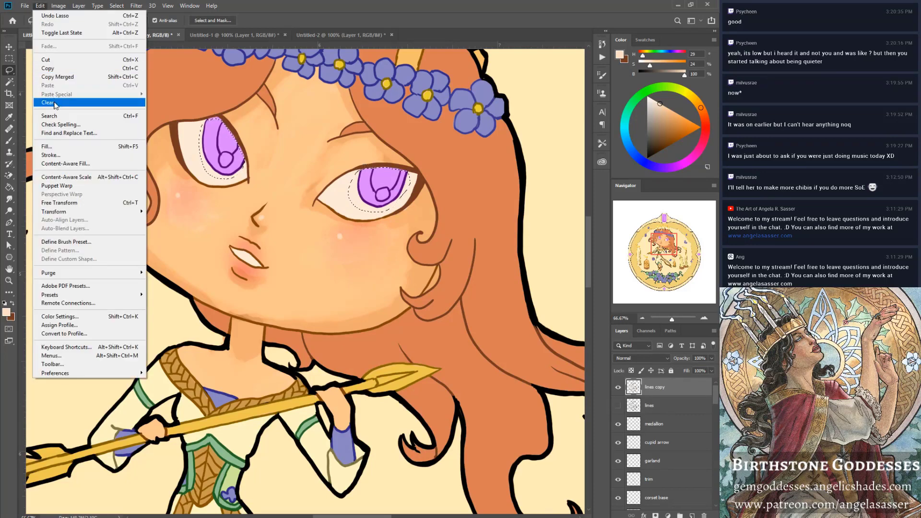
click(48, 102)
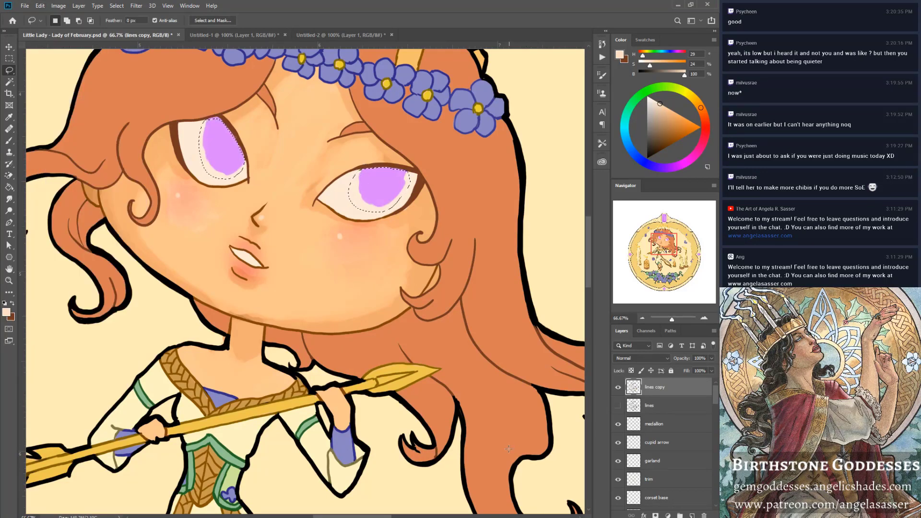
key(ctrl+d)
Repair the upper lid line above the left iris with a small brush in brown sampled from the line art.
key(z)
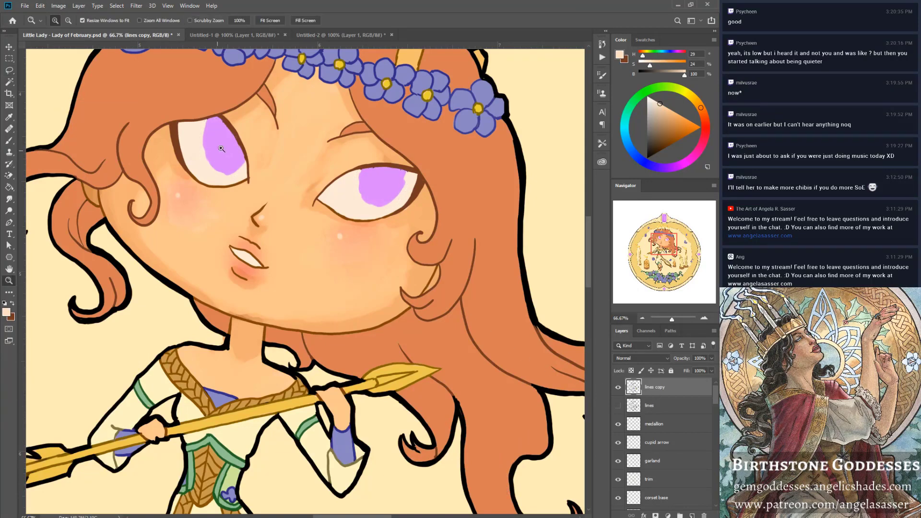
click(215, 118)
click(214, 118)
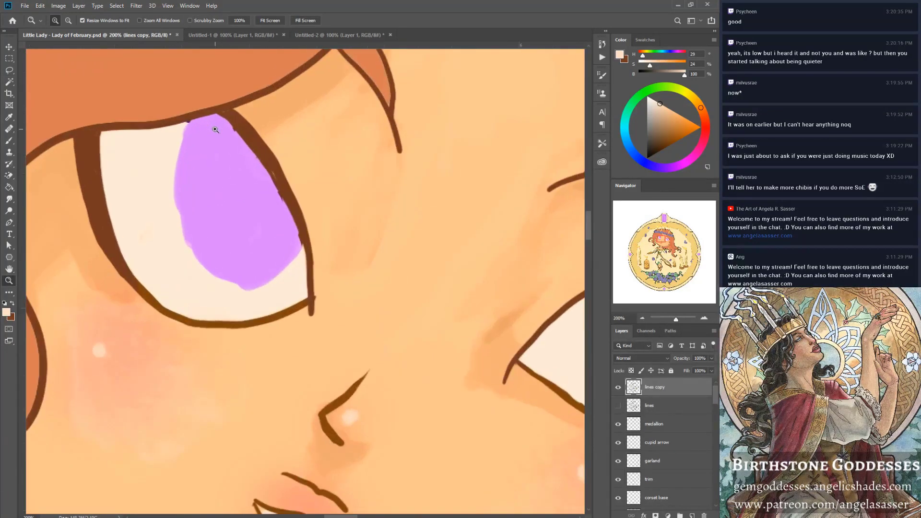
key(b)
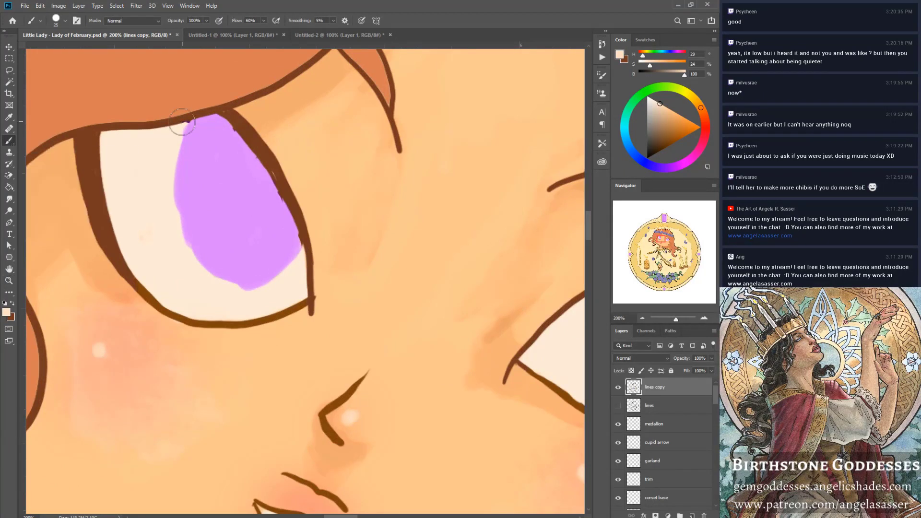
mouse_move(186, 132)
mouse_down()
mouse_move(214, 118)
mouse_move(247, 156)
mouse_move(232, 139)
mouse_move(288, 232)
mouse_move(294, 252)
mouse_move(264, 191)
mouse_move(286, 230)
mouse_move(288, 246)
mouse_move(278, 212)
mouse_move(282, 281)
mouse_move(249, 223)
mouse_move(269, 205)
mouse_move(280, 246)
mouse_up()
alt+click(236, 118)
drag(236, 115, 221, 115)
key(bracketleft)
key(bracketleft)
key(bracketleft)
key(bracketleft)
key(bracketleft)
key(bracketleft)
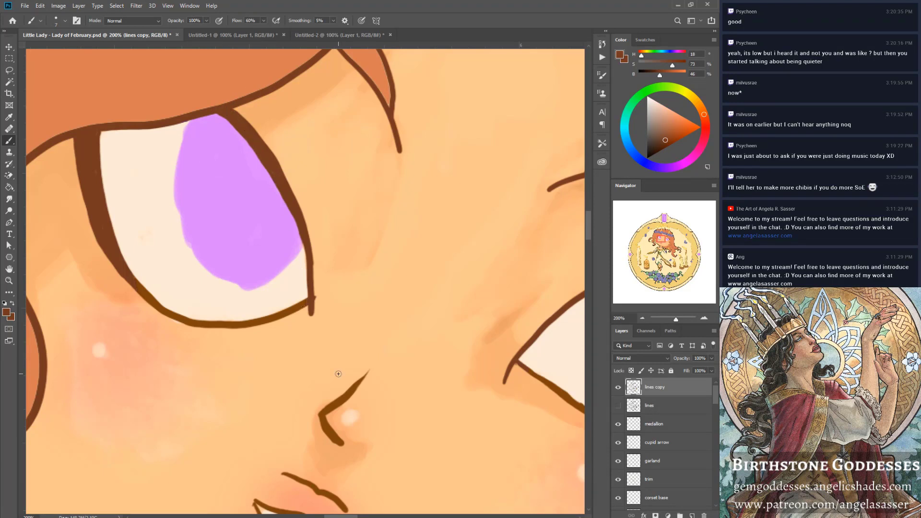
Paint over the leftover dark marks on the right eye's upper lid in brown, undoing the last stroke.
key(bracketright)
key(bracketright)
key(bracketright)
key(bracketright)
key(bracketright)
key(bracketright)
key(ctrl+z)
key(bracketleft)
key(bracketleft)
key(bracketleft)
key(bracketleft)
drag(665, 249, 667, 237)
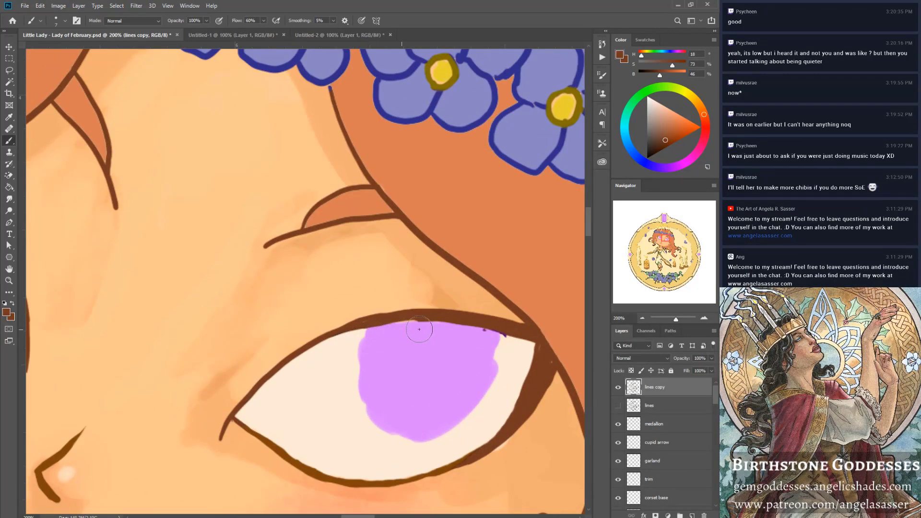
mouse_move(487, 335)
mouse_down()
mouse_move(500, 341)
mouse_move(487, 338)
mouse_move(497, 331)
mouse_up()
drag(405, 321, 404, 322)
key(ctrl+z)
Choose the Hard Round Pressure Opacity brush and change the opacity control in its Transfer settings.
click(64, 22)
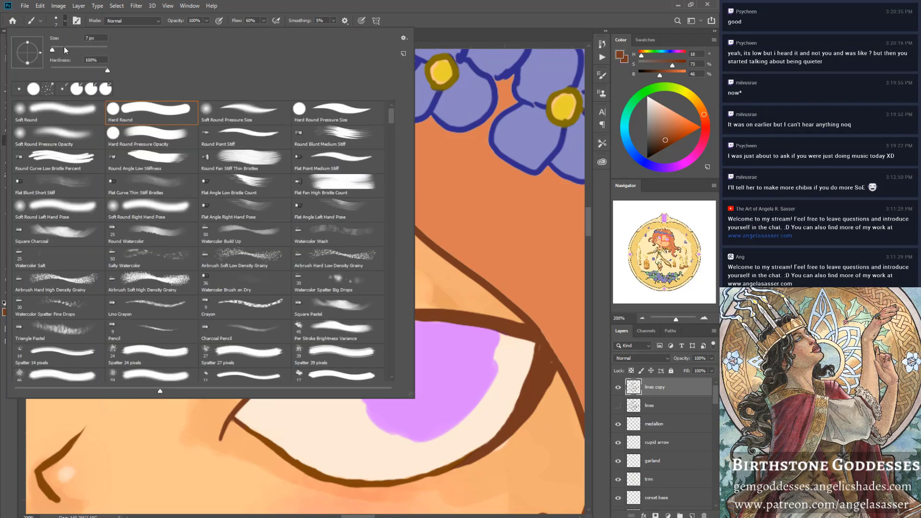
click(156, 145)
click(78, 21)
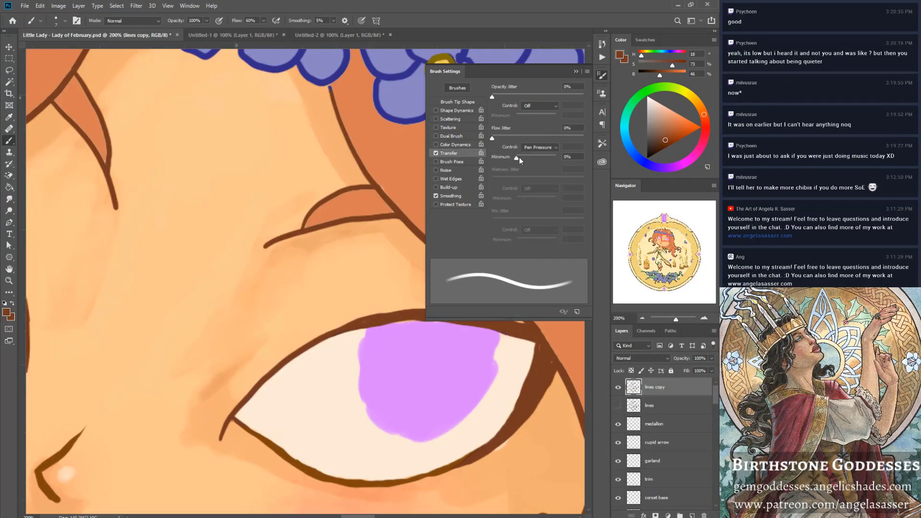
click(535, 107)
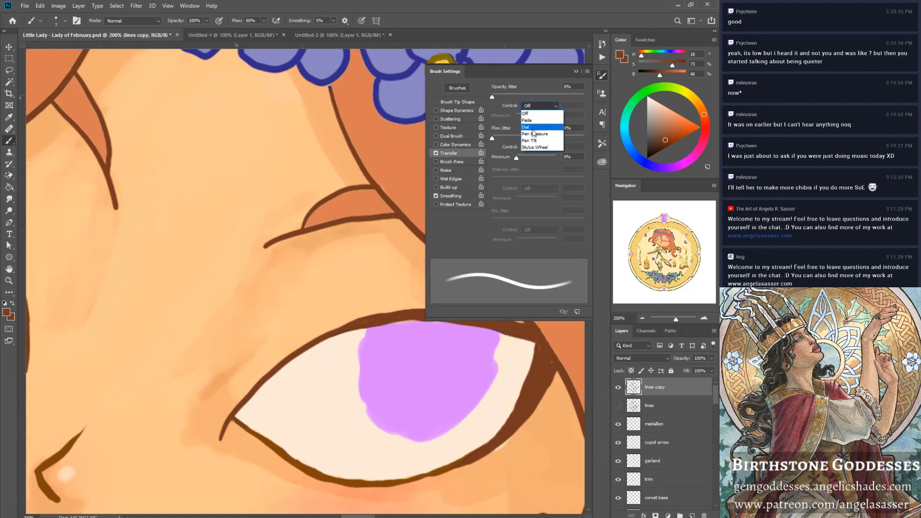
click(533, 123)
Turn on Shape Dynamics for the brush and set its size control to Pen Pressure.
click(458, 102)
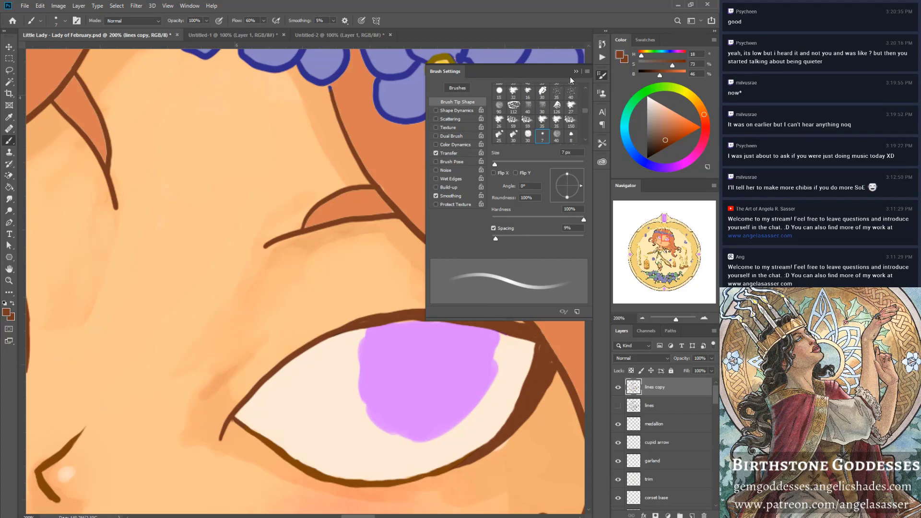
click(457, 111)
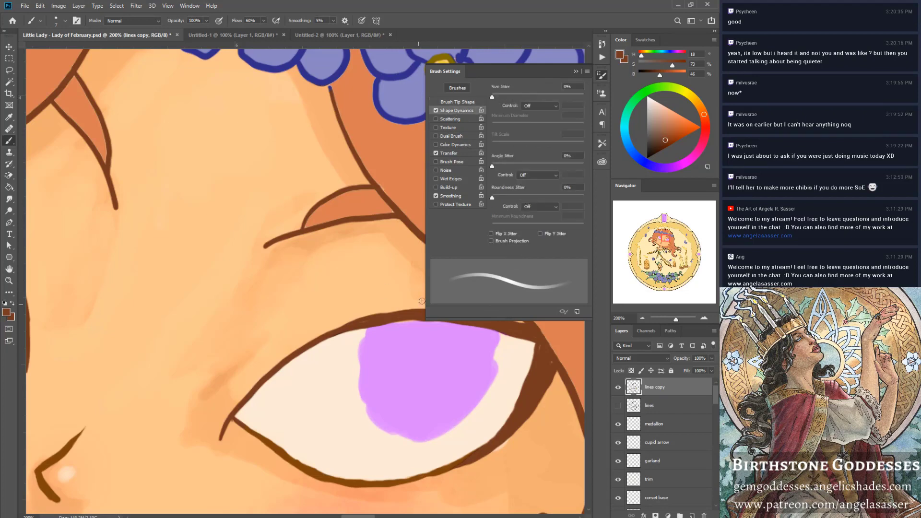
click(534, 107)
click(533, 126)
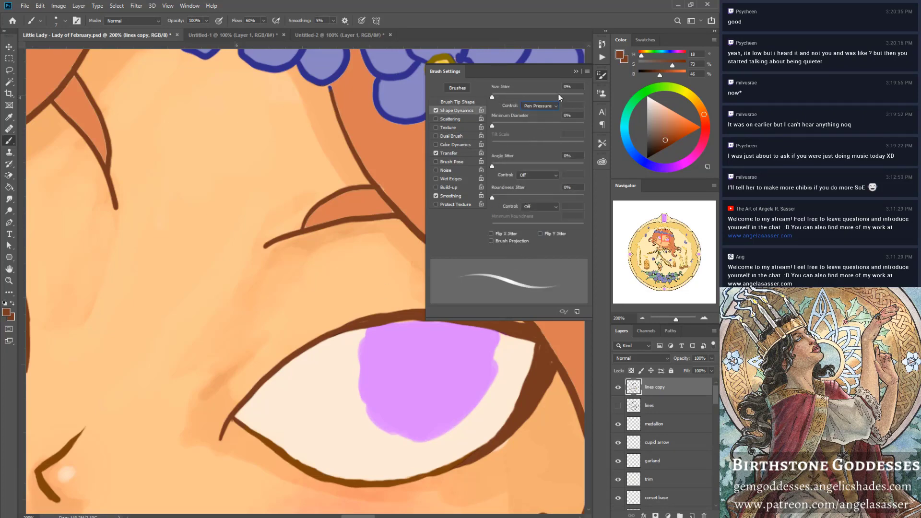
click(577, 72)
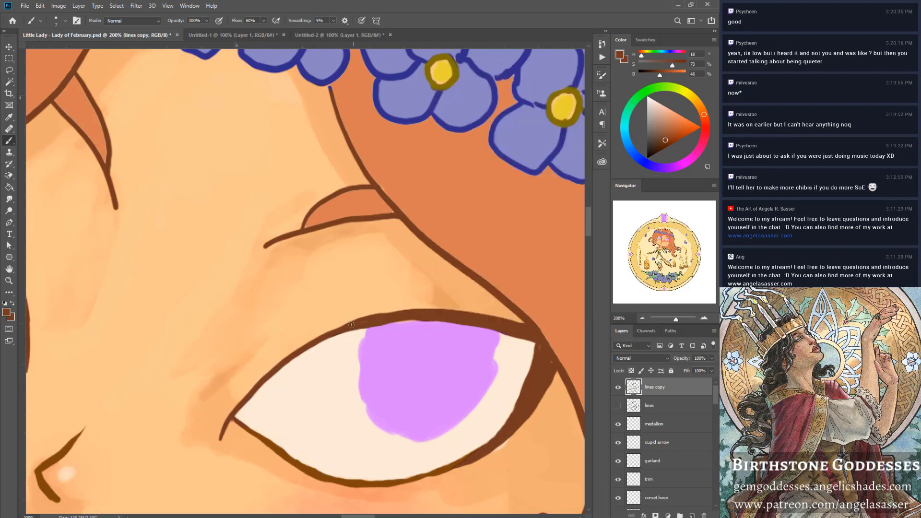
Smooth the brown upper lid line of the right eye with strokes along the top of the iris.
mouse_move(410, 316)
mouse_down()
mouse_move(429, 320)
mouse_move(384, 324)
mouse_move(495, 326)
mouse_up()
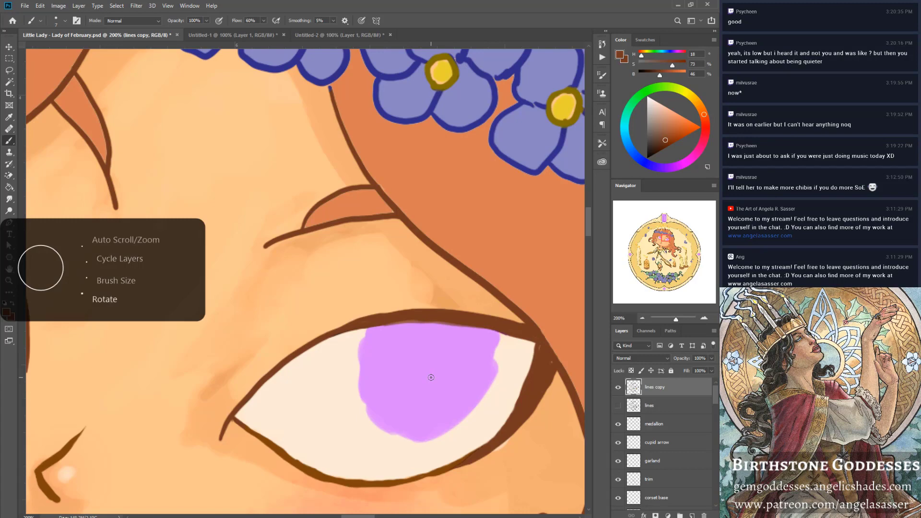
scroll(430, 378, up, 5)
scroll(431, 378, up, 5)
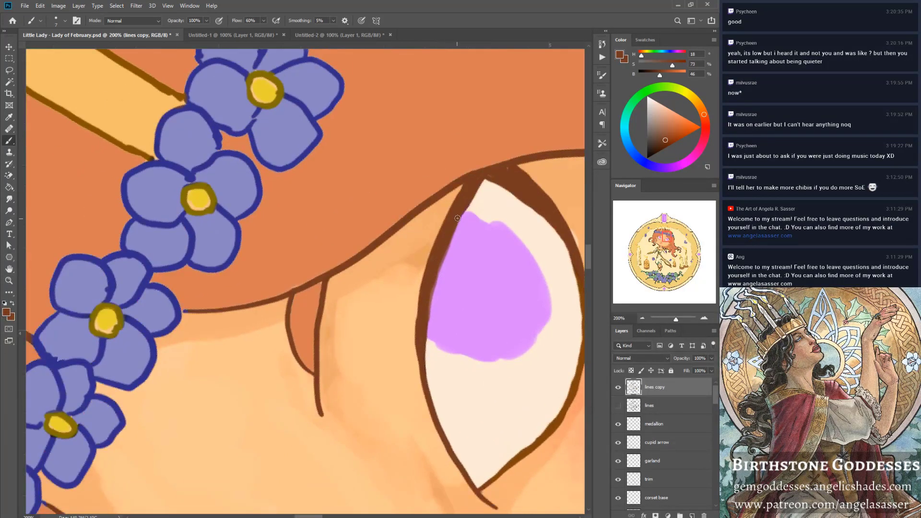
drag(434, 279, 471, 193)
scroll(532, 163, up, 5)
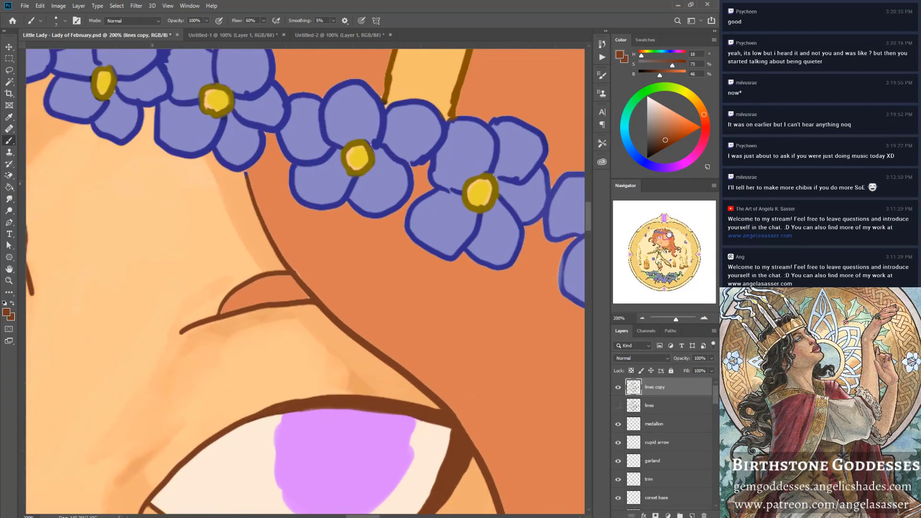
Select the pupil layer, switch to the Lasso tool and hide the layer's purple irises.
drag(668, 235, 665, 237)
drag(676, 319, 673, 321)
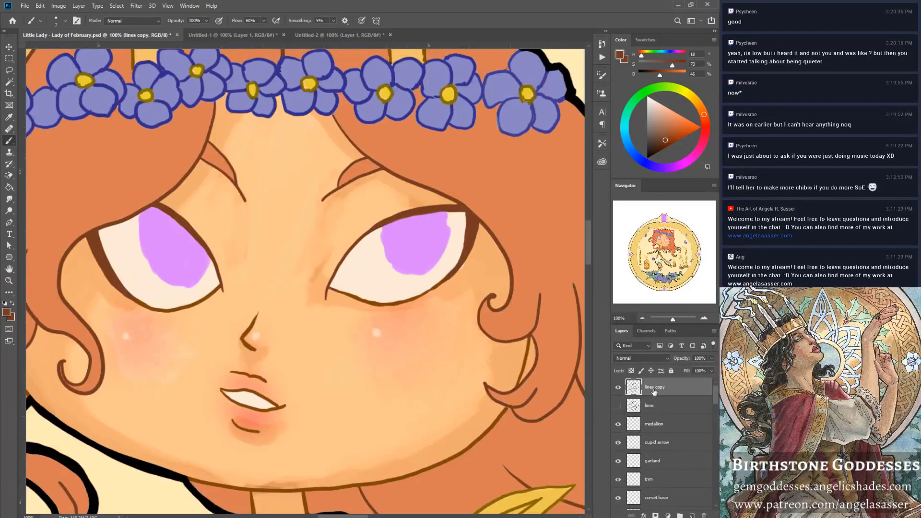
drag(716, 400, 712, 419)
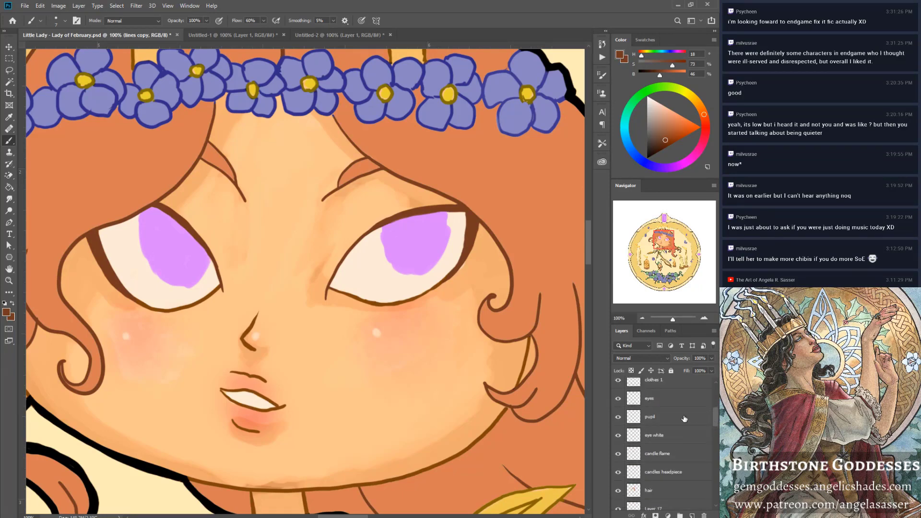
click(628, 422)
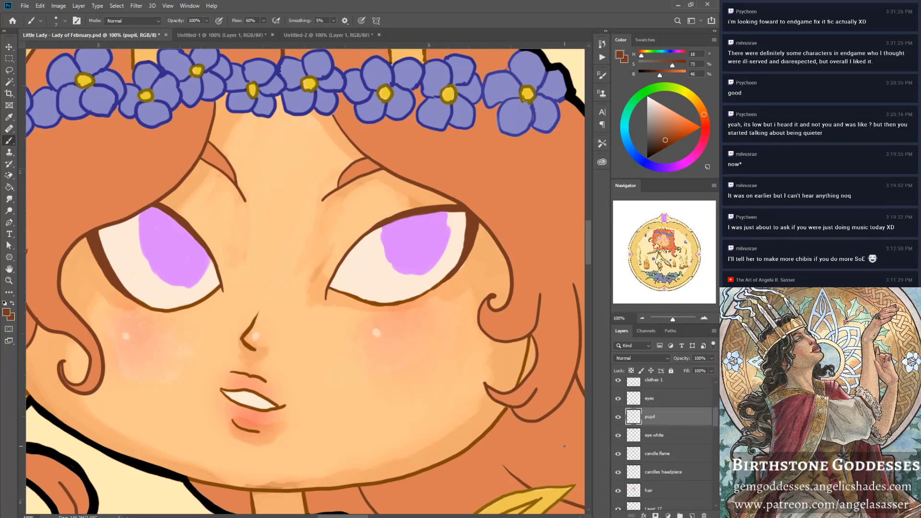
click(10, 71)
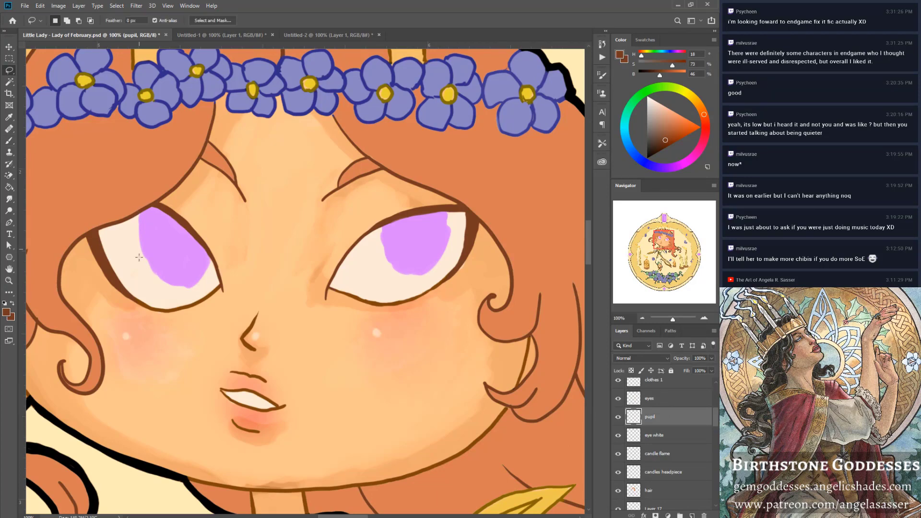
click(619, 417)
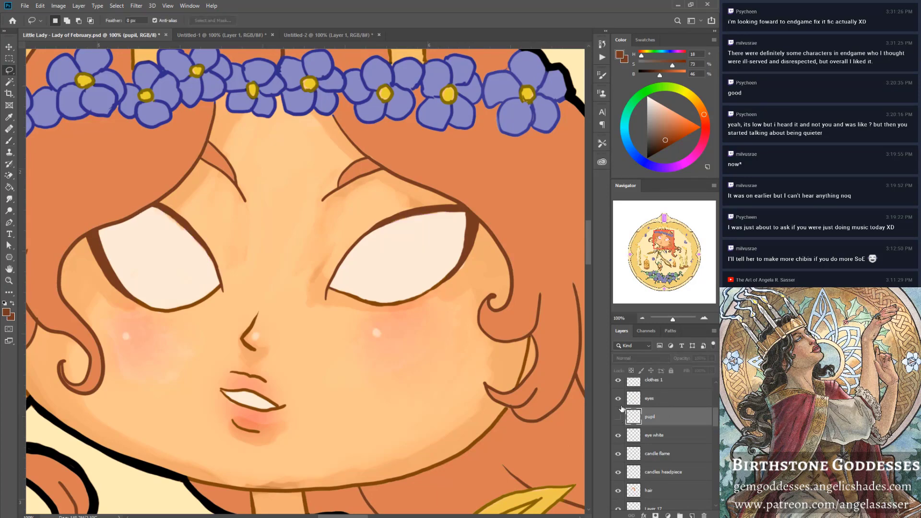
Show the pupil layer's irises again and lasso slightly fuller iris shapes around both eyes as one selection.
drag(672, 319, 673, 321)
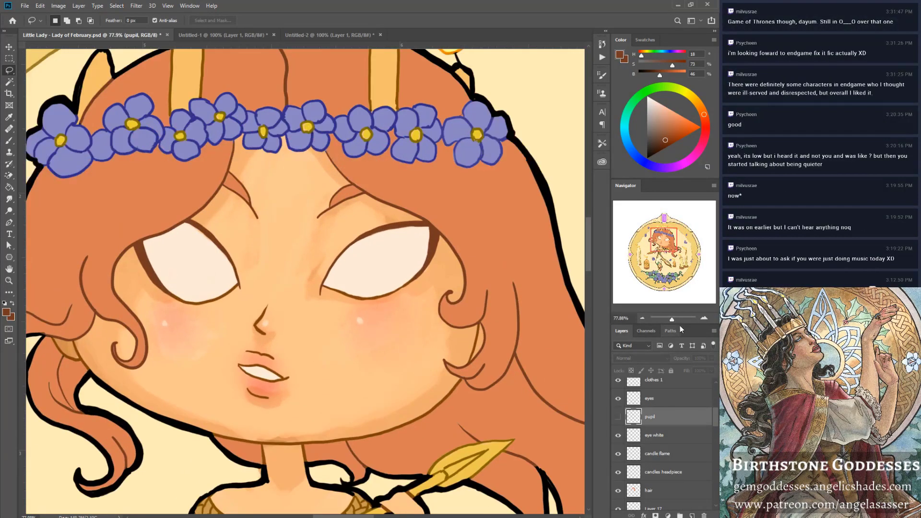
click(619, 417)
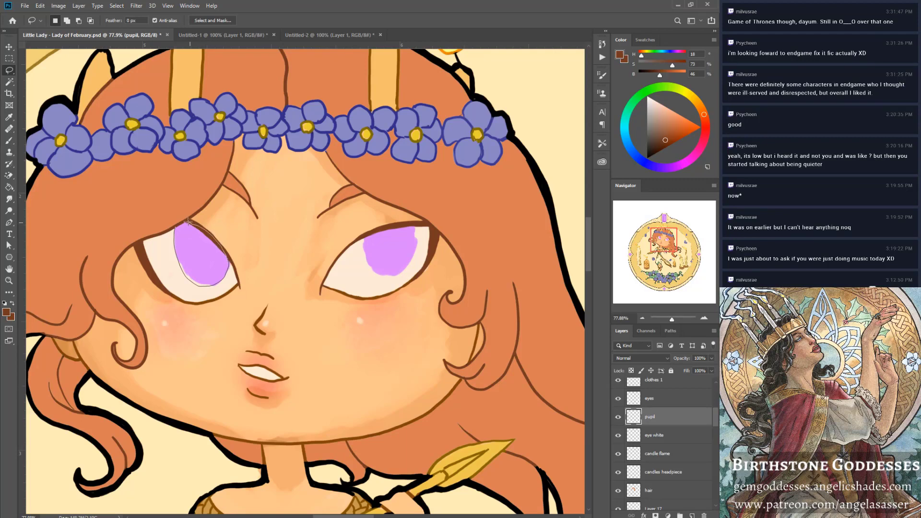
drag(182, 224, 183, 224)
key(alt)
key(shift)
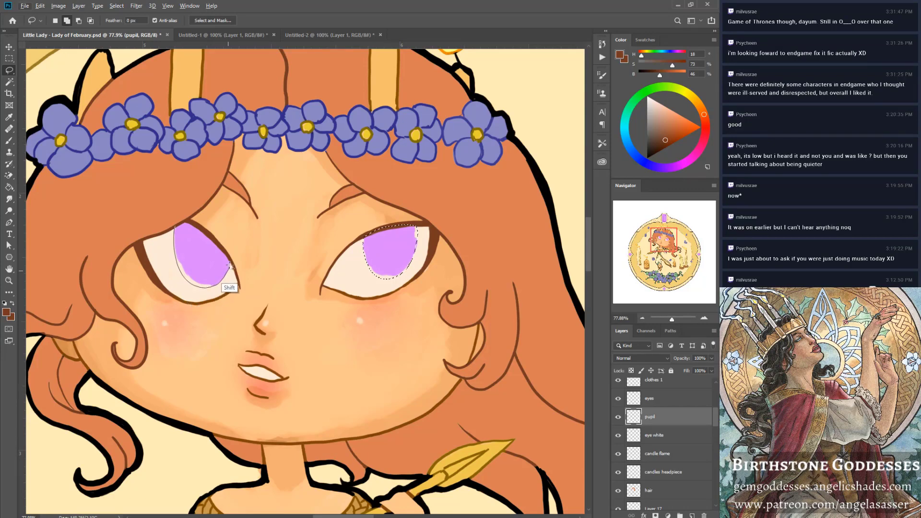
drag(201, 229, 187, 223)
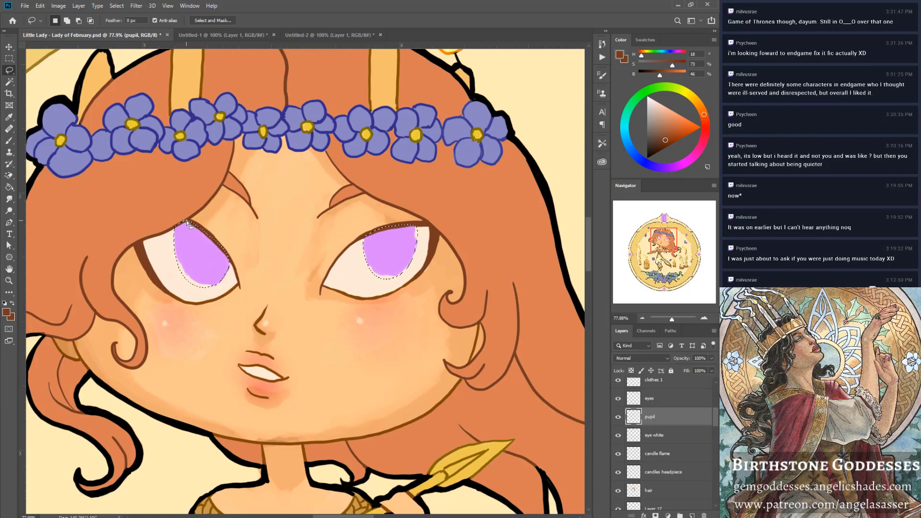
Set the foreground color to the irises' light purple, #dc86ff, by sampling it from the left iris.
click(7, 313)
click(201, 255)
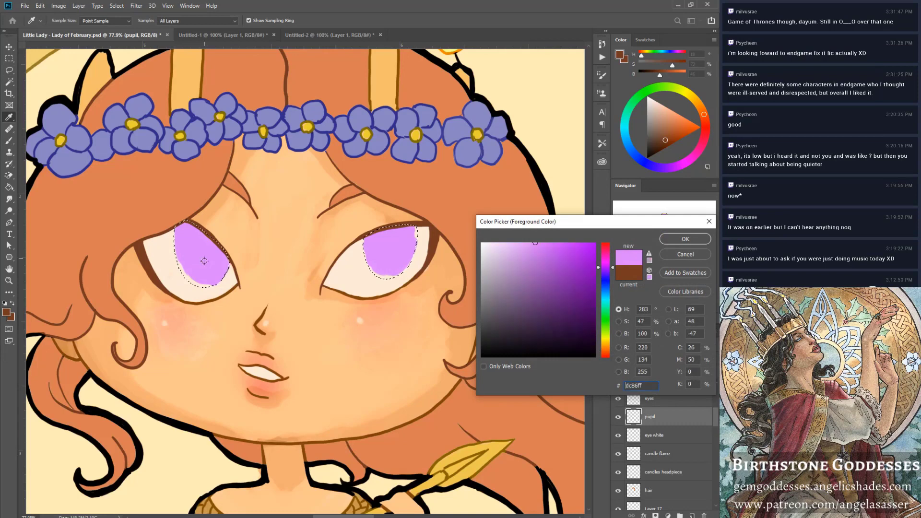
click(685, 239)
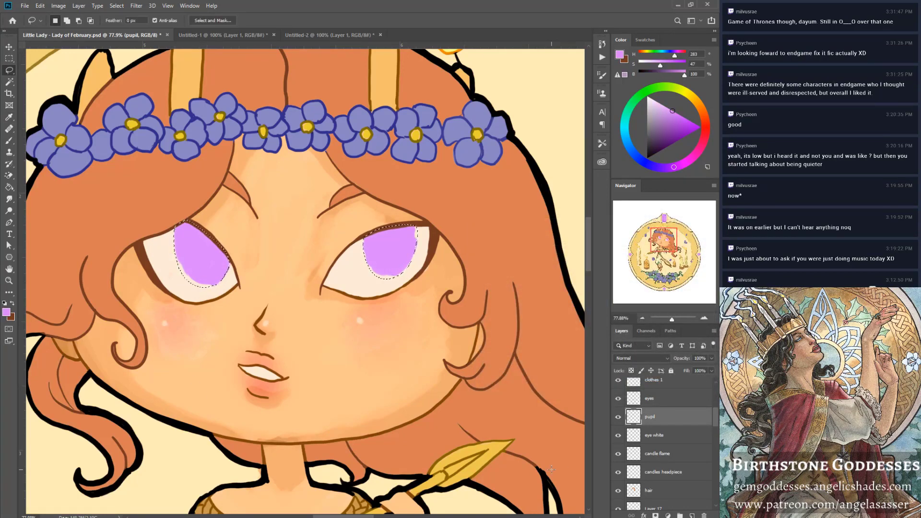
Fill both iris selections with the foreground color in Normal mode at 100% opacity and deselect.
click(40, 6)
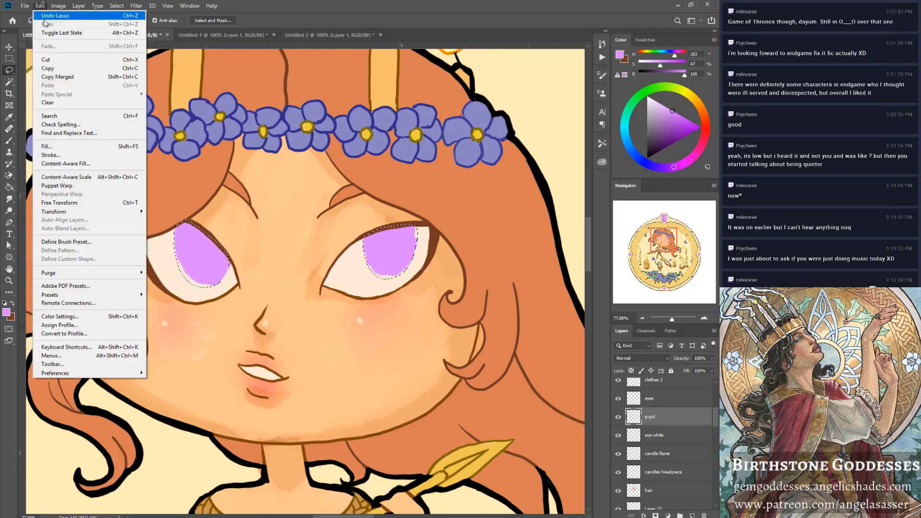
click(69, 151)
click(455, 307)
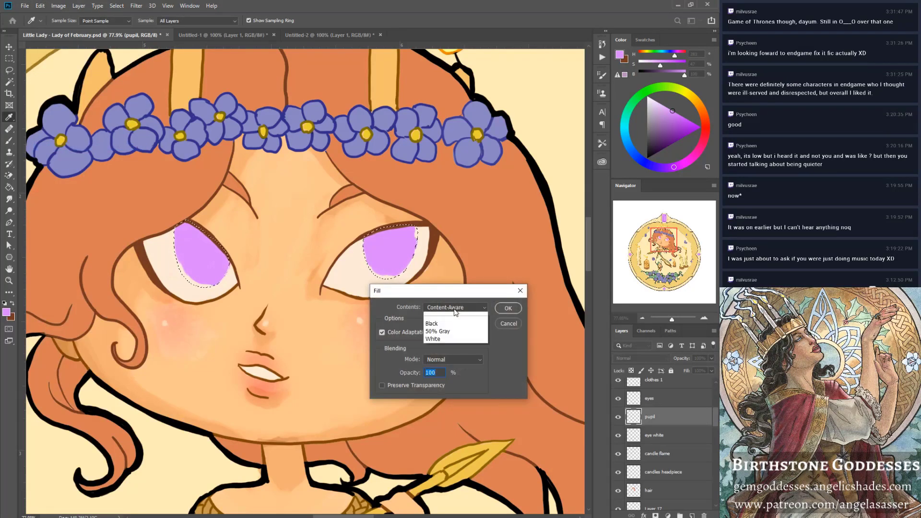
click(451, 317)
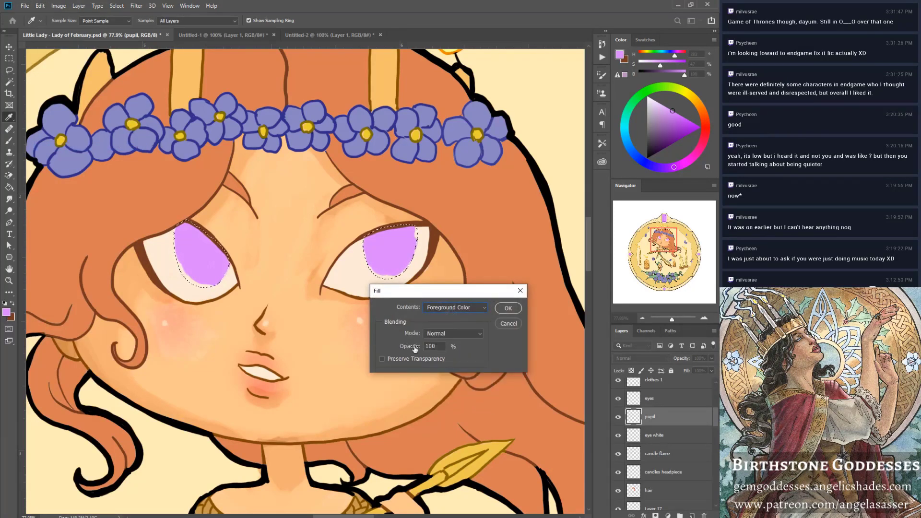
click(508, 309)
key(l)
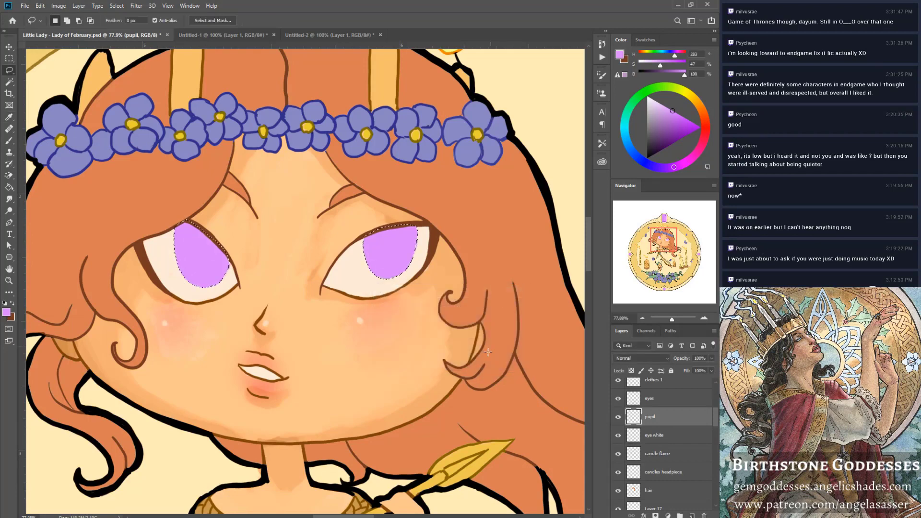
click(117, 6)
click(121, 27)
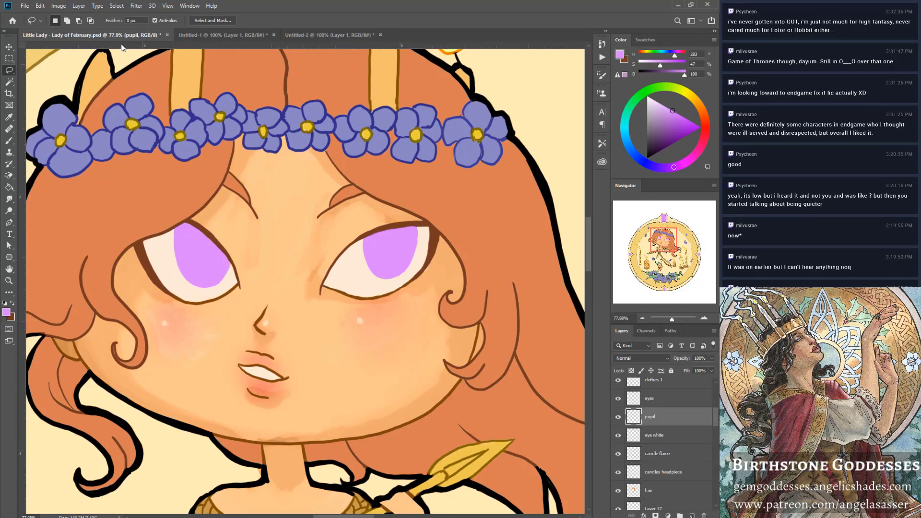
Lasso a longer shape around the right iris, fill it with the foreground color and deselect.
click(14, 144)
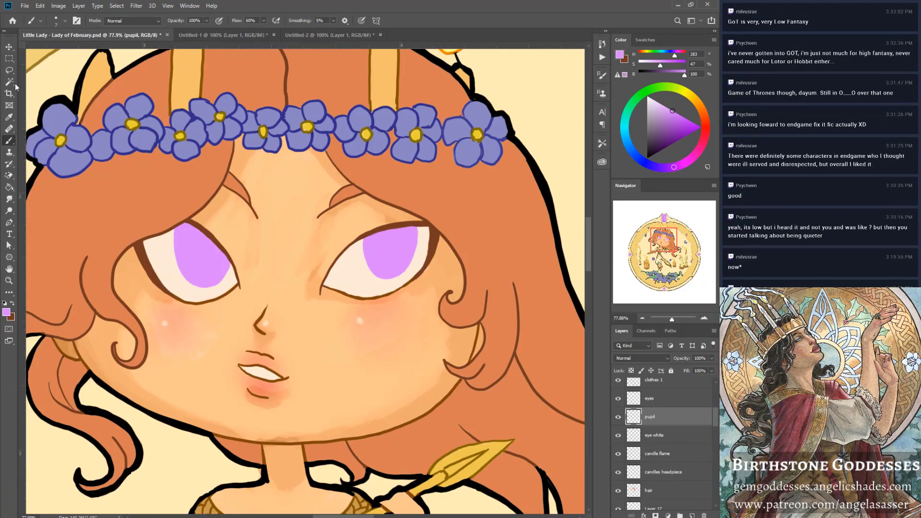
click(10, 70)
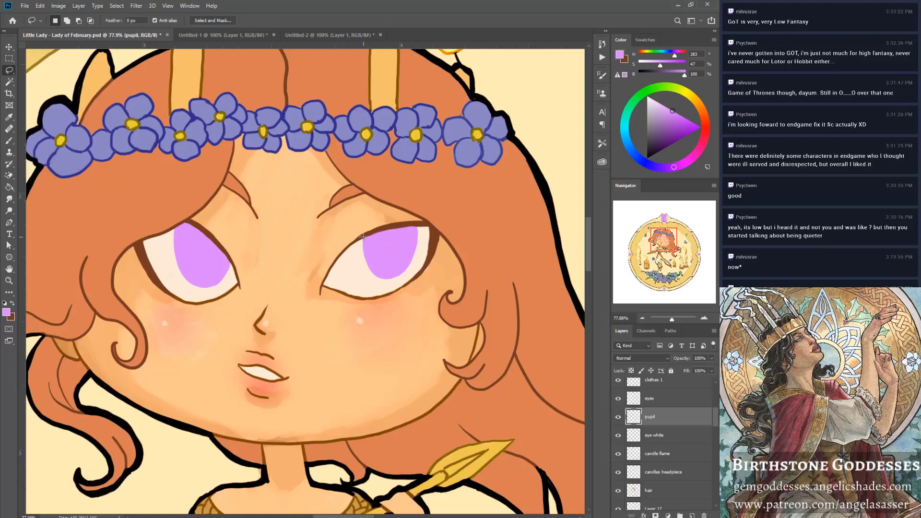
mouse_move(364, 251)
mouse_down()
mouse_move(371, 277)
mouse_move(386, 284)
mouse_move(410, 269)
mouse_move(416, 225)
mouse_move(374, 227)
mouse_up()
click(41, 7)
click(53, 148)
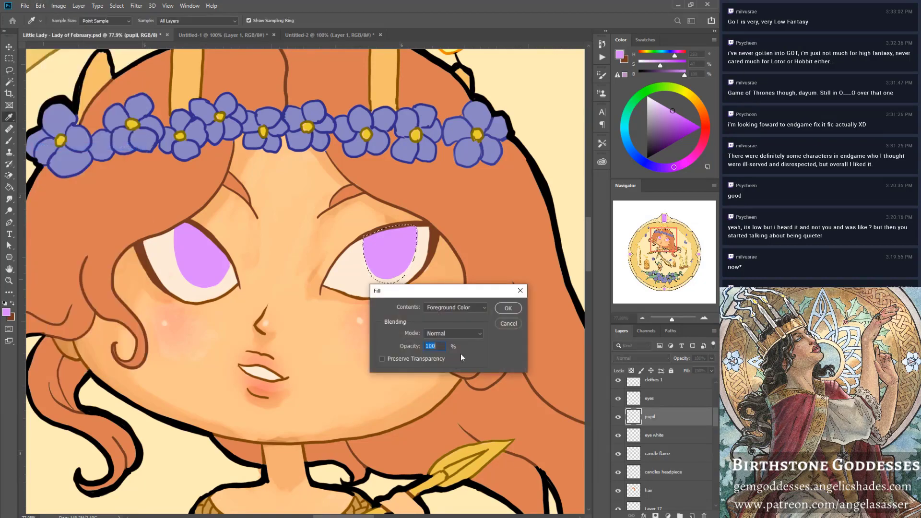
click(506, 308)
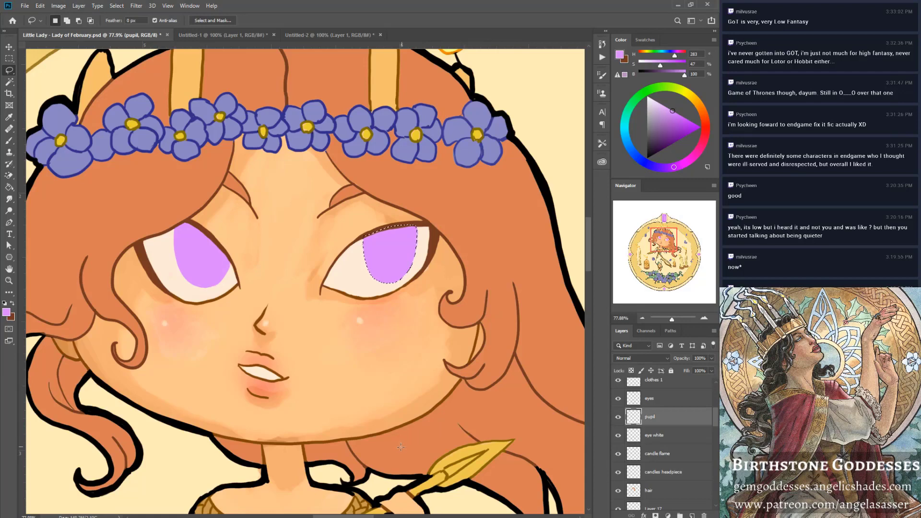
key(ctrl+d)
Switch to the Brush tool and save the illustration.
click(9, 140)
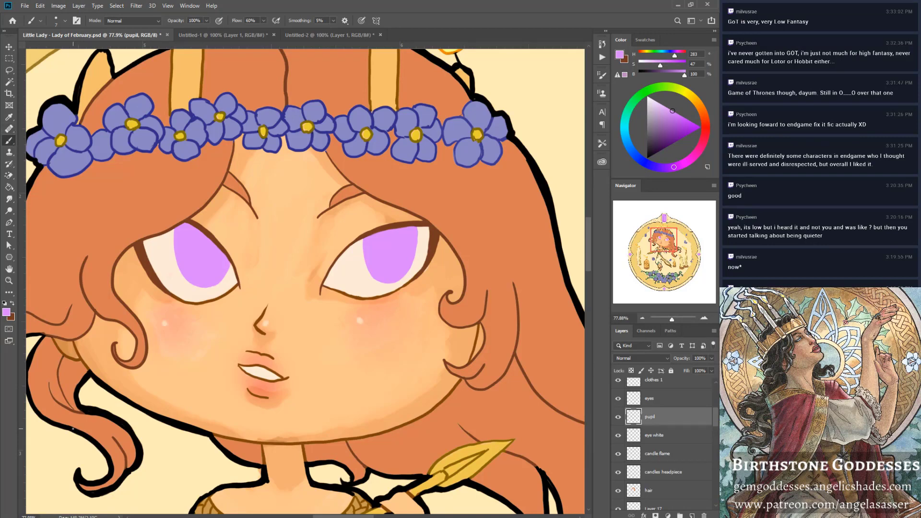
click(24, 5)
click(37, 97)
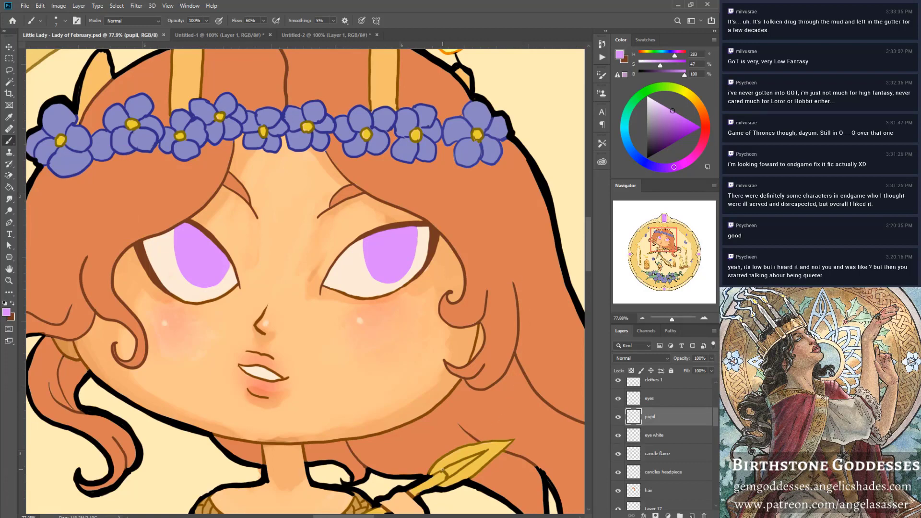
Check the eye white layer by toggling its visibility and select the skin layer.
scroll(718, 423, down, 2)
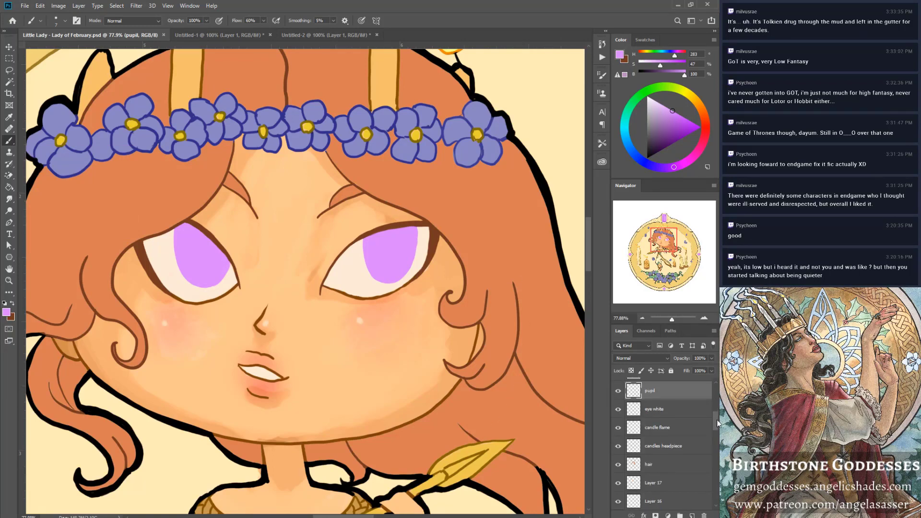
scroll(718, 416, up, 2)
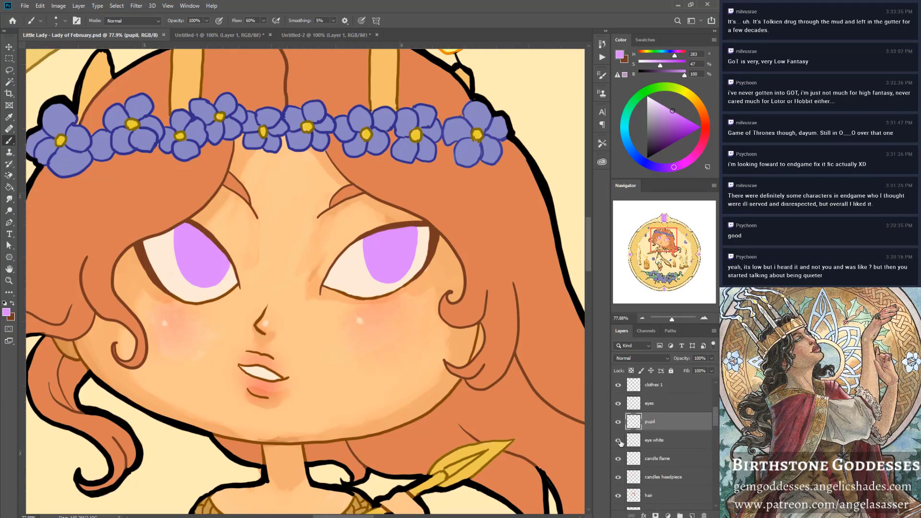
click(618, 440)
click(619, 441)
click(656, 442)
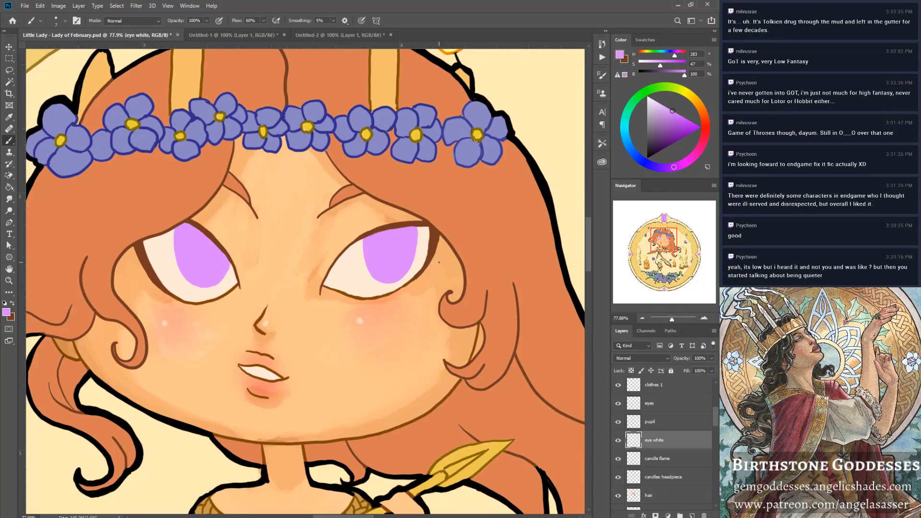
drag(716, 419, 716, 436)
click(639, 421)
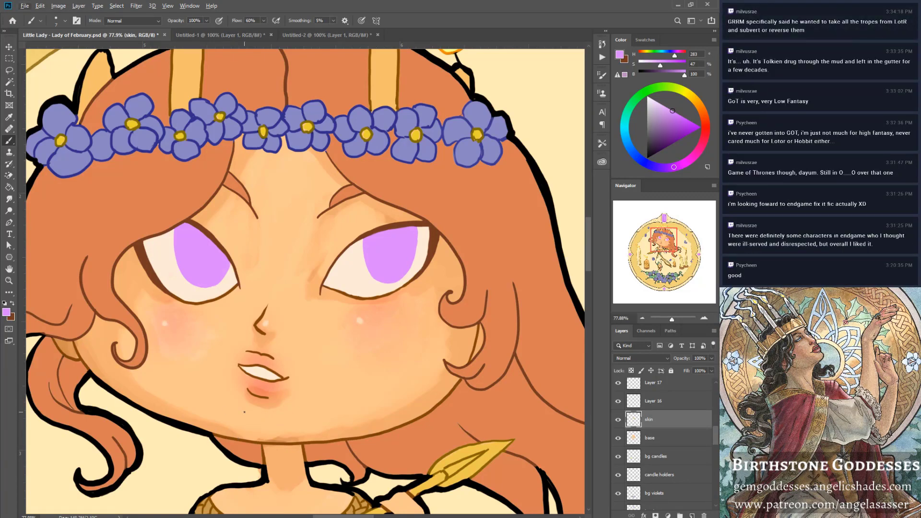
Load the skin layer's contents as a selection and enlarge the brush to 25 px.
key(r)
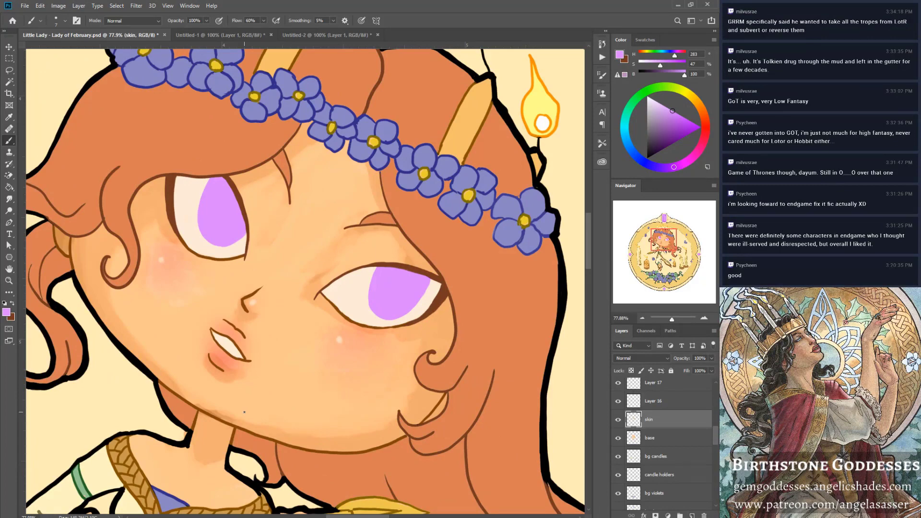
ctrl+click(634, 420)
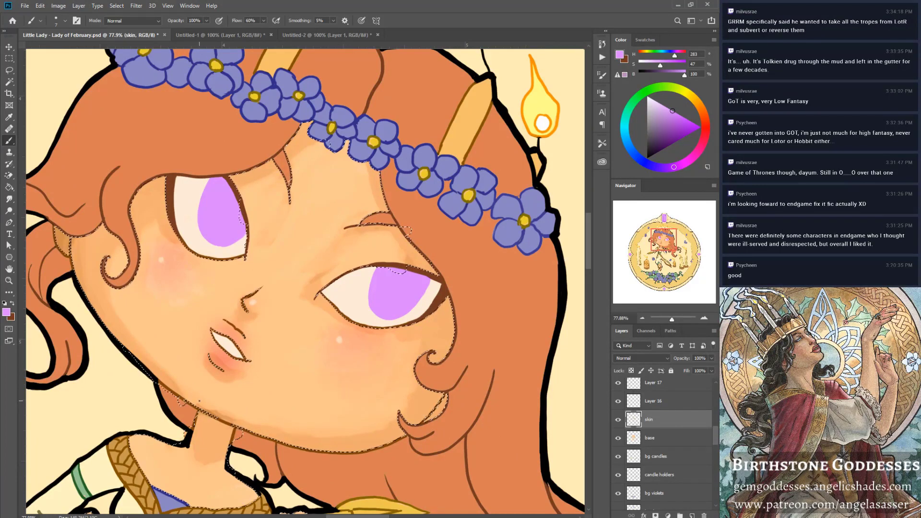
key(bracketright)
key(bracketright)
key(bracketright)
key(bracketright)
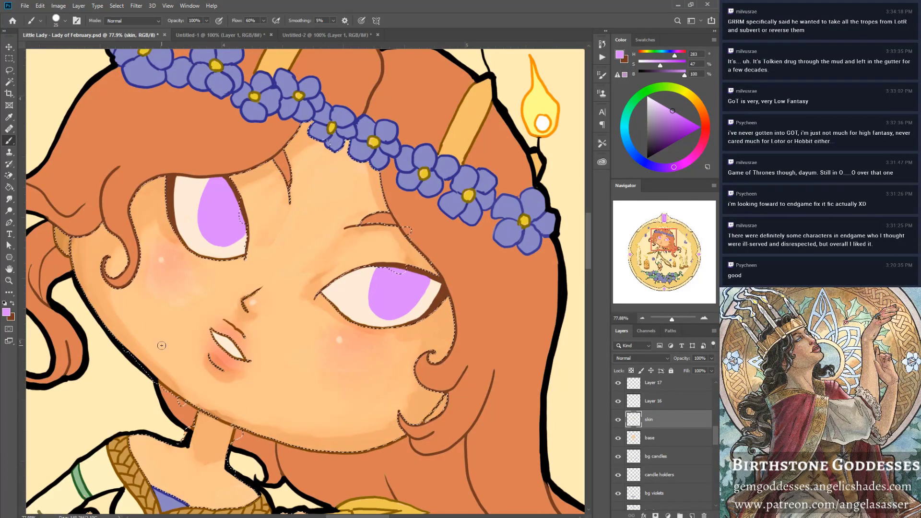
Touch up the jawline and the skin between the eyes with sampled skin tones and deselect.
alt+click(170, 392)
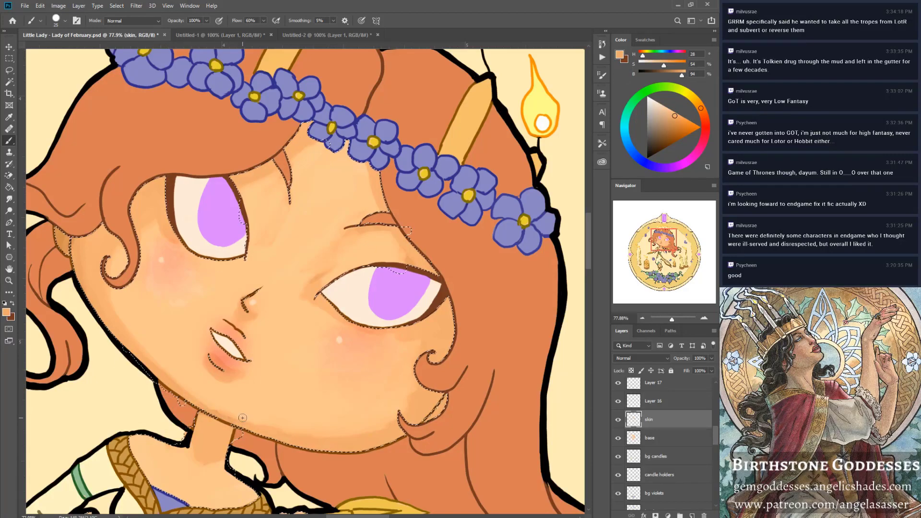
alt+click(319, 298)
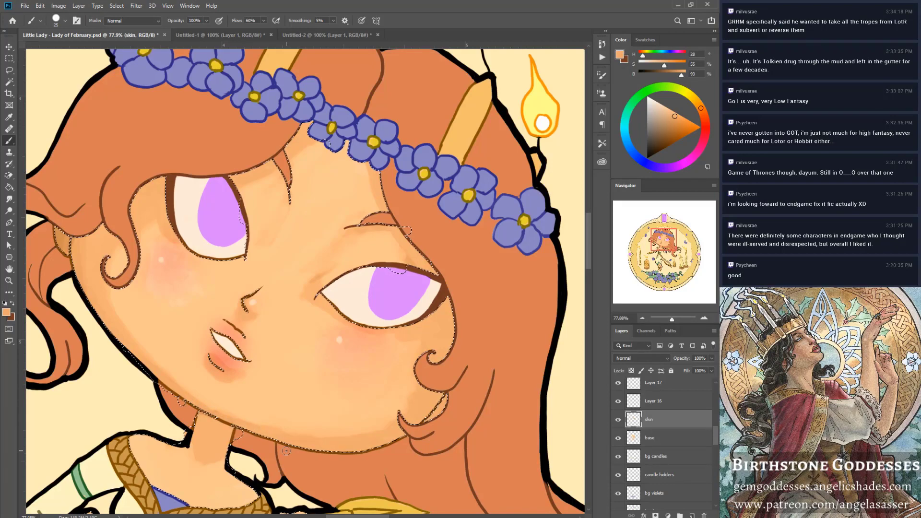
alt+click(258, 386)
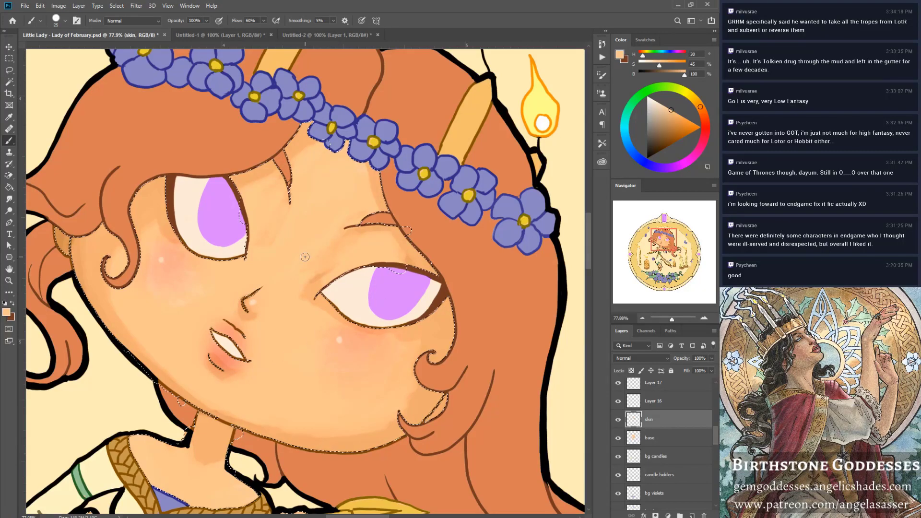
drag(305, 251, 307, 260)
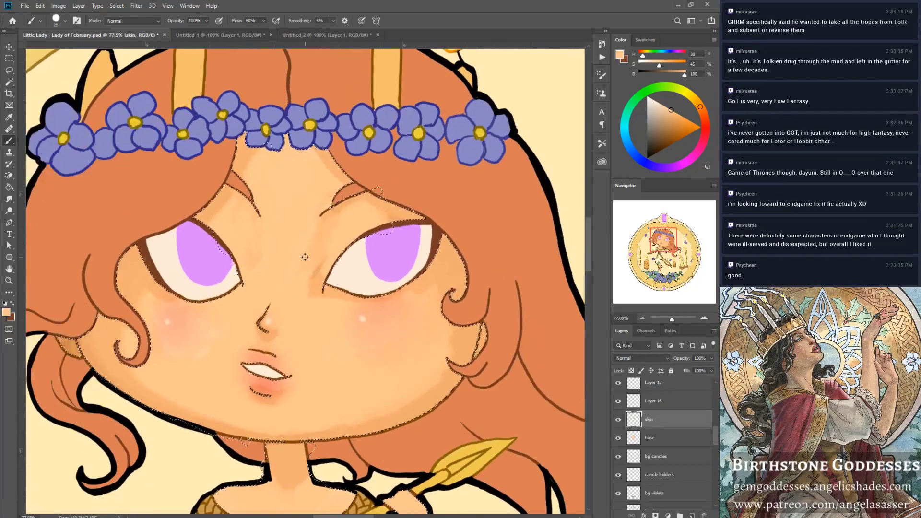
key(ctrl+d)
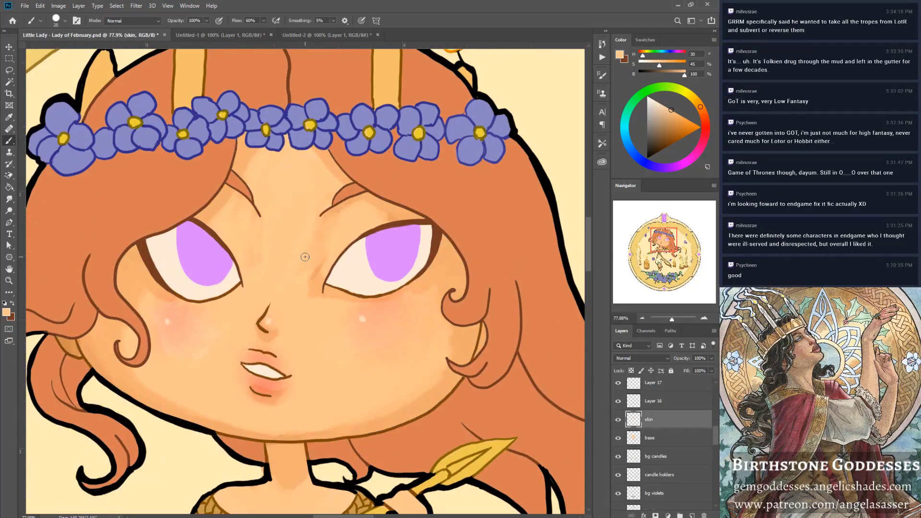
Blend the skin shading beside the inner corner of the right eye with a smaller Smudge brush at 50% strength.
click(670, 319)
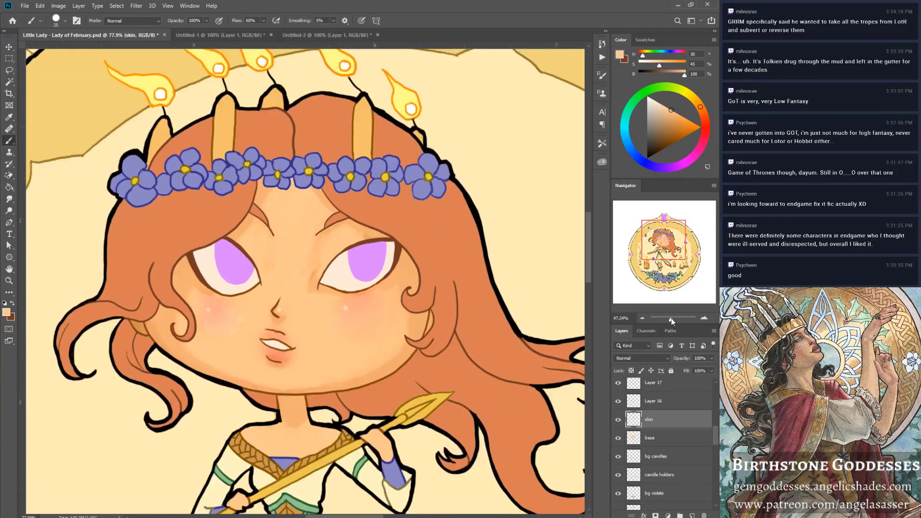
drag(671, 319, 672, 319)
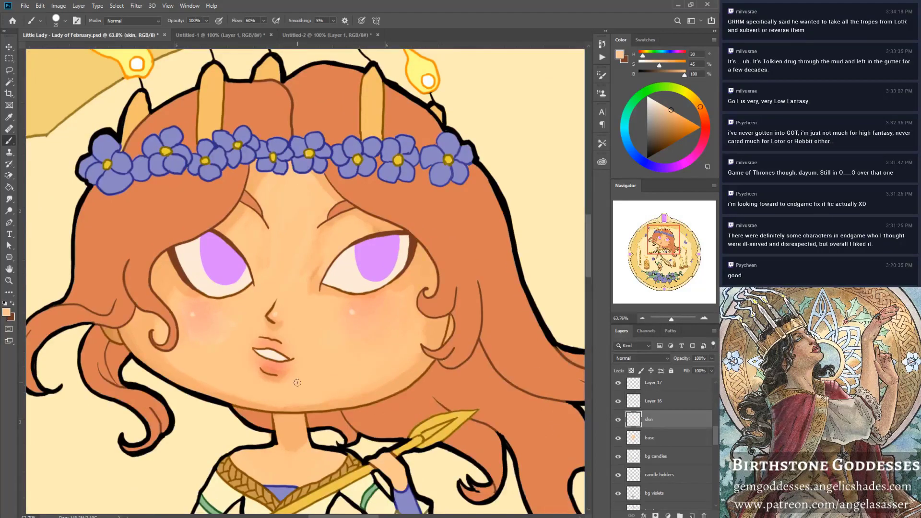
key(r)
key(bracketleft)
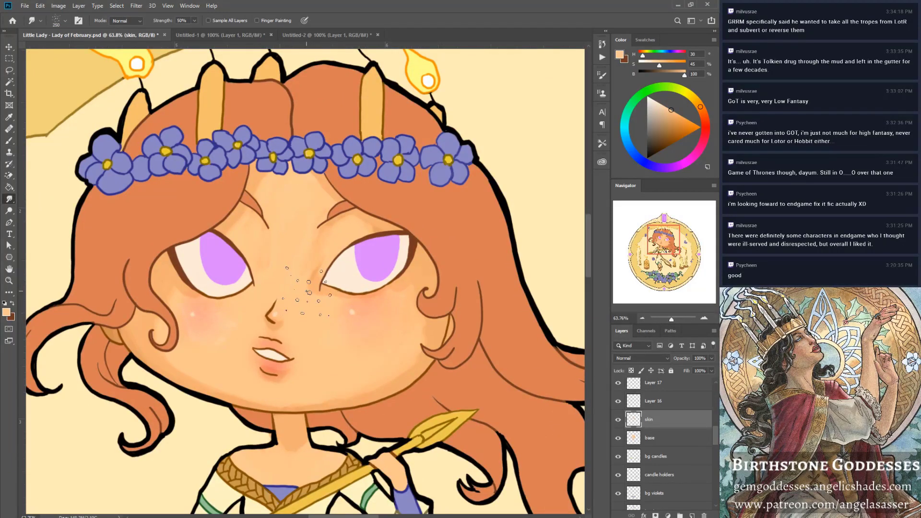
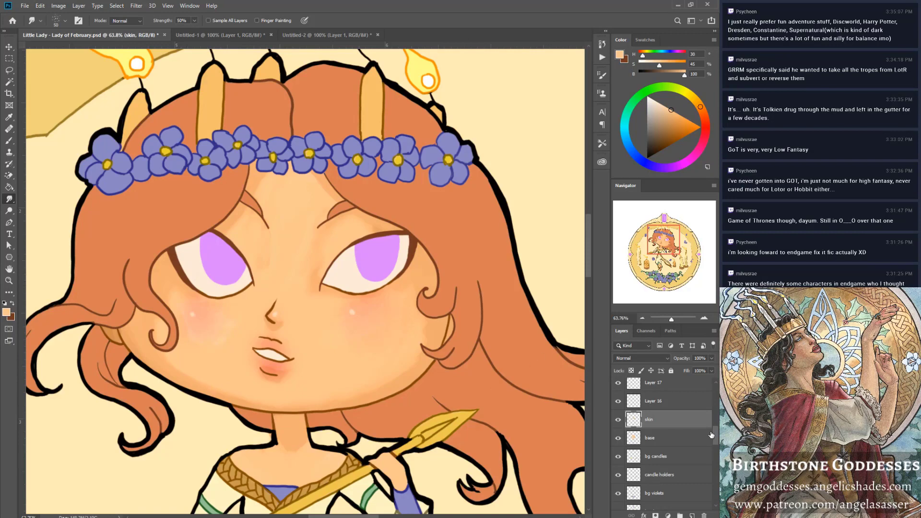
Make the lines copy layer active and set up the Brush tool with black as the painting colour.
drag(708, 423, 711, 409)
drag(707, 418, 707, 419)
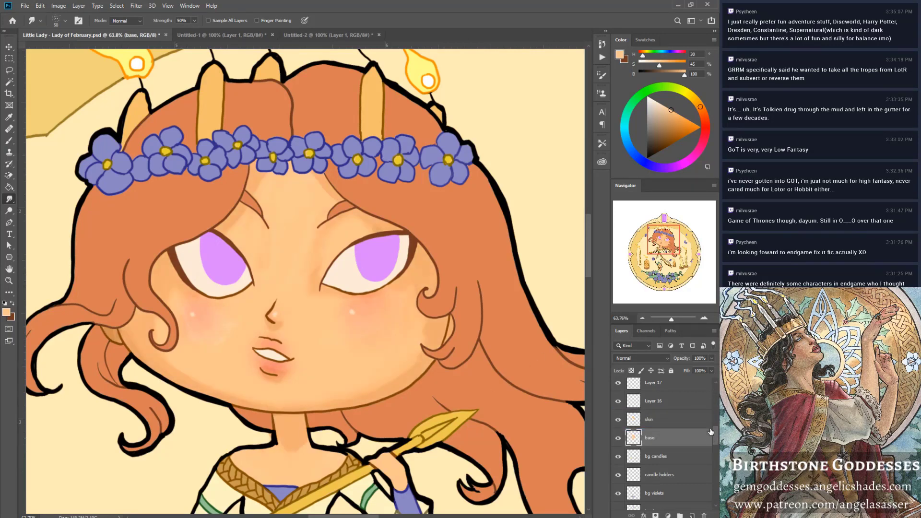
drag(713, 435, 716, 393)
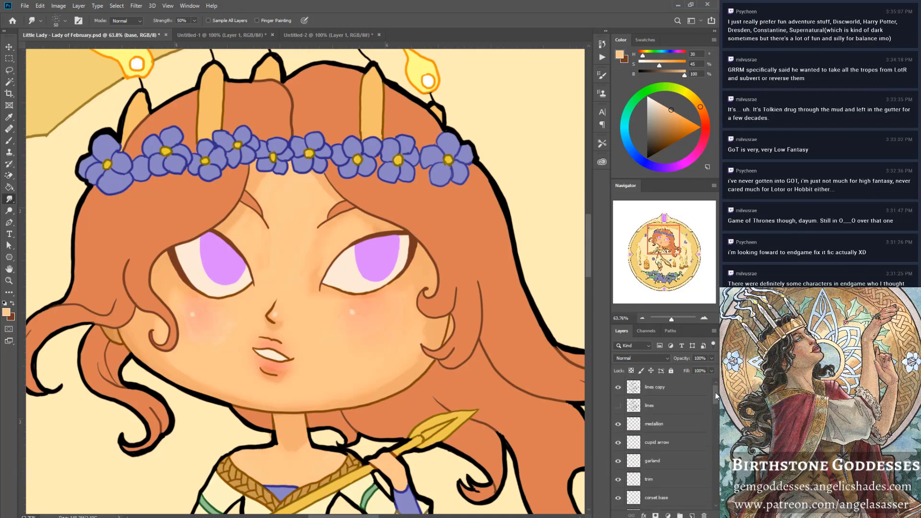
click(661, 393)
click(649, 406)
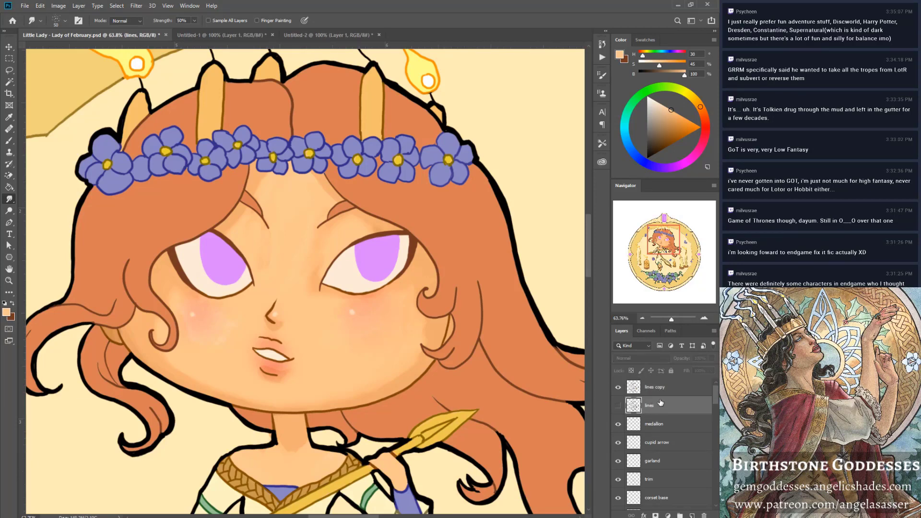
click(16, 145)
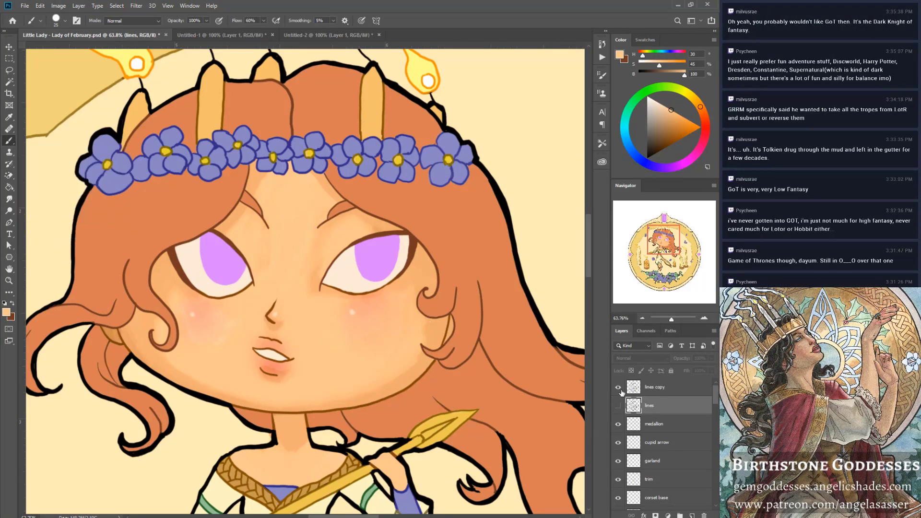
click(658, 388)
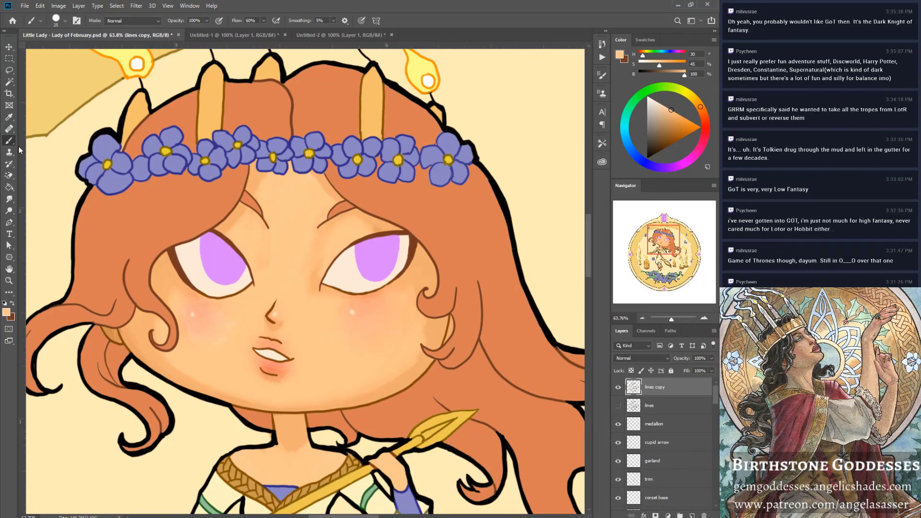
drag(659, 145, 647, 159)
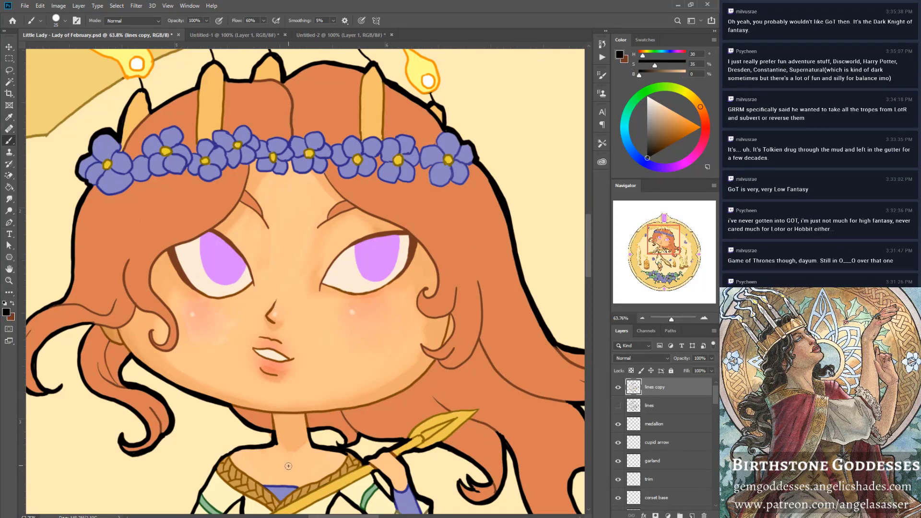
Add a layer mask to the lines copy layer and mask out the nose line with black.
mouse_move(268, 301)
mouse_down()
mouse_move(267, 314)
mouse_move(274, 299)
mouse_up()
key(ctrl+z)
click(656, 515)
mouse_move(275, 305)
mouse_down()
mouse_move(269, 320)
mouse_move(278, 300)
mouse_up()
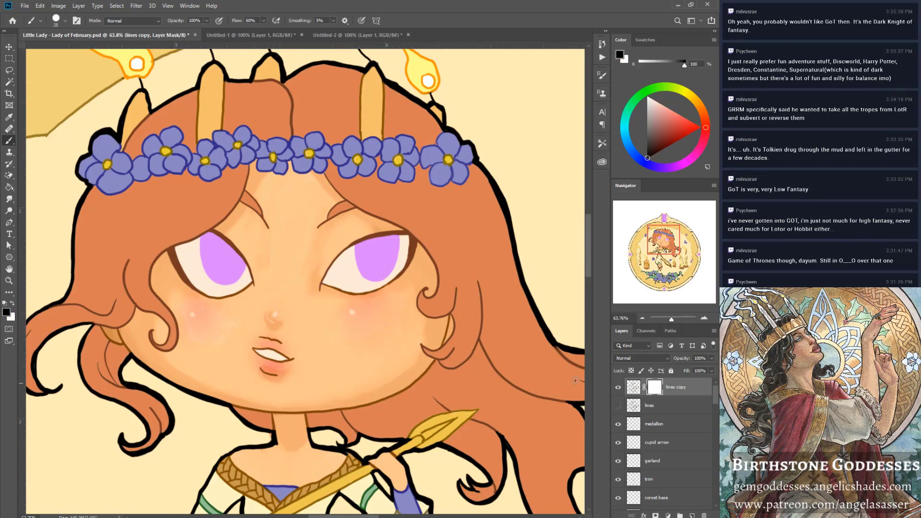
Compare the face with and without the nose line by restoring it in the mask and hiding it again.
drag(673, 318, 671, 322)
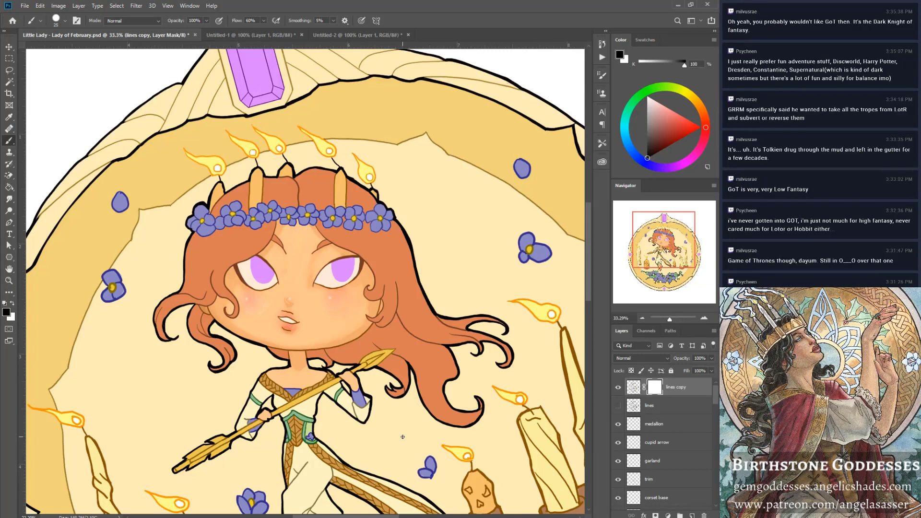
drag(670, 319, 673, 323)
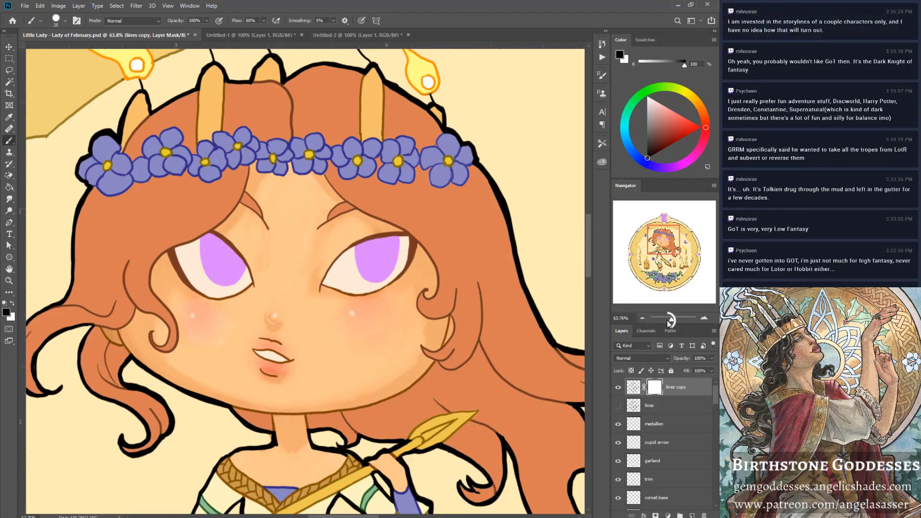
drag(674, 322, 670, 324)
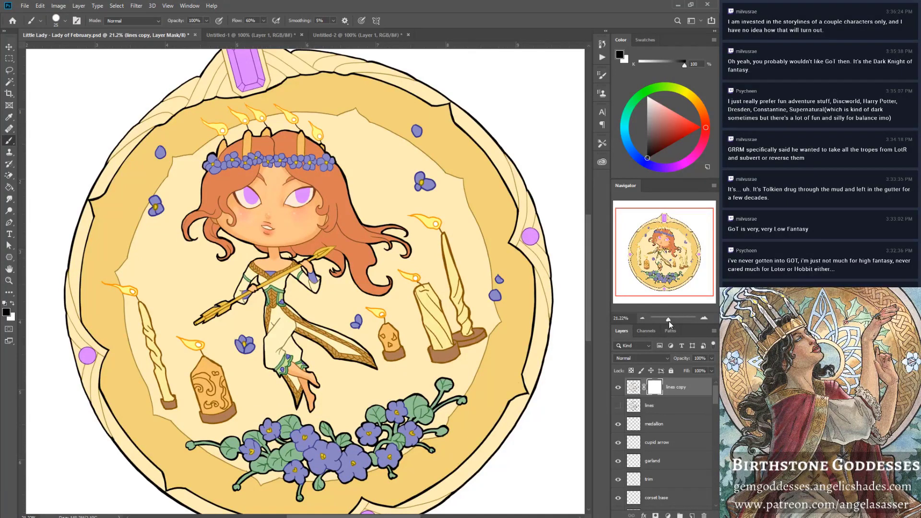
drag(673, 321, 675, 320)
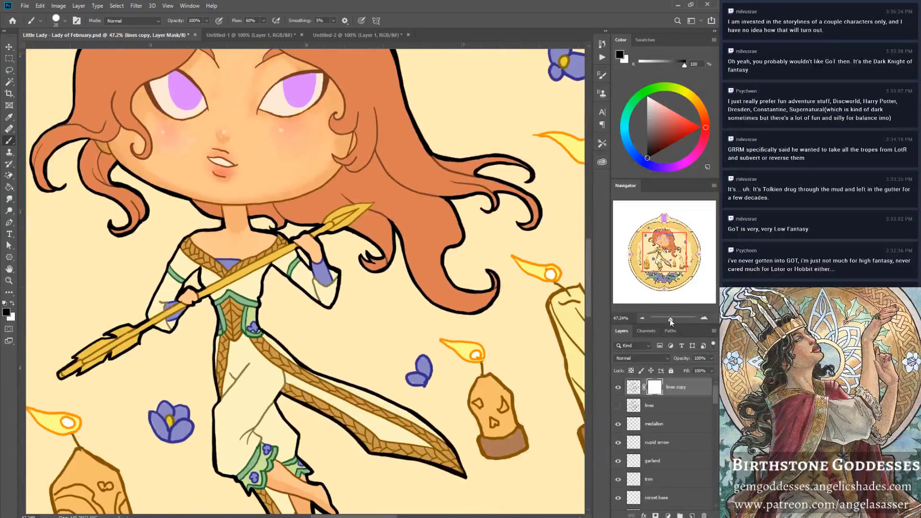
drag(667, 268, 662, 255)
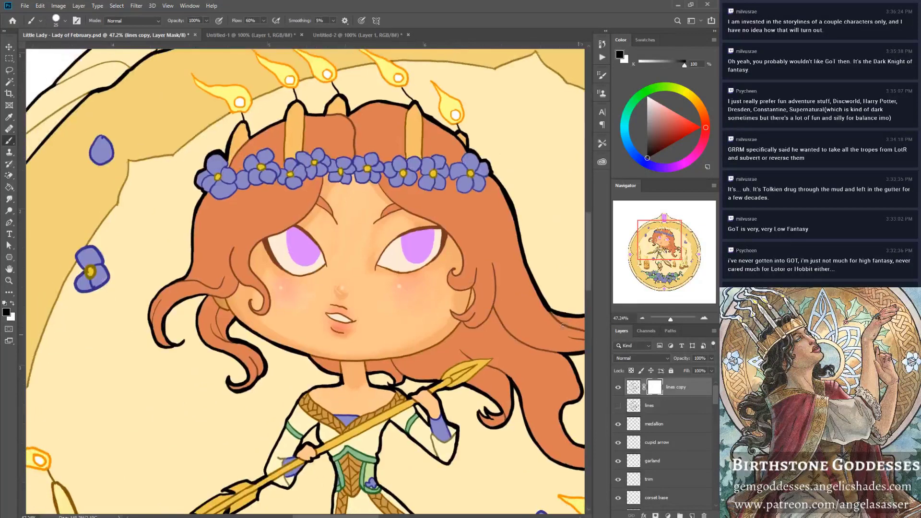
key(x)
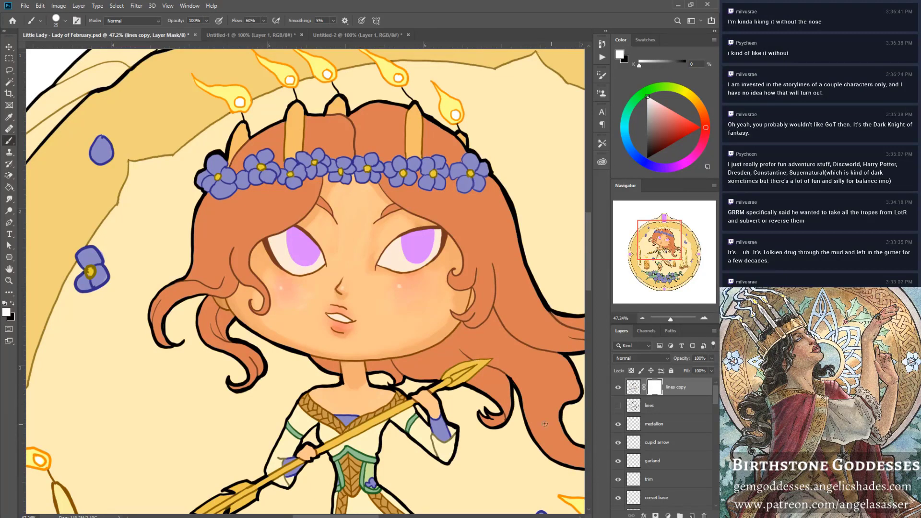
key(x)
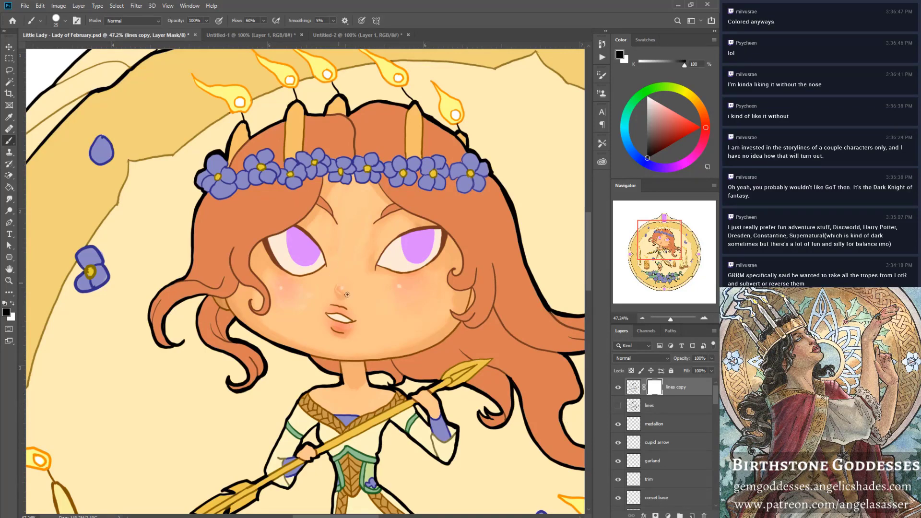
Touch up the shading around the nose on the skin layer with sampled skin tones and a 10 px brush.
drag(716, 399, 714, 436)
click(658, 420)
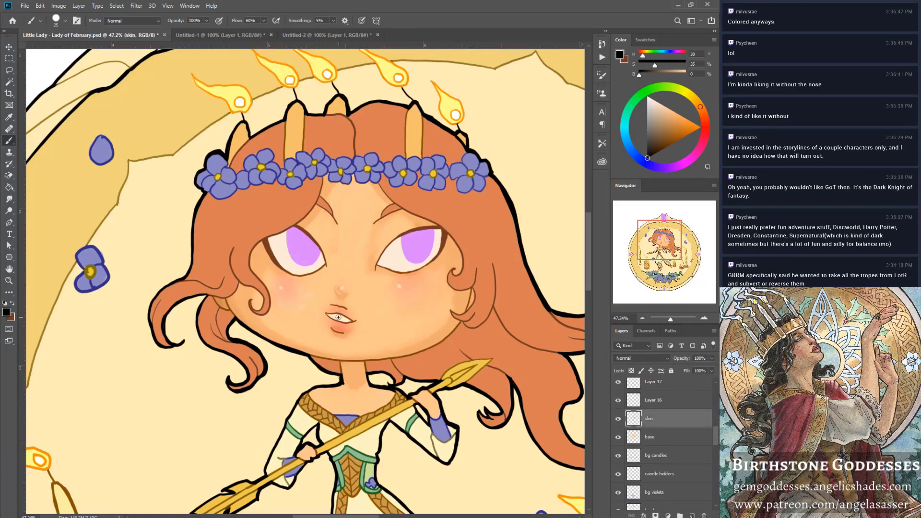
alt+click(340, 298)
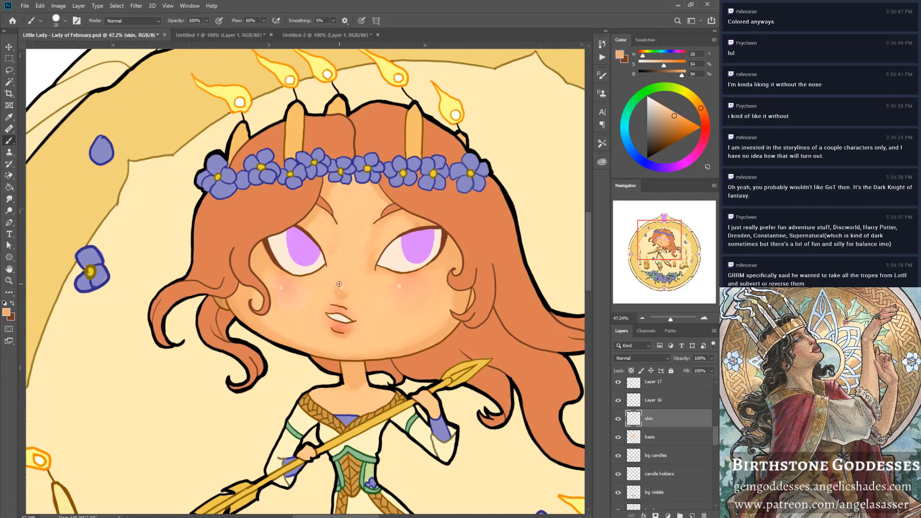
drag(343, 294, 341, 293)
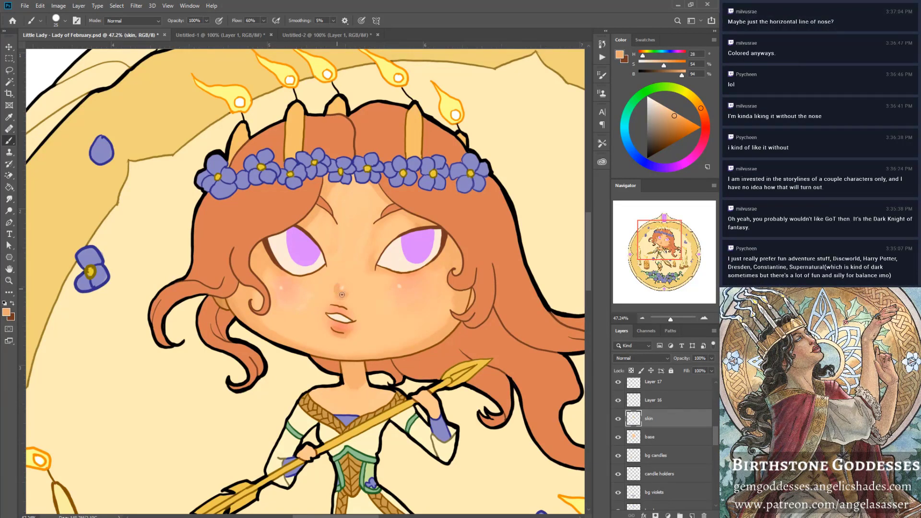
key(bracketleft)
alt+click(331, 288)
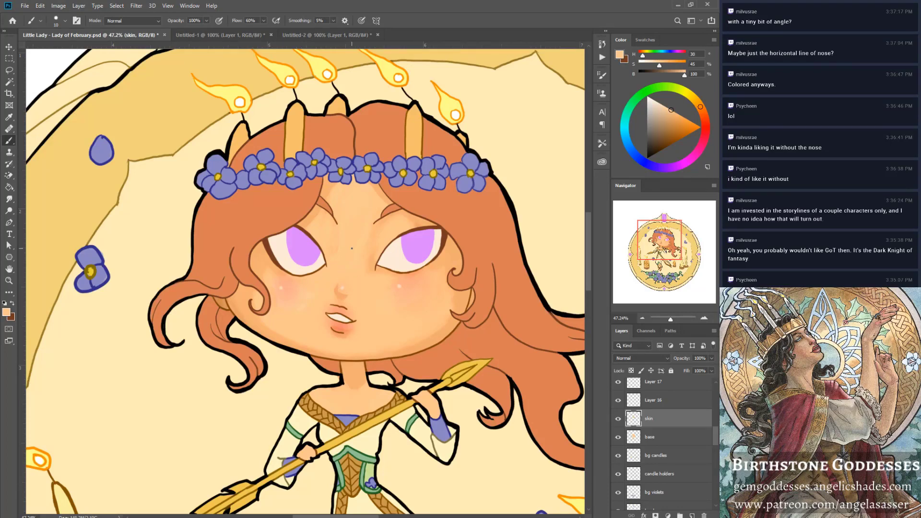
Partly restore the nose line in the lines copy mask and compare it with the two reference chibi illustrations.
drag(716, 430, 715, 389)
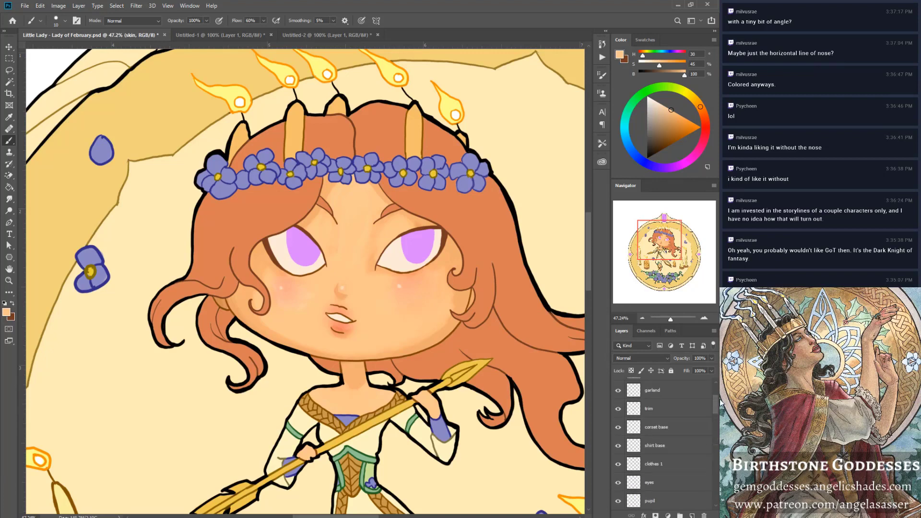
click(687, 395)
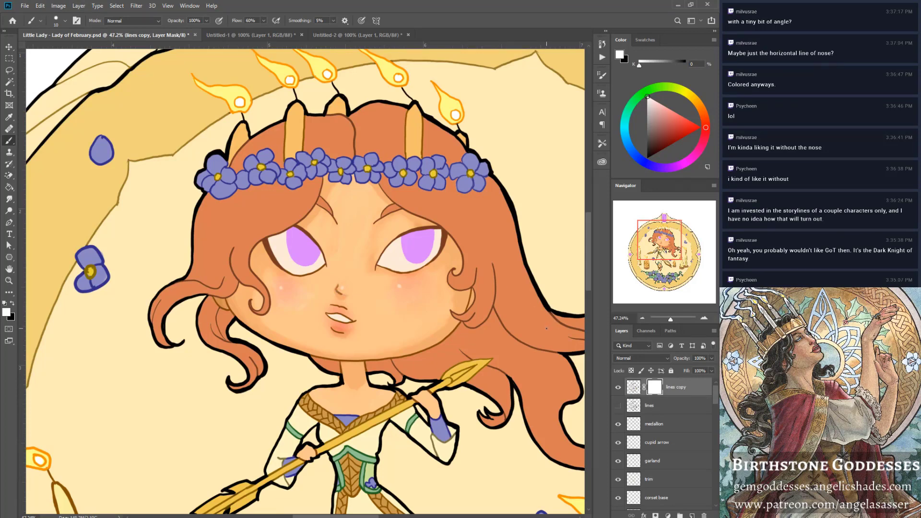
click(356, 35)
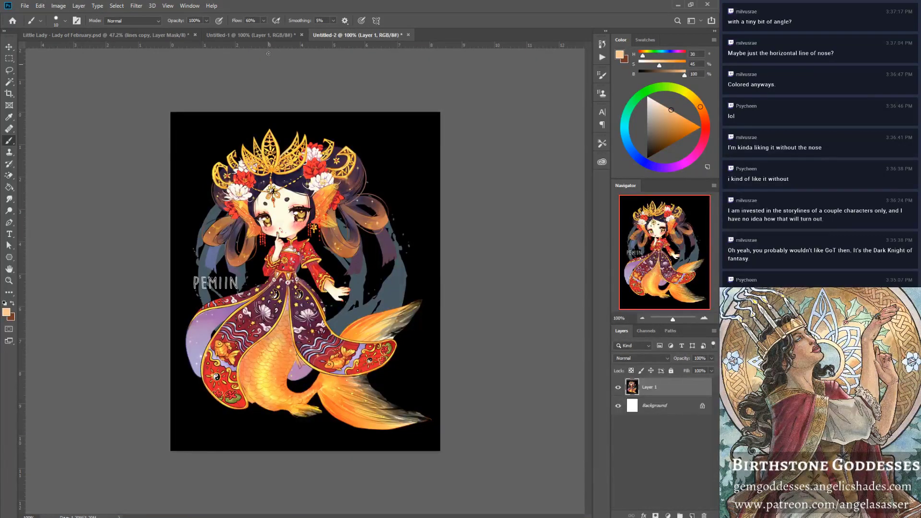
click(254, 35)
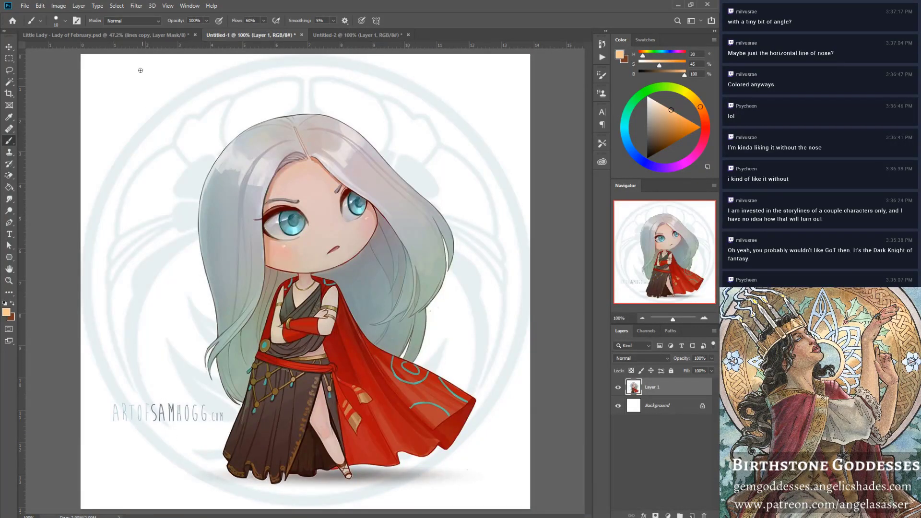
click(122, 35)
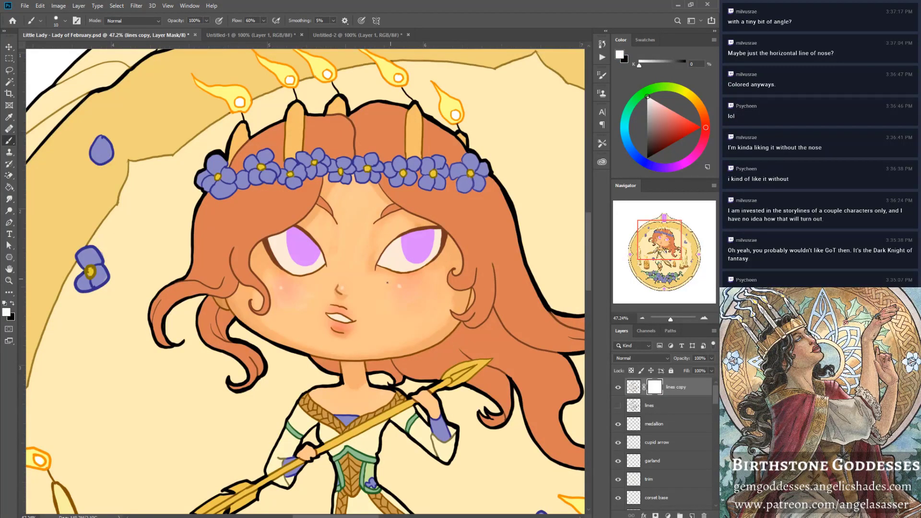
Enlarge the brush to 45 px and mask the nose line out completely on the lines copy layer.
key(bracketright)
key(bracketright)
drag(671, 318, 669, 319)
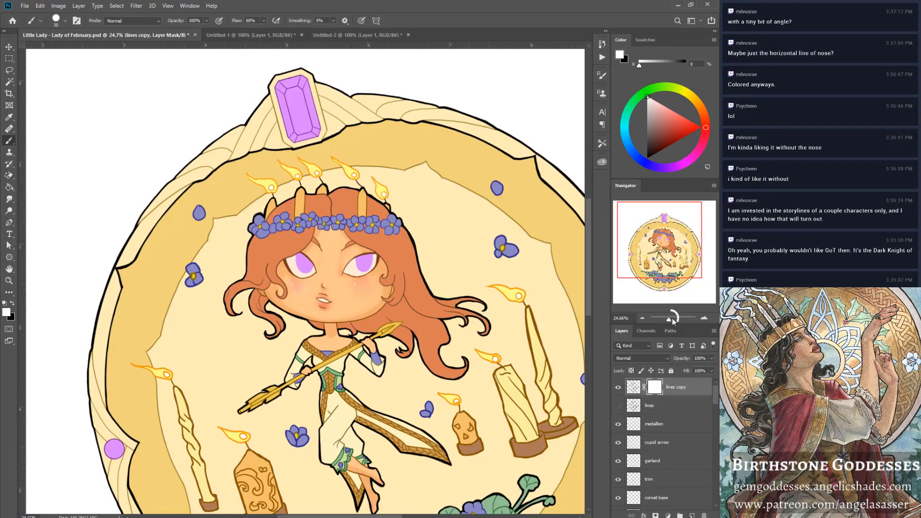
drag(669, 318, 670, 319)
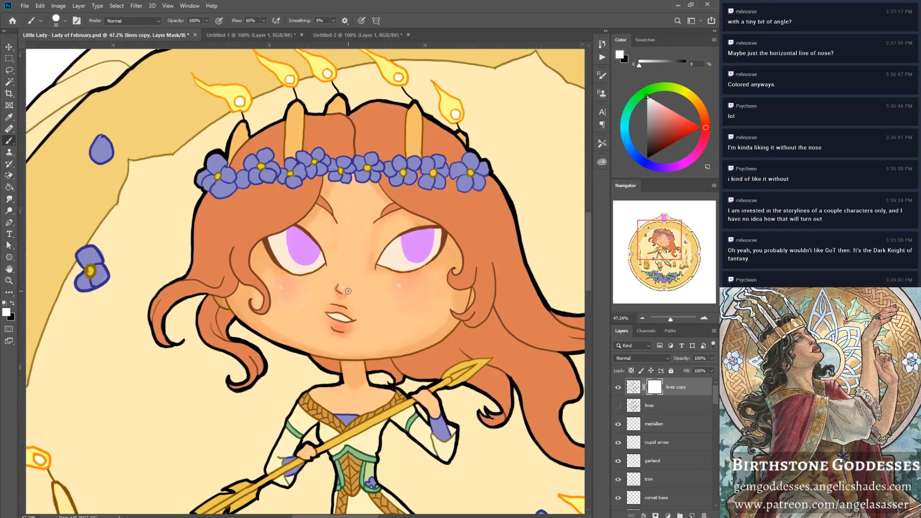
key(bracketright)
key(bracketright)
key(bracketright)
drag(336, 275, 341, 292)
key(x)
drag(342, 278, 341, 287)
Paint darker shading under the nose on the skin layer with sampled tones, reducing the brush to 10 px.
scroll(715, 403, down, 8)
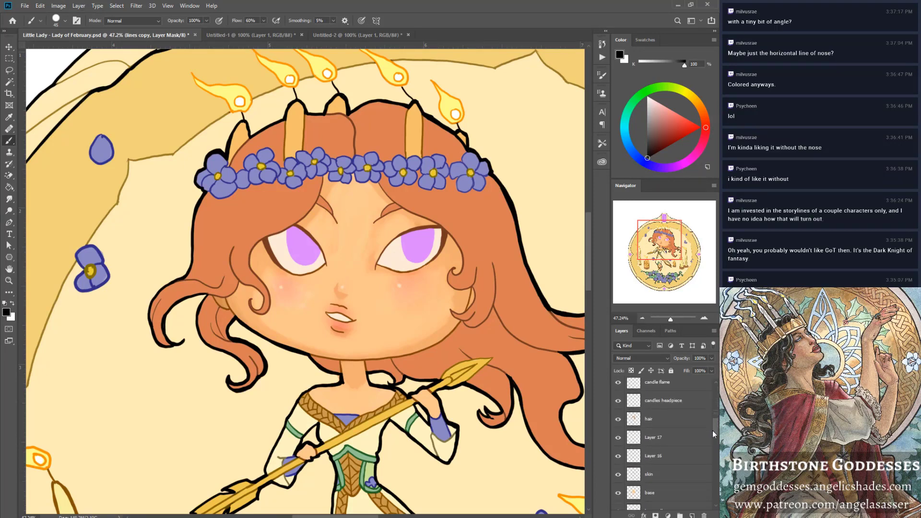
scroll(713, 432, down, 2)
click(662, 468)
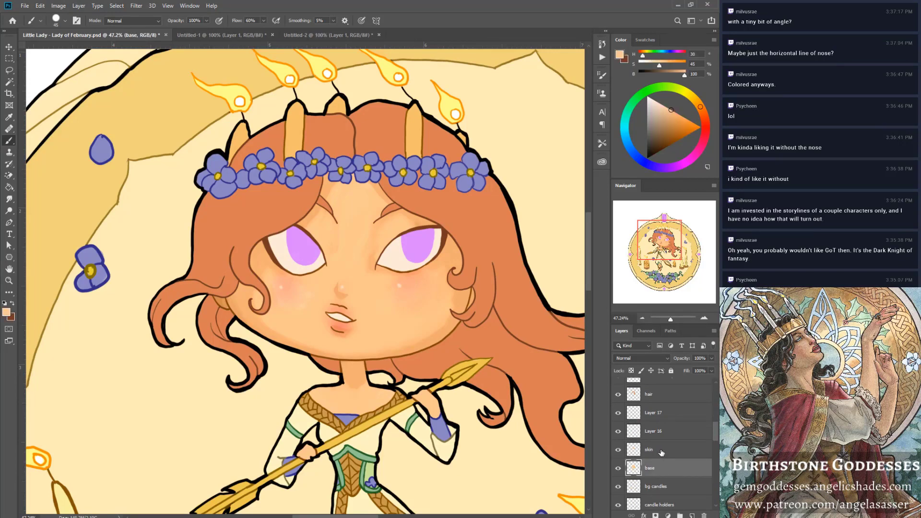
click(662, 452)
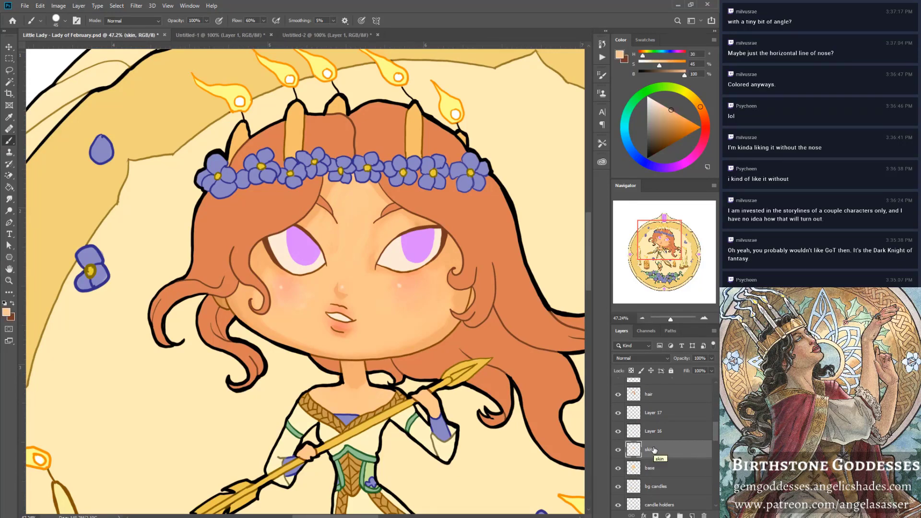
key(alt)
alt+click(343, 291)
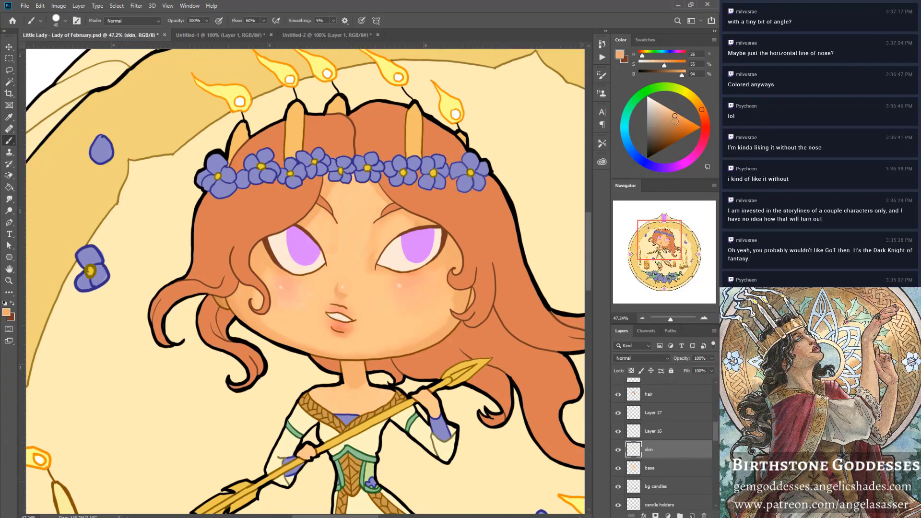
alt+click(341, 288)
key(bracketleft)
key(bracketleft)
key(bracketleft)
mouse_move(338, 293)
mouse_down()
mouse_move(339, 283)
mouse_move(338, 295)
mouse_up()
key(bracketleft)
key(bracketleft)
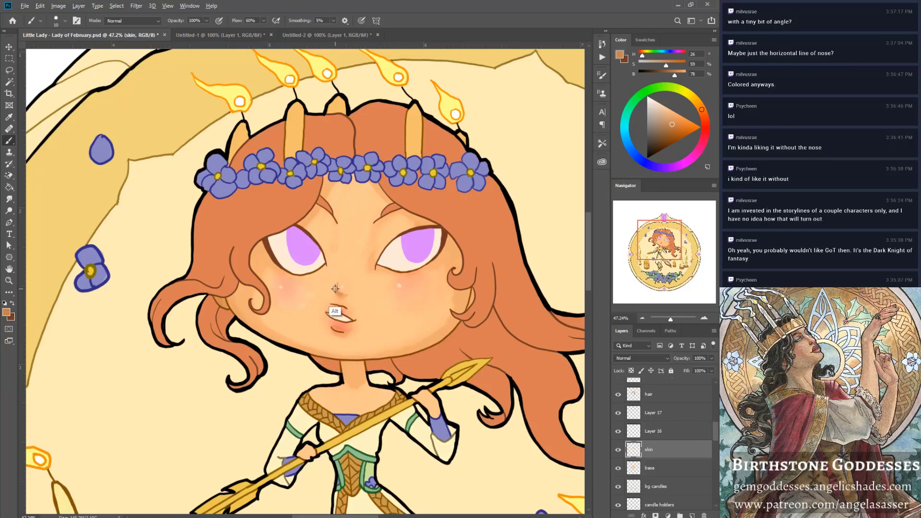
Build up the side and underside of the nose with skin tones sampled from around the face.
alt+click(336, 312)
alt+click(377, 229)
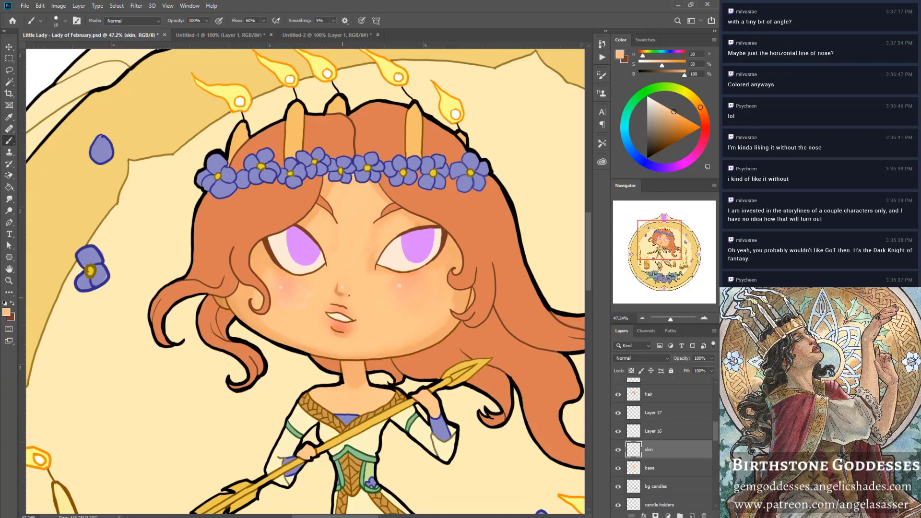
alt+click(340, 318)
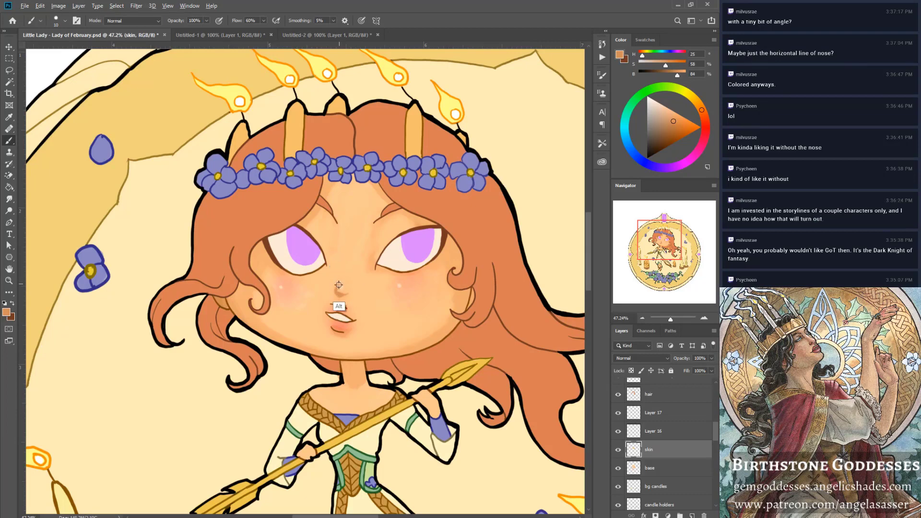
alt+click(339, 305)
Refine the nose highlight and its surroundings on the skin layer with light skin tones sampled from the face.
drag(671, 318, 670, 319)
drag(660, 256, 657, 248)
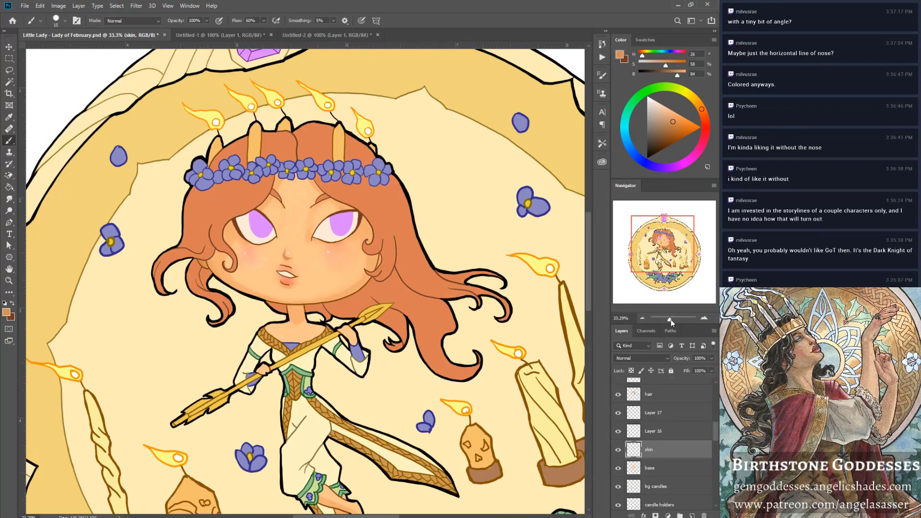
click(670, 319)
drag(671, 320, 674, 321)
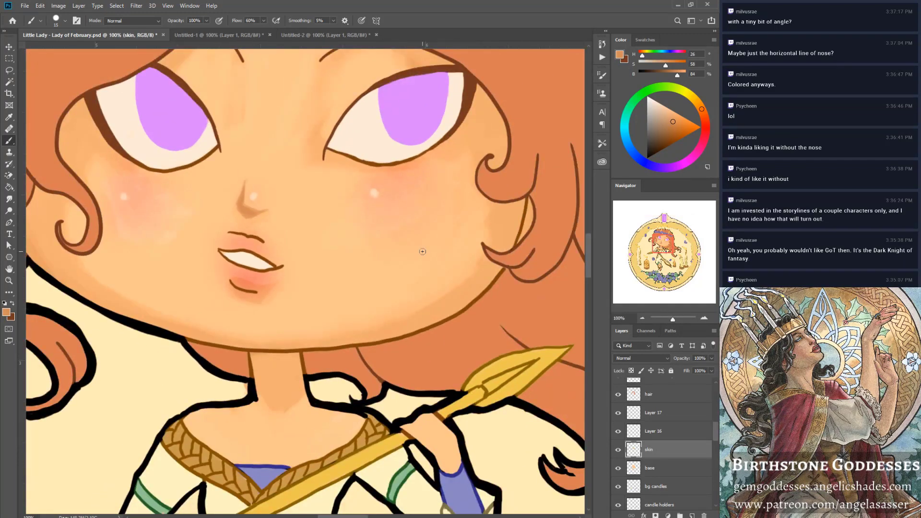
alt+click(254, 204)
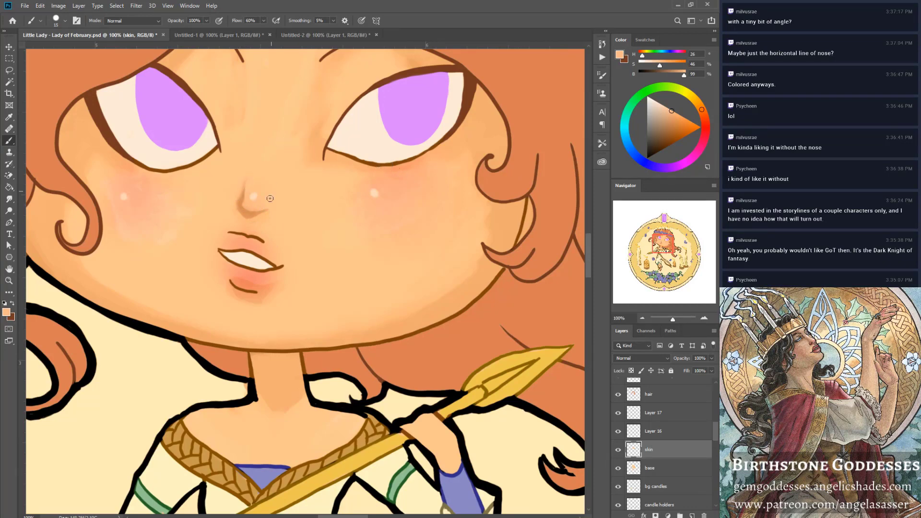
alt+click(268, 248)
Enlarge the brush to 45 px and blend sampled skin tone around the inner corner of the eye beside the nose bridge.
alt+click(317, 127)
key(bracketright)
key(bracketright)
key(bracketright)
drag(222, 140, 228, 153)
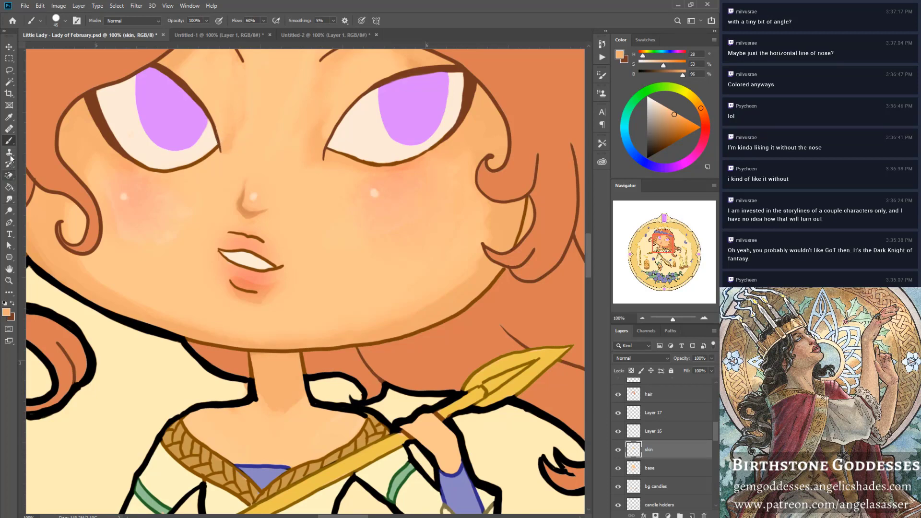
Smooth the cheek beside the hair curl with sampled skin tones on the skin layer.
click(9, 200)
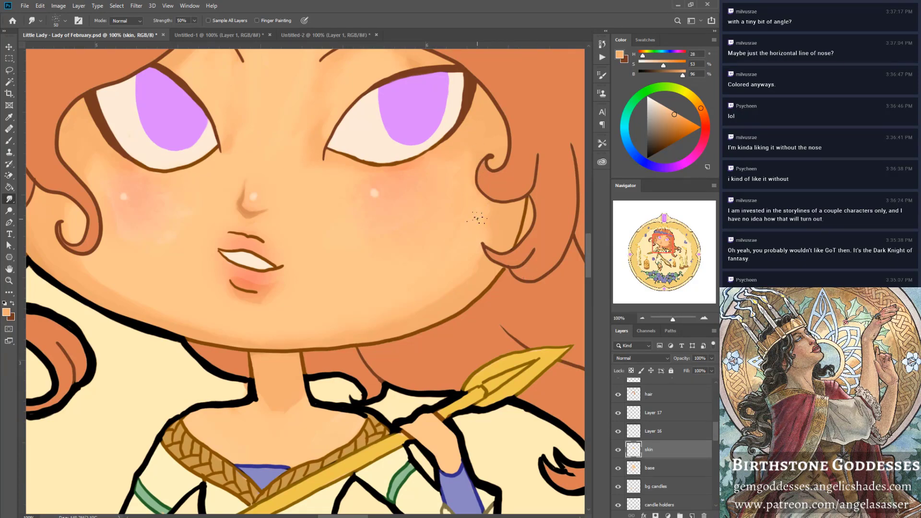
key(b)
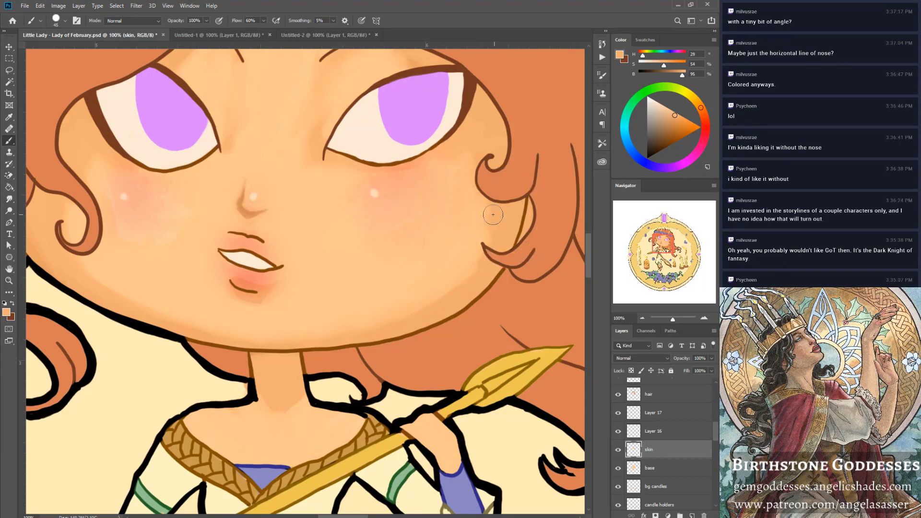
alt+click(478, 218)
mouse_move(491, 207)
mouse_down()
mouse_move(488, 230)
mouse_move(492, 212)
mouse_move(492, 224)
mouse_up()
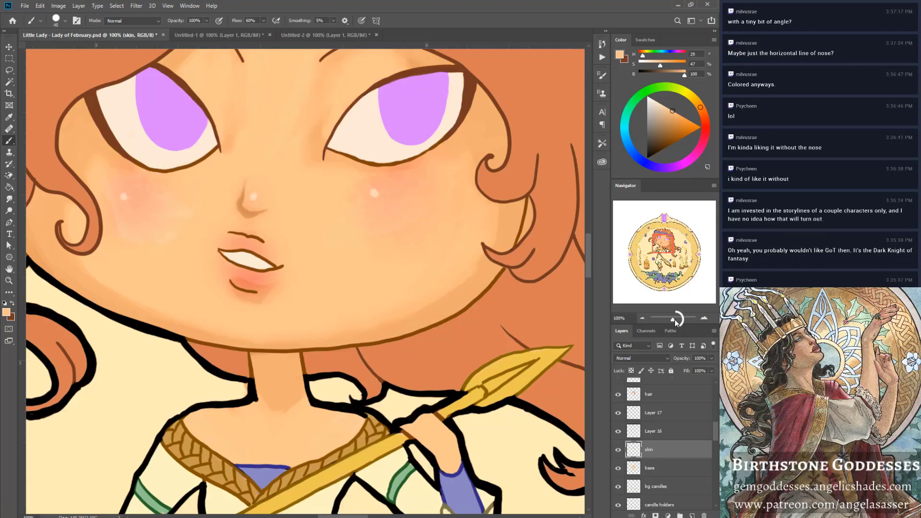
drag(675, 322, 670, 325)
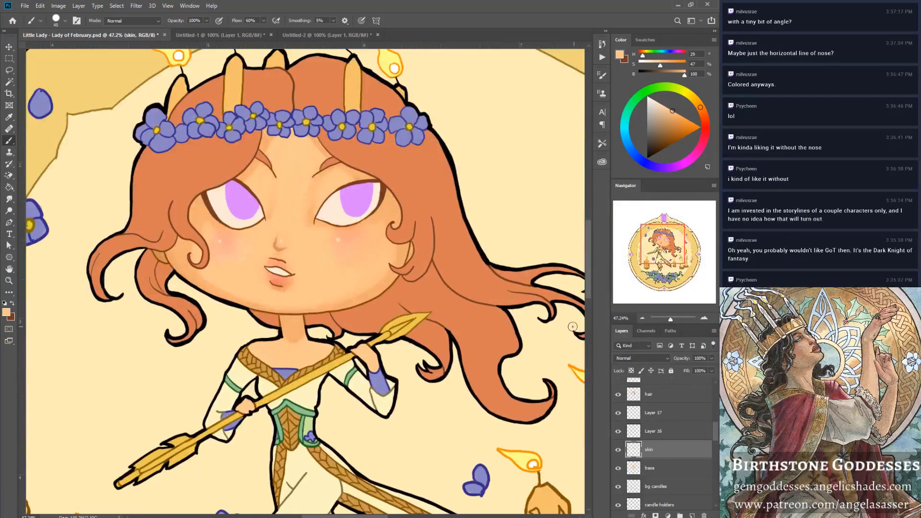
alt+click(288, 206)
On the pupil layer, make a smaller lasso selection for the pupil inside each purple iris.
drag(715, 434, 713, 417)
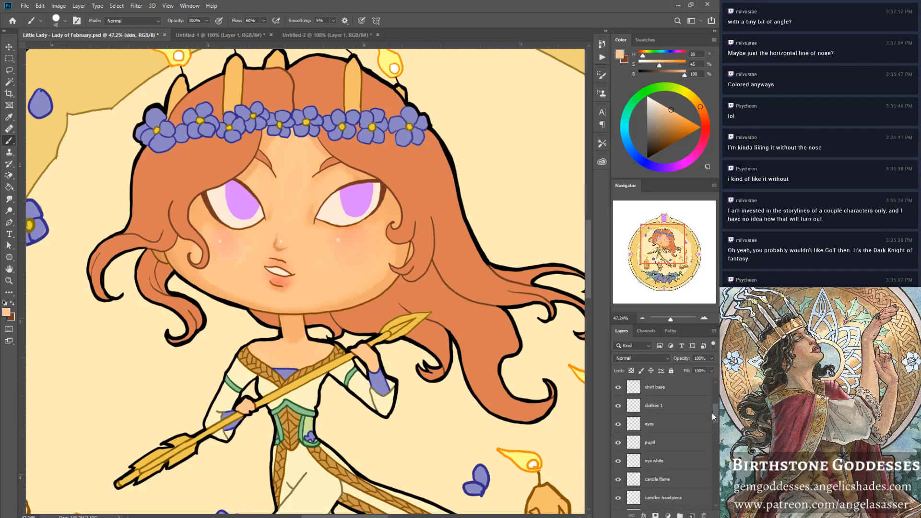
click(683, 443)
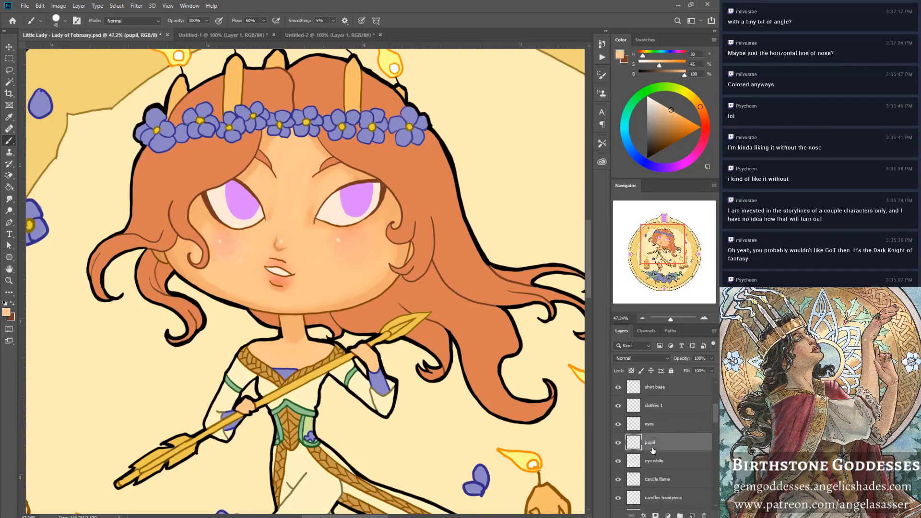
ctrl+click(634, 443)
click(9, 70)
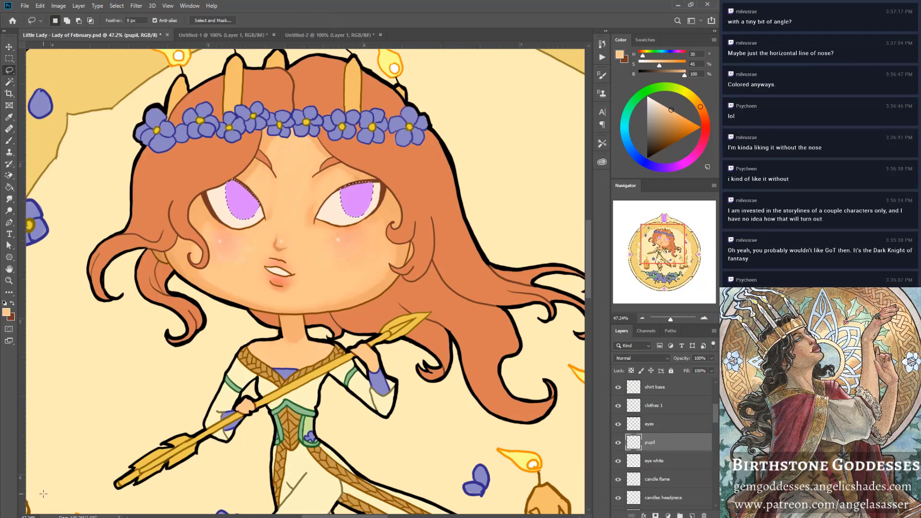
key(shift)
key(ctrl+d)
drag(356, 210, 363, 211)
click(9, 141)
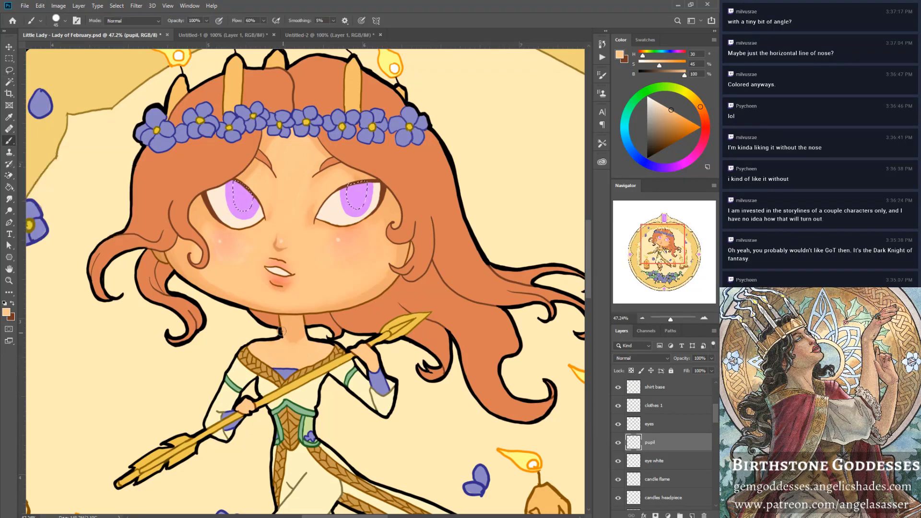
Paint both selected pupils with a darker purple (H 283, S 76, B 66) using a 90 px brush.
key(alt)
alt+click(240, 198)
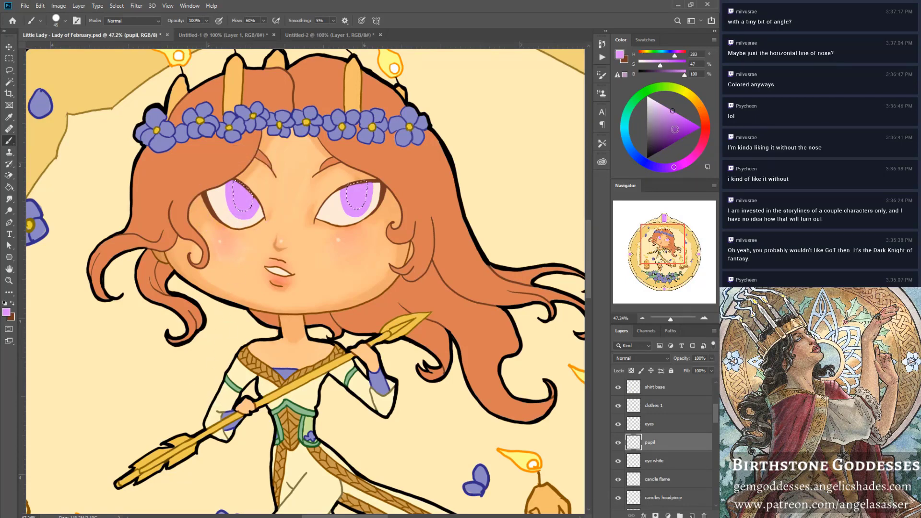
drag(675, 133, 673, 133)
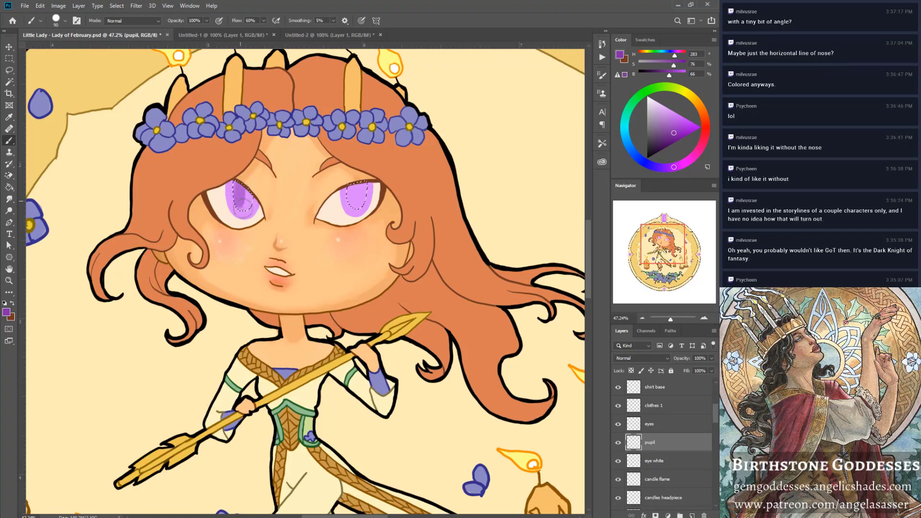
drag(243, 207, 250, 188)
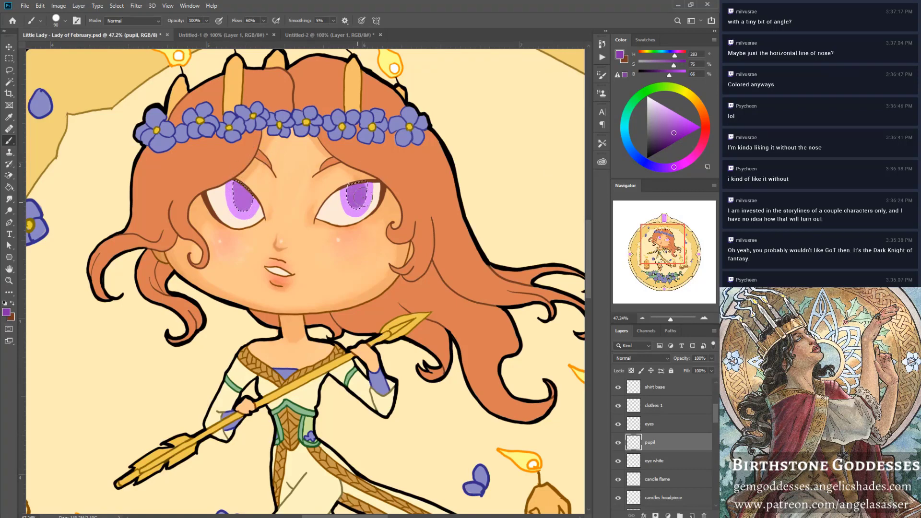
mouse_move(246, 182)
mouse_down()
mouse_move(243, 195)
mouse_move(252, 189)
mouse_up()
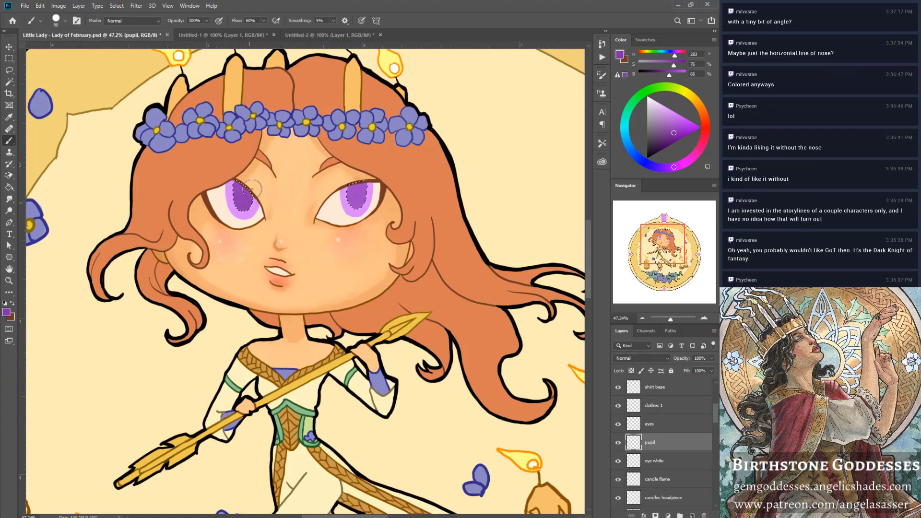
drag(347, 194, 362, 214)
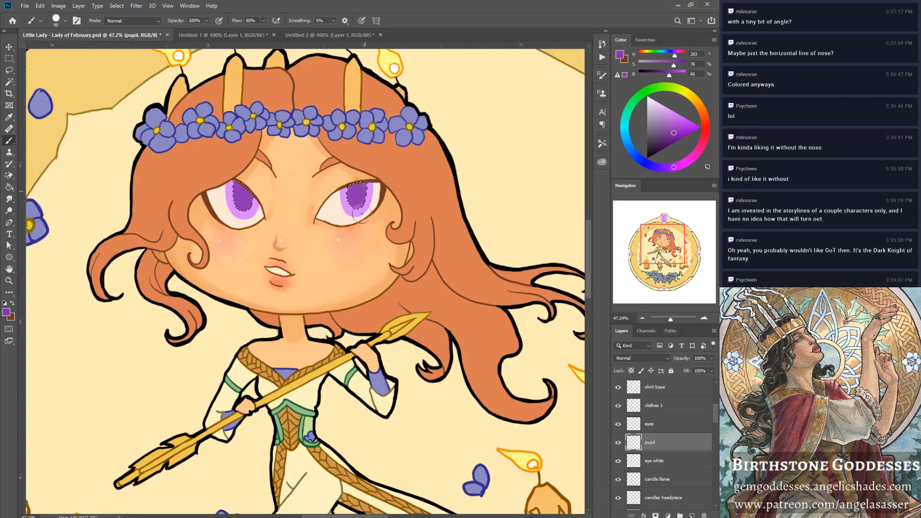
Check the reference chibi's eyes and darken the pupils with deep purple (H 283, S 63, B 43).
click(318, 34)
click(248, 35)
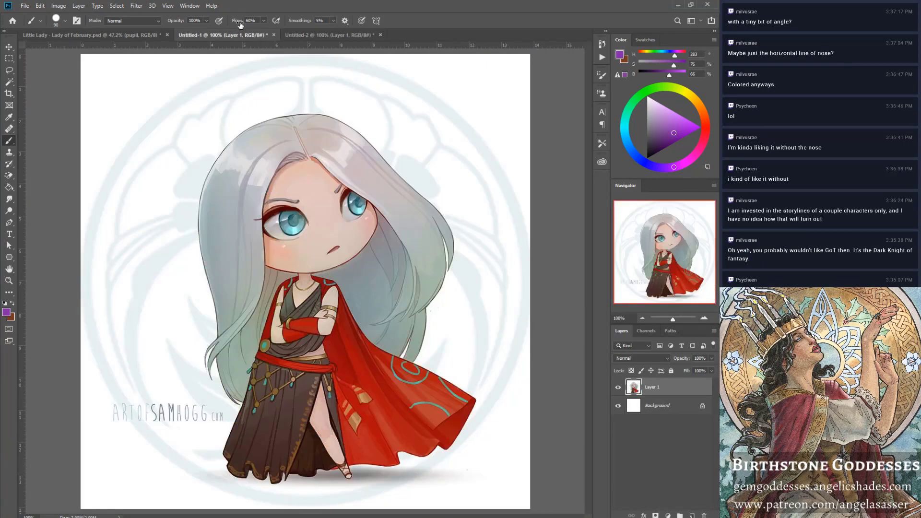
click(132, 35)
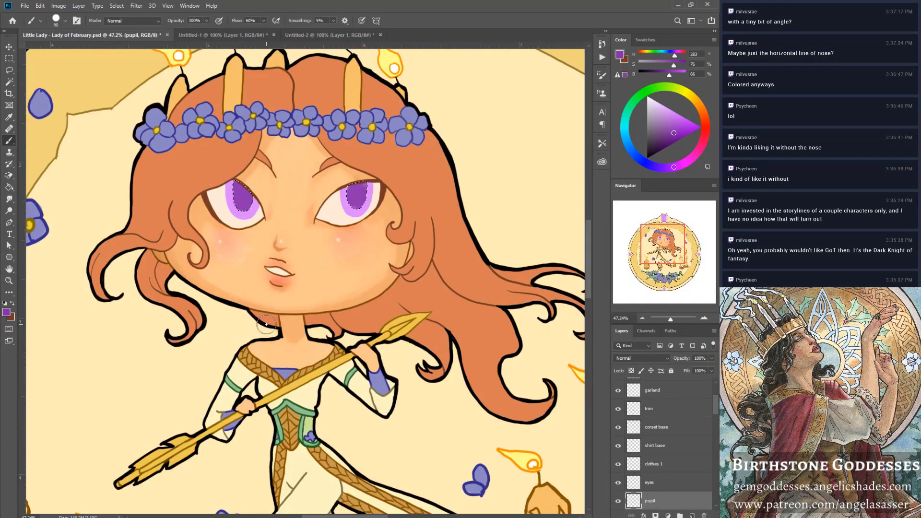
click(662, 132)
click(661, 139)
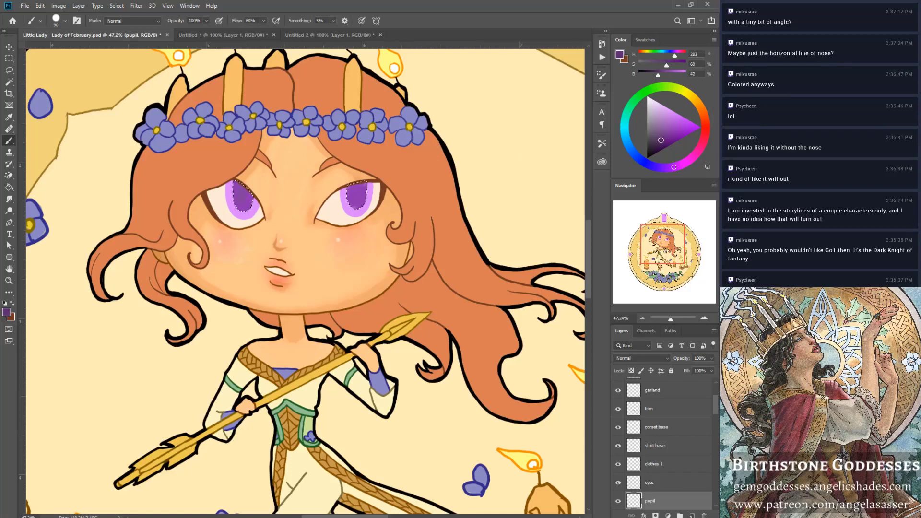
click(244, 207)
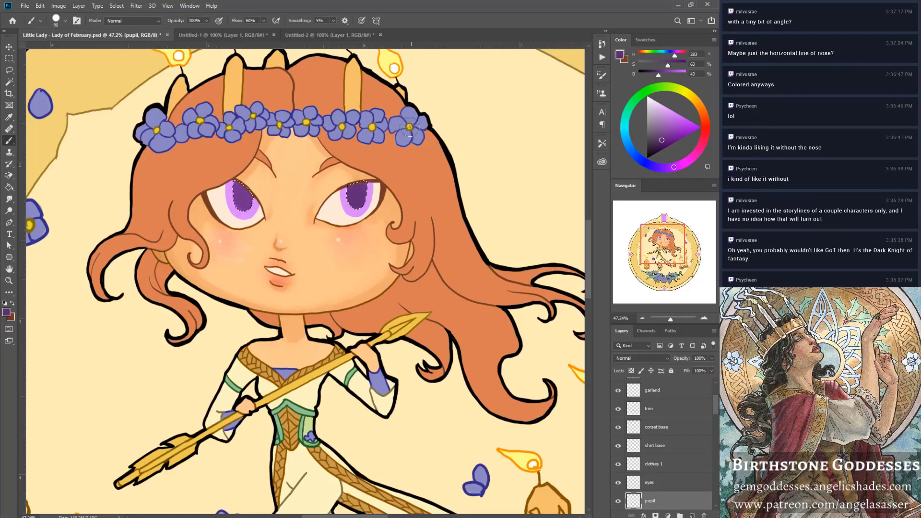
Glaze lighter purple (H 283, S 56, B 88) over the pupils, extending it into the irises with the pupil layer's full selection loaded.
drag(660, 131, 674, 118)
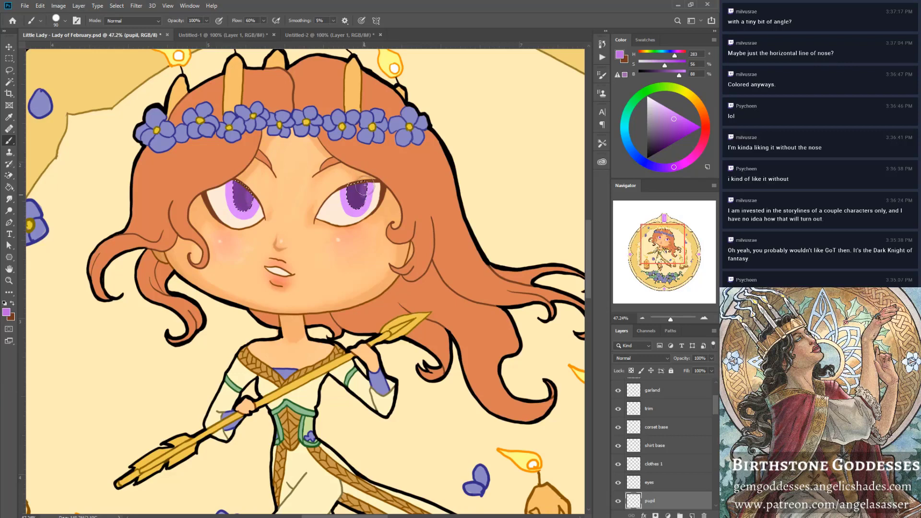
drag(253, 195, 247, 202)
ctrl+click(631, 484)
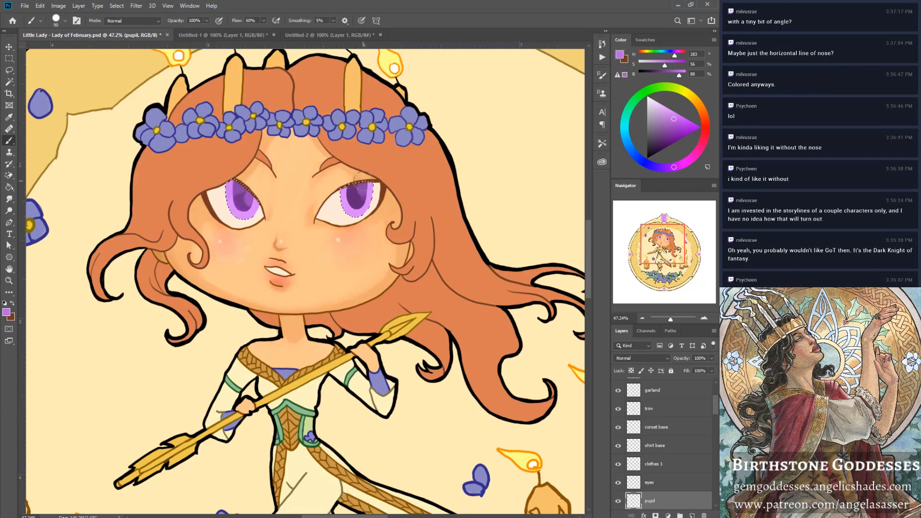
mouse_move(363, 179)
mouse_down()
mouse_move(339, 191)
mouse_move(346, 192)
mouse_up()
Shade the edges of both irises with a sampled dark purple, using the reference chibi's eyes as a guide.
key(alt)
alt+click(238, 198)
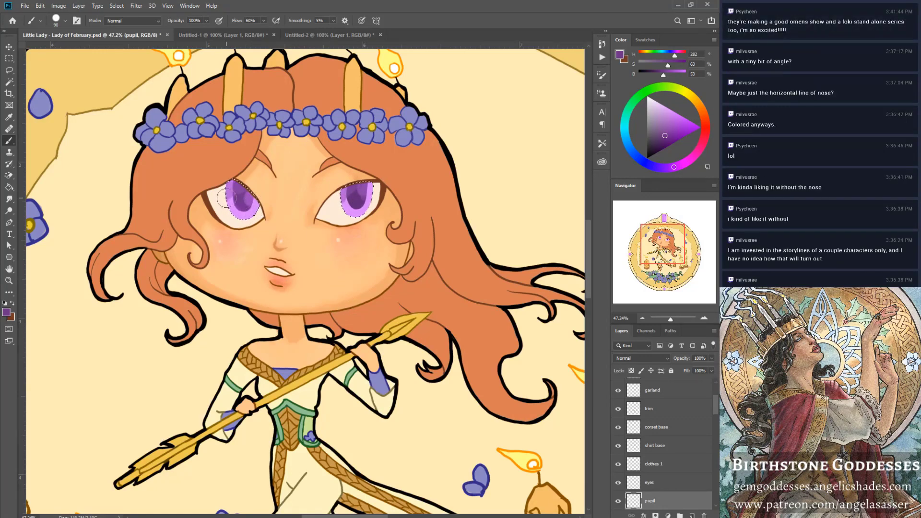
click(226, 35)
click(132, 33)
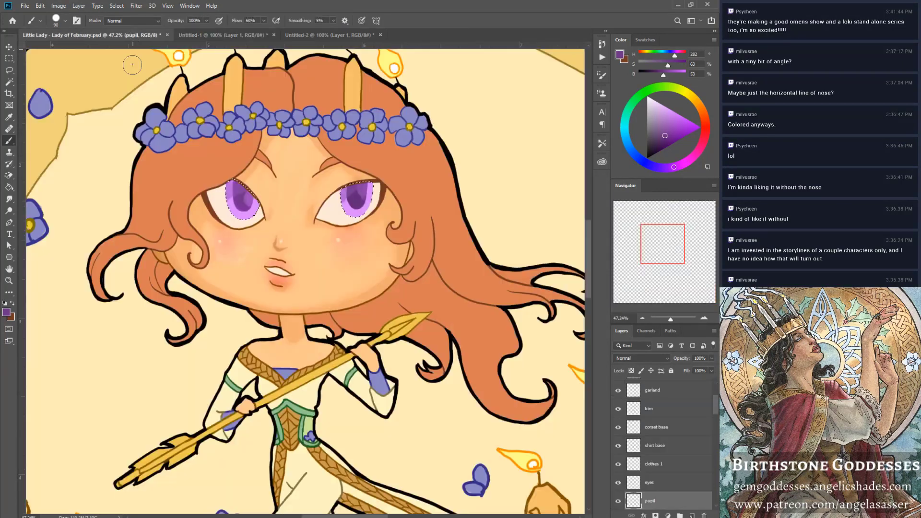
drag(226, 194, 230, 209)
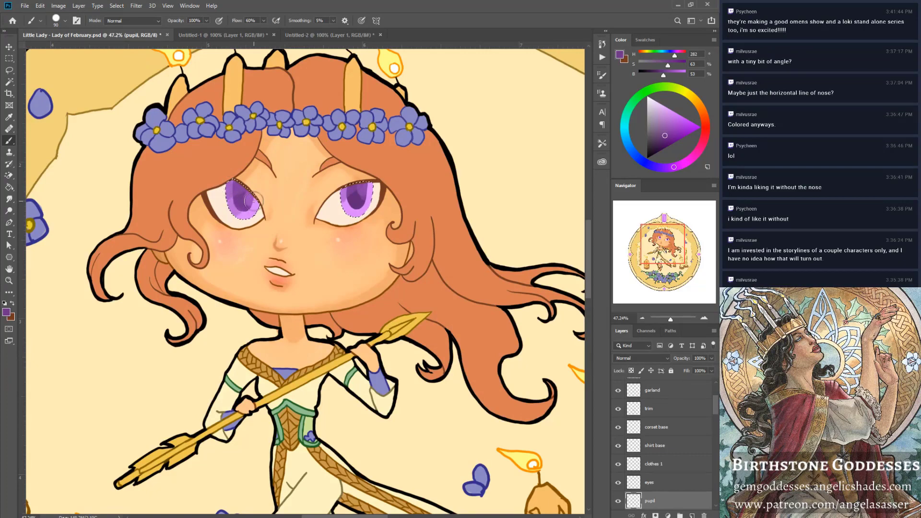
drag(340, 183, 348, 216)
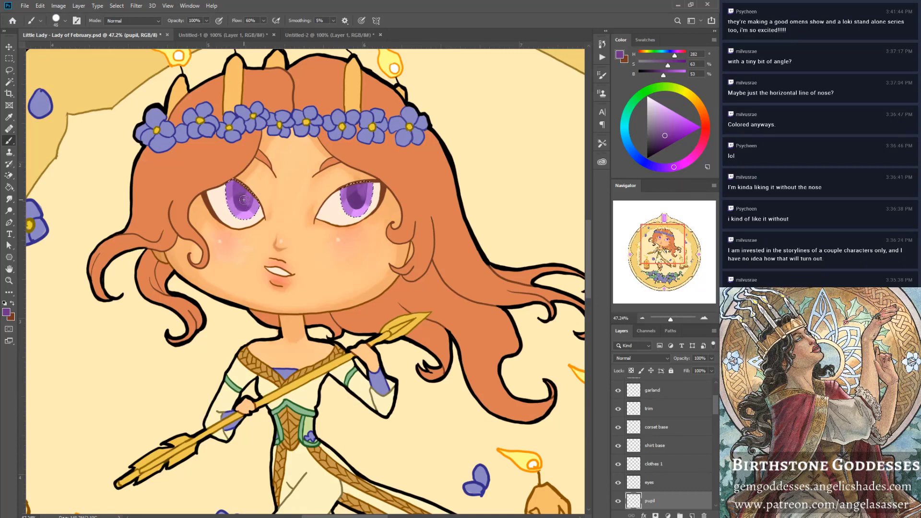
Reinforce the pupils with deep purple sampled from the eye and reduce the brush to 15 px.
alt+click(359, 198)
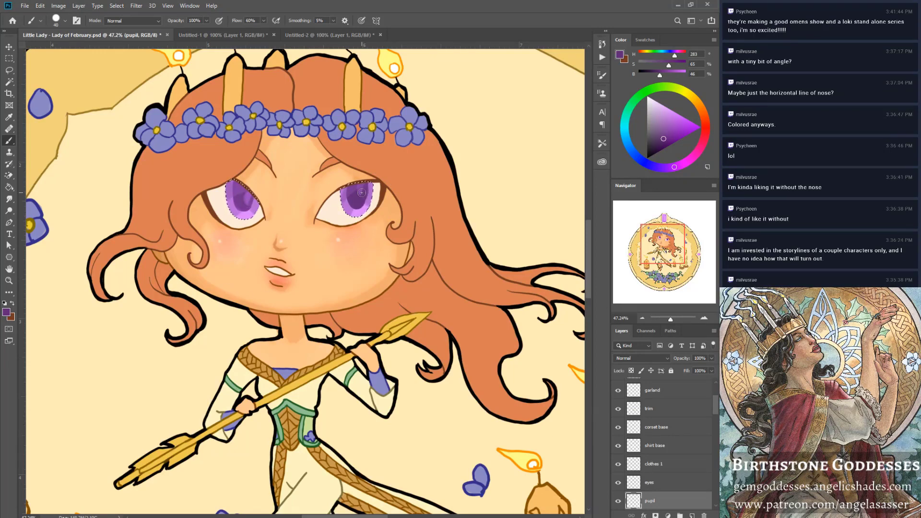
key(bracketleft)
key(bracketleft)
key(bracketleft)
key(bracketleft)
key(bracketleft)
Paint bright purple accents in the irises, adjusting the color up to H 282, S 68, B 100.
drag(664, 139, 684, 119)
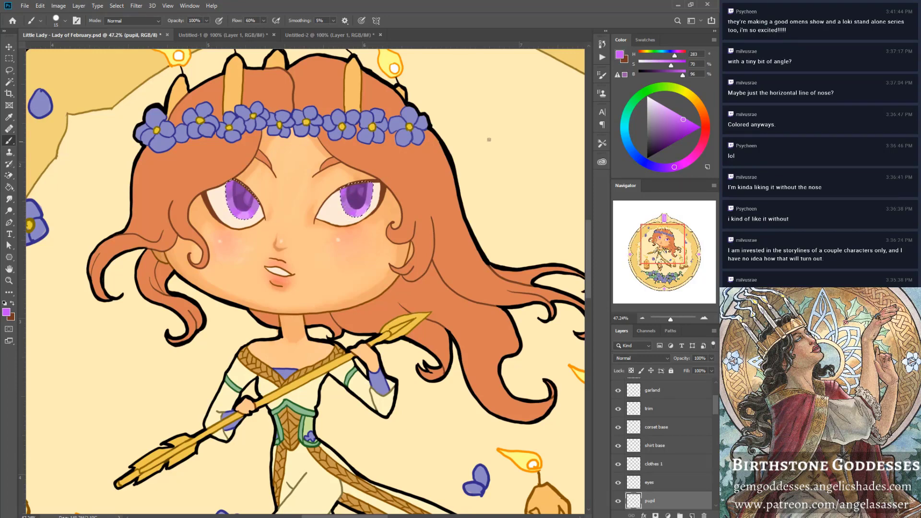
click(674, 112)
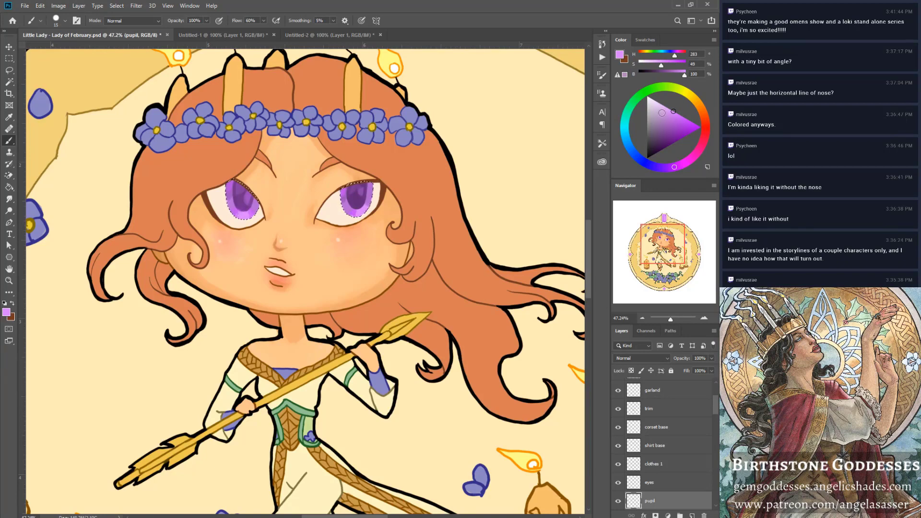
drag(664, 114, 678, 113)
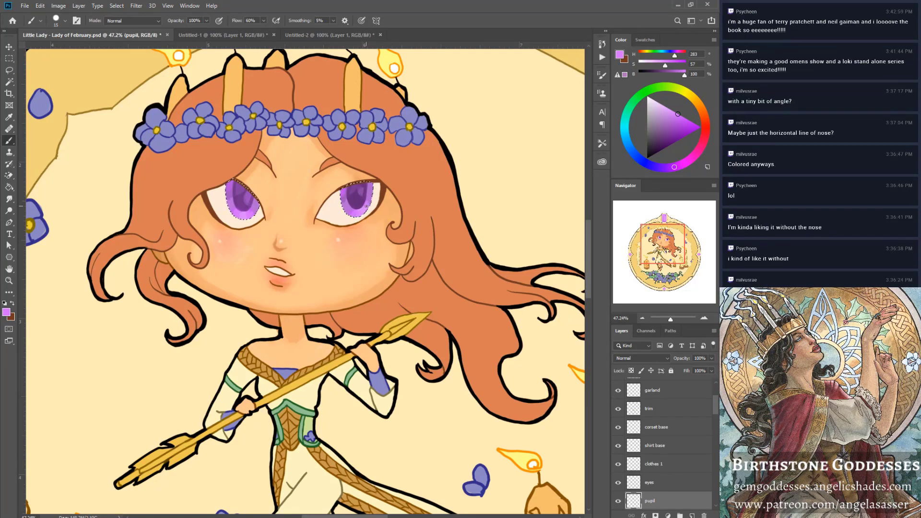
mouse_move(674, 122)
mouse_down()
mouse_move(671, 114)
mouse_move(683, 117)
mouse_up()
alt+click(229, 195)
click(700, 127)
click(683, 117)
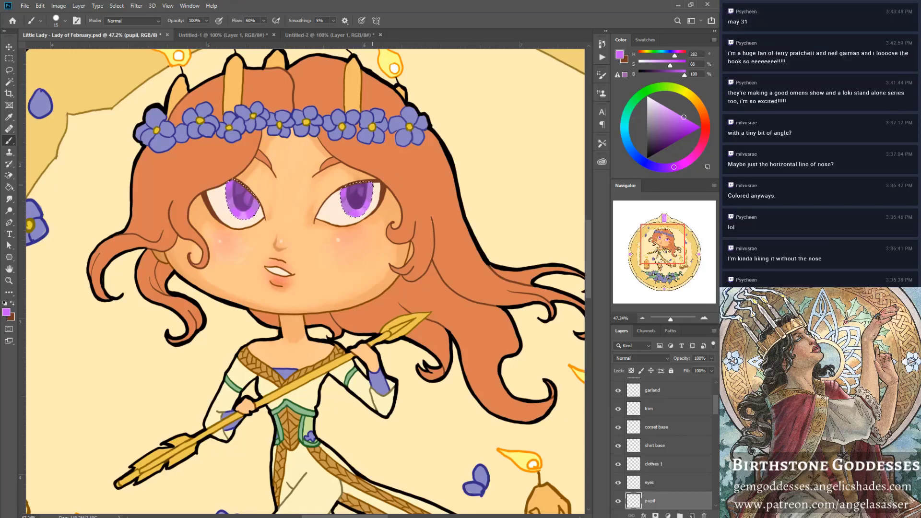
Blend the iris shading around the pupils with light, mid and dark purples sampled from both eyes.
alt+click(242, 215)
alt+click(368, 200)
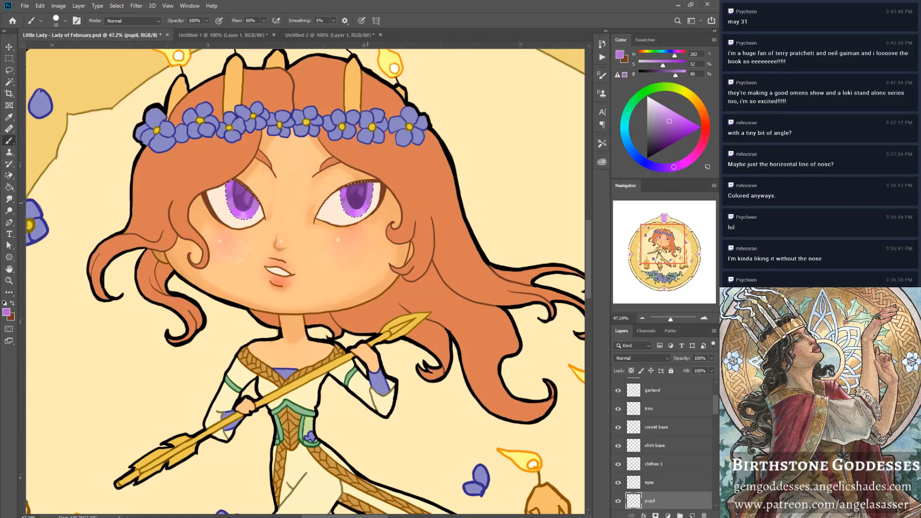
alt+click(365, 208)
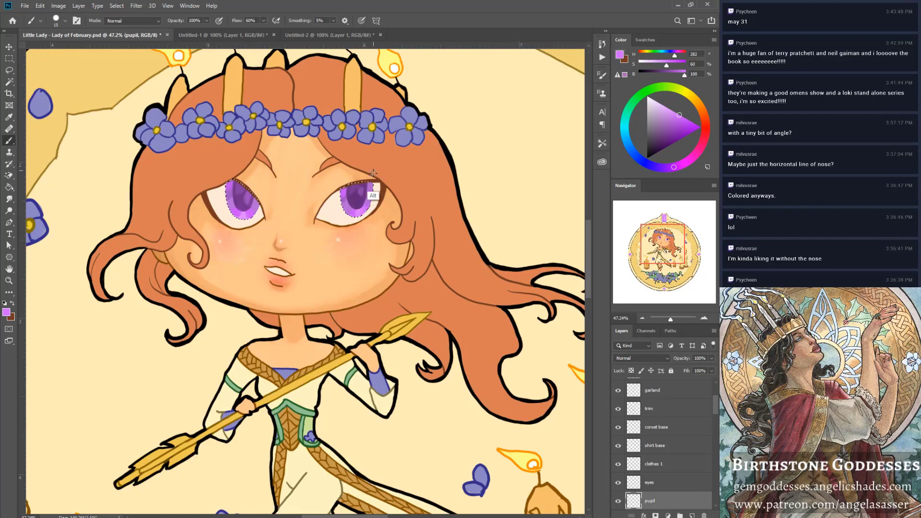
alt+click(368, 201)
alt+click(359, 202)
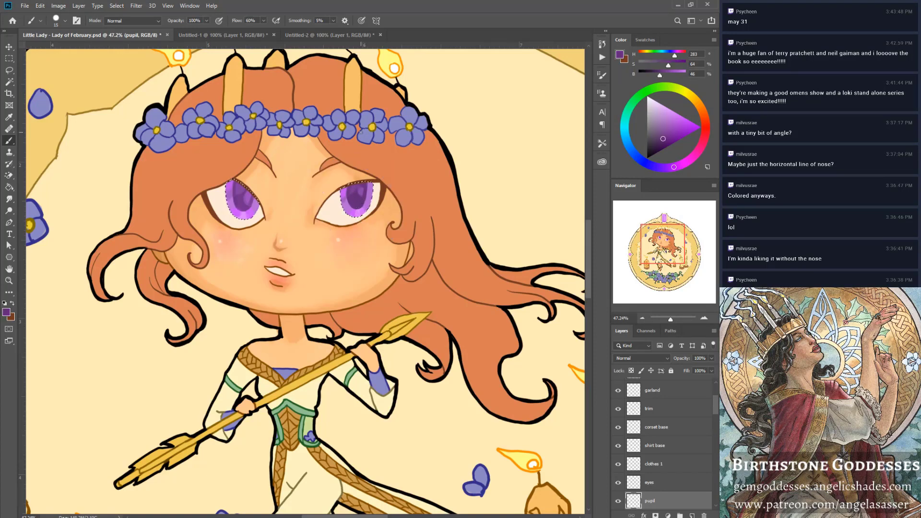
Refine the iris shading with dark and bright purples sampled from the eye on the left.
alt+click(229, 186)
alt+click(238, 202)
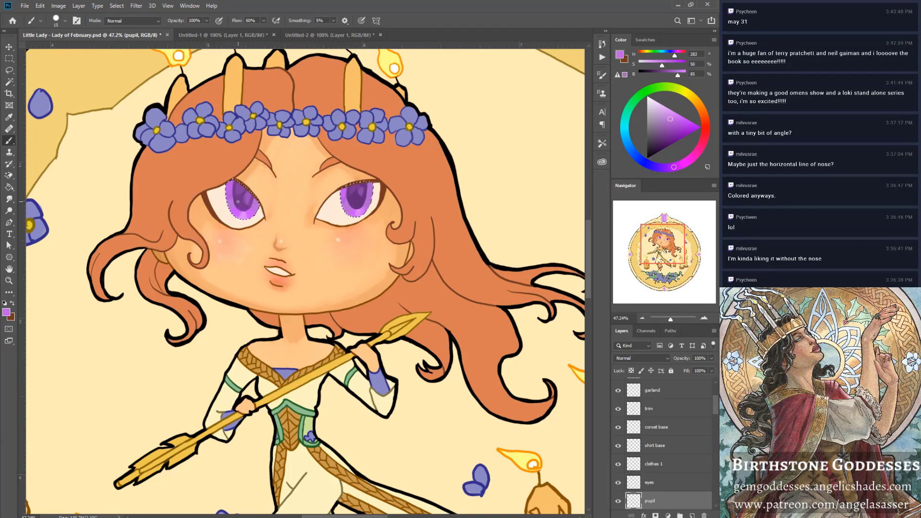
alt+click(229, 202)
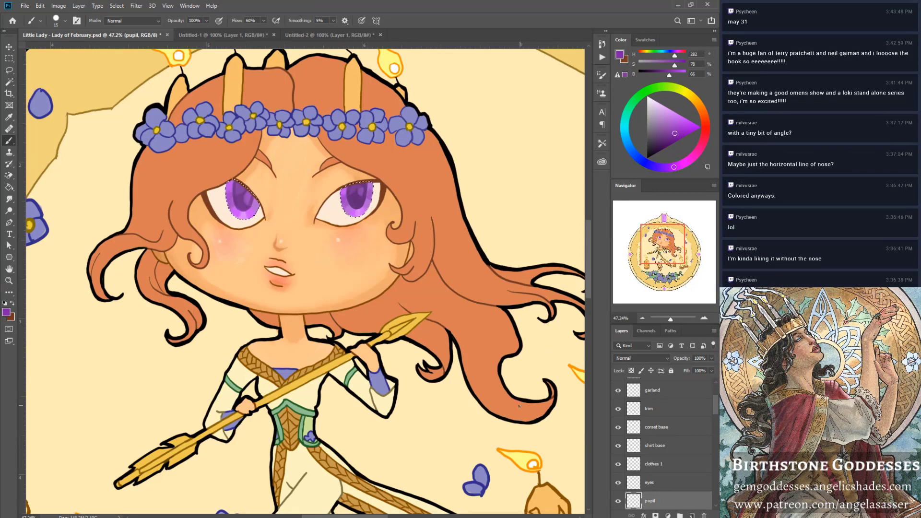
Paint white catchlights along the lower part of both irises with the color at S 0, B 100, and deselect.
click(657, 102)
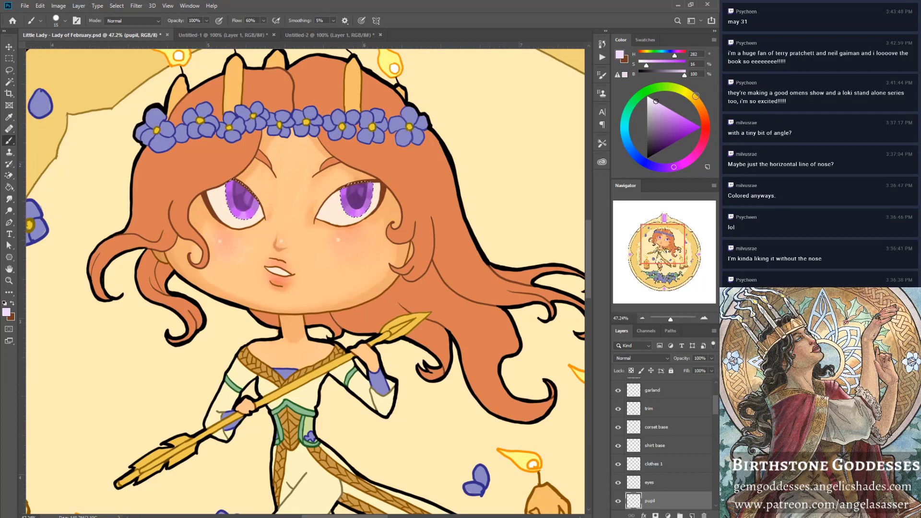
click(687, 92)
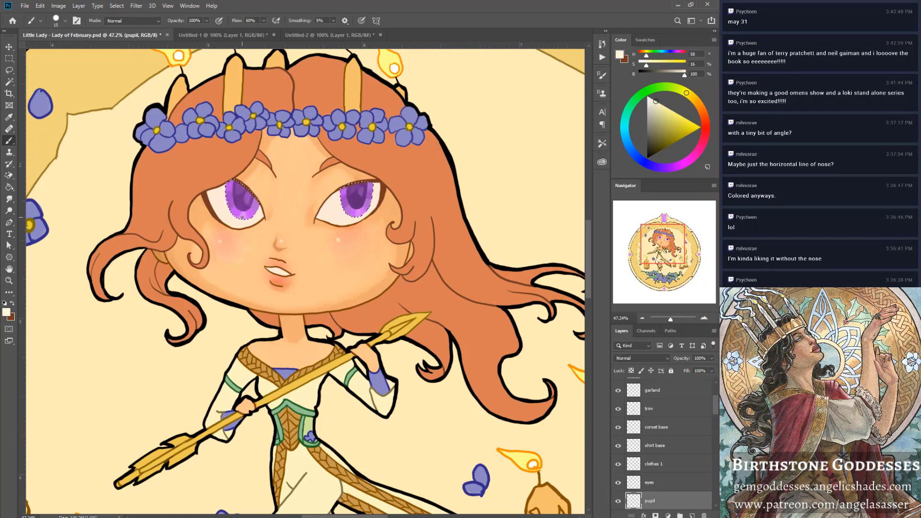
drag(243, 218, 243, 213)
key(ctrl+z)
drag(435, 343, 307, 425)
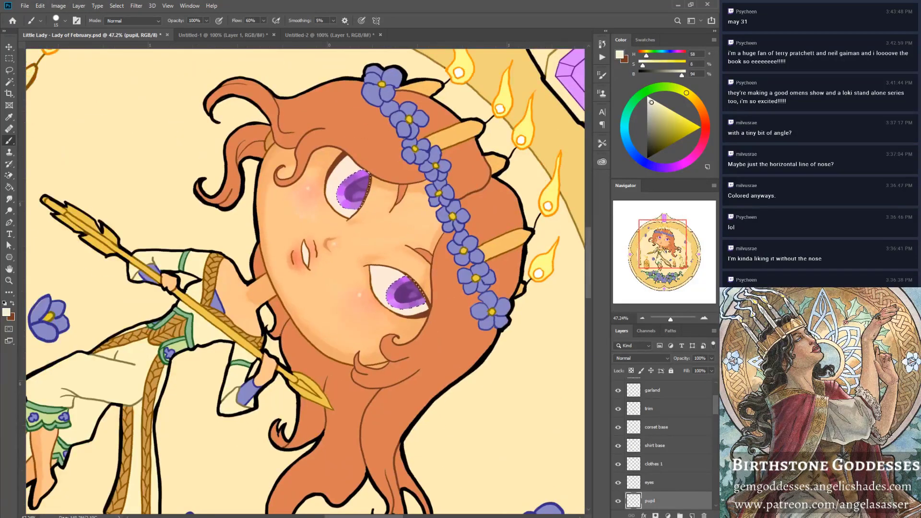
drag(651, 102, 651, 99)
drag(643, 65, 639, 66)
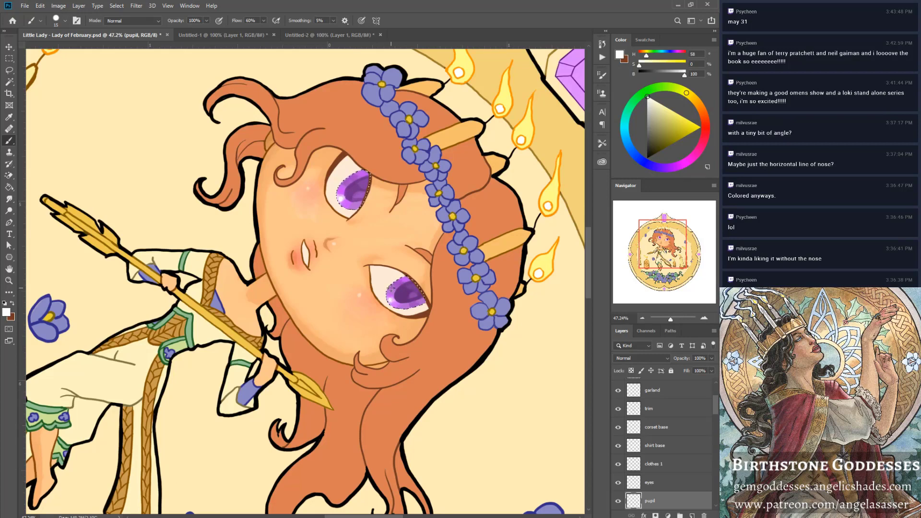
key(Escape)
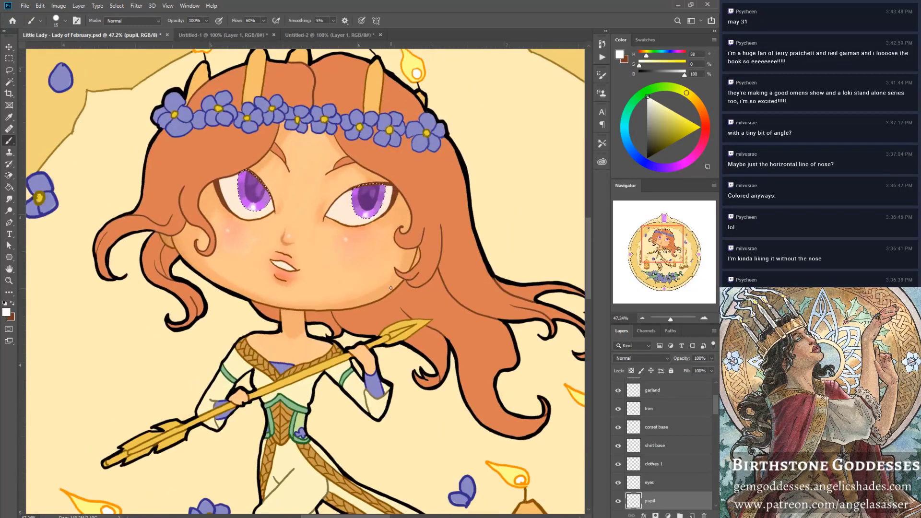
key(ctrl+d)
Touch up the irises and pupils with purples sampled from the eye and a deeper, more saturated purple.
drag(671, 320, 673, 325)
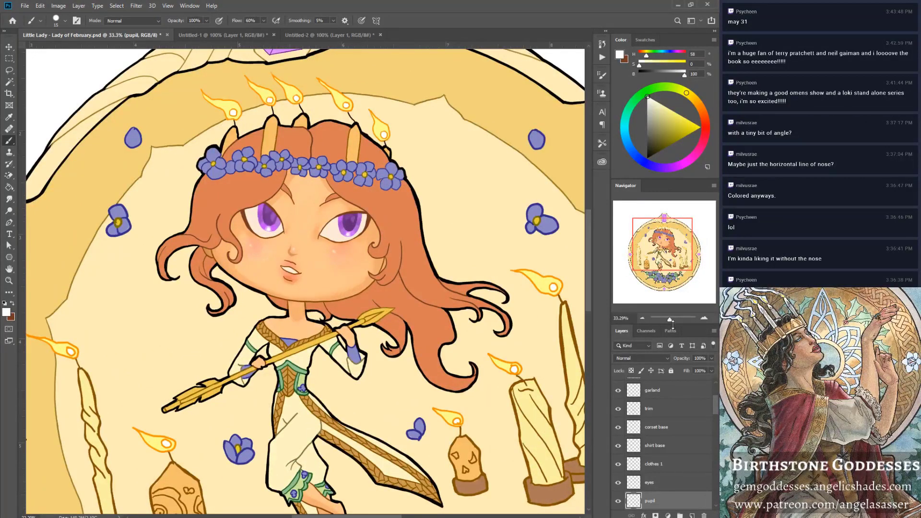
alt+click(272, 217)
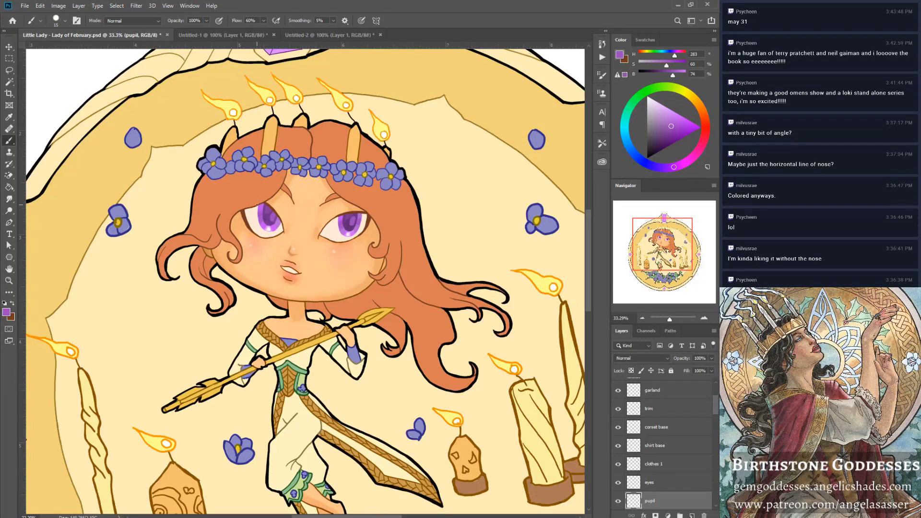
alt+click(271, 215)
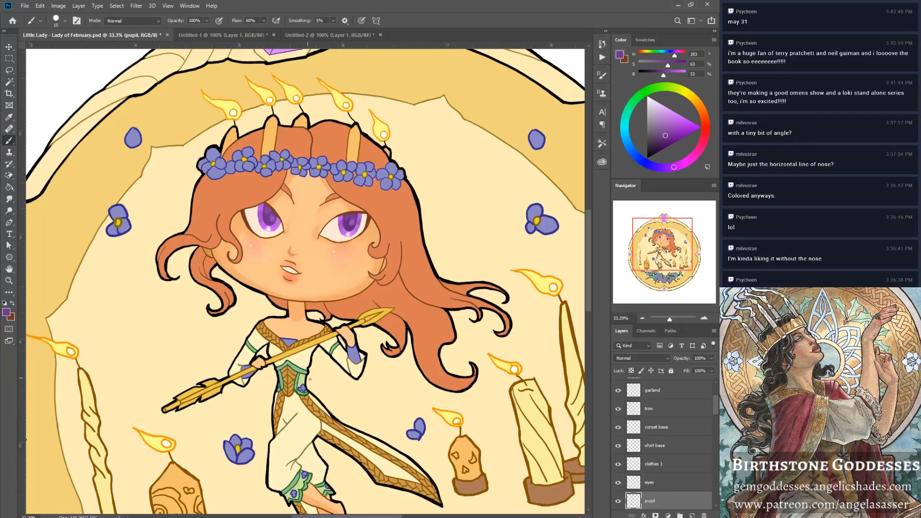
drag(665, 136, 670, 144)
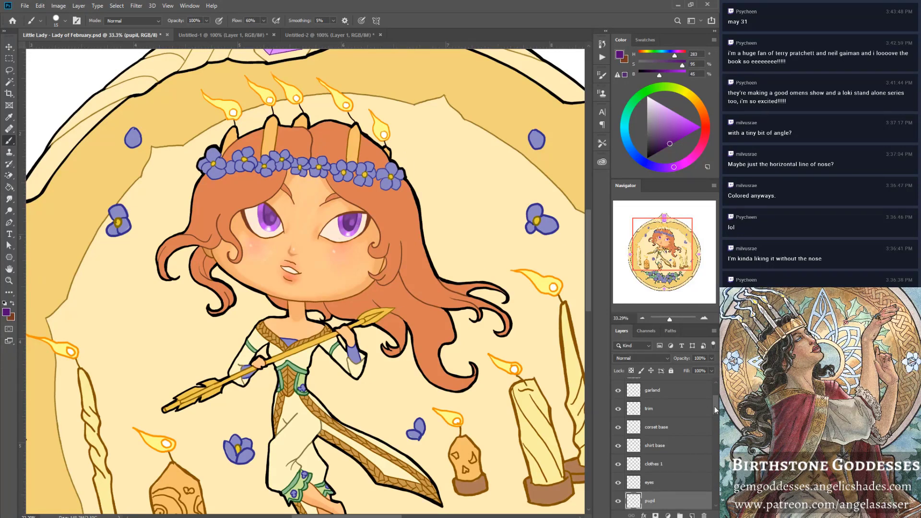
Activate the eye white layer and prepare a larger brush with a warm grey, H 29, S 10, B 73.
scroll(715, 412, down, 2)
click(670, 452)
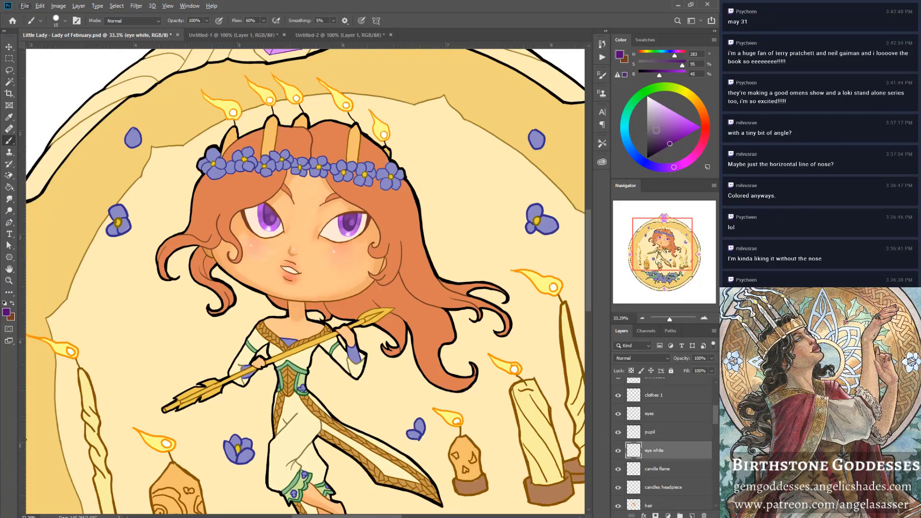
key(alt)
alt+click(258, 224)
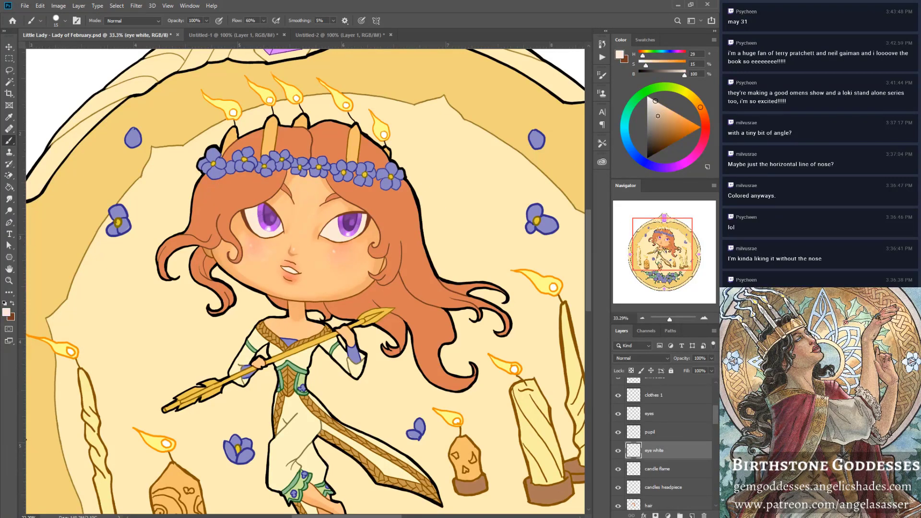
alt+click(258, 225)
key(bracketright)
key(bracketright)
key(bracketright)
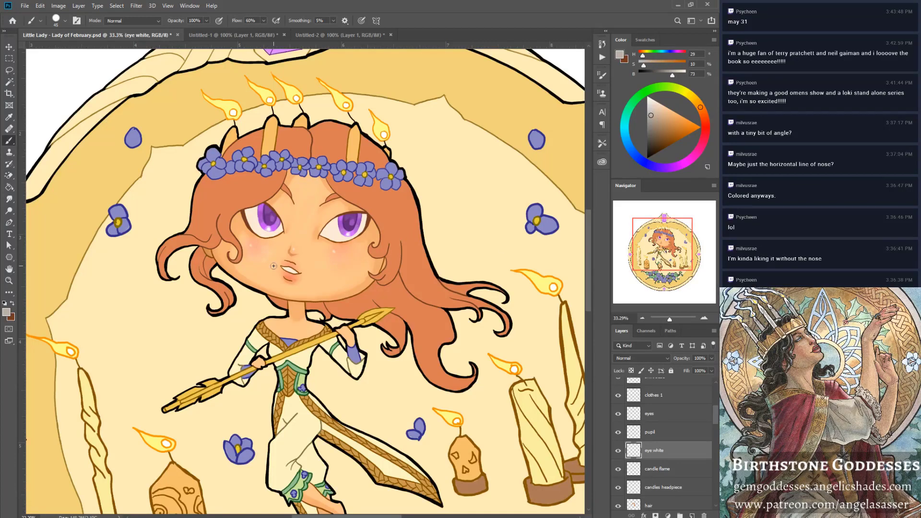
mouse_move(246, 215)
mouse_down()
mouse_move(259, 214)
mouse_move(249, 226)
mouse_move(261, 239)
mouse_move(290, 235)
mouse_move(277, 241)
mouse_move(262, 207)
mouse_move(270, 218)
mouse_up()
key(ctrl+z)
key(ctrl+z)
key(ctrl+z)
Select the eye white layer's contents and shade both eye whites with warm grey, sampled beige and a darker beige at H 29, S 30, B 69.
ctrl+click(633, 450)
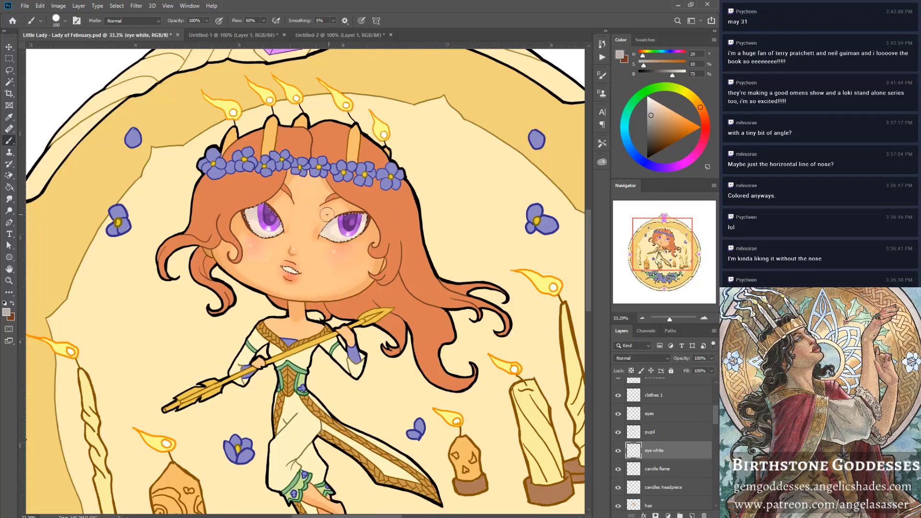
alt+click(266, 230)
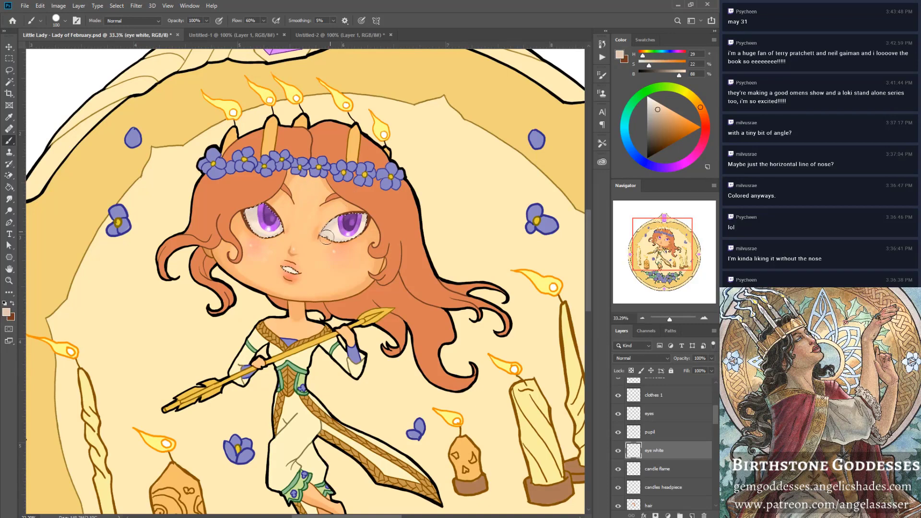
drag(372, 224, 364, 220)
click(658, 122)
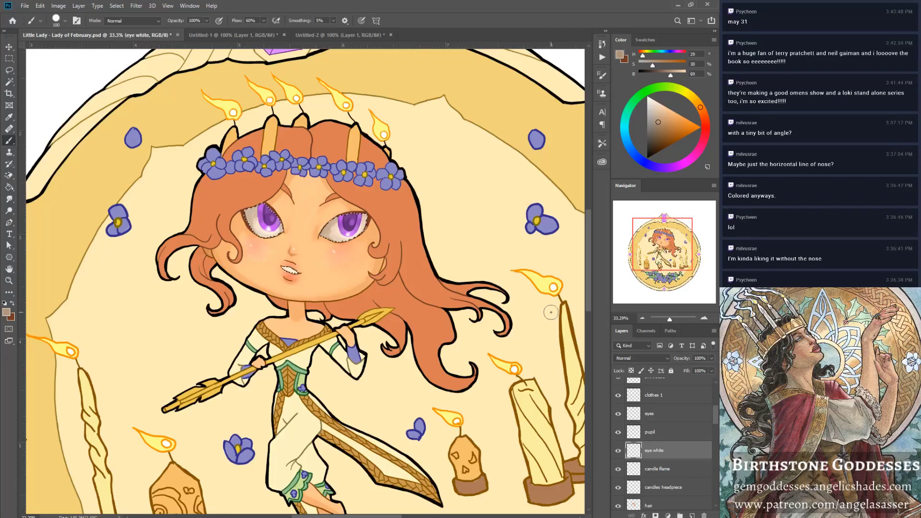
Blend the shadows on both eye whites by alternating light and mid beige tones sampled from the eyes.
alt+click(250, 253)
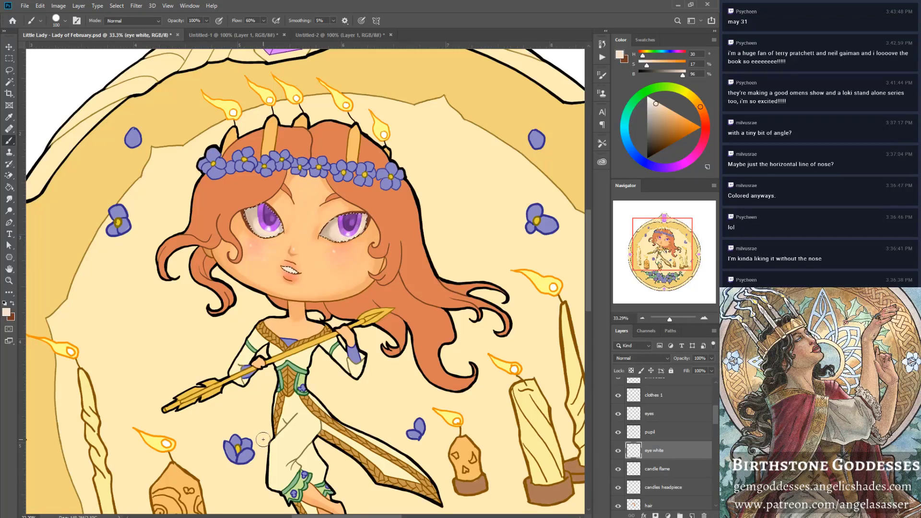
alt+click(328, 229)
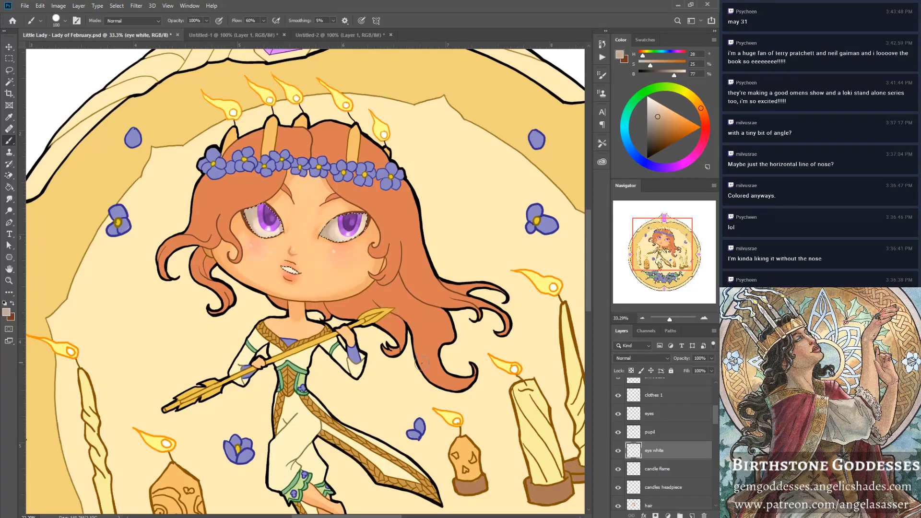
alt+click(336, 227)
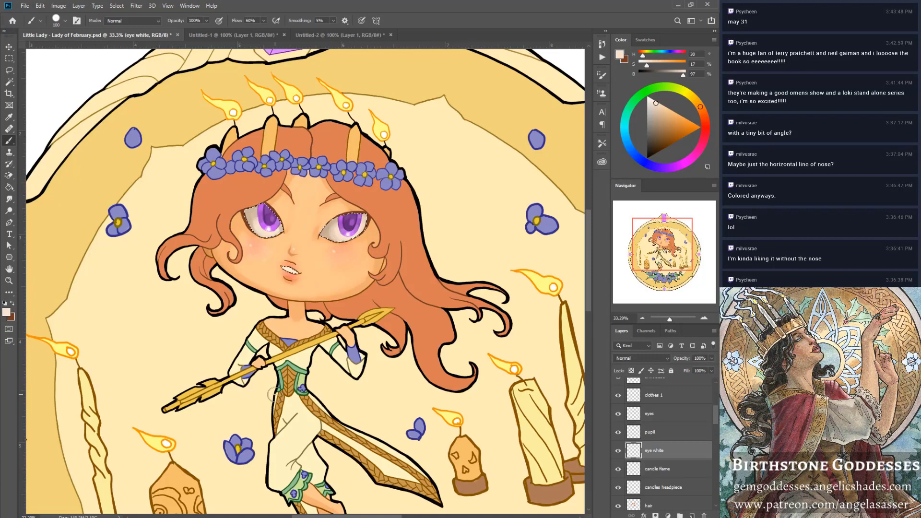
alt+click(342, 222)
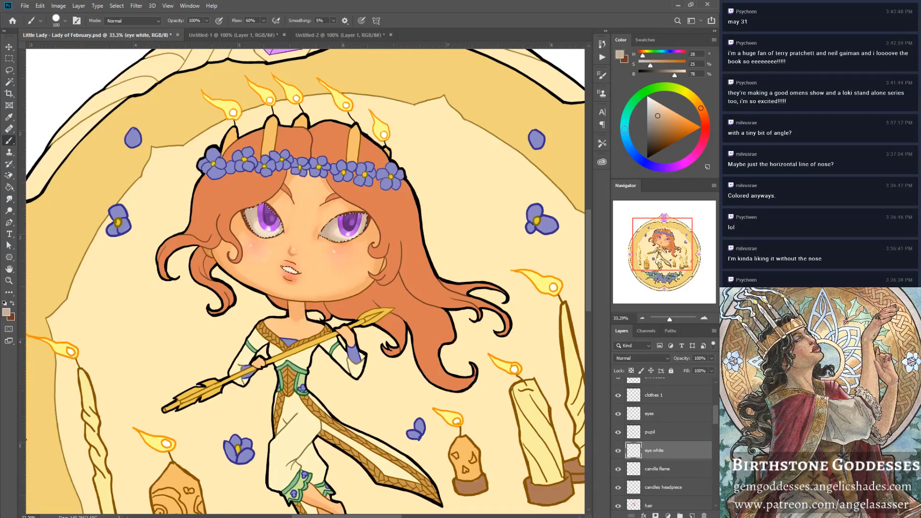
Brighten the eye whites with a 25 px brush in white at H 185, S 0, B 100.
click(625, 129)
click(648, 98)
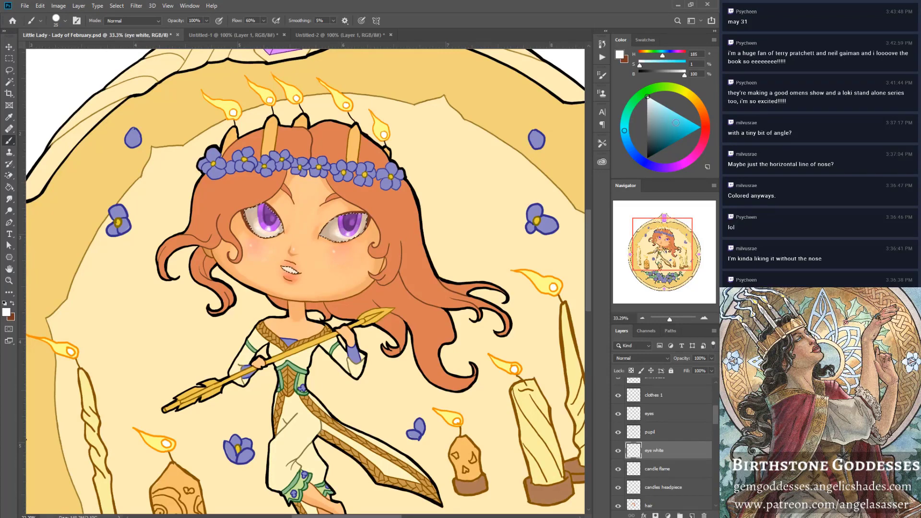
click(649, 96)
Make the pupil layer the active layer.
drag(670, 319, 670, 322)
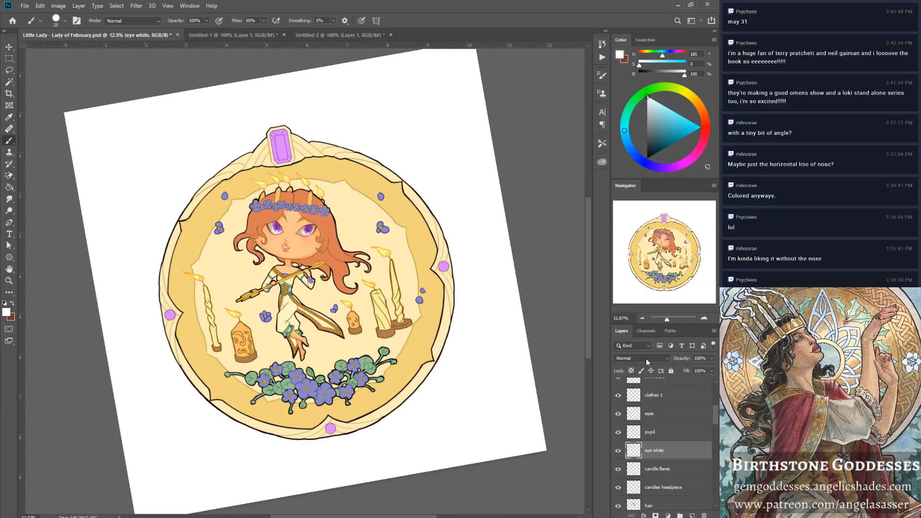
key(ctrl+alt+Left)
key(ctrl+alt+Left)
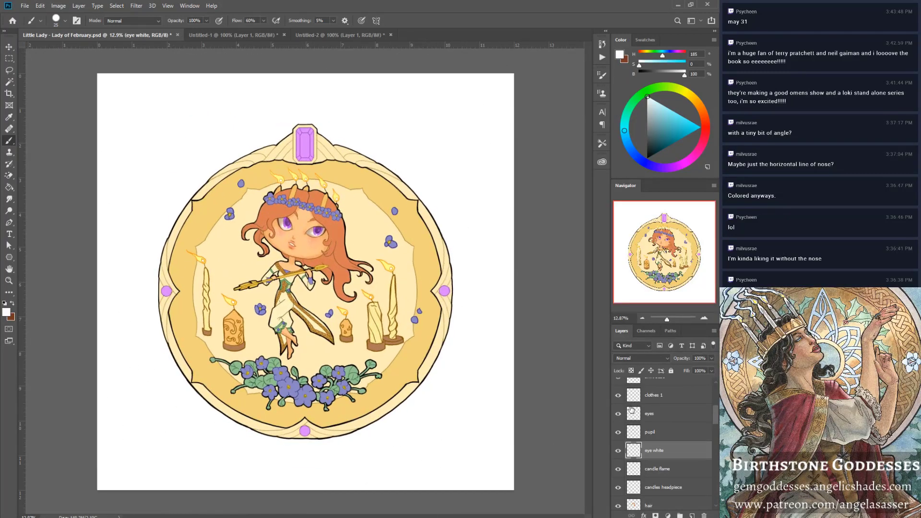
drag(667, 320, 668, 321)
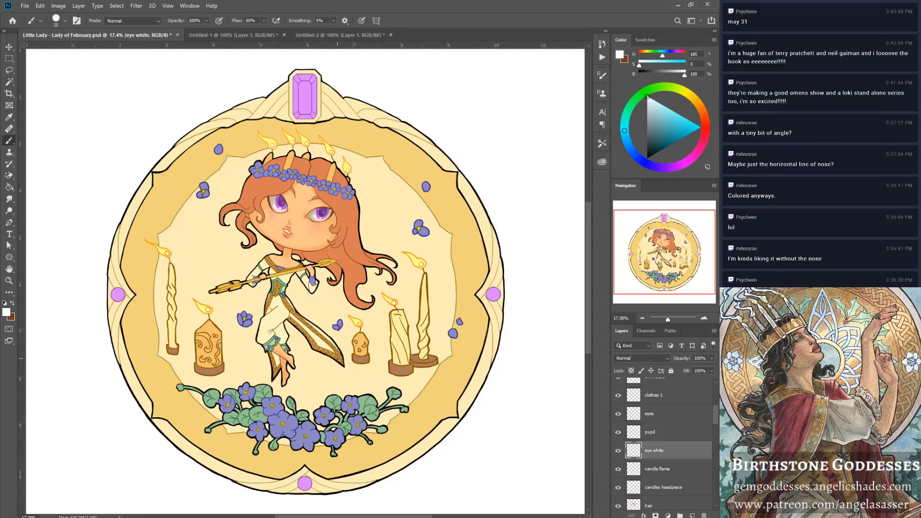
click(653, 432)
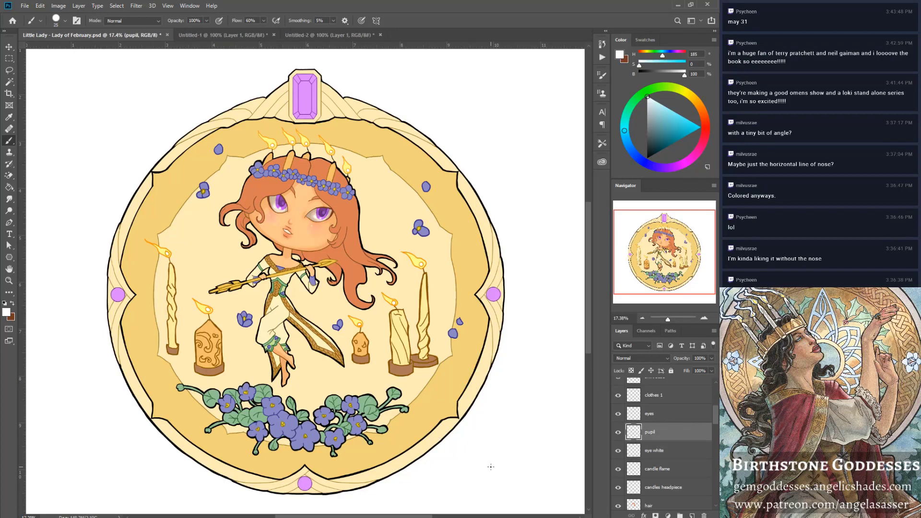
click(59, 6)
mouse_move(72, 29)
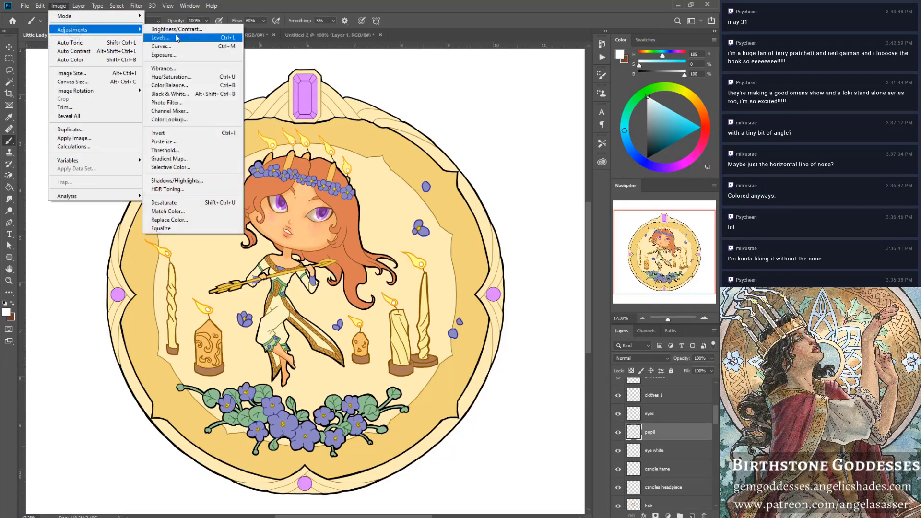
click(172, 77)
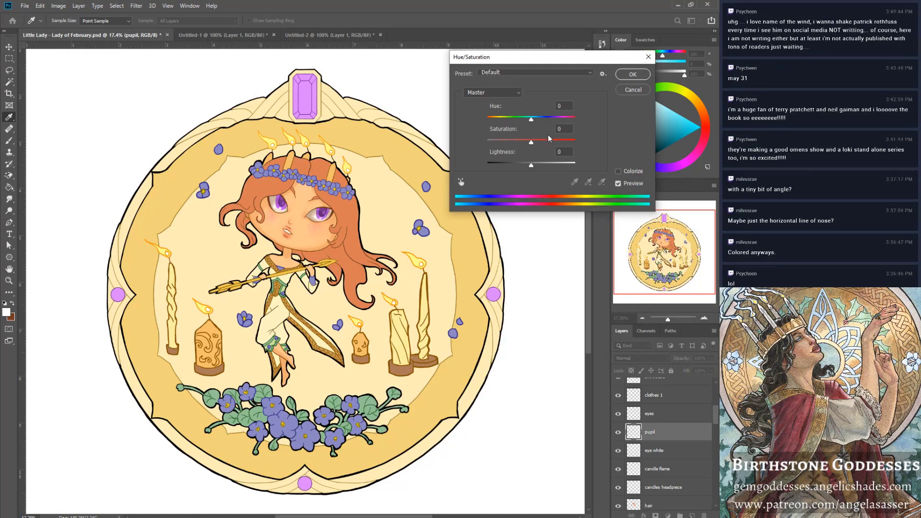
drag(532, 166, 535, 143)
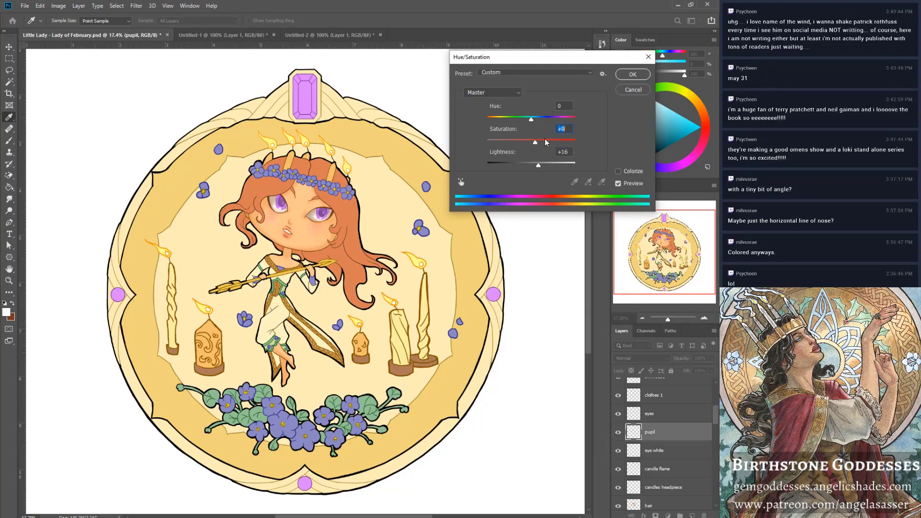
click(634, 90)
Apply a Brightness/Contrast adjustment to the pupil layer with brightness 20 and contrast -32, comparing it with the preview off.
click(59, 5)
mouse_move(79, 33)
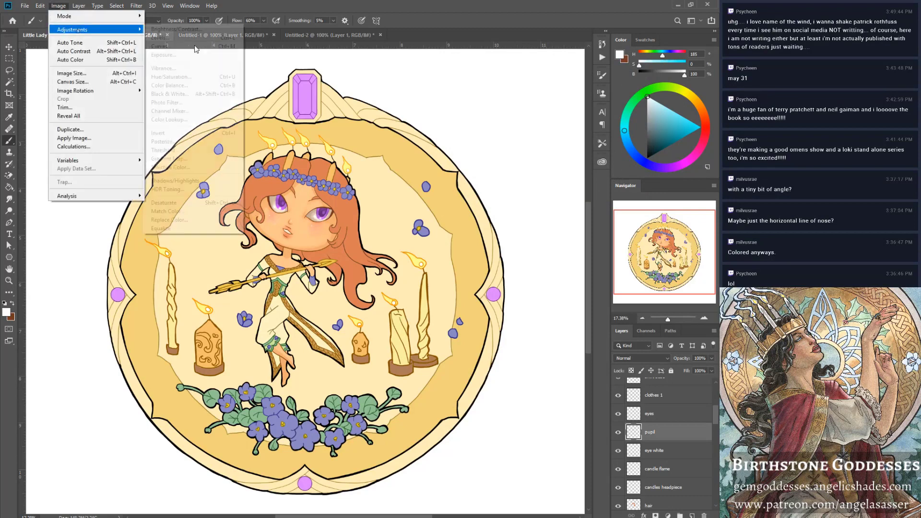
click(192, 30)
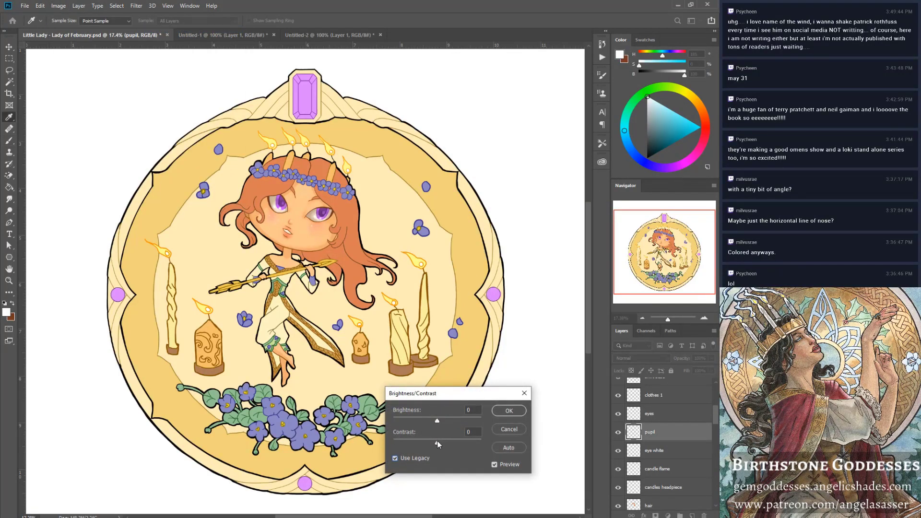
mouse_move(437, 443)
mouse_down()
mouse_move(446, 419)
mouse_move(428, 442)
mouse_up()
click(507, 465)
click(507, 465)
drag(428, 442, 428, 444)
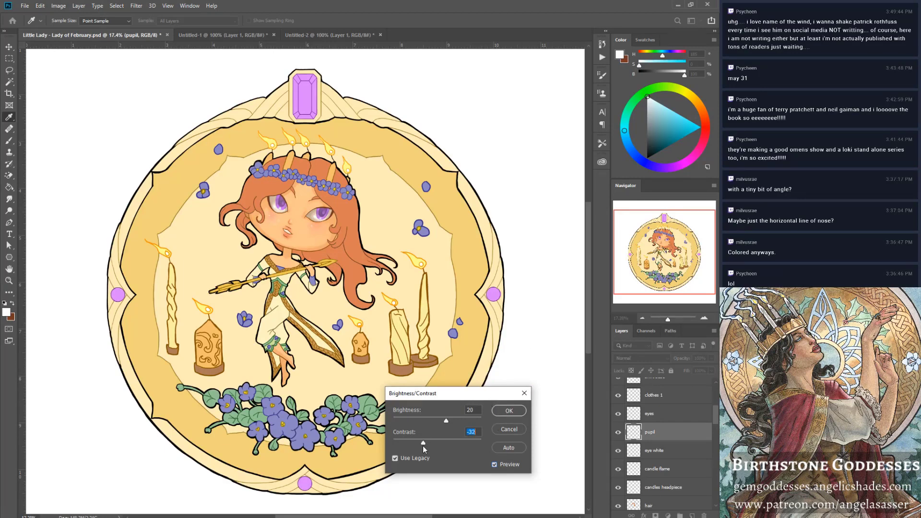
click(510, 409)
key(b)
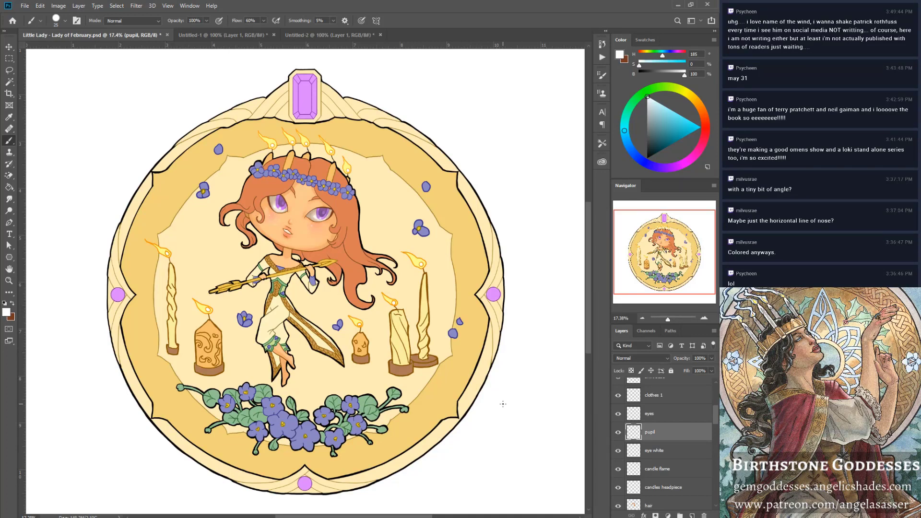
Save the Lady of February document.
click(24, 5)
click(34, 97)
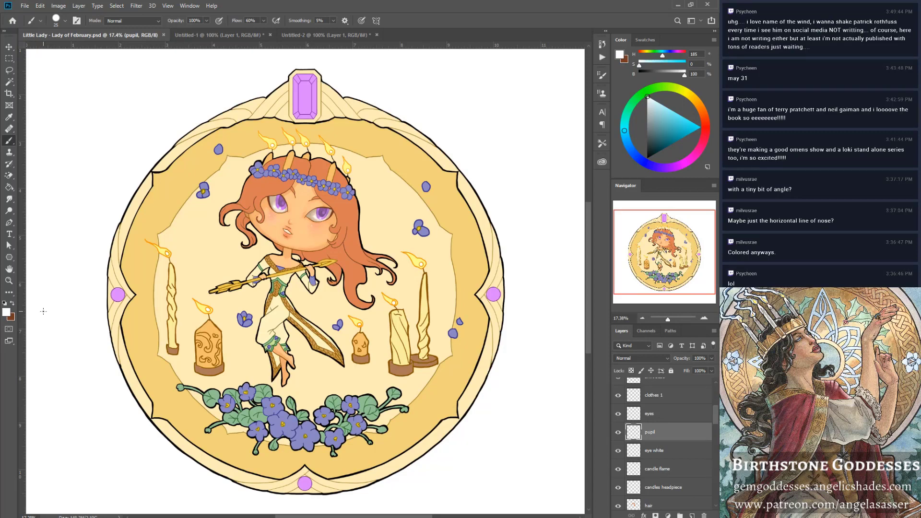
key(z)
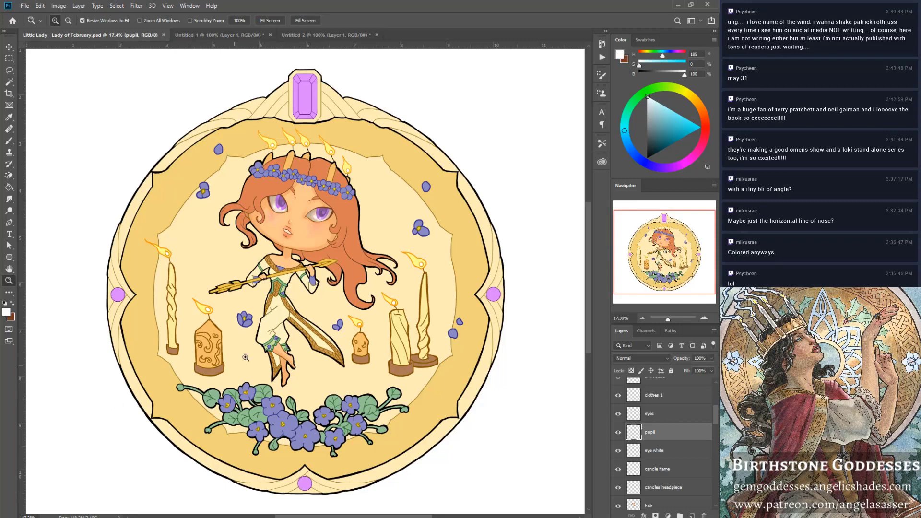
Make the hair layer active and load its outline as a selection.
click(301, 231)
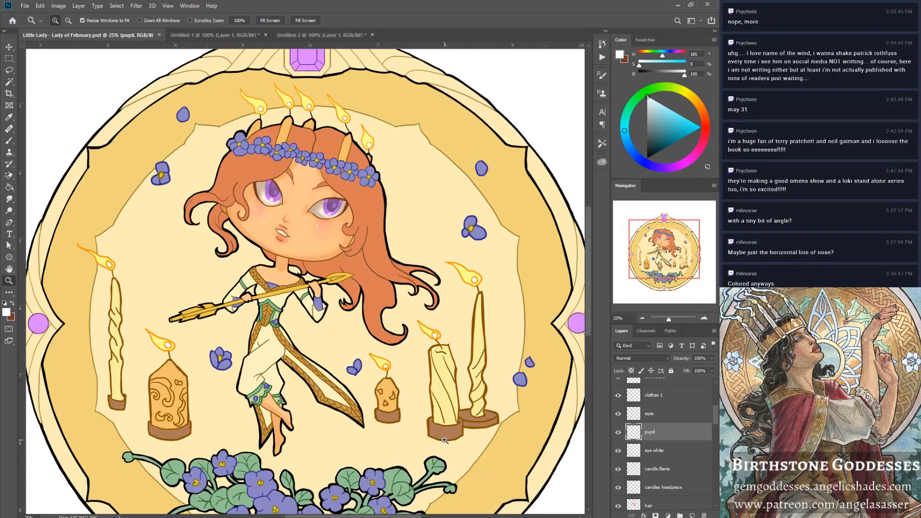
drag(716, 420, 717, 432)
click(672, 441)
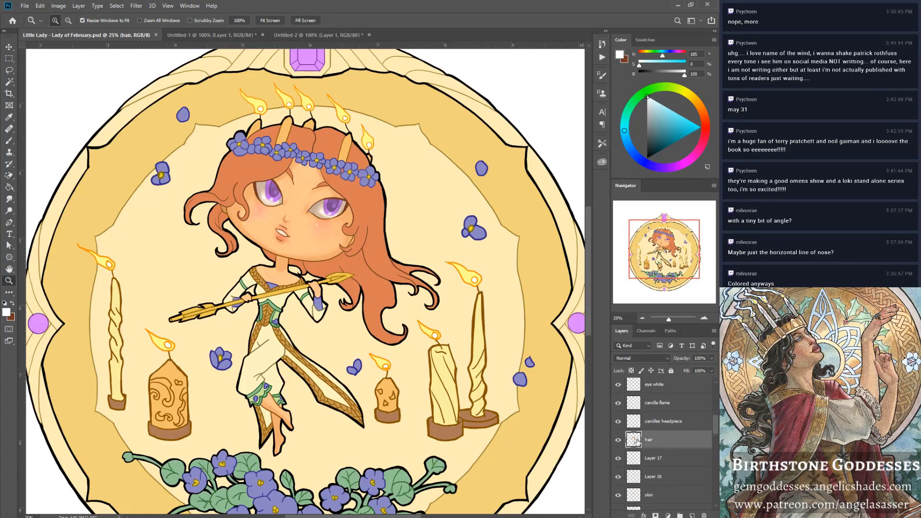
ctrl+click(634, 441)
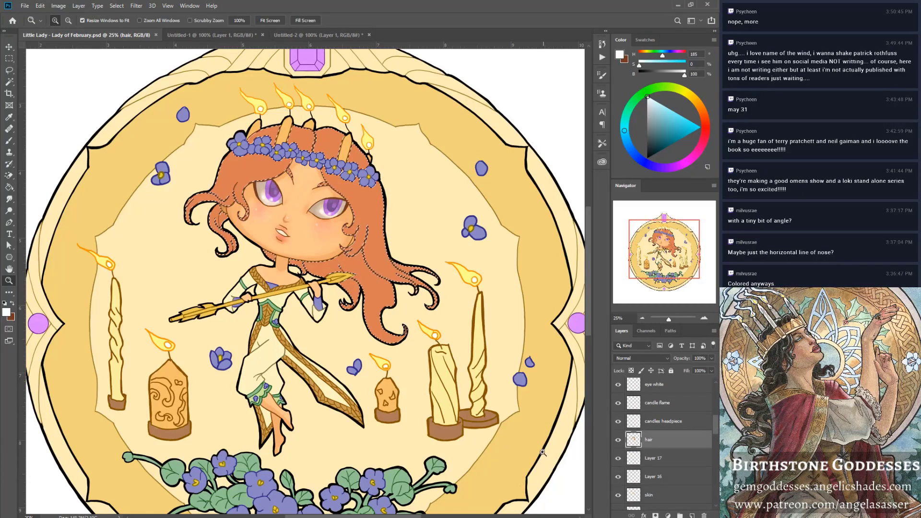
Examine the hair rendering in the chibi references Untitled-2 and Untitled-1, and return to the Lady of February document.
click(313, 35)
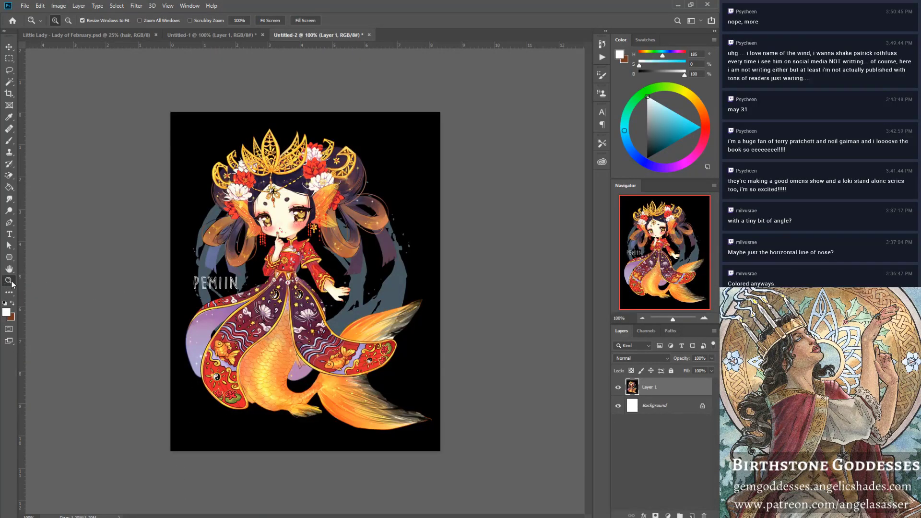
click(241, 239)
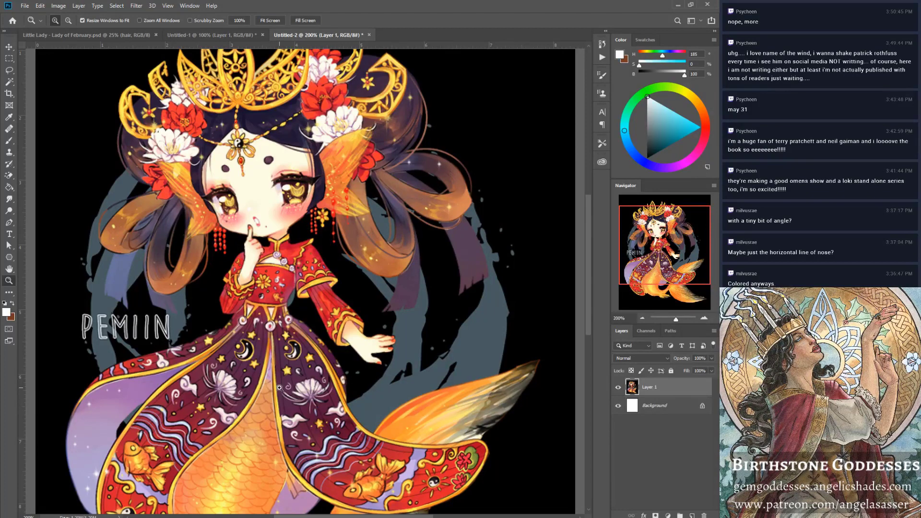
click(222, 36)
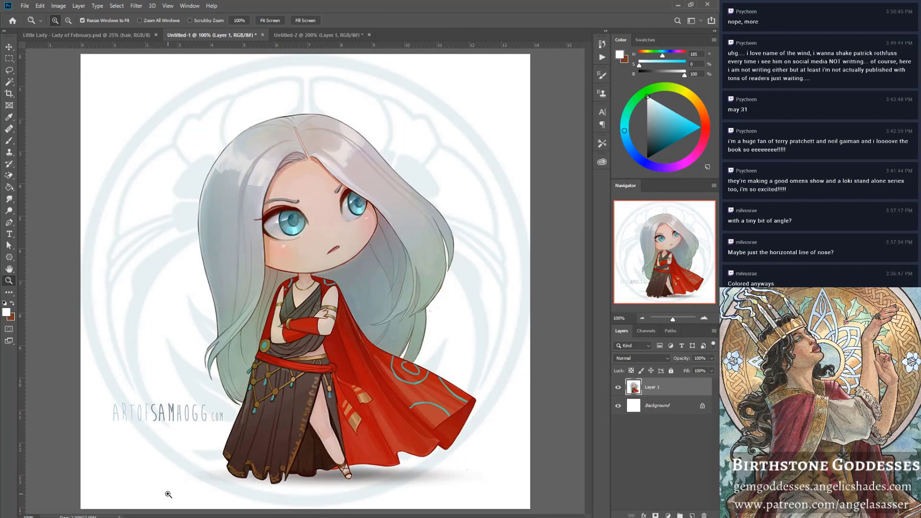
click(124, 34)
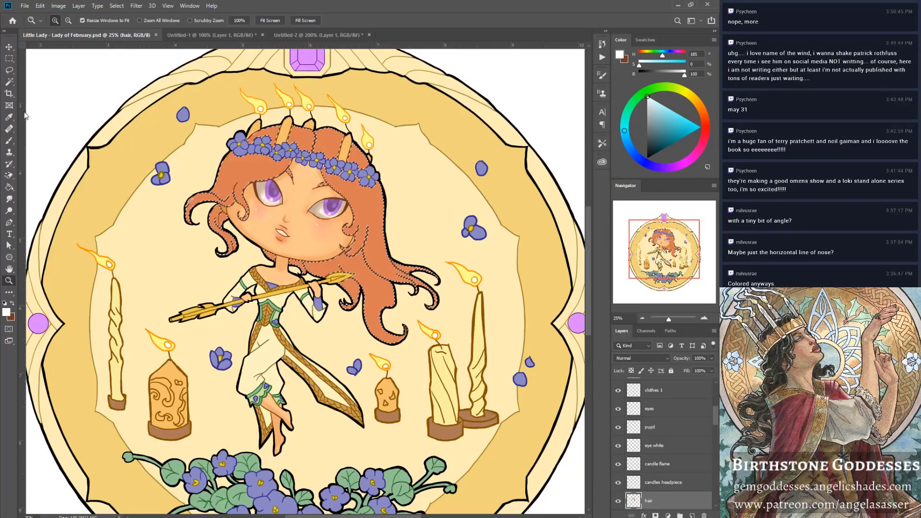
Paint highlights across the upper hair with a 30 px brush in light peach at S 38, B 92, changing hue from 18 to 27.
key(b)
alt+click(250, 176)
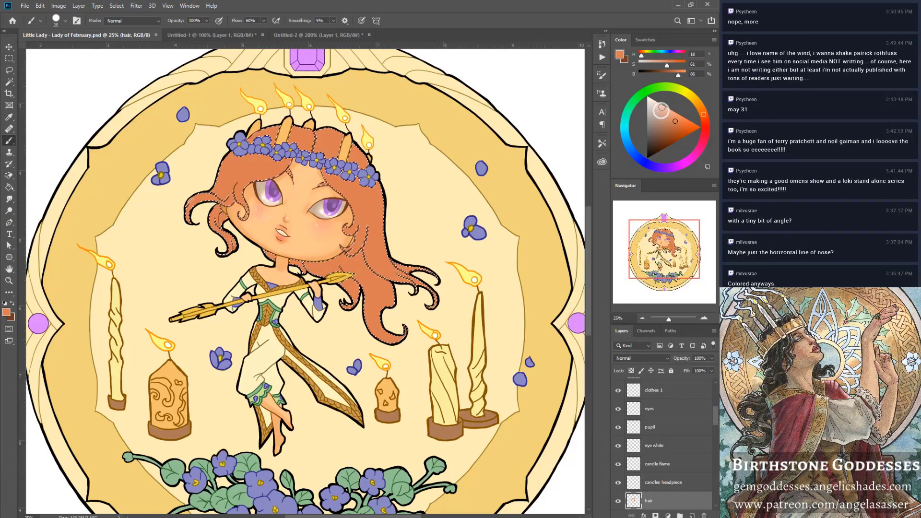
drag(661, 111, 665, 112)
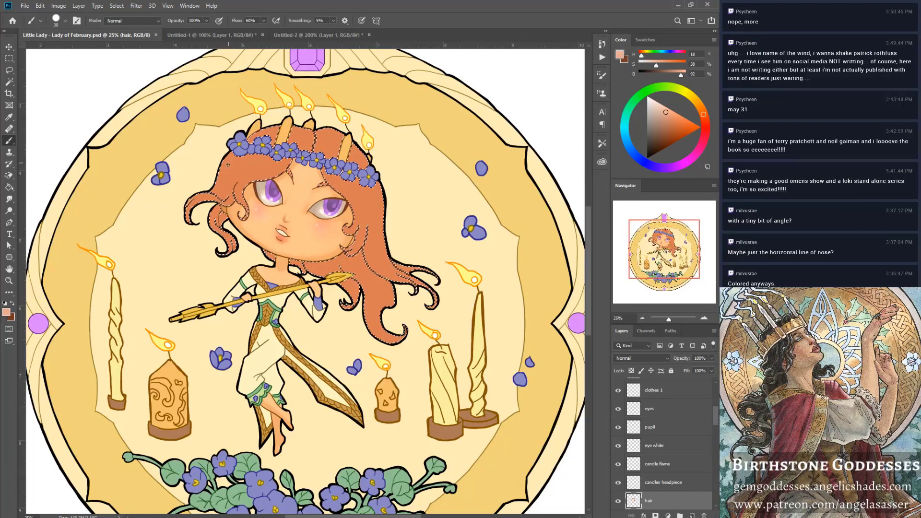
drag(228, 163, 222, 178)
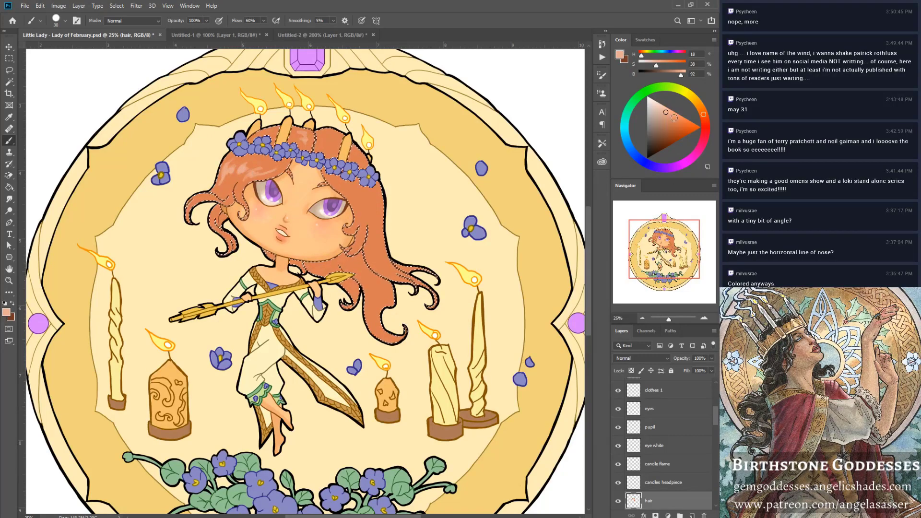
click(703, 109)
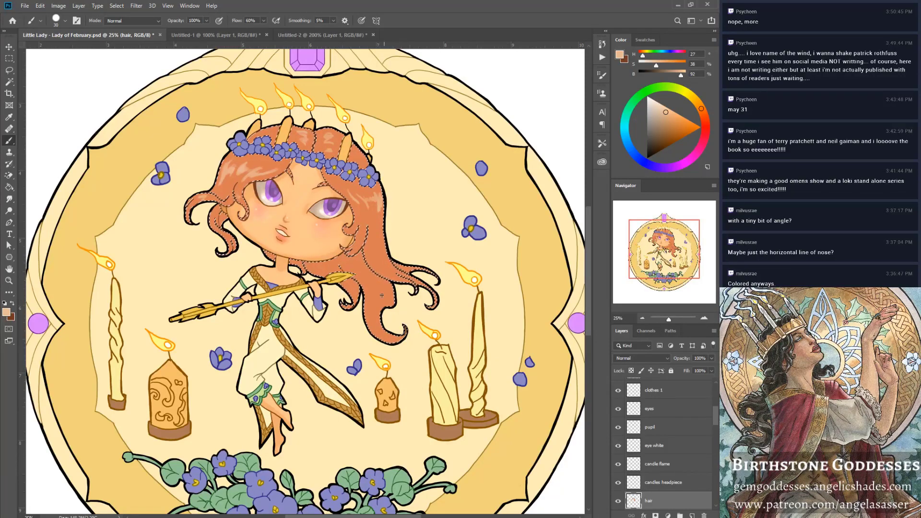
Try a dark brown shadow at H 18, S 85, B 61 on the left curls and hide the selection edges.
alt+click(368, 284)
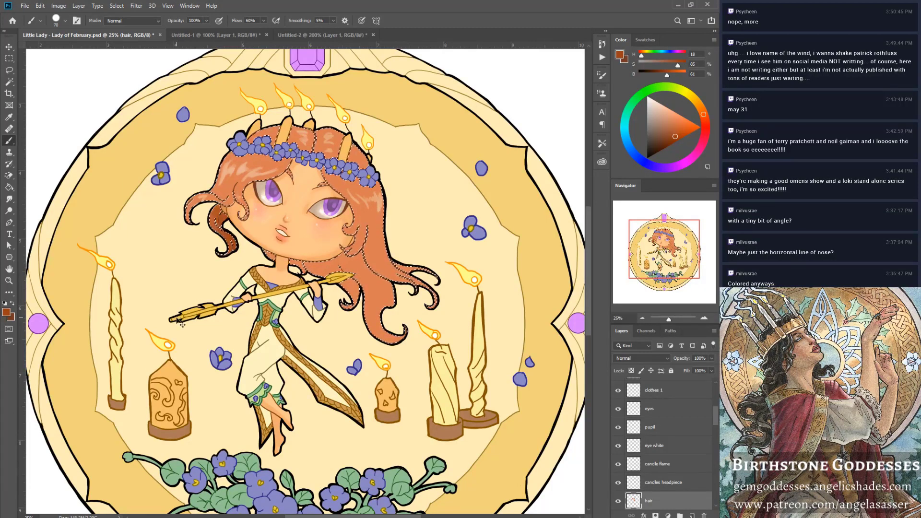
key(ctrl+semicolon)
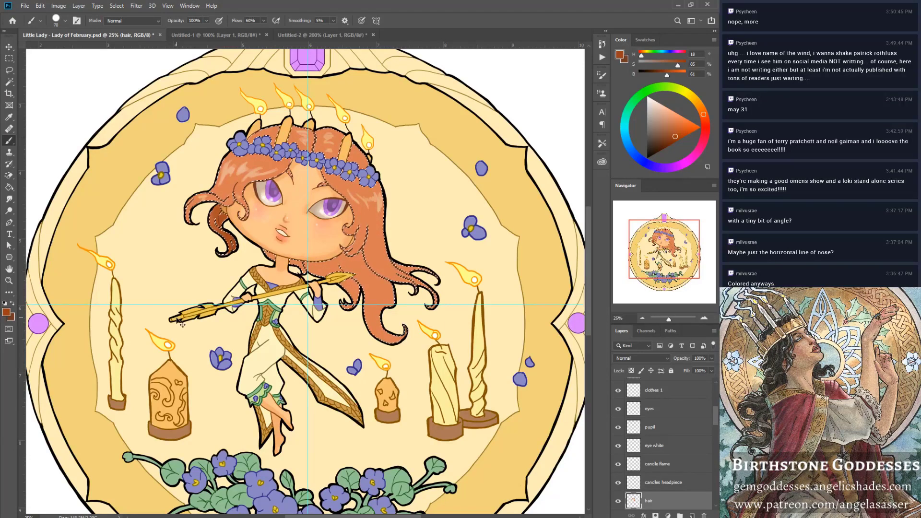
key(ctrl+h)
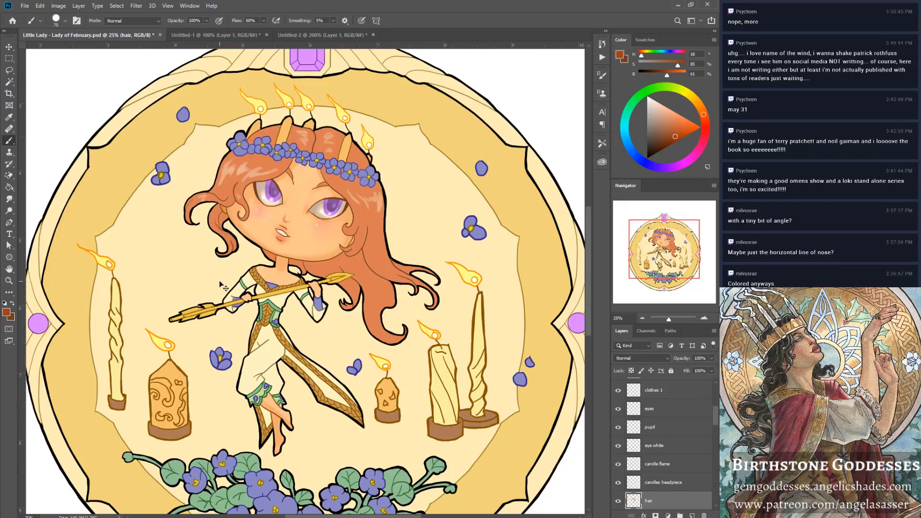
Shade the hair behind the neck and down the lower waves in H 18, S 61, B 65, enlarging the brush to 175 px.
drag(674, 135, 668, 130)
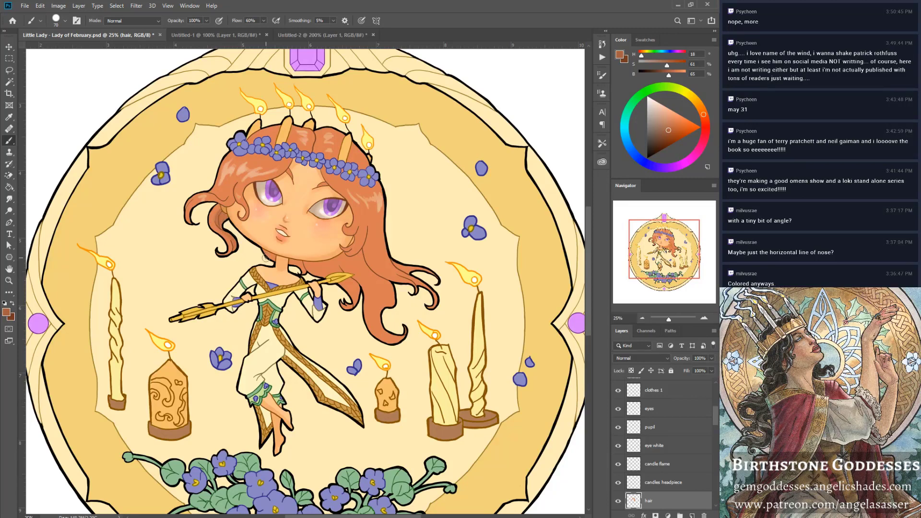
mouse_move(292, 261)
mouse_down()
mouse_move(330, 280)
mouse_move(321, 258)
mouse_move(344, 263)
mouse_move(363, 285)
mouse_move(362, 254)
mouse_move(385, 328)
mouse_move(373, 311)
mouse_move(369, 326)
mouse_move(400, 340)
mouse_move(381, 316)
mouse_move(391, 296)
mouse_move(367, 285)
mouse_move(385, 317)
mouse_up()
key(bracketright)
key(bracketright)
key(bracketright)
key(bracketright)
key(bracketright)
key(bracketright)
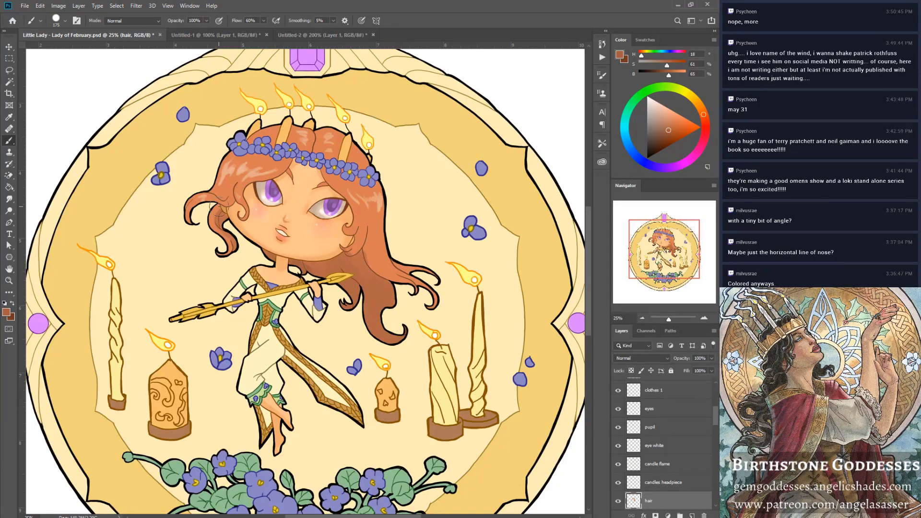
Shade the two curls on the left side of the face with the shadow brown, reducing the brush to 80 px.
mouse_move(219, 207)
mouse_down()
mouse_move(211, 223)
mouse_move(230, 226)
mouse_move(232, 243)
mouse_up()
key(bracketleft)
key(bracketleft)
key(bracketleft)
key(bracketleft)
key(bracketleft)
drag(228, 241, 215, 208)
drag(189, 225, 190, 204)
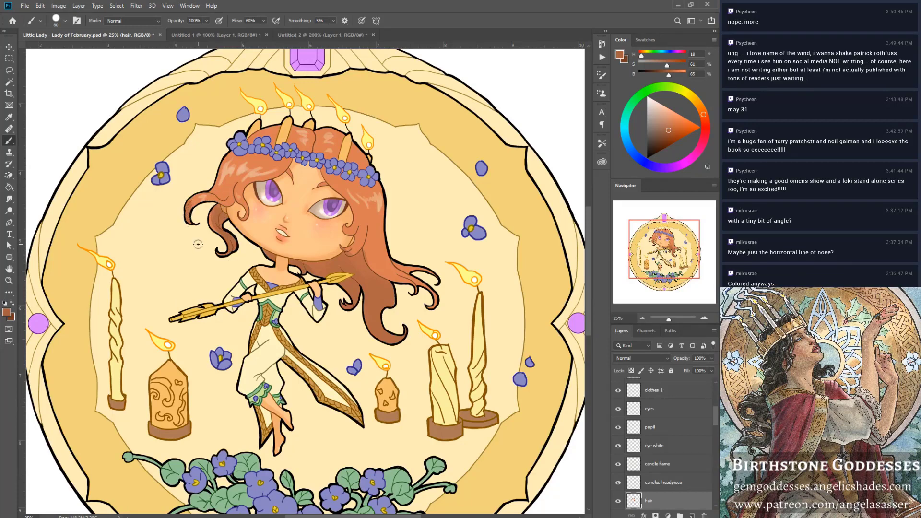
Deepen the shadow on the curl beside the right cheek and the hanging lock below with a 50 px brush.
key(bracketleft)
key(bracketleft)
key(bracketleft)
drag(344, 247, 353, 252)
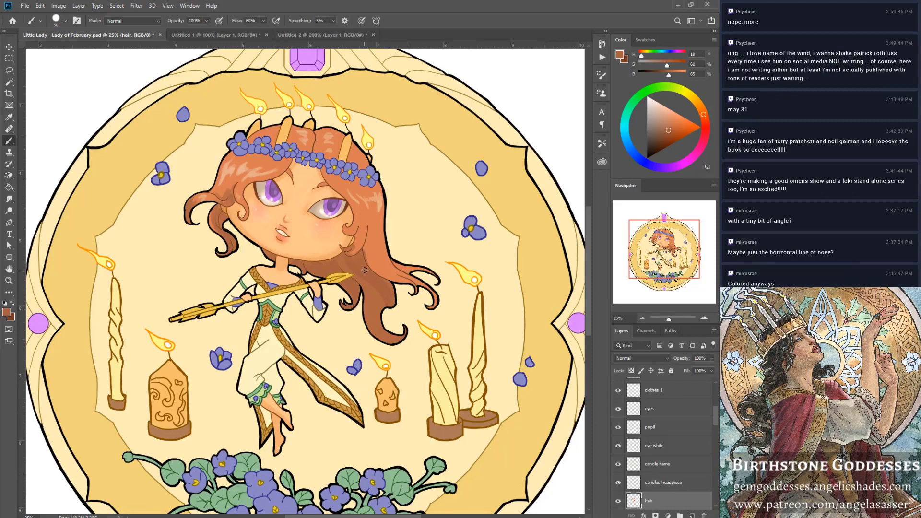
mouse_move(372, 314)
mouse_down()
mouse_move(373, 325)
mouse_move(373, 291)
mouse_up()
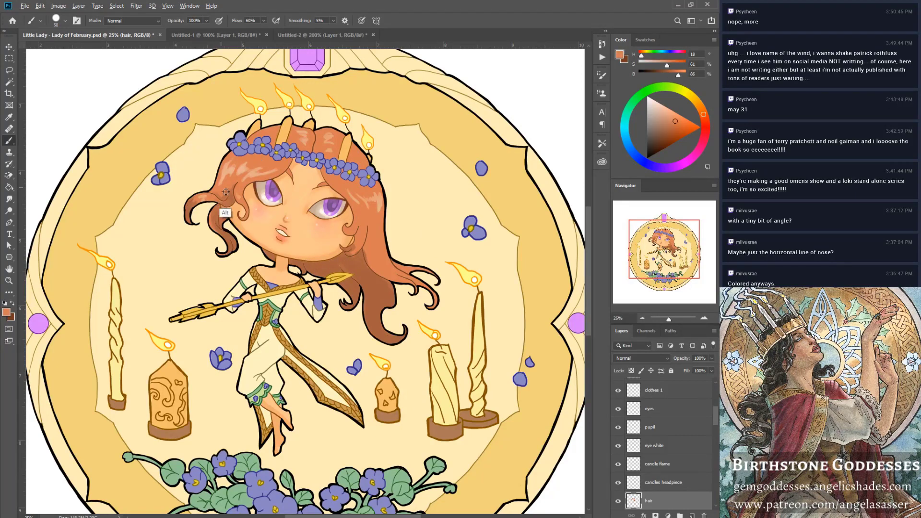
Refine the lower lock and the right cheek curl, alternating the sampled base orange (B 86) and shadow brown (B 65).
alt+click(224, 211)
drag(365, 299, 376, 340)
alt+click(370, 332)
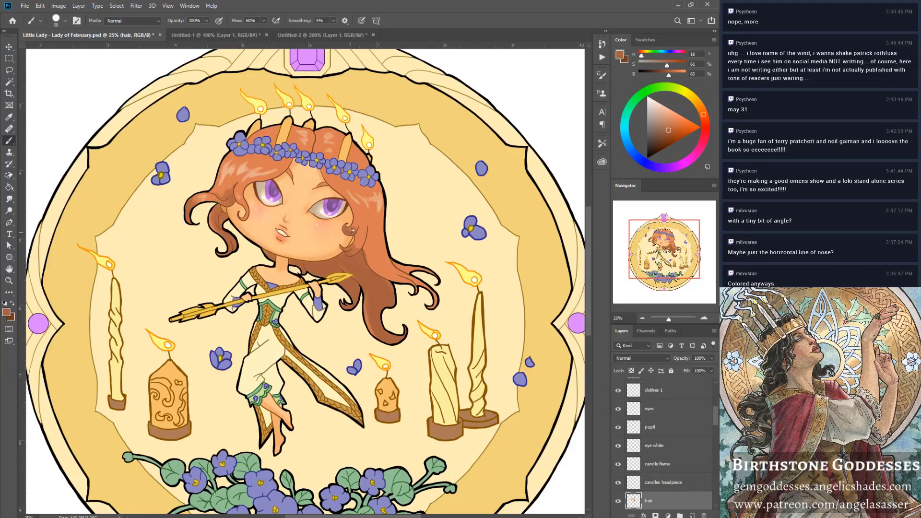
drag(357, 240, 361, 243)
alt+click(361, 244)
mouse_move(346, 223)
mouse_down()
mouse_move(355, 224)
mouse_move(350, 231)
mouse_up()
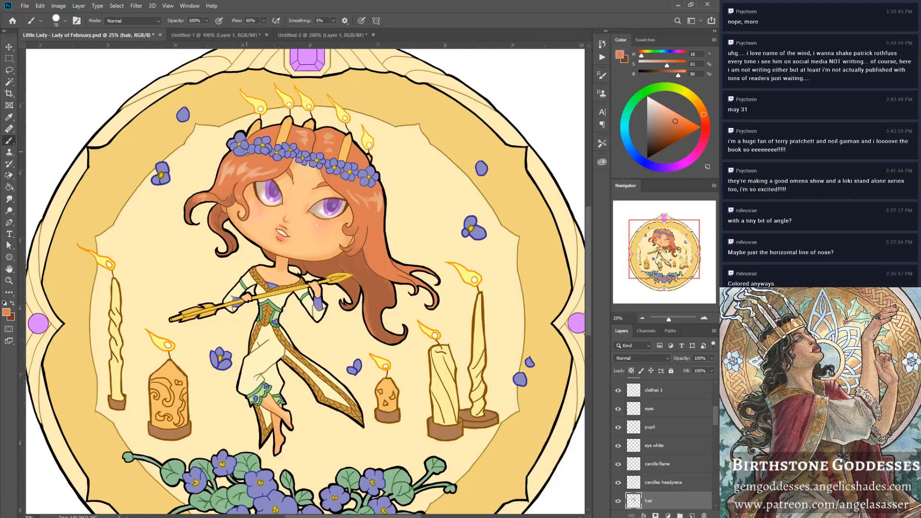
Paint mid-tone strands in H 18, S 61, B 73 along the right side and flowing ends, reducing the brush to 35 px.
alt+click(231, 223)
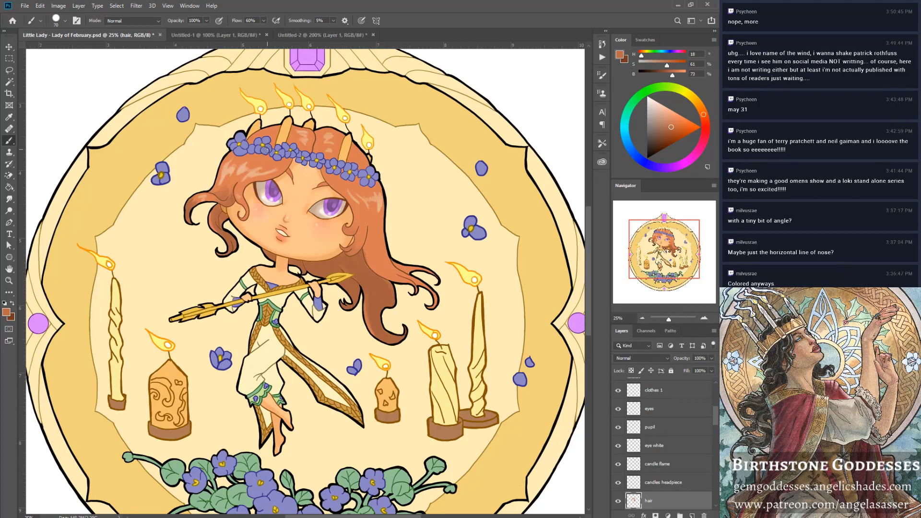
mouse_move(355, 232)
mouse_down()
mouse_move(358, 219)
mouse_move(354, 253)
mouse_up()
drag(374, 243, 406, 287)
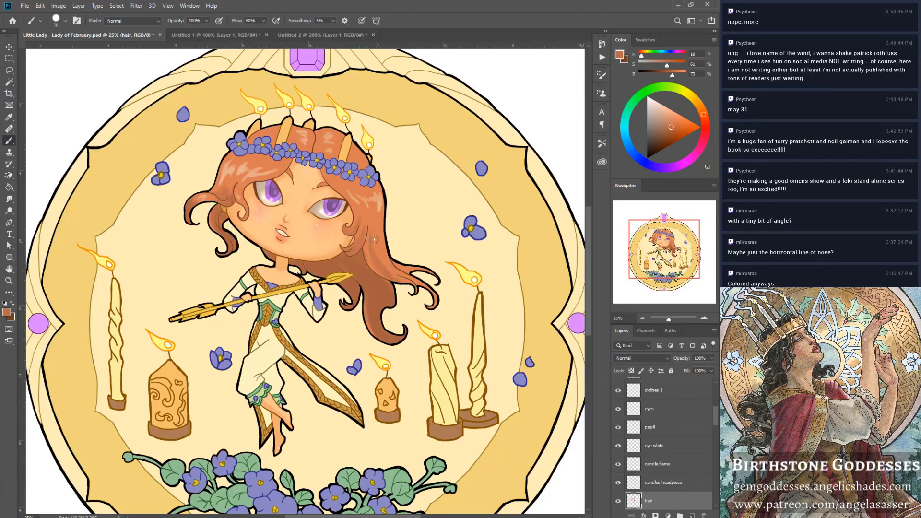
mouse_move(382, 249)
mouse_down()
mouse_move(395, 272)
mouse_move(422, 291)
mouse_move(414, 314)
mouse_move(396, 254)
mouse_move(430, 276)
mouse_move(409, 267)
mouse_up()
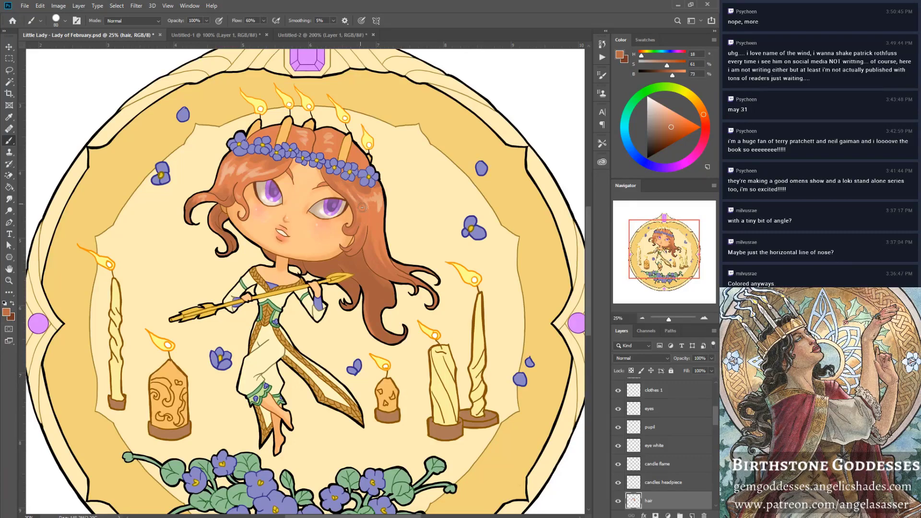
key(bracketleft)
key(bracketleft)
key(bracketleft)
key(bracketleft)
key(bracketleft)
key(bracketleft)
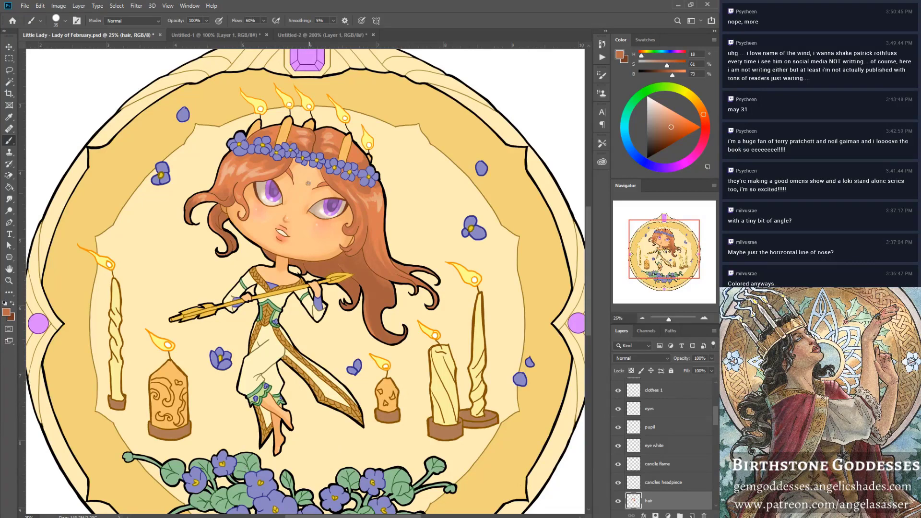
Add pale yellow highlights at H 61, S 19, B 100 to the hair, starting from the sampled candle flame colour.
alt+click(254, 102)
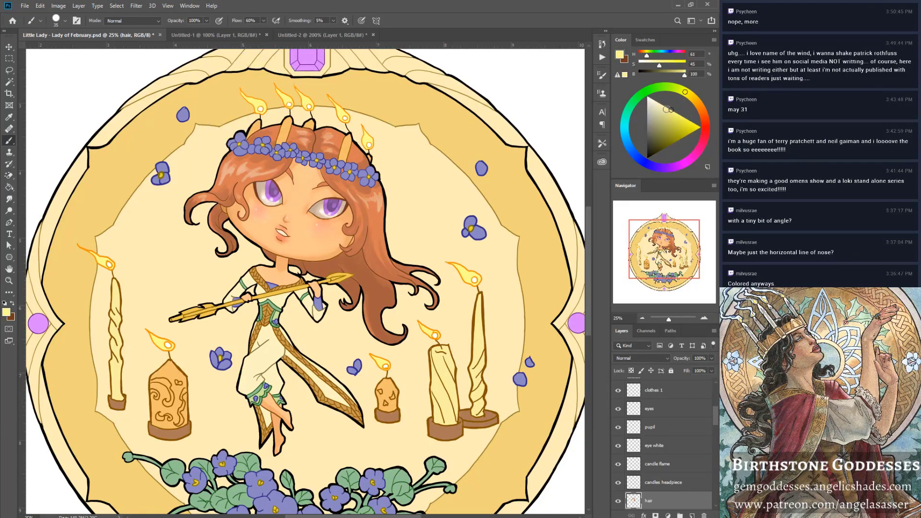
click(657, 102)
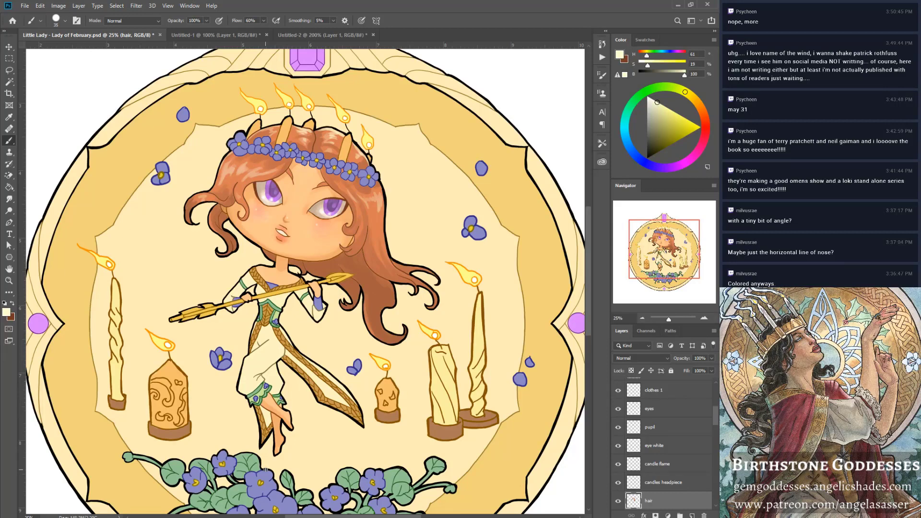
Shade the crown candles on the candles headpiece layer in ochre at H 37, S 59, B 76, with the selection edges hidden.
click(659, 484)
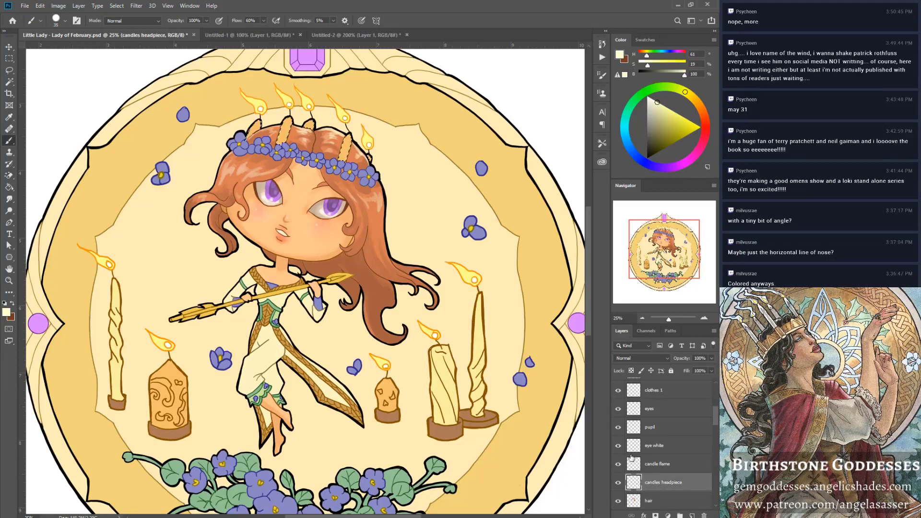
key(ctrl+semicolon)
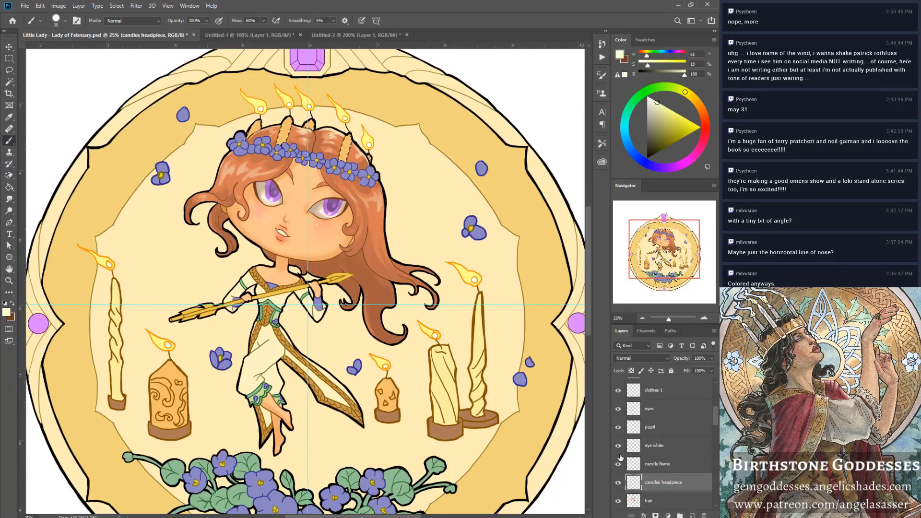
key(ctrl+semicolon)
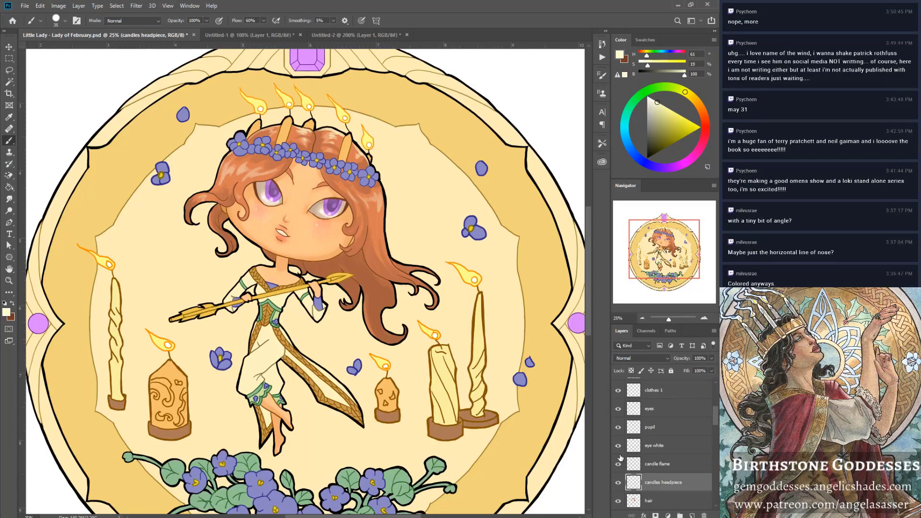
alt+click(212, 315)
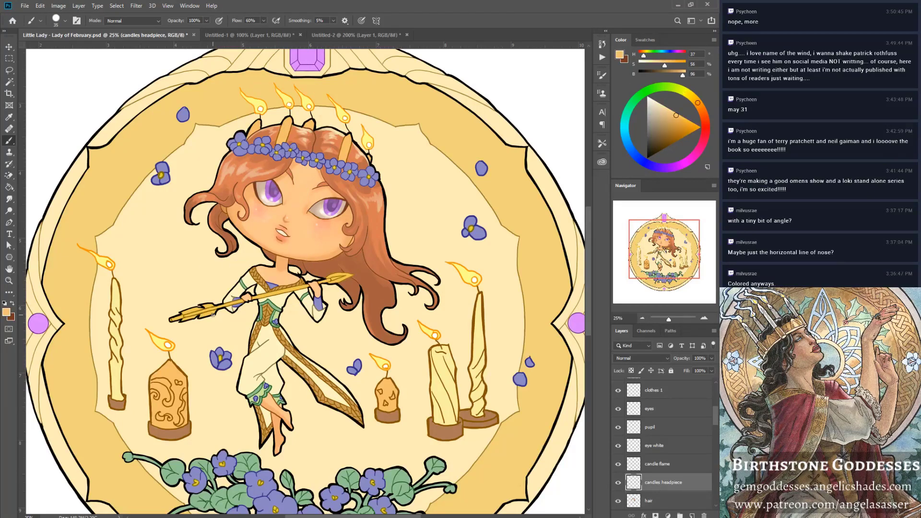
click(671, 126)
mouse_move(284, 132)
mouse_down()
mouse_move(281, 140)
mouse_move(286, 124)
mouse_move(280, 142)
mouse_move(289, 120)
mouse_up()
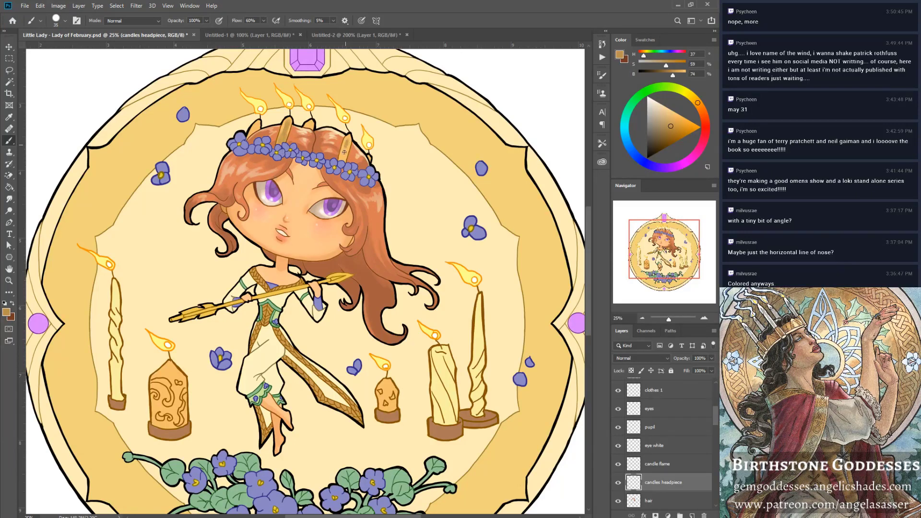
drag(341, 159, 349, 139)
mouse_move(308, 124)
mouse_down()
mouse_move(252, 134)
mouse_move(257, 125)
mouse_up()
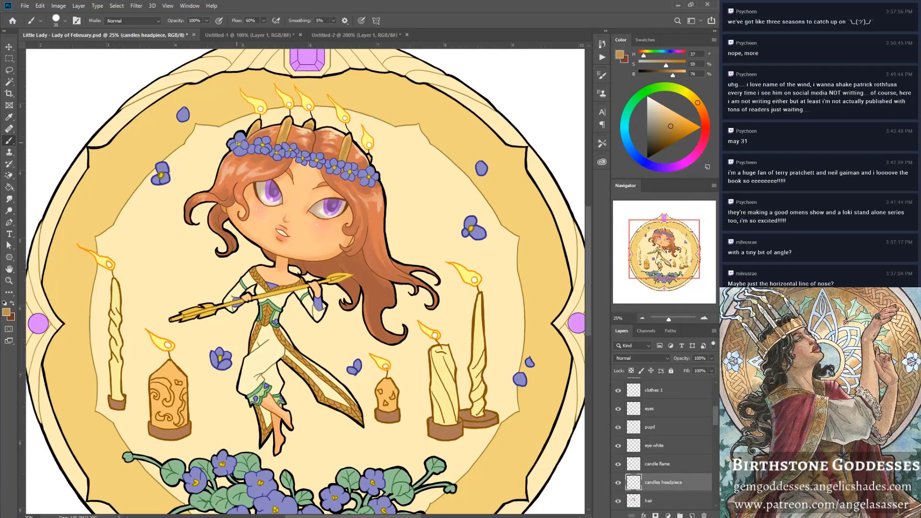
drag(246, 132, 259, 130)
Paint light yellow highlights at H 61, S 45, B 100 on the crown candles with a smaller brush.
key(super)
key(super)
alt+click(282, 128)
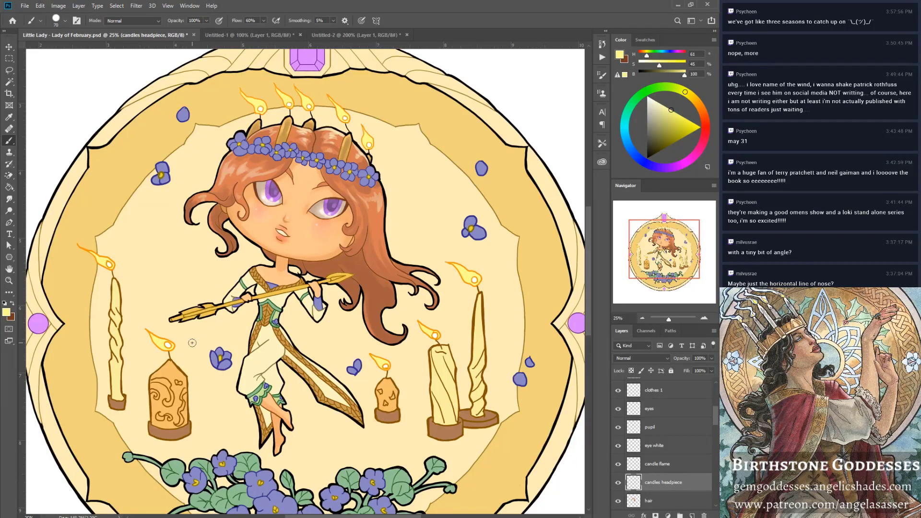
key(bracketleft)
key(bracketleft)
key(bracketleft)
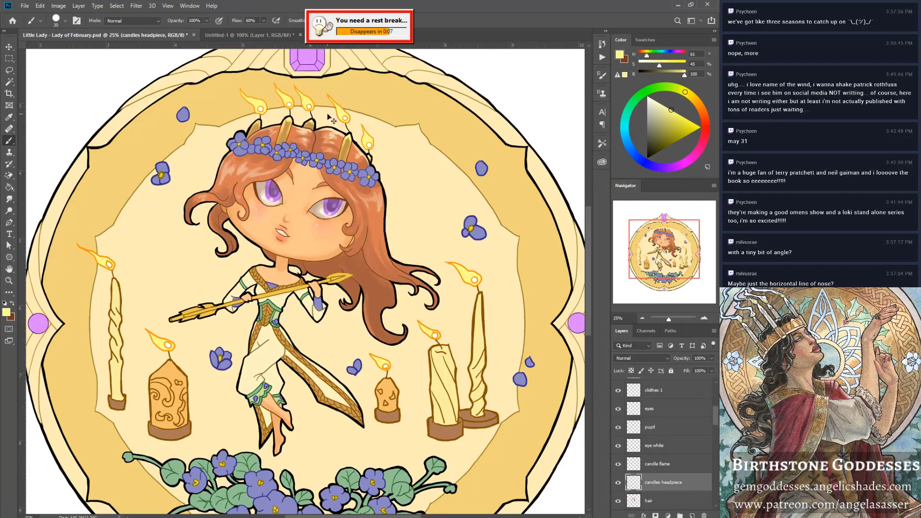
Save the illustration and skip the rest break.
key(ctrl+s)
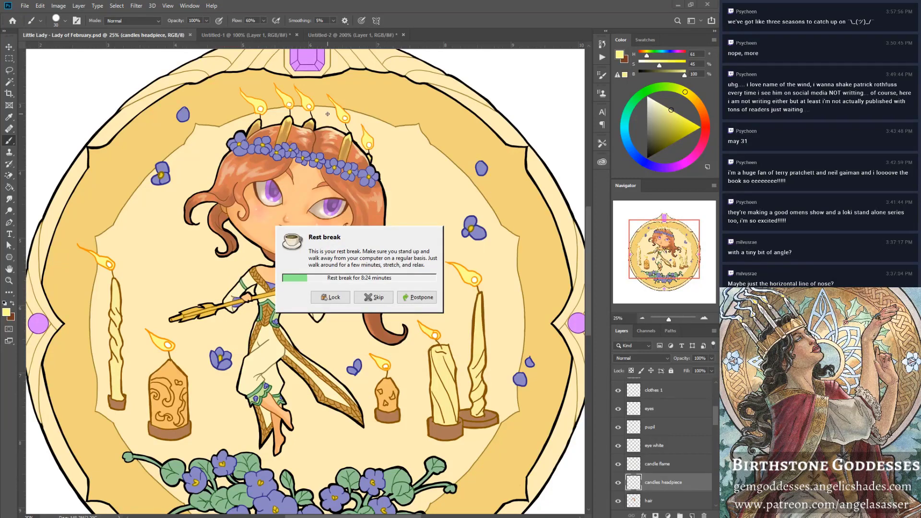
click(366, 294)
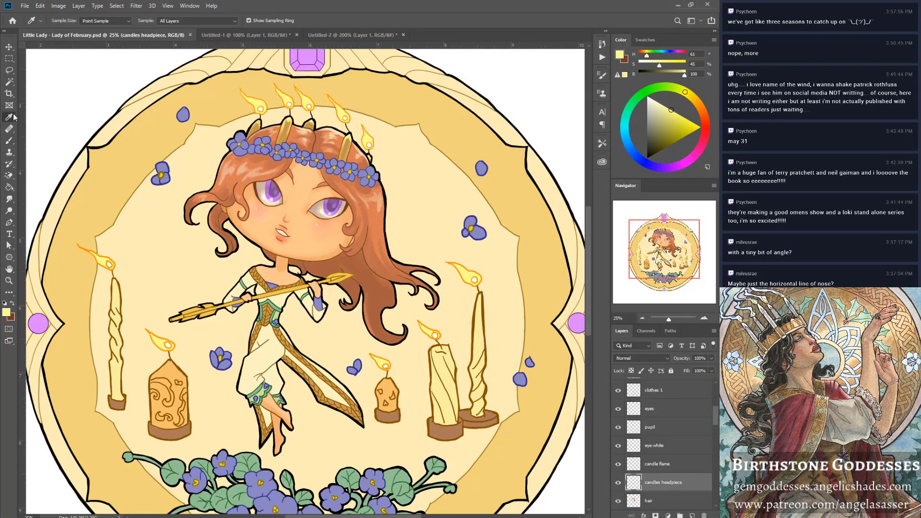
Sample reddish brown at H 18, S 61, B 65 from the lower hair, load the hair layer's selection on that layer, and clear the visible selection outline.
key(alt)
alt+click(371, 298)
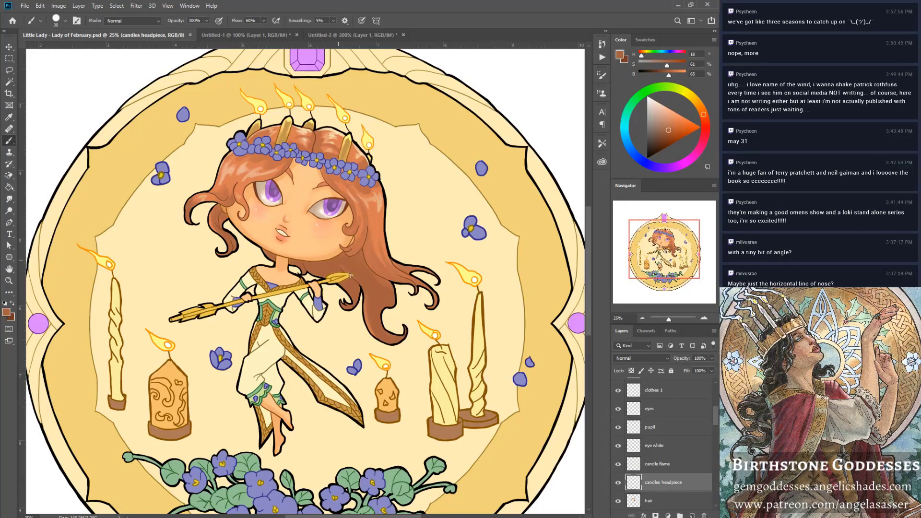
click(370, 320)
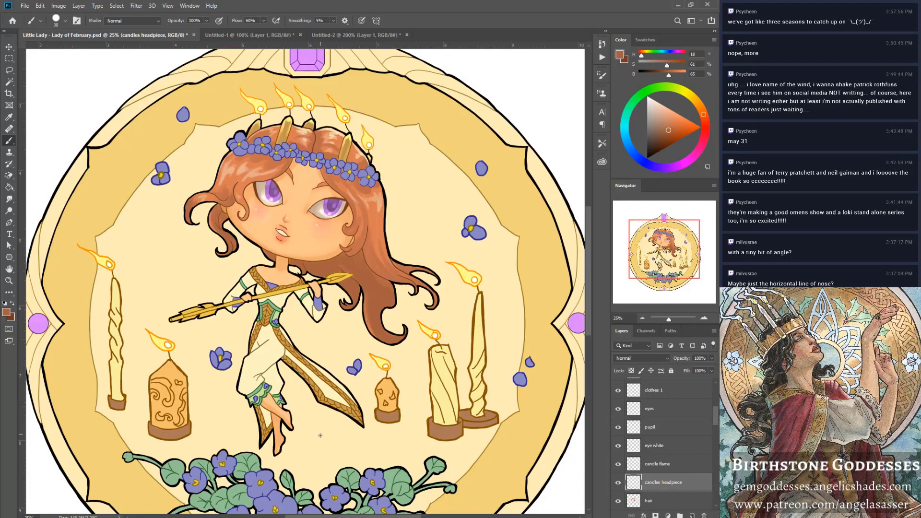
ctrl+click(634, 500)
click(652, 501)
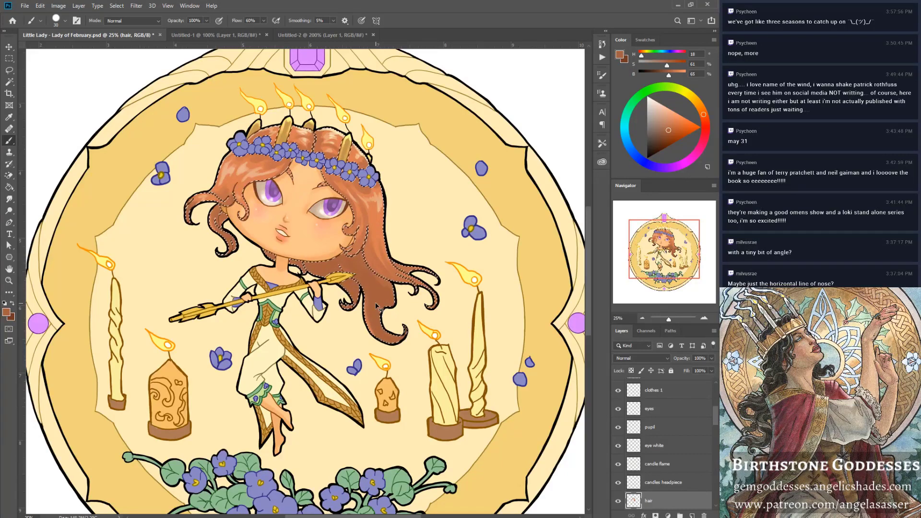
key(ctrl+d)
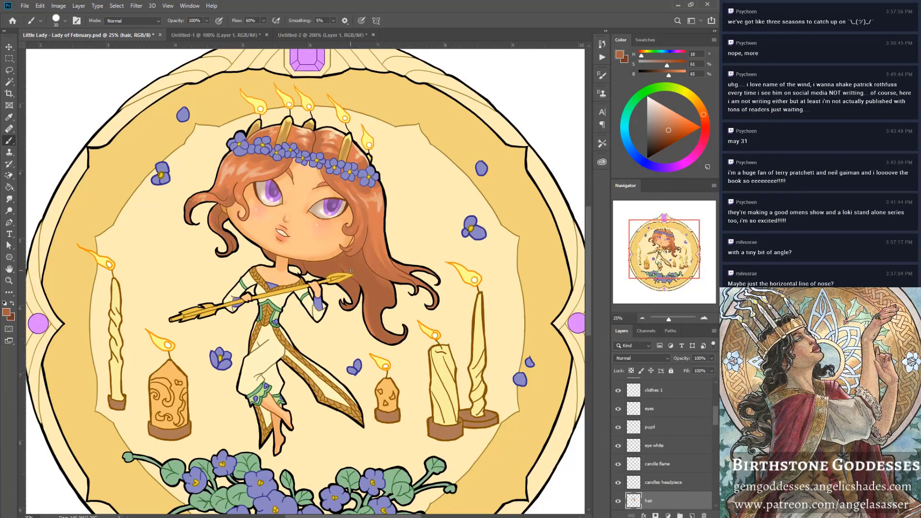
Apply a Hue/Saturation adjustment to the hair layer with saturation +6 and lightness +7, comparing it with the original.
drag(364, 309, 365, 298)
click(58, 5)
mouse_move(99, 22)
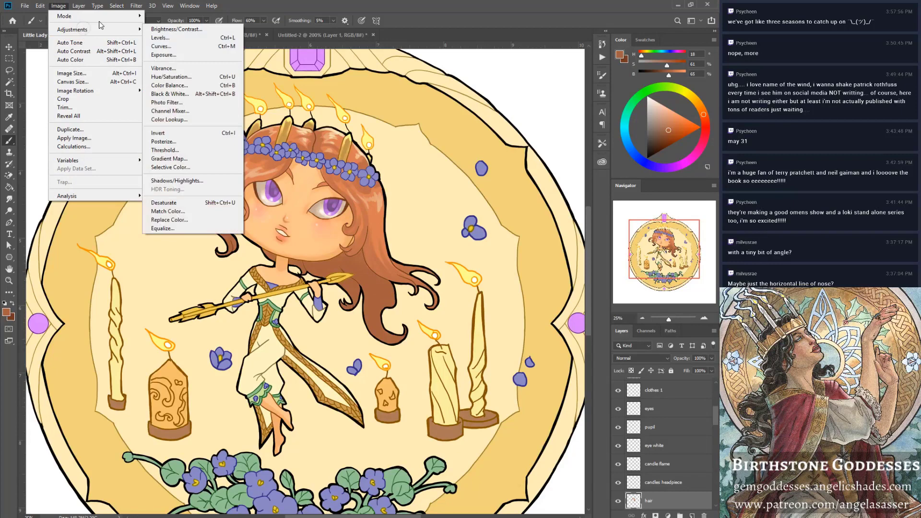
click(171, 77)
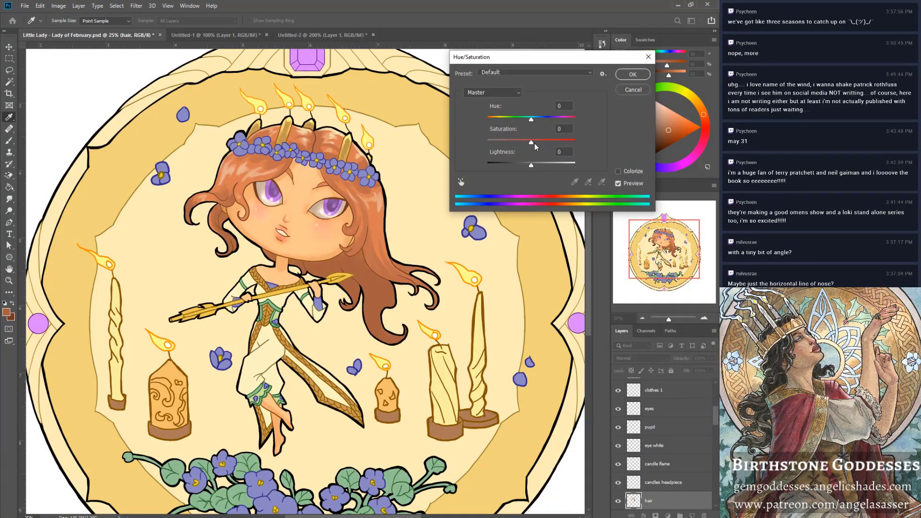
drag(531, 143, 535, 167)
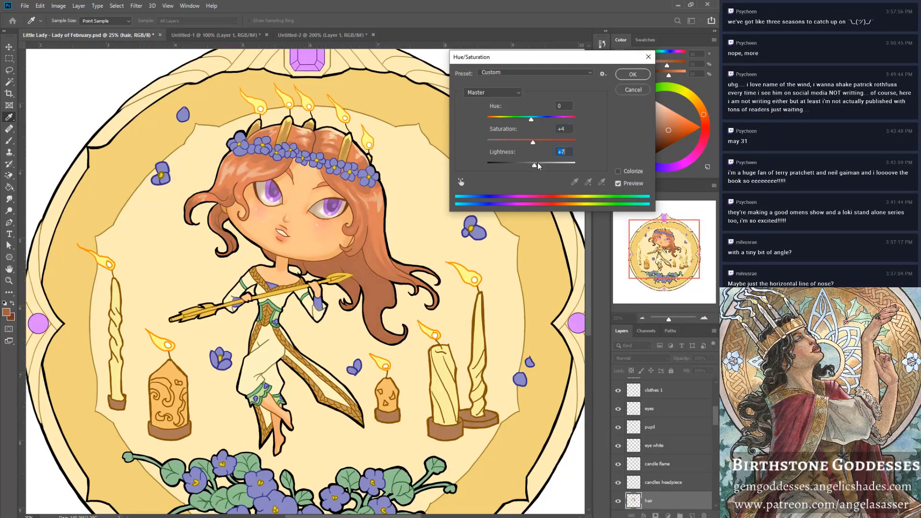
click(624, 186)
click(625, 187)
drag(533, 143, 534, 144)
click(626, 187)
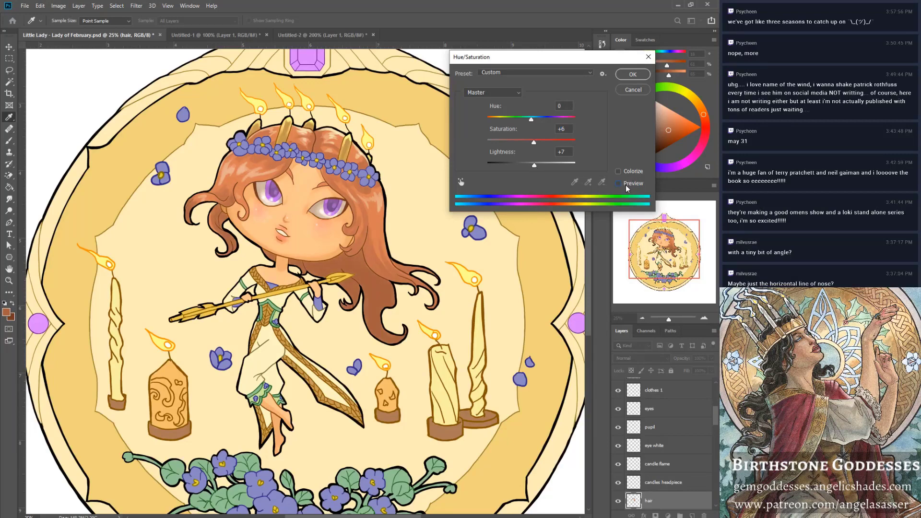
click(626, 187)
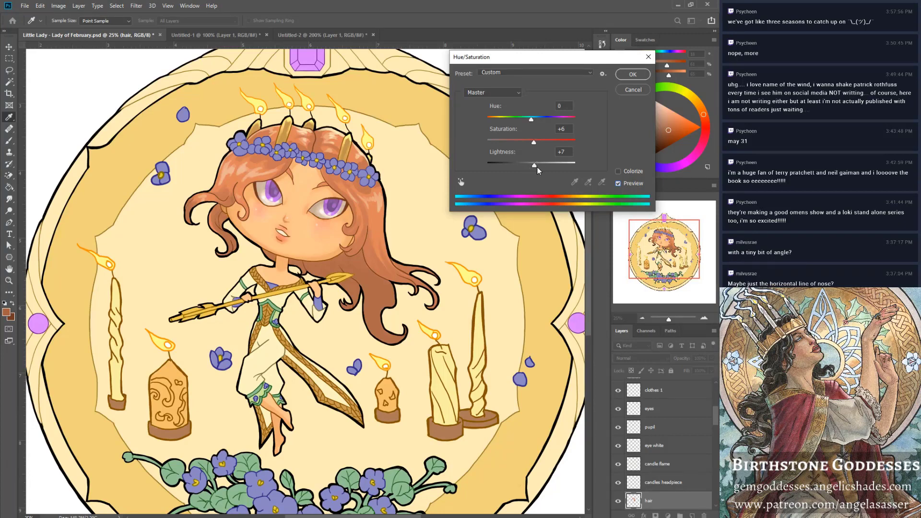
Reduce the hair adjustment's lightness to +1, apply it and save the document.
drag(538, 170, 533, 169)
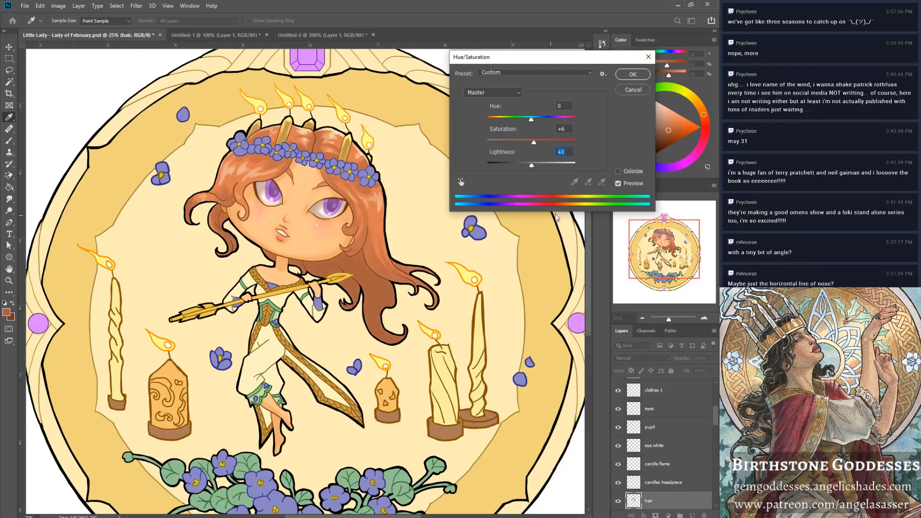
click(628, 184)
click(628, 185)
click(633, 75)
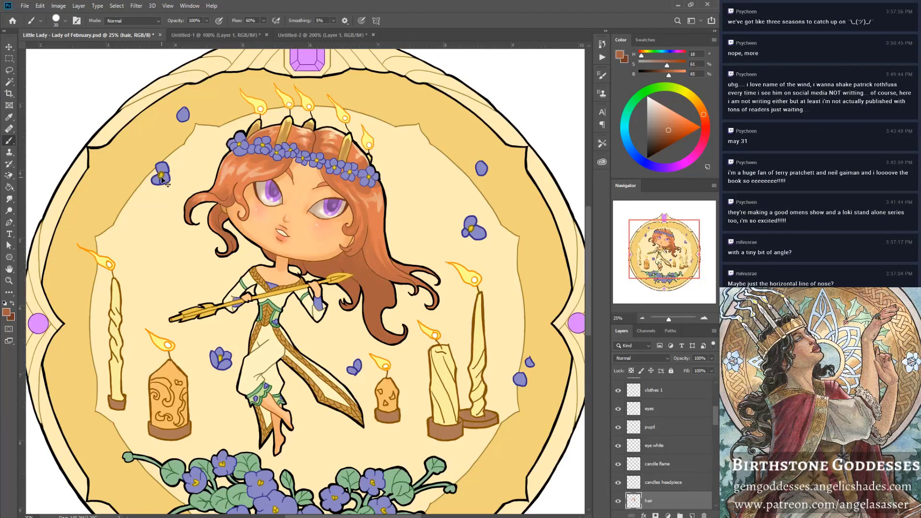
key(ctrl+s)
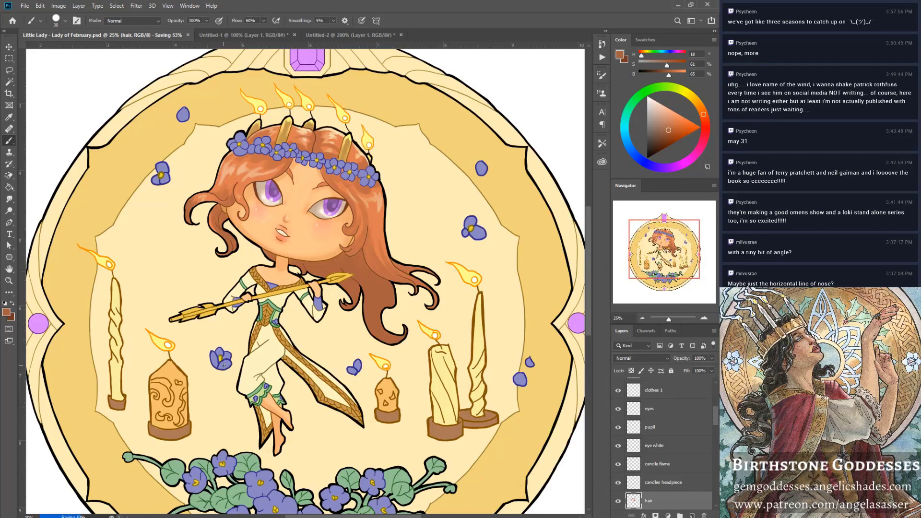
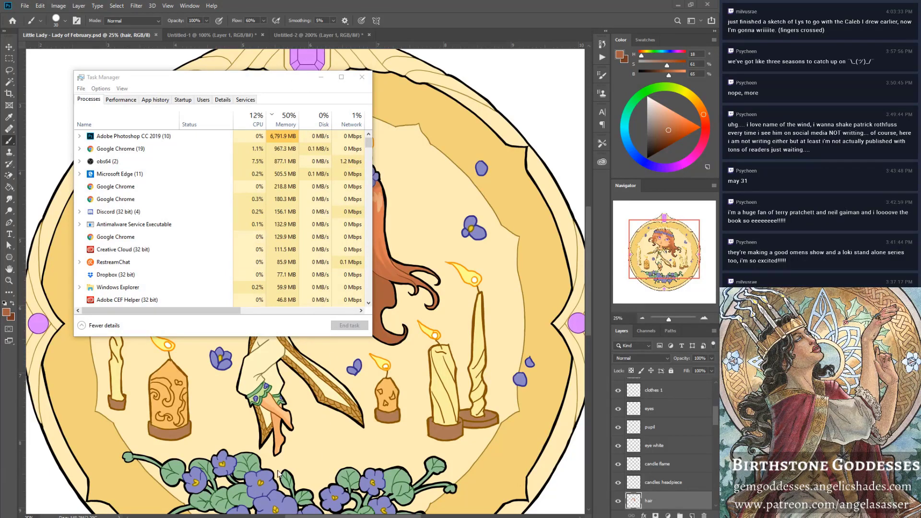
key(alt+Tab)
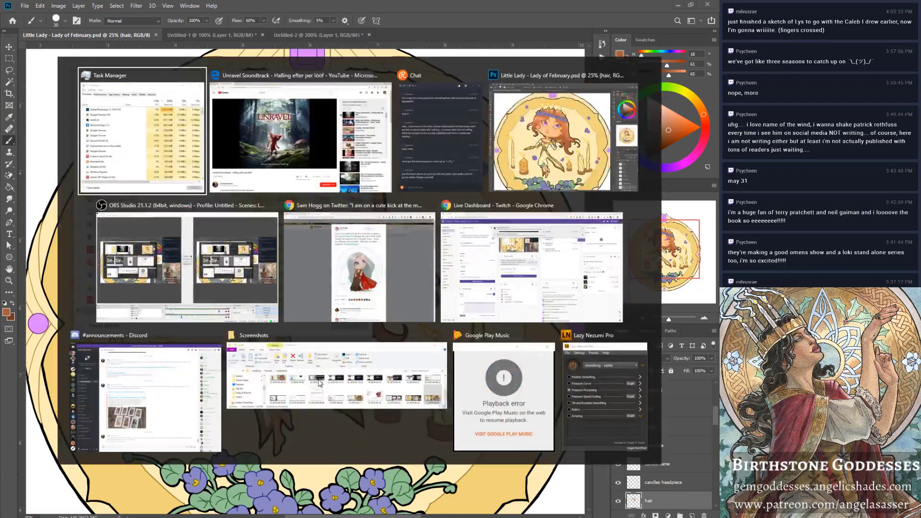
key(alt+Tab)
key(alt+Tab)
key(alt+Tab)
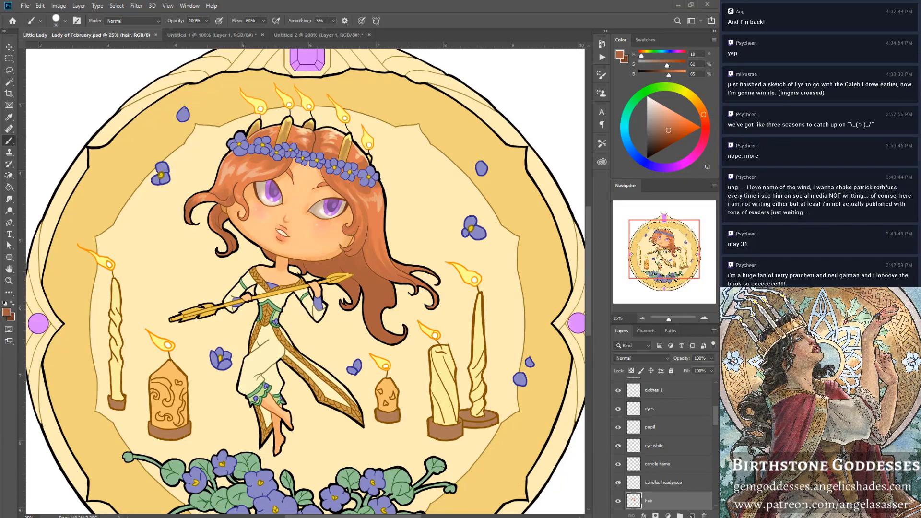
Switch to Google Play Music in Chrome, dismiss the playback notice, resume "Eastern Thought" and return to Photoshop.
key(alt+Tab)
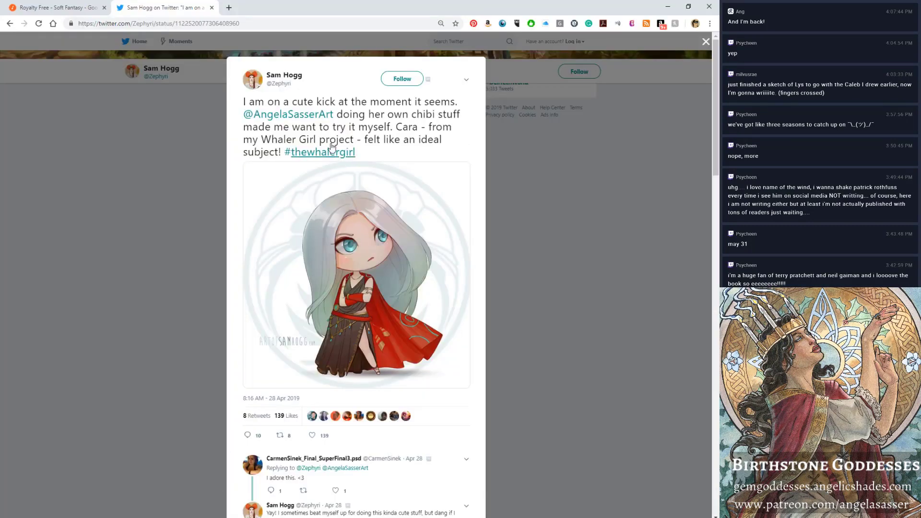
click(79, 4)
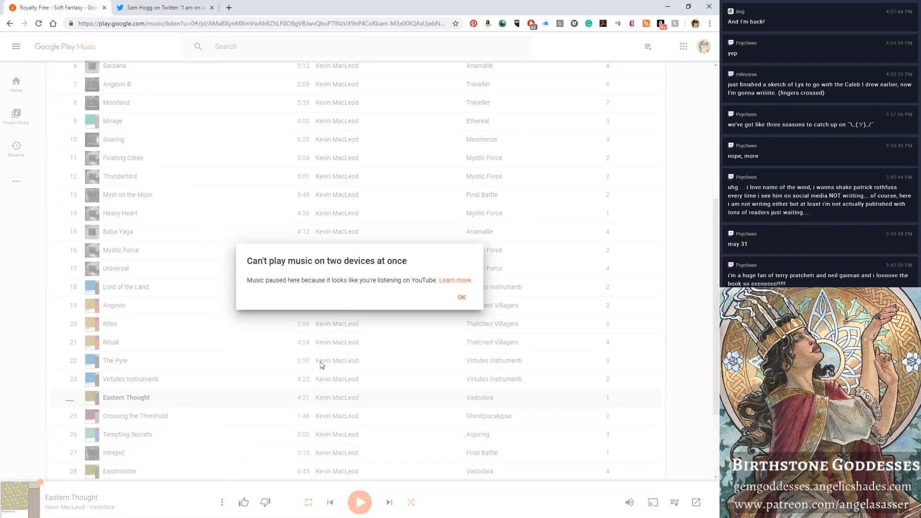
click(456, 302)
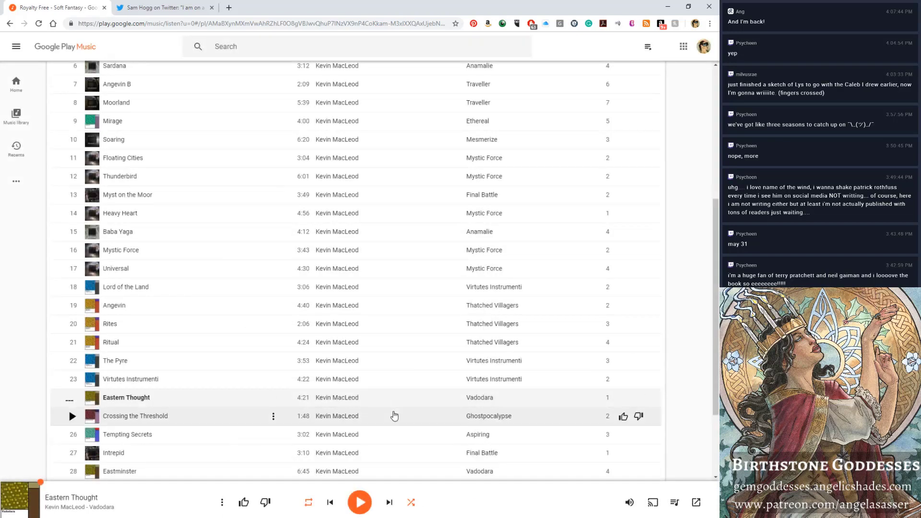
click(364, 505)
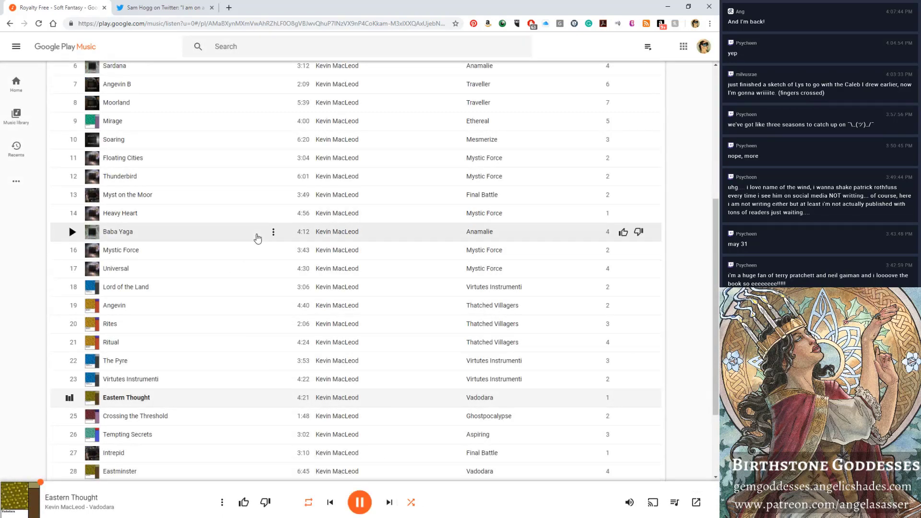
click(157, 9)
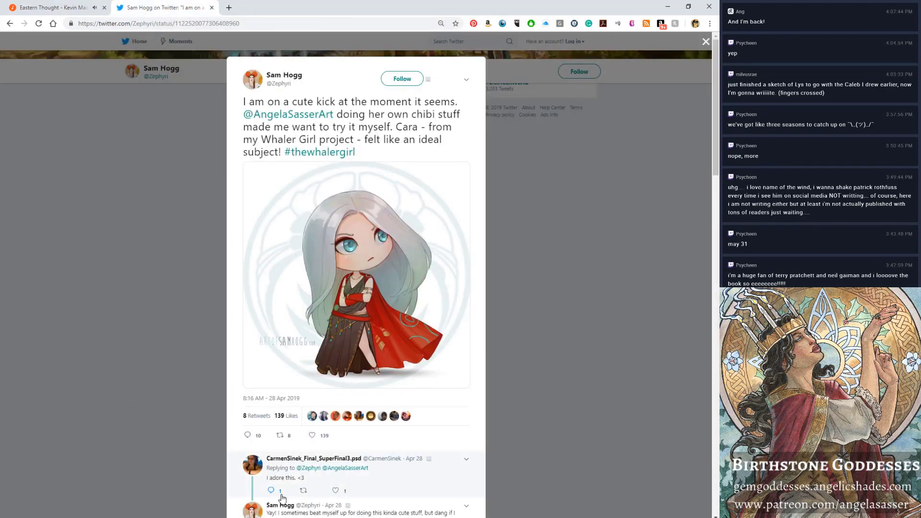
key(alt+Tab)
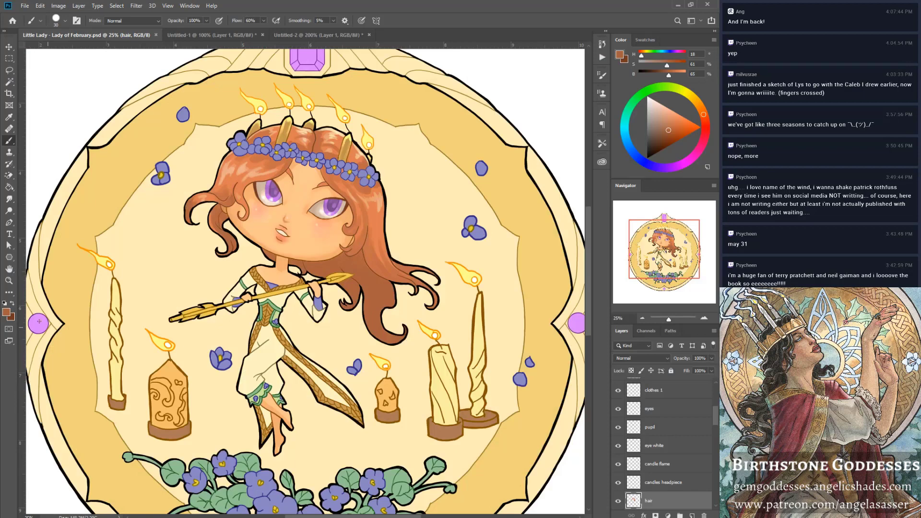
click(9, 281)
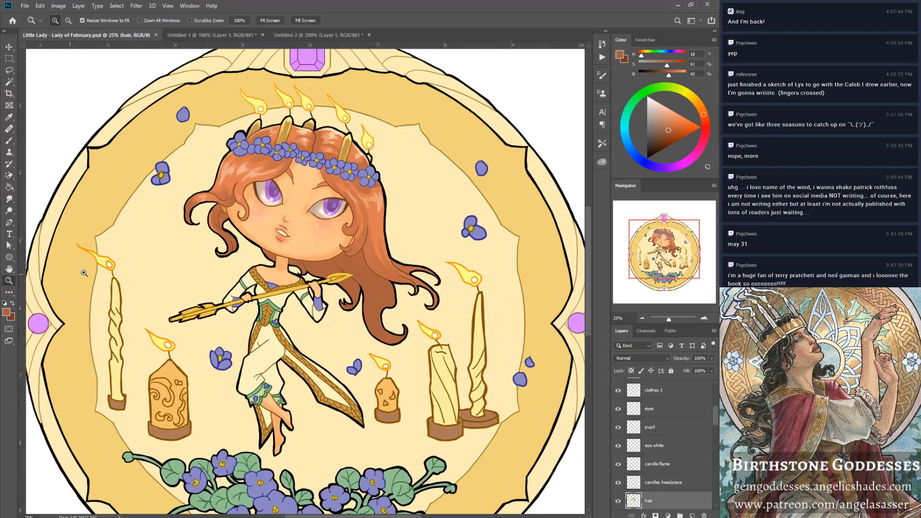
click(9, 140)
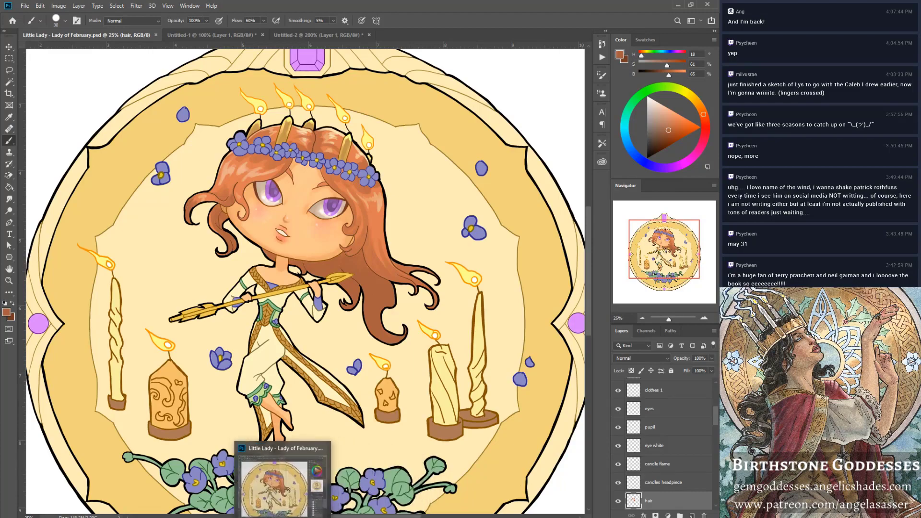
Open Firefox and move its window to the other display, leaving the Photoshop illustration in view.
mouse_move(364, 517)
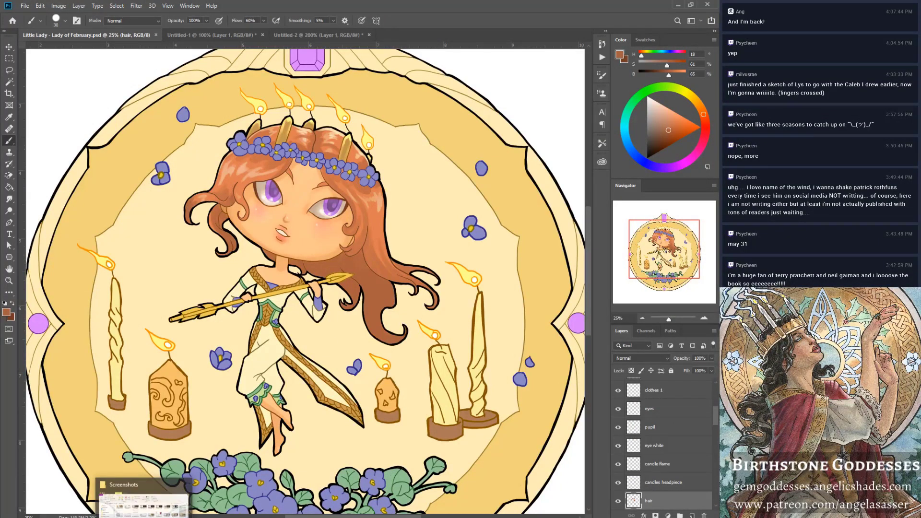
mouse_move(144, 517)
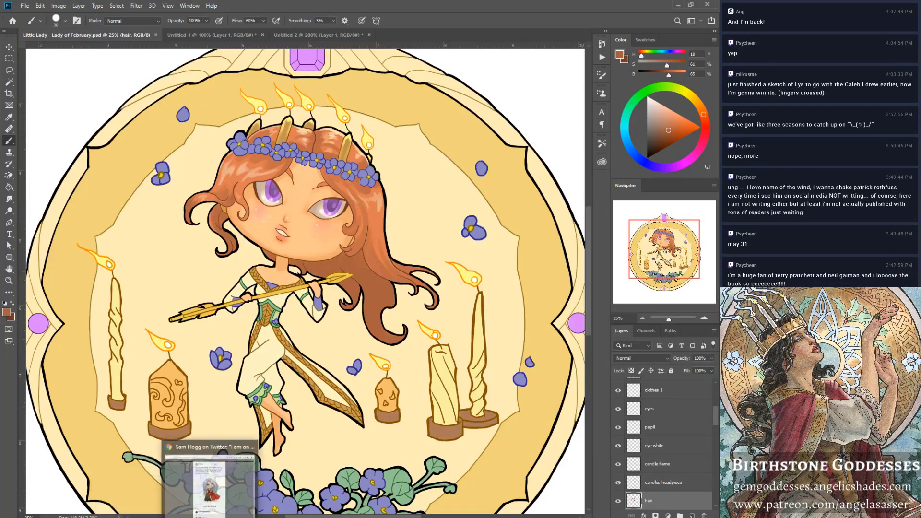
mouse_move(172, 517)
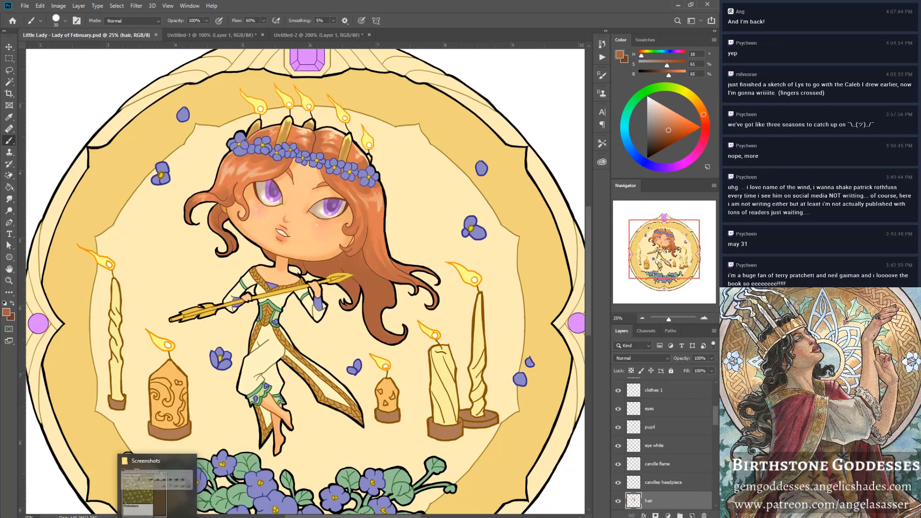
click(217, 517)
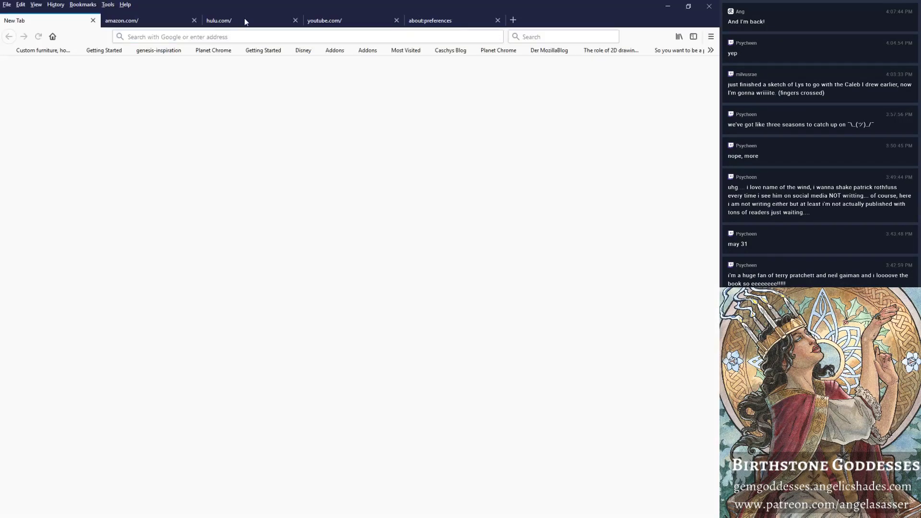
drag(244, 18, 672, 134)
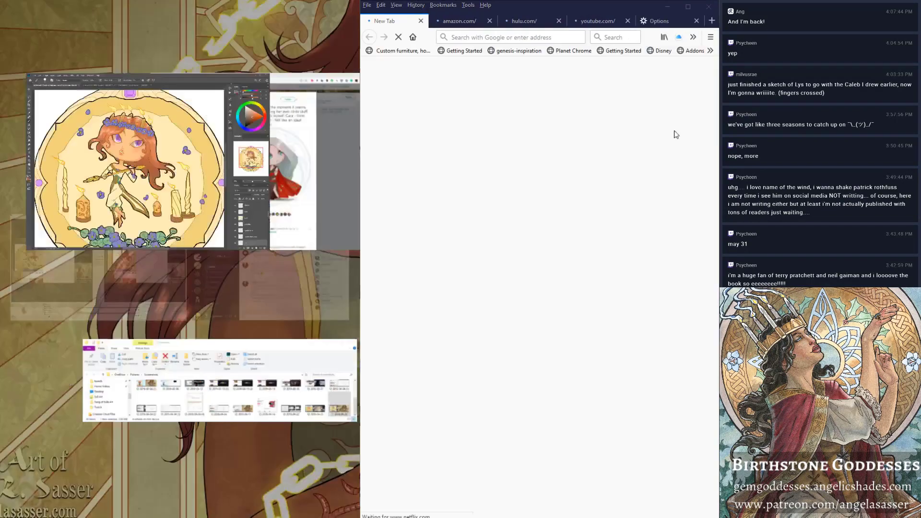
click(462, 88)
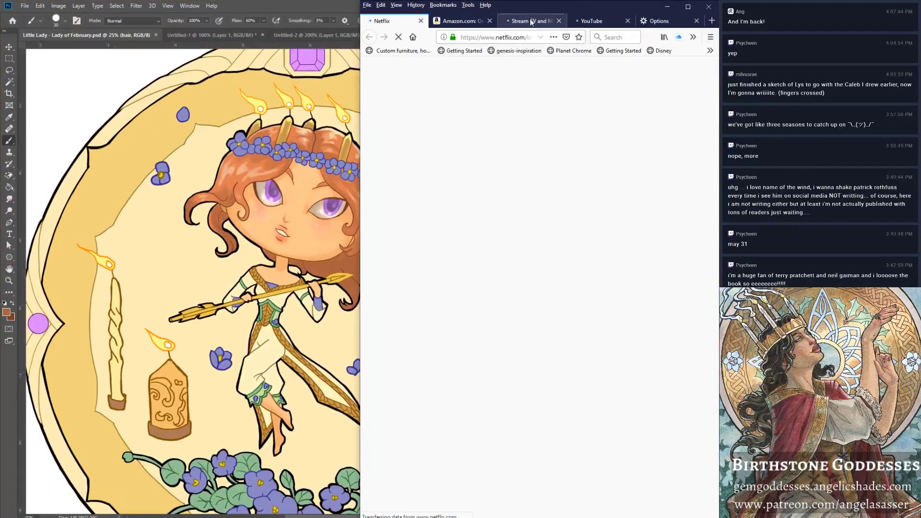
drag(530, 18, 893, 19)
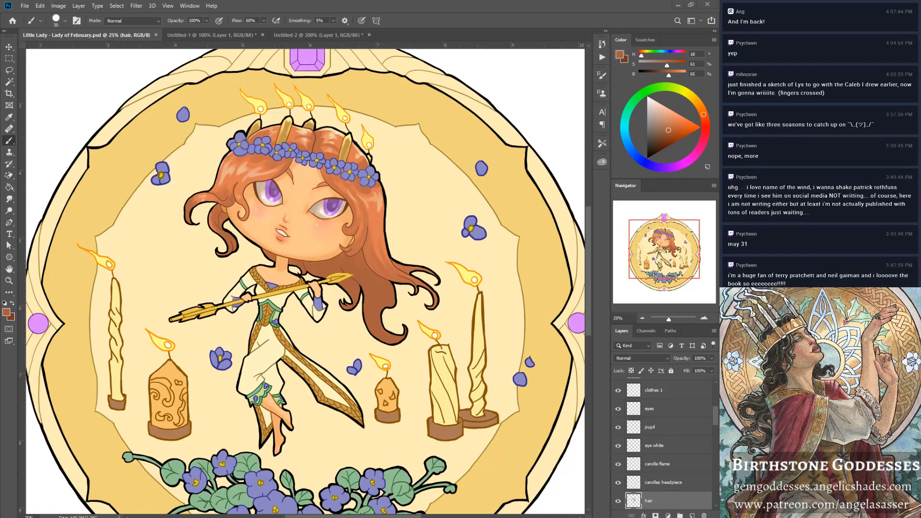
key(alt+Tab)
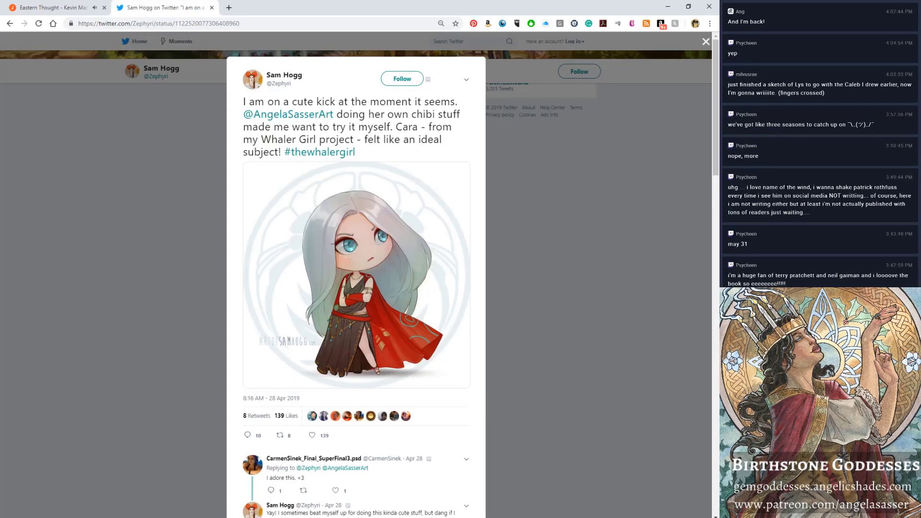
key(alt+Tab)
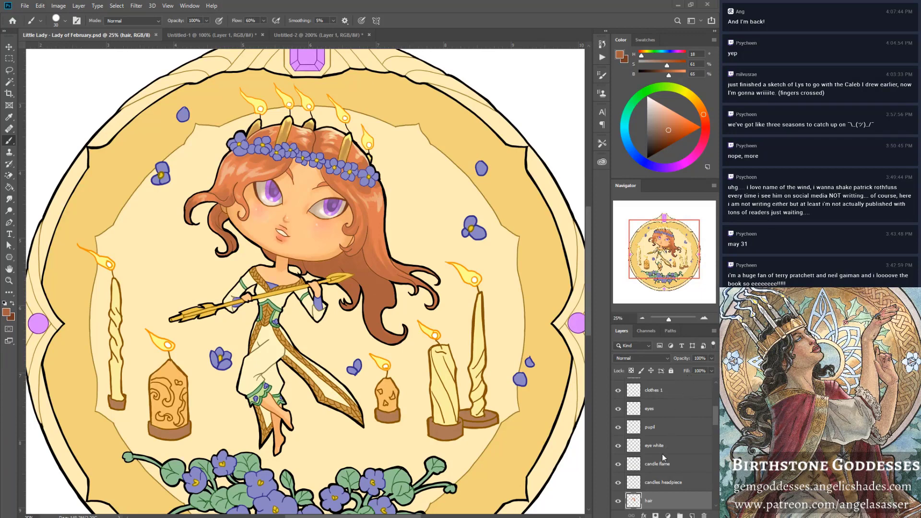
ctrl+click(634, 502)
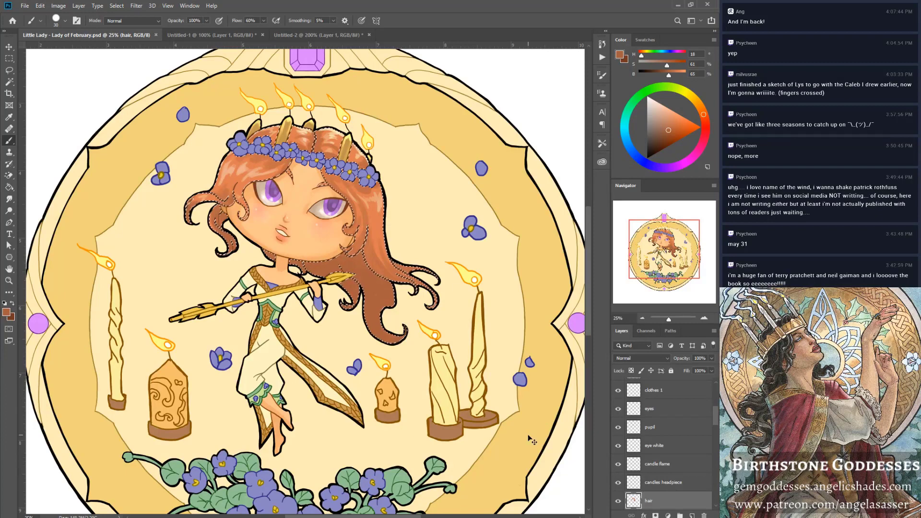
key(ctrl+d)
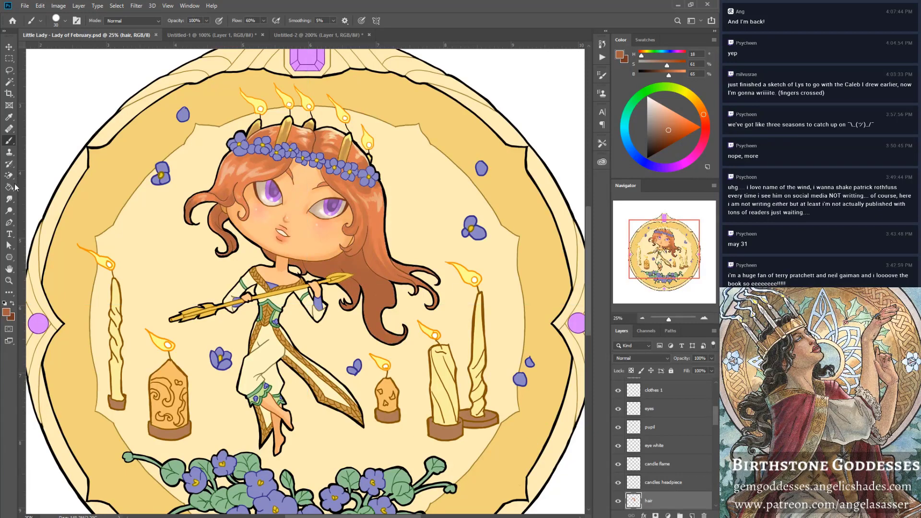
Blend sampled orange tones into the hair just below the flower crown on the Lady's head.
alt+click(327, 145)
click(338, 152)
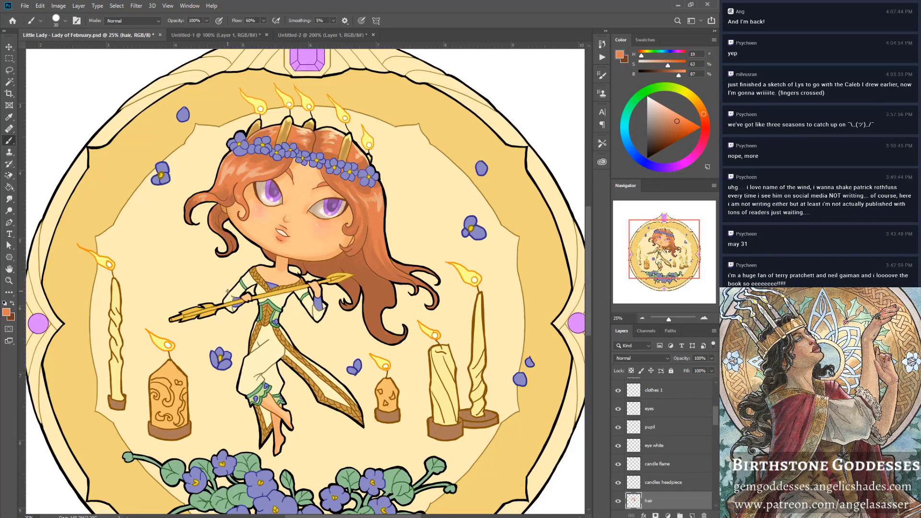
alt+click(348, 158)
drag(664, 249, 658, 257)
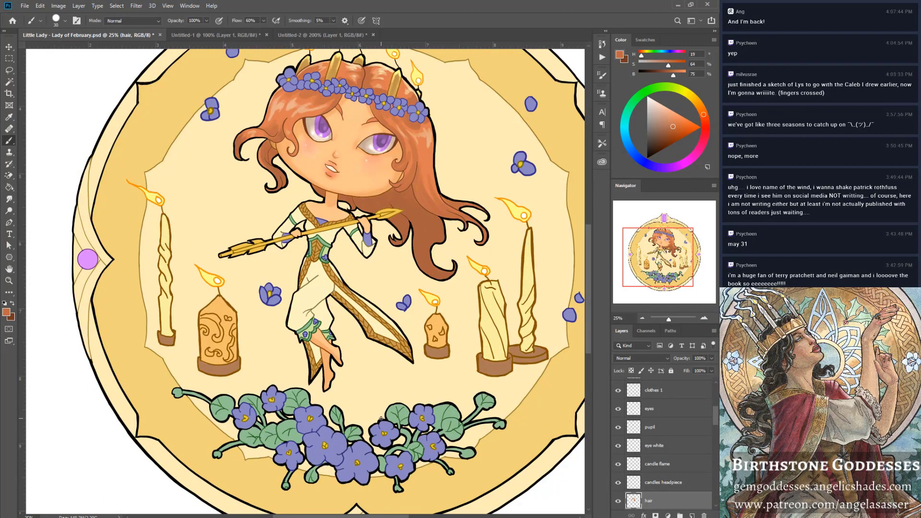
Refine the hair strands between the cheek curl and the outer hair edge, alternating sampled light and mid orange tones.
alt+click(411, 150)
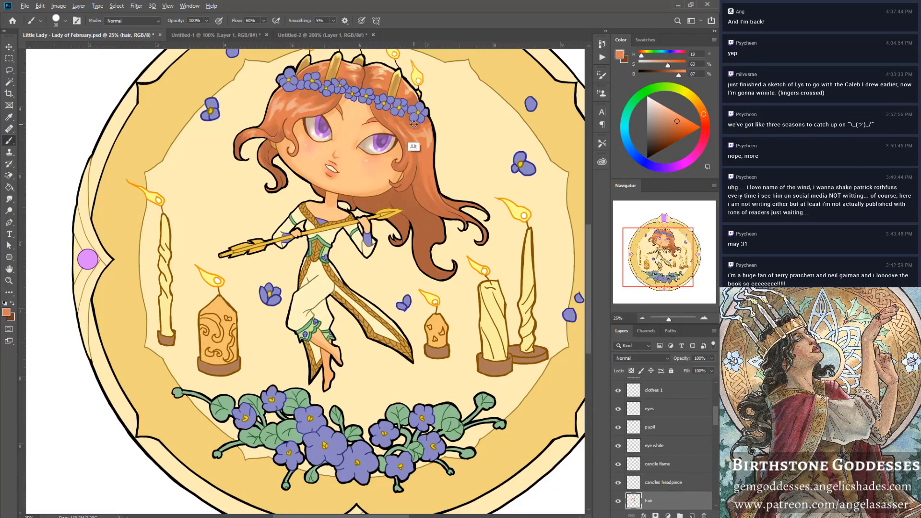
alt+click(404, 154)
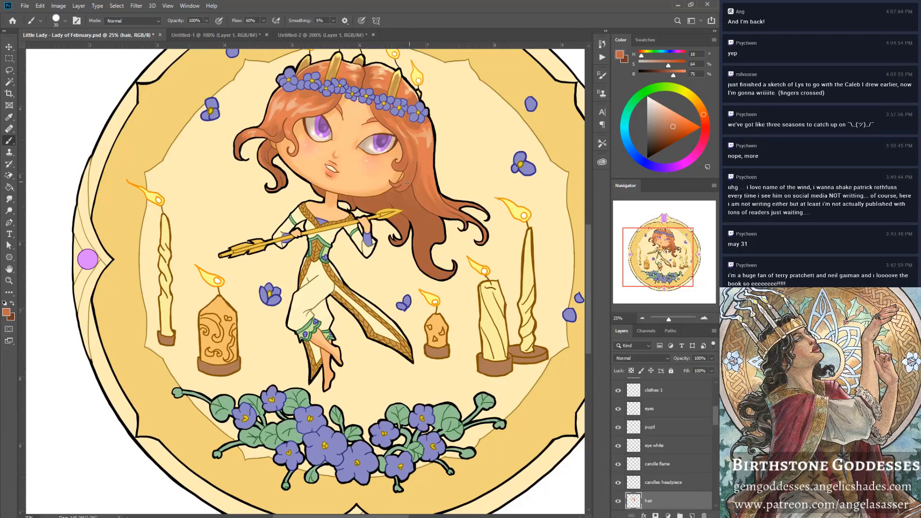
alt+click(425, 156)
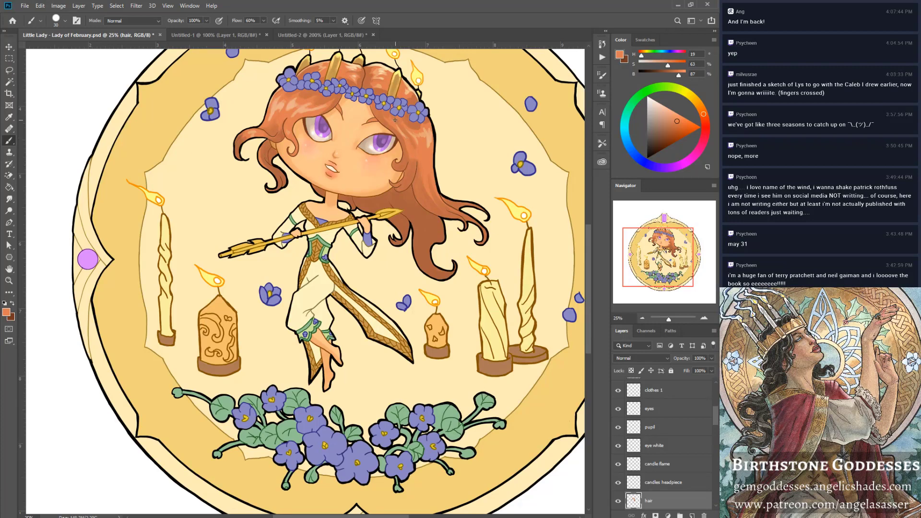
alt+click(412, 175)
alt+click(429, 178)
Select the shirt base layer that holds the dress's trailing panel and return to the Brush tool.
mouse_move(715, 415)
mouse_down()
mouse_move(713, 447)
mouse_move(704, 395)
mouse_up()
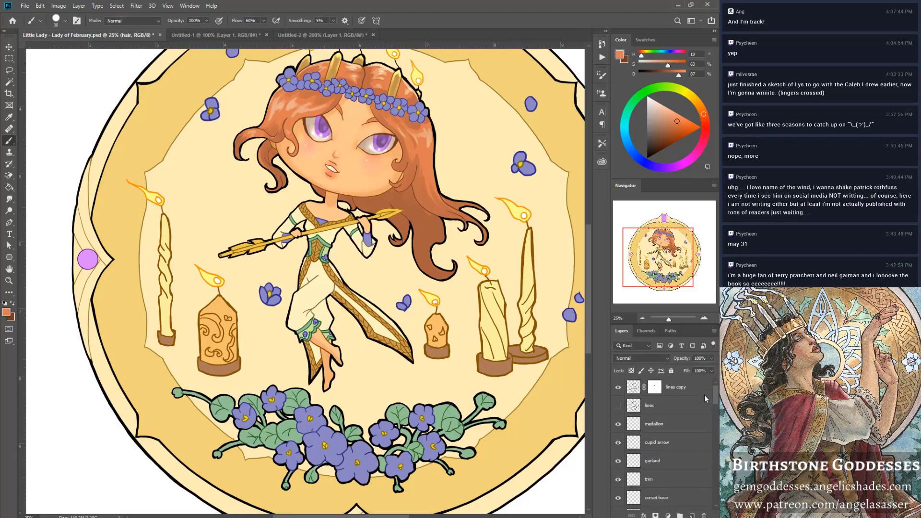
click(9, 47)
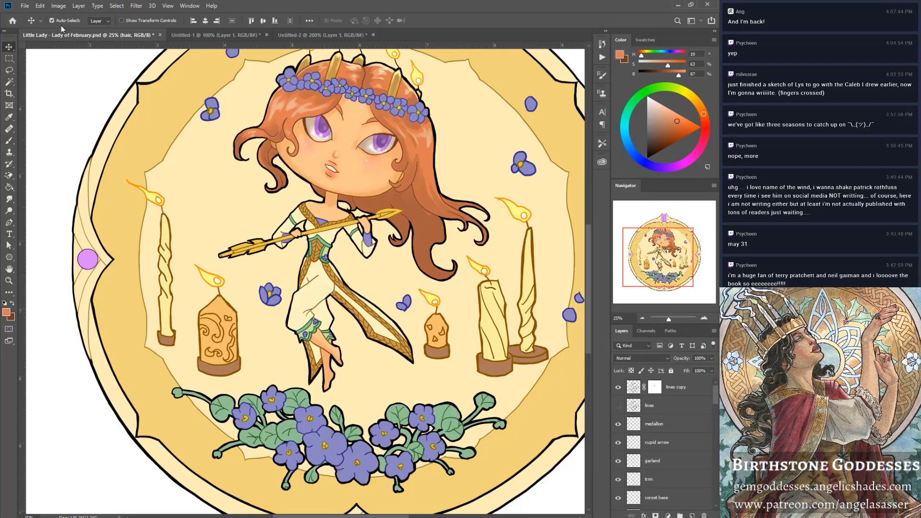
click(380, 329)
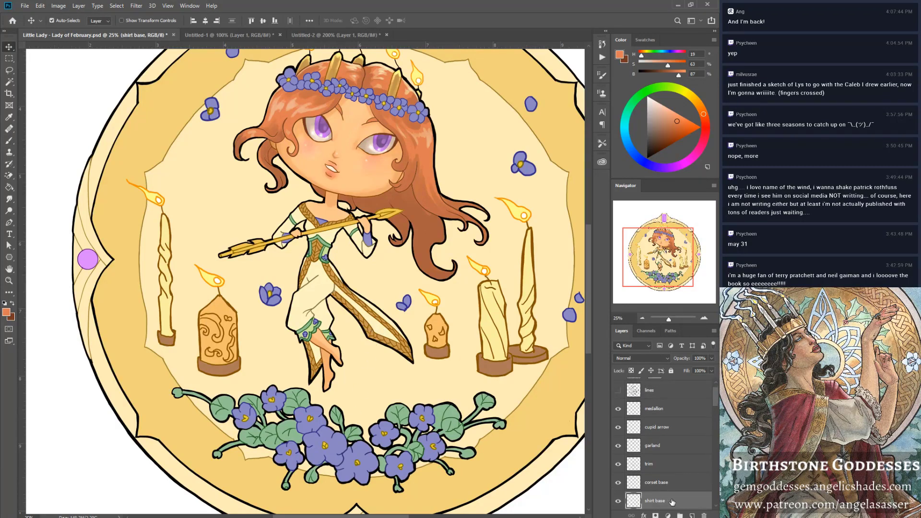
ctrl+click(634, 501)
key(h)
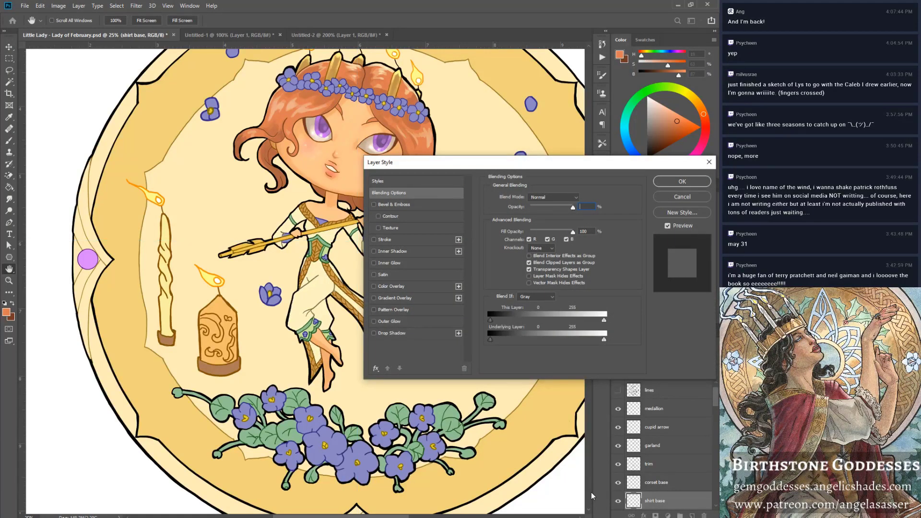
click(679, 197)
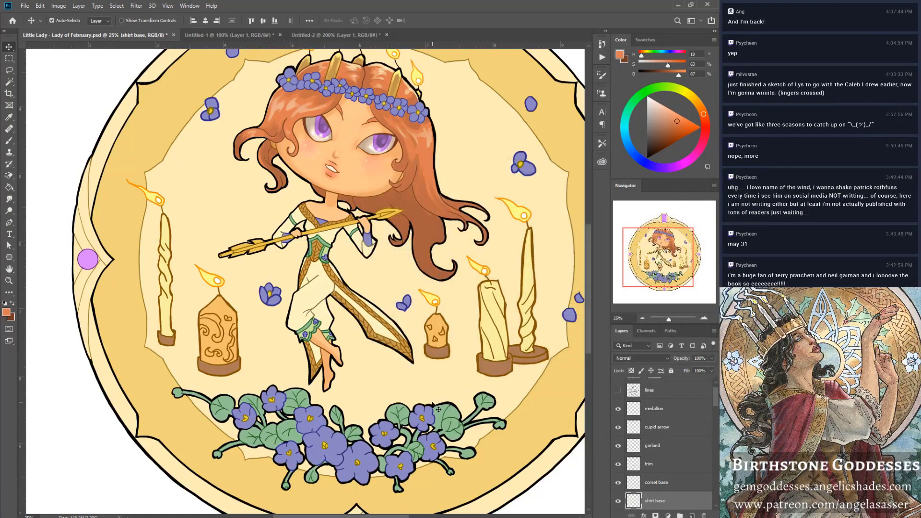
key(b)
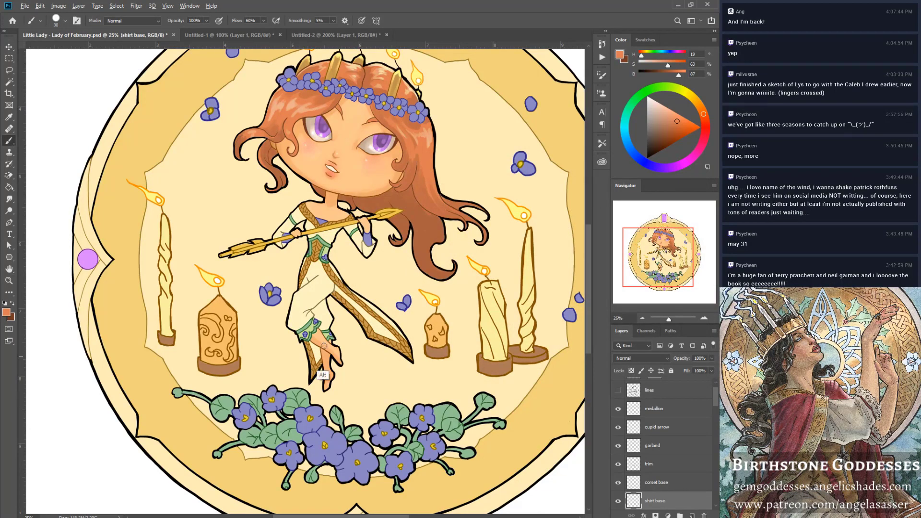
Paint a grey-beige shadow (H 50, S 22, B 68) on the long trailing skirt panel with a 200 px brush.
alt+click(323, 294)
drag(661, 104, 656, 120)
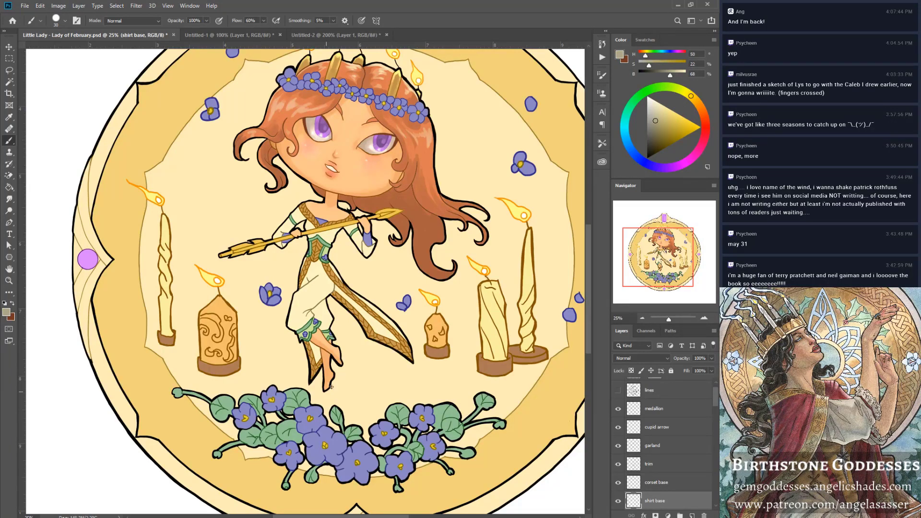
key(bracketright)
key(bracketright)
key(bracketright)
key(bracketright)
key(bracketright)
key(bracketright)
key(bracketright)
key(bracketright)
key(bracketright)
mouse_move(330, 287)
mouse_down()
mouse_move(348, 303)
mouse_move(329, 282)
mouse_move(388, 350)
mouse_move(355, 309)
mouse_move(361, 327)
mouse_up()
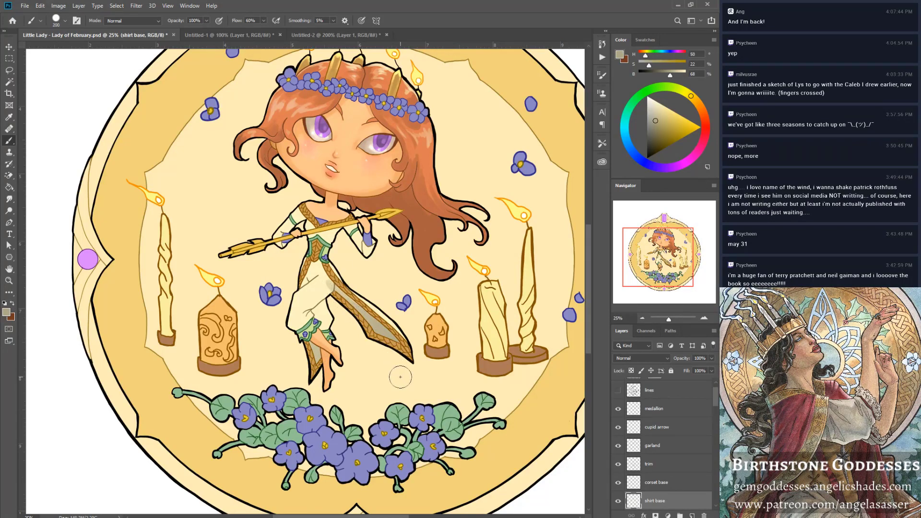
Shade the folds of the bunched skirt with a 100 px brush and soften them with the sampled cream base color.
key(bracketright)
key(bracketright)
key(bracketright)
key(bracketright)
key(bracketright)
key(bracketright)
key(bracketright)
key(bracketleft)
key(bracketleft)
key(bracketleft)
key(bracketleft)
key(bracketleft)
key(bracketleft)
key(bracketleft)
key(bracketleft)
mouse_move(313, 321)
mouse_down()
mouse_move(327, 298)
mouse_move(303, 313)
mouse_move(328, 305)
mouse_move(315, 317)
mouse_move(330, 314)
mouse_move(327, 323)
mouse_move(337, 327)
mouse_move(333, 302)
mouse_move(306, 313)
mouse_move(332, 290)
mouse_move(320, 264)
mouse_move(329, 274)
mouse_move(333, 291)
mouse_move(305, 279)
mouse_up()
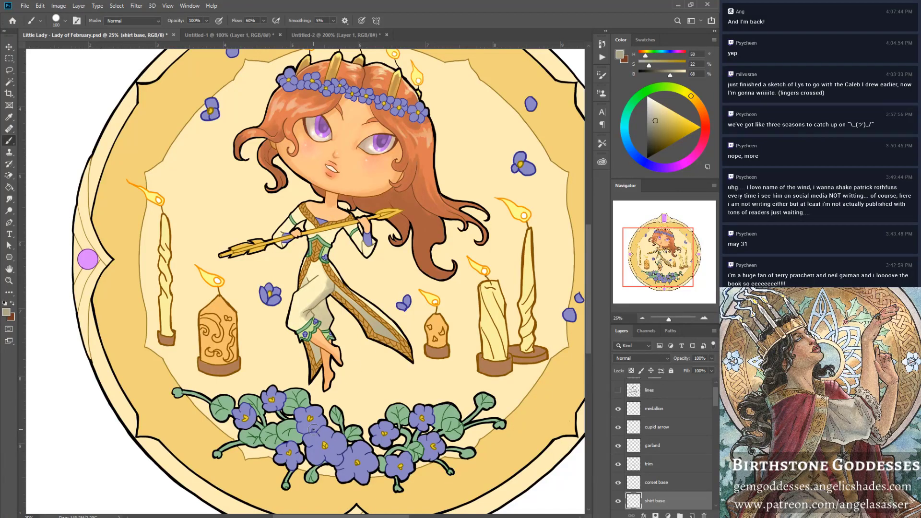
alt+click(319, 307)
mouse_move(321, 291)
mouse_down()
mouse_move(327, 282)
mouse_move(328, 293)
mouse_move(303, 309)
mouse_move(324, 284)
mouse_move(288, 314)
mouse_up()
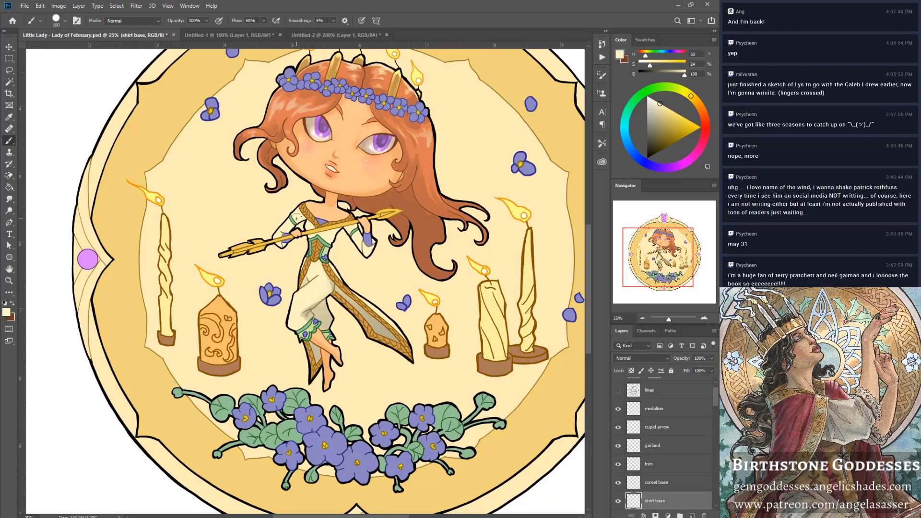
Shade the bodice and sleeves using a 40 px brush with sampled grey-beige and cream tones.
alt+click(377, 345)
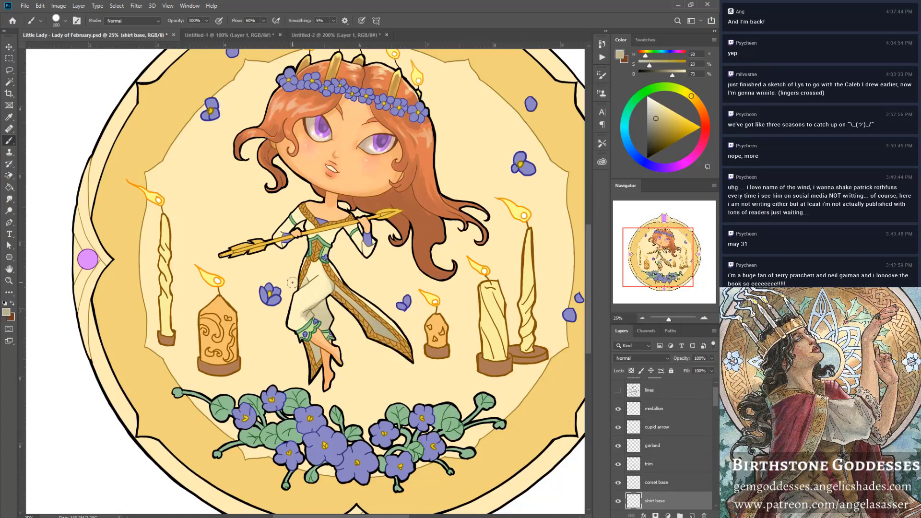
key([)
key([)
key([)
key([)
key([)
key([)
alt+click(322, 236)
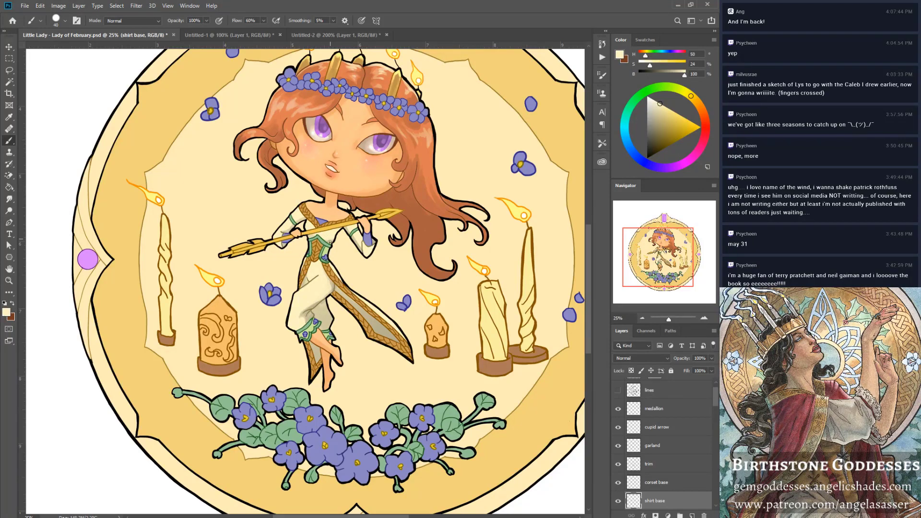
alt+click(331, 243)
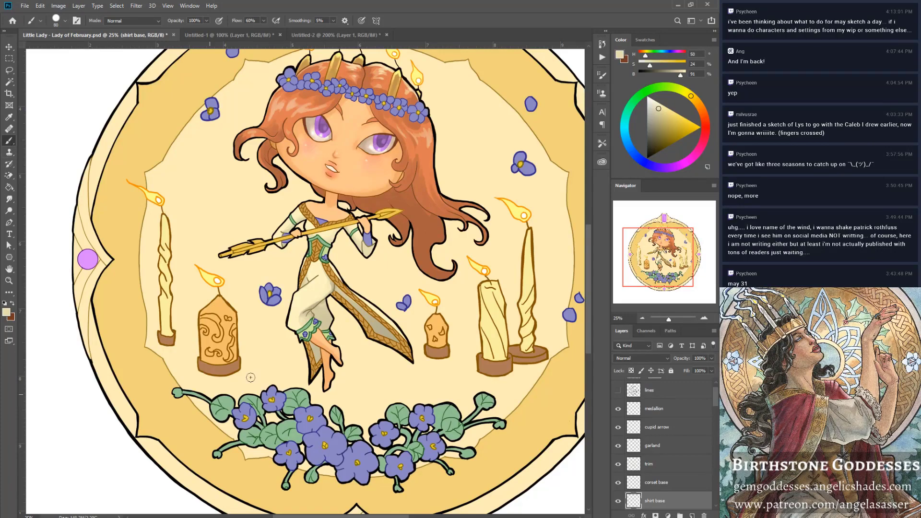
Deepen the folds in the lower part of the bunched skirt with sampled grey-beige and a 40 px brush.
key(bracketleft)
key(bracketleft)
alt+click(312, 307)
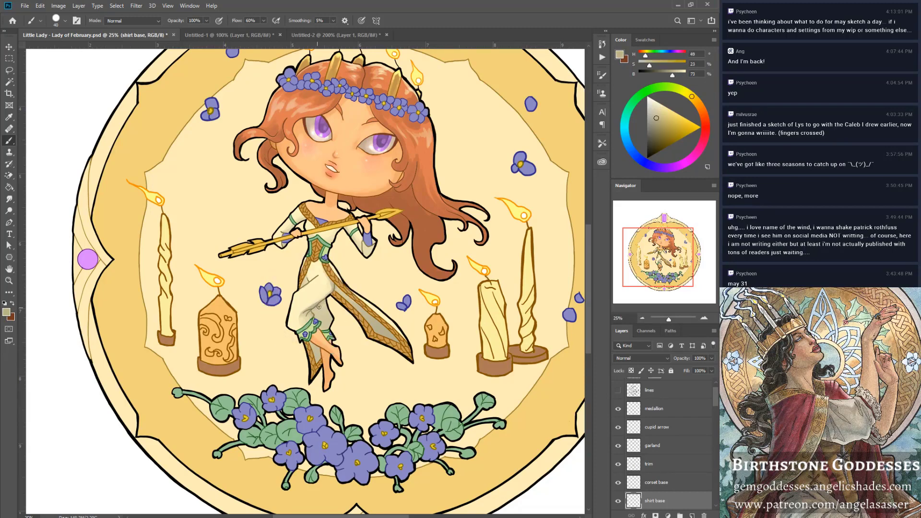
mouse_move(331, 306)
mouse_down()
mouse_move(332, 314)
mouse_move(305, 318)
mouse_up()
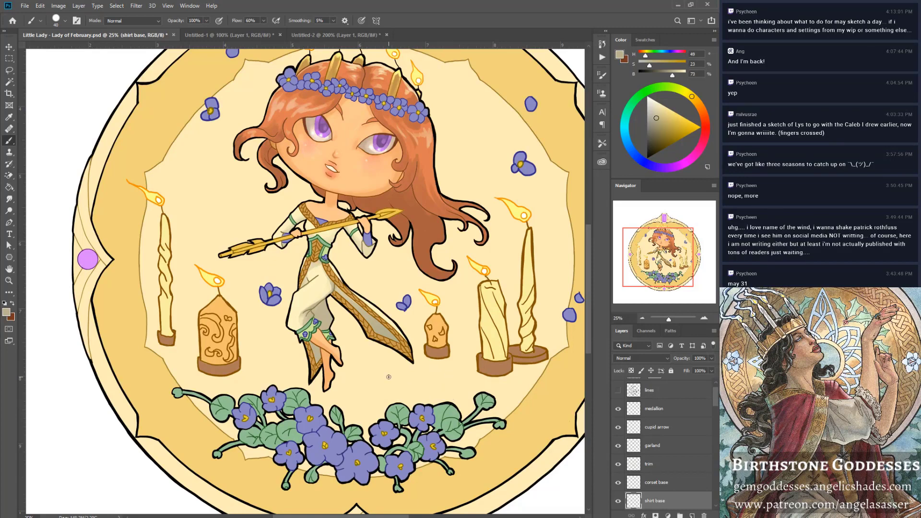
Refine the light and shadow on the sleeves, skirt and trailing panel with sampled cream and grey-beige.
alt+click(288, 224)
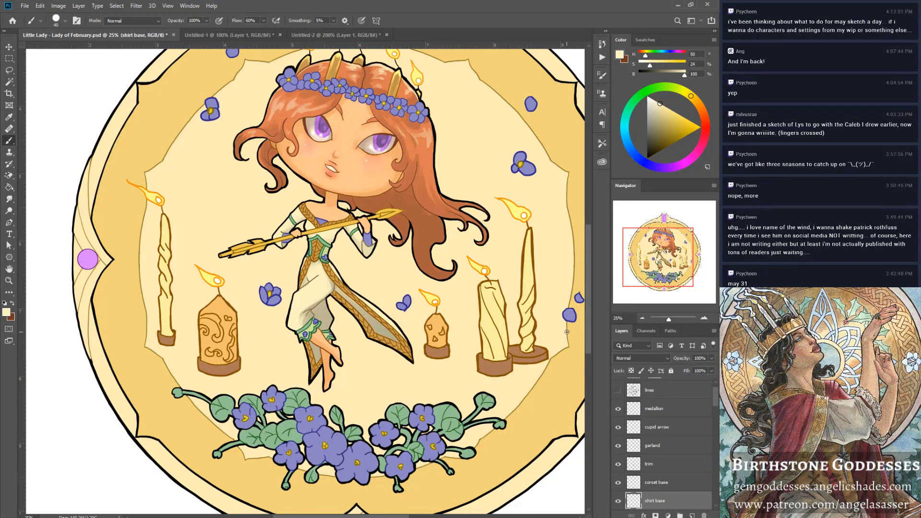
key(alt)
alt+click(359, 235)
alt+click(323, 311)
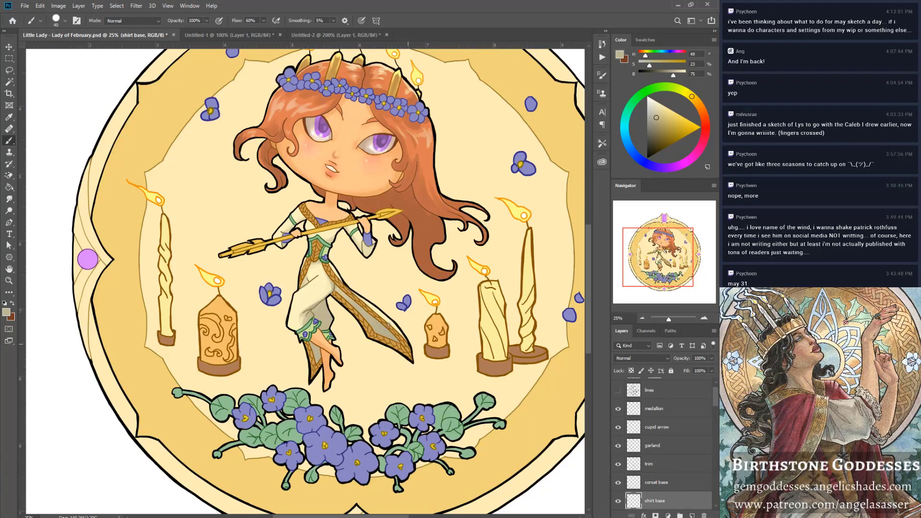
drag(389, 325, 410, 349)
alt+click(295, 345)
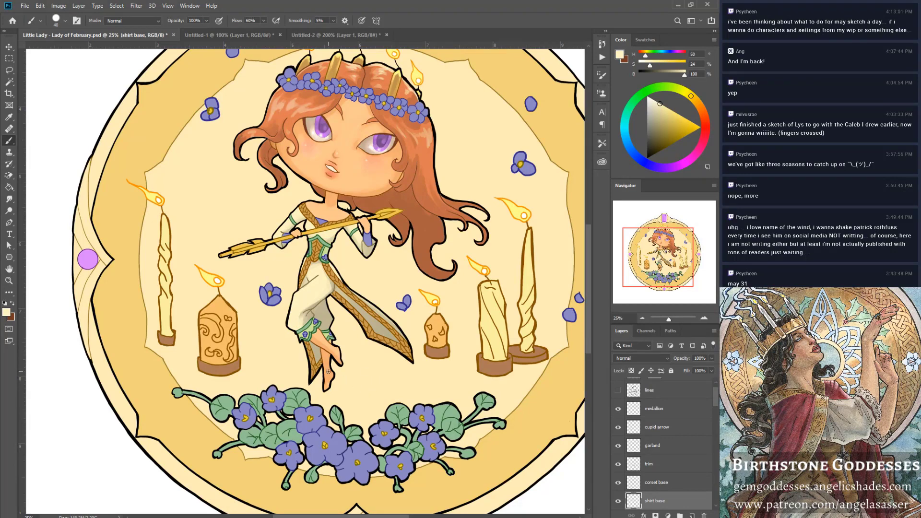
alt+click(321, 307)
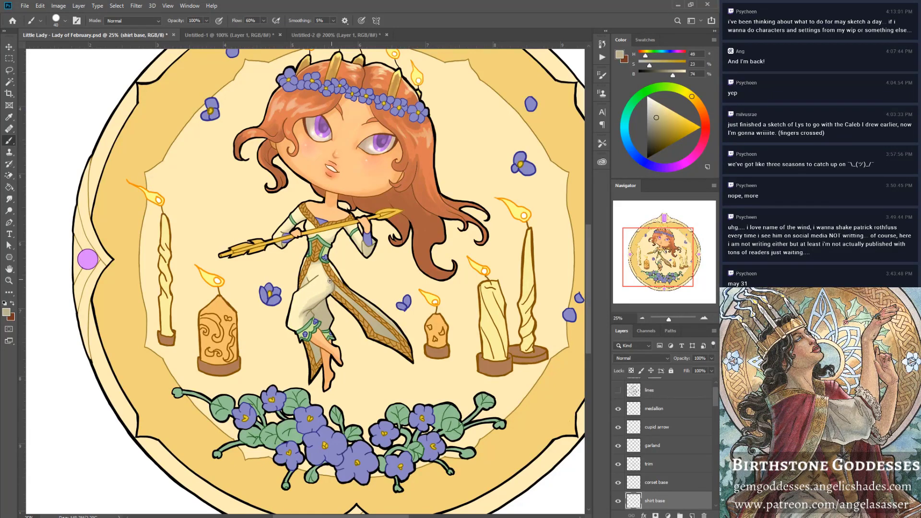
Enlarge the brush and blend the skirt's fold shadows above the green hem with tones sampled from the folds.
key(bracketright)
key(bracketright)
key(bracketright)
key(bracketright)
alt+click(321, 310)
alt+click(326, 314)
alt+click(334, 310)
alt+click(312, 313)
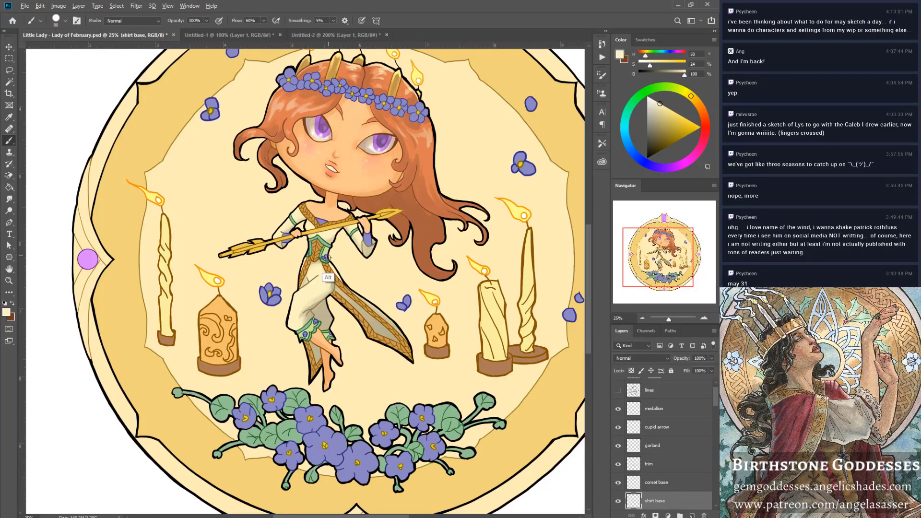
Smooth the dress shading with sampled cream, mid and shadow tones, and save the document.
key(alt)
alt+click(331, 241)
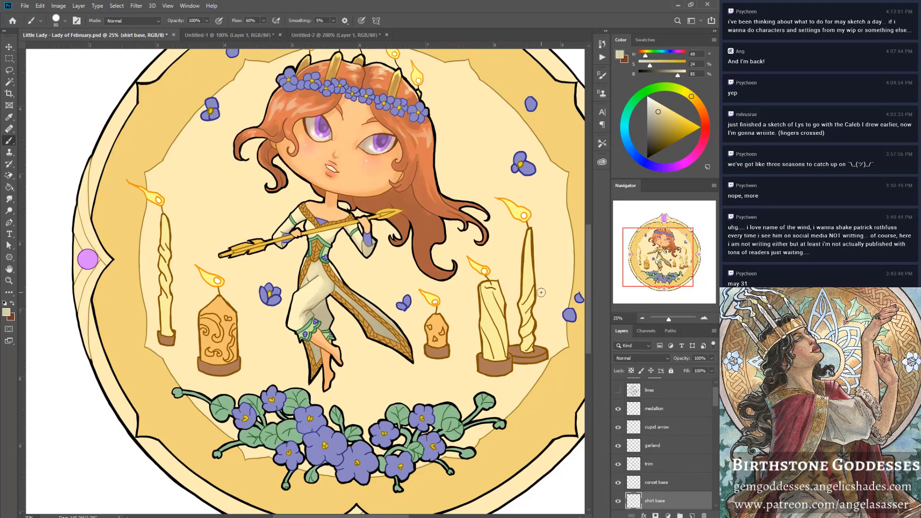
key(alt)
alt+click(315, 285)
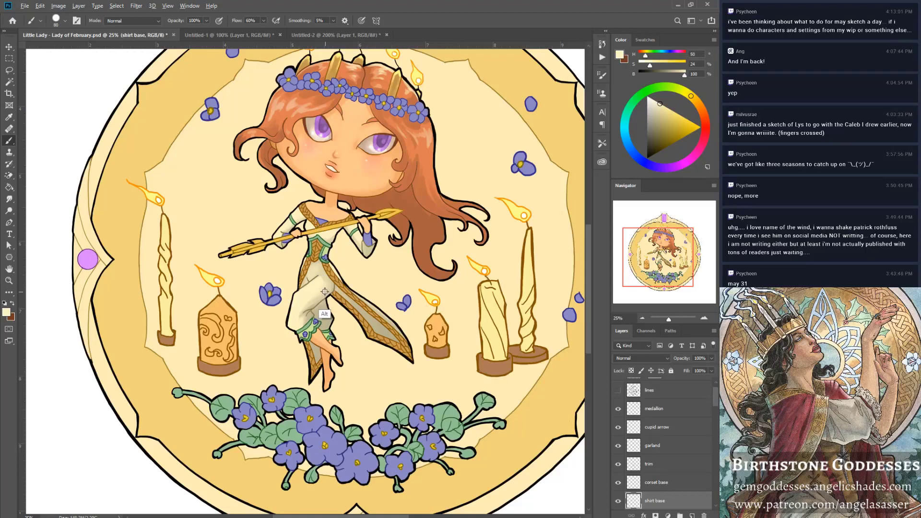
key(alt)
alt+click(322, 311)
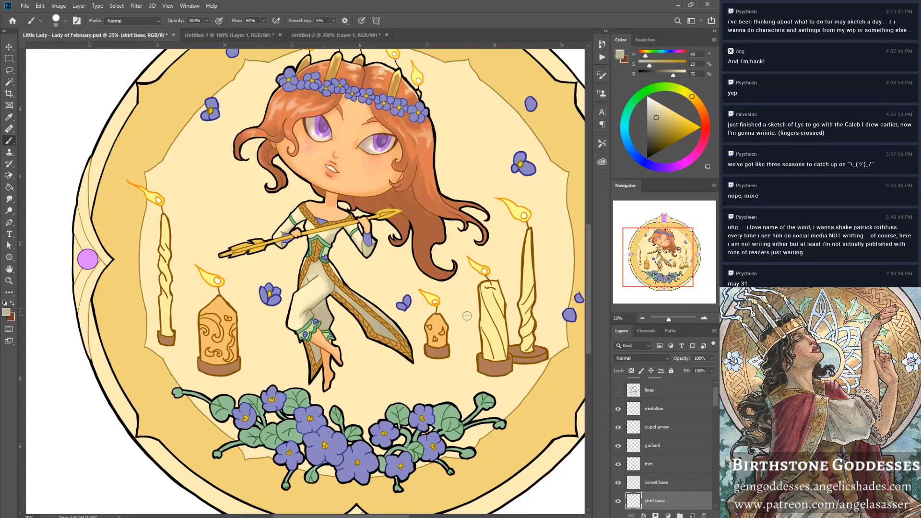
alt+click(322, 234)
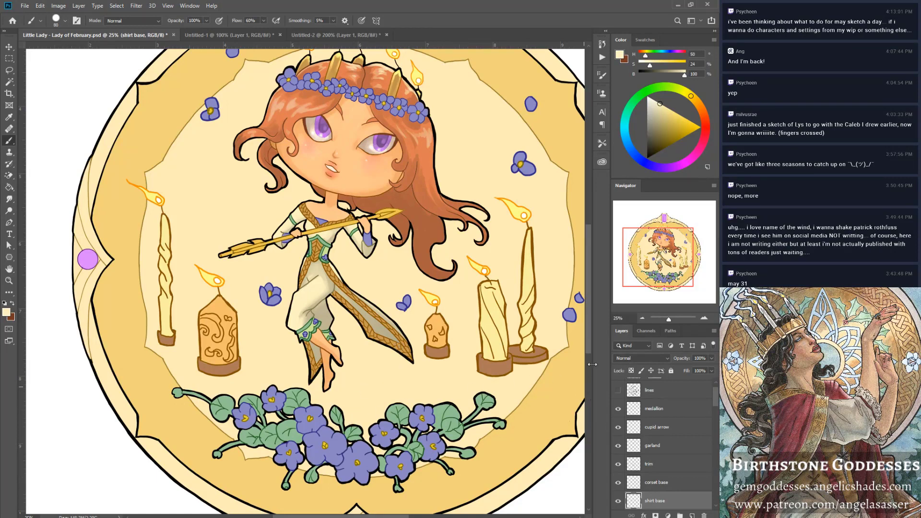
key(ctrl+s)
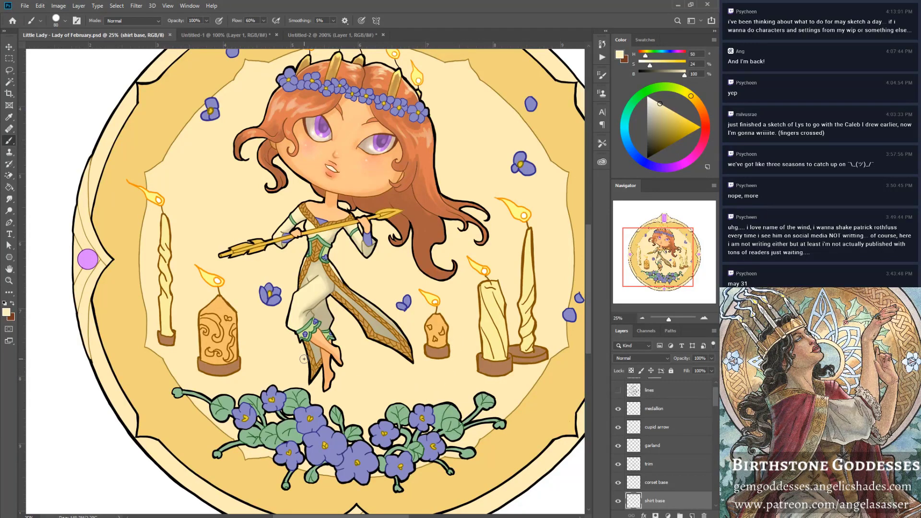
Add sampled grey-beige shading where the skirt meets the top of the trailing panel.
alt+click(324, 311)
drag(328, 302, 355, 297)
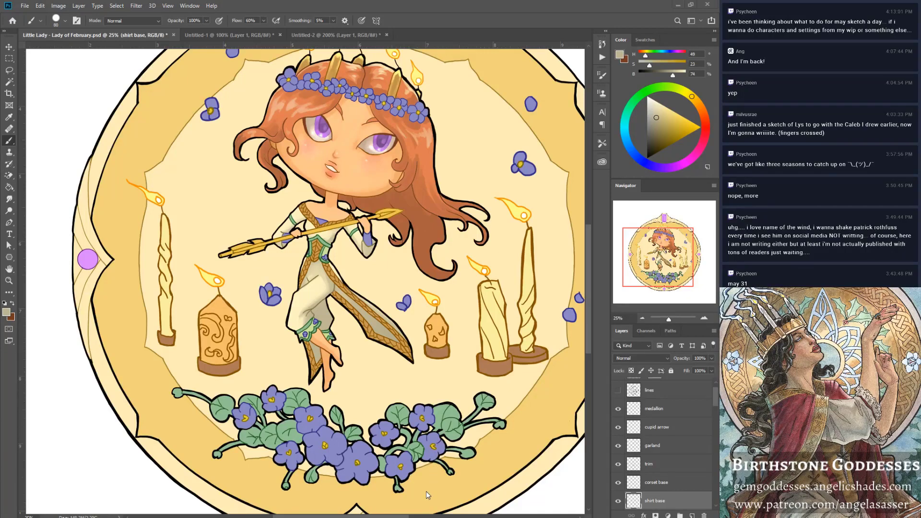
drag(661, 275, 662, 267)
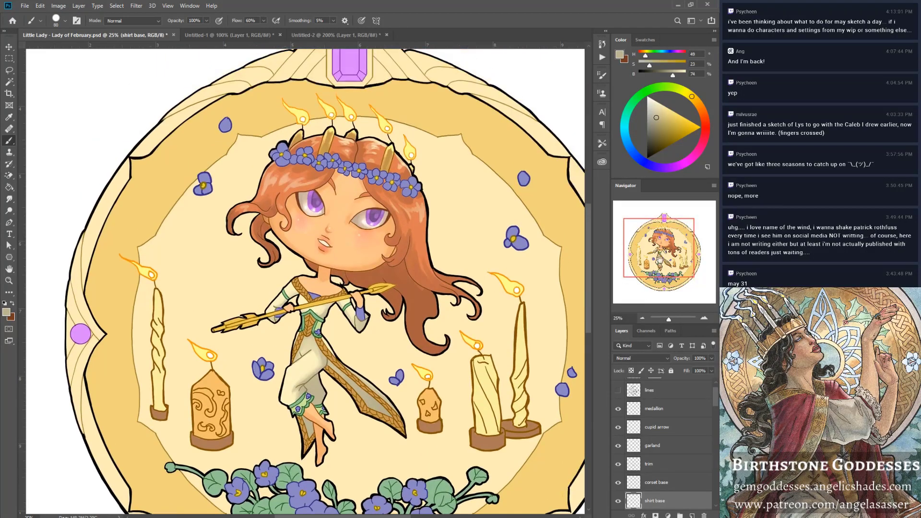
drag(678, 326, 672, 326)
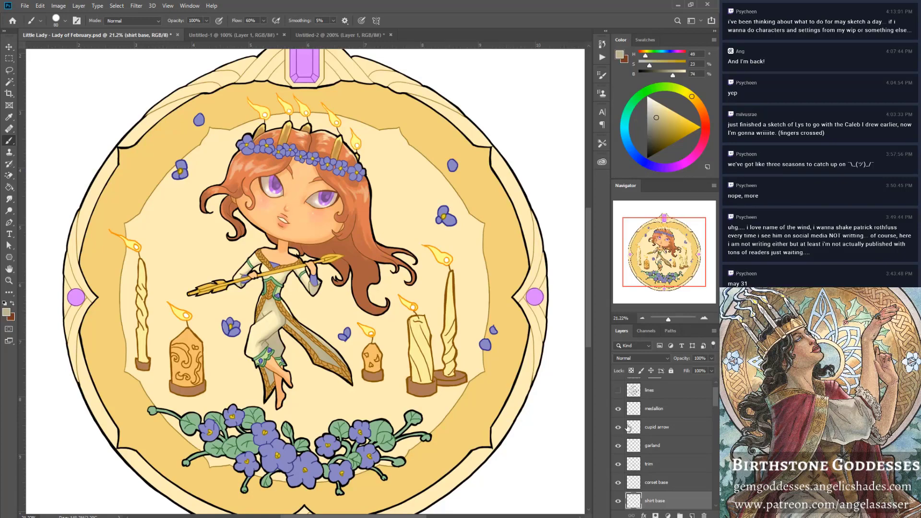
click(660, 432)
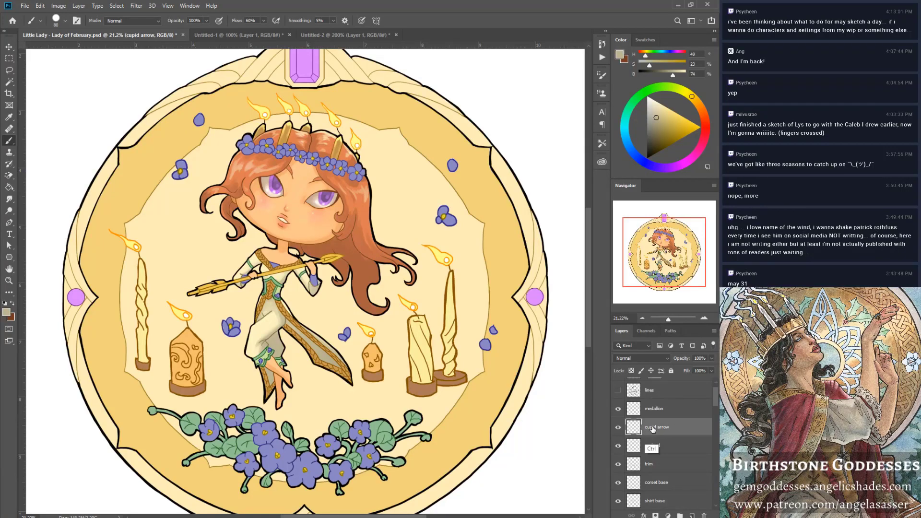
ctrl+click(654, 430)
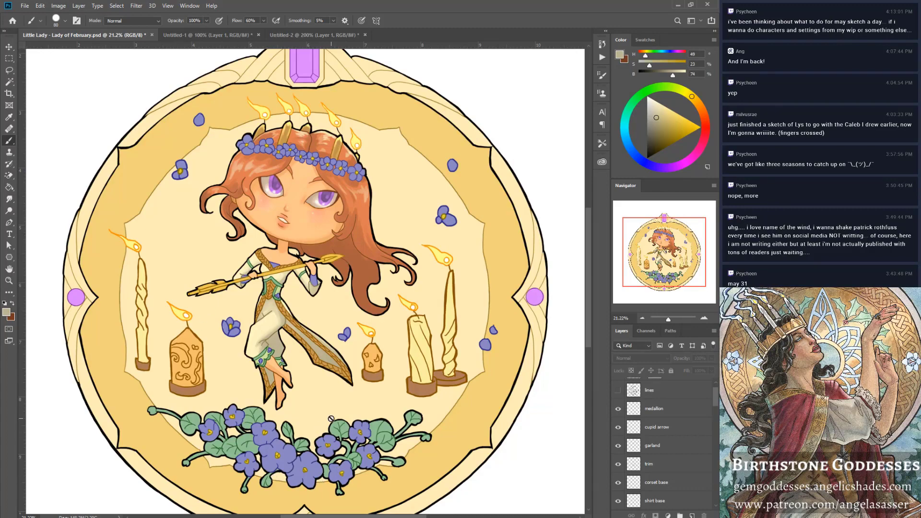
drag(670, 321, 670, 322)
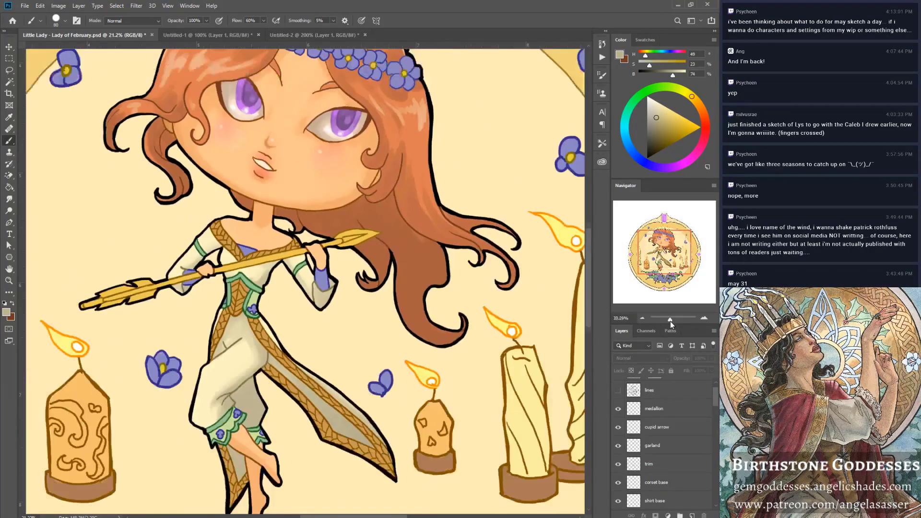
ctrl+click(634, 427)
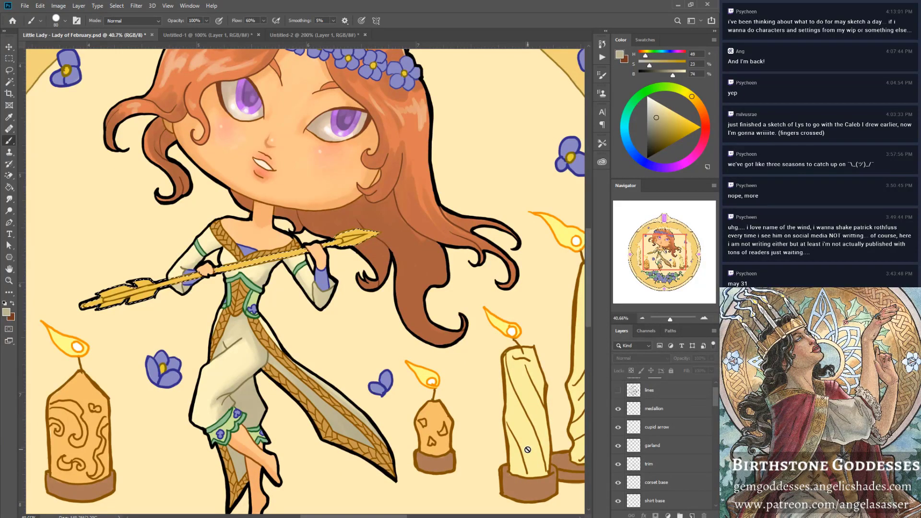
key(ctrl+d)
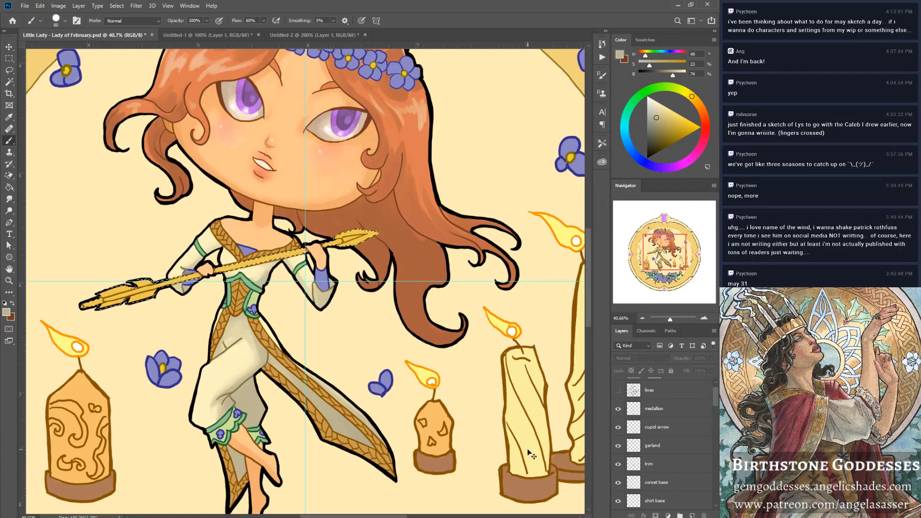
Pick a deep gold based on the arrow's color, rotate the canvas for shading, and make the cupid arrow layer active.
alt+click(370, 235)
drag(680, 119, 676, 133)
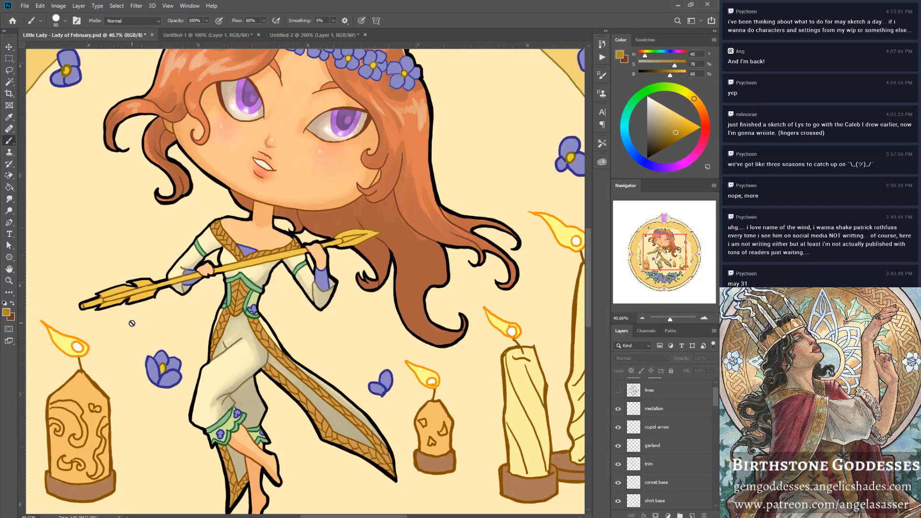
key(4)
key(4)
key(4)
key(4)
key(4)
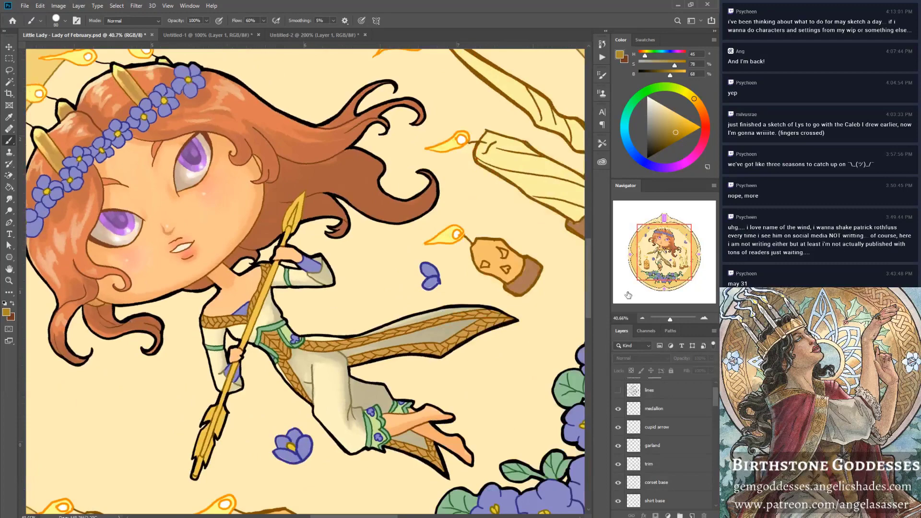
drag(659, 241, 656, 233)
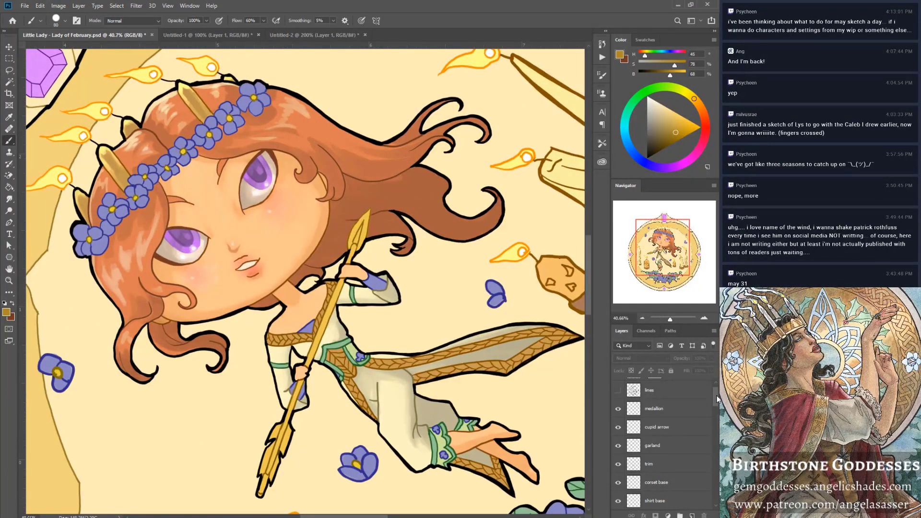
mouse_move(716, 396)
mouse_down()
mouse_move(714, 416)
mouse_move(713, 387)
mouse_move(712, 416)
mouse_move(716, 398)
mouse_up()
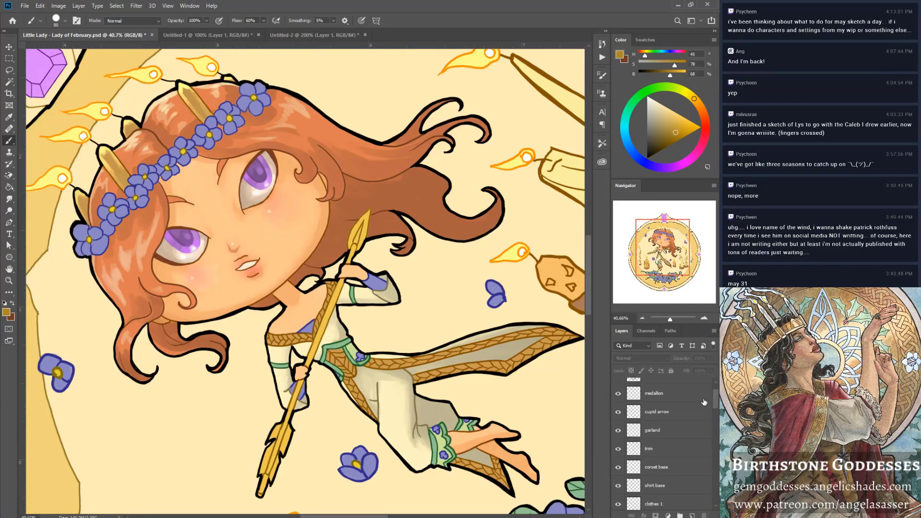
click(658, 413)
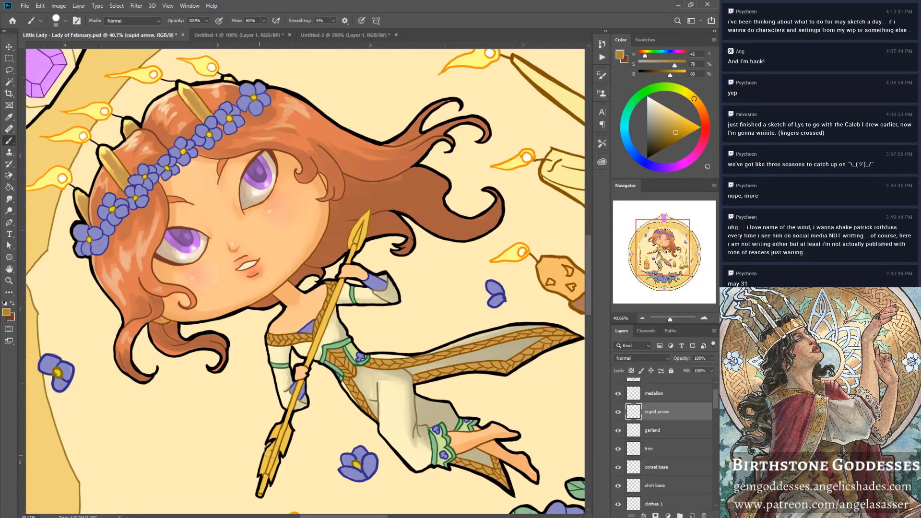
With a smaller brush and a darker gold, paint shadows along the cupid arrow's fletching, shaft and head.
key(bracketleft)
key(bracketleft)
key(bracketleft)
key(bracketleft)
key(bracketleft)
key(bracketleft)
drag(673, 134, 676, 139)
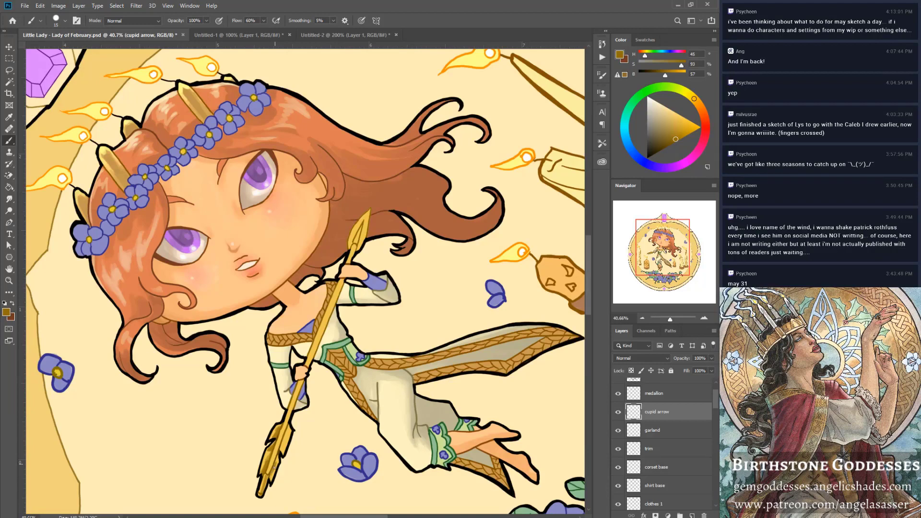
drag(281, 457, 289, 440)
drag(342, 279, 306, 370)
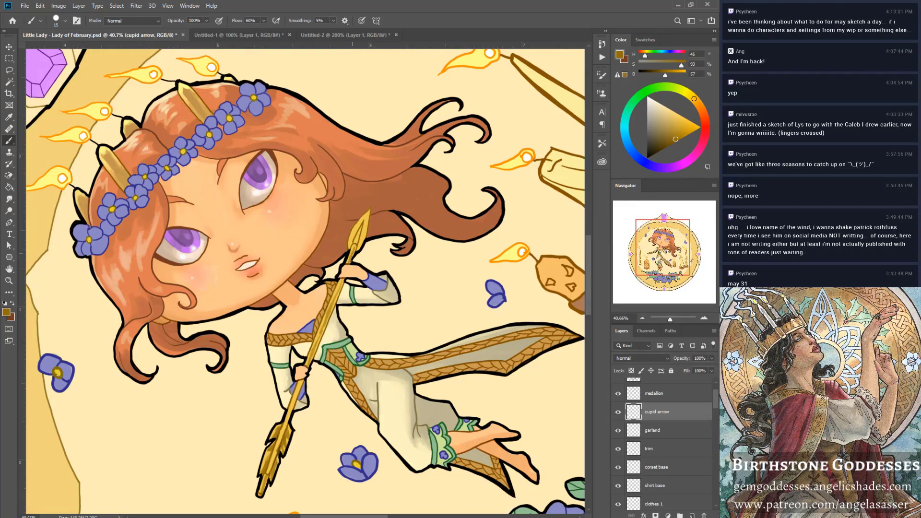
mouse_move(356, 243)
mouse_down()
mouse_move(366, 218)
mouse_move(361, 246)
mouse_move(362, 231)
mouse_up()
mouse_move(270, 466)
mouse_down()
mouse_move(279, 446)
mouse_move(273, 458)
mouse_up()
drag(280, 438, 298, 389)
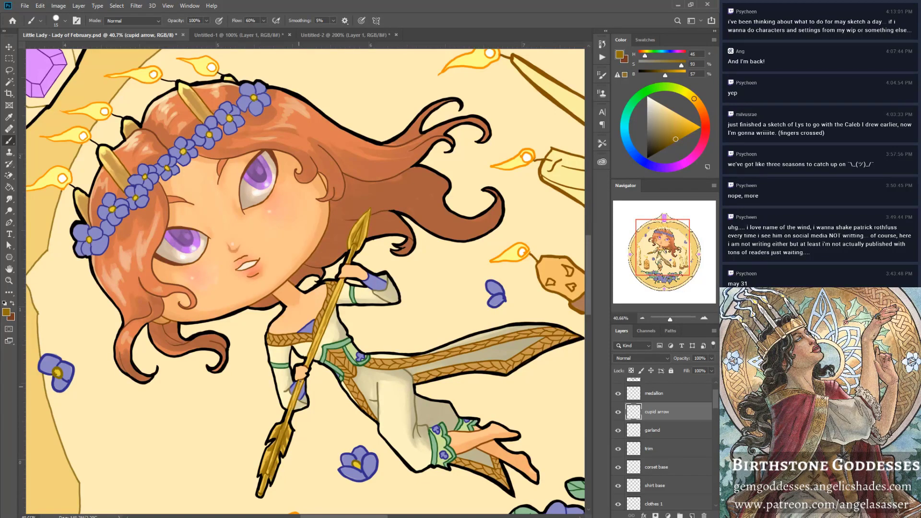
Highlight the arrowhead with pale yellow and blend it using gold tones sampled from the arrow.
key(Escape)
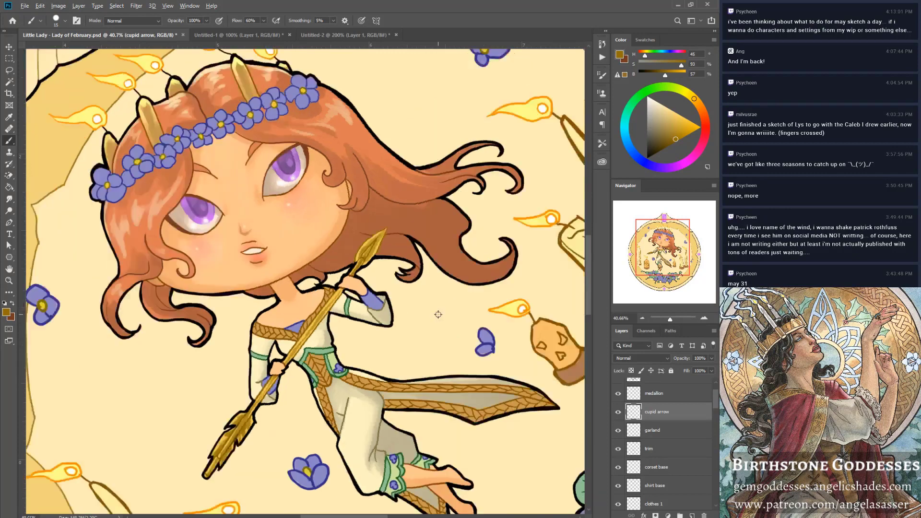
scroll(438, 315, right, 2)
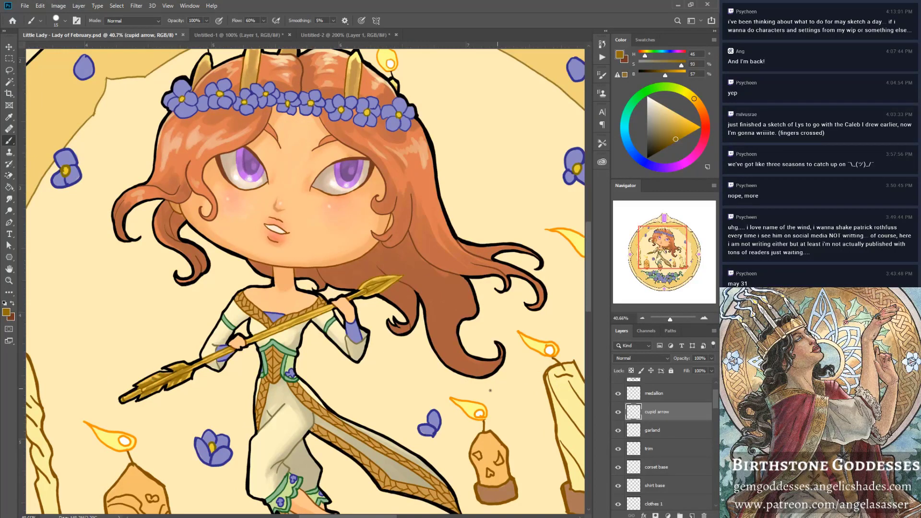
alt+click(356, 57)
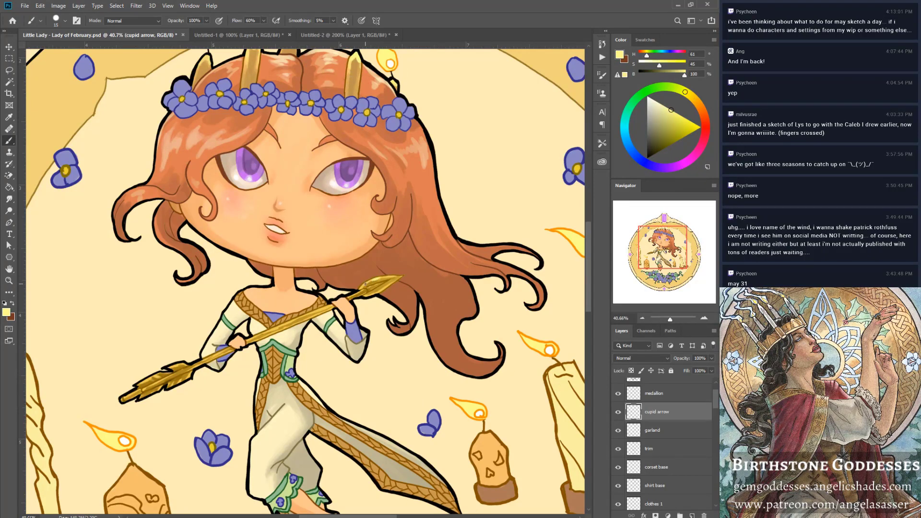
drag(387, 277, 397, 276)
alt+click(364, 288)
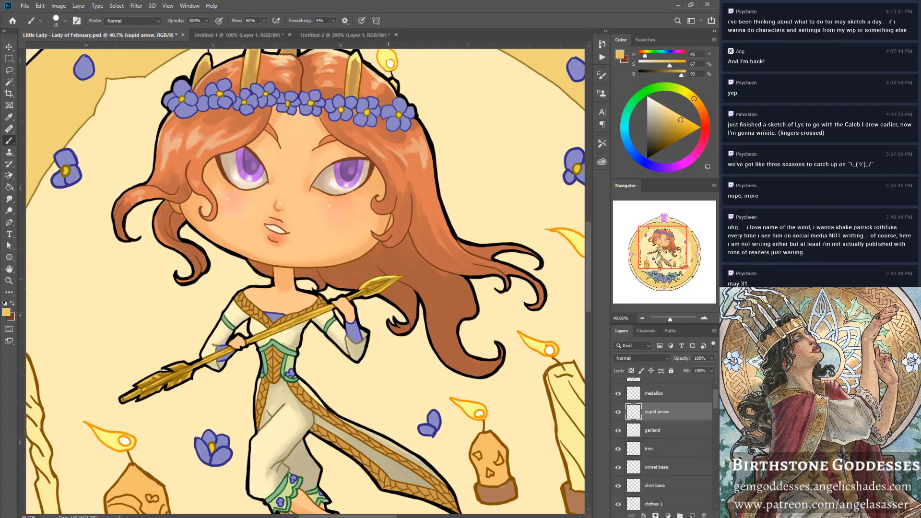
alt+click(366, 285)
alt+click(378, 279)
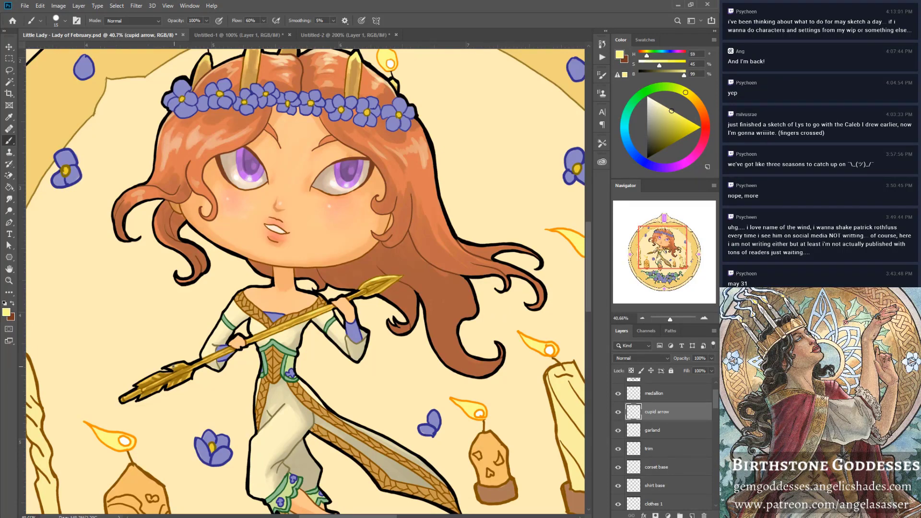
Add pale yellow and white highlights along the arrow's fletching and shaft, refining them with a smaller brush.
drag(181, 364, 183, 362)
alt+click(305, 315)
drag(278, 327, 300, 317)
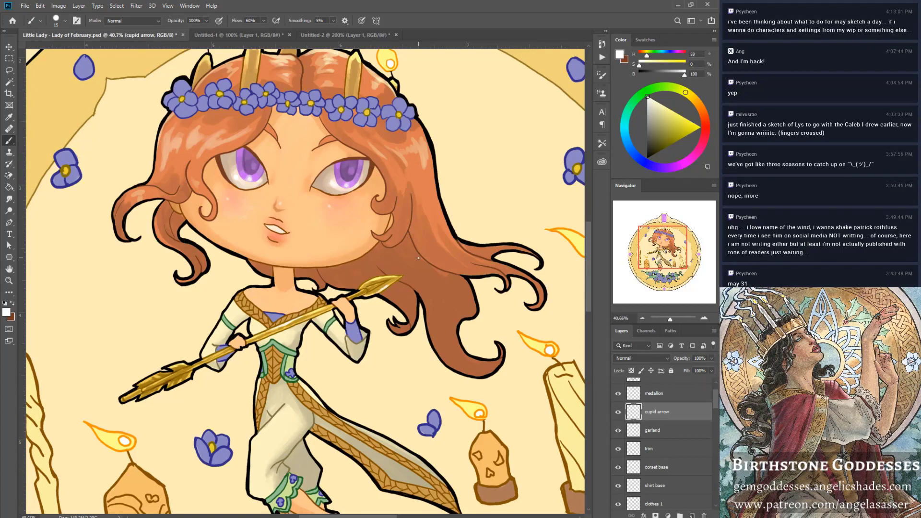
key(bracketleft)
key(bracketleft)
alt+click(145, 400)
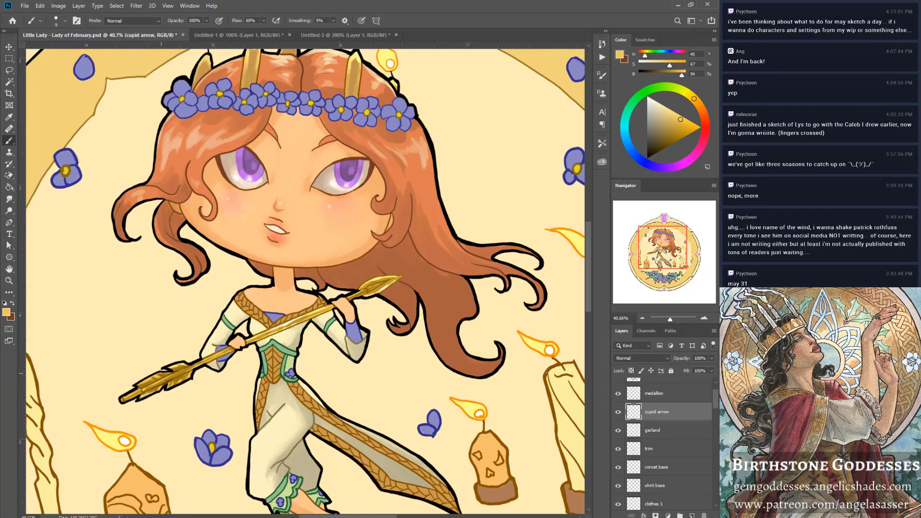
Enlarge the brush and blend the arrow's light and shadow with sampled mid and dark golds.
key(bracketright)
key(bracketright)
key(bracketright)
key(bracketright)
alt+click(144, 395)
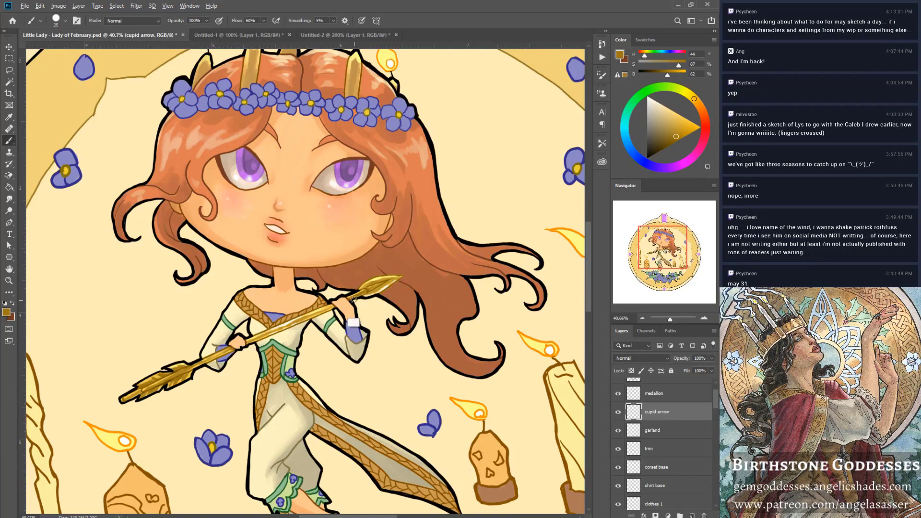
alt+click(323, 308)
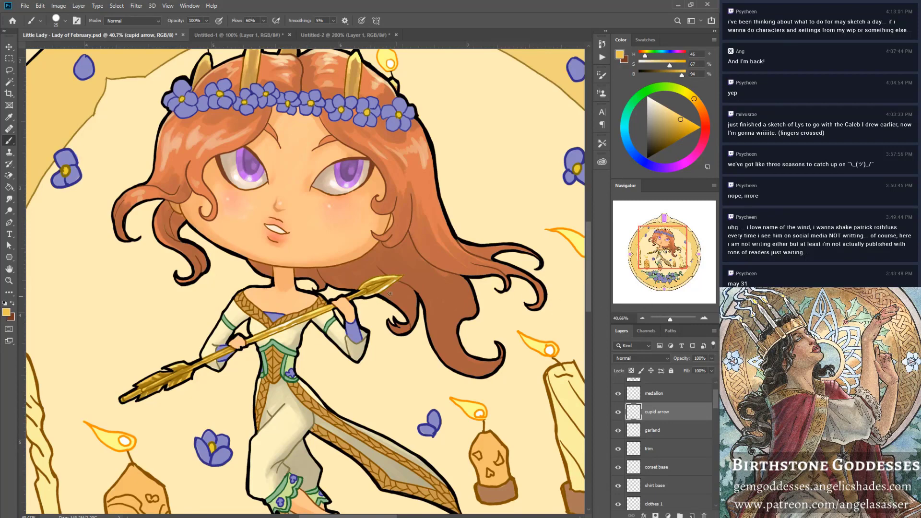
alt+click(372, 288)
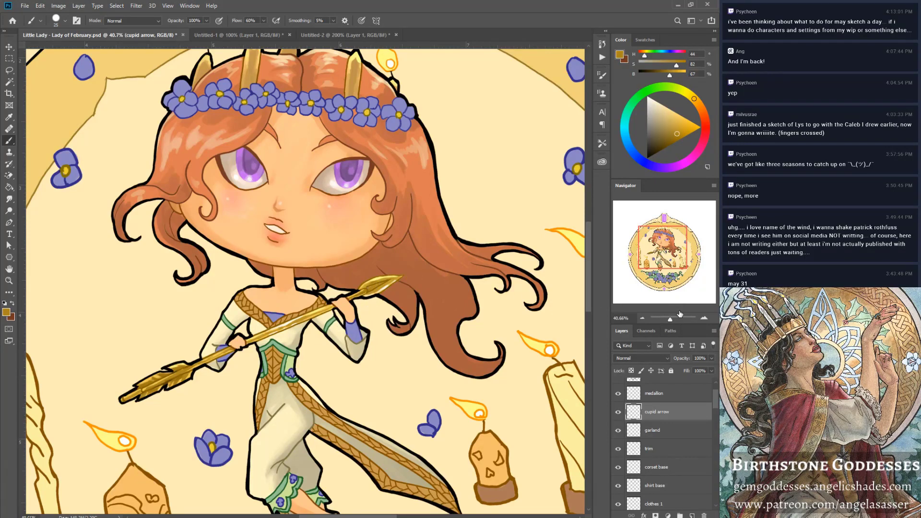
Sample the dark gold from the arrow's fletching and enlarge the brush to 100 px.
drag(670, 320, 683, 320)
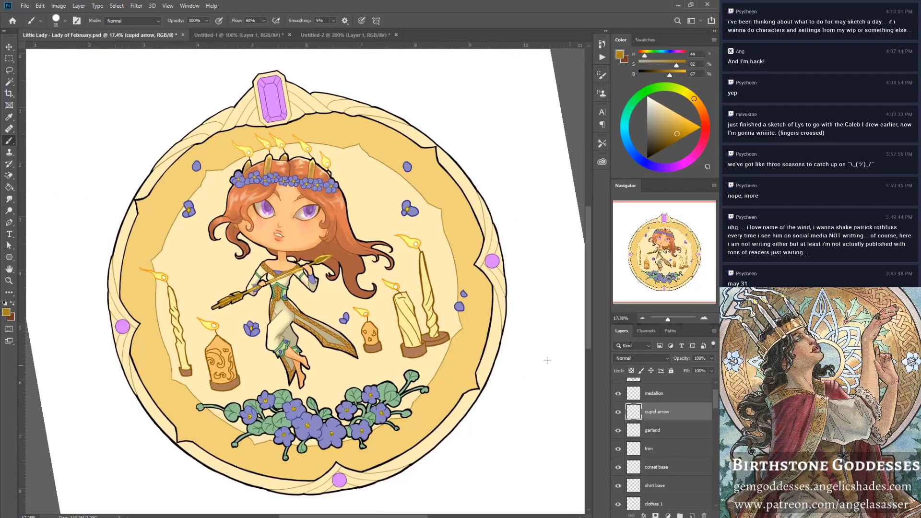
alt+click(234, 290)
key(bracketright)
key(bracketright)
key(bracketright)
key(bracketright)
key(bracketright)
key(bracketright)
Return the rotated canvas to upright and save the document.
key(Left)
key(Left)
key(Left)
key(Left)
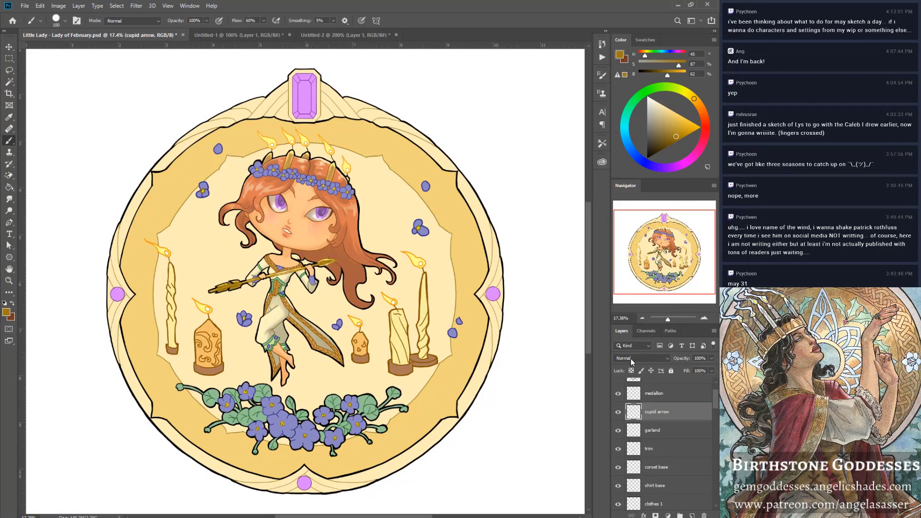
key(ctrl+s)
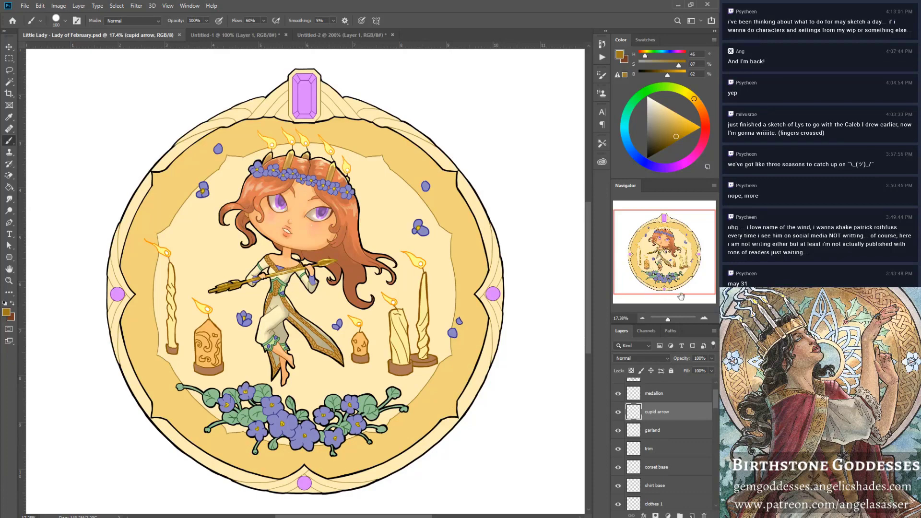
Paint black over the nose line on the lines copy layer's mask to hide the outline there.
mouse_move(671, 321)
mouse_down()
mouse_move(680, 320)
mouse_move(669, 320)
mouse_up()
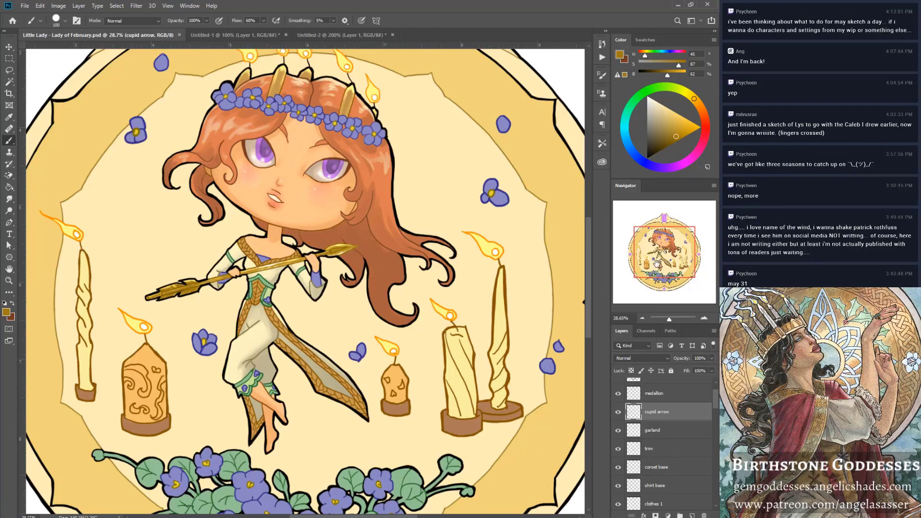
drag(657, 264, 651, 263)
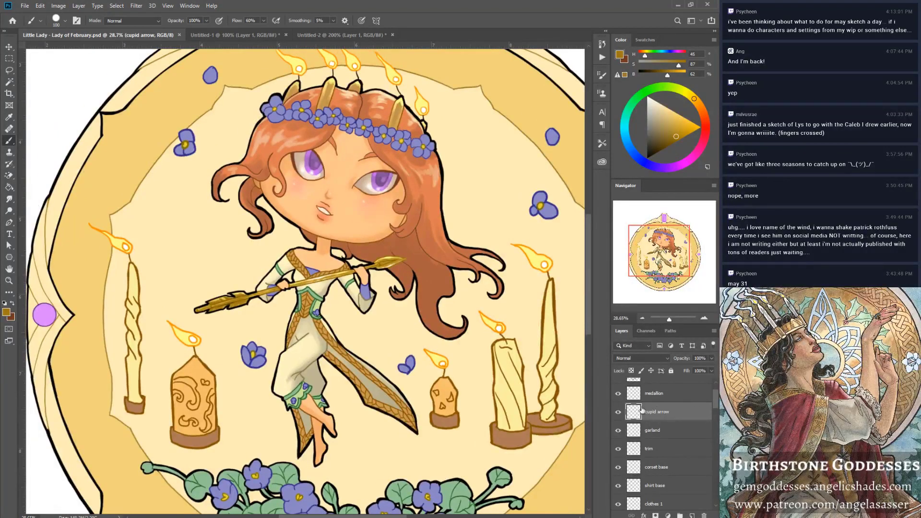
drag(679, 322, 673, 319)
drag(662, 283, 656, 247)
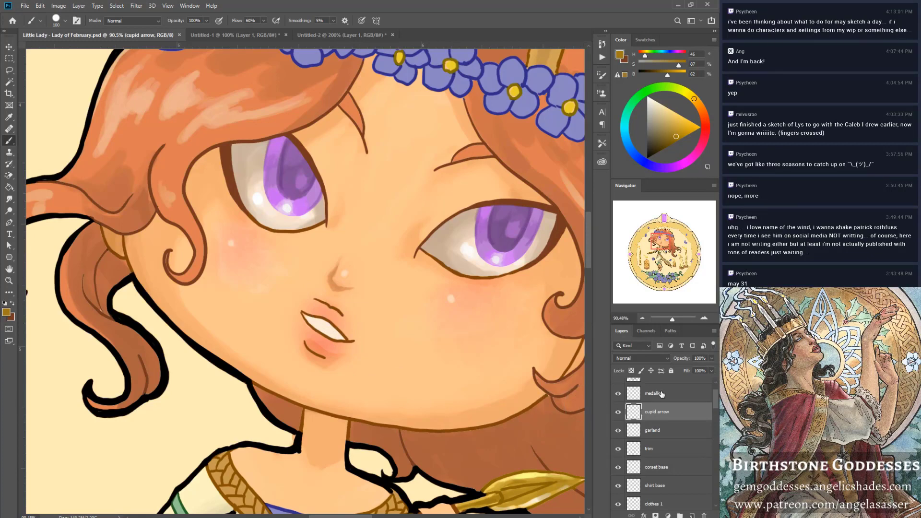
scroll(715, 398, up, 1)
click(634, 387)
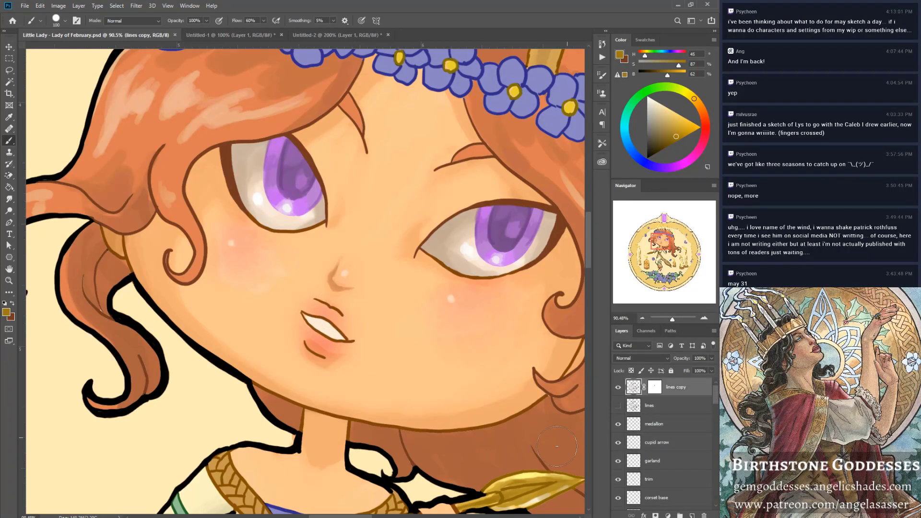
click(657, 387)
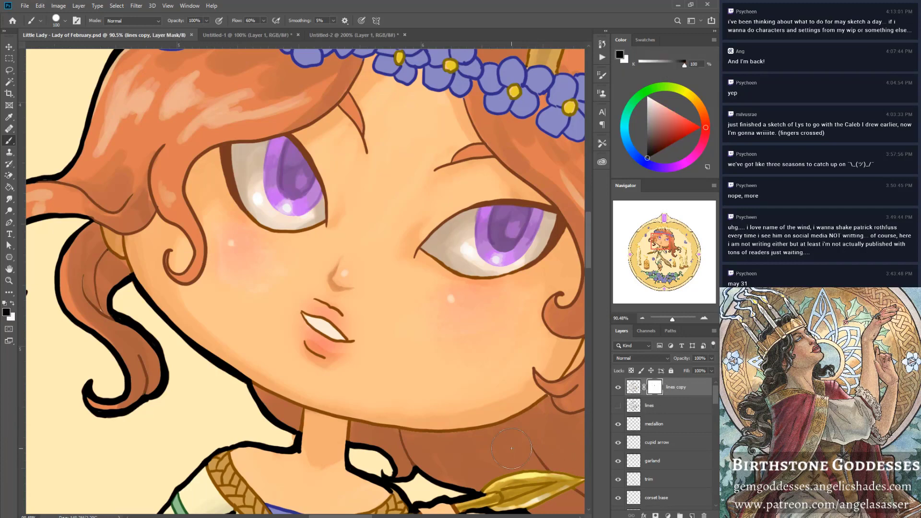
drag(335, 283, 348, 293)
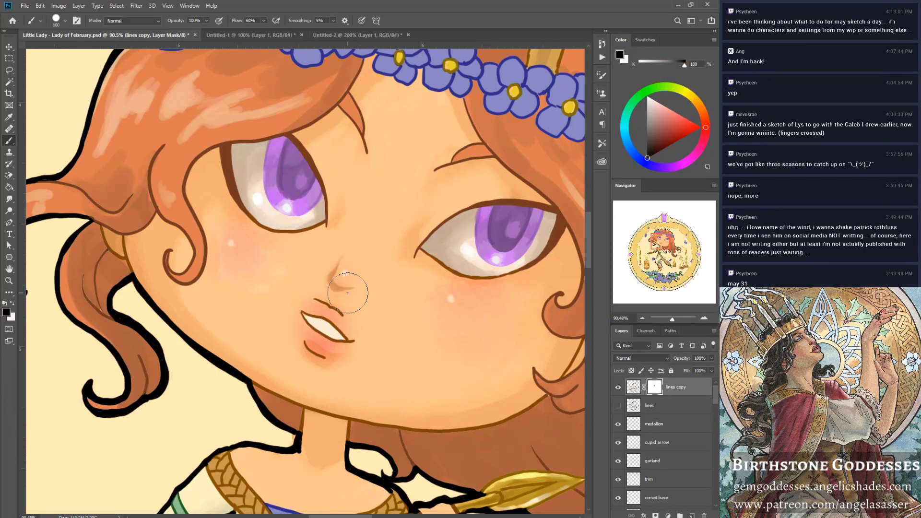
Reduce the brush to 40 px, compare the face with the lines copy layer hidden and shown, and save the document.
key(bracketleft)
key(bracketleft)
key(bracketleft)
key(bracketleft)
key(bracketleft)
key(bracketleft)
click(619, 388)
click(618, 388)
key(ctrl+s)
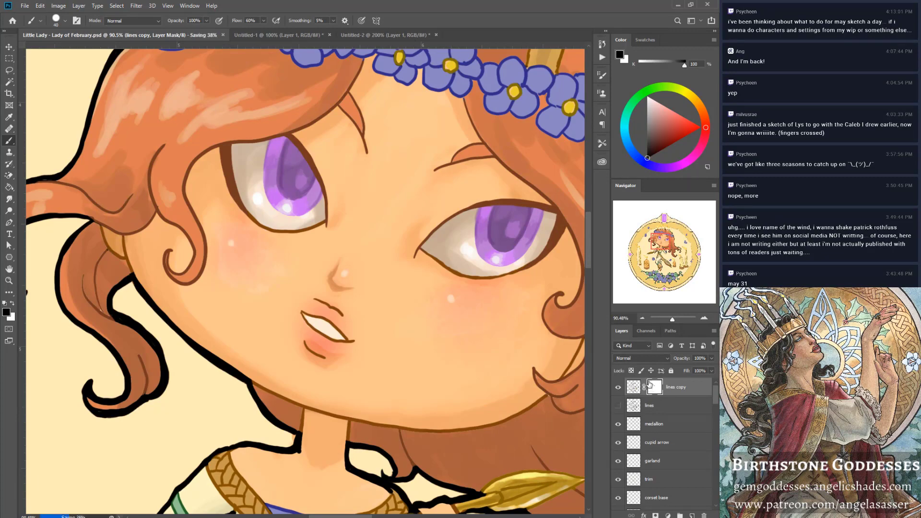
Paint black over the upper and lower lip outlines on the lines copy layer's mask to hide them.
mouse_move(331, 304)
mouse_down()
mouse_move(314, 295)
mouse_move(336, 312)
mouse_move(316, 298)
mouse_up()
mouse_move(302, 349)
mouse_down()
mouse_move(327, 363)
mouse_move(312, 349)
mouse_up()
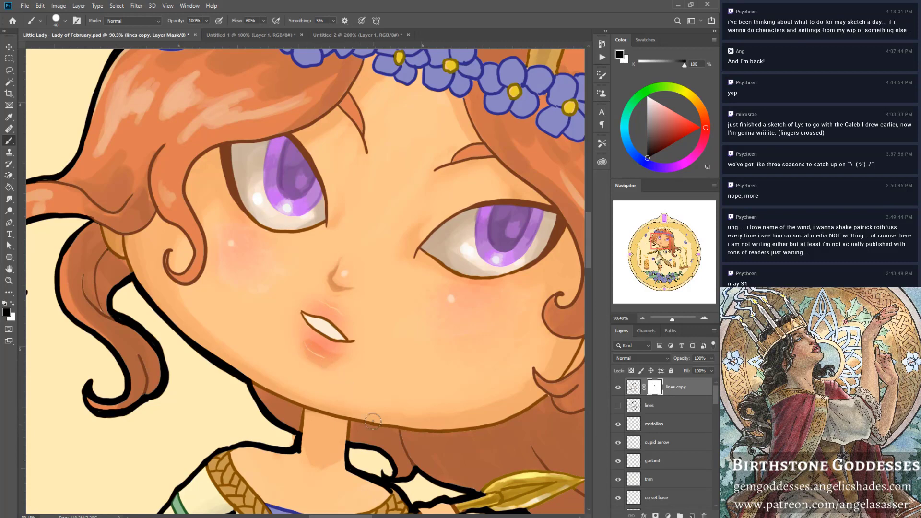
drag(318, 301, 345, 316)
Make the skin layer the active layer for painting.
scroll(713, 396, down, 2)
drag(713, 396, 715, 440)
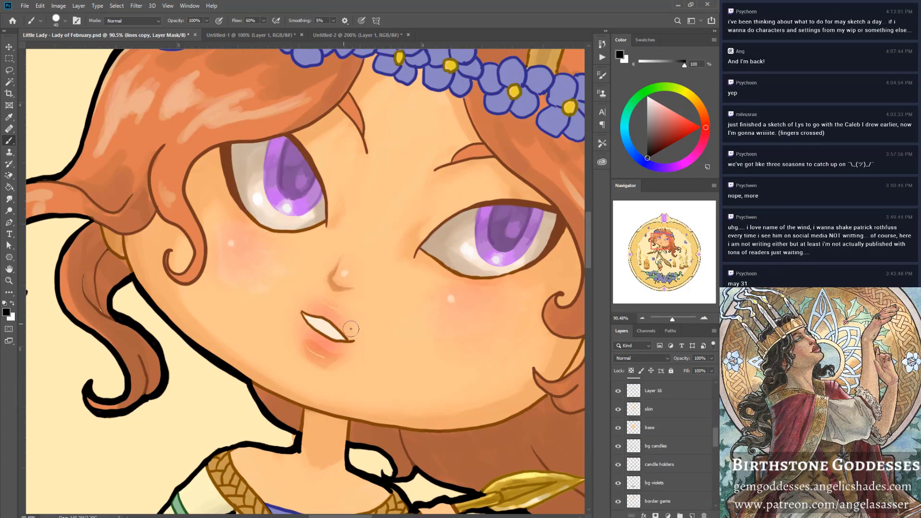
mouse_move(714, 434)
mouse_down()
mouse_move(715, 445)
mouse_move(715, 431)
mouse_up()
click(682, 438)
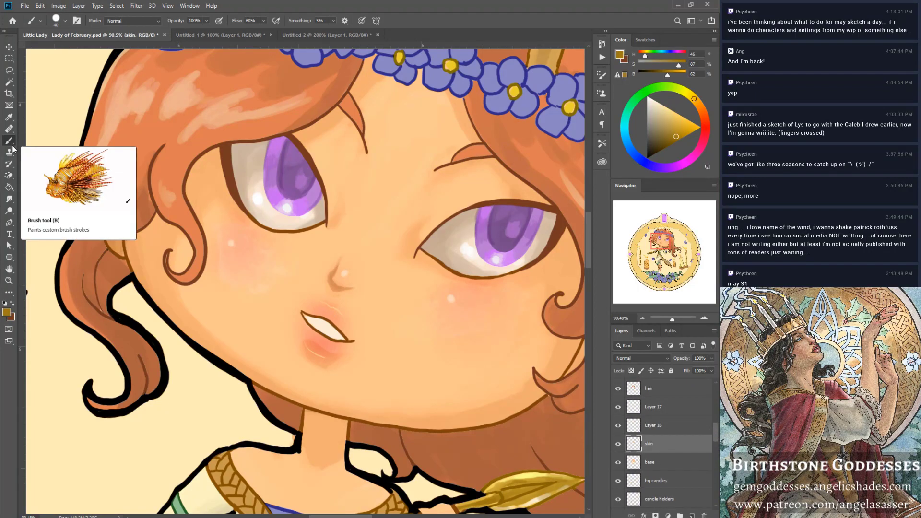
Study the chibi faces in the two reference documents, Untitled-1 and Untitled-2, and return to the Lady of February illustration.
click(247, 34)
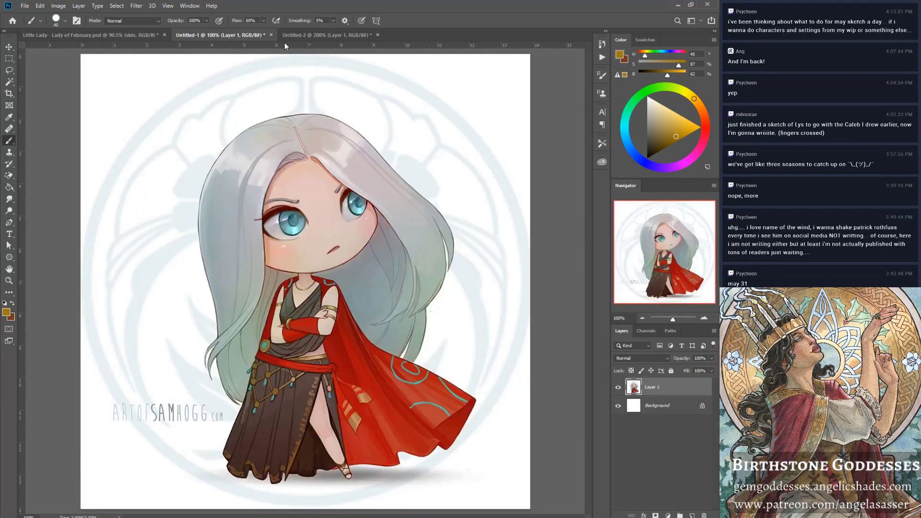
click(306, 36)
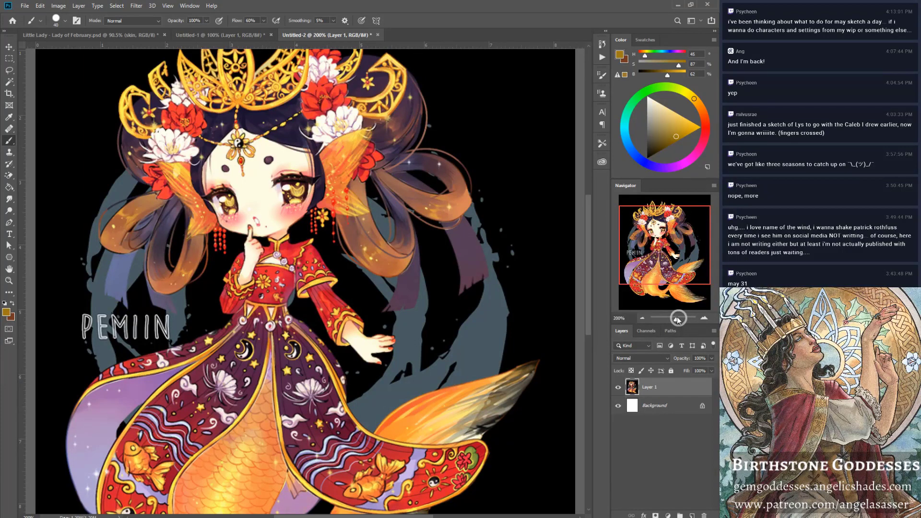
drag(677, 321, 674, 322)
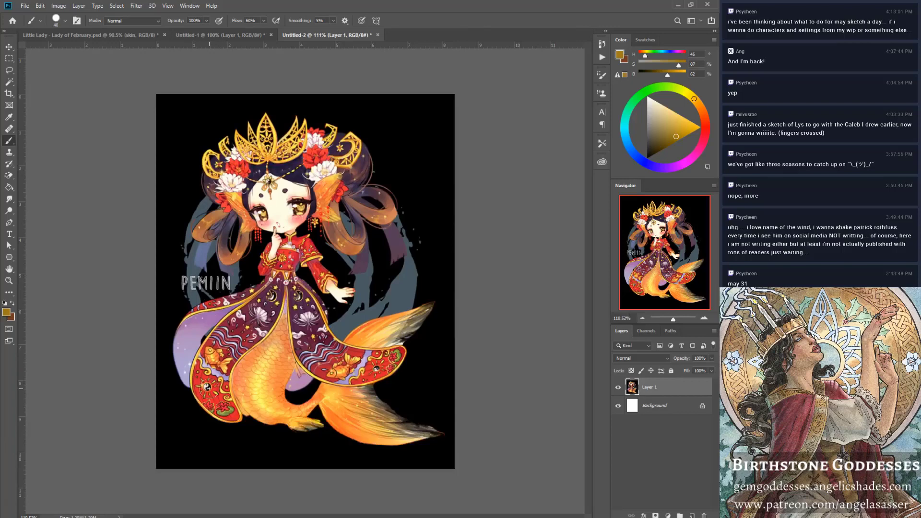
click(119, 34)
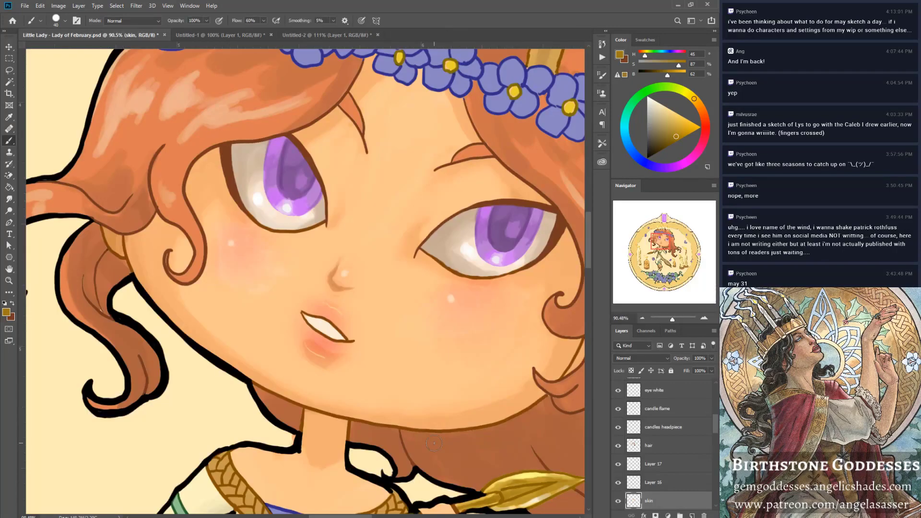
Reduce the brush to 7 px and hide Layer 16, which holds the blush and lip color.
key(bracketleft)
key(bracketleft)
key(bracketleft)
key(bracketleft)
key(bracketleft)
key(bracketleft)
click(618, 483)
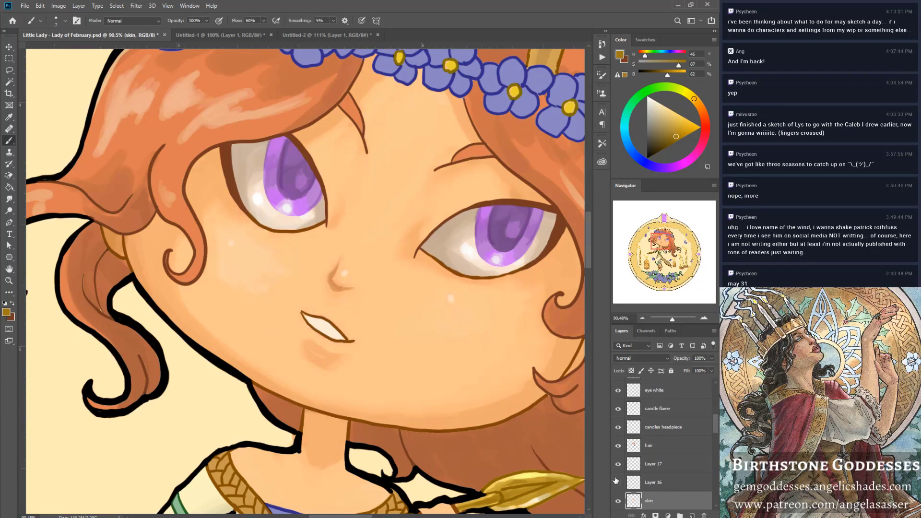
Sample skin tones around the mouth and paint over the old lip shading on the skin layer with a 25 px brush.
alt+click(314, 349)
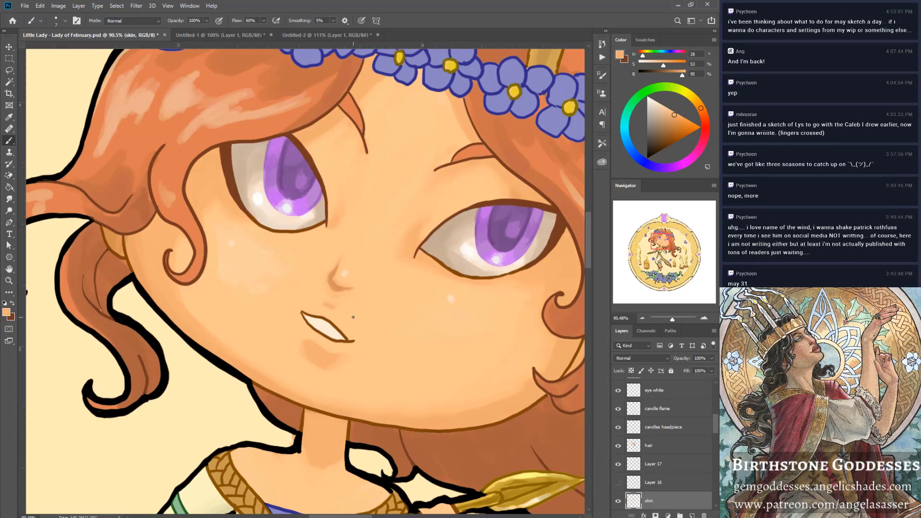
alt+click(336, 309)
key(bracketright)
key(bracketright)
key(bracketright)
key(bracketright)
key(bracketright)
key(bracketright)
drag(299, 350, 298, 342)
drag(301, 347, 325, 370)
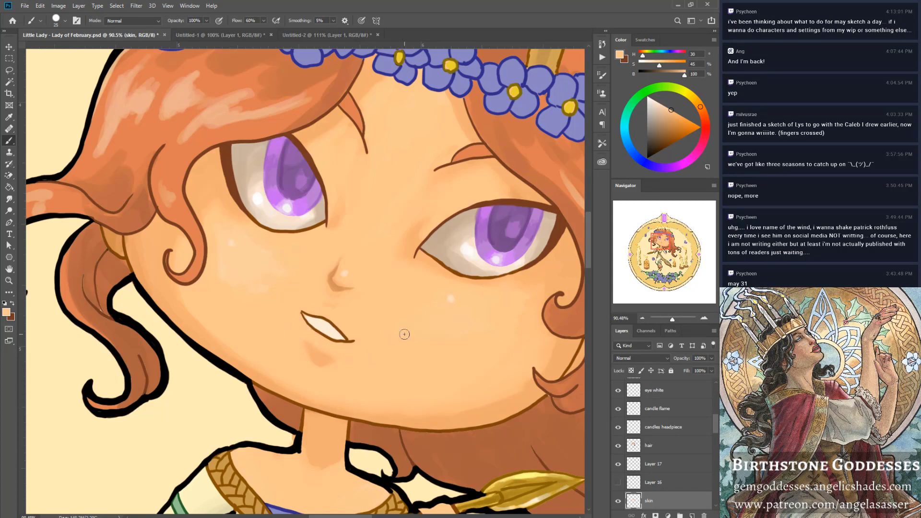
Paint a darker shadow under the lower lip using tones sampled from the nose shading.
key(alt)
alt+click(334, 285)
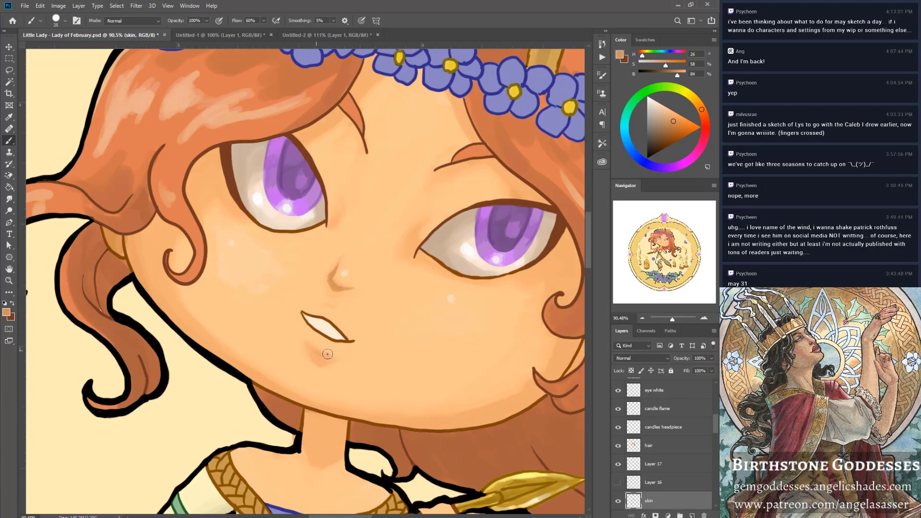
mouse_move(323, 357)
mouse_down()
mouse_move(331, 274)
mouse_move(312, 351)
mouse_up()
alt+click(331, 274)
alt+click(330, 277)
key(alt)
alt+click(306, 345)
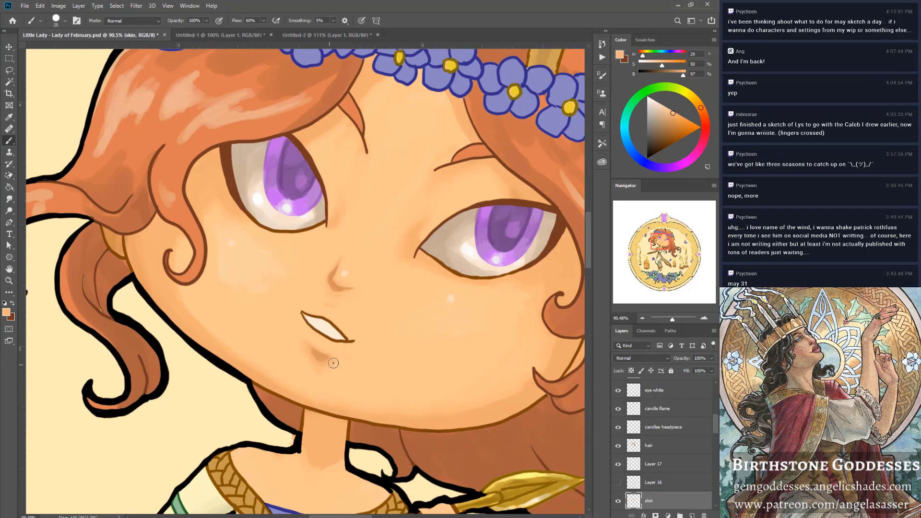
Blend and refine the shadow under the lower lip with sampled skin and nose tones, using a smaller brush.
key(alt)
alt+click(287, 331)
alt+click(331, 296)
key(bracketleft)
key(bracketleft)
key(bracketleft)
key(bracketleft)
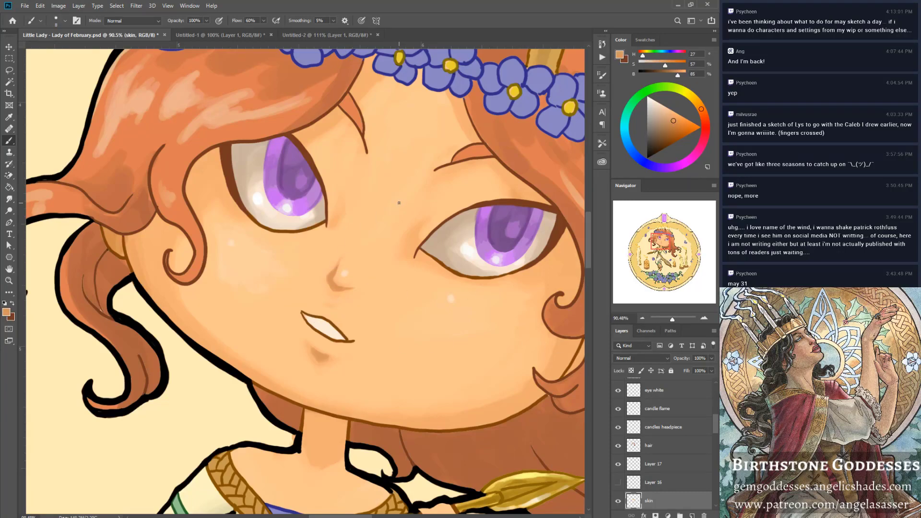
alt+click(327, 305)
Show Layer 16 again and soften its lip color with the Smudge tool at 50% strength.
drag(673, 320, 672, 325)
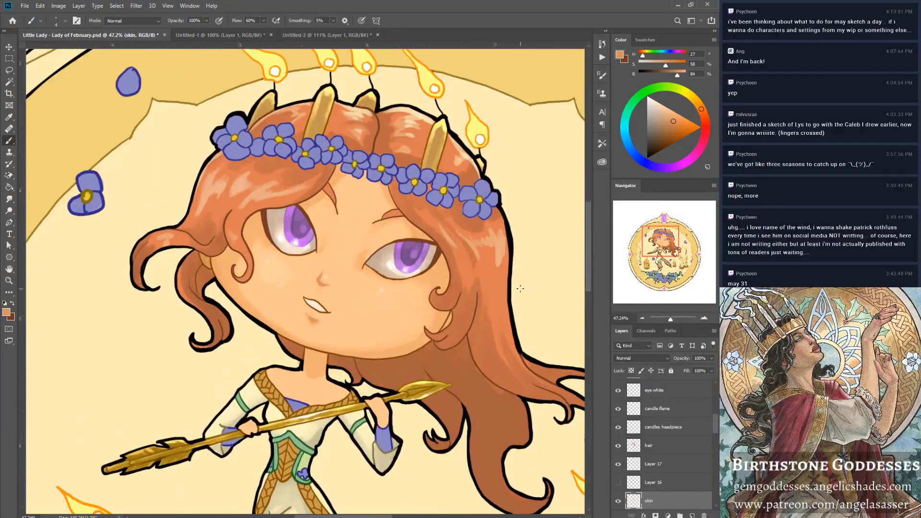
click(618, 483)
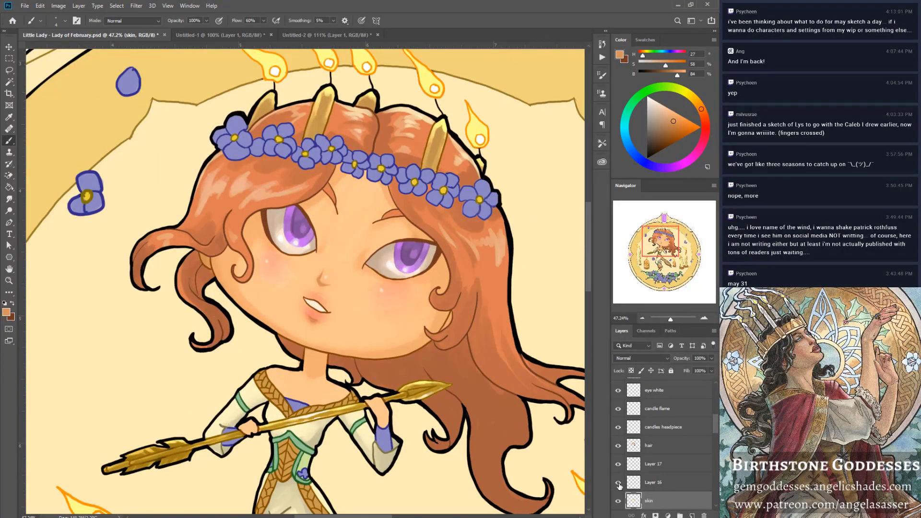
click(653, 483)
click(619, 483)
click(620, 485)
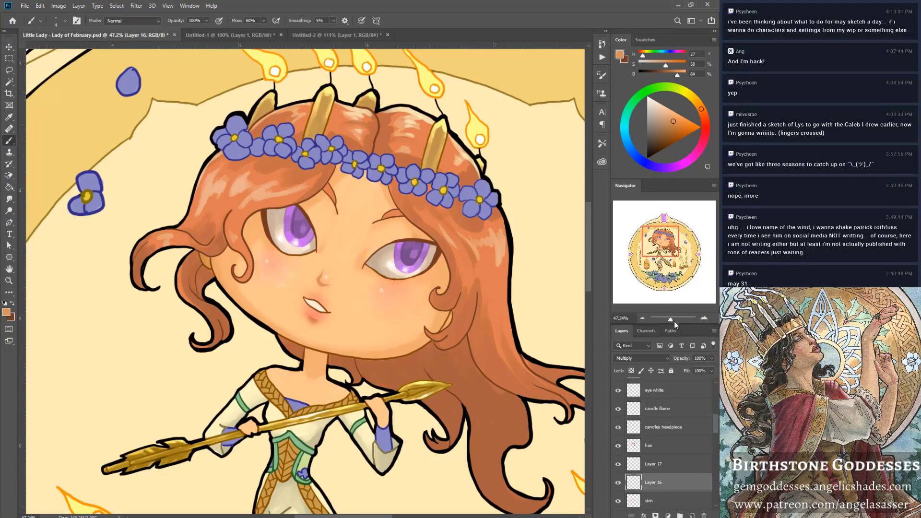
drag(671, 319, 674, 319)
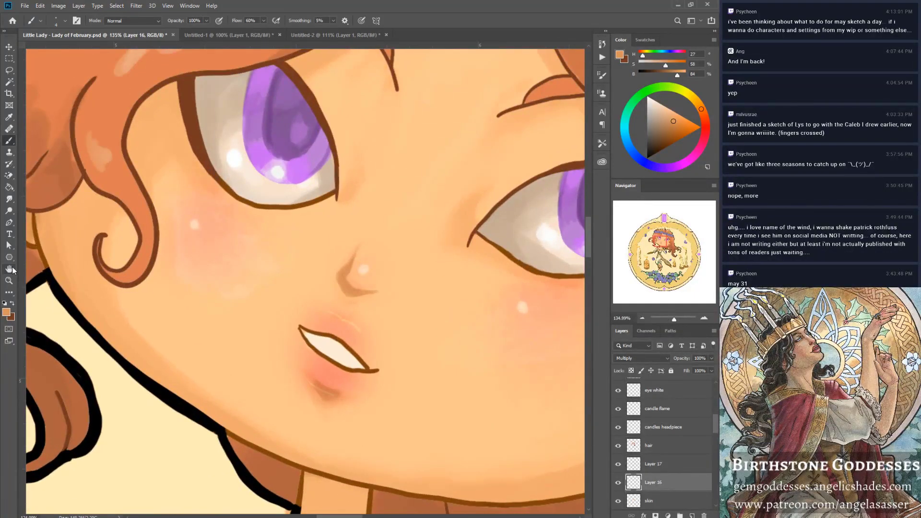
click(10, 199)
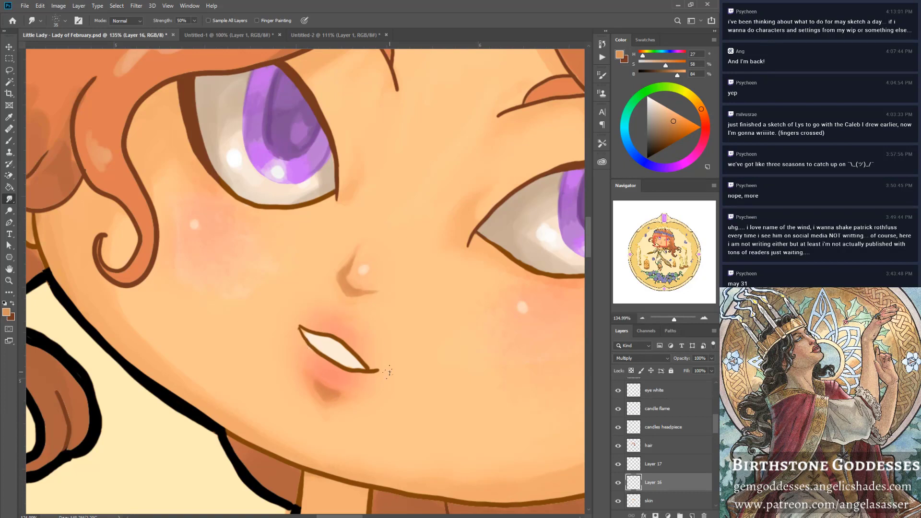
Try adding a highlight to the lower lip on the skin layer with the pale tone sampled from the nose highlight.
click(655, 502)
click(9, 141)
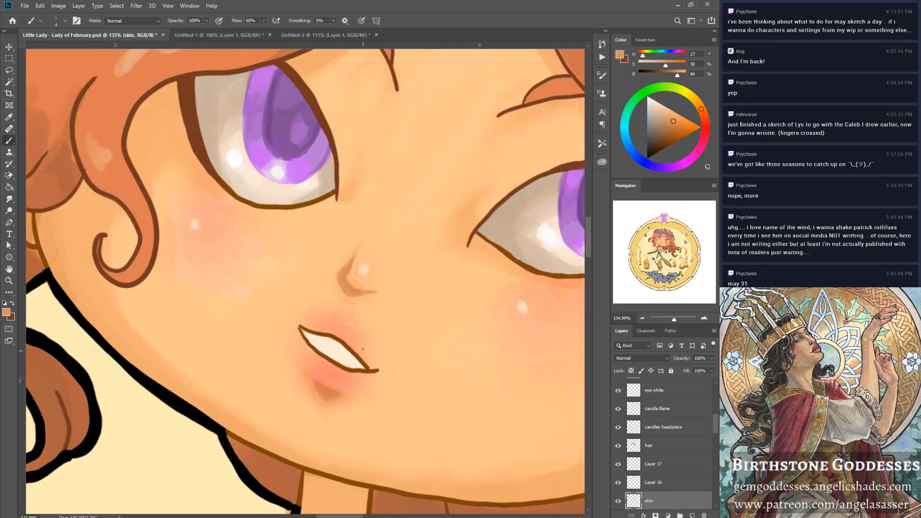
alt+click(364, 268)
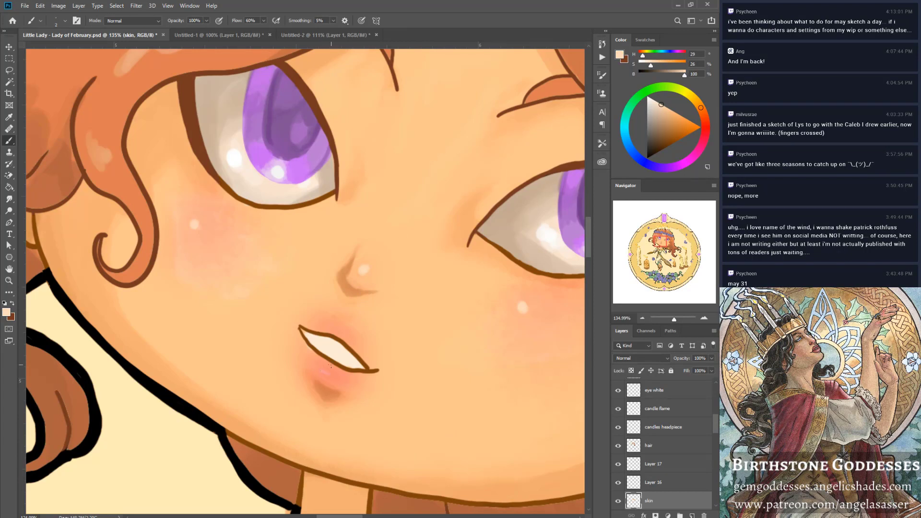
key(bracketright)
key(bracketright)
key(bracketright)
key(bracketright)
key(bracketright)
click(324, 373)
key(ctrl+z)
Check that the teeth are painted on the eye white layer by toggling its visibility, and make that layer active.
alt+click(404, 220)
scroll(716, 427, up, 5)
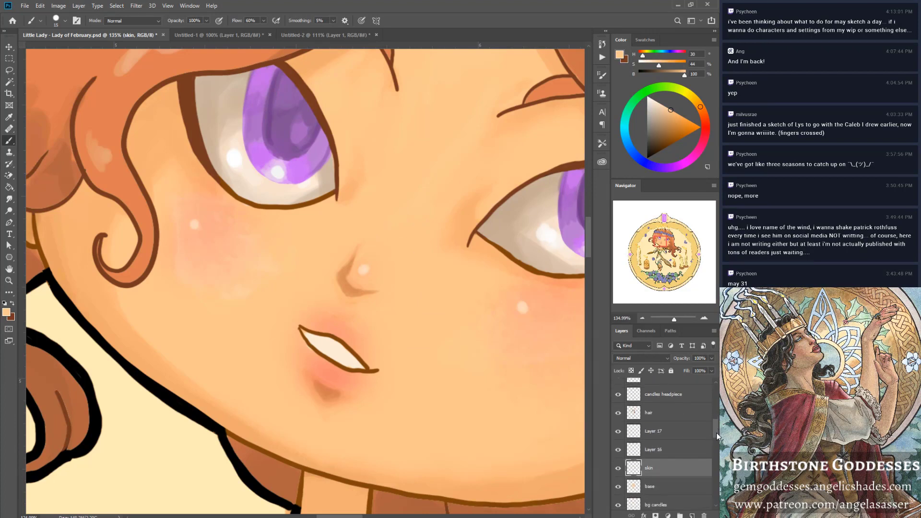
scroll(714, 414, down, 3)
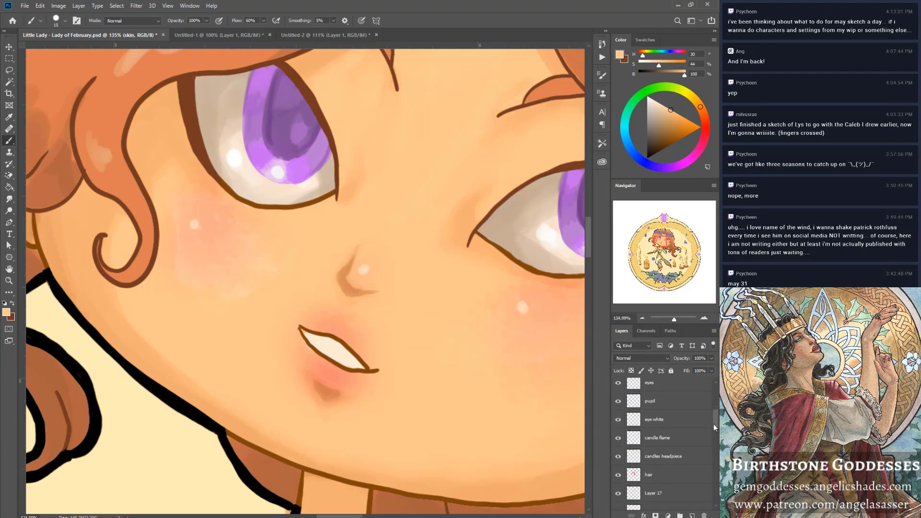
alt+click(398, 221)
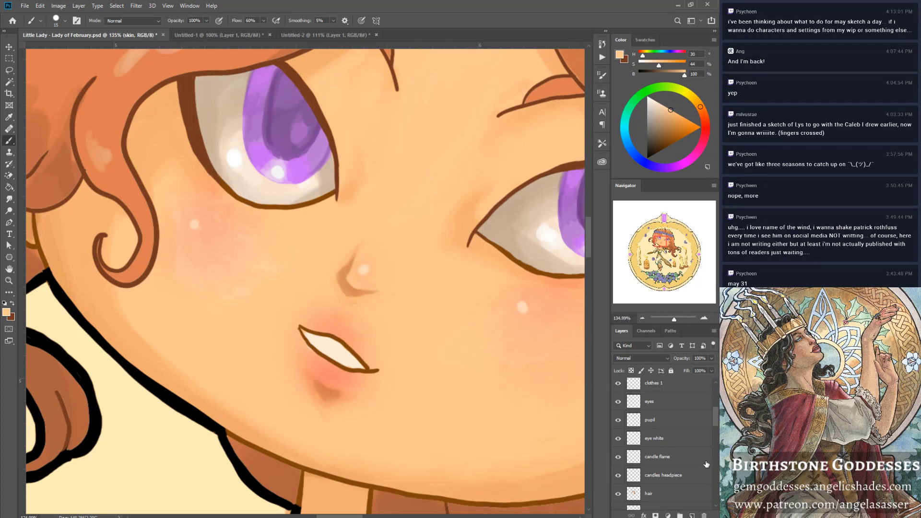
mouse_move(716, 421)
mouse_down()
mouse_move(712, 404)
mouse_move(711, 415)
mouse_up()
scroll(711, 414, down, 2)
click(618, 443)
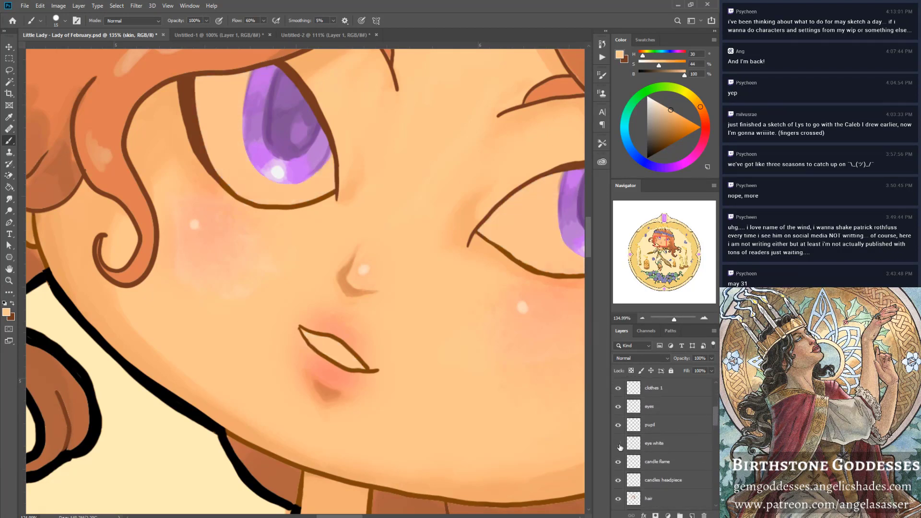
click(619, 443)
click(656, 444)
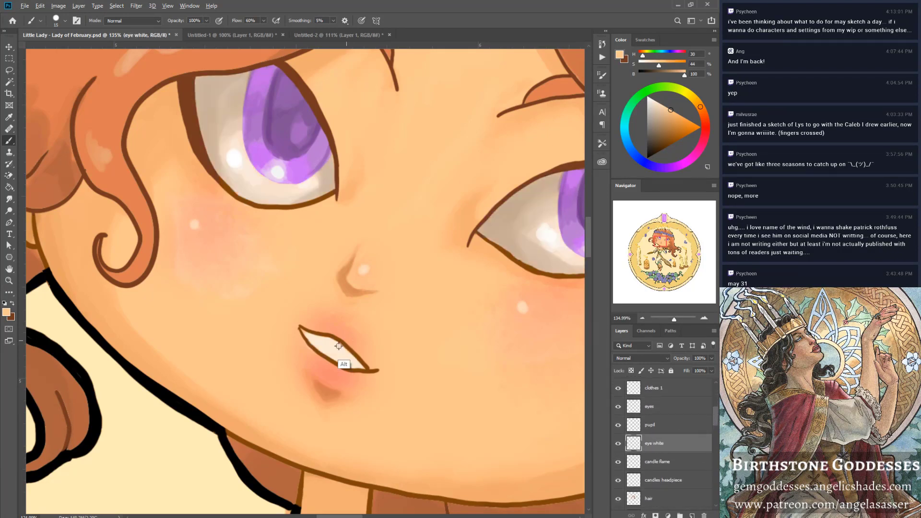
Load the eye white layer's pixels as a selection and shade the teeth in grey with hue 42, saturation 14, brightness 76.
alt+click(336, 358)
drag(310, 337, 347, 355)
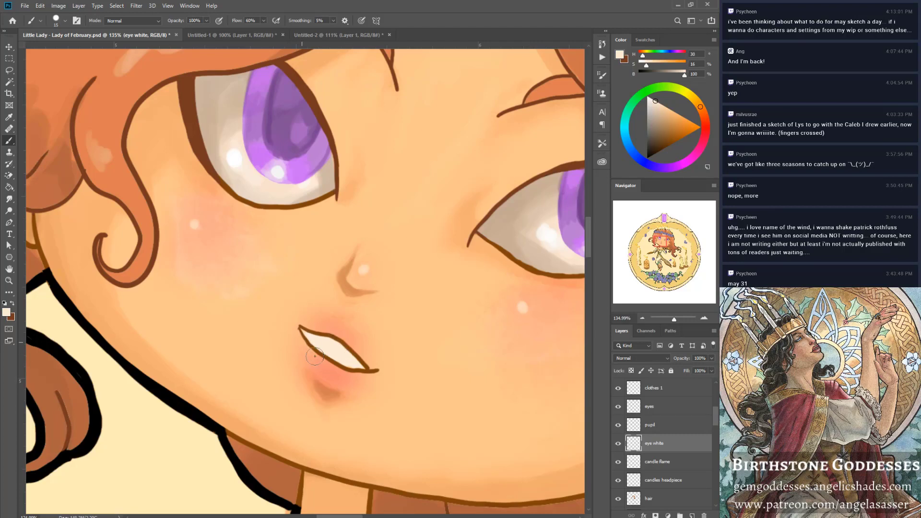
alt+click(528, 220)
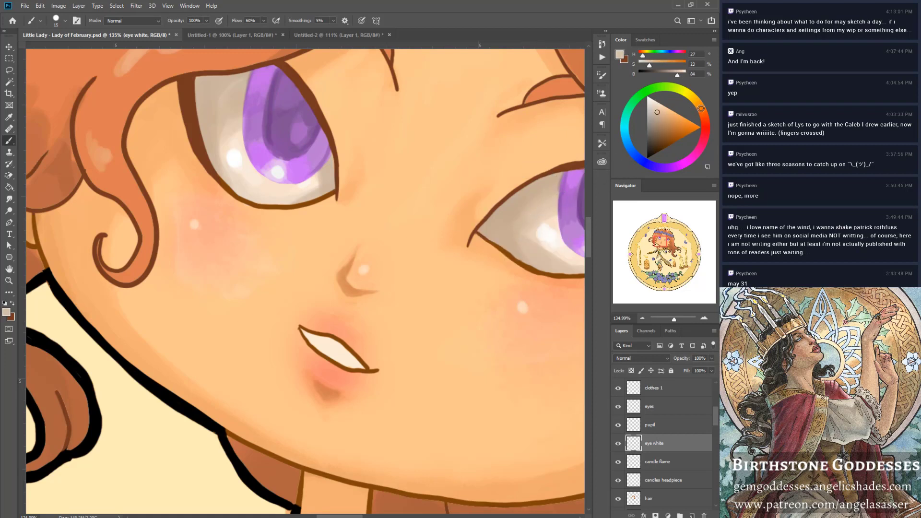
drag(702, 109, 694, 98)
click(653, 115)
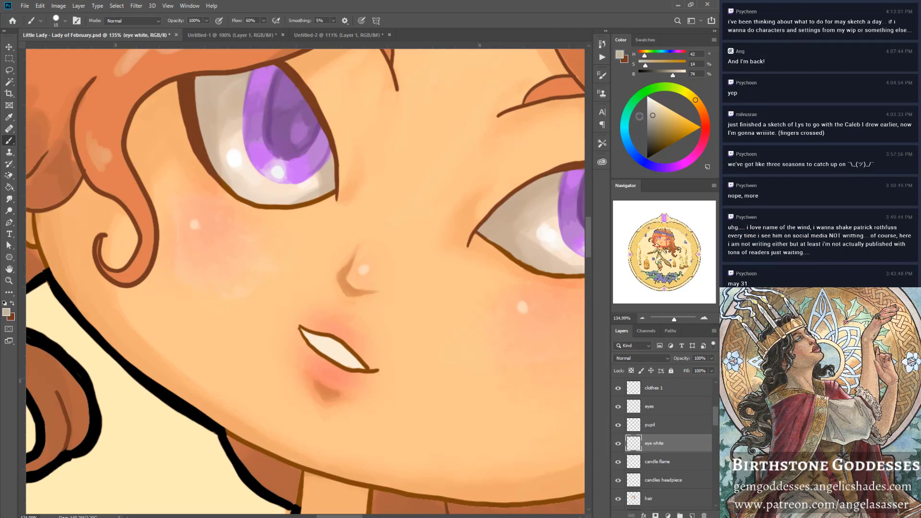
ctrl+click(634, 443)
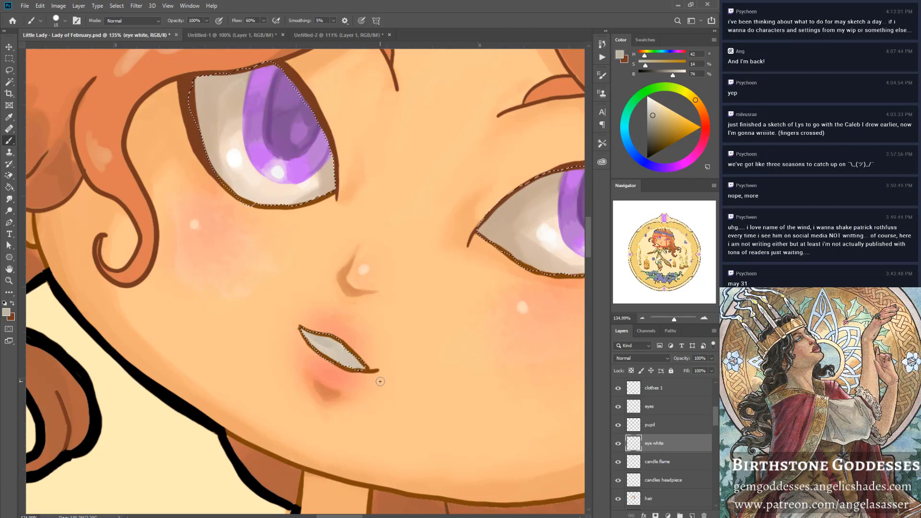
Lighten and blend the teeth shading with tones sampled from the teeth and the eye white.
key(alt)
alt+click(330, 354)
drag(322, 353, 314, 336)
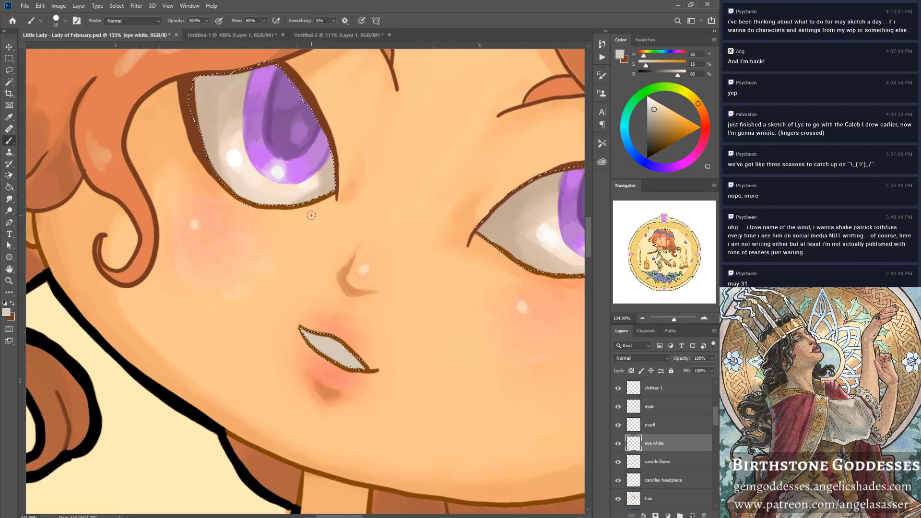
alt+click(290, 191)
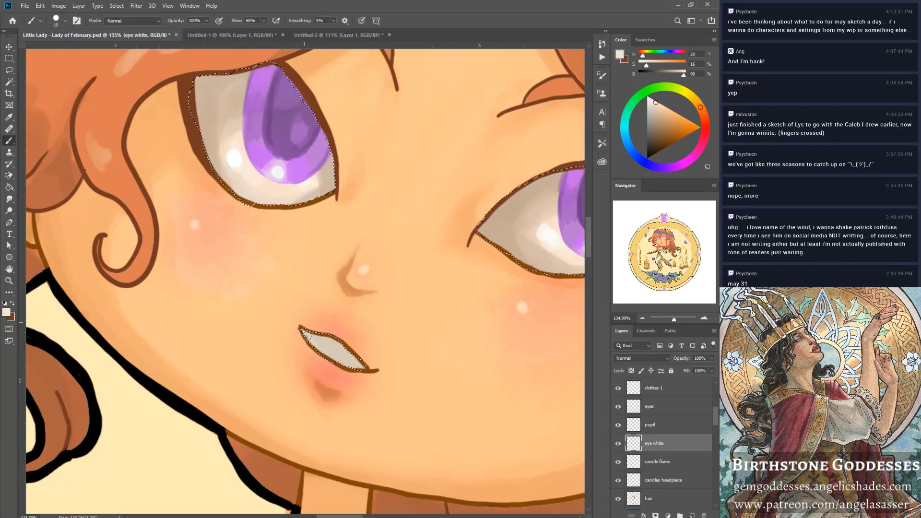
mouse_move(308, 339)
mouse_down()
mouse_move(337, 365)
mouse_move(328, 335)
mouse_move(350, 357)
mouse_up()
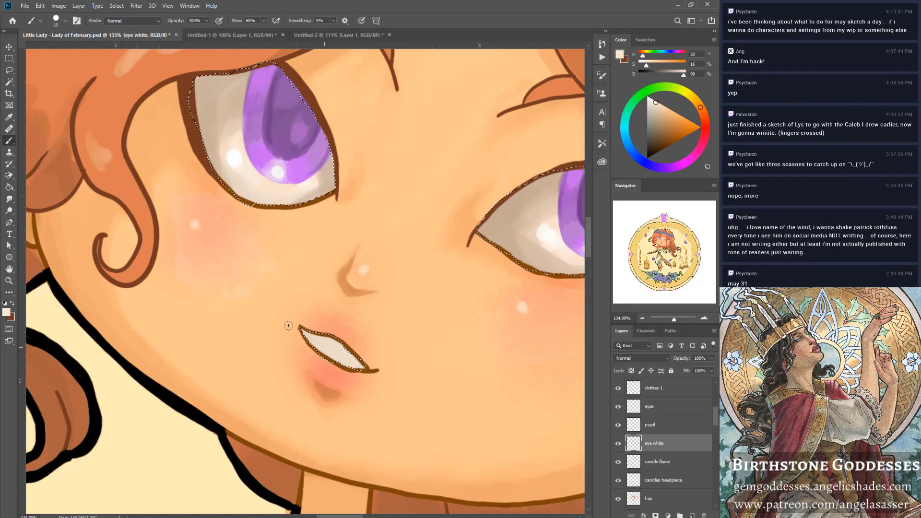
key(ctrl+d)
mouse_move(674, 319)
mouse_down()
mouse_move(663, 319)
mouse_move(672, 319)
mouse_up()
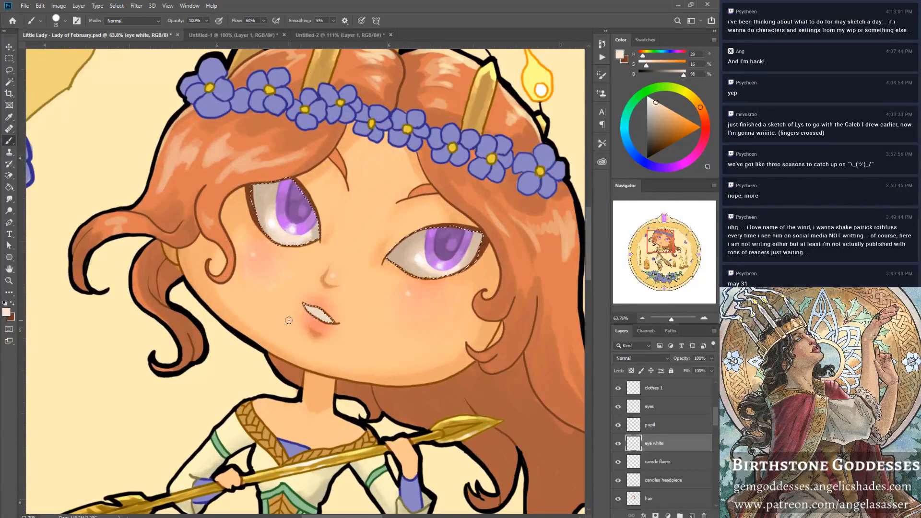
Add a new layer above the lines copy layer and name it highlights.
key(bracketright)
key(bracketright)
drag(715, 417, 715, 393)
click(697, 394)
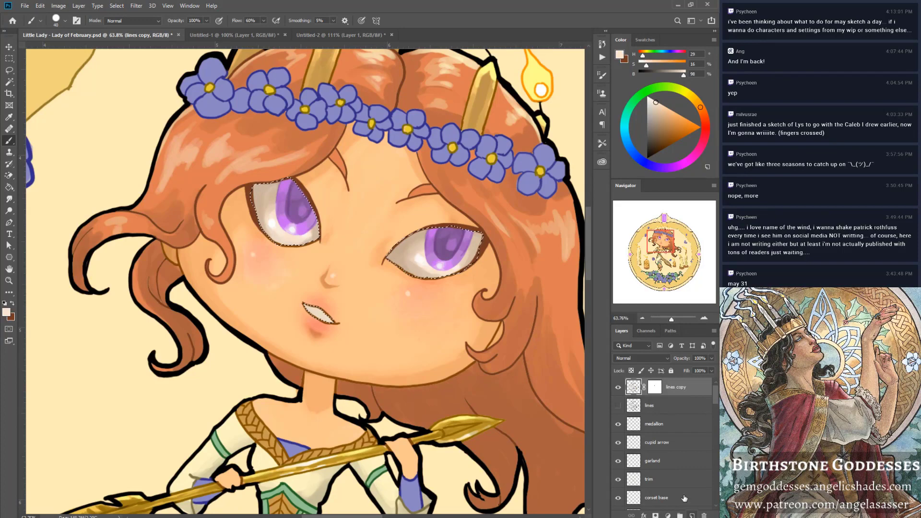
click(692, 515)
double_click(654, 387)
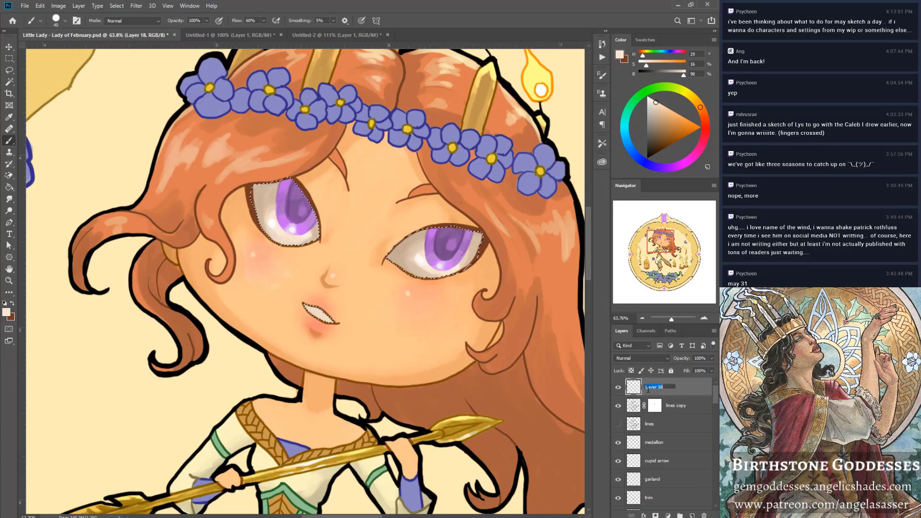
text(high)
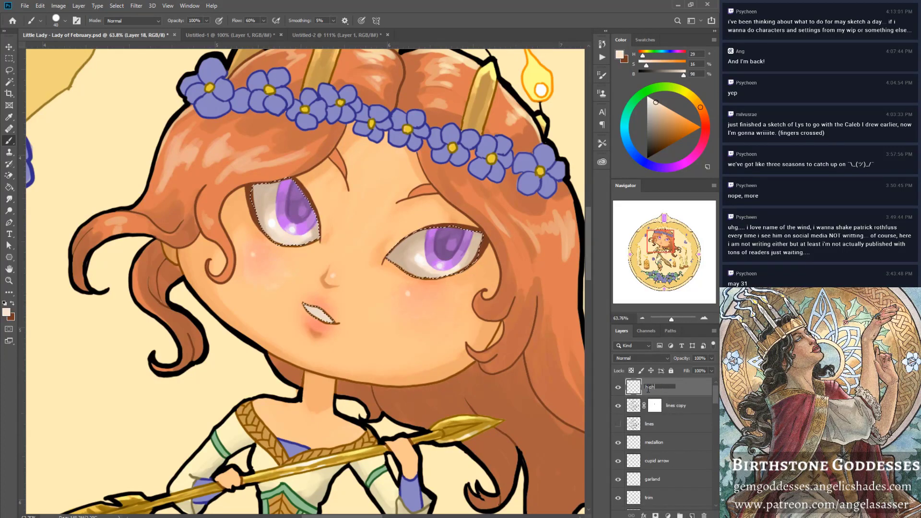
text(lights)
key(Return)
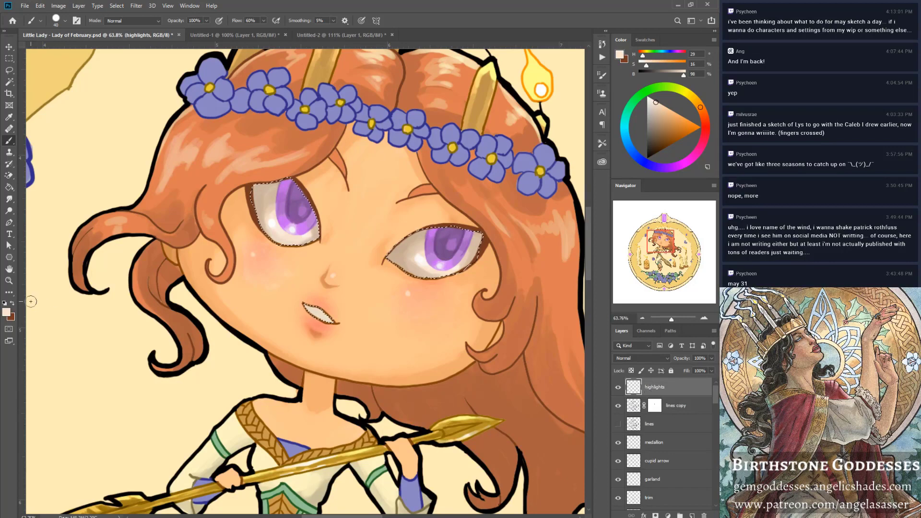
Deselect and dab small highlights on the lower lip with the pale tone sampled from the cheek highlight (saturation 27, brightness 100) and white.
key(ctrl+d)
key(z)
click(323, 321)
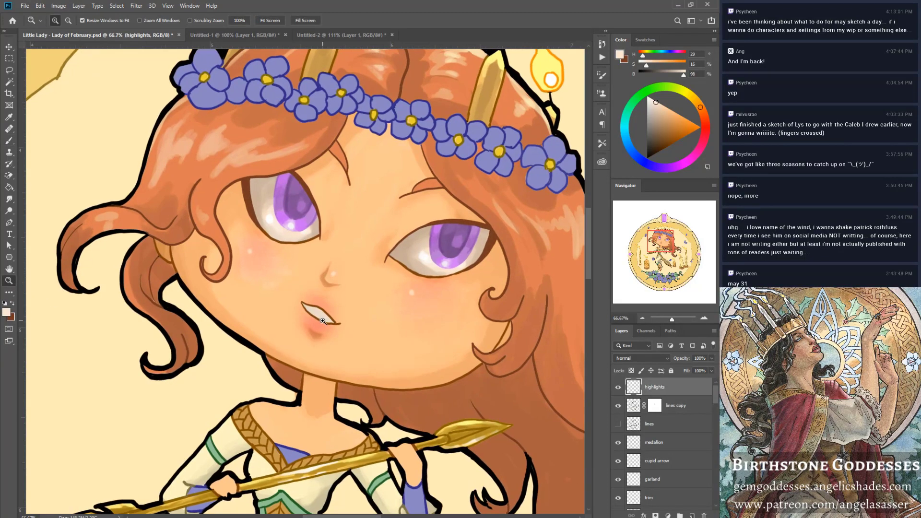
key(b)
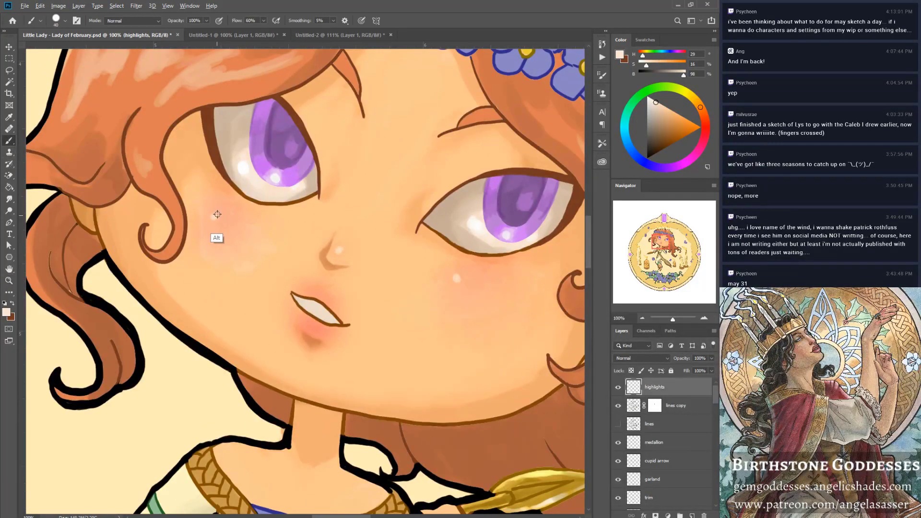
alt+click(214, 216)
key(bracketleft)
key(bracketleft)
click(305, 322)
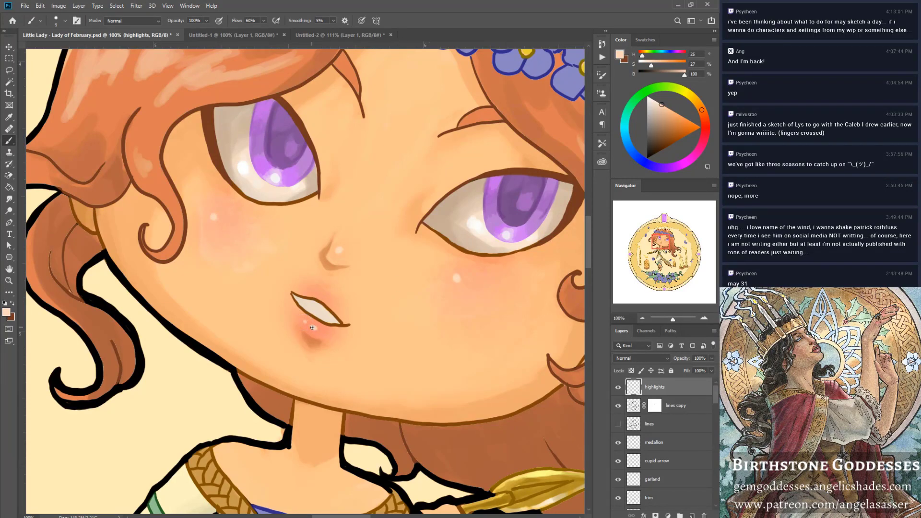
alt+click(315, 313)
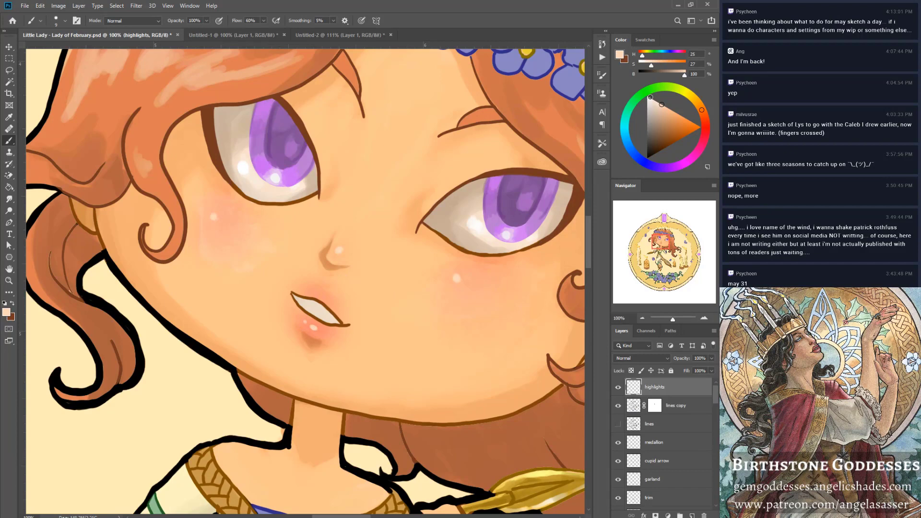
click(315, 328)
Load the skin layer's pixels as a selection, retouch the lower leg and foot with skin tones sampled there, then deselect and save.
drag(673, 319, 671, 321)
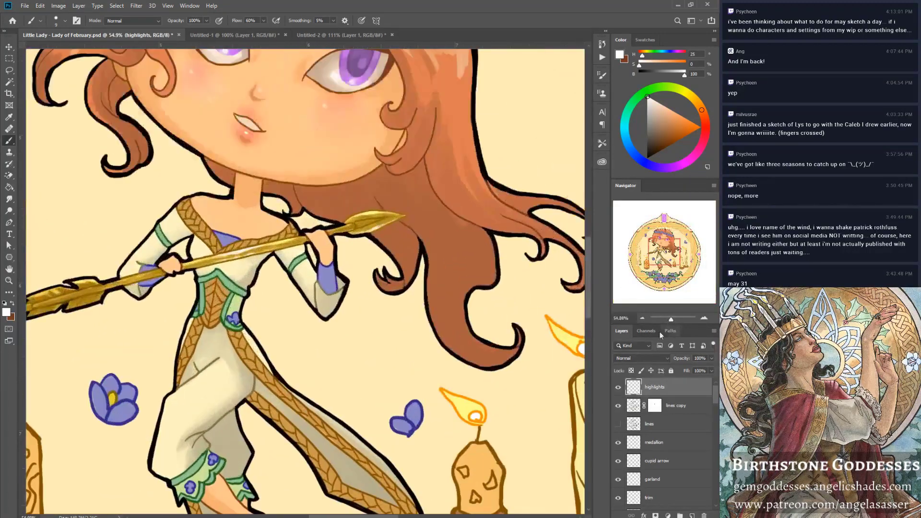
drag(659, 267, 655, 253)
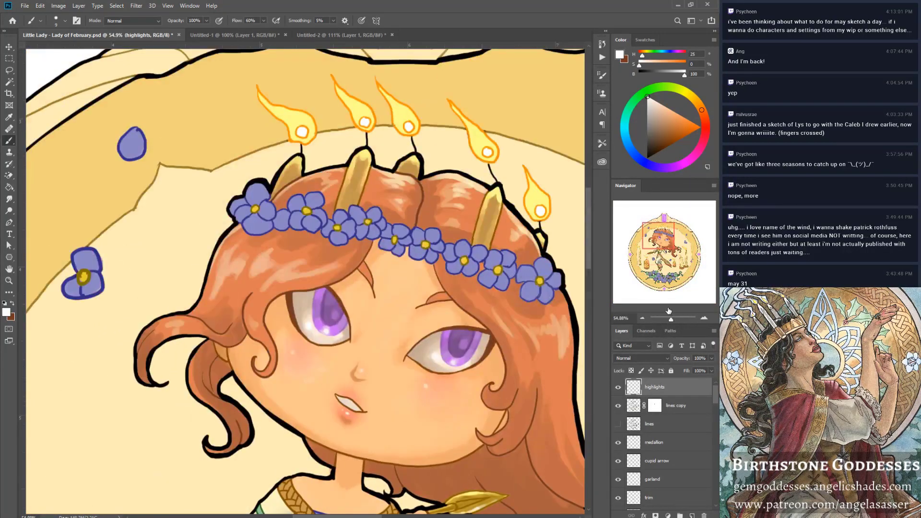
drag(672, 321, 668, 322)
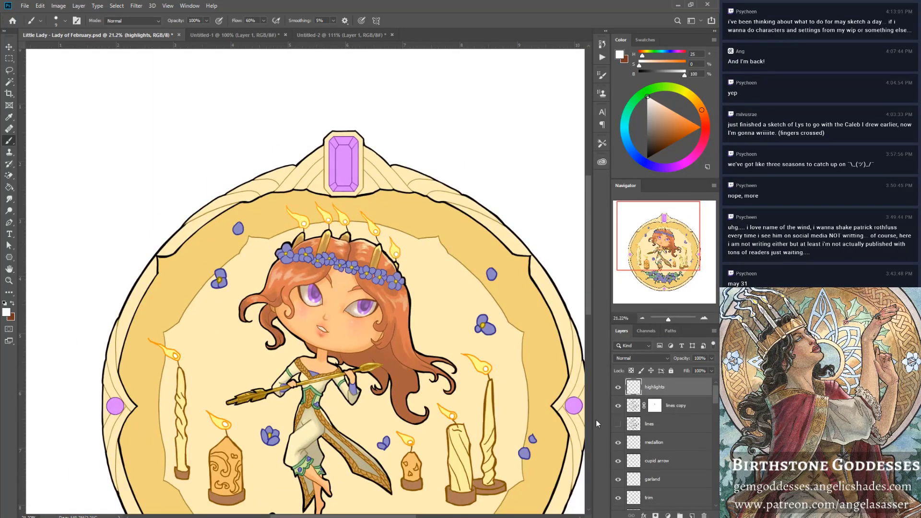
drag(657, 253, 659, 260)
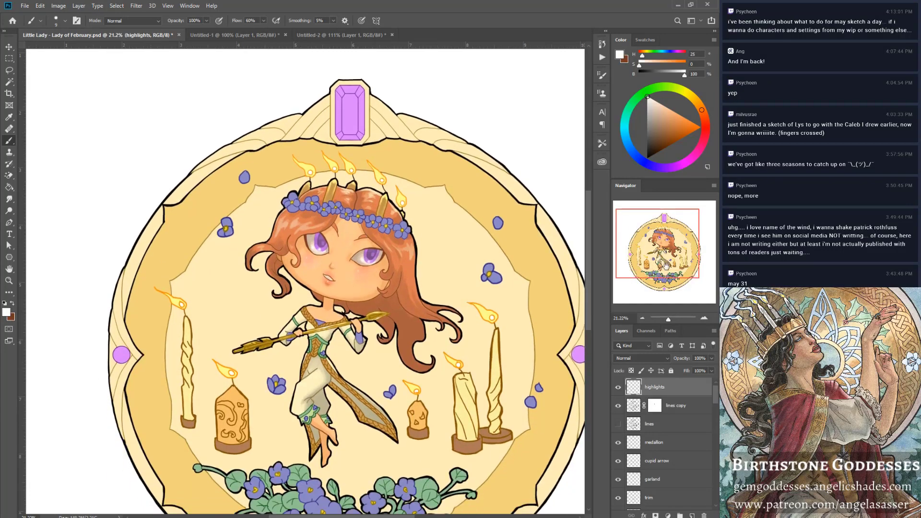
drag(716, 402, 710, 441)
click(651, 427)
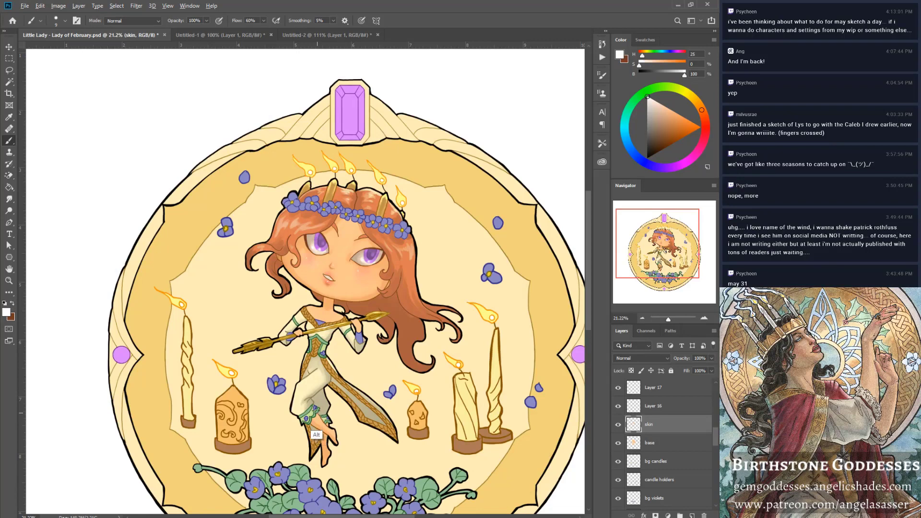
key(alt)
alt+click(314, 425)
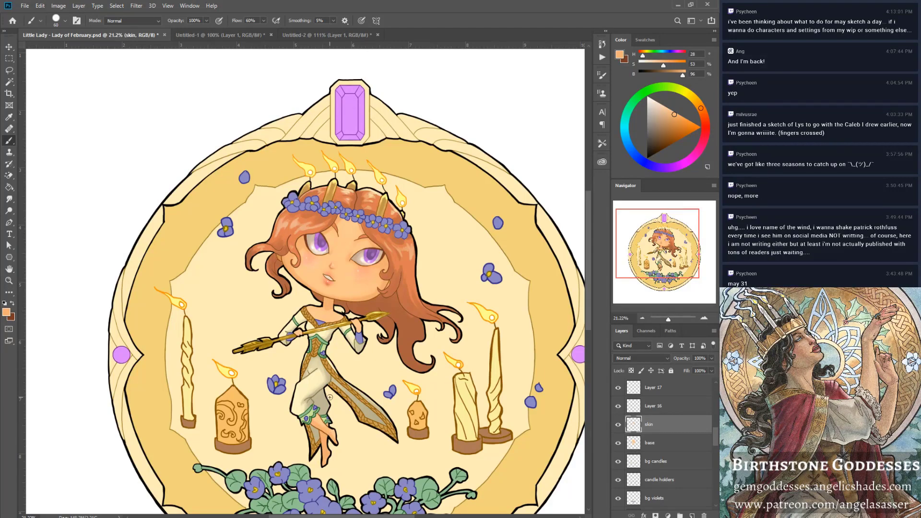
ctrl+click(634, 424)
key(alt)
alt+click(320, 419)
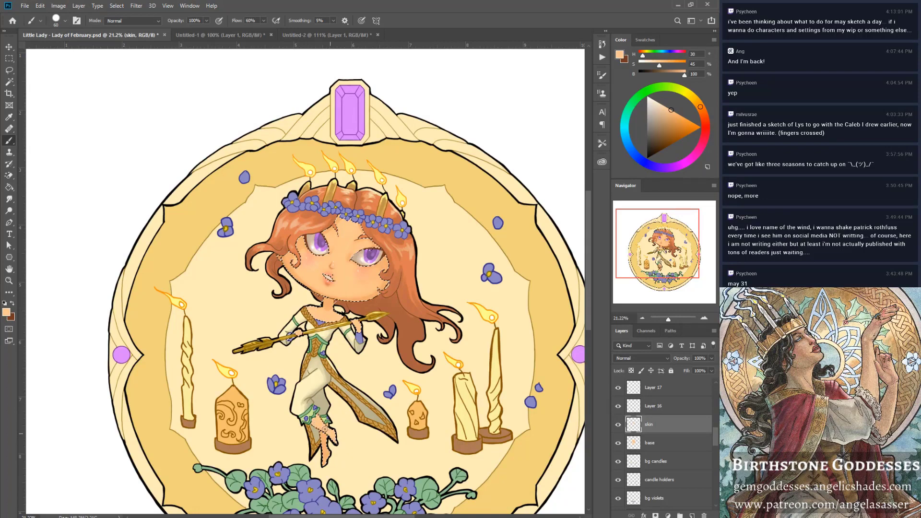
key(ctrl+d)
key(ctrl+s)
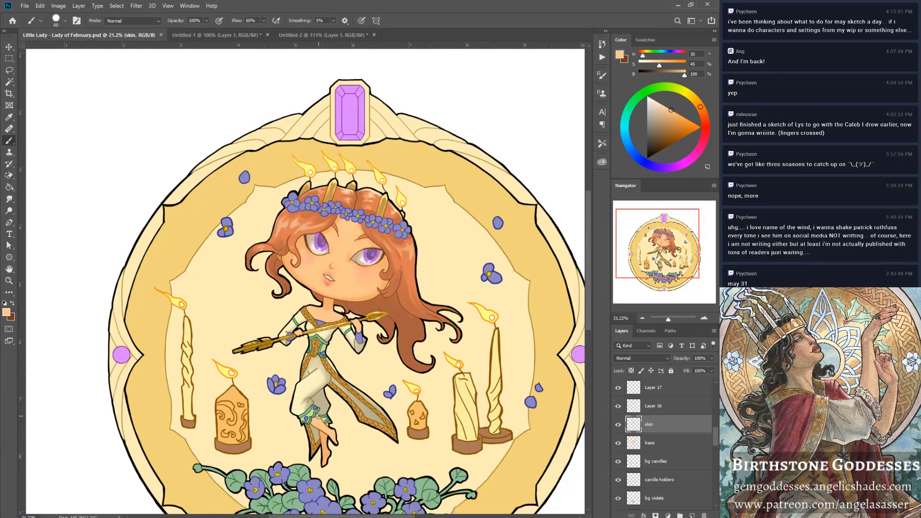
drag(715, 433, 716, 424)
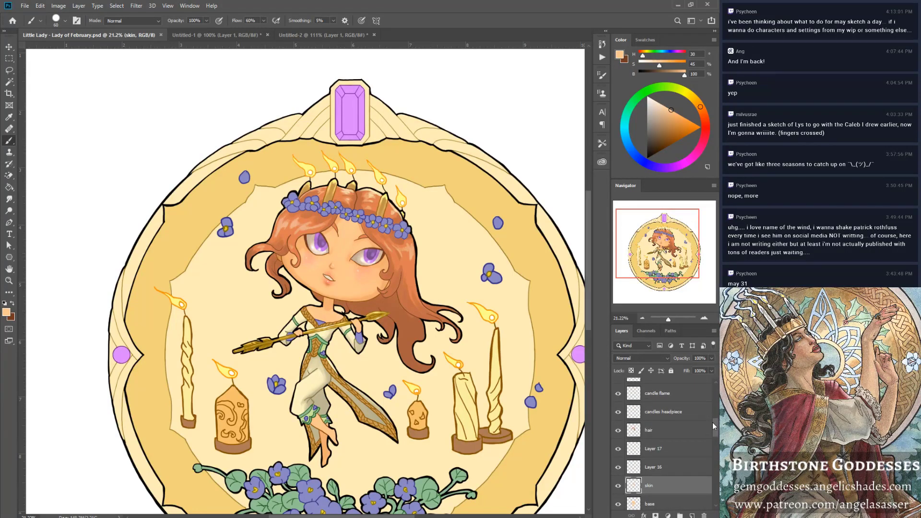
click(619, 412)
Switch to Google Play Music in the browser, dismiss the playback notice and resume the track Intrepid, then return to Photoshop.
key(alt+Tab)
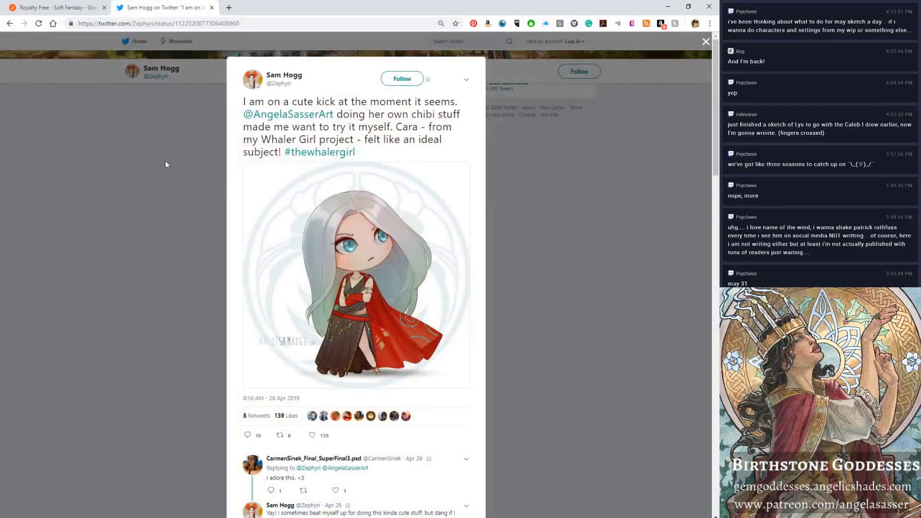
click(54, 8)
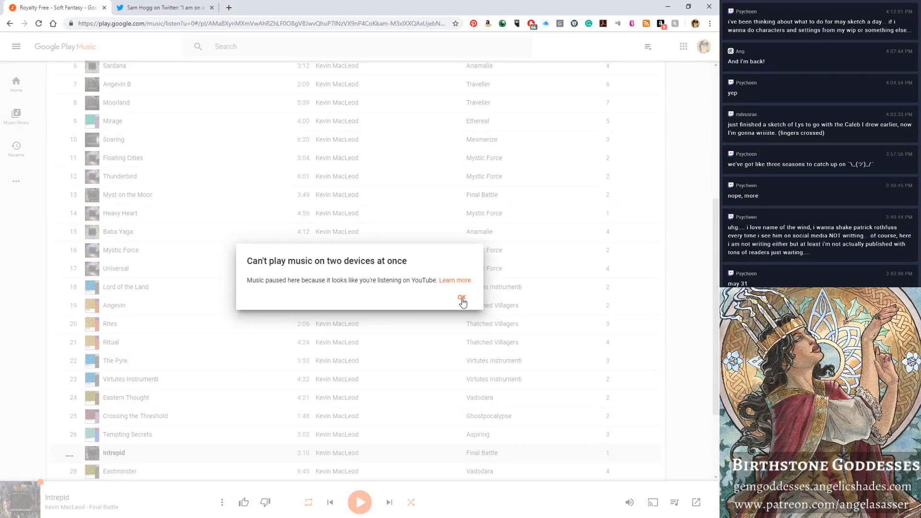
click(462, 300)
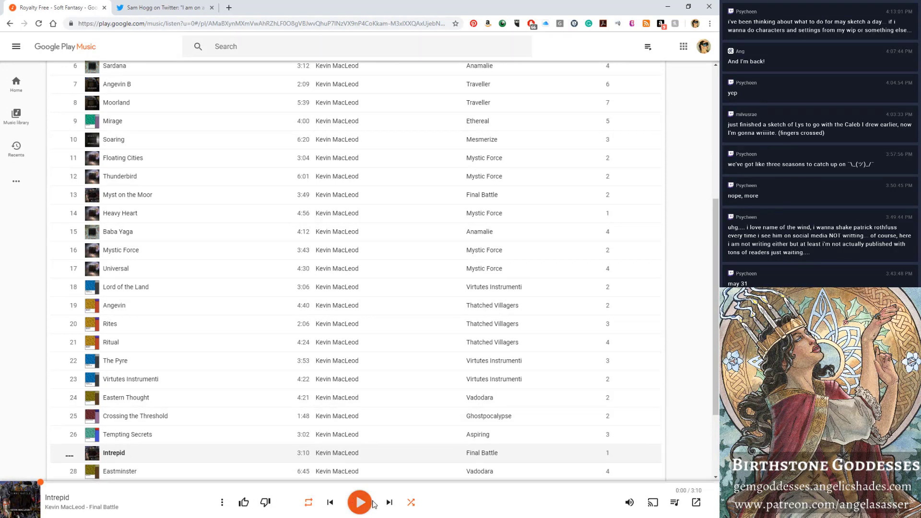
click(361, 499)
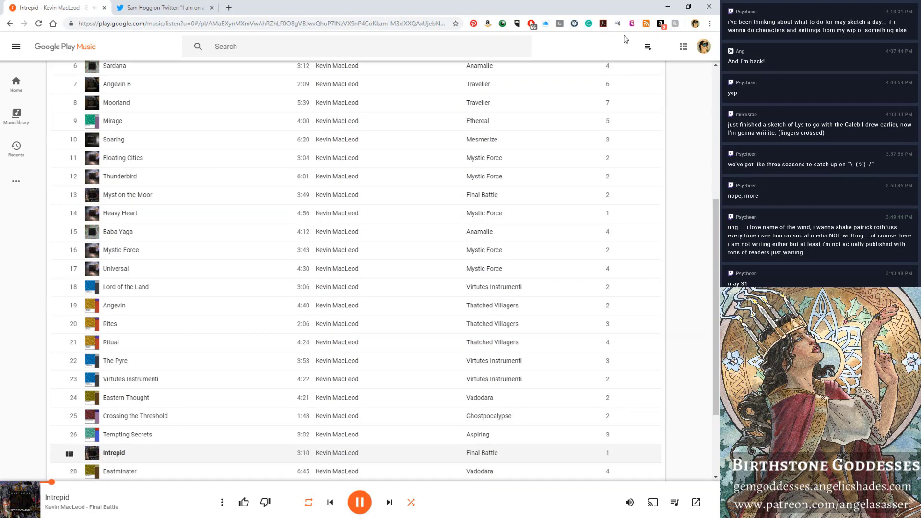
click(667, 8)
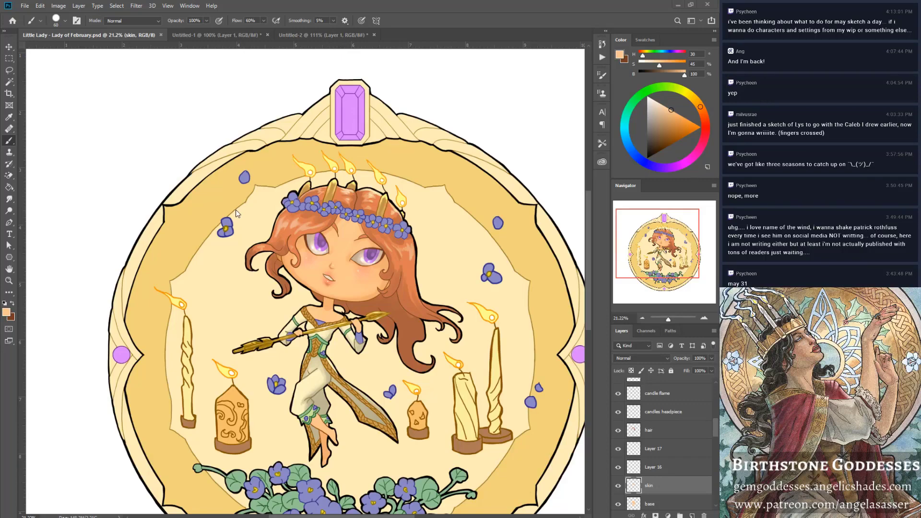
key(alt+Tab)
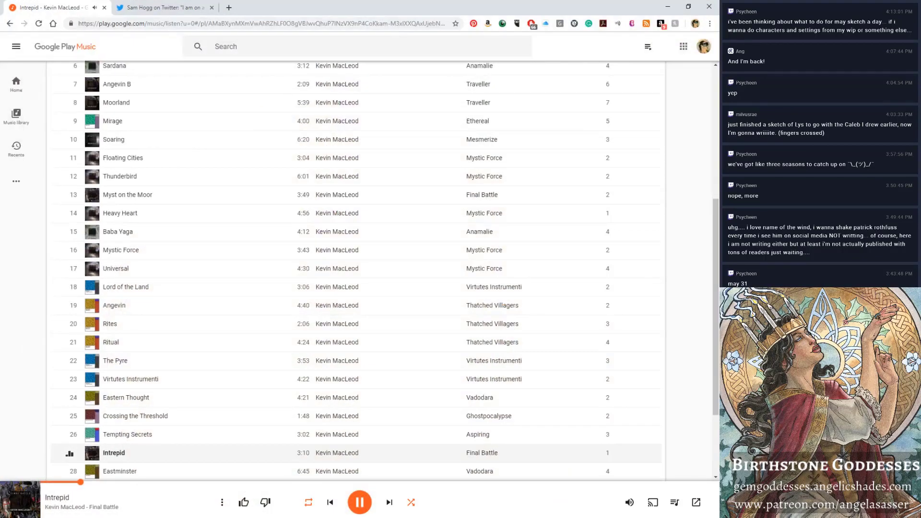
key(alt+Tab)
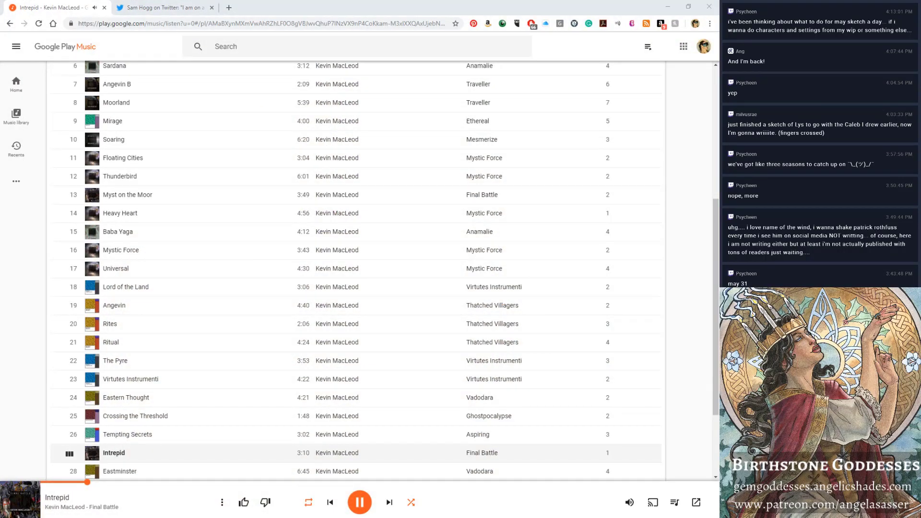
Examine the two chibi reference images, Untitled-2 and Untitled-1, and compare them with the whole Lady of February medallion.
click(320, 34)
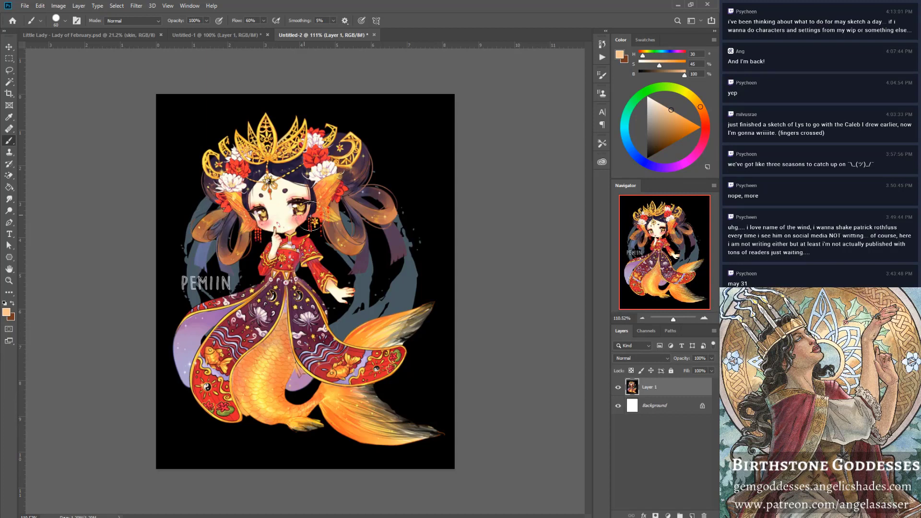
click(235, 35)
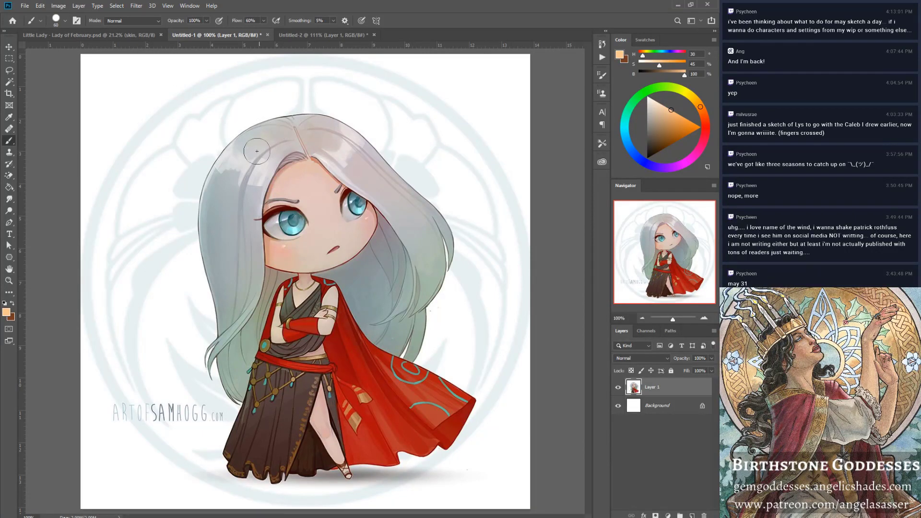
click(91, 34)
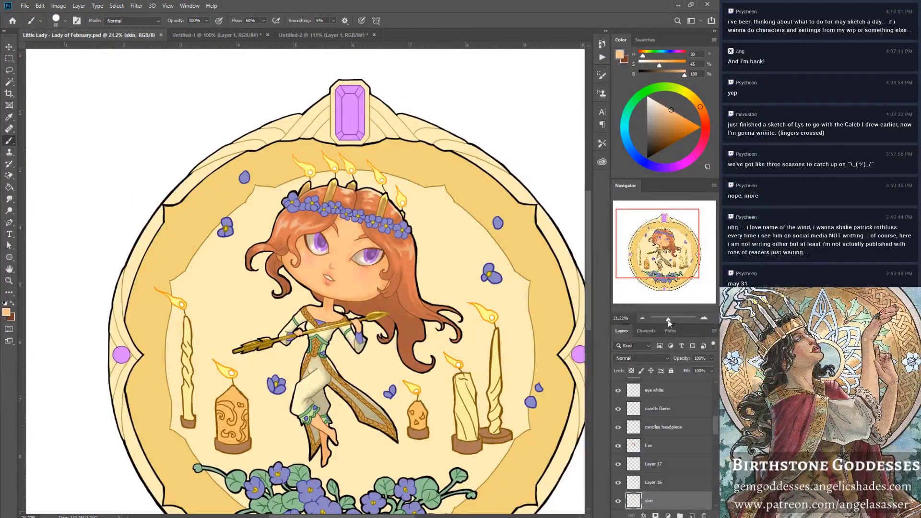
drag(670, 323, 670, 323)
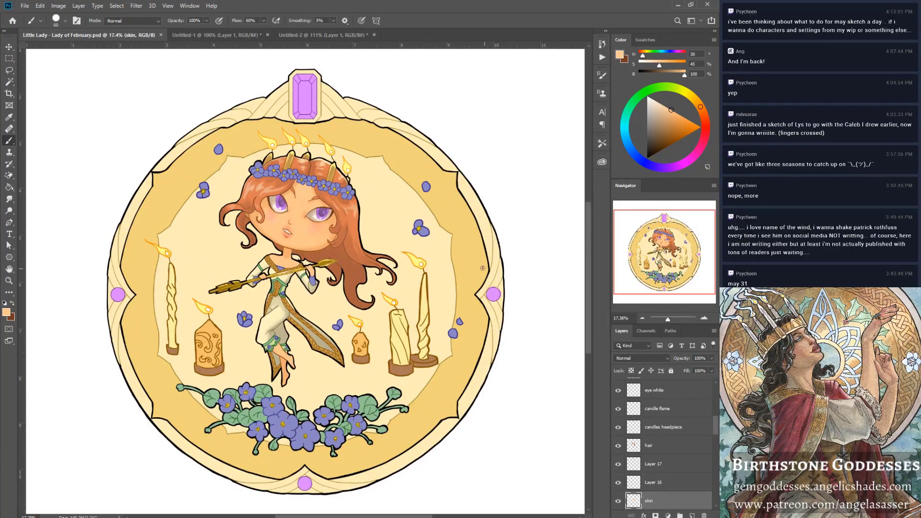
scroll(384, 266, down, 1)
scroll(355, 259, up, 2)
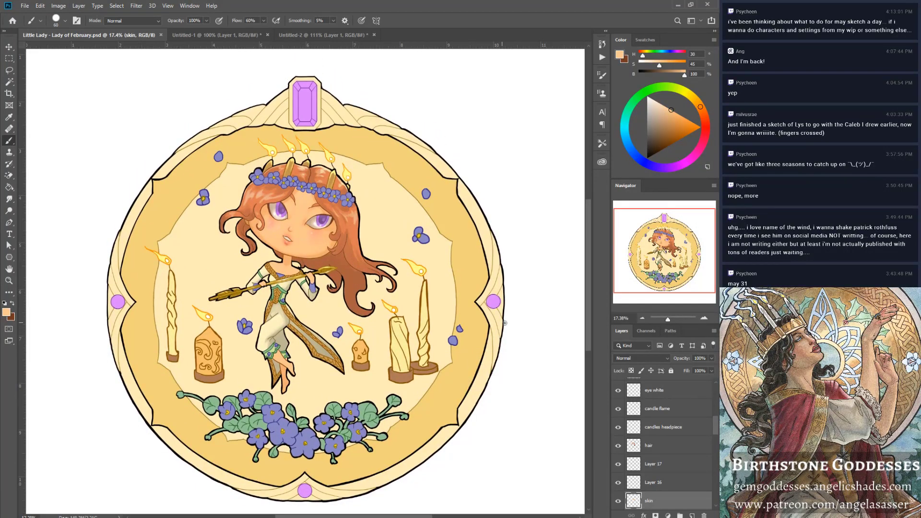
Find the base layer in the layer stack and load its pixels as a selection around the chibi figure.
scroll(660, 455, up, 5)
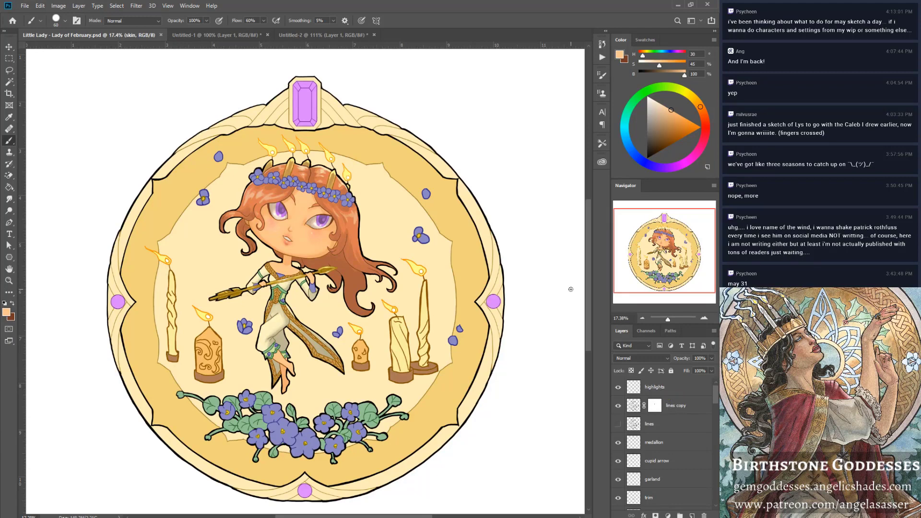
click(680, 390)
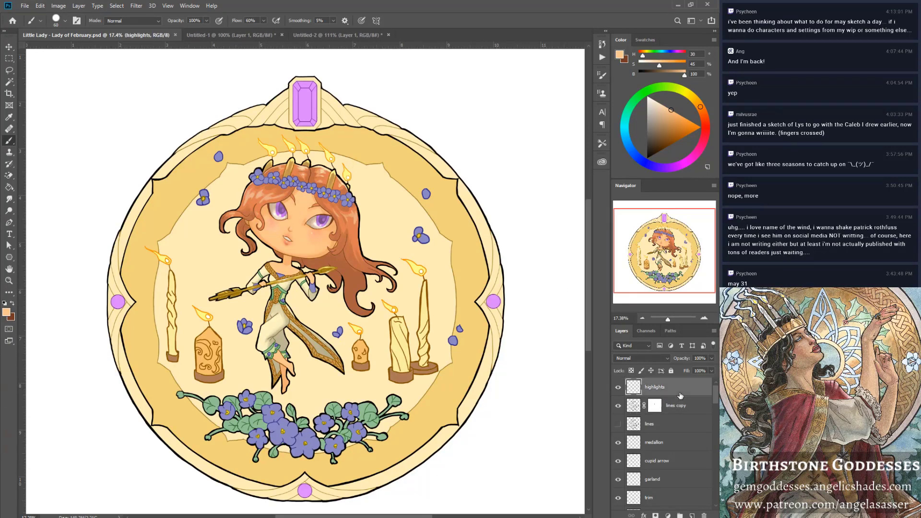
click(681, 423)
key(Delete)
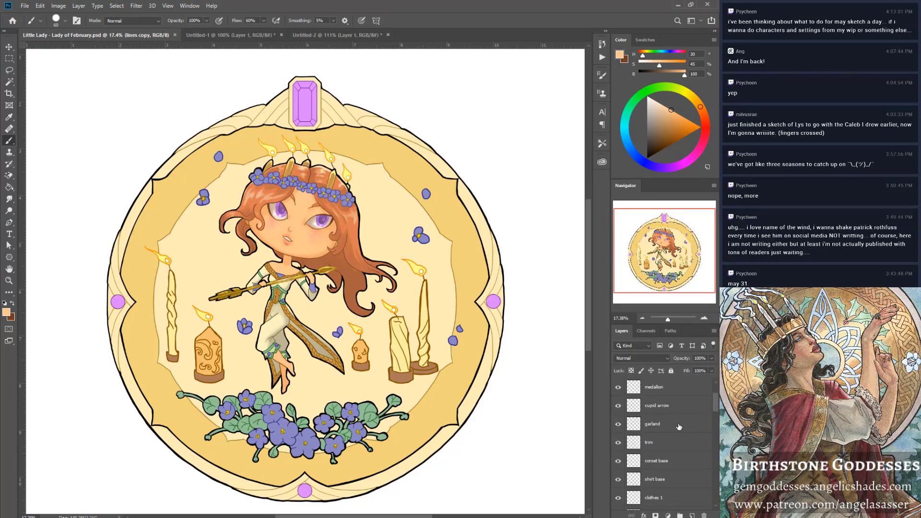
scroll(679, 427, down, 5)
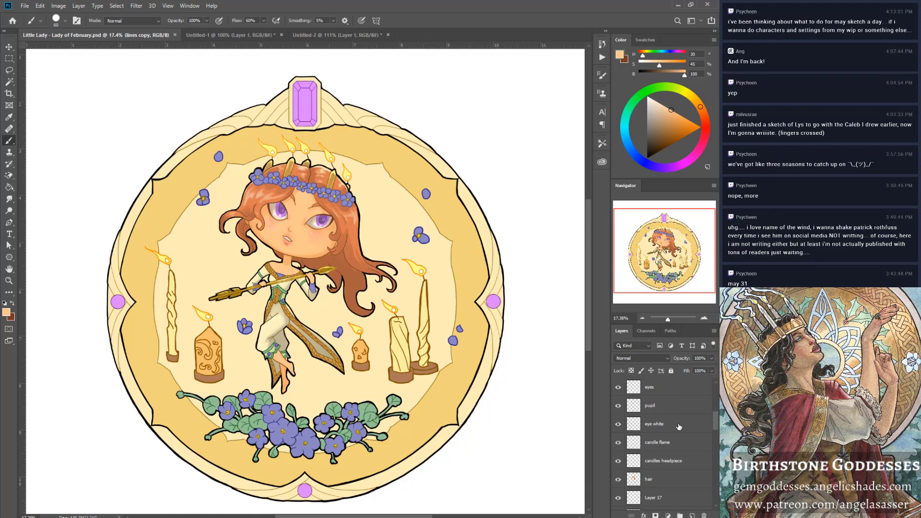
scroll(679, 426, down, 5)
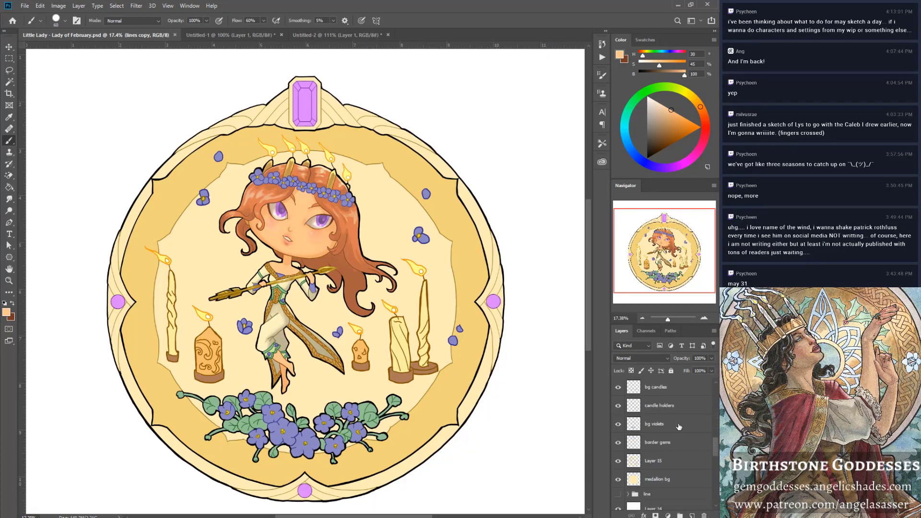
scroll(679, 427, down, 1)
scroll(673, 441, up, 4)
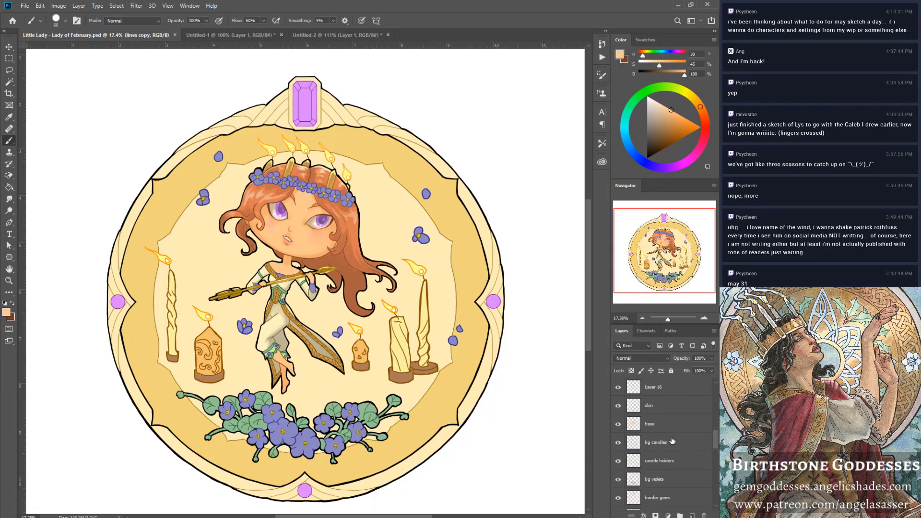
ctrl+click(635, 425)
click(653, 426)
scroll(653, 427, up, 5)
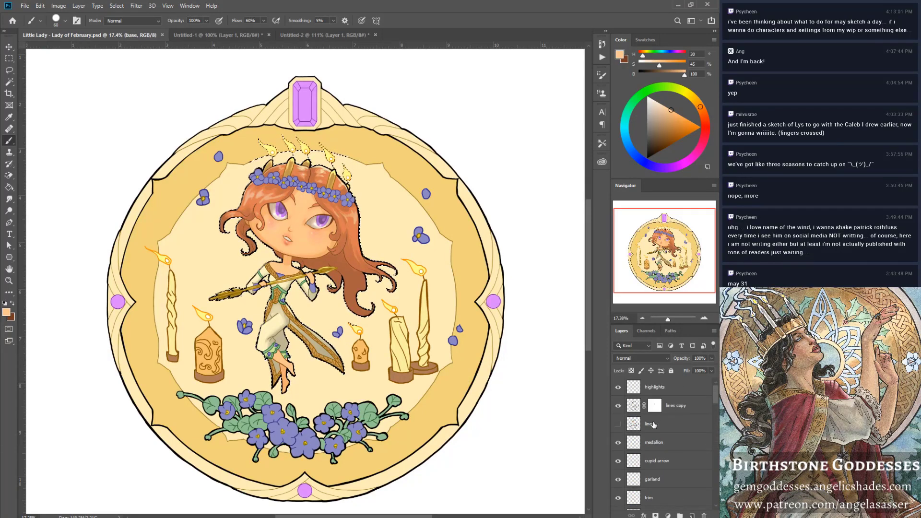
Add a gradient fill layer above the lines copy layer within the selection, starting from the Orange, Yellow, Orange preset.
click(682, 408)
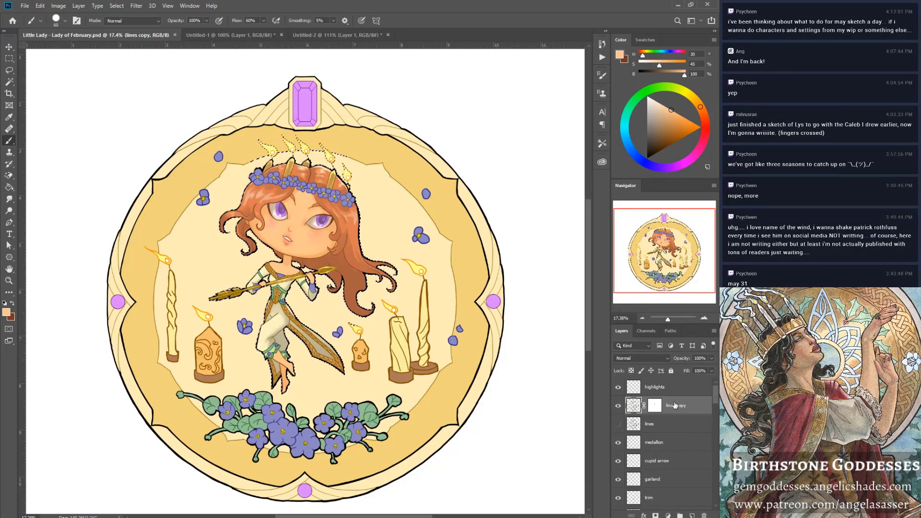
click(668, 516)
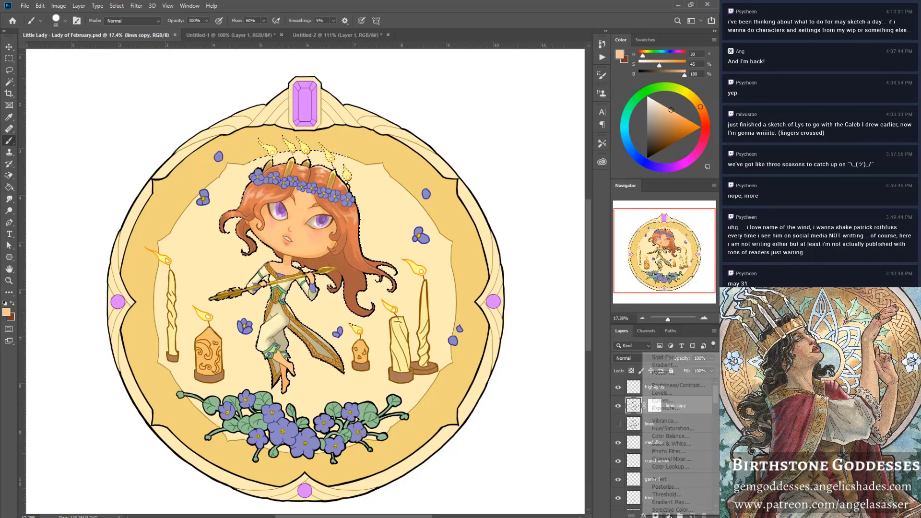
click(677, 367)
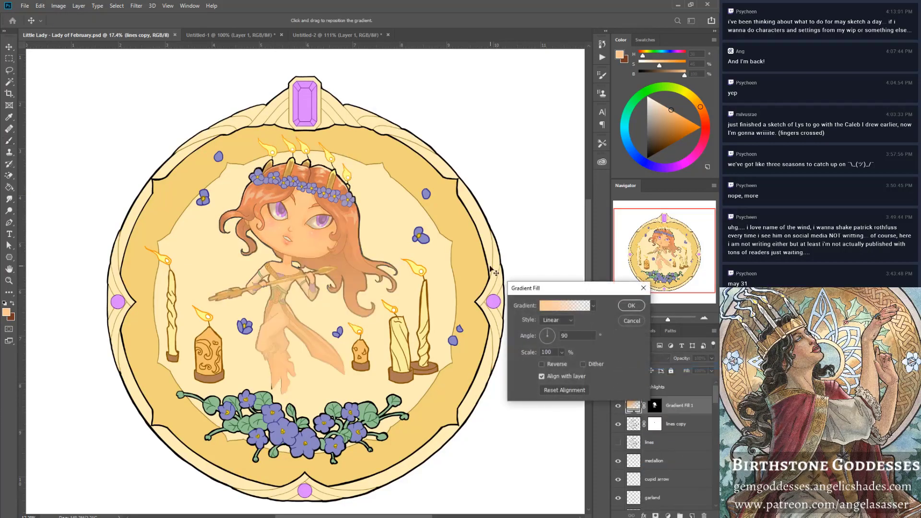
click(560, 305)
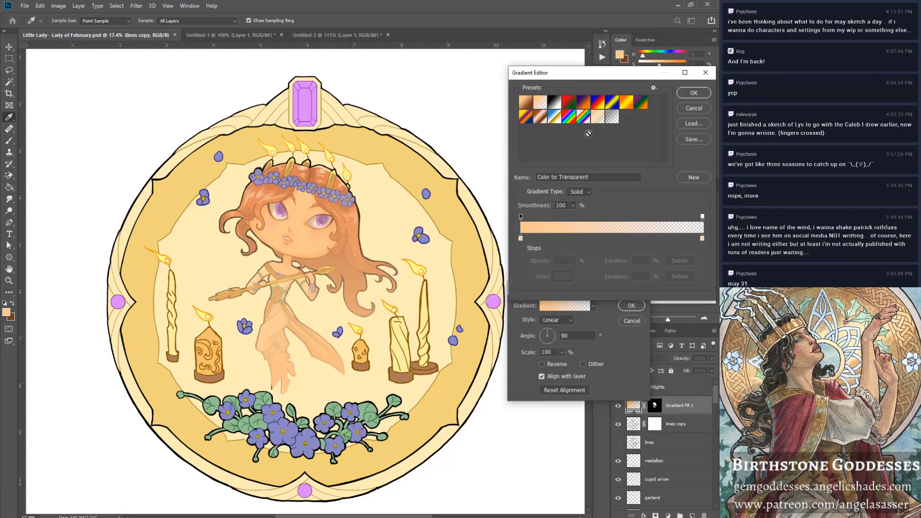
click(625, 107)
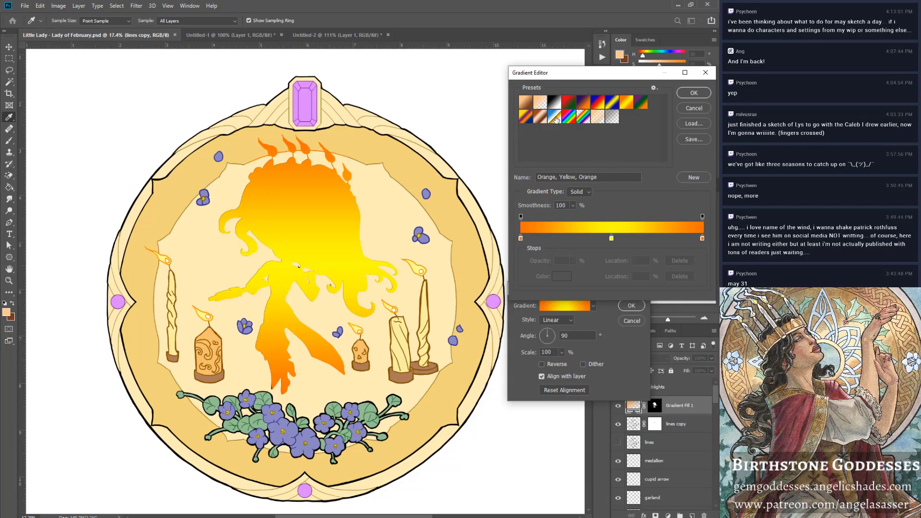
Recolor the gradient's middle stop to pale lavender (ecd7fc).
double_click(611, 239)
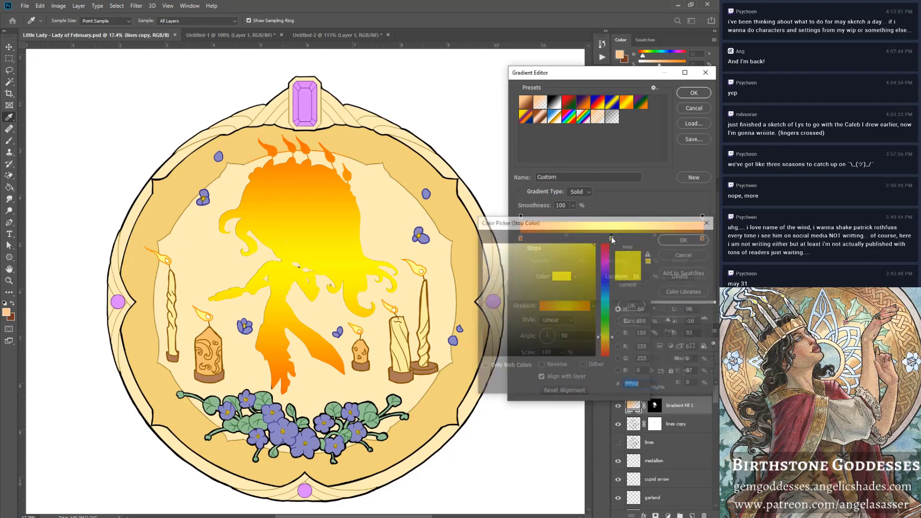
click(606, 272)
drag(594, 243, 498, 244)
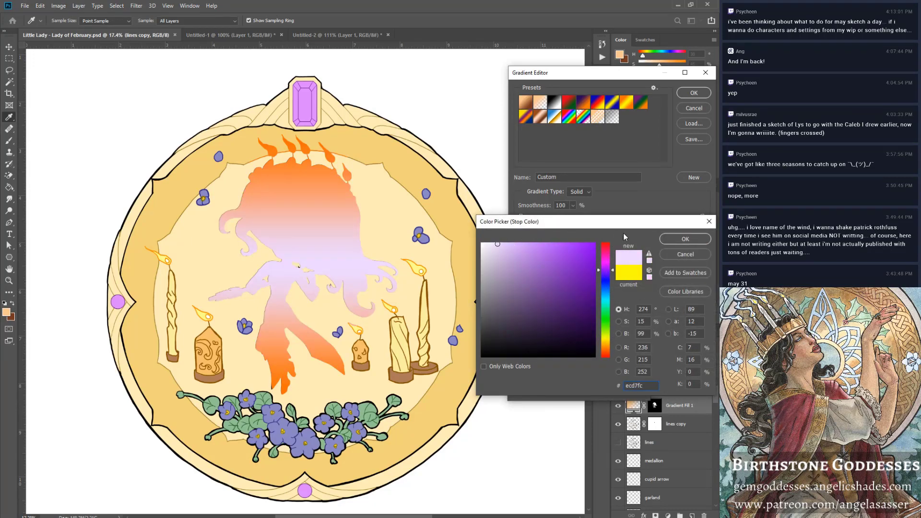
click(685, 239)
Recolor the gradient's end stop, at the figure's head, to soft yellow (fff66a).
double_click(667, 241)
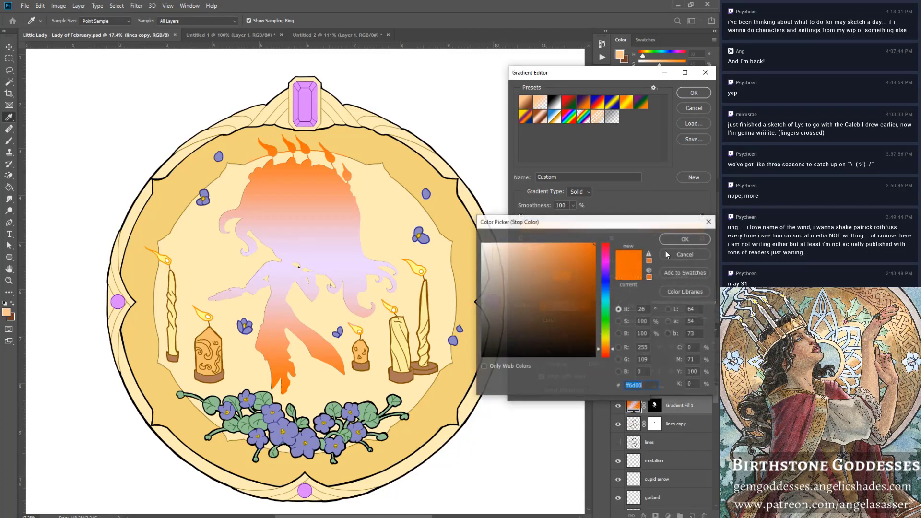
click(606, 269)
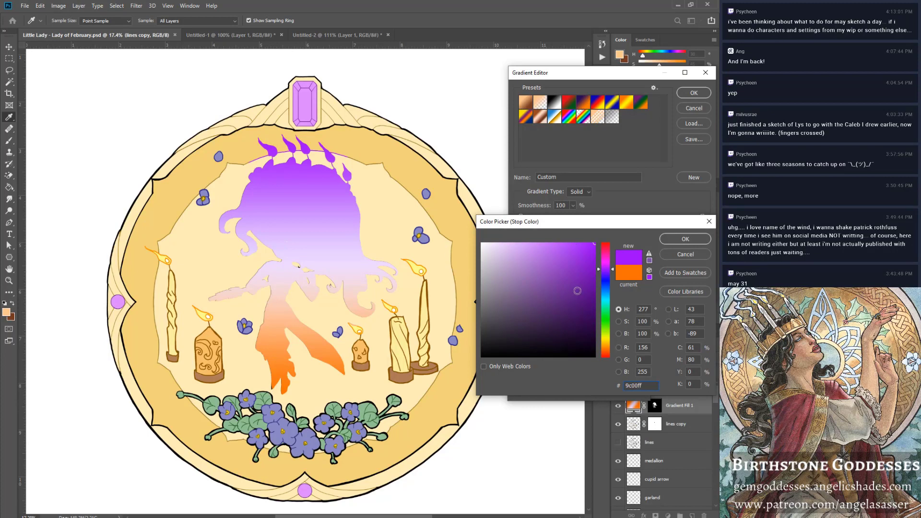
click(608, 339)
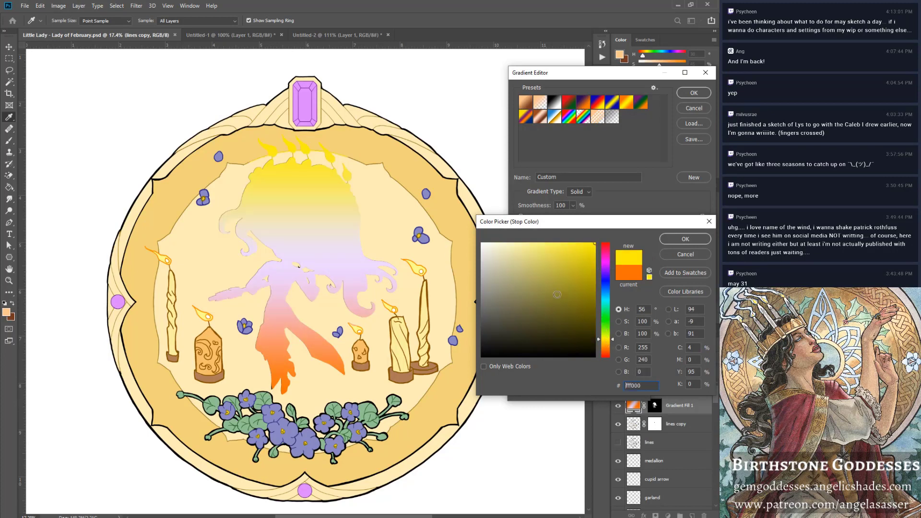
drag(556, 294, 548, 243)
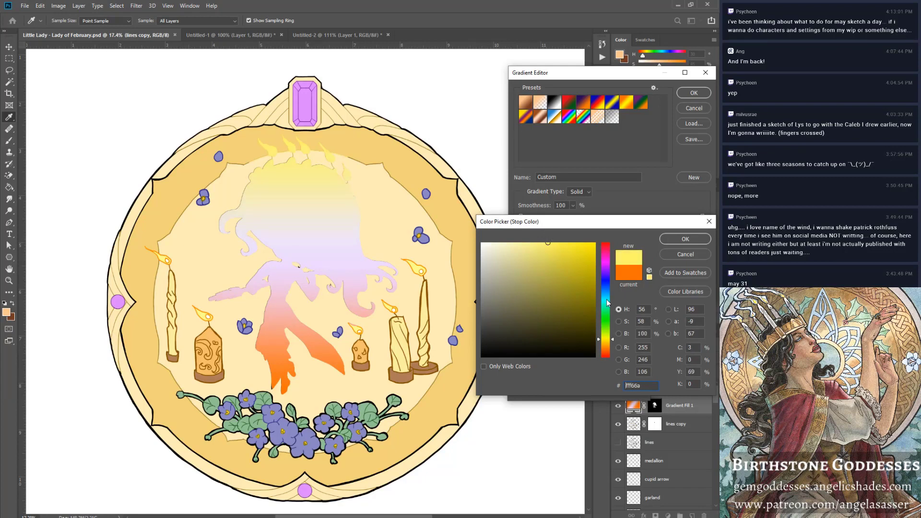
click(686, 239)
Recolor the gradient's start stop, at the figure's feet, to dark purple (622a86) and accept the gradient fill.
click(521, 238)
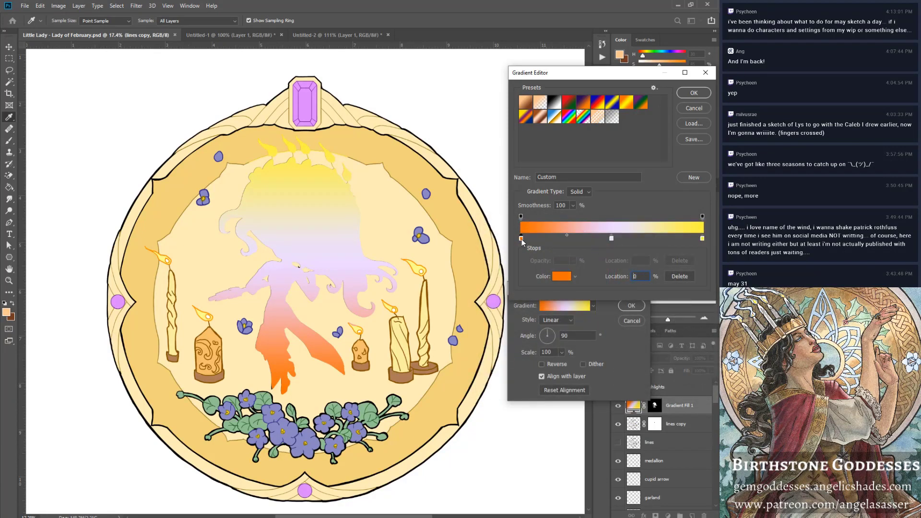
double_click(521, 239)
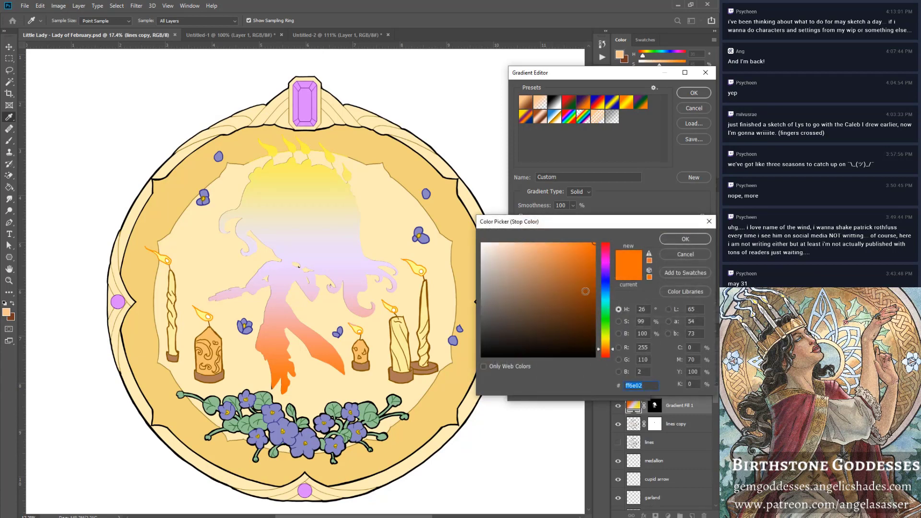
drag(607, 290, 559, 298)
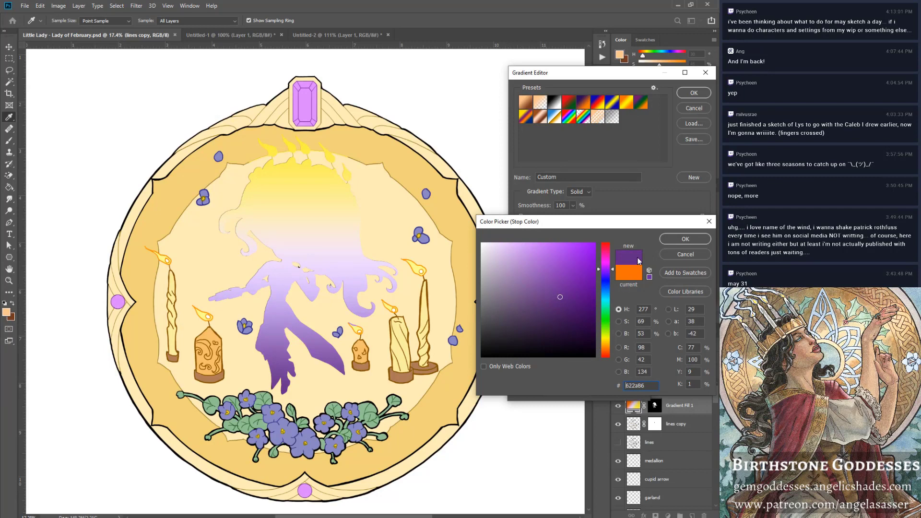
click(672, 240)
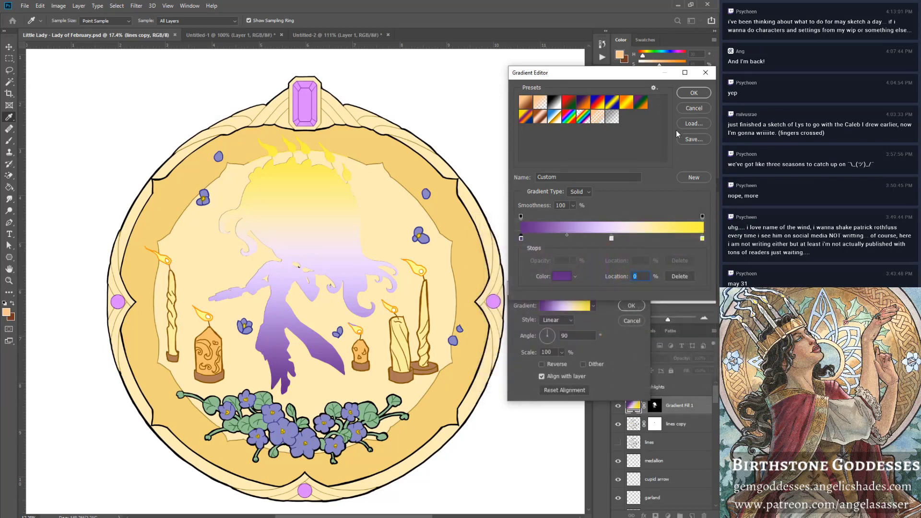
click(687, 95)
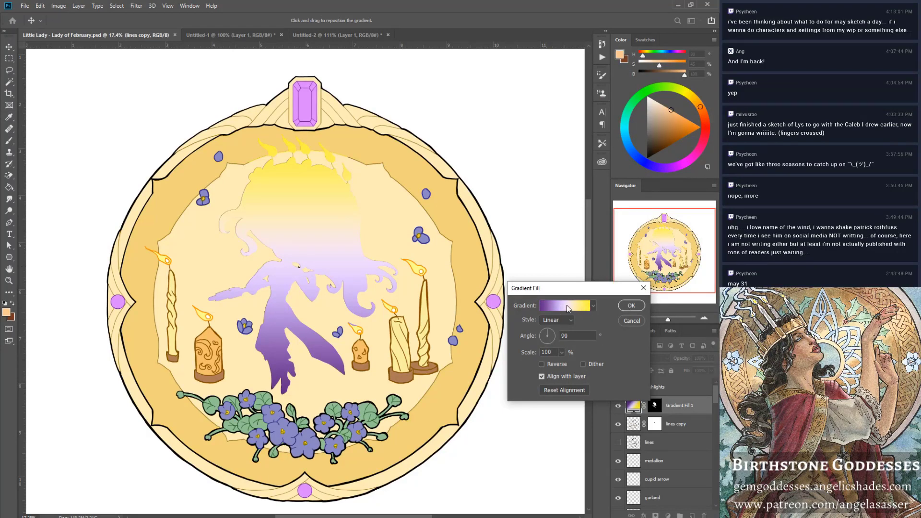
click(624, 306)
Set the gradient fill layer to Multiply at 38% opacity, comparing the figure with the layer hidden and shown.
click(636, 358)
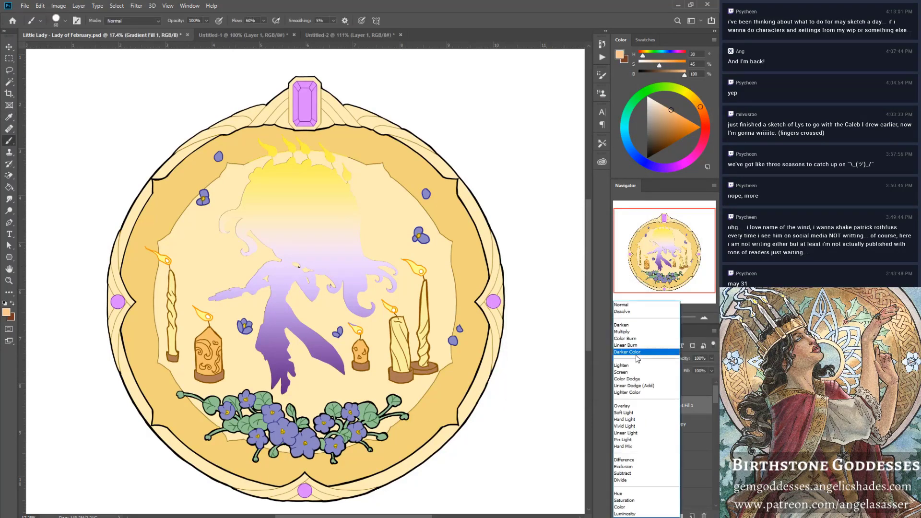
click(622, 332)
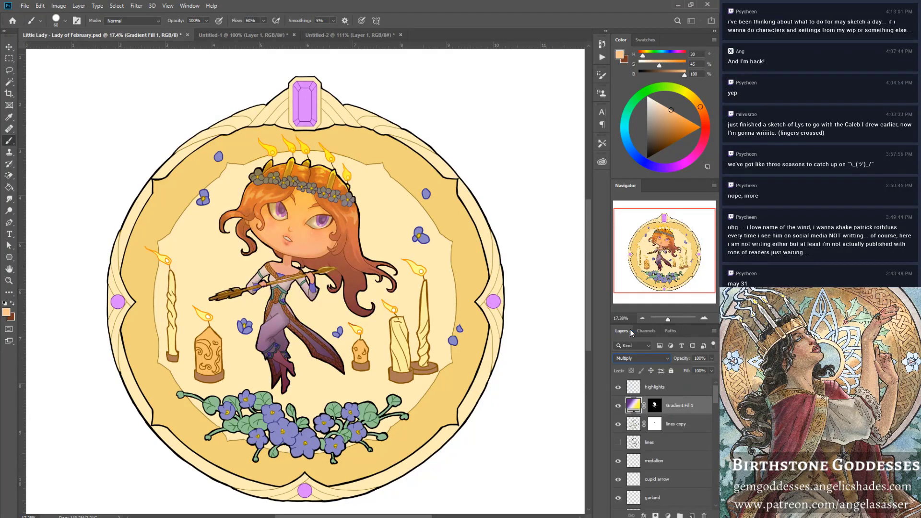
click(713, 359)
click(682, 370)
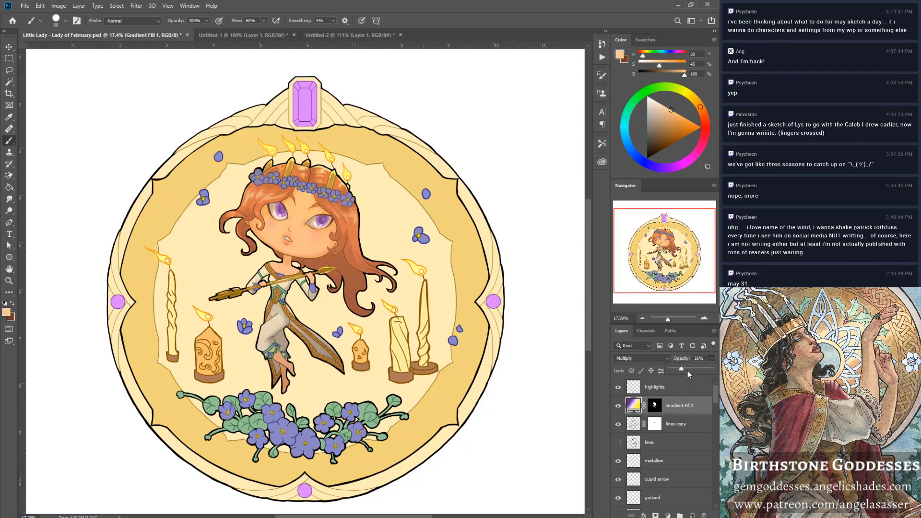
click(619, 408)
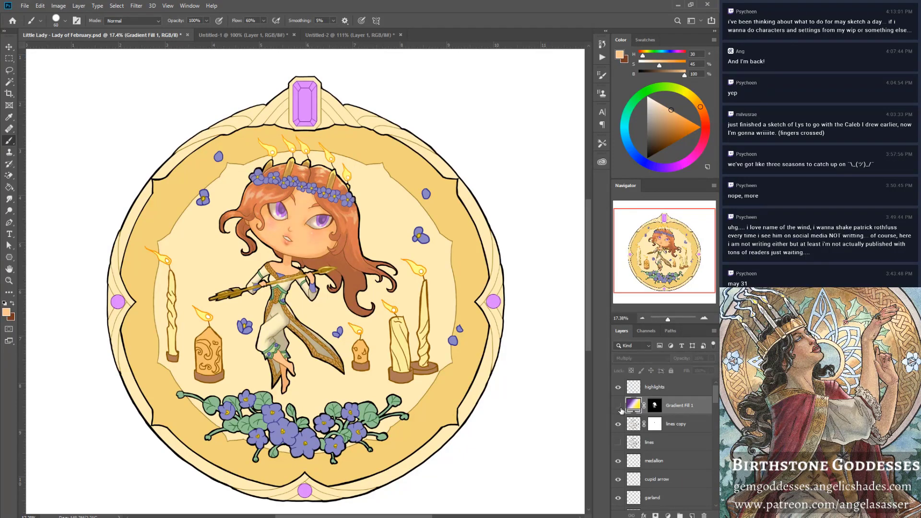
click(619, 407)
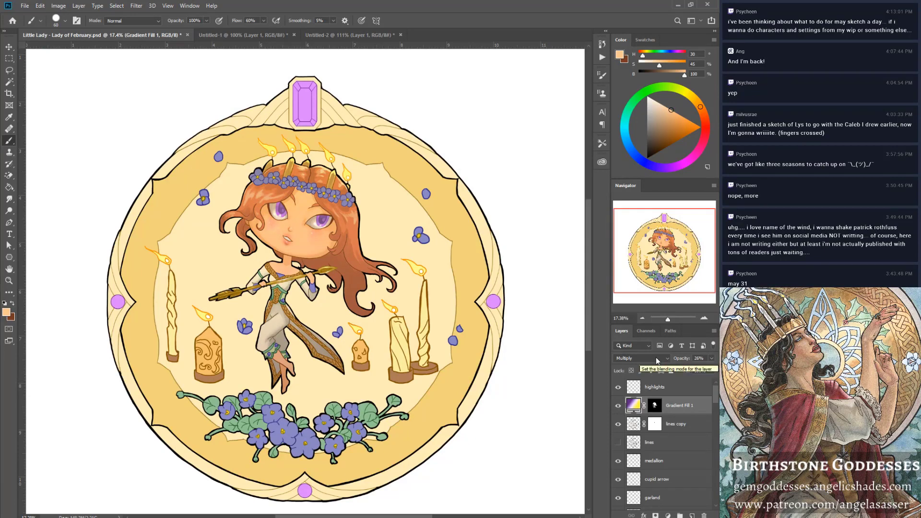
click(711, 358)
drag(684, 367, 688, 368)
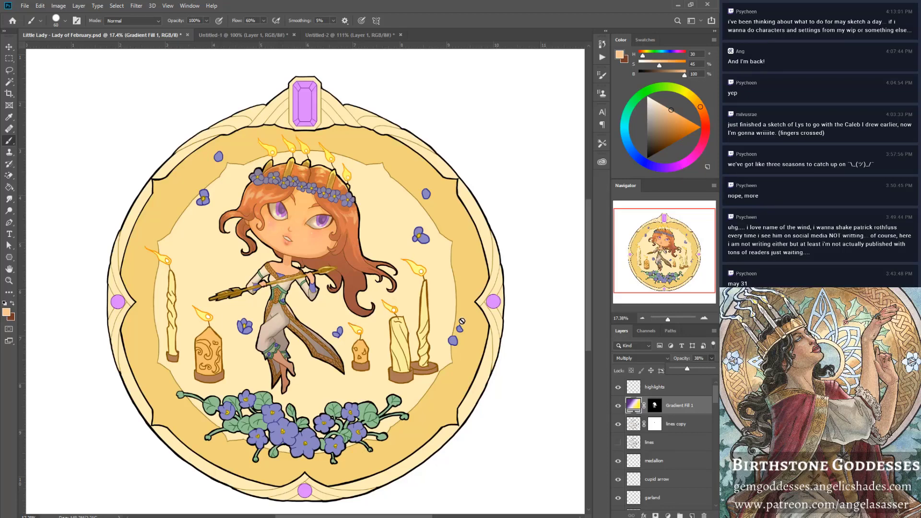
Recolor the gradient's start stop, at the figure's feet, to soft teal (7ddbc8) and accept the gradient fill.
double_click(633, 406)
click(548, 310)
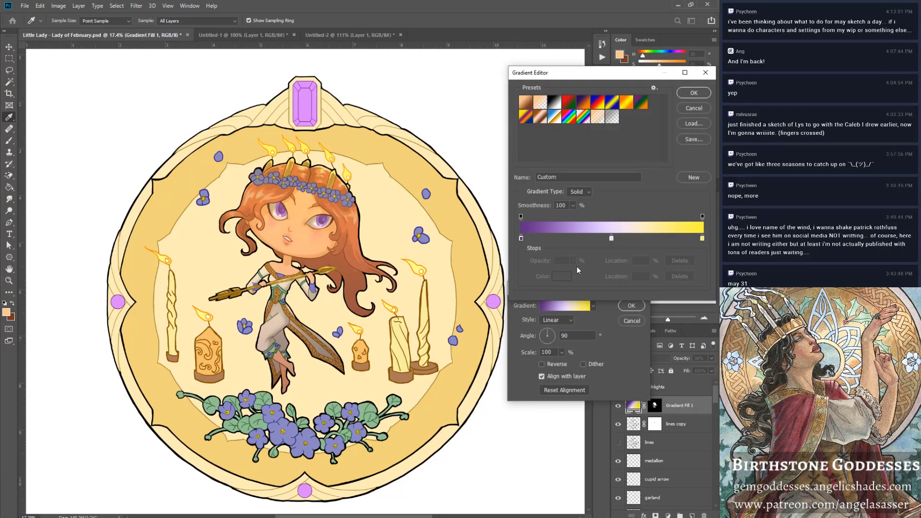
double_click(521, 238)
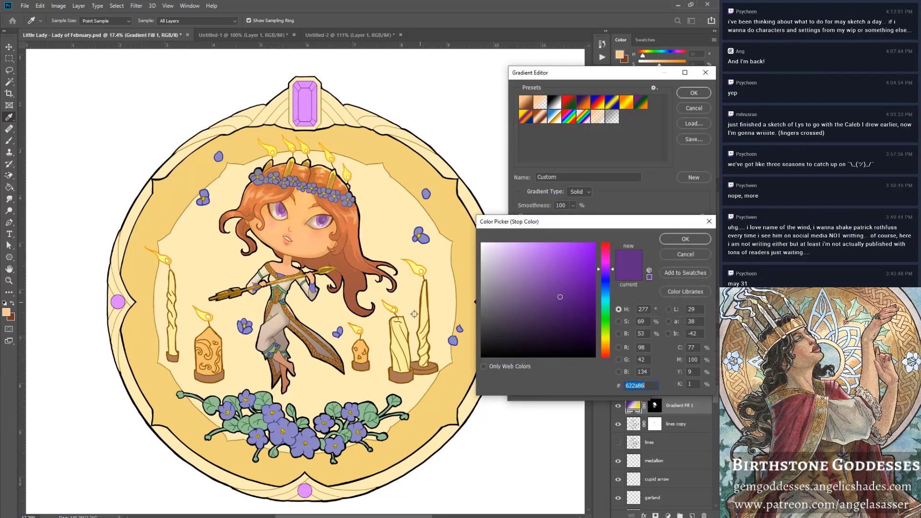
click(365, 407)
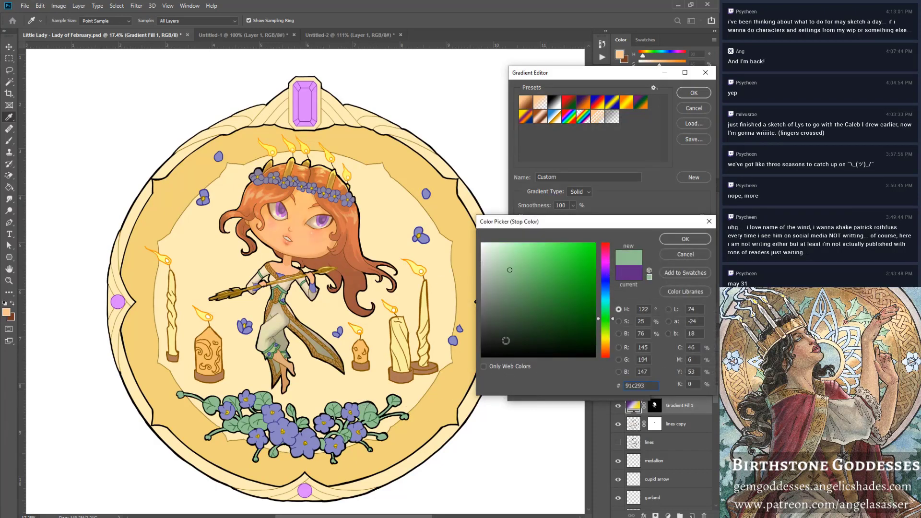
drag(502, 307, 609, 298)
mouse_move(544, 305)
mouse_down()
mouse_move(546, 275)
mouse_move(566, 252)
mouse_up()
mouse_move(509, 254)
mouse_down()
mouse_move(500, 258)
mouse_move(523, 254)
mouse_up()
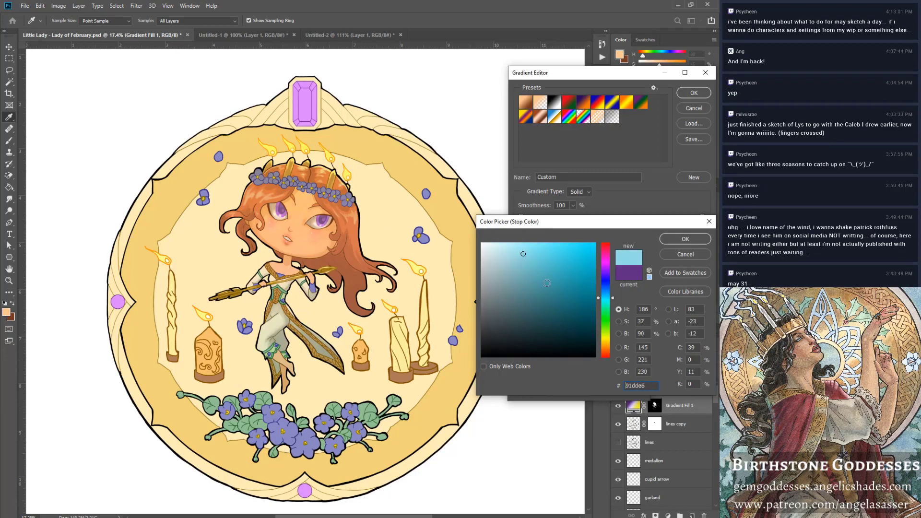
drag(601, 298, 601, 304)
mouse_move(533, 269)
mouse_down()
mouse_move(547, 246)
mouse_move(600, 238)
mouse_up()
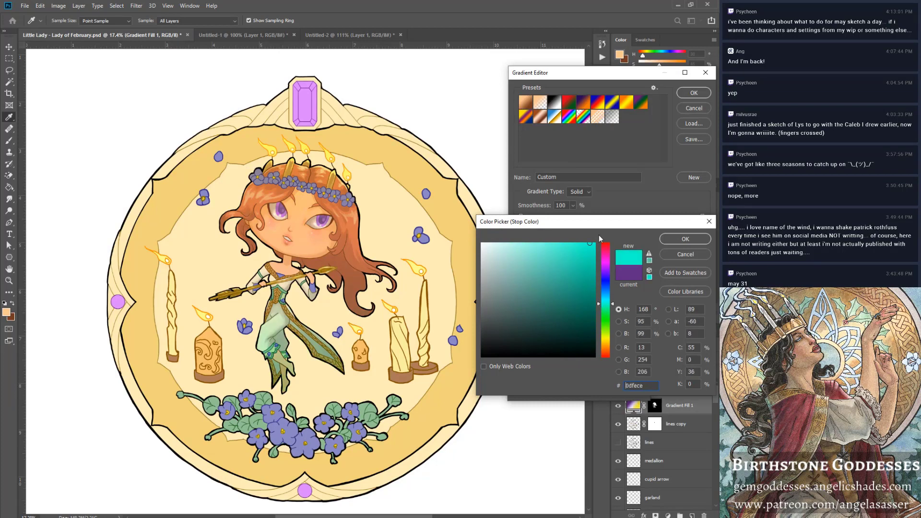
click(527, 259)
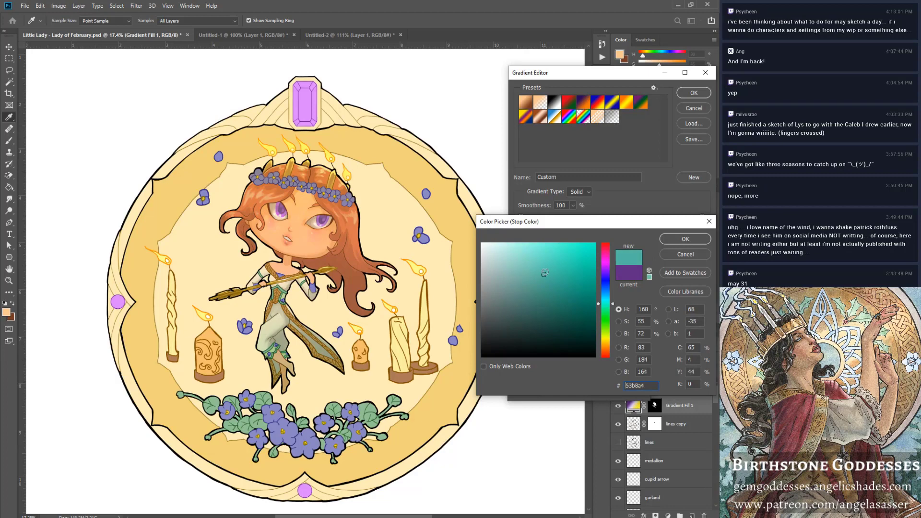
click(542, 255)
click(543, 250)
mouse_move(528, 247)
mouse_down()
mouse_move(520, 245)
mouse_move(532, 259)
mouse_up()
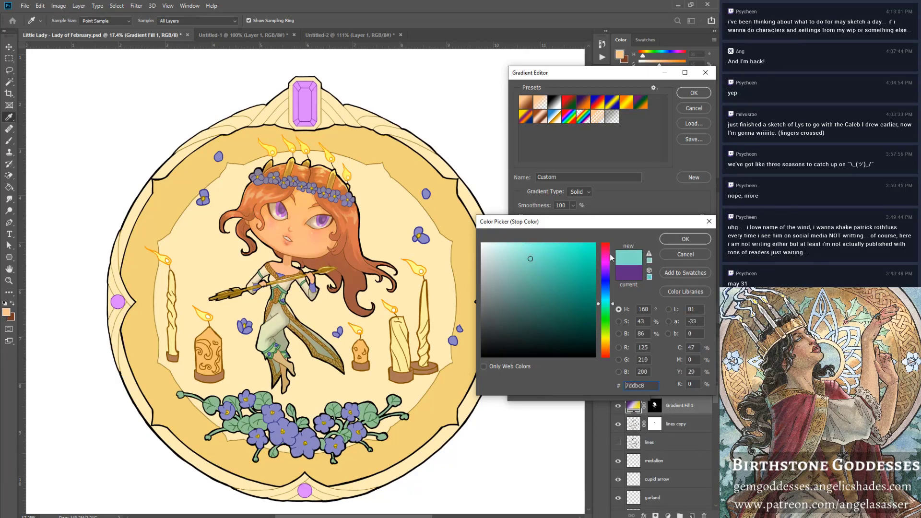
click(682, 242)
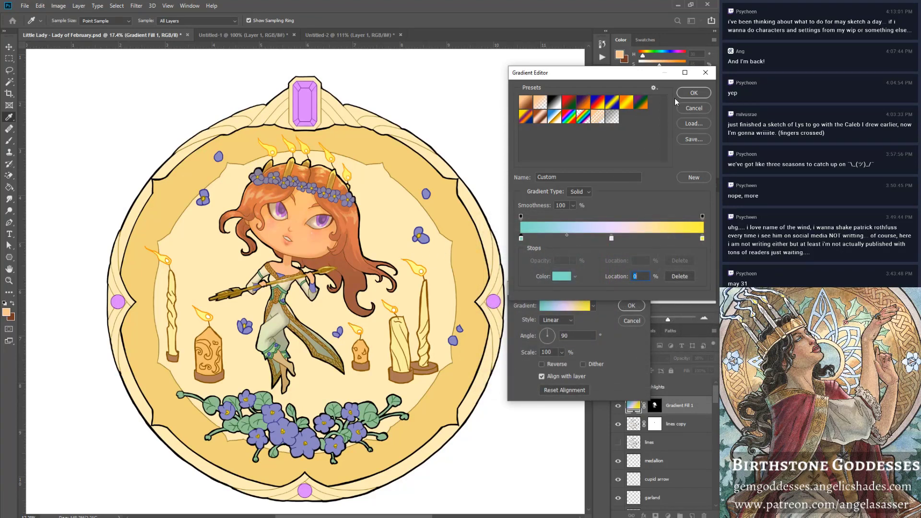
click(691, 94)
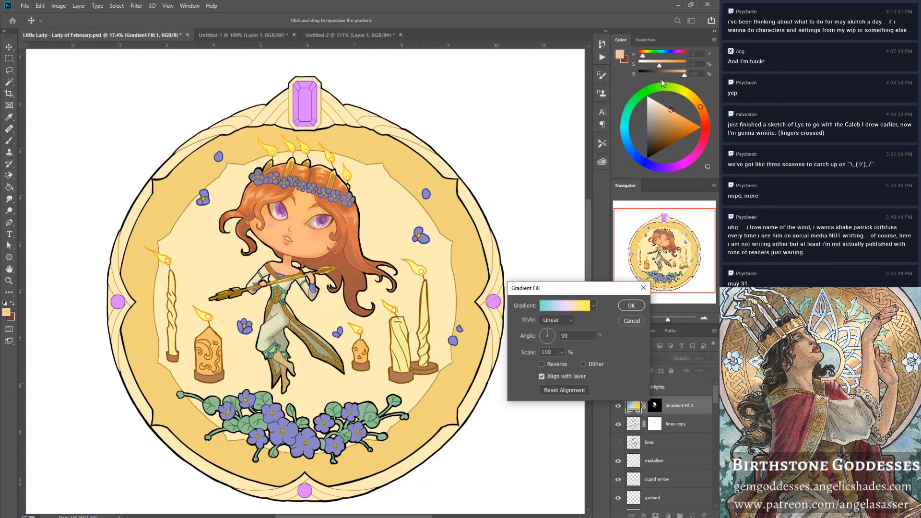
click(632, 306)
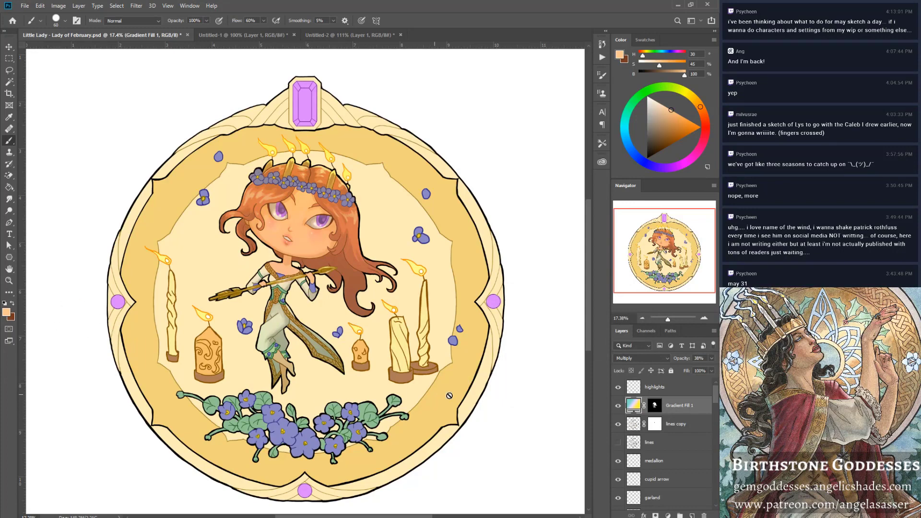
Compare the figure with the gradient fill layer hidden and shown, then view her more closely.
click(618, 406)
click(618, 406)
click(618, 406)
click(619, 406)
click(618, 406)
click(618, 406)
click(9, 281)
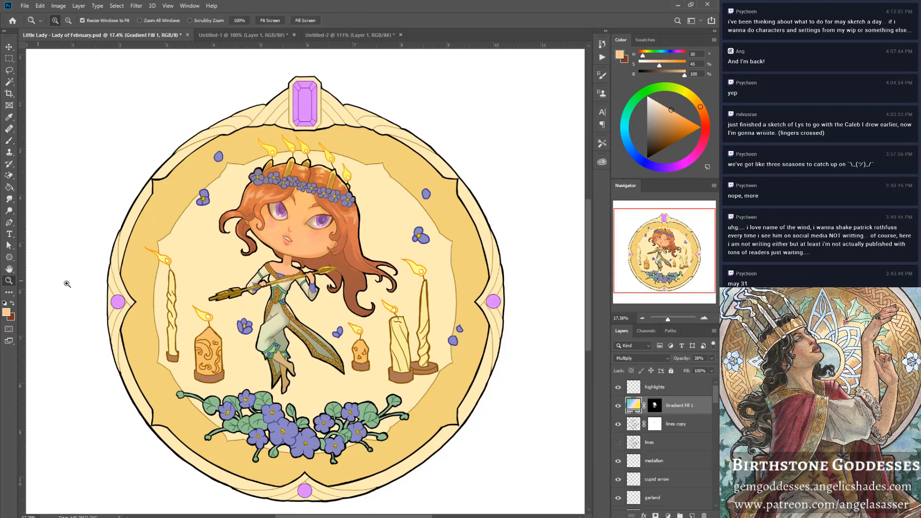
click(202, 317)
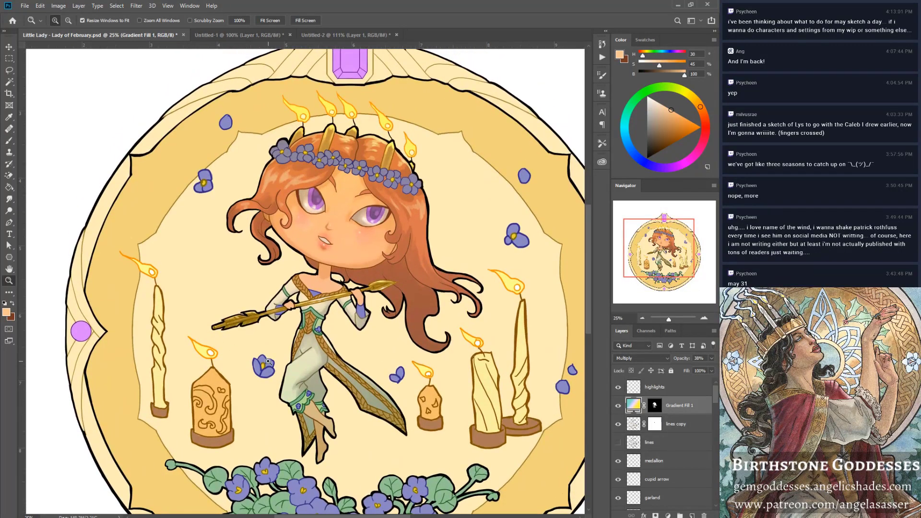
Look through the layer stack from the line art down to the hair layer.
scroll(655, 462, down, 2)
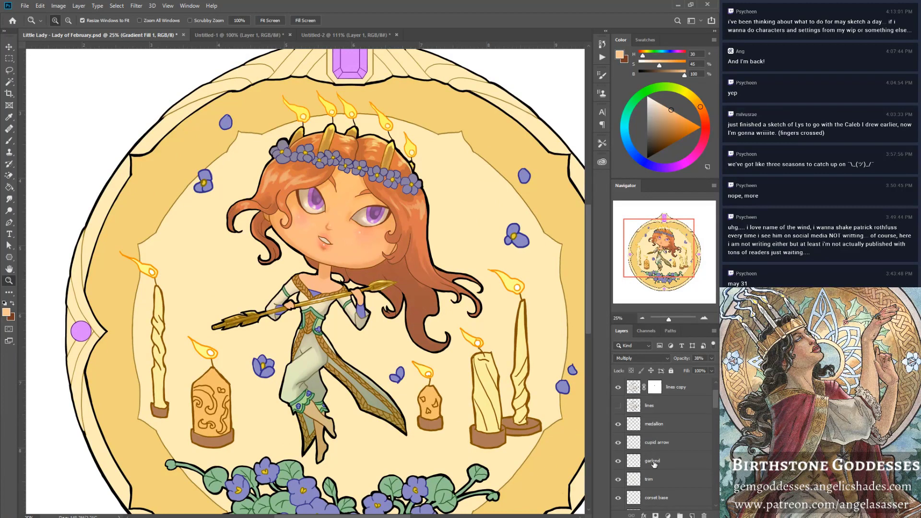
scroll(656, 464, down, 1)
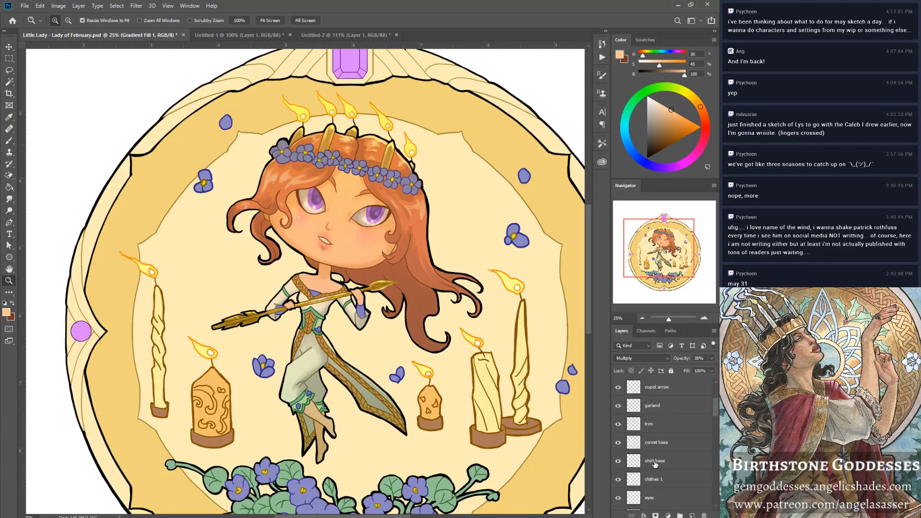
scroll(656, 464, down, 1)
scroll(655, 464, down, 1)
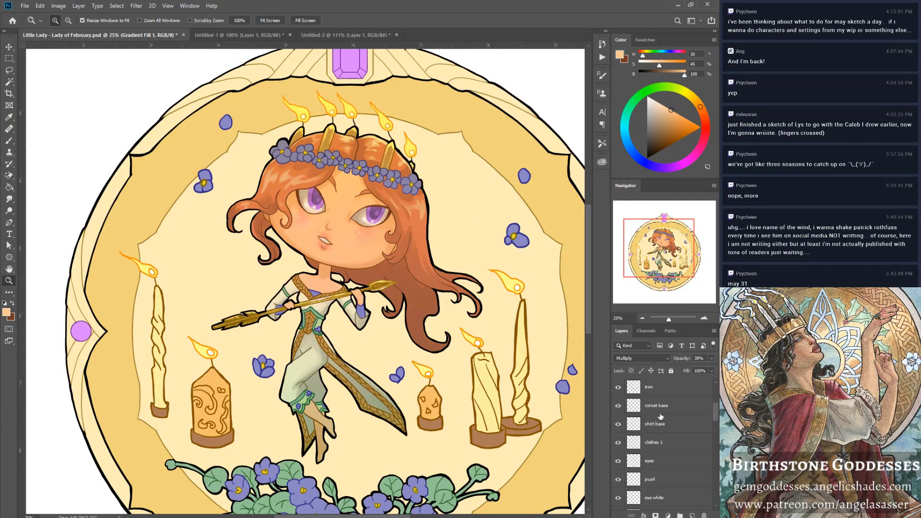
scroll(652, 440, down, 1)
scroll(653, 440, down, 1)
scroll(653, 440, down, 1)
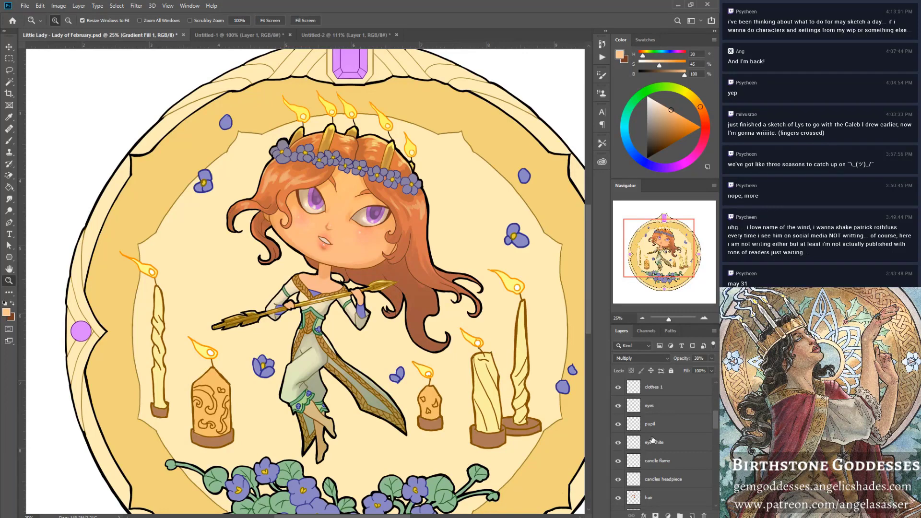
scroll(652, 440, down, 8)
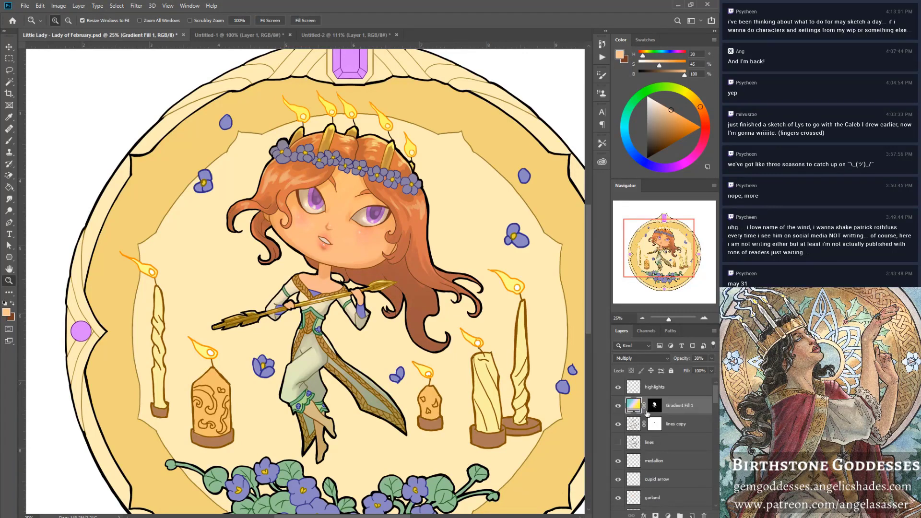
Try other blend modes on the gradient fill layer, including Normal, Dissolve, Darken, Linear Burn and Color, and return it to Multiply.
click(642, 359)
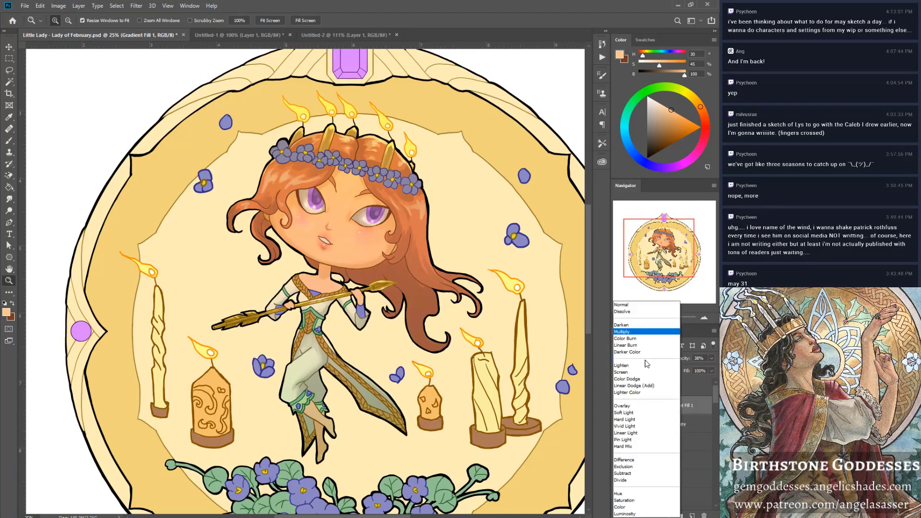
click(639, 308)
click(645, 359)
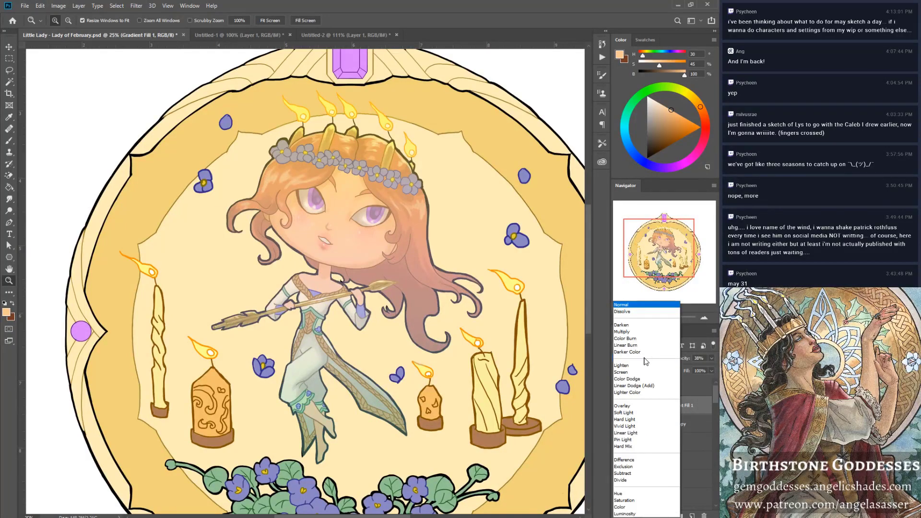
key(Down)
key(Down)
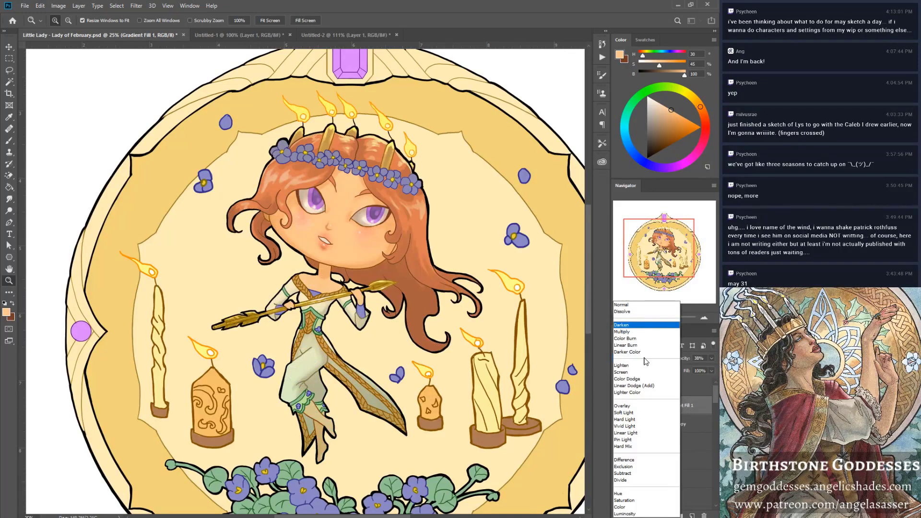
key(Up)
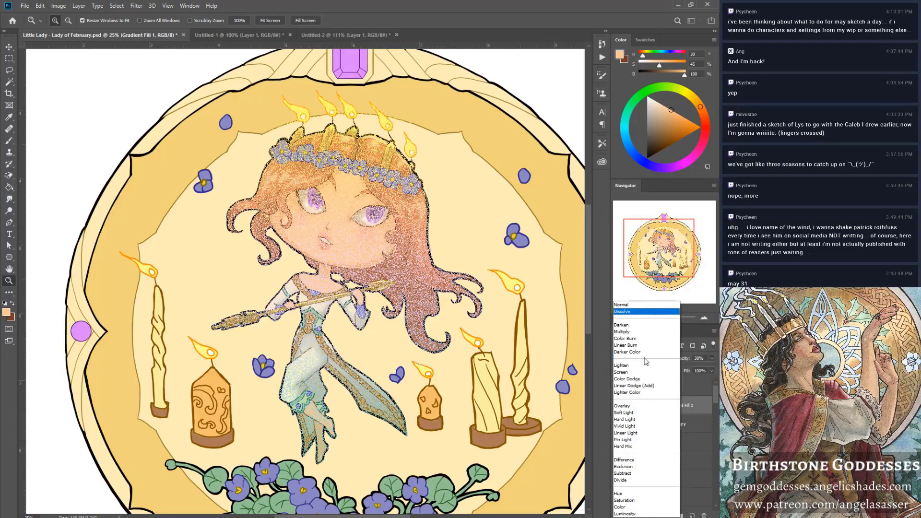
key(Down)
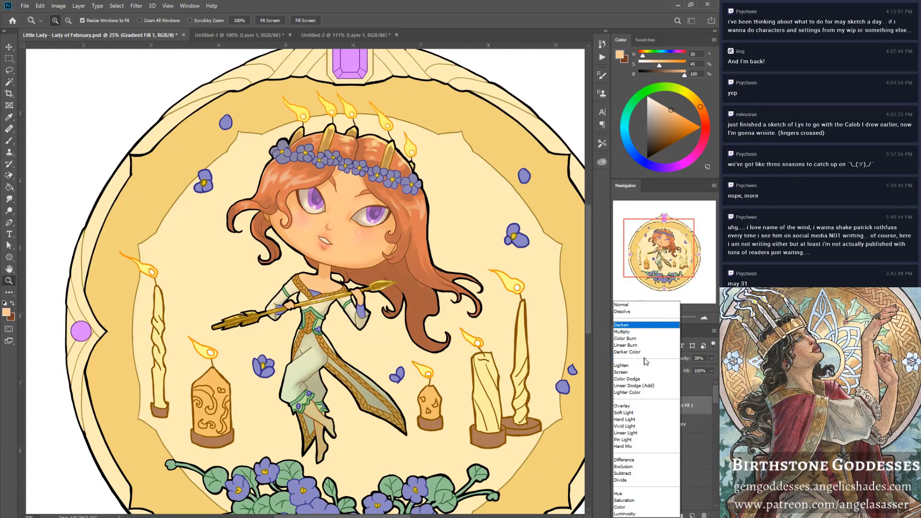
key(Down)
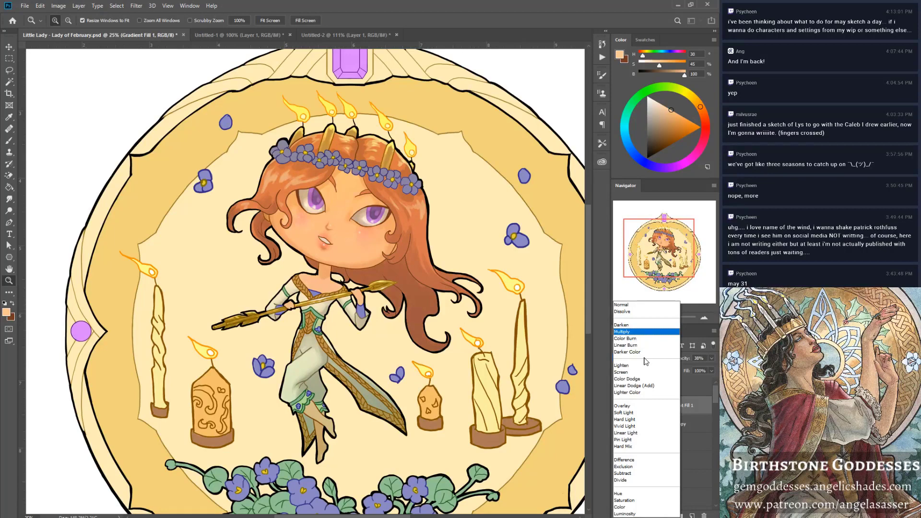
key(Down)
key(Down)
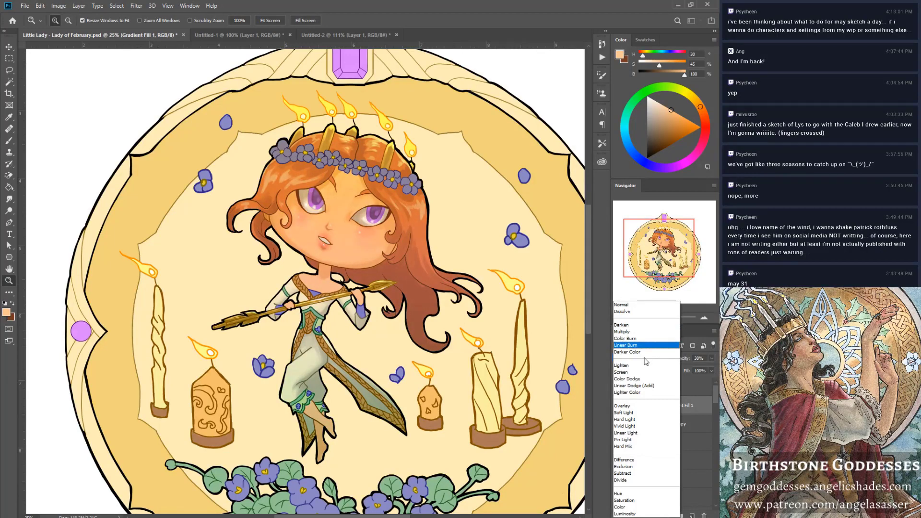
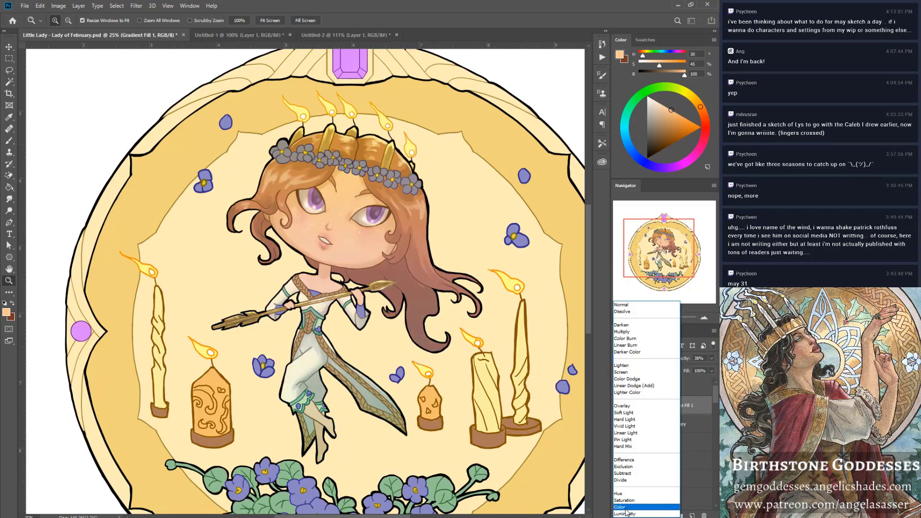
click(639, 336)
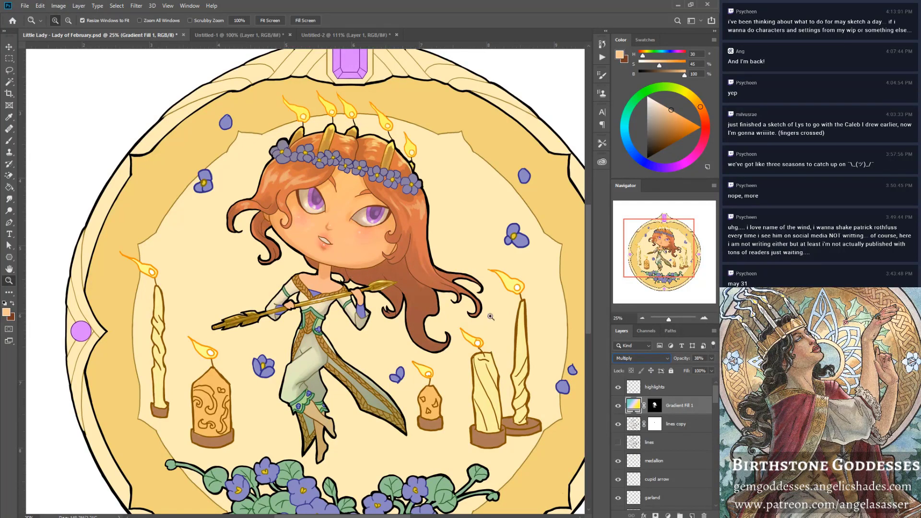
Hide the gradient fill layer to inspect the feet's original skin coloring up close.
click(325, 470)
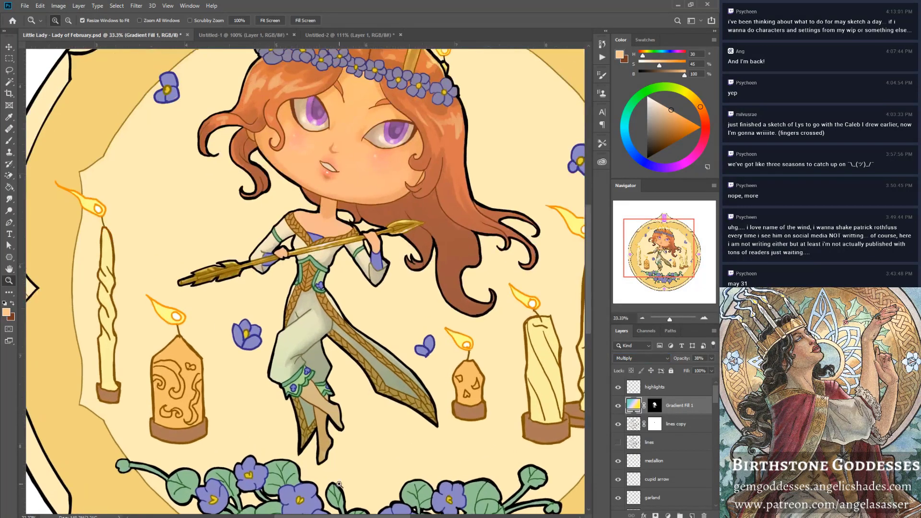
click(323, 468)
click(322, 464)
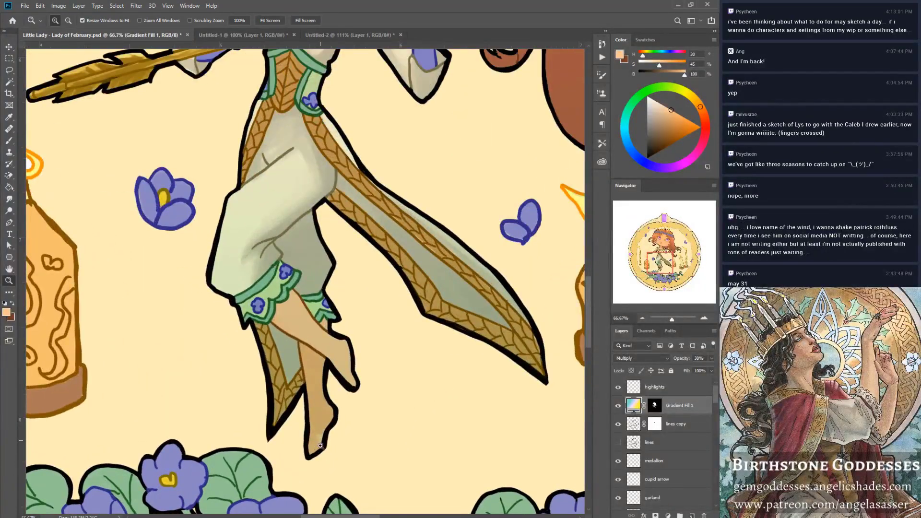
click(325, 445)
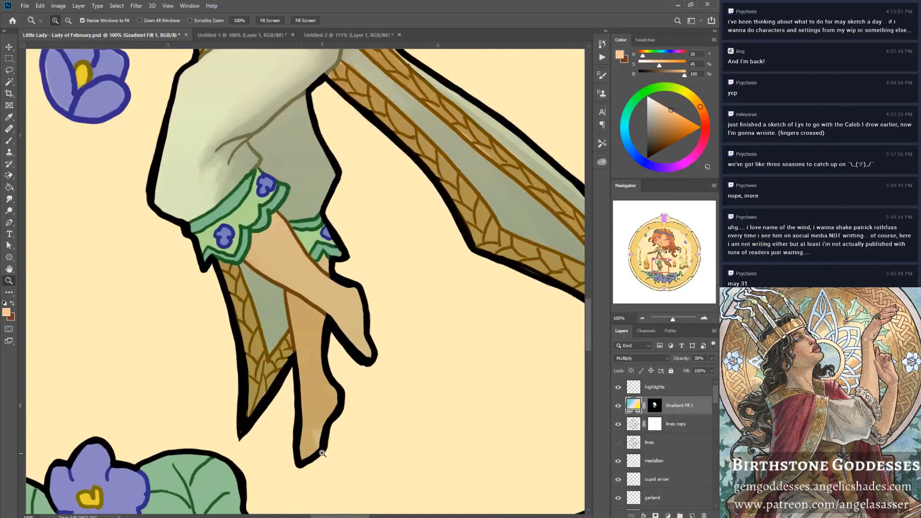
click(319, 448)
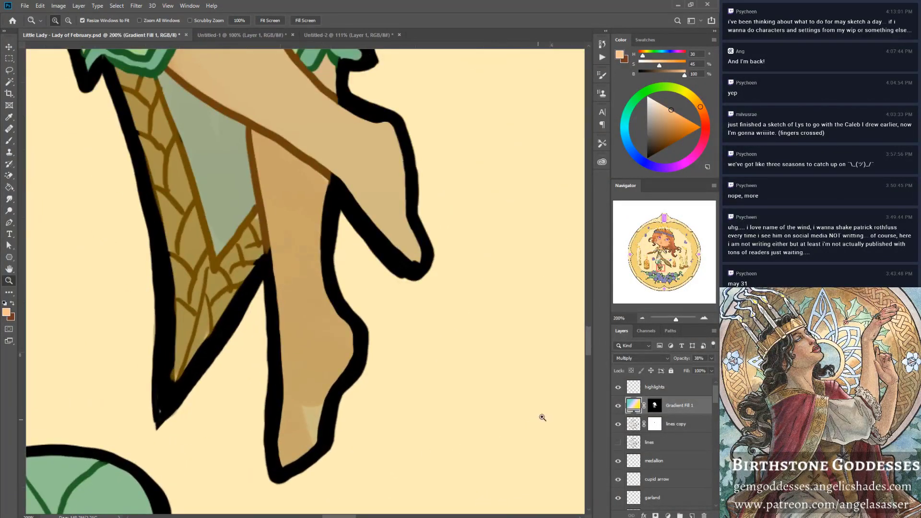
click(619, 406)
Load the base layer's silhouette as a selection and brush the foot's sampled orange skin tone over the pale toe patch on the skin layer.
scroll(647, 462, down, 5)
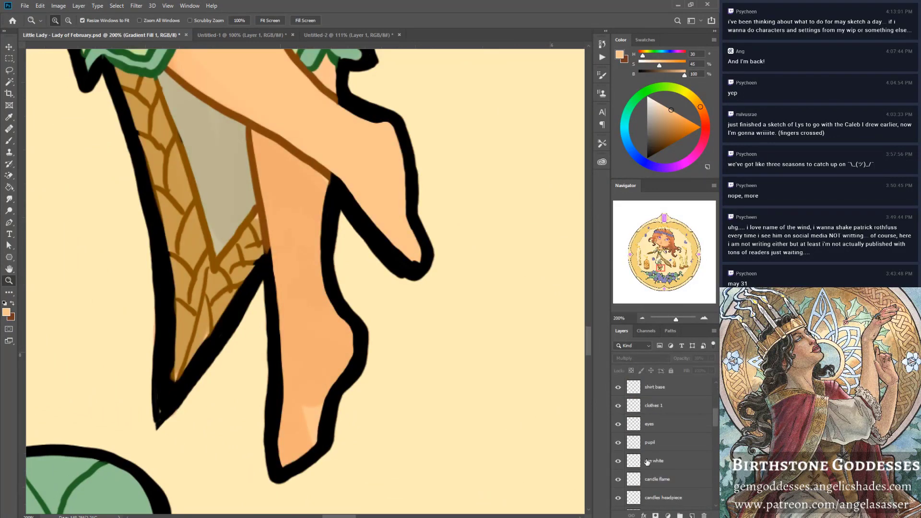
scroll(648, 463, down, 6)
click(657, 481)
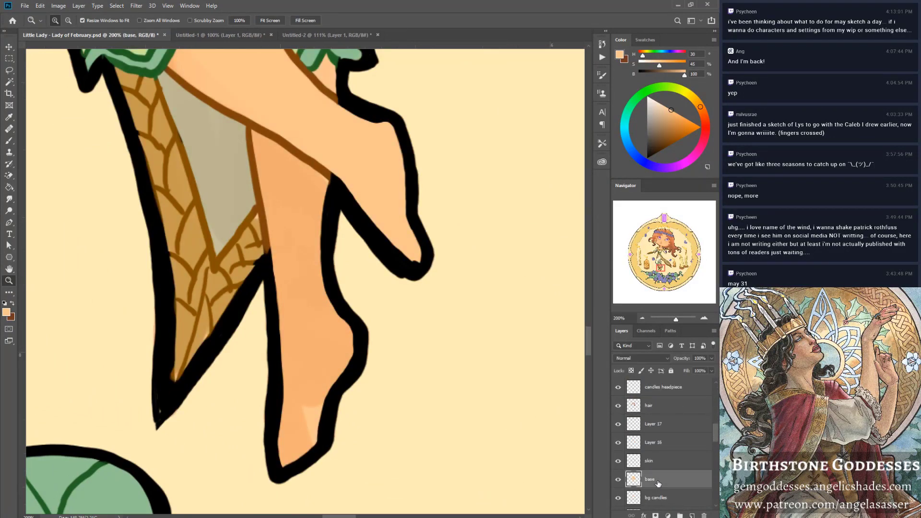
key(b)
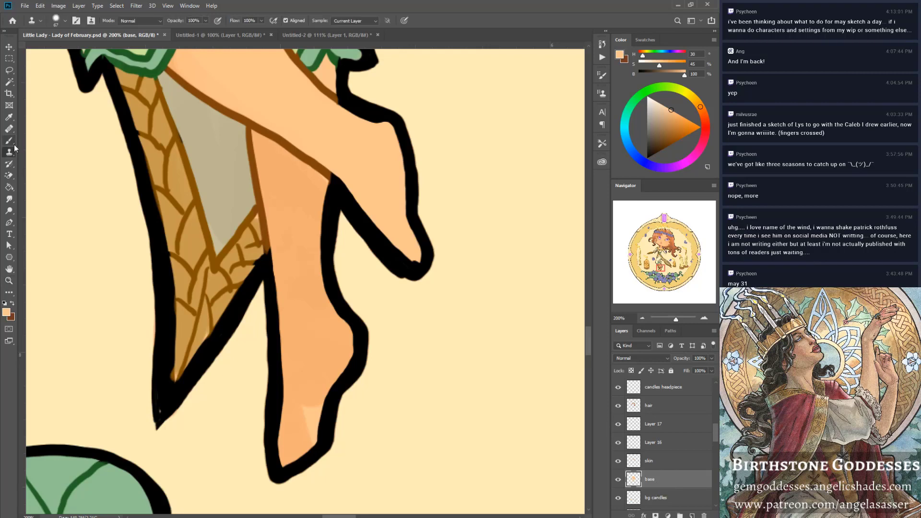
ctrl+click(634, 480)
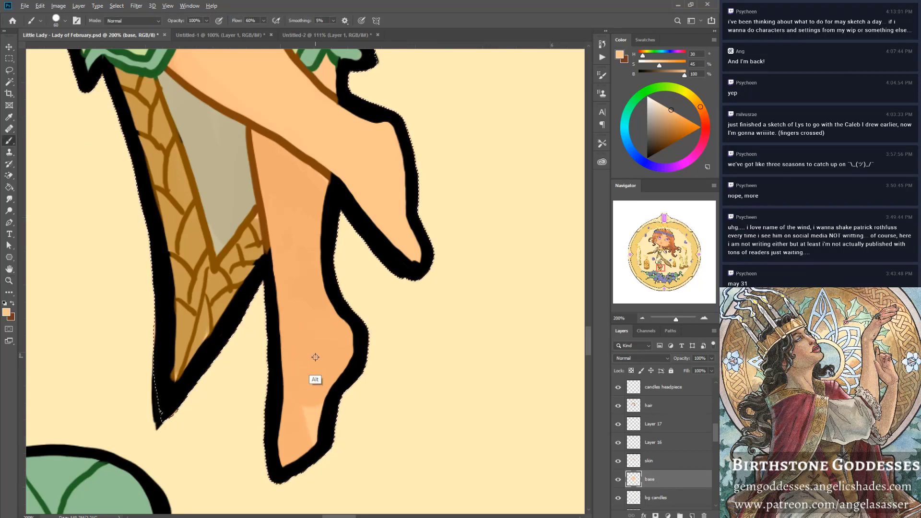
click(662, 460)
alt+click(321, 376)
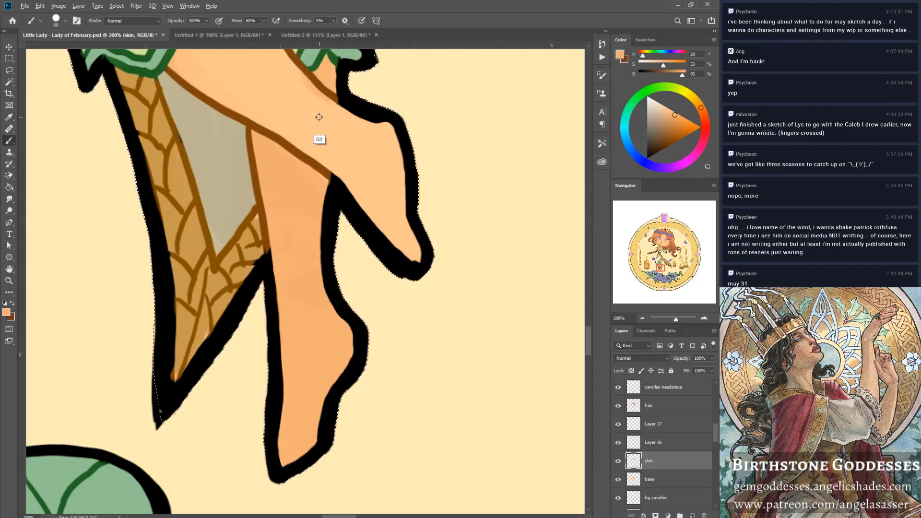
Sample the lighter skin tone from the raised leg on the skin layer and reduce the brush size to 15 px.
alt+click(294, 78)
key(bracketleft)
key(bracketleft)
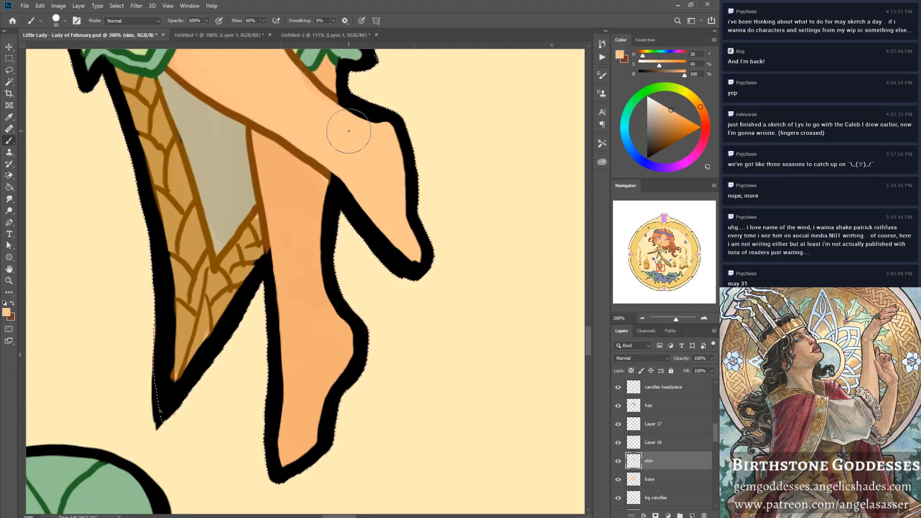
key(bracketleft)
key(bracketleft)
key(bracketleft)
key(bracketleft)
key(bracketleft)
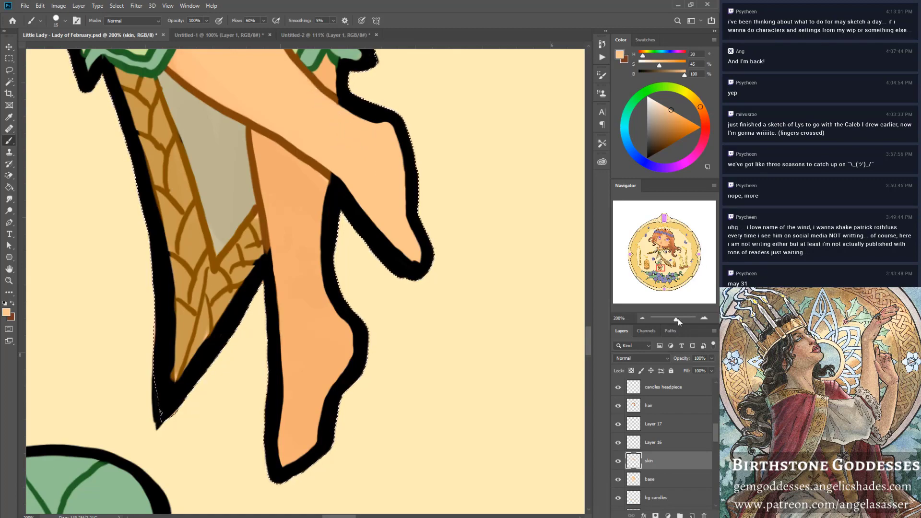
Check the whole figure at about 40% zoom and save the document.
drag(678, 319, 670, 322)
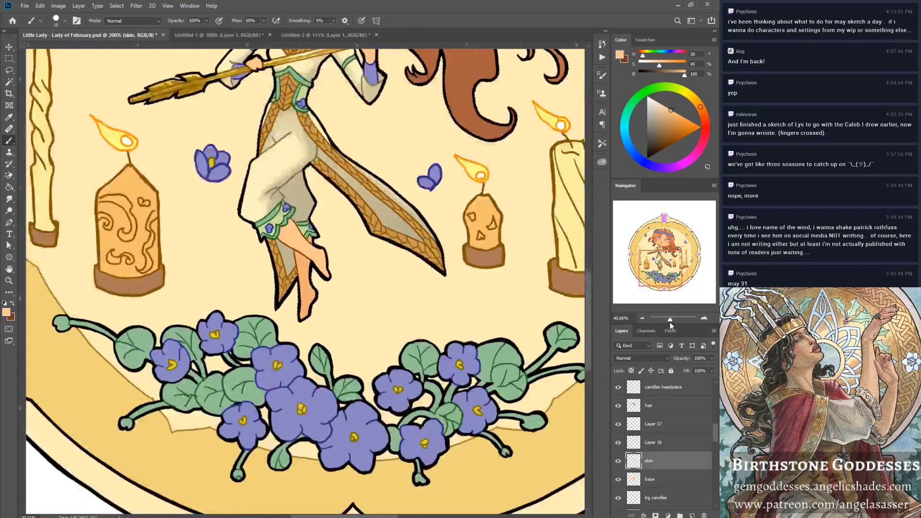
scroll(306, 282, up, 5)
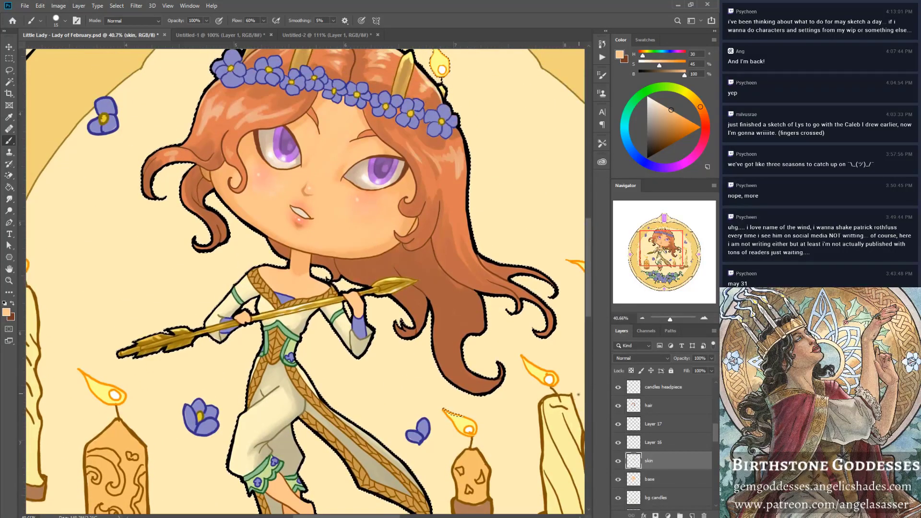
key(ctrl+s)
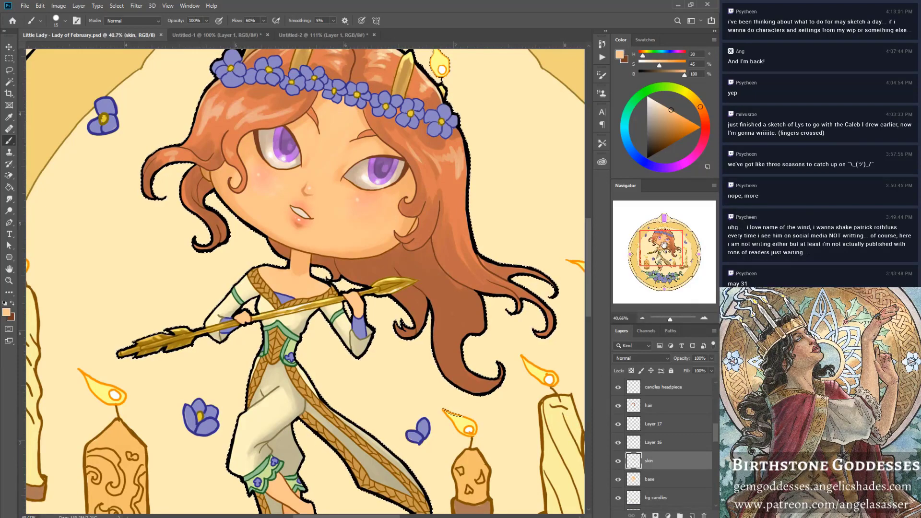
Load the bg candles layer as a selection and darken the twisted candle's sampled yellow to 71% brightness as a shadow color.
drag(663, 246, 649, 251)
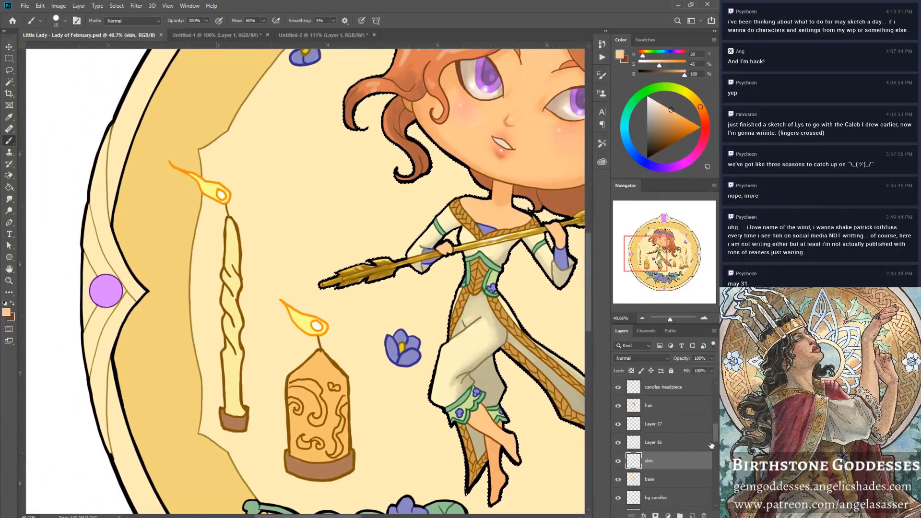
scroll(716, 438, down, 3)
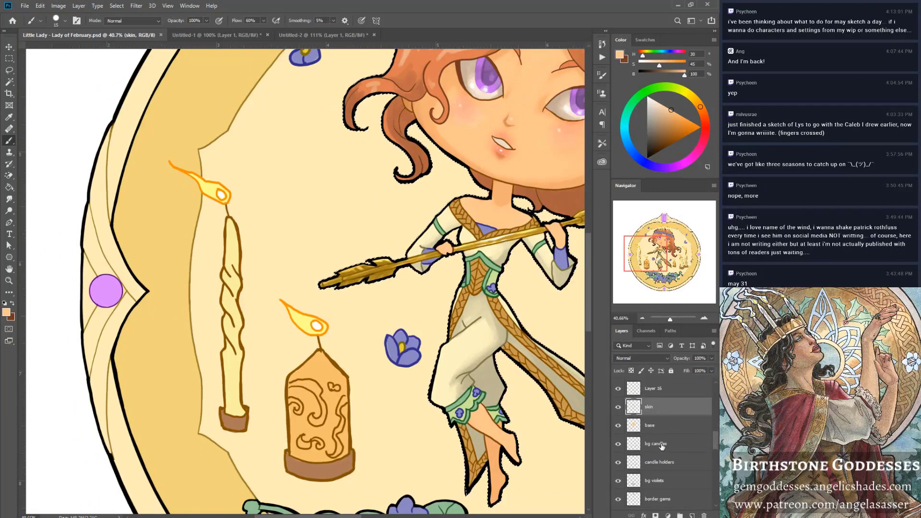
click(633, 446)
ctrl+click(632, 445)
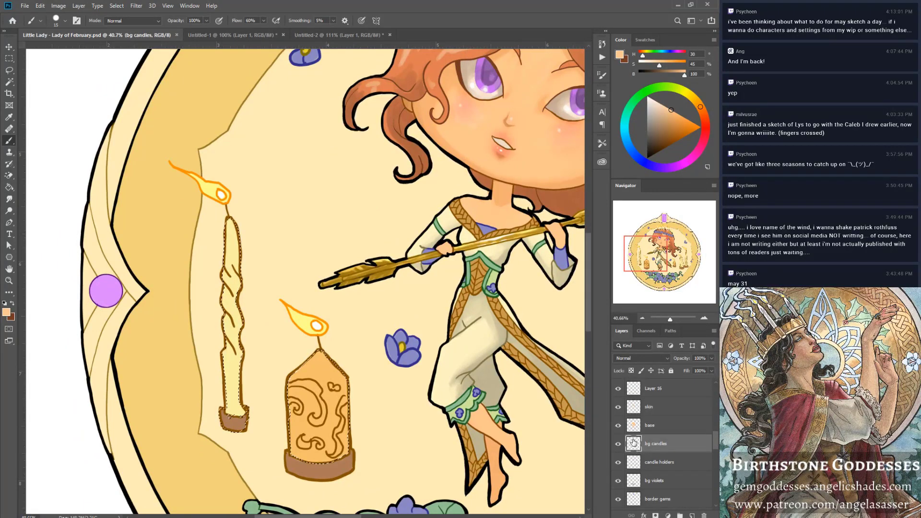
key(alt)
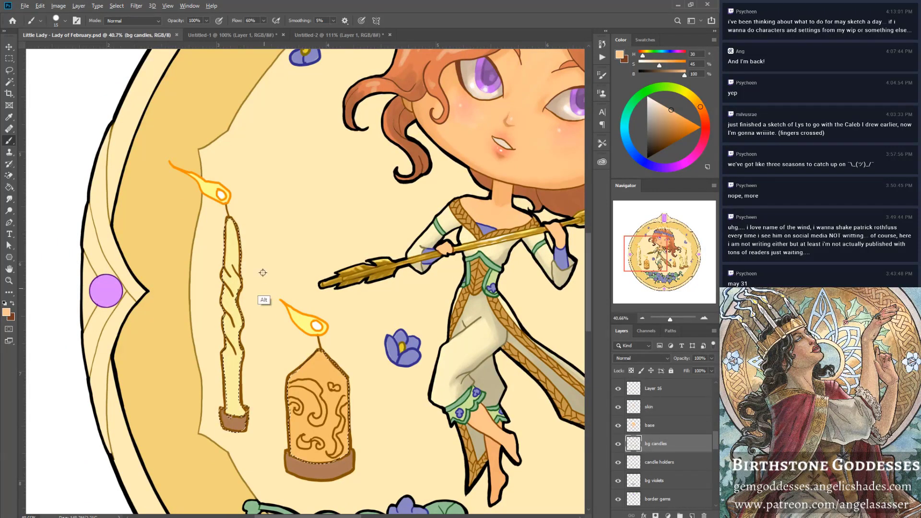
alt+click(232, 247)
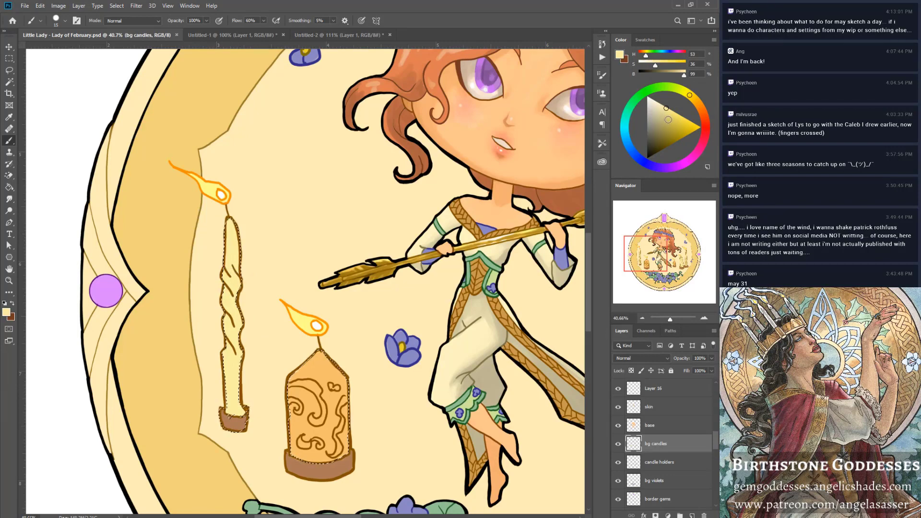
drag(667, 108, 661, 122)
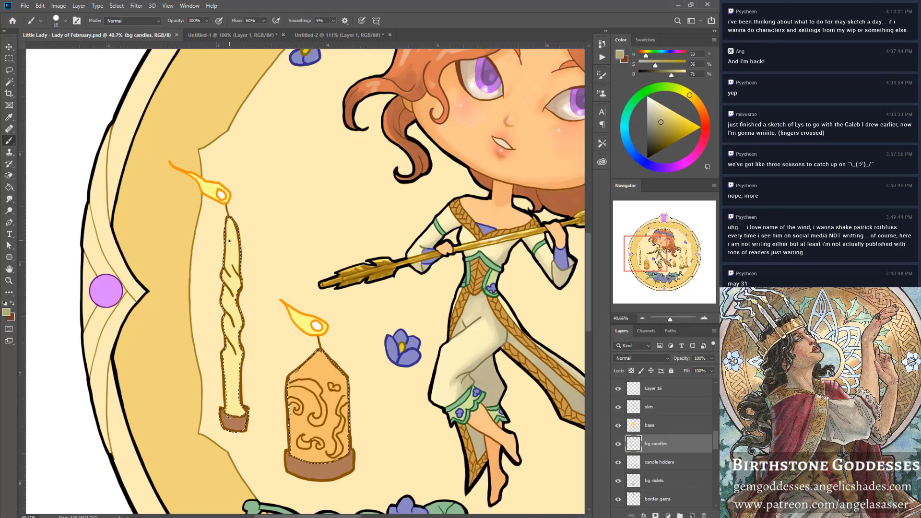
Brush the olive shadow tone down the length of the twisted candle with a larger, 70 px brush.
key(bracketright)
key(bracketright)
key(bracketright)
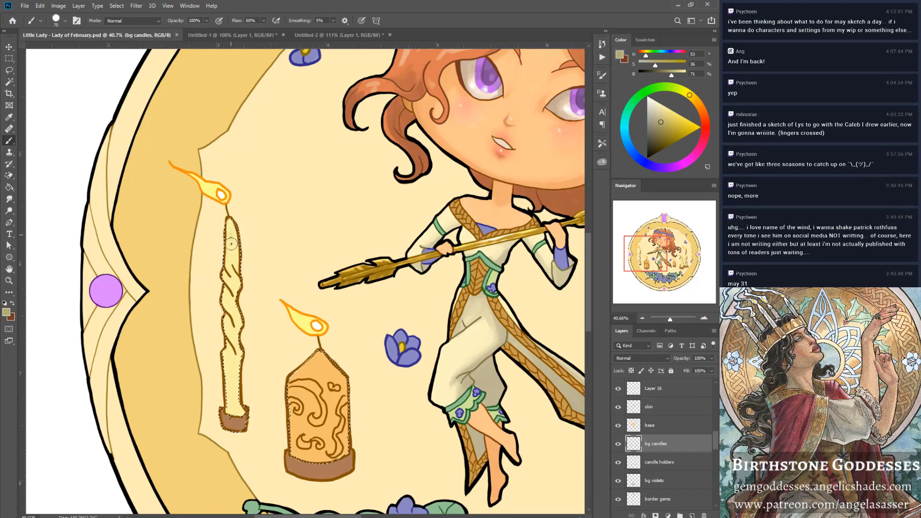
drag(232, 235, 231, 264)
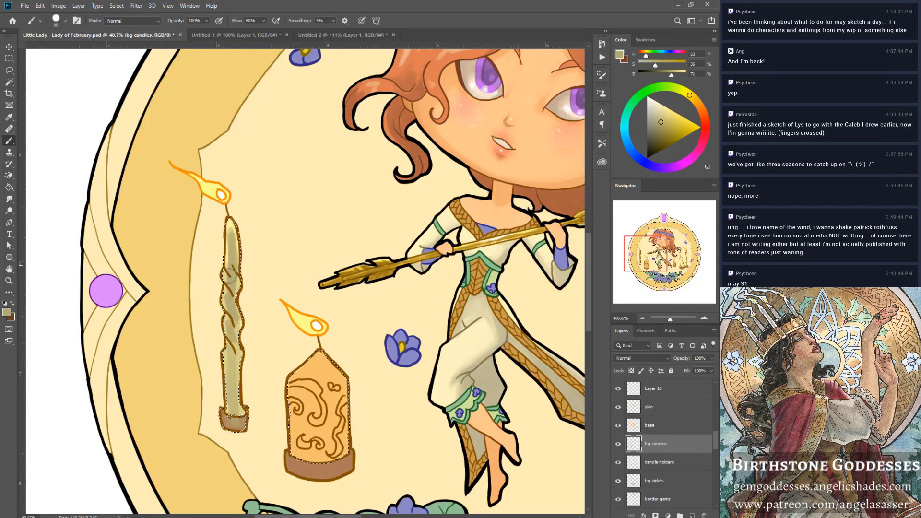
Shape the twisted candle's folds by alternating sampled pale yellow and olive tones, and add a bright yellow glow at its tip.
alt+click(231, 222)
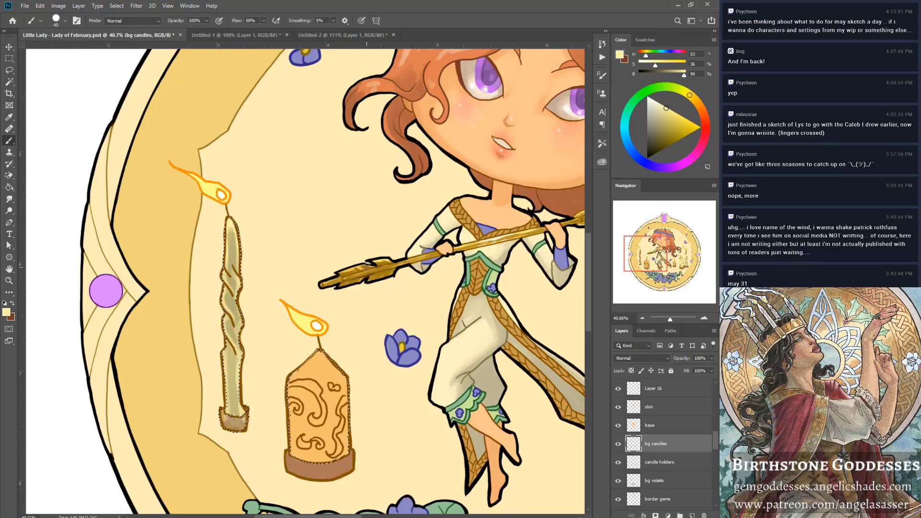
alt+click(231, 240)
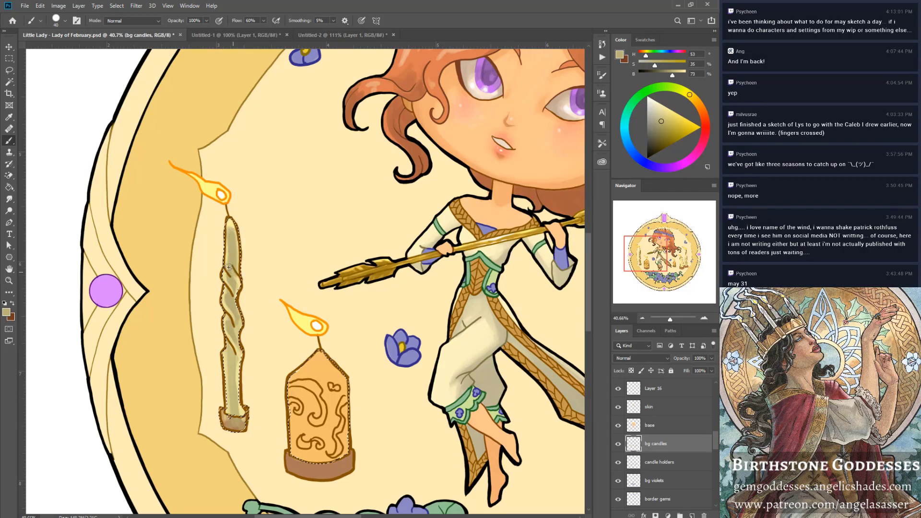
drag(223, 243, 224, 293)
alt+click(223, 215)
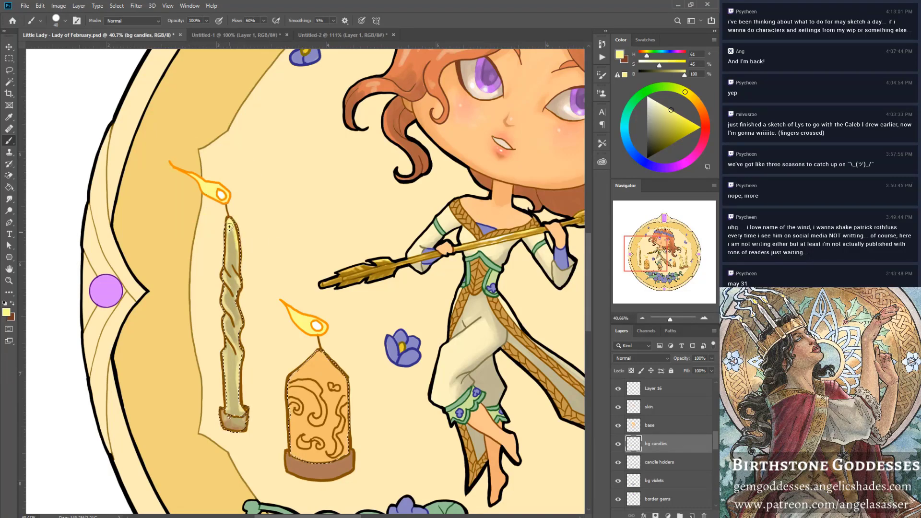
alt+click(230, 235)
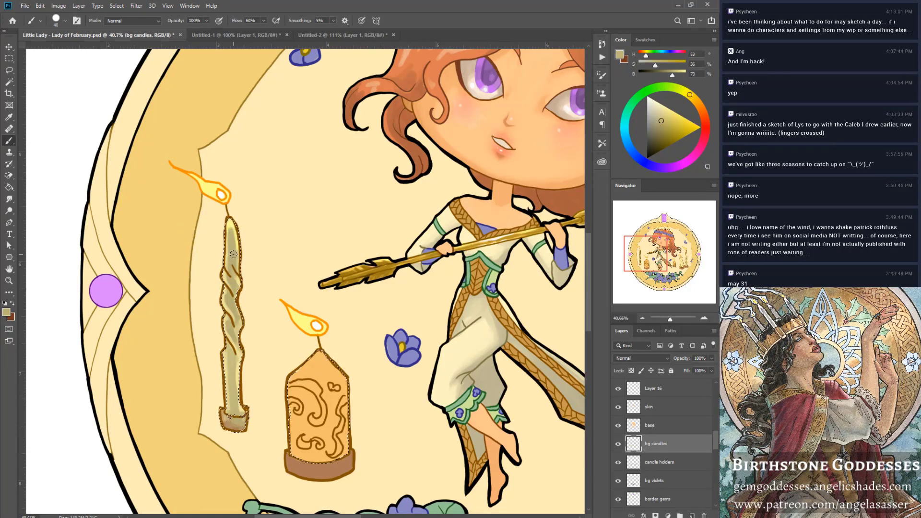
Switch to a 10 px brush and change the painting color to pure white.
key(bracketleft)
key(bracketleft)
key(bracketleft)
drag(661, 121, 638, 70)
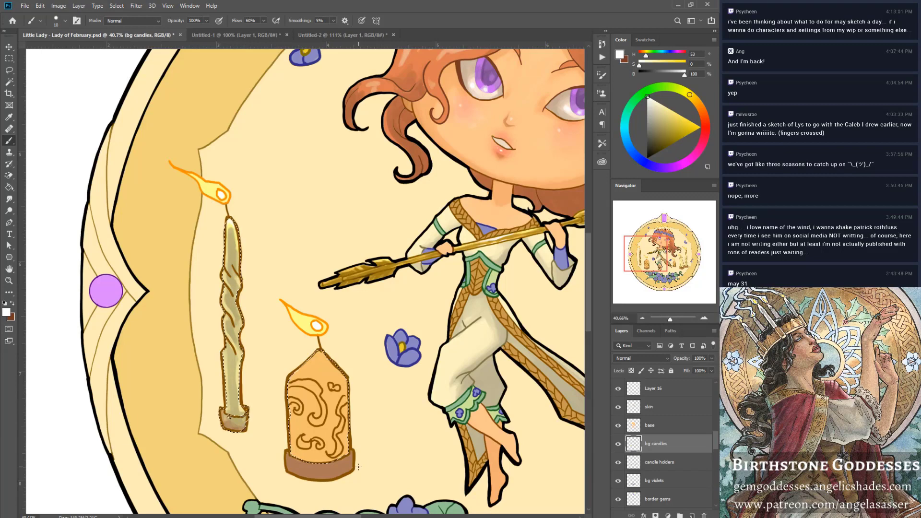
Brush a darkened orange at 63% brightness over the carved pillar candle and restore the twisted candle's holder with sampled brown.
alt+click(316, 364)
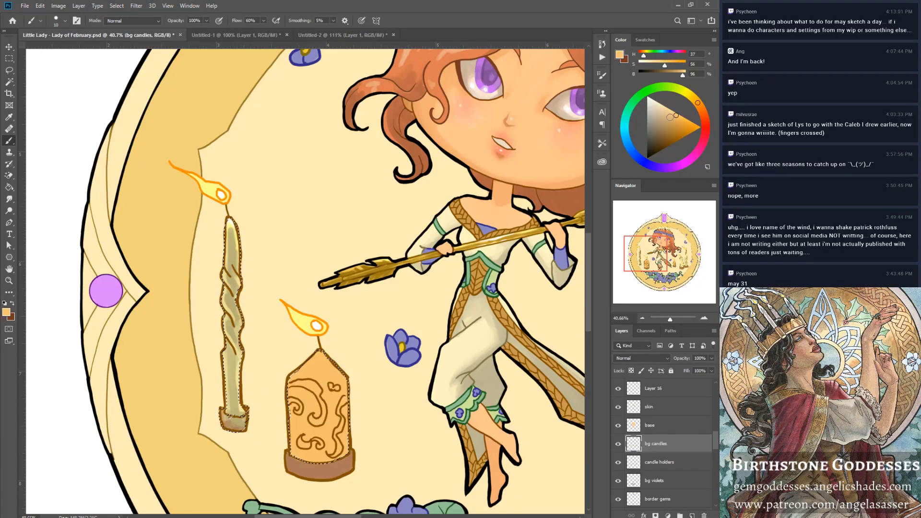
drag(672, 117, 673, 135)
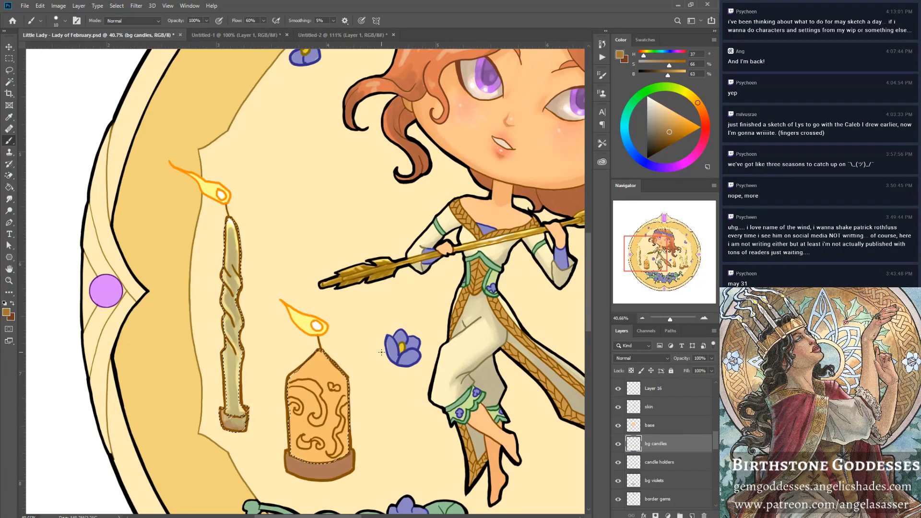
key(bracketright)
key(bracketright)
key(bracketright)
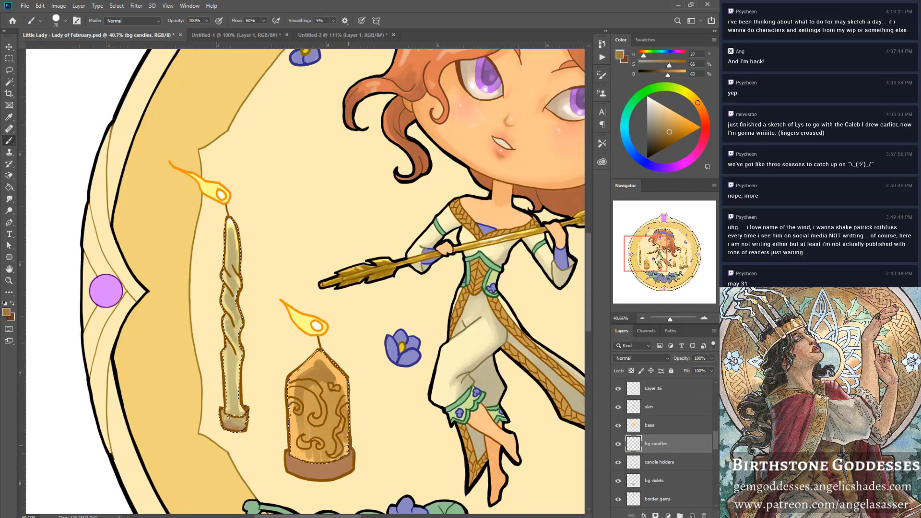
alt+click(323, 474)
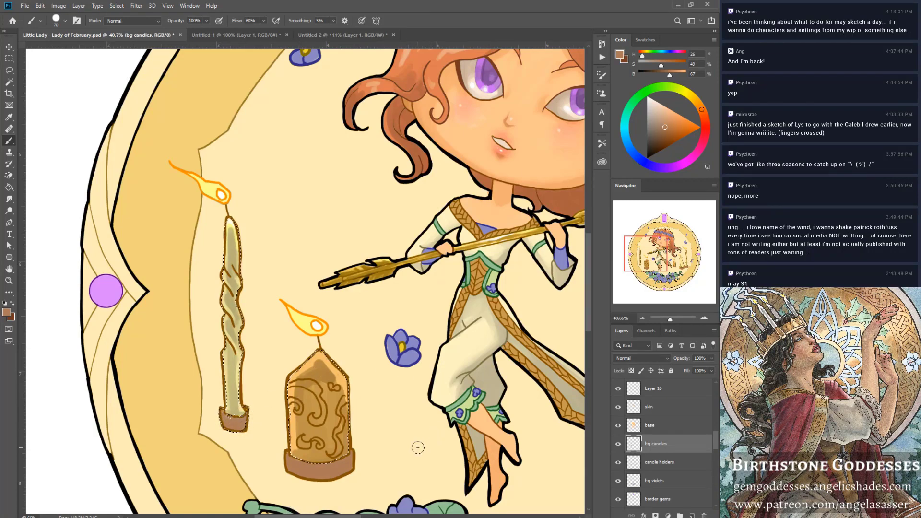
Model the pillar candle's carved scrolls and upper faces by alternating sampled light and dark orange tones.
alt+click(323, 369)
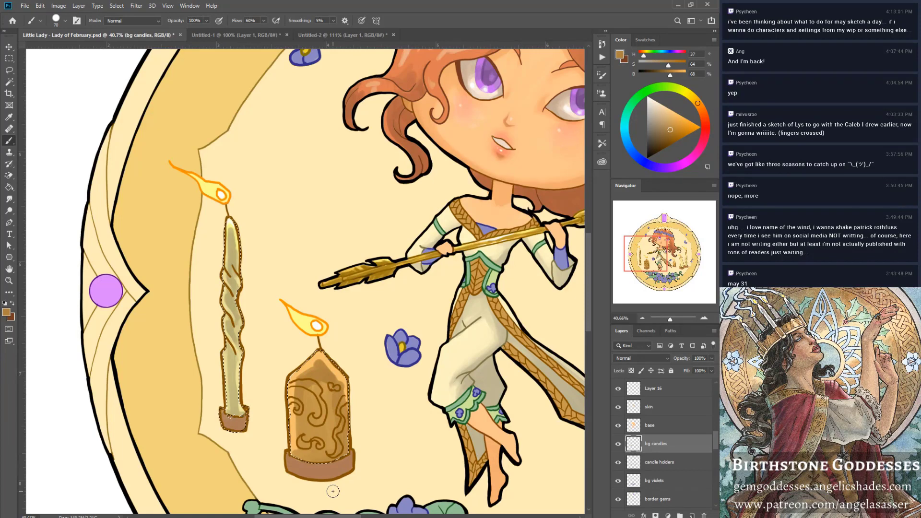
alt+click(346, 394)
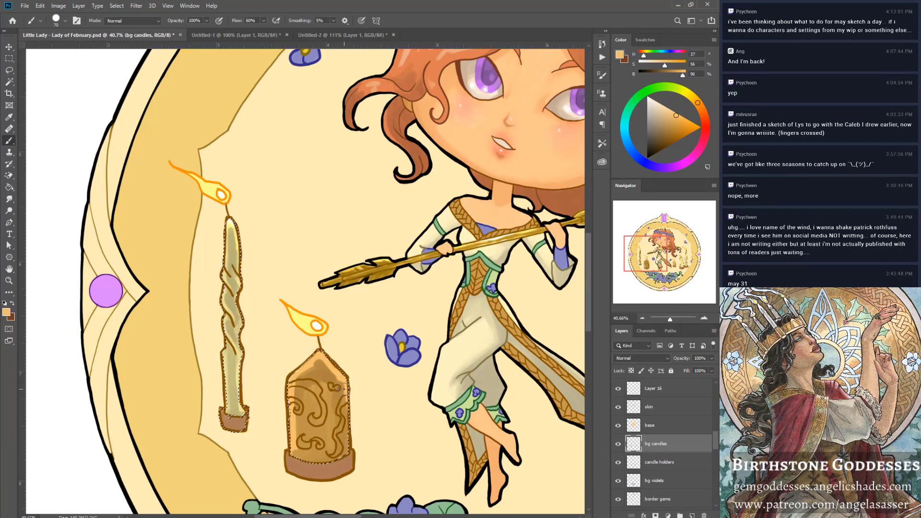
alt+click(317, 373)
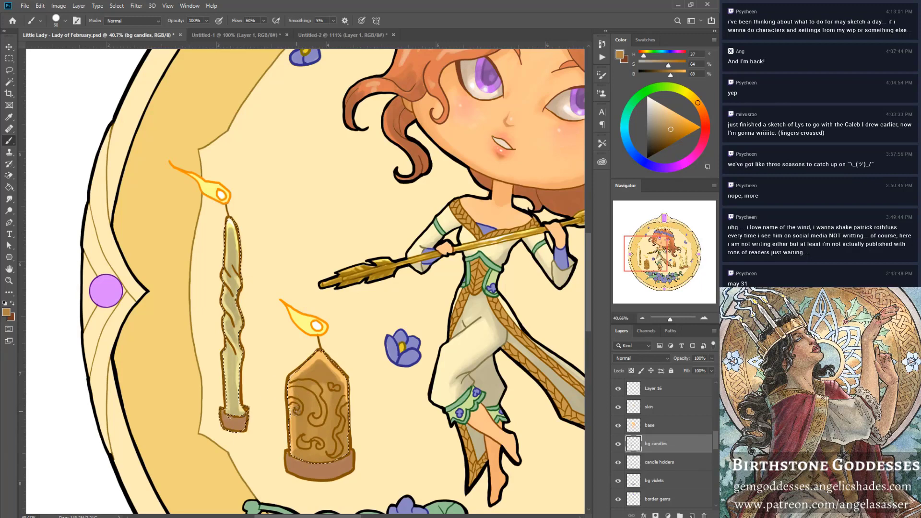
alt+click(304, 368)
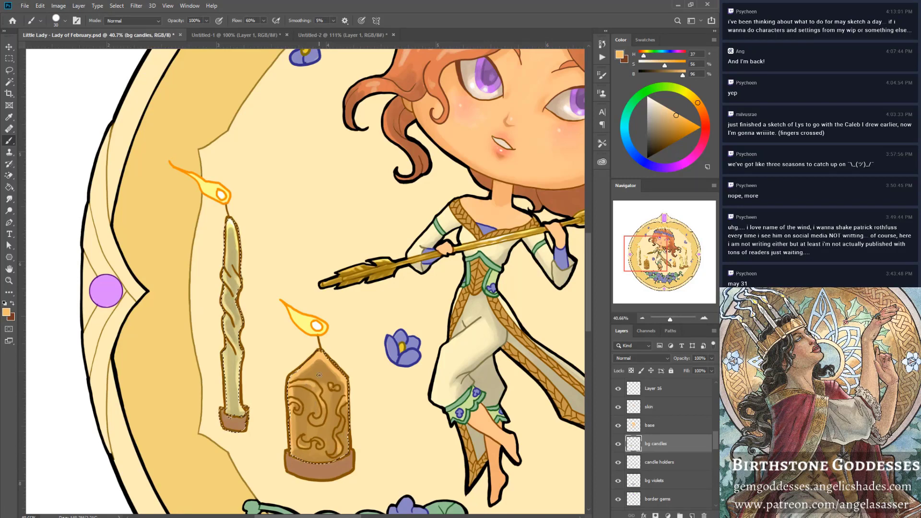
alt+click(315, 389)
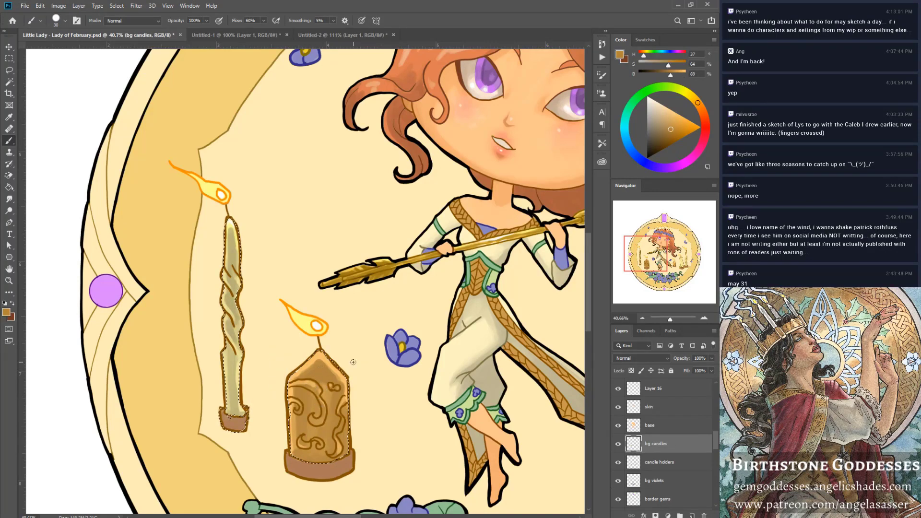
alt+click(318, 401)
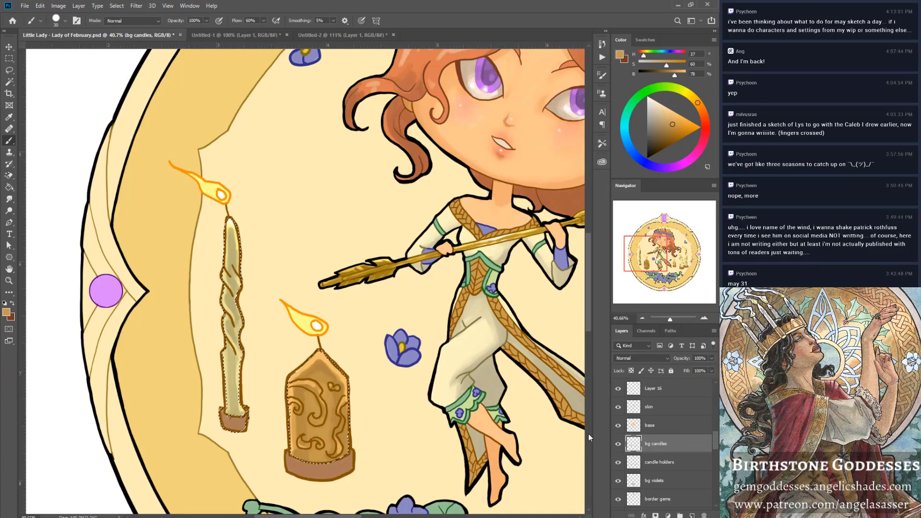
Refine the pillar candle's side edges and scroll relief with sampled light orange and mid-brown orange strokes.
alt+click(299, 392)
alt+click(344, 384)
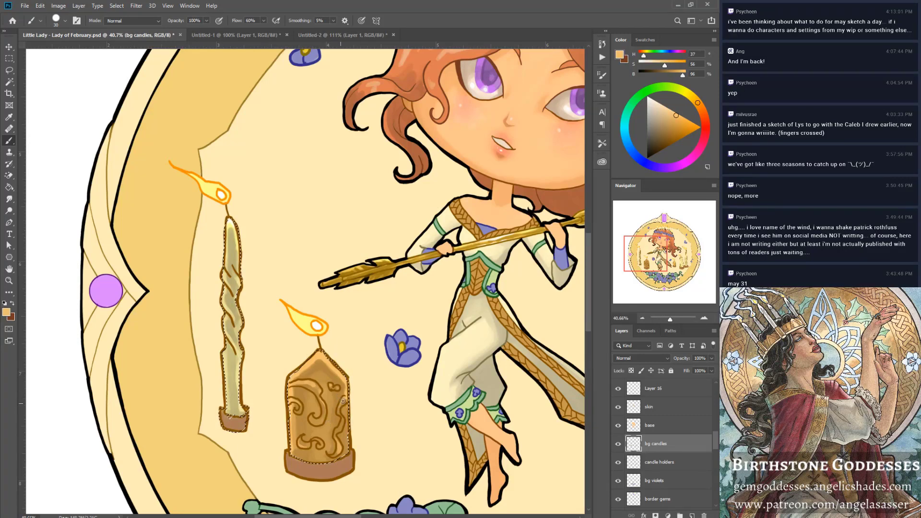
drag(349, 454, 348, 424)
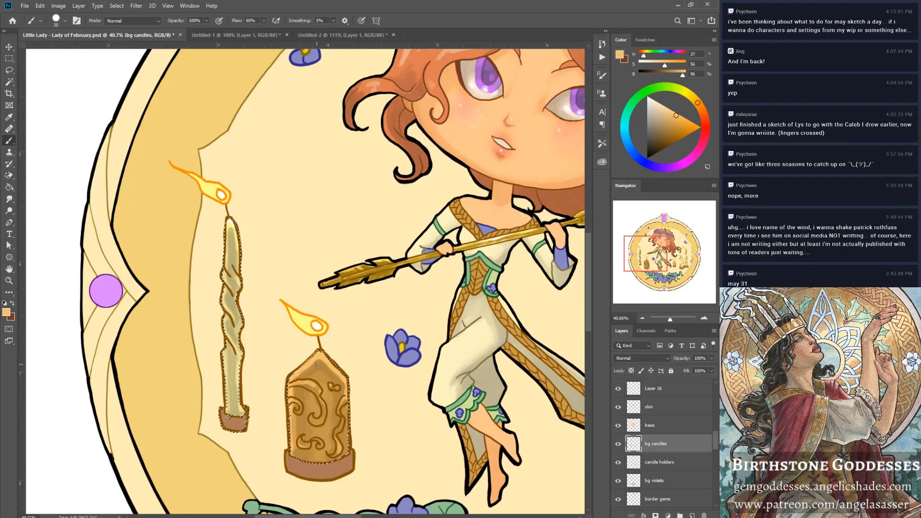
alt+click(310, 389)
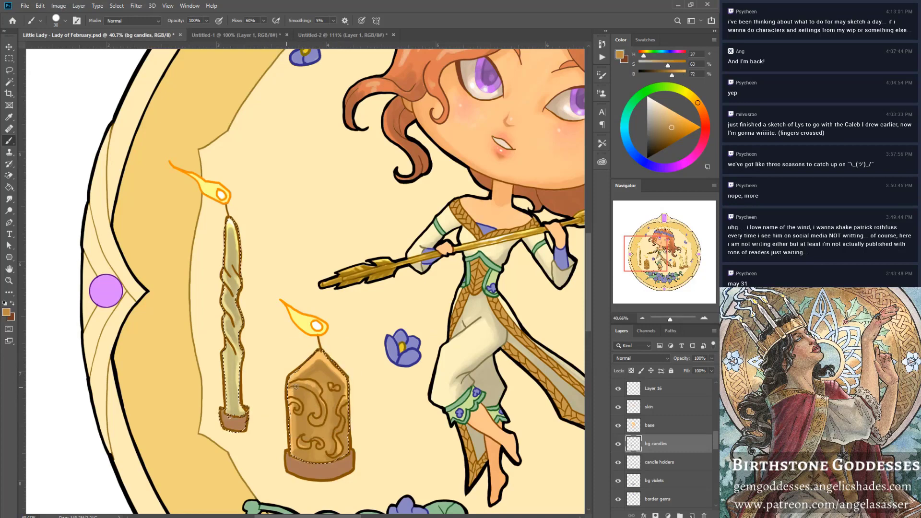
alt+click(315, 355)
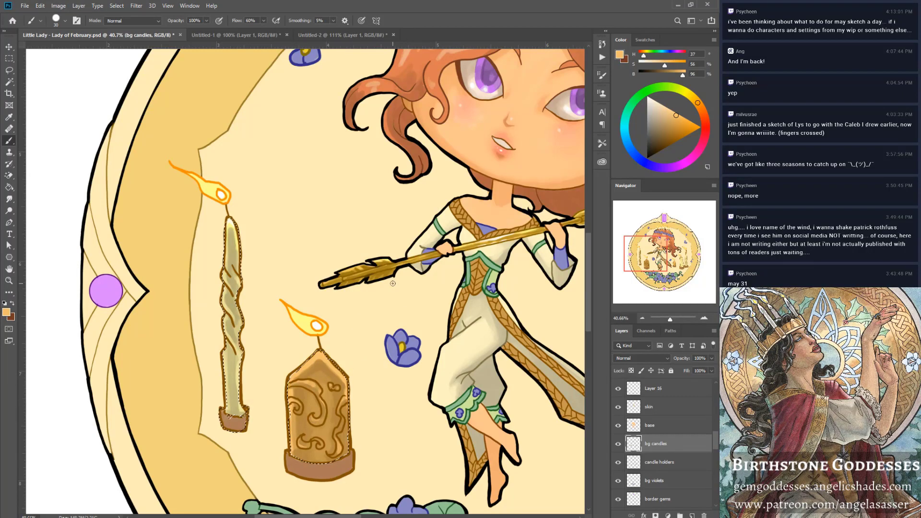
Highlight the carved pillar candle's sloped top with sampled pale yellow and light orange, add a white glint at its tip, and deselect.
alt+click(291, 347)
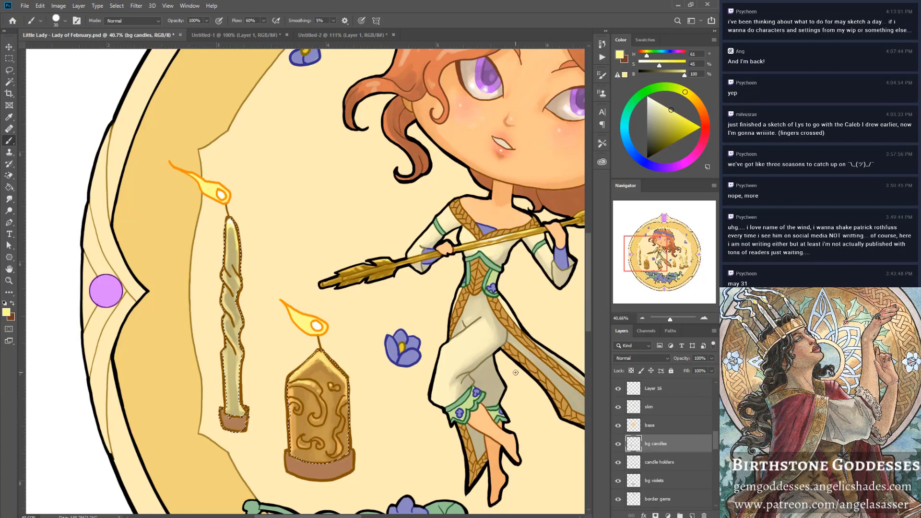
alt+click(316, 384)
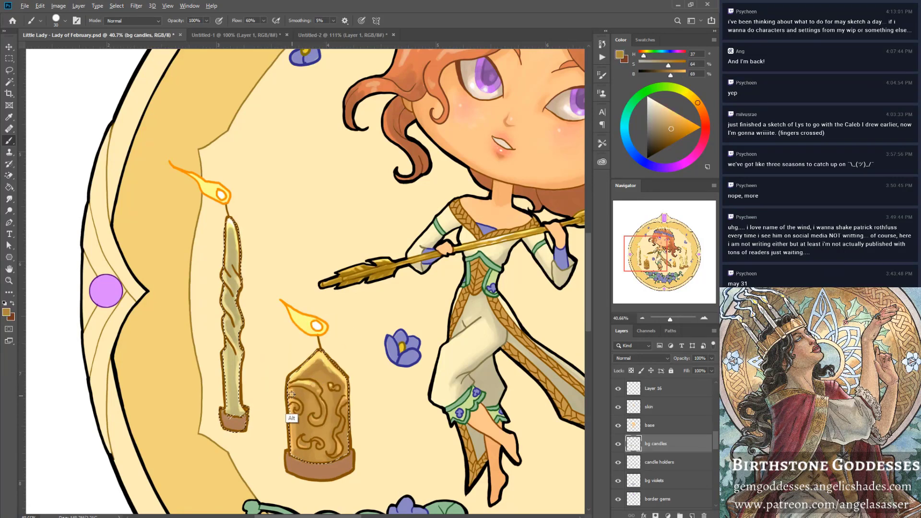
alt+click(302, 376)
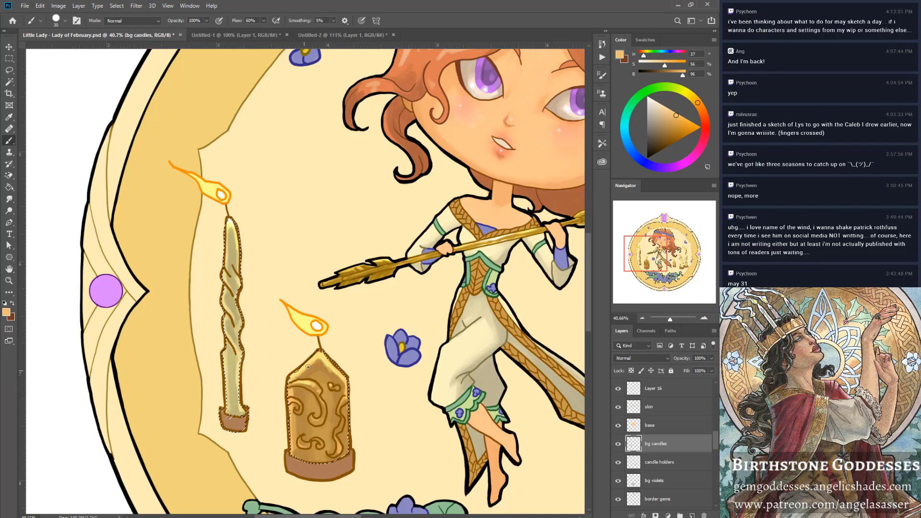
drag(320, 357, 327, 368)
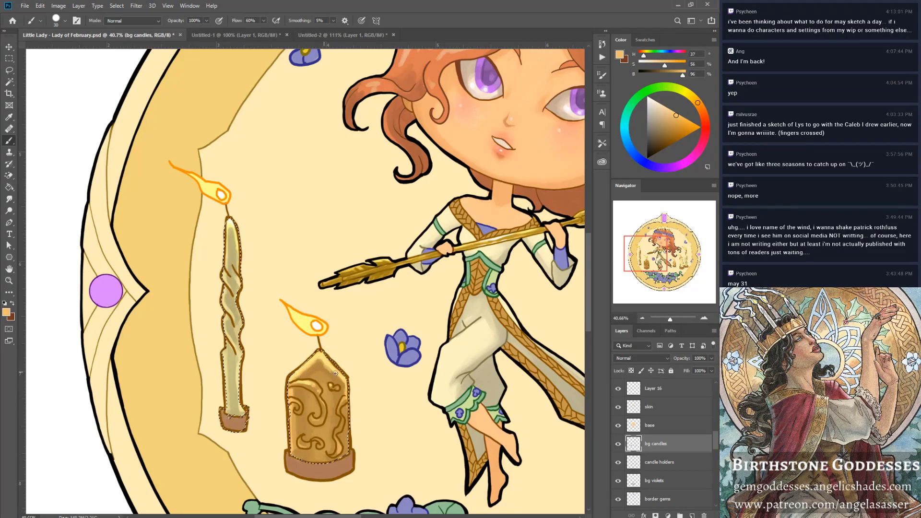
alt+click(315, 325)
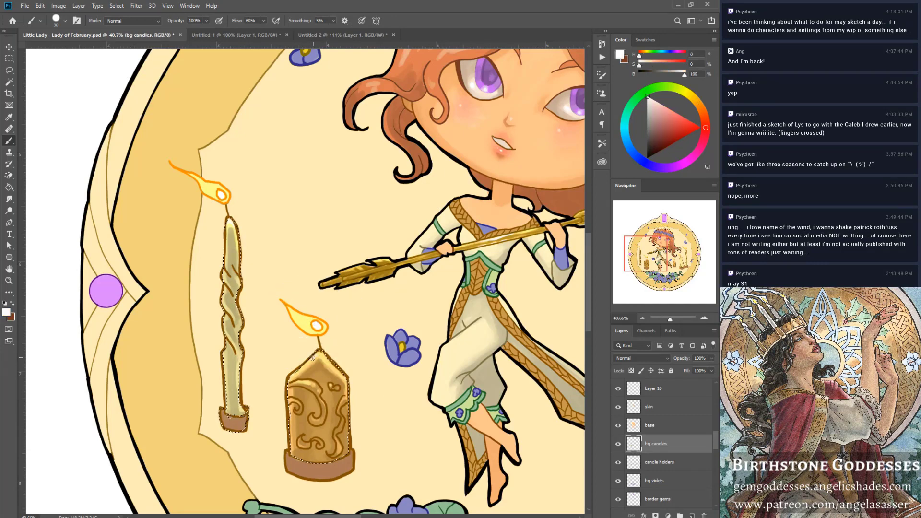
drag(321, 353, 326, 360)
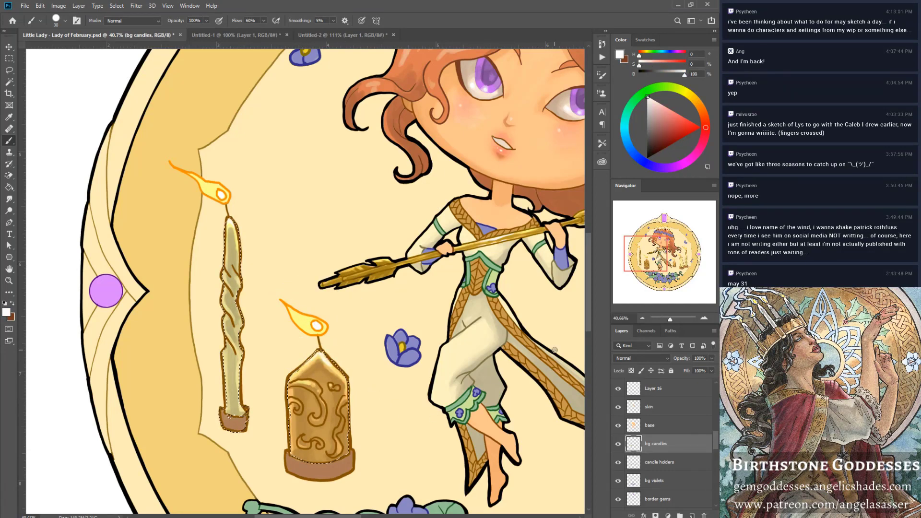
key(ctrl+d)
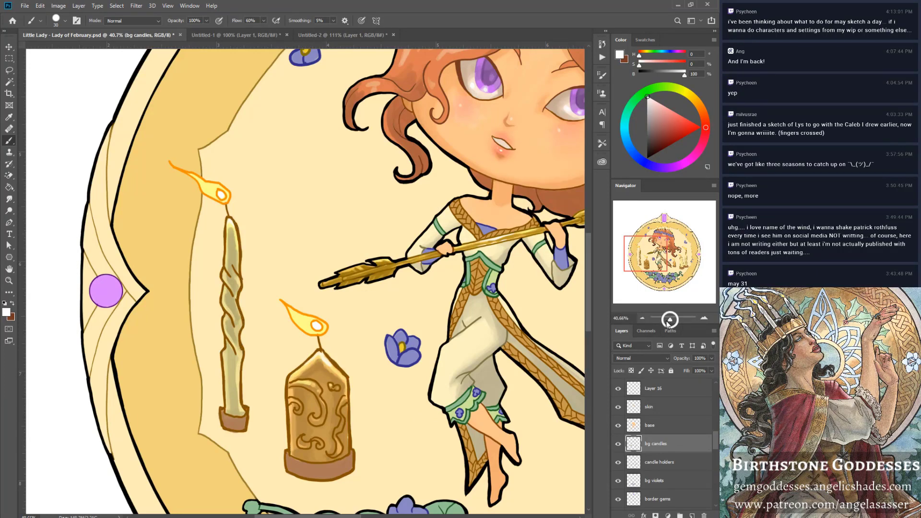
Touch up the pillar candle's side and lower edge with sampled light and dark orange tones, and save the document.
drag(672, 318, 669, 321)
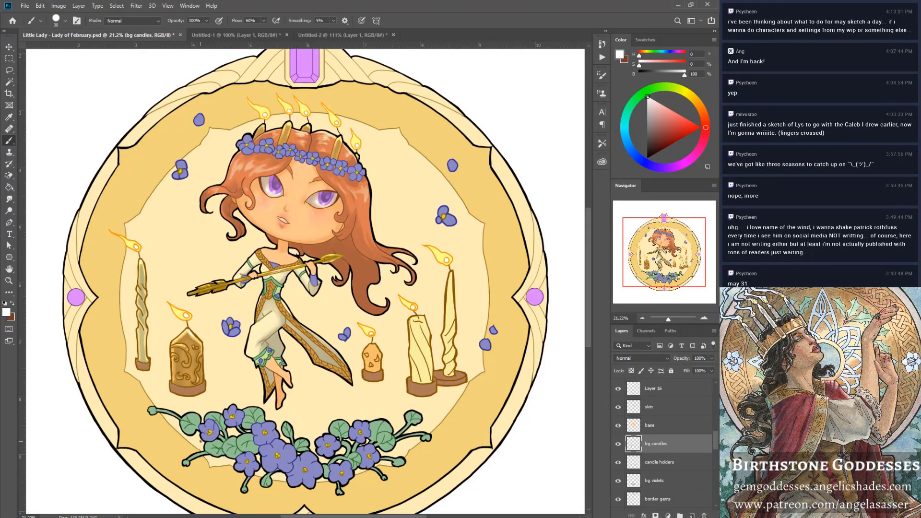
alt+click(208, 347)
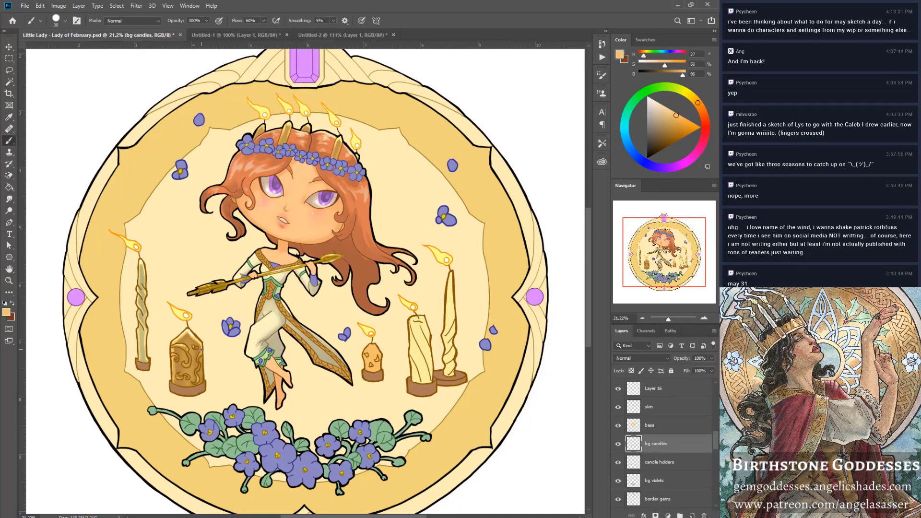
drag(201, 349, 201, 378)
alt+click(147, 273)
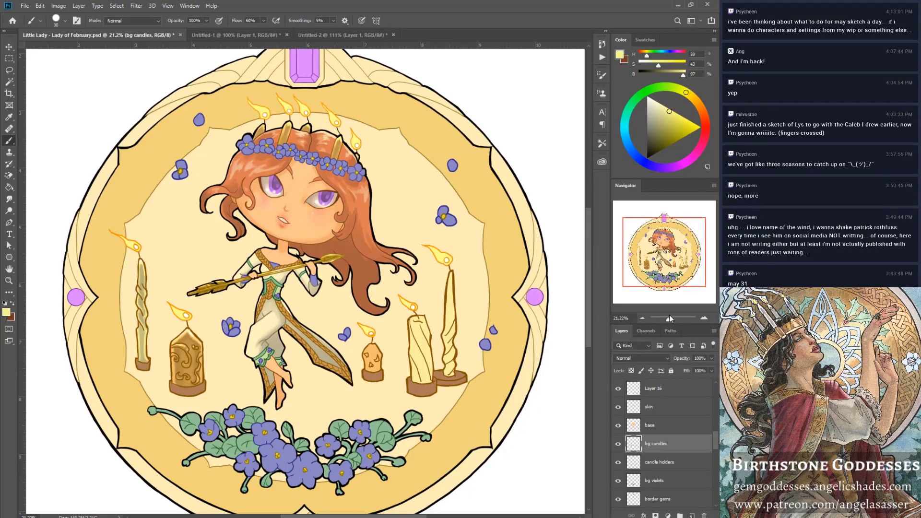
drag(669, 320, 670, 321)
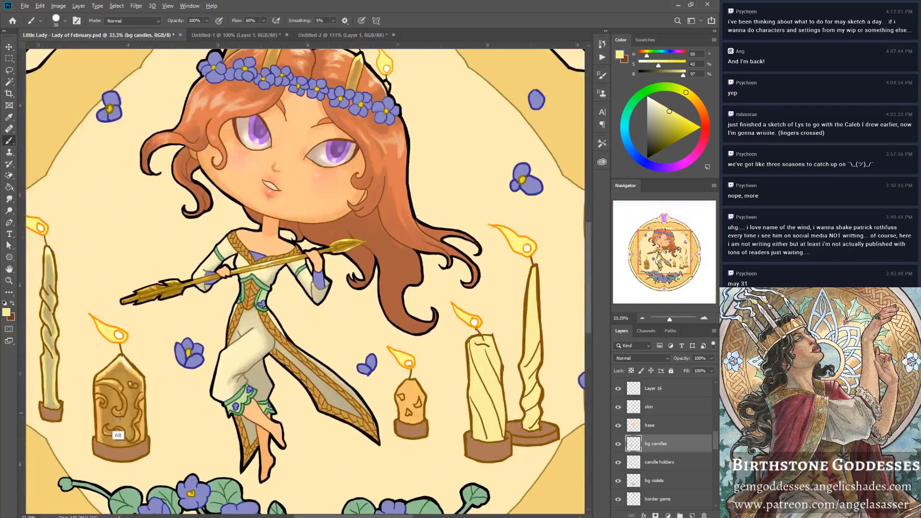
alt+click(99, 420)
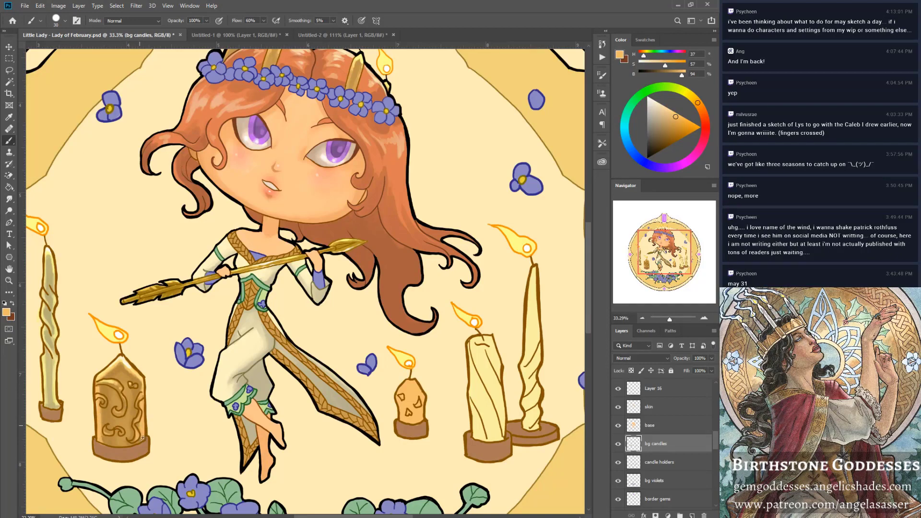
alt+click(136, 393)
key(ctrl+s)
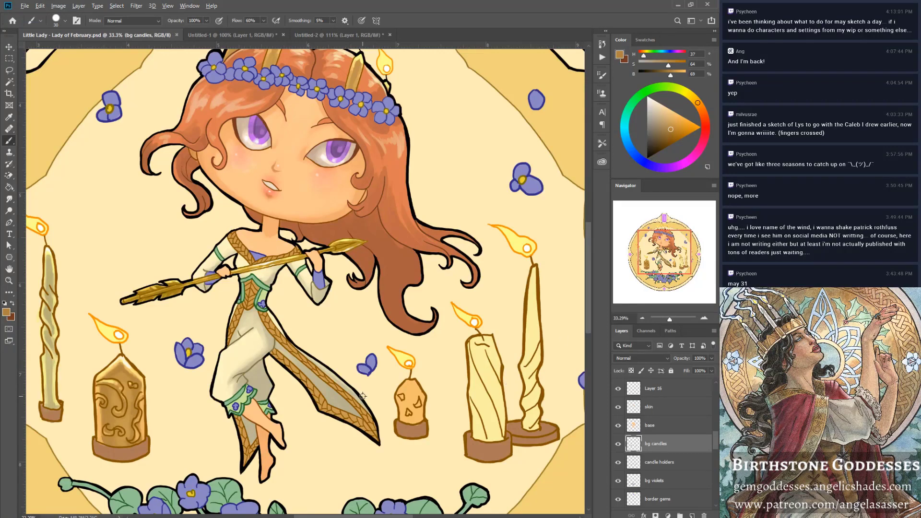
Load the bg candles layer's contents as a selection and shade the small candle with dark orange sampled from the pillar candle.
alt+click(48, 322)
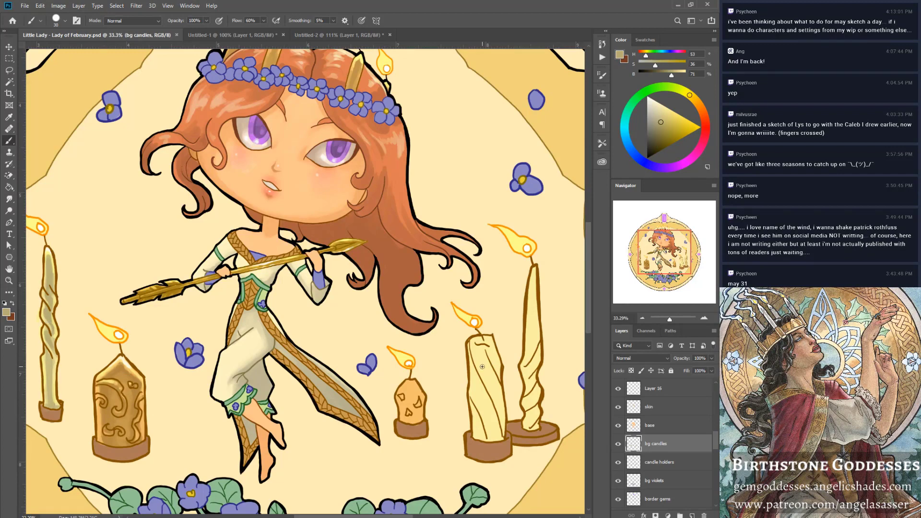
alt+click(120, 399)
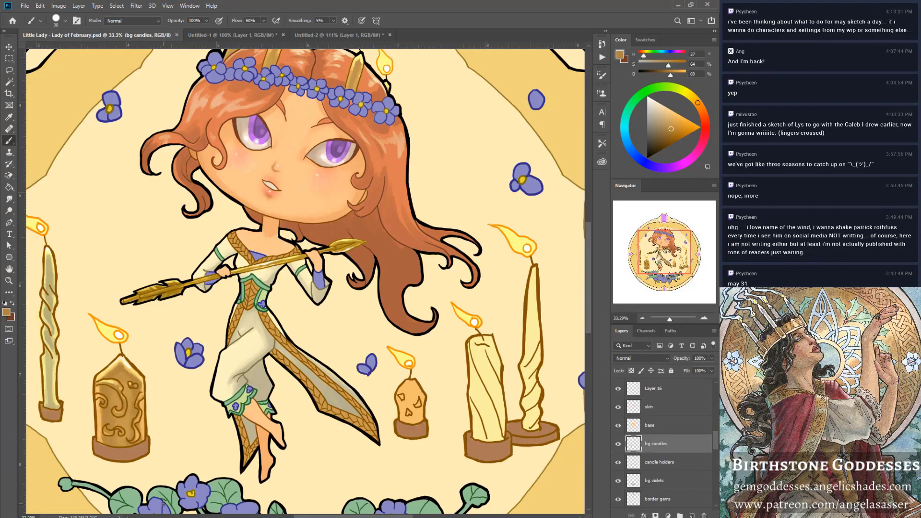
mouse_move(409, 392)
mouse_down()
mouse_move(417, 390)
mouse_move(405, 387)
mouse_up()
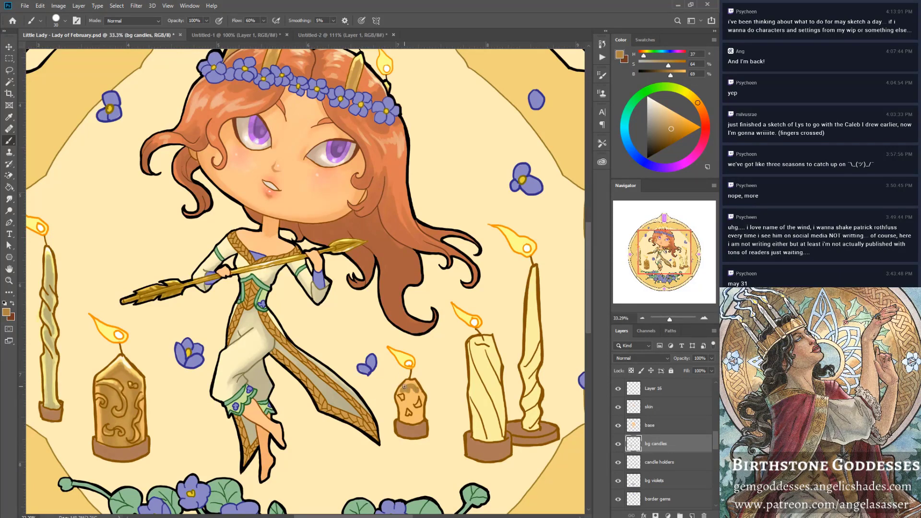
ctrl+click(634, 444)
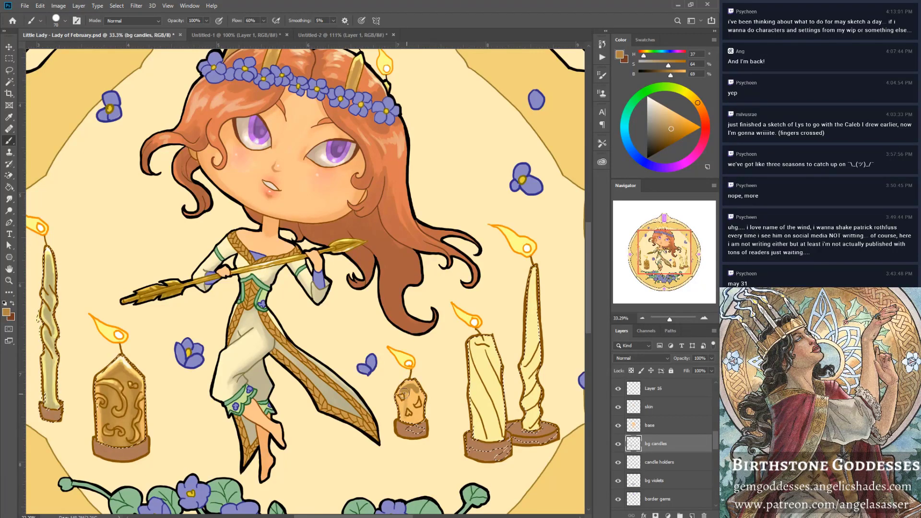
mouse_move(404, 393)
mouse_down()
mouse_move(418, 416)
mouse_move(405, 419)
mouse_move(419, 419)
mouse_move(404, 392)
mouse_move(412, 396)
mouse_move(407, 418)
mouse_move(418, 402)
mouse_up()
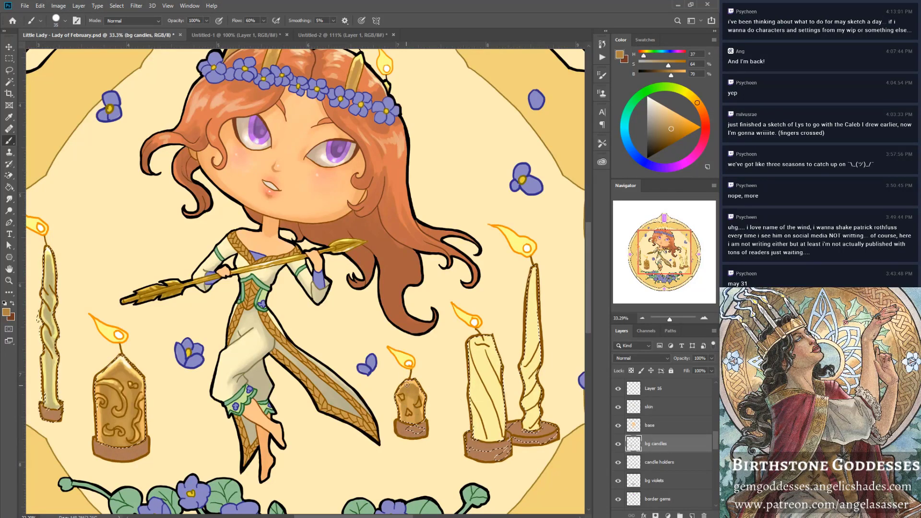
Model the small candle's top and carved holes with sampled light orange, cream, pale yellow and mid-orange tones.
alt+click(402, 388)
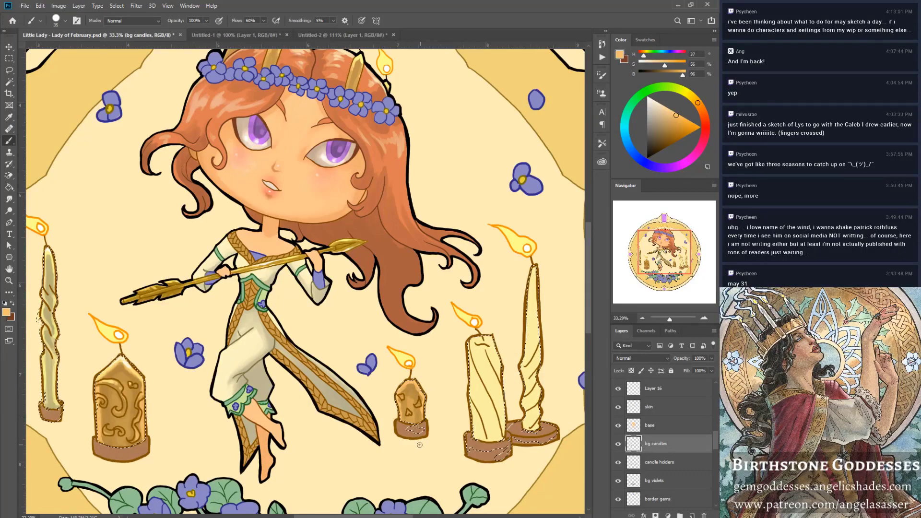
alt+click(124, 359)
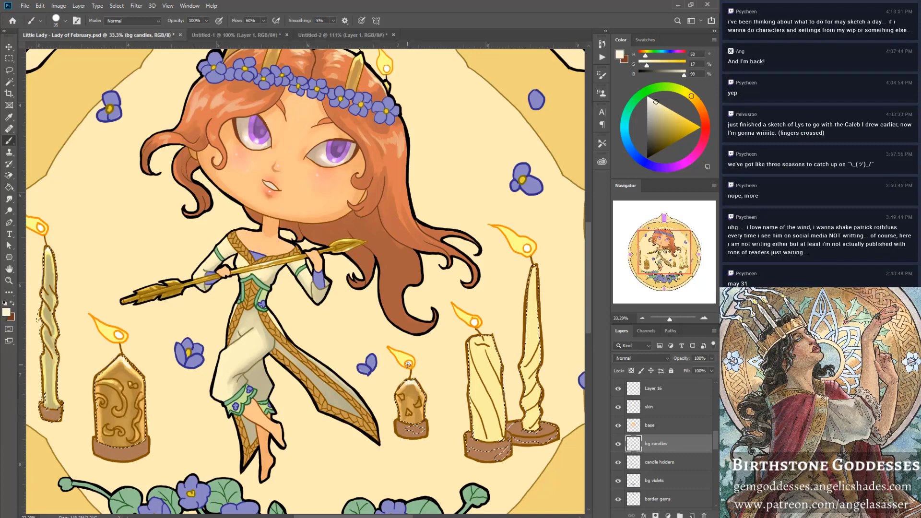
alt+click(409, 365)
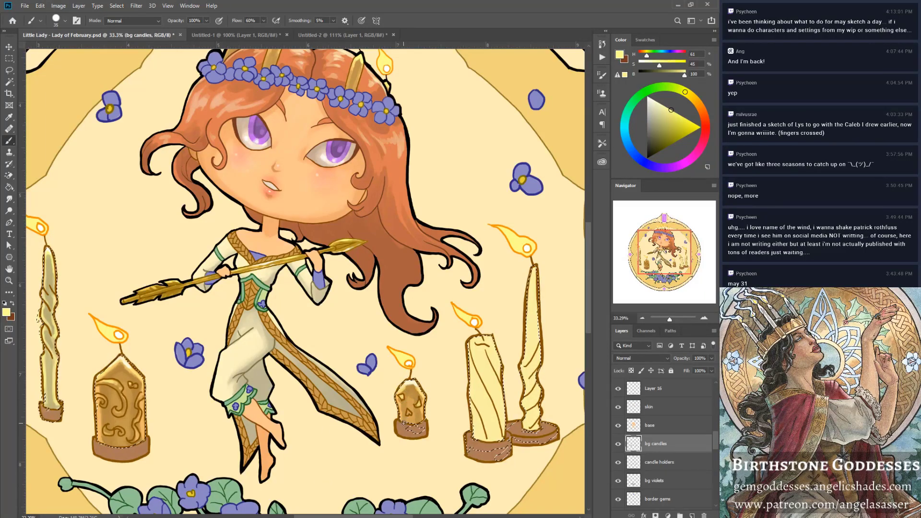
alt+click(409, 402)
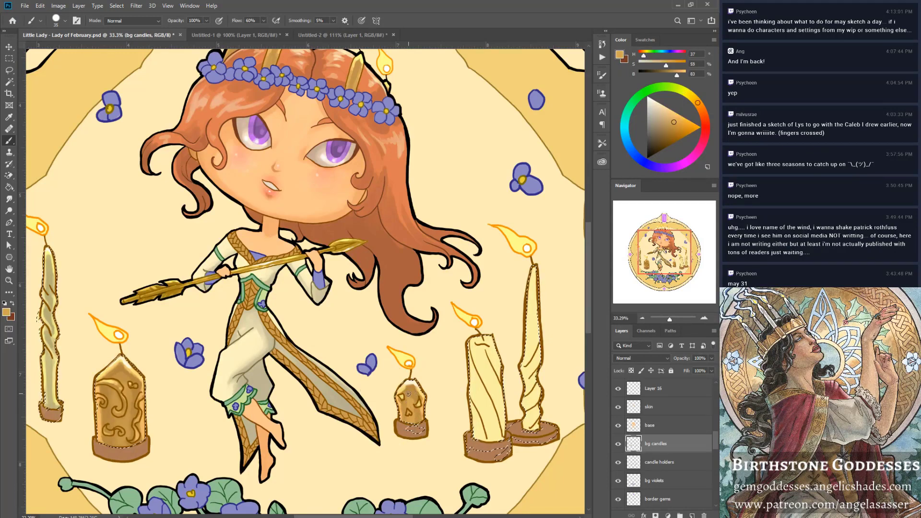
alt+click(408, 392)
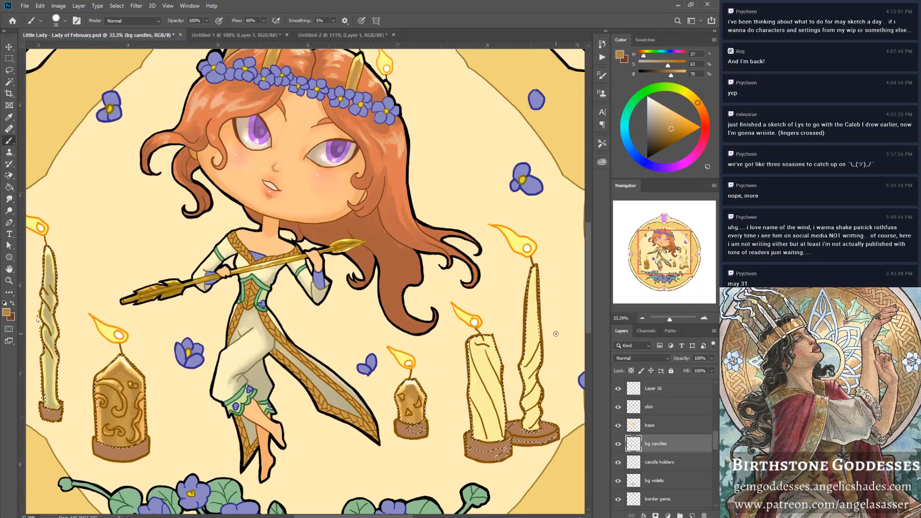
Shade the thick candle and the twisted candle beside it with sampled olive-beige, and move the candle holders layer above bg candles.
alt+click(53, 329)
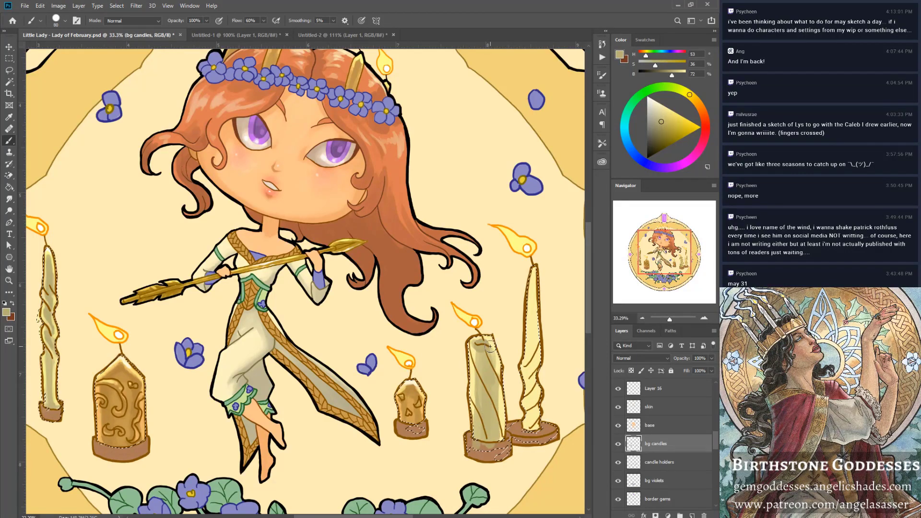
drag(662, 463, 671, 438)
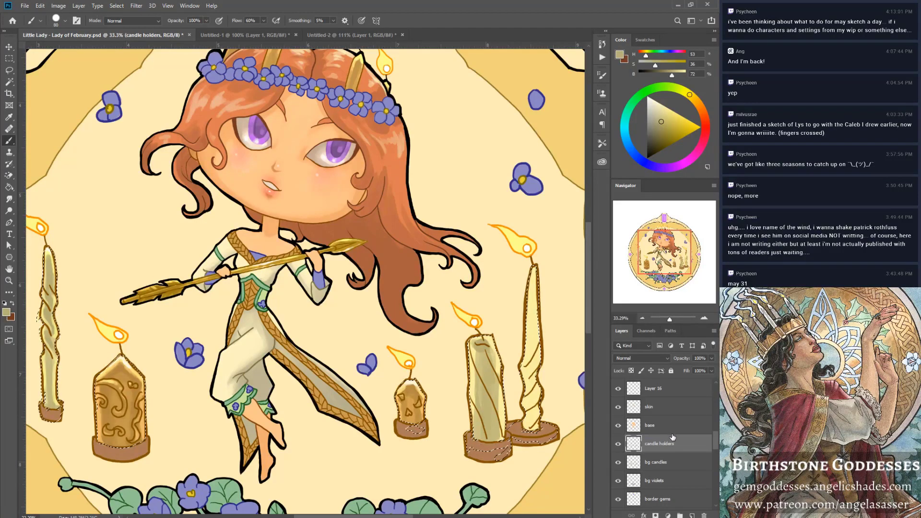
click(665, 463)
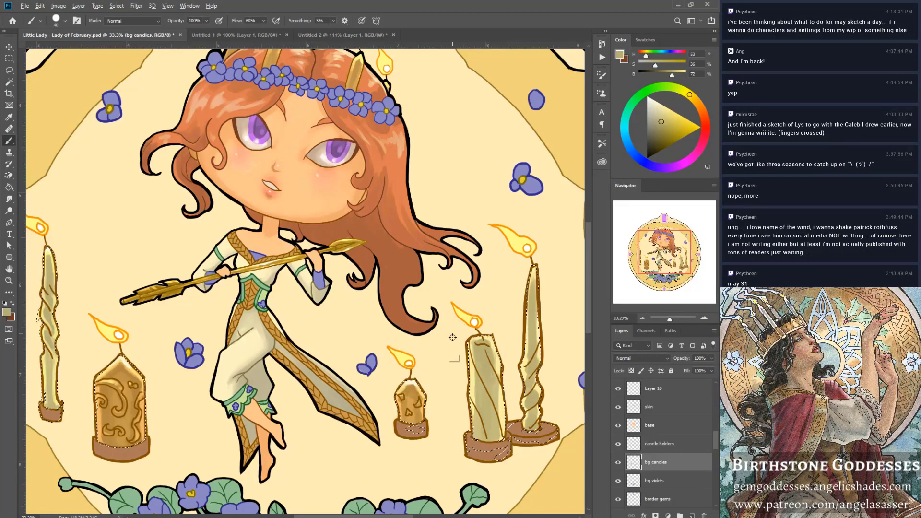
Model the thick candle's spiral folds on the bg candles layer by alternating sampled pale yellow and olive-beige tones.
alt+click(472, 375)
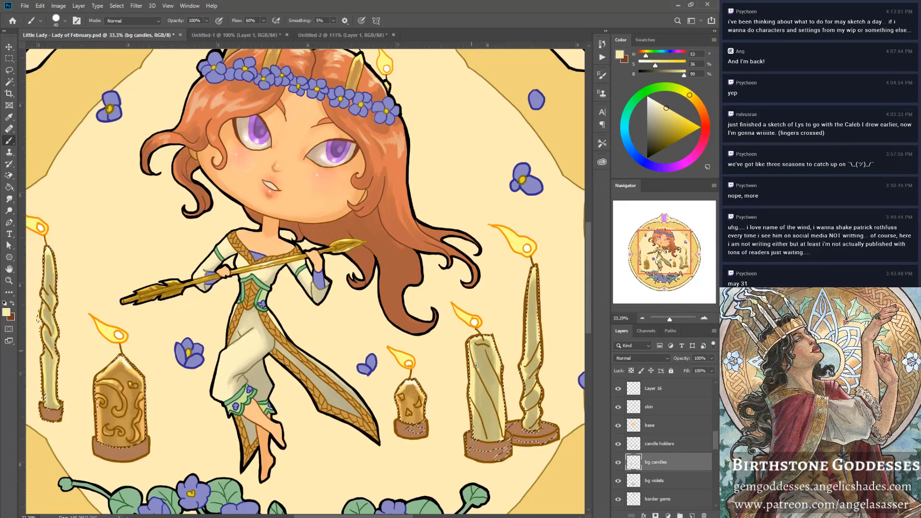
alt+click(480, 402)
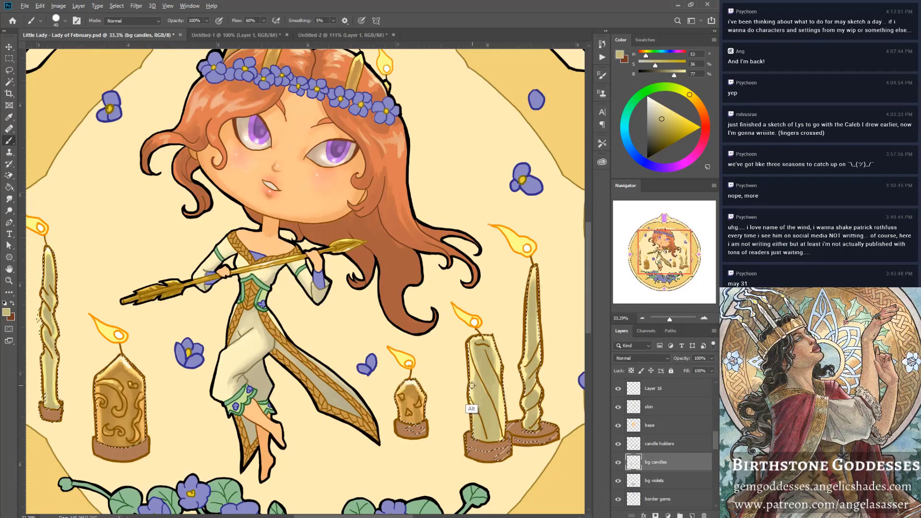
alt+click(472, 385)
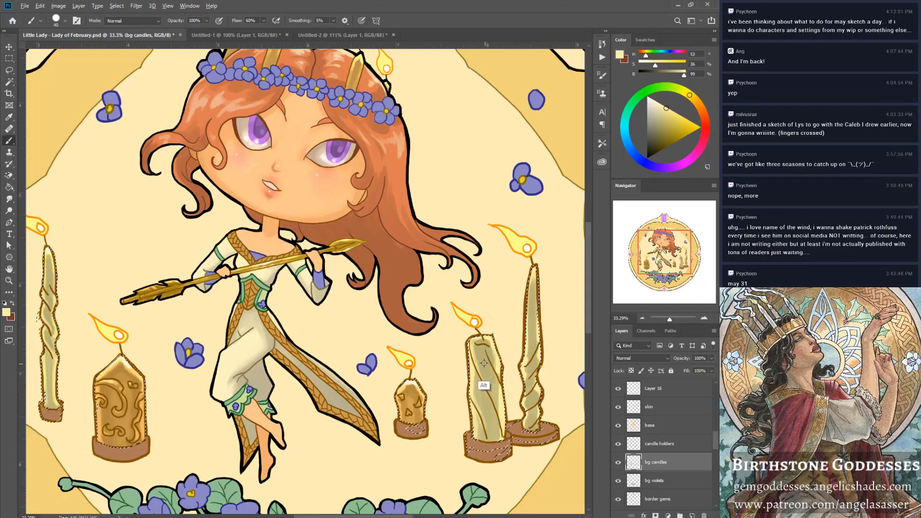
alt+click(478, 342)
alt+click(472, 370)
alt+click(494, 387)
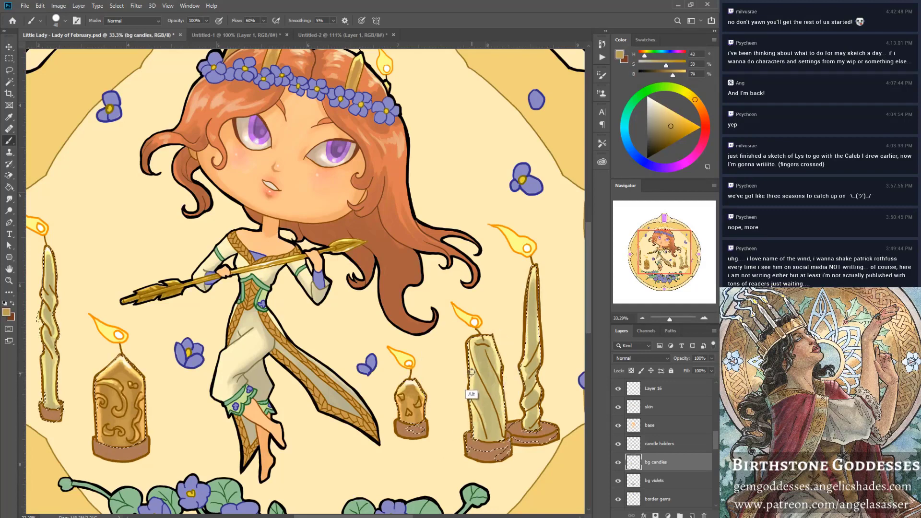
Refine the shadows along the thick candle's rim and spiral grooves with sampled olive-beige, and brighten the ridges with sampled pale yellow.
alt+click(499, 359)
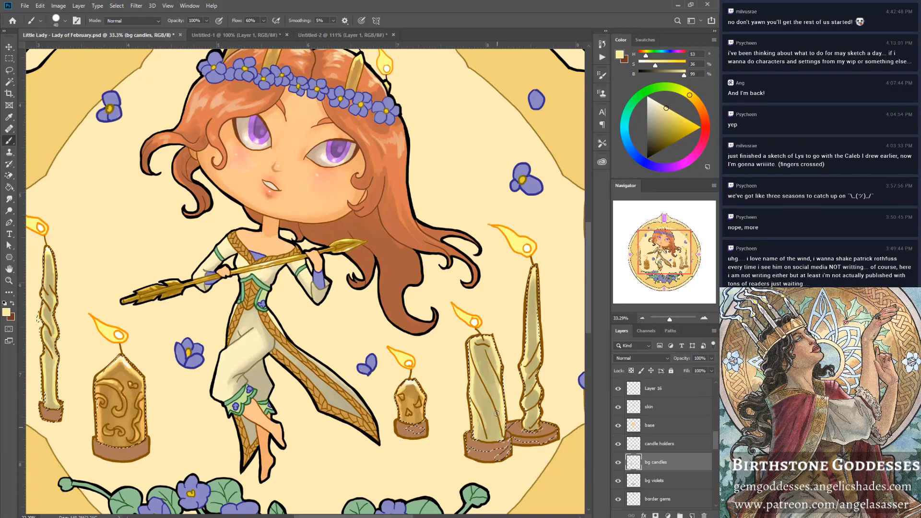
alt+click(478, 344)
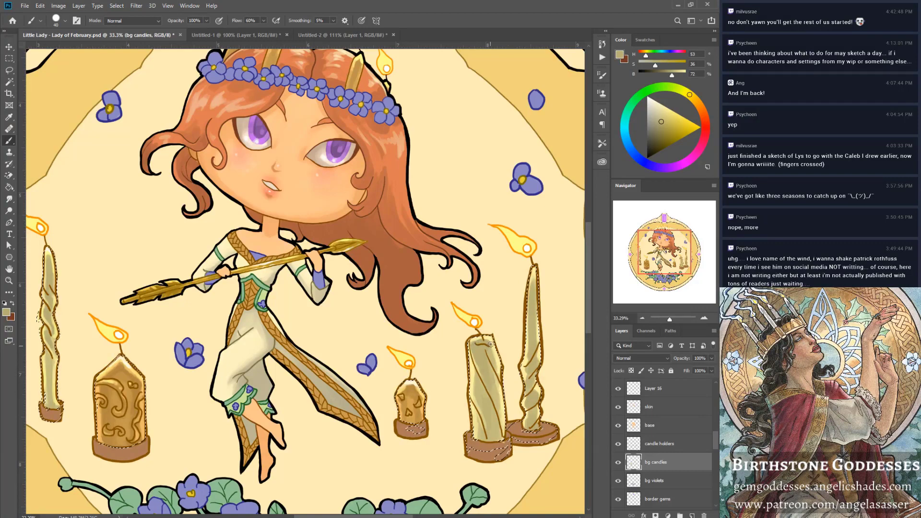
drag(492, 361, 482, 342)
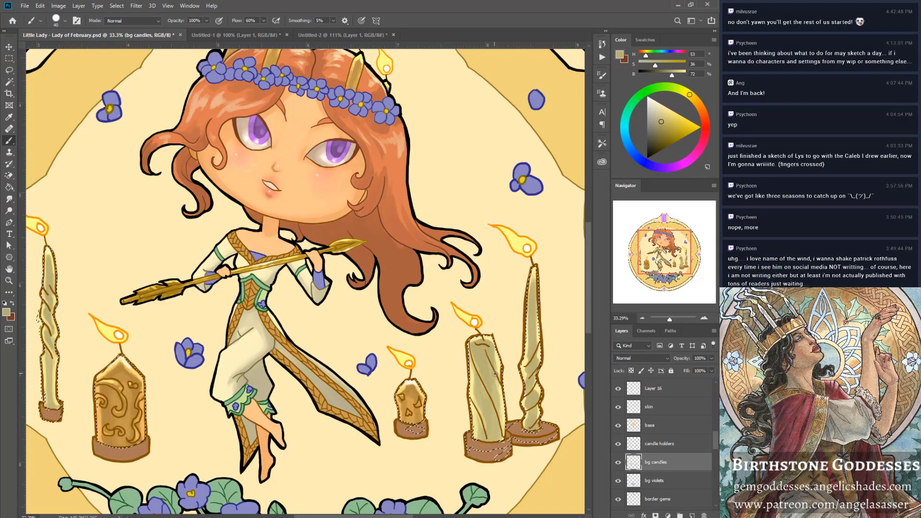
drag(497, 381, 472, 402)
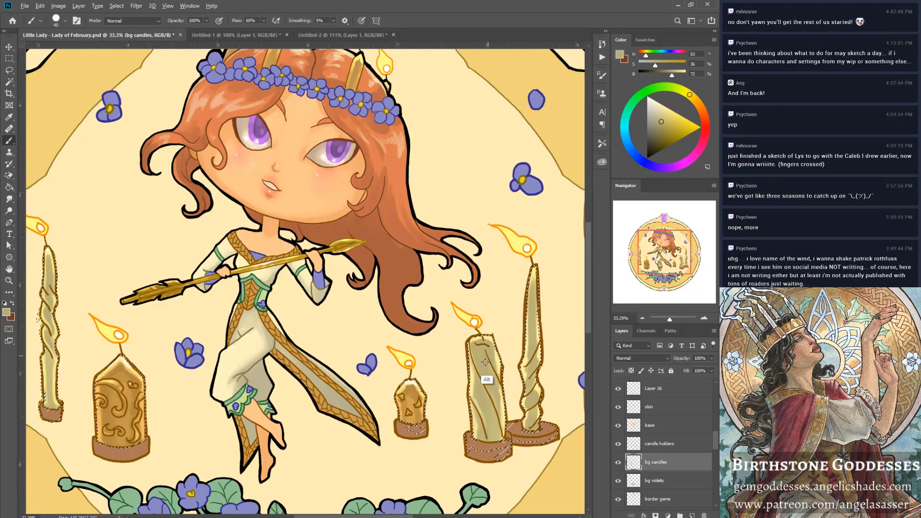
alt+click(485, 415)
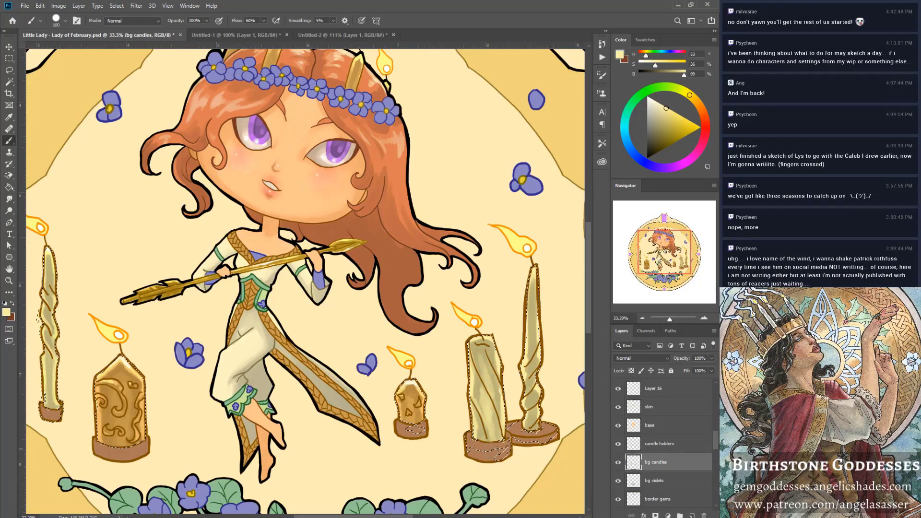
Blend the thick candle's folds and top edge on the bg candles layer with alternating sampled olive-beige and pale yellow tones.
alt+click(478, 391)
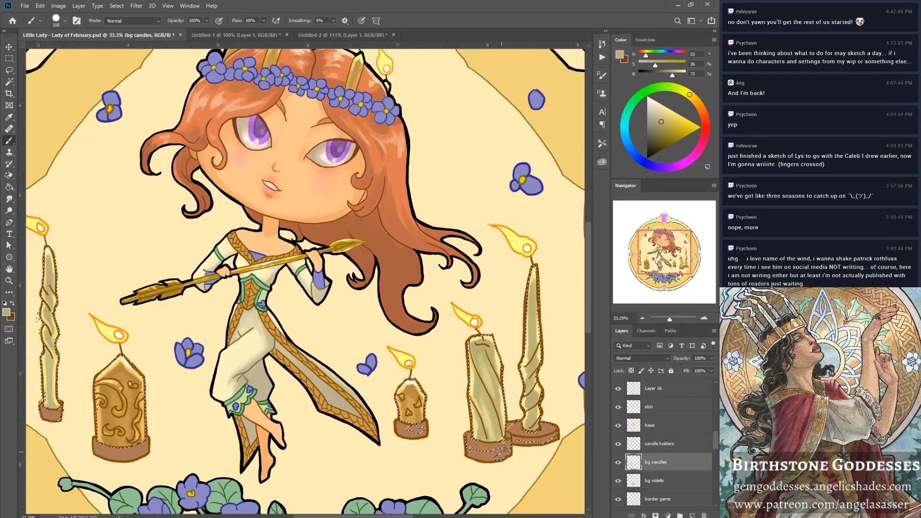
key(alt)
alt+click(487, 415)
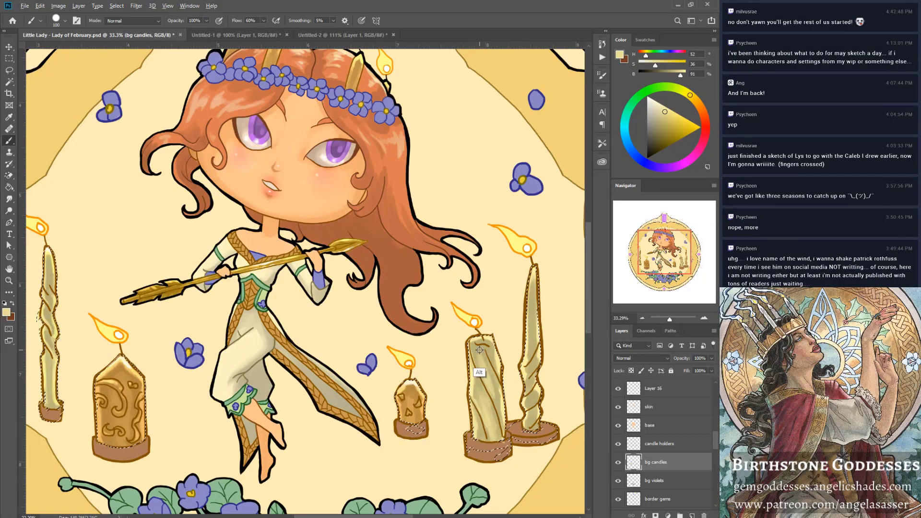
alt+click(495, 341)
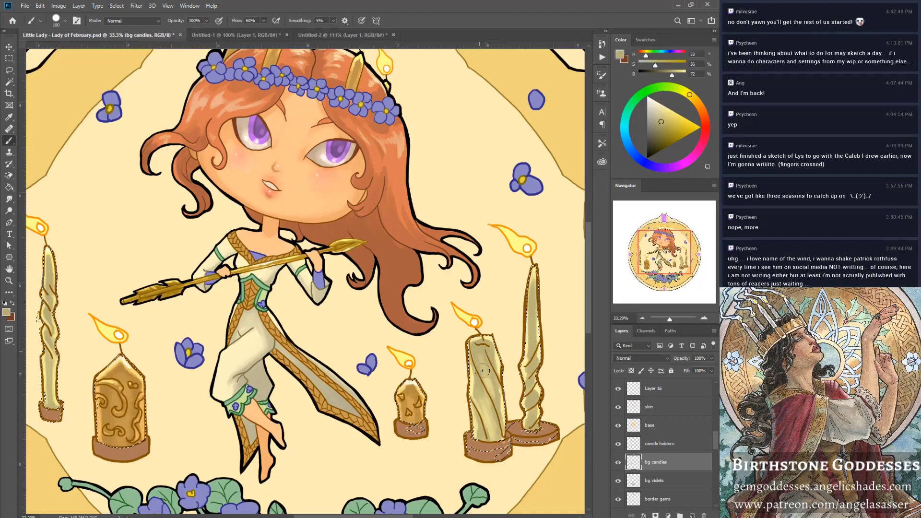
Reduce the brush to 45 px and refine the thick candle's folds with sampled mid-beige and olive-beige.
key(bracketleft)
key(bracketleft)
key(bracketleft)
key(bracketleft)
key(bracketleft)
alt+click(488, 387)
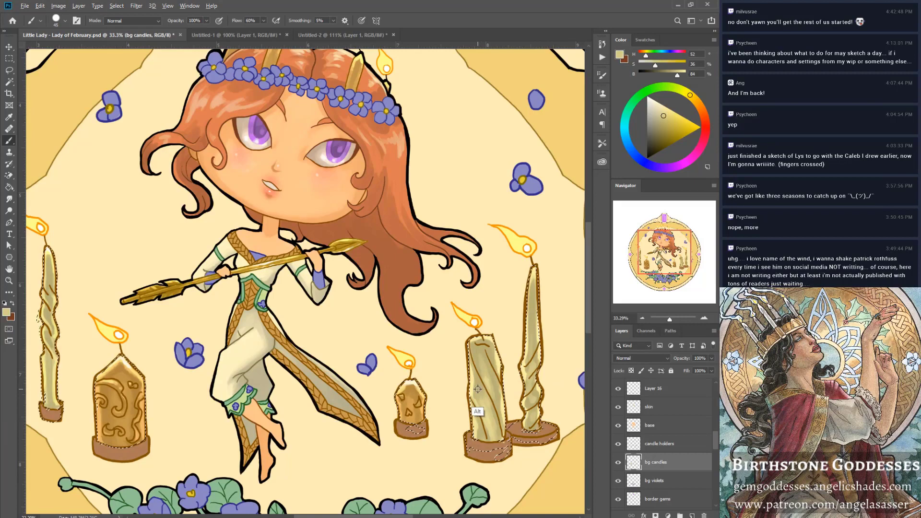
alt+click(500, 354)
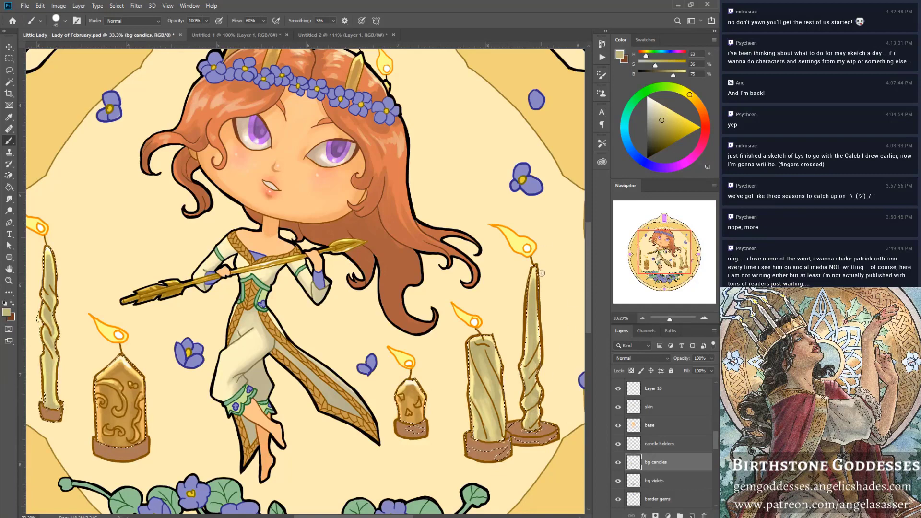
Sharpen the thick candle's spiral ridges with sampled pale yellow and its grooves with olive-beige, partly sampled from the adjacent twisted candle.
alt+click(487, 381)
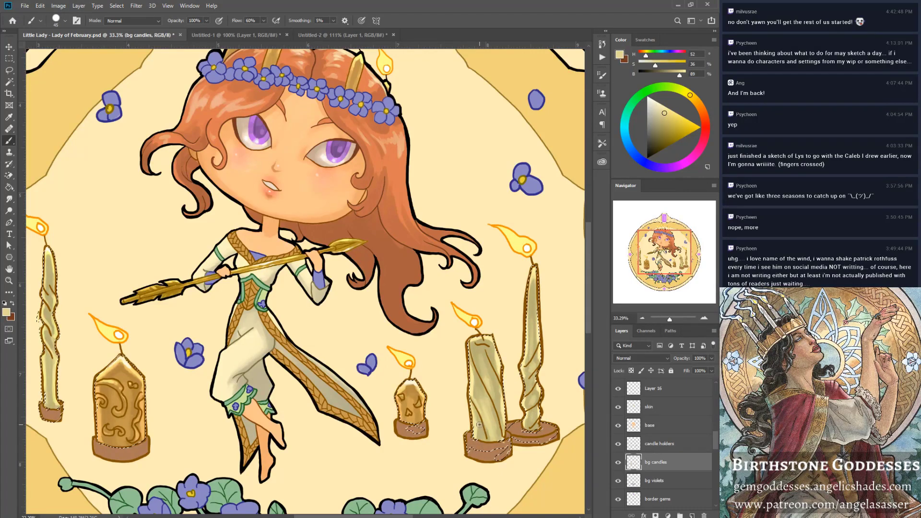
alt+click(529, 332)
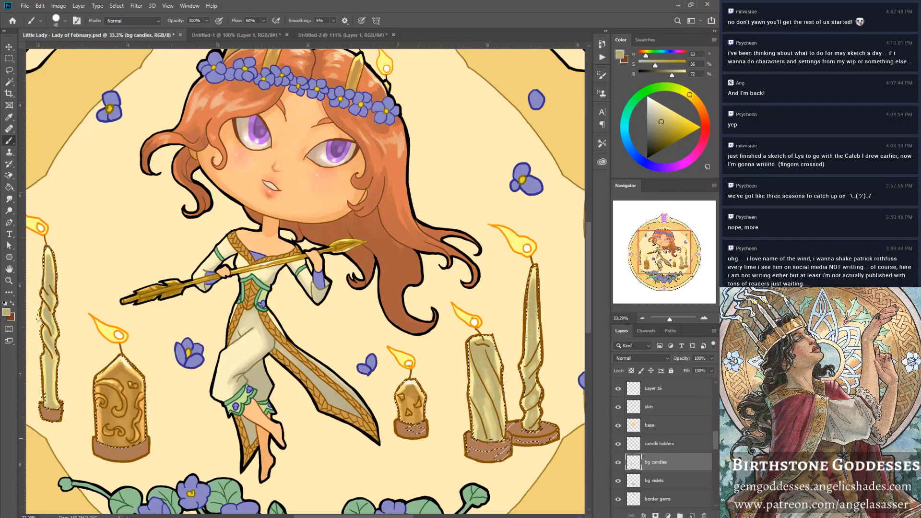
alt+click(486, 416)
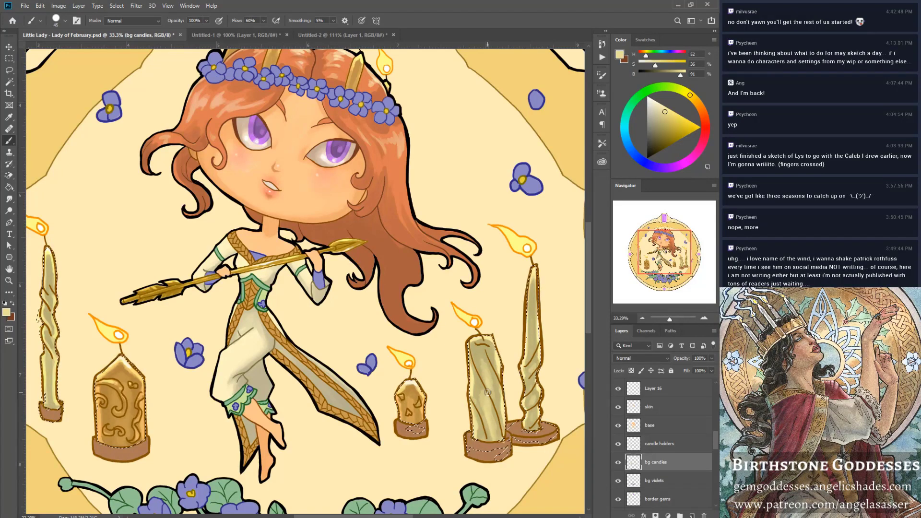
alt+click(481, 353)
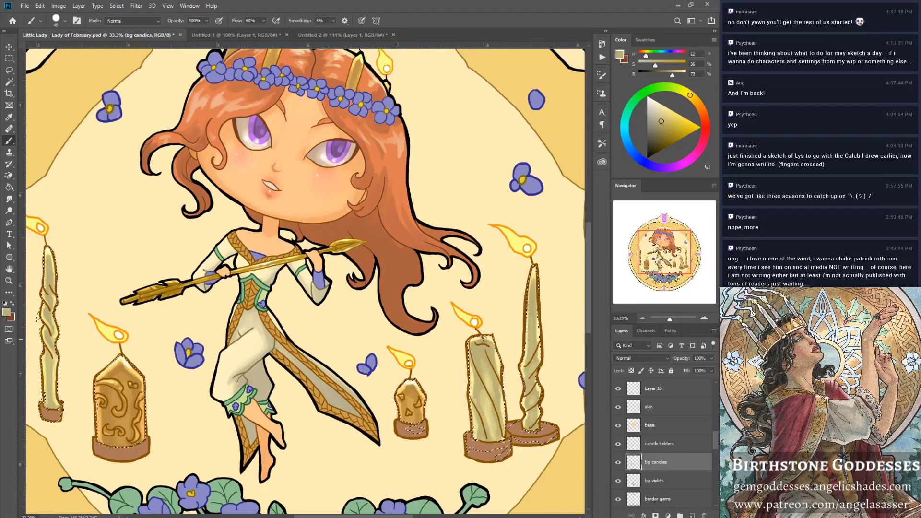
Highlight the thick candle's top rim with bright yellow and white sampled from the large carved candle's flame.
alt+click(109, 332)
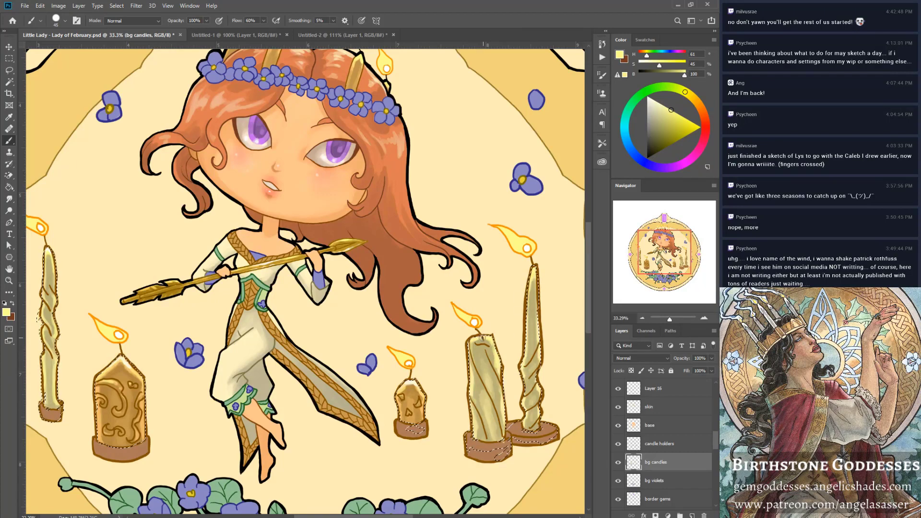
alt+click(533, 291)
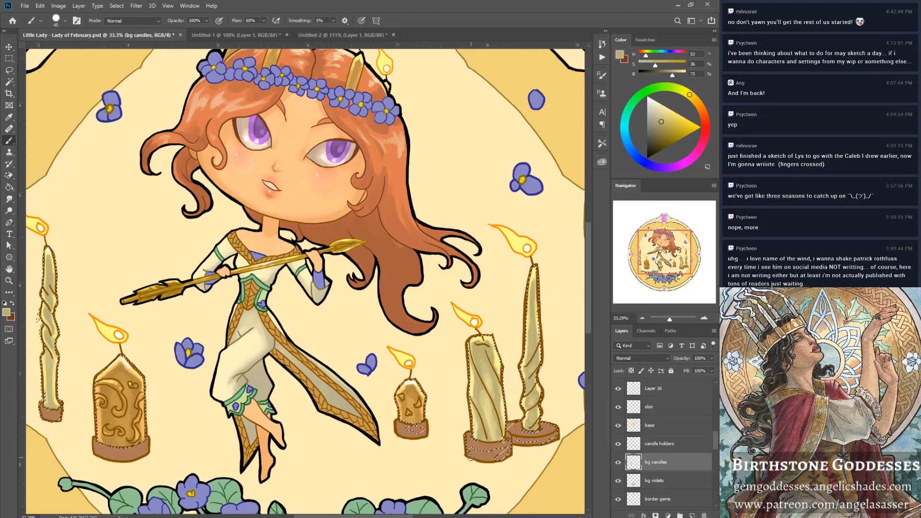
alt+click(121, 335)
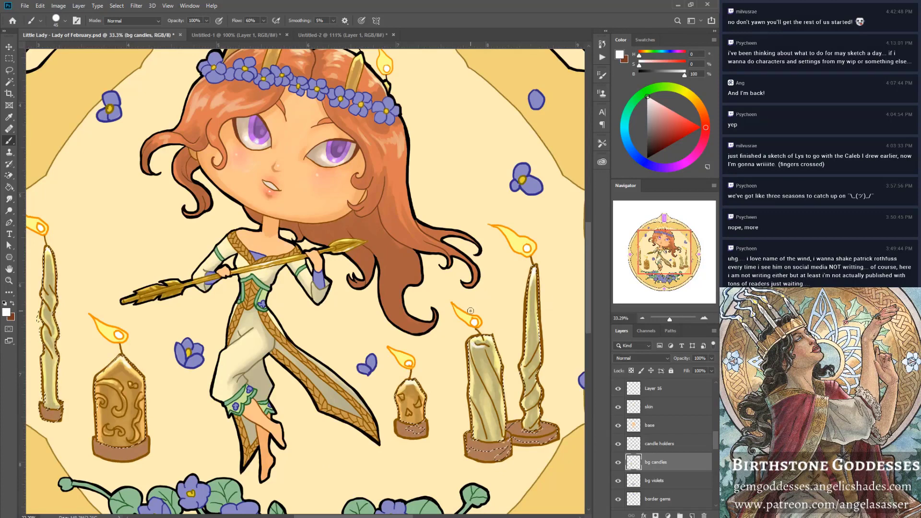
alt+click(473, 344)
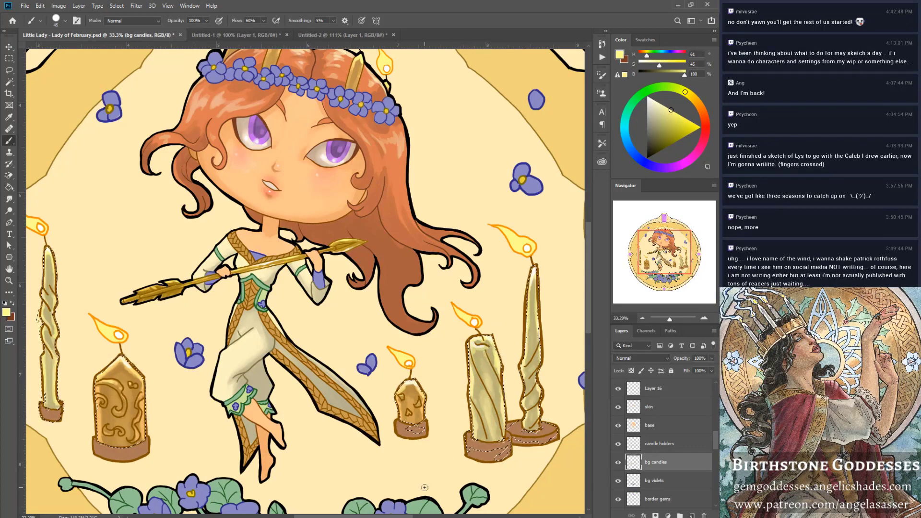
Touch up the thick candle's top and folds and the neighbouring twisted candle with sampled olive-beige and pale yellow, and clear the selection.
alt+click(481, 360)
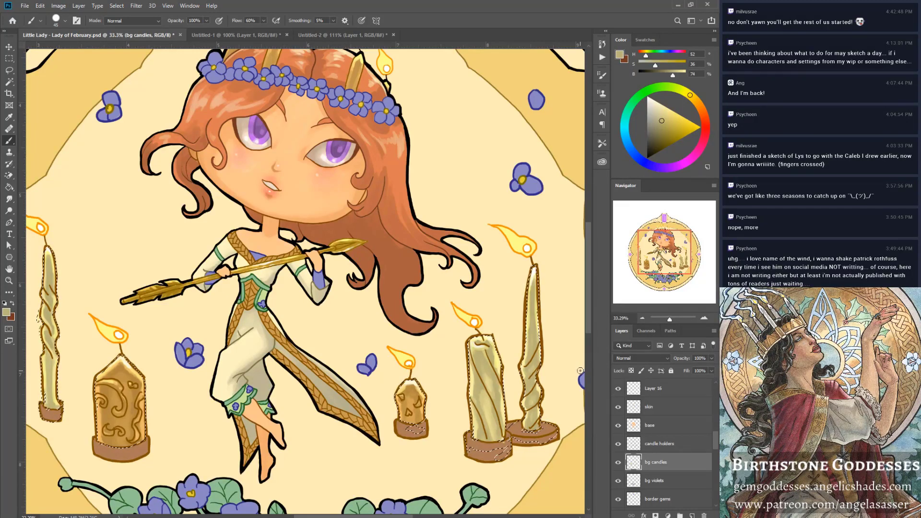
key(alt)
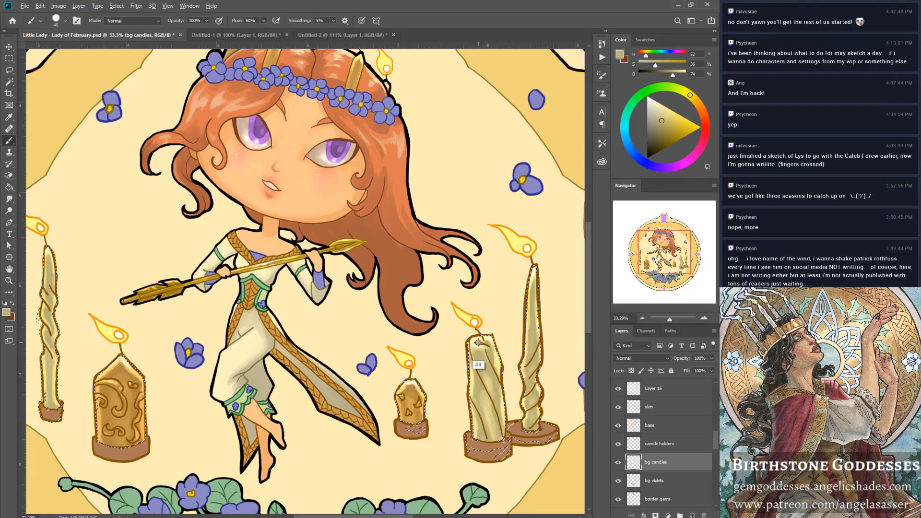
alt+click(479, 342)
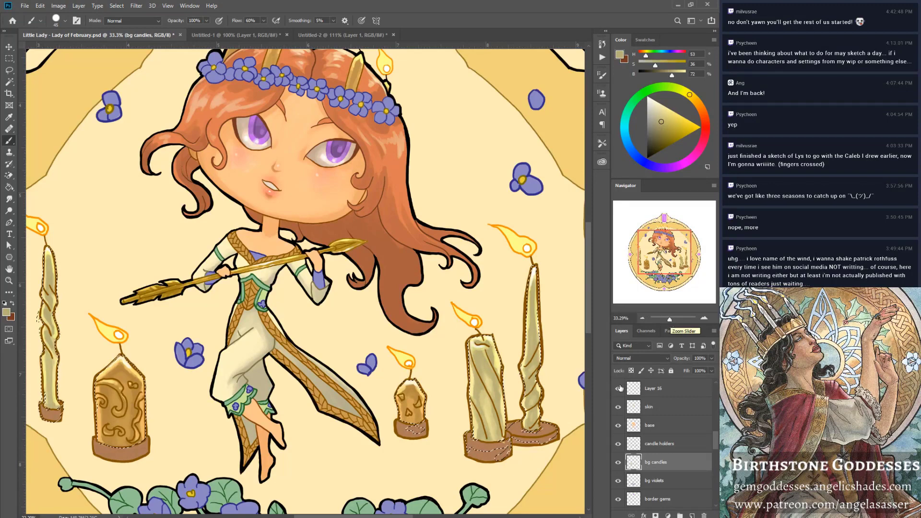
mouse_move(540, 400)
mouse_down()
mouse_move(532, 304)
mouse_move(539, 398)
mouse_up()
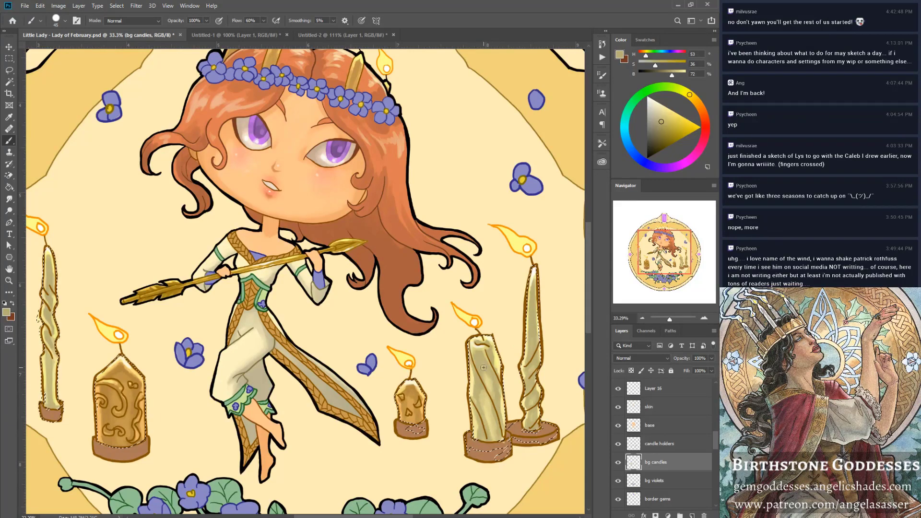
alt+click(489, 381)
drag(487, 374, 487, 406)
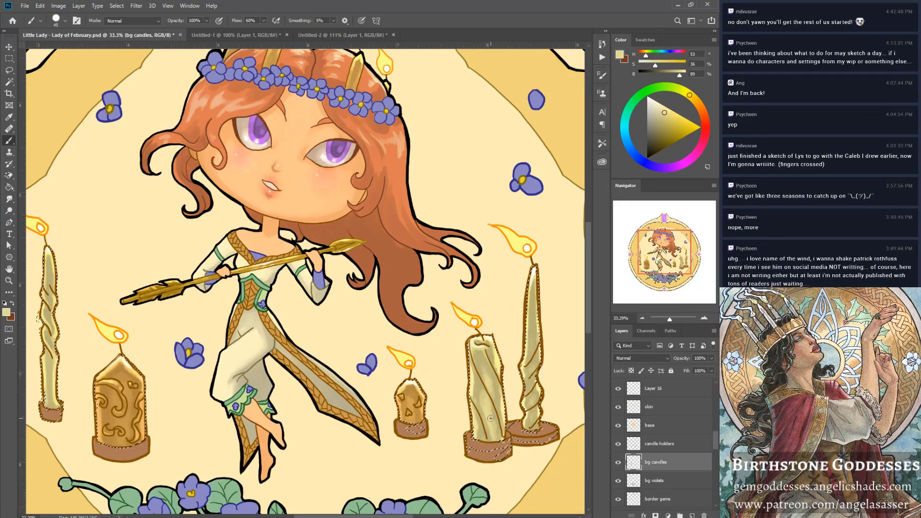
drag(534, 337, 534, 400)
key(ctrl+d)
Apply a Hue/Saturation adjustment to the bg candles layer with saturation +13 and lightness +9, comparing it with the original through the preview.
drag(671, 322, 669, 322)
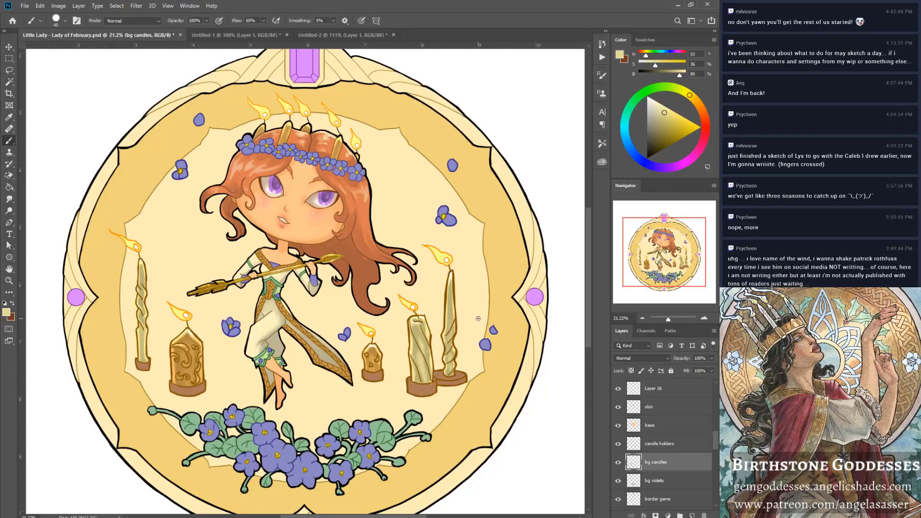
click(58, 5)
mouse_move(92, 30)
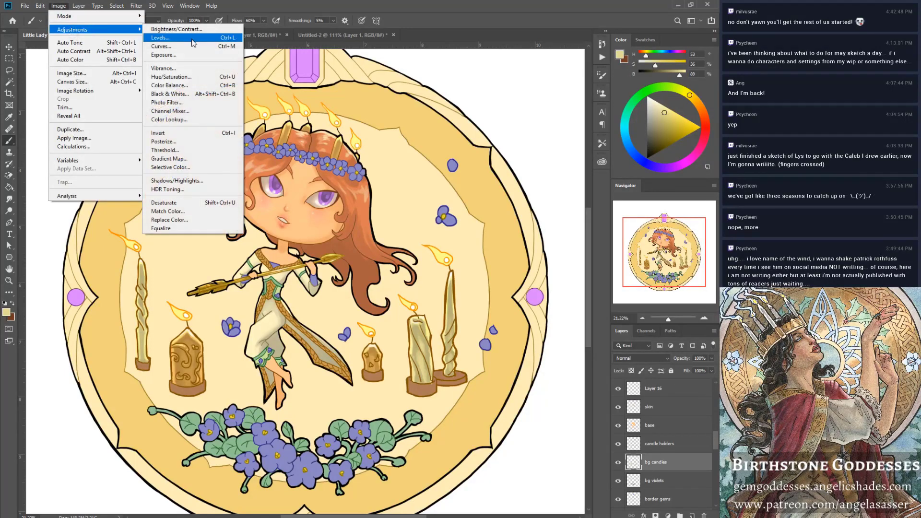
click(172, 76)
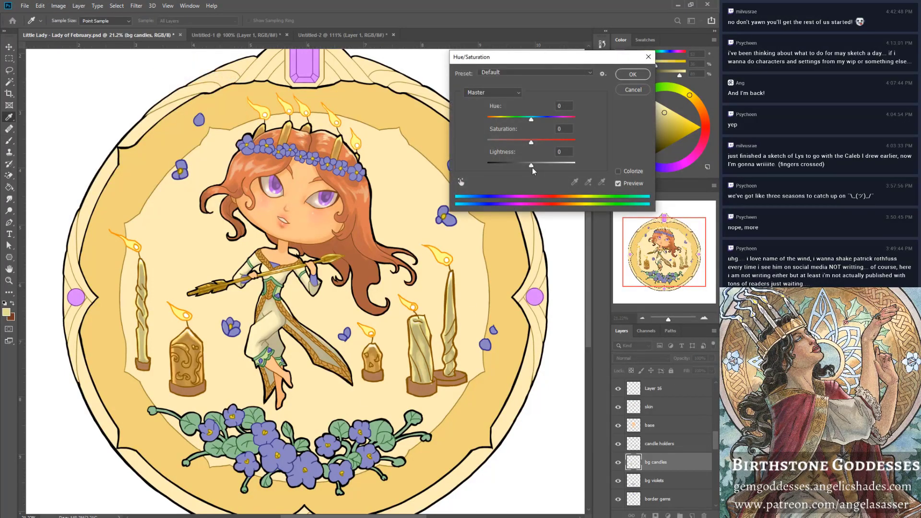
drag(531, 165, 540, 143)
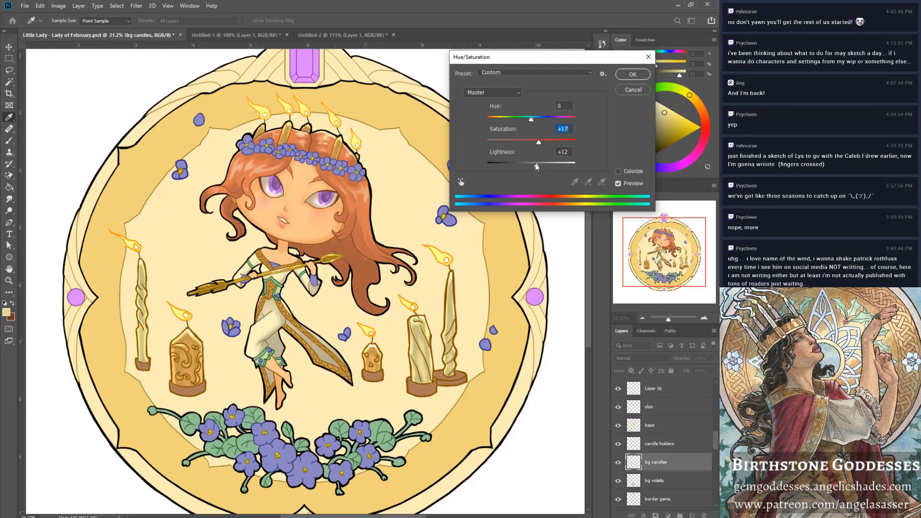
drag(537, 166, 536, 167)
click(629, 189)
click(630, 189)
drag(539, 143, 537, 143)
click(628, 188)
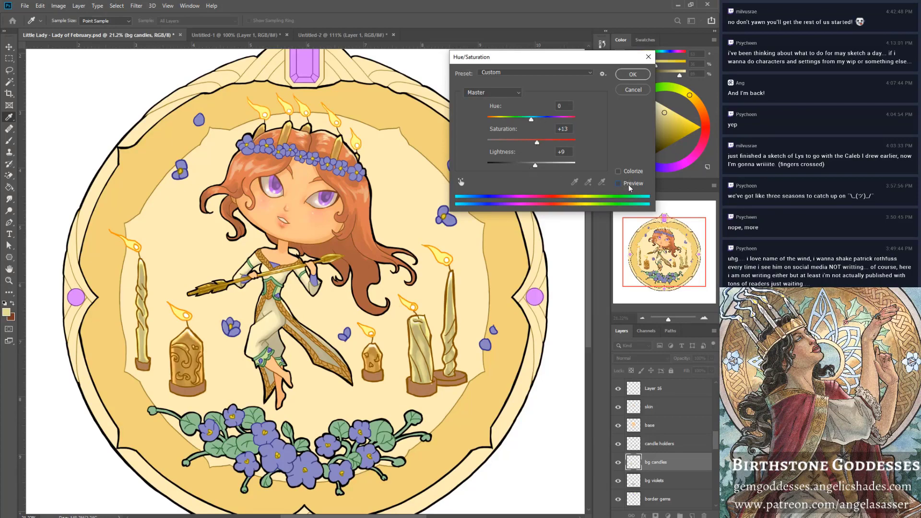
click(628, 187)
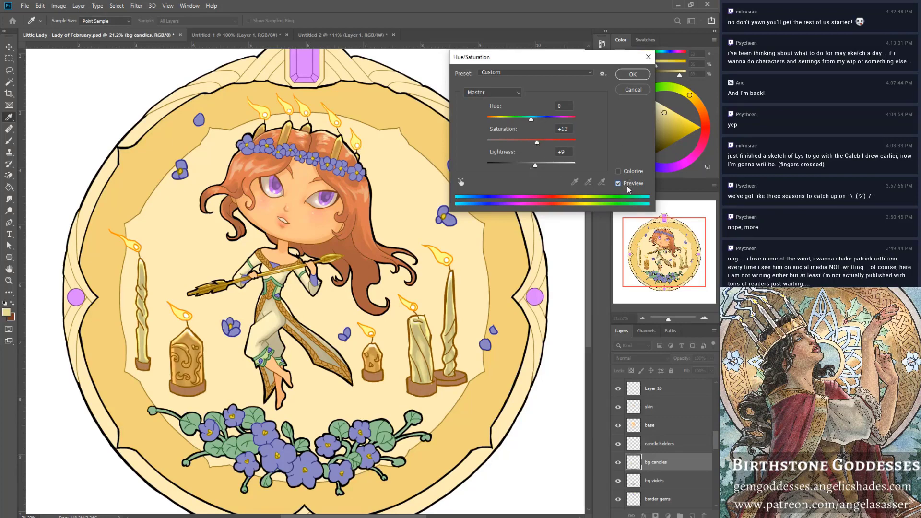
click(633, 74)
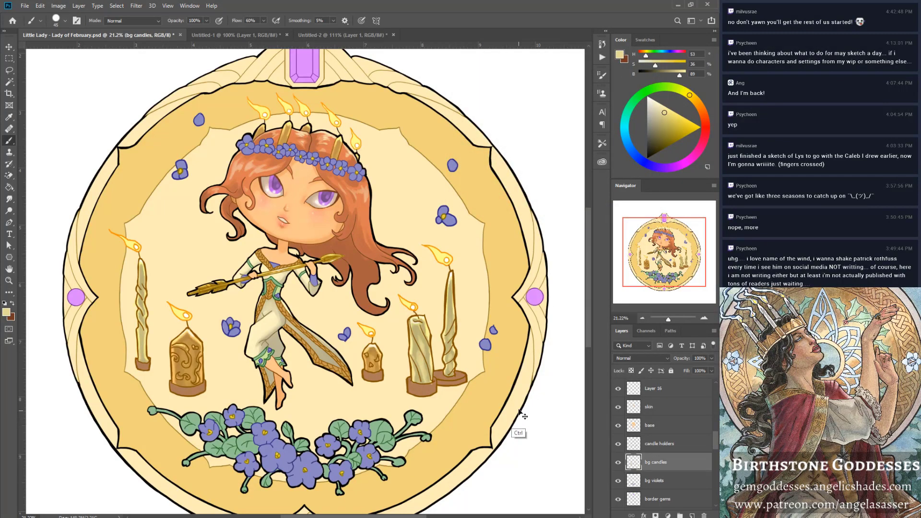
Undo the last deselection to bring back the candle selection, step through the edit history, and deselect again.
click(40, 6)
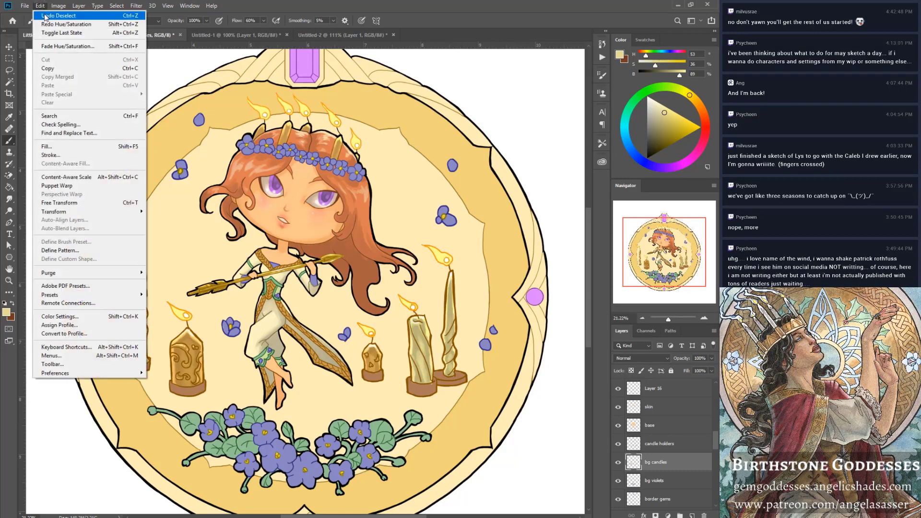
click(51, 12)
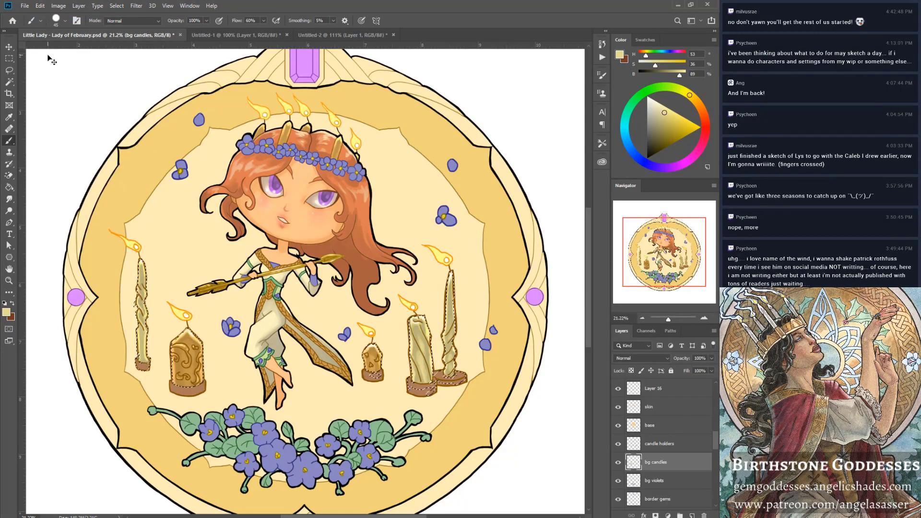
click(40, 6)
click(61, 24)
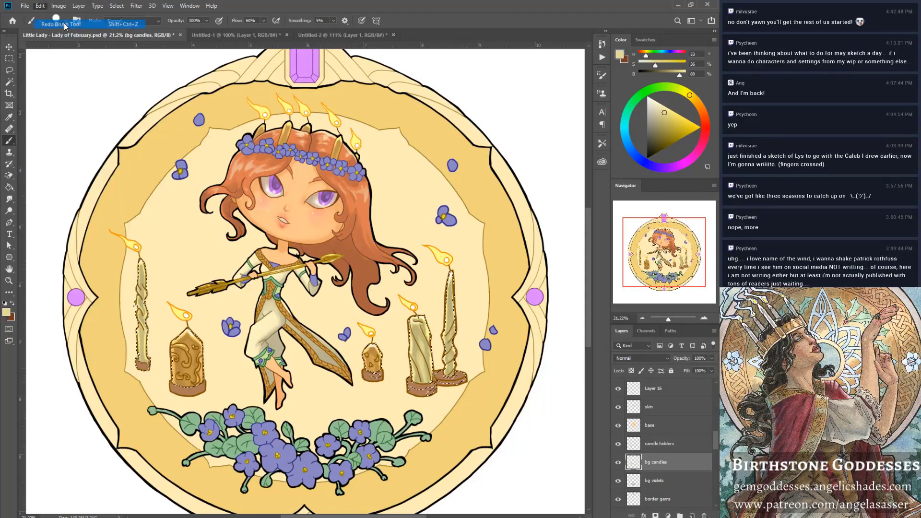
click(41, 6)
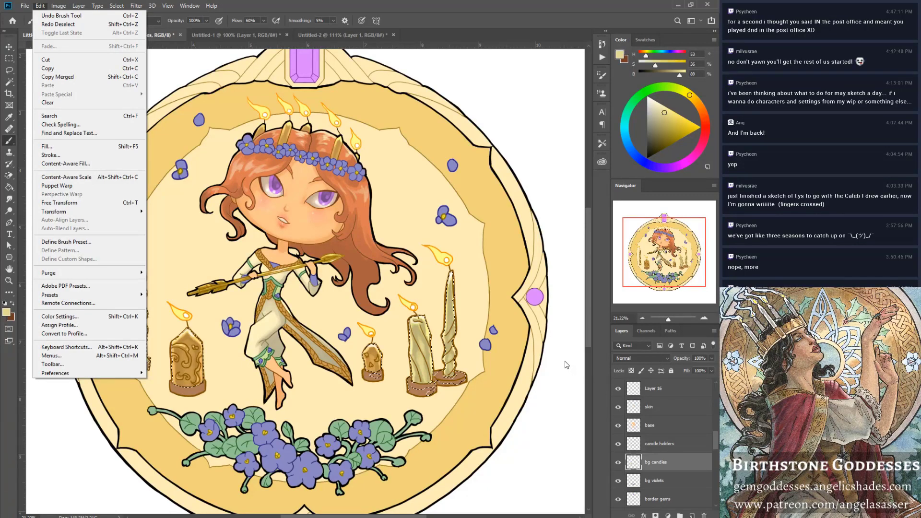
key(Escape)
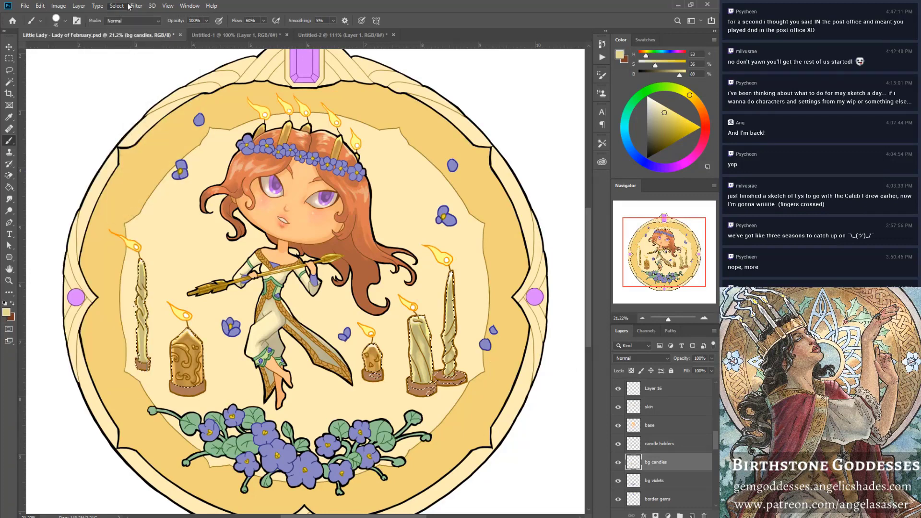
click(116, 6)
click(125, 24)
Make the hair layer active and sample the reddish-brown hair colour from the lock beside the ear for the brush.
key(z)
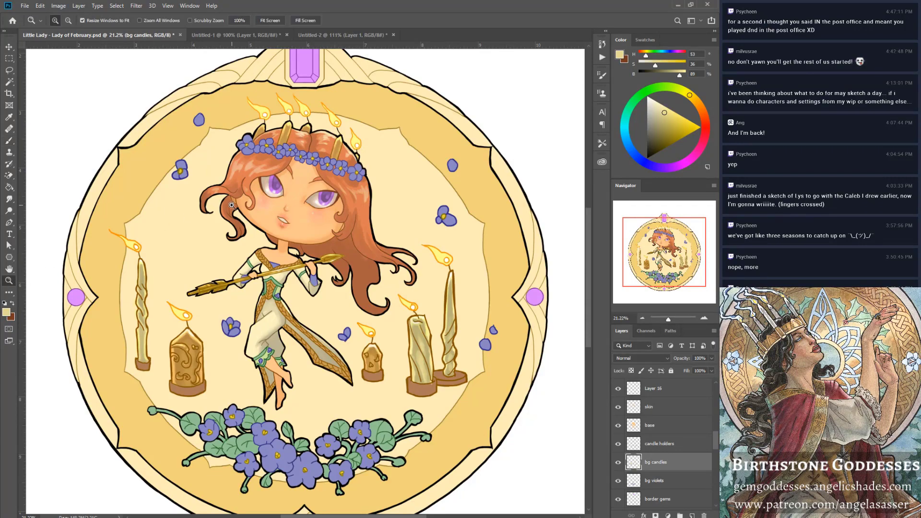
click(232, 208)
click(234, 226)
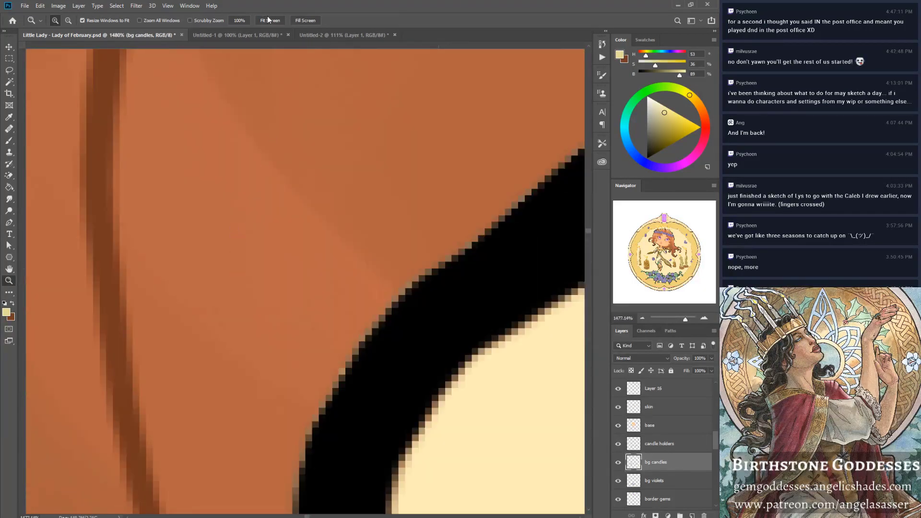
click(270, 21)
click(261, 226)
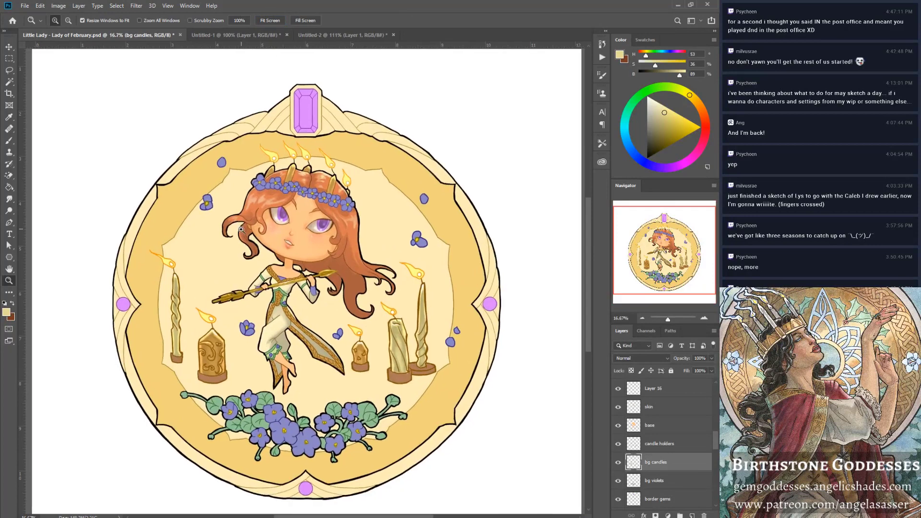
click(248, 258)
click(248, 259)
click(257, 250)
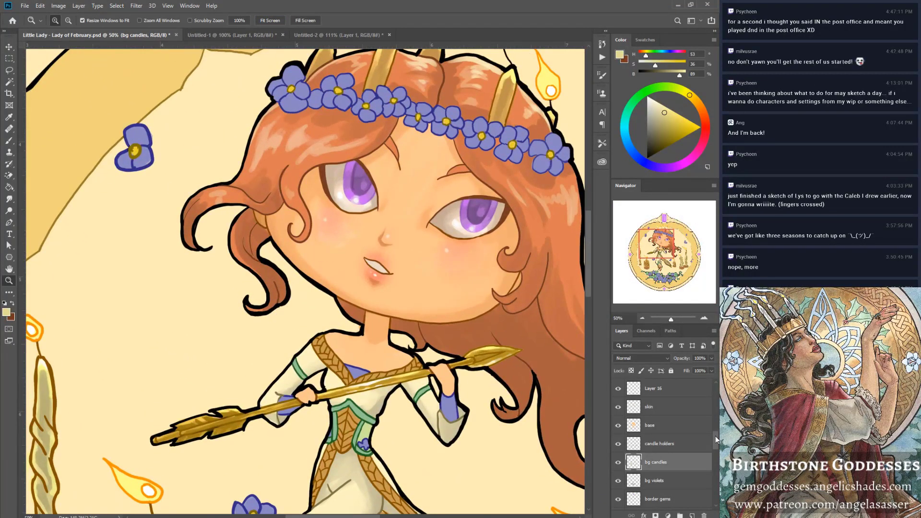
mouse_move(715, 436)
mouse_down()
mouse_move(716, 453)
mouse_move(718, 428)
mouse_up()
click(671, 427)
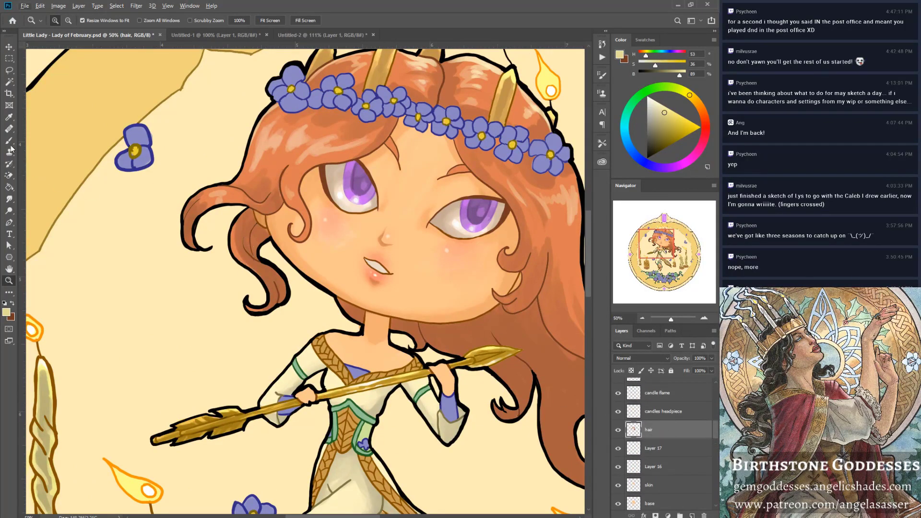
key(b)
alt+click(257, 235)
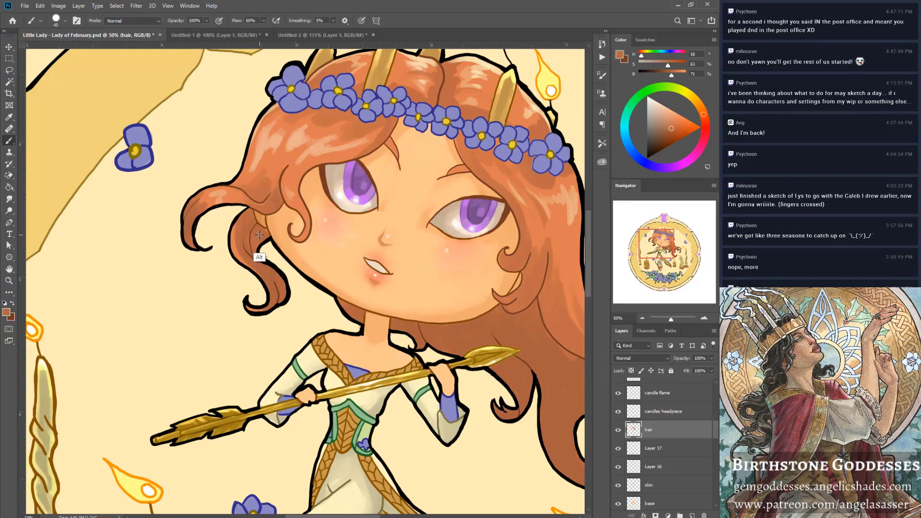
alt+click(257, 235)
Select the skin layer's painted area, brush a sampled darker skin tone along both sides of the face, deselect, and sample a lighter skin tone.
scroll(713, 434, down, 3)
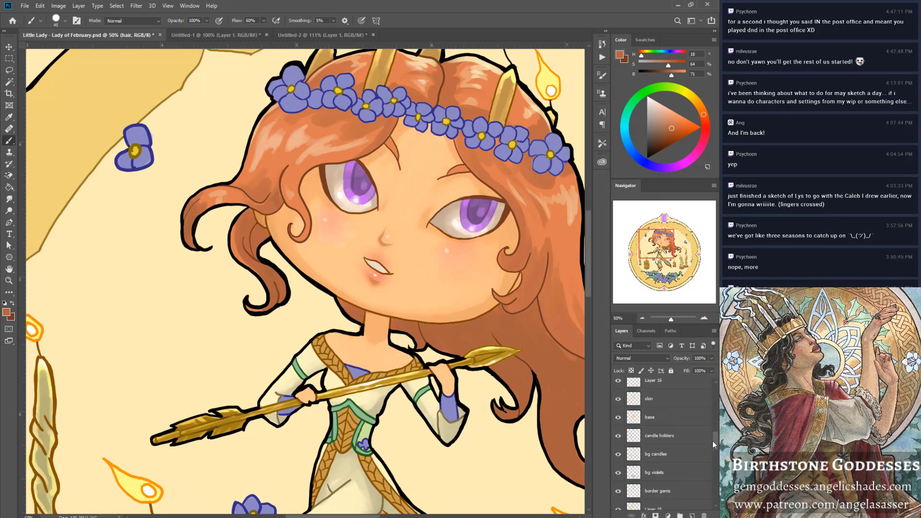
click(672, 402)
ctrl+click(633, 401)
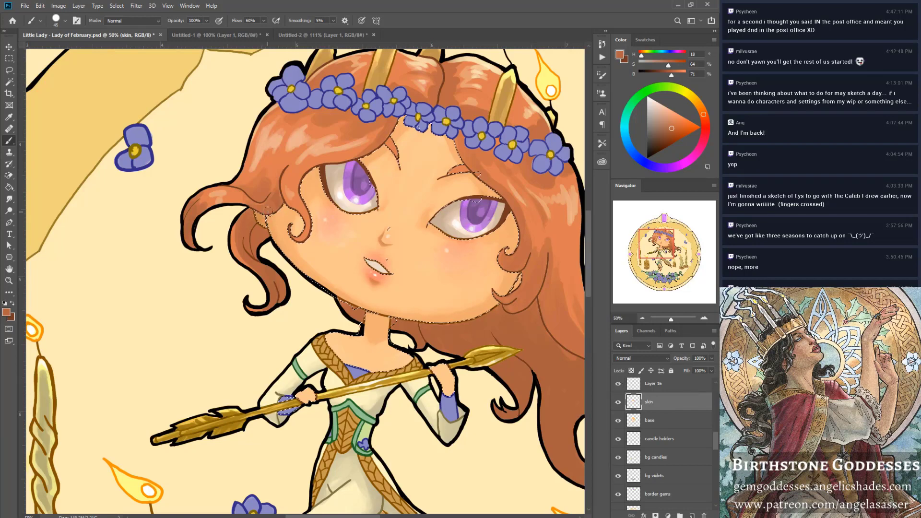
alt+click(262, 223)
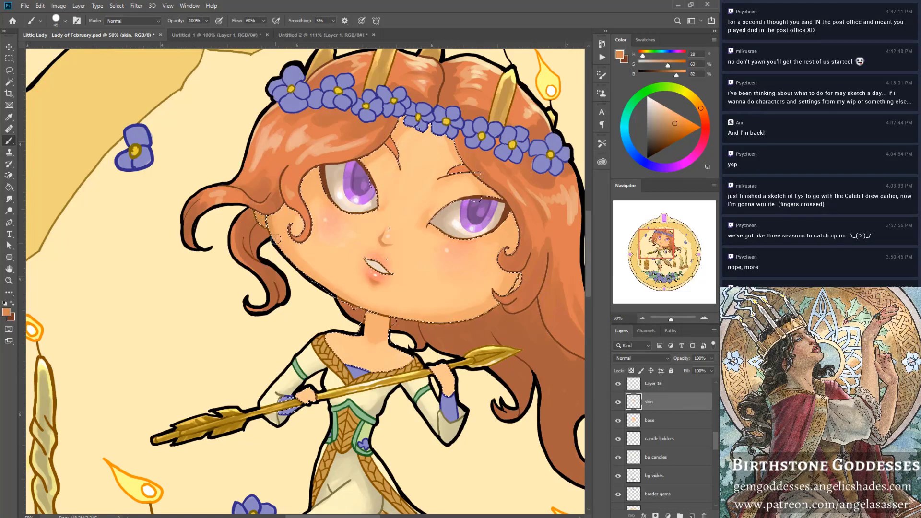
mouse_move(276, 238)
mouse_down()
mouse_move(292, 267)
mouse_move(273, 217)
mouse_move(290, 198)
mouse_move(278, 233)
mouse_move(276, 221)
mouse_move(297, 284)
mouse_move(287, 199)
mouse_move(281, 219)
mouse_move(290, 196)
mouse_up()
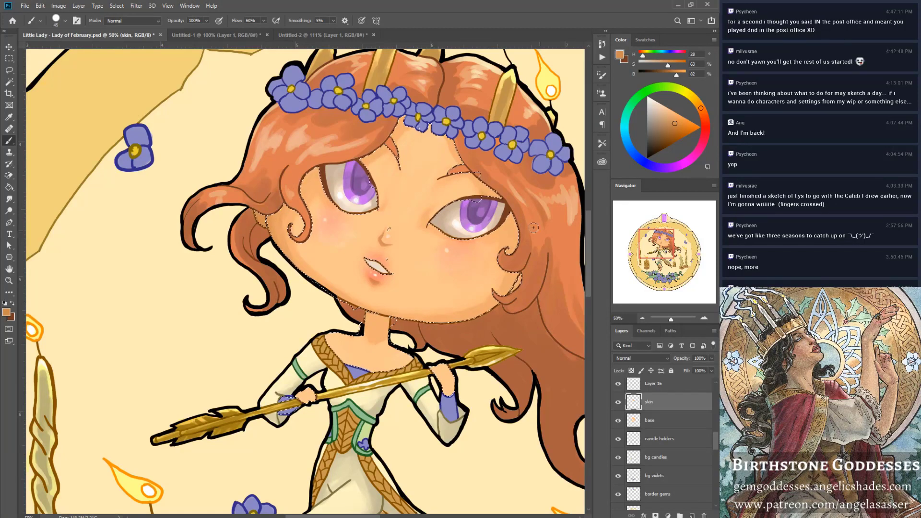
mouse_move(505, 222)
mouse_down()
mouse_move(518, 250)
mouse_move(512, 210)
mouse_move(516, 263)
mouse_move(502, 300)
mouse_move(490, 305)
mouse_move(506, 285)
mouse_move(484, 307)
mouse_up()
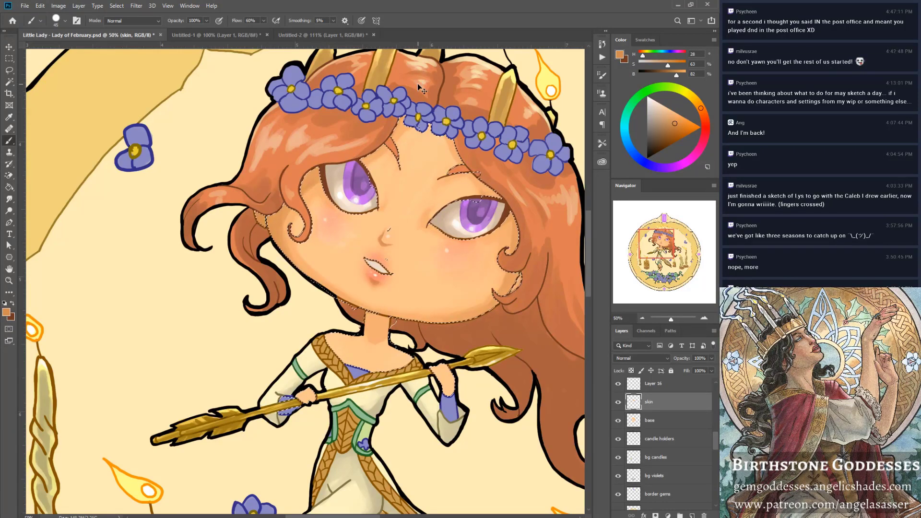
key(ctrl+d)
alt+click(289, 217)
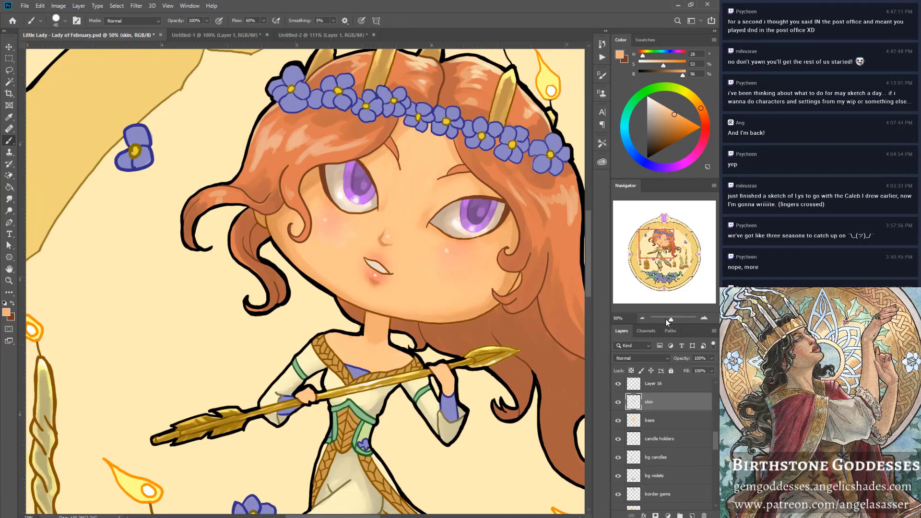
Make the hair layer active, sample reddish-brown hair tones for the brush, and load the hair's painted area as a selection.
drag(671, 319, 670, 321)
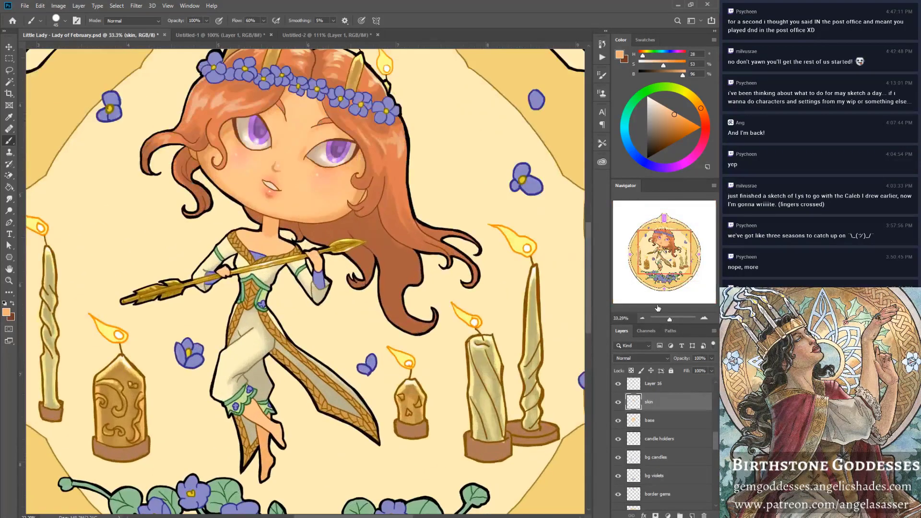
scroll(715, 441, up, 4)
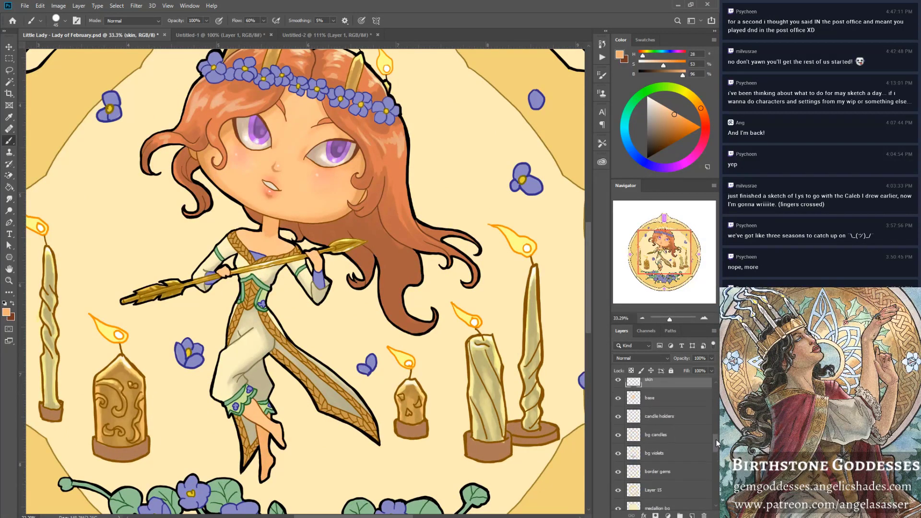
scroll(717, 430, up, 1)
click(671, 428)
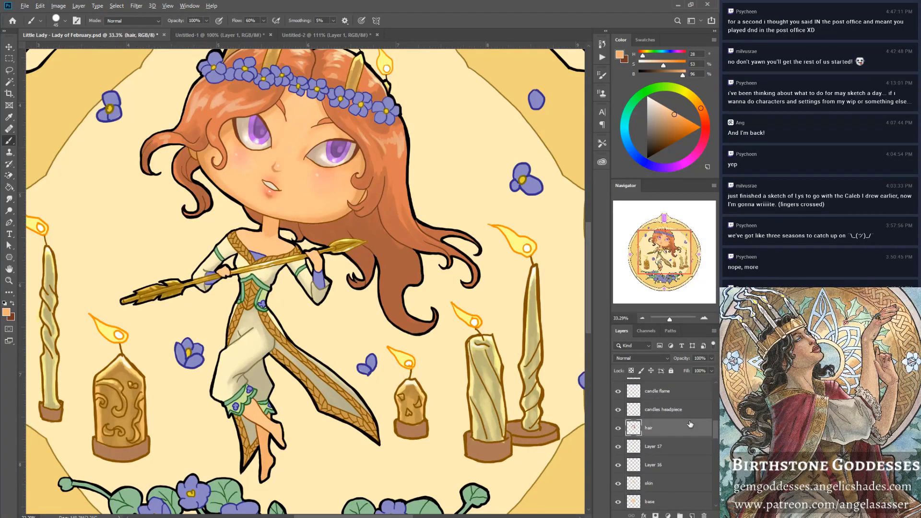
alt+click(380, 228)
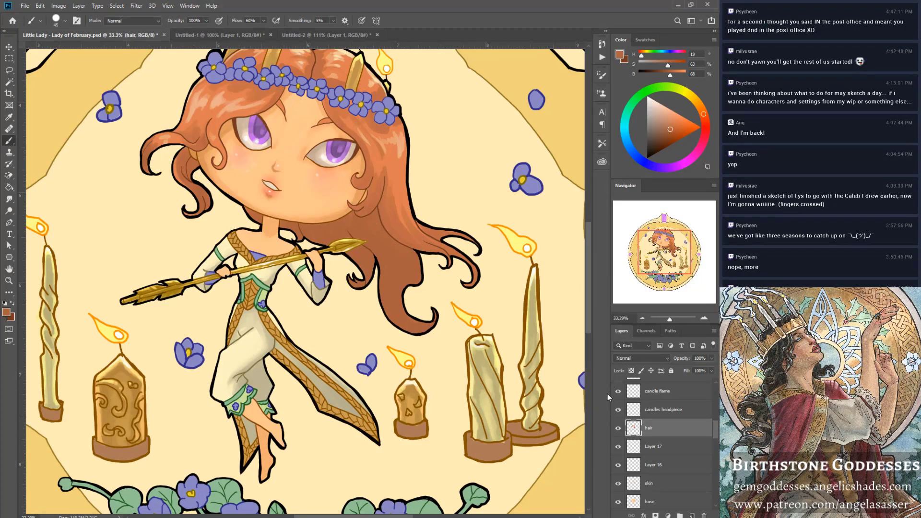
alt+click(204, 140)
ctrl+click(634, 428)
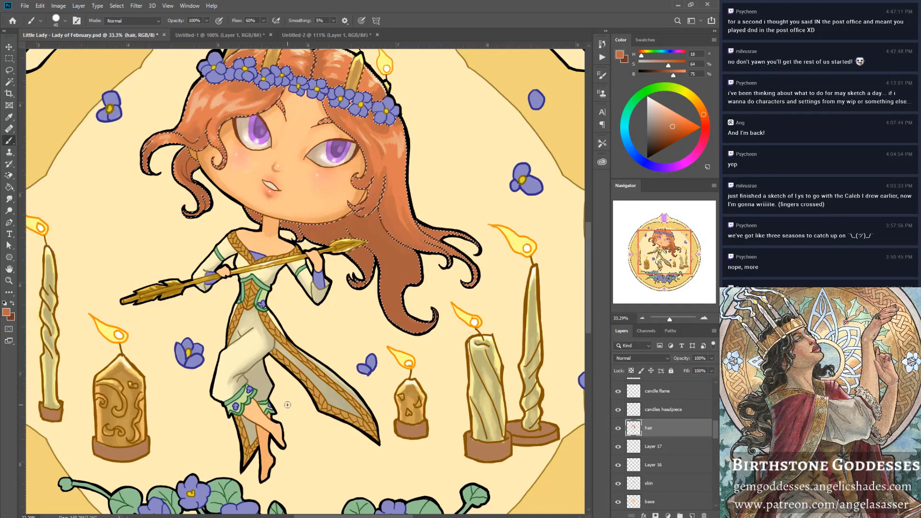
Touch up the hair within the selection using orange, light peach and brown tones sampled from its locks, and clear the selection.
key(alt)
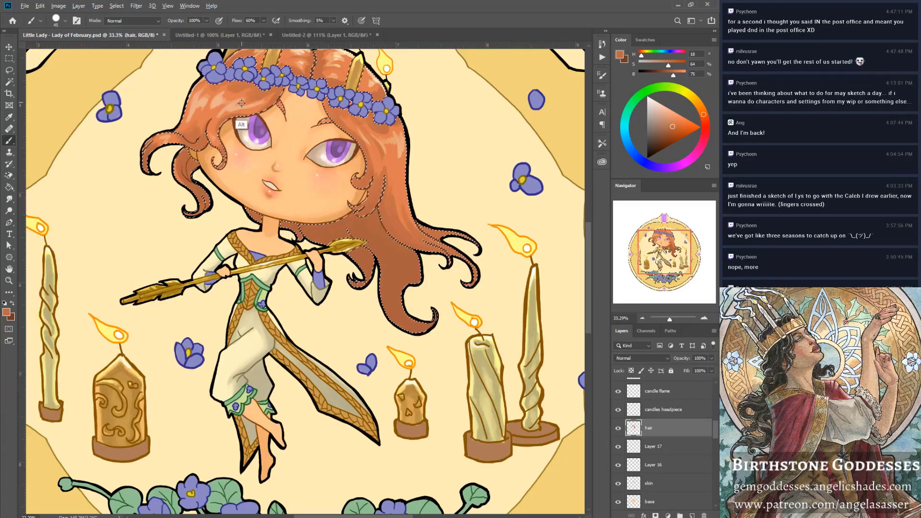
alt+click(240, 95)
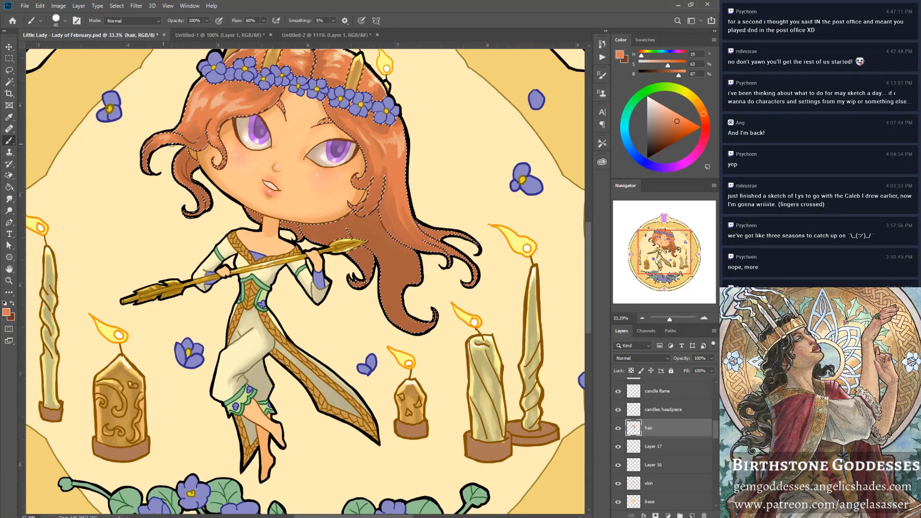
alt+click(199, 101)
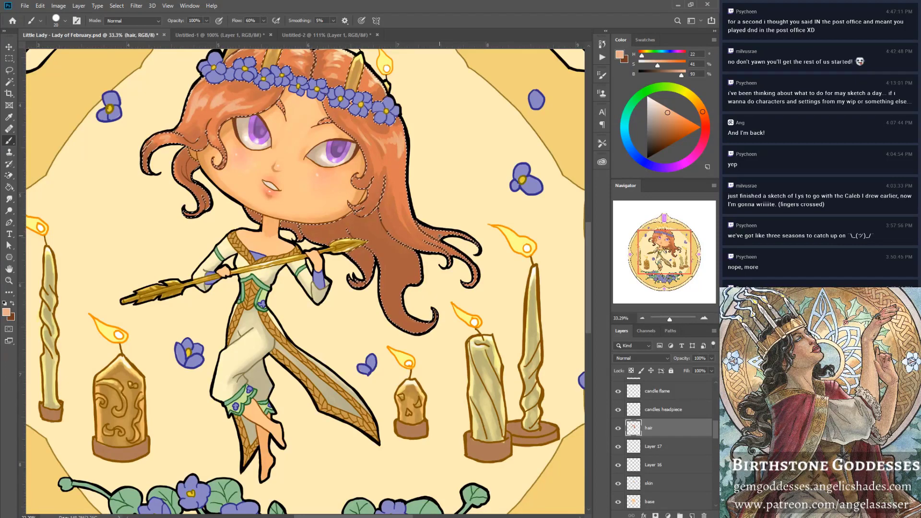
alt+click(193, 134)
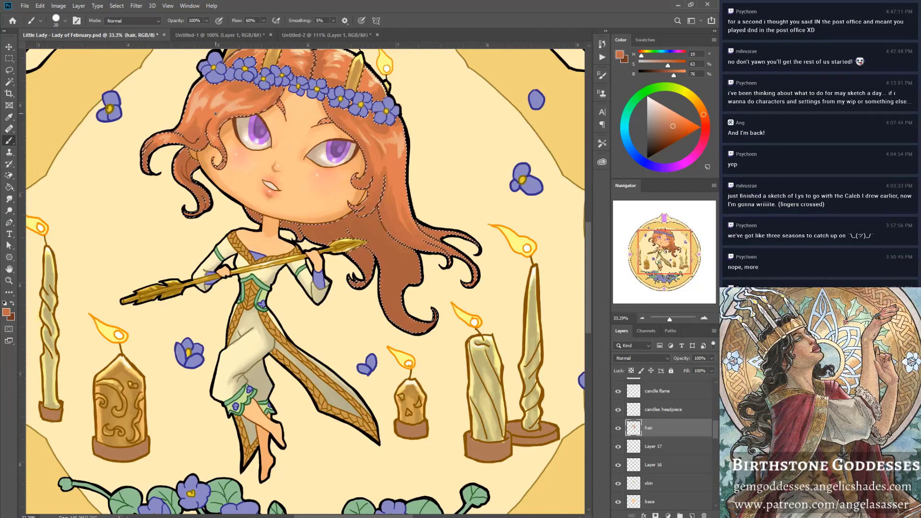
alt+click(149, 151)
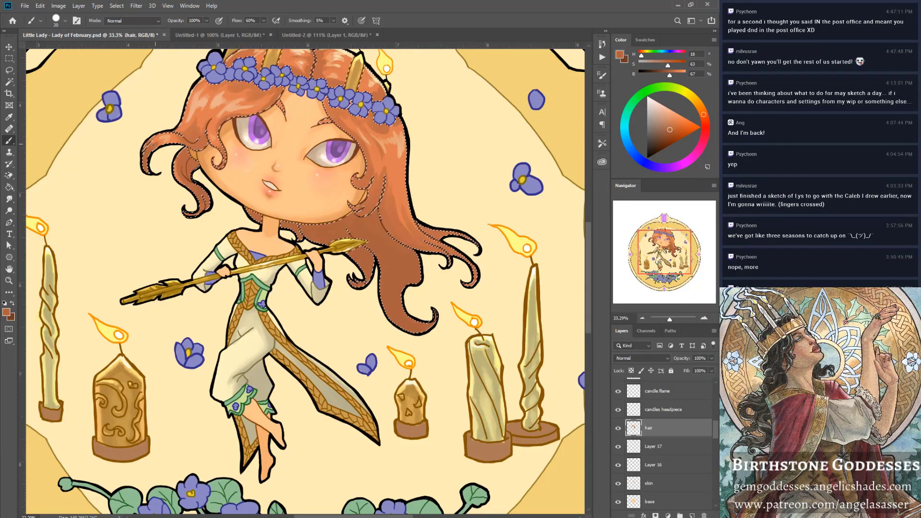
alt+click(155, 139)
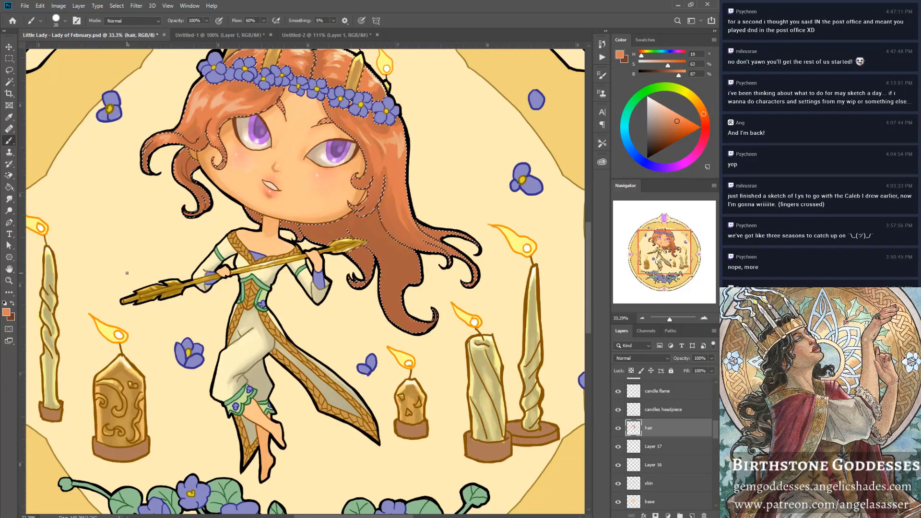
key(ctrl+d)
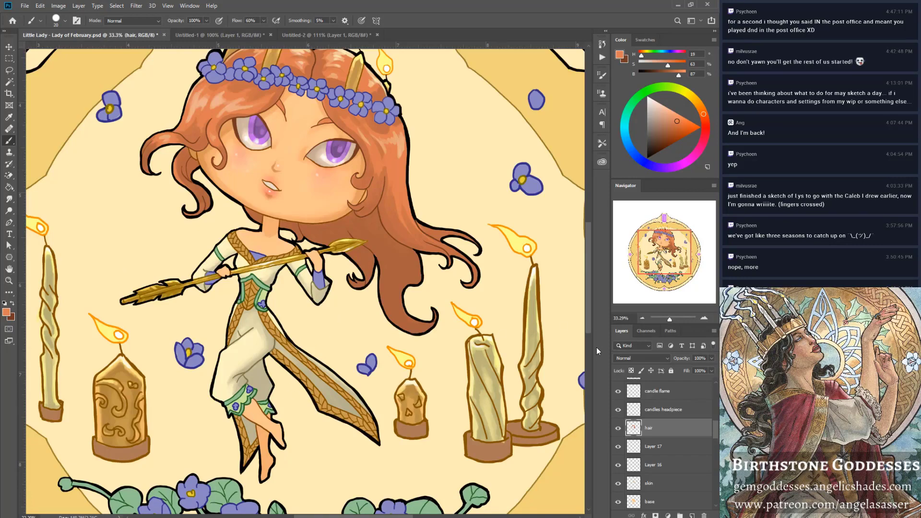
Review the figure and its surroundings at a wider view and save the illustration.
drag(653, 263, 651, 254)
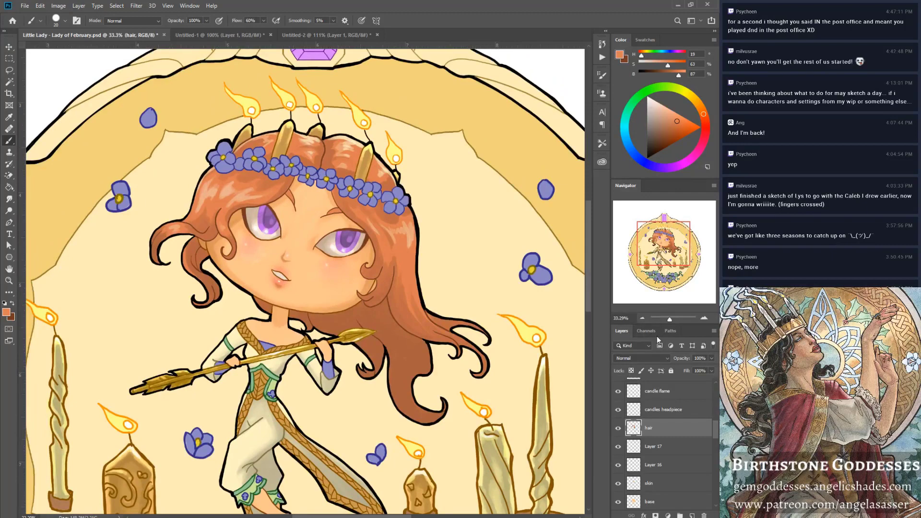
drag(671, 317, 669, 318)
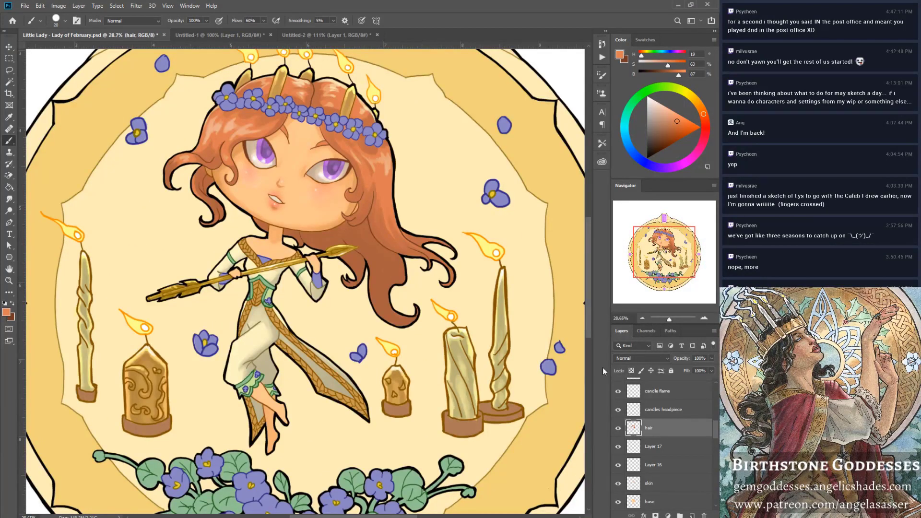
key(ctrl+s)
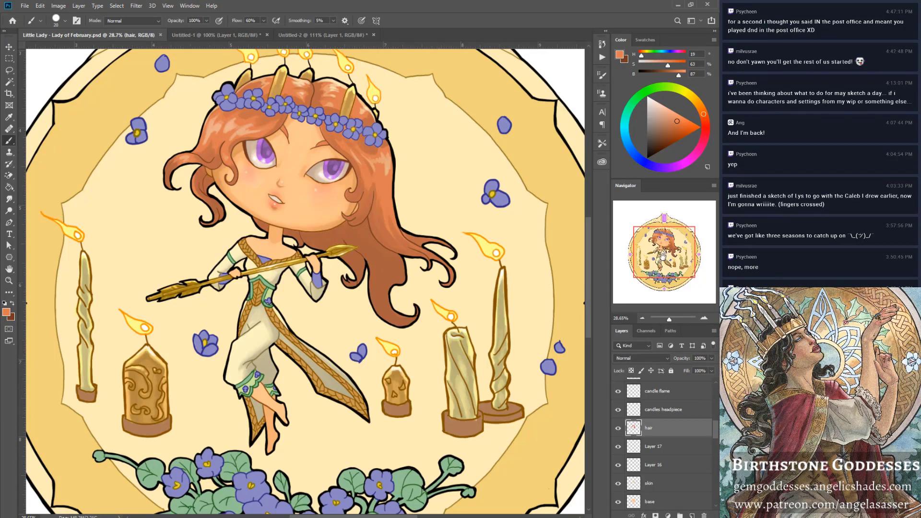
Make the candle holders layer active for work on the bases beneath the background candles.
mouse_move(663, 257)
mouse_down()
mouse_move(663, 275)
mouse_move(668, 267)
mouse_up()
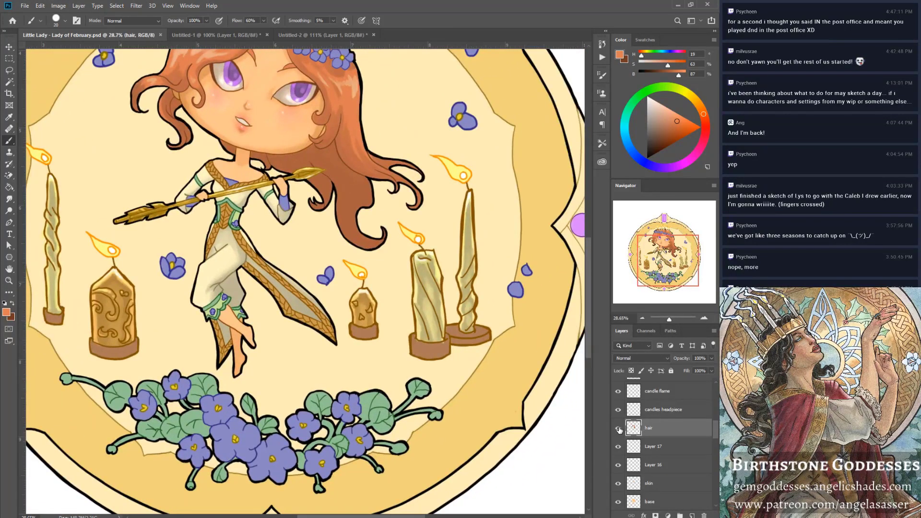
mouse_move(715, 437)
mouse_down()
mouse_move(712, 454)
mouse_move(713, 442)
mouse_up()
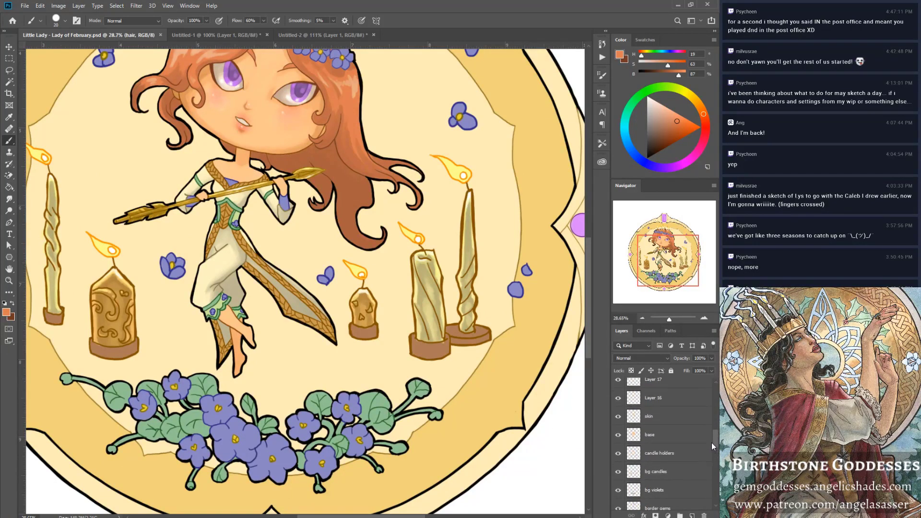
click(662, 457)
scroll(668, 449, down, 1)
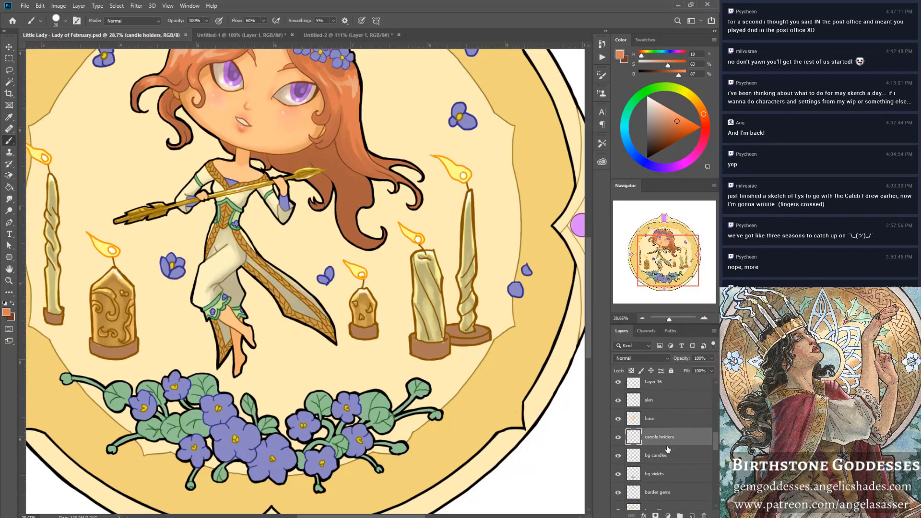
Sample the light brown of the candle bases and load the candle holders layer's painted area as a selection.
click(663, 457)
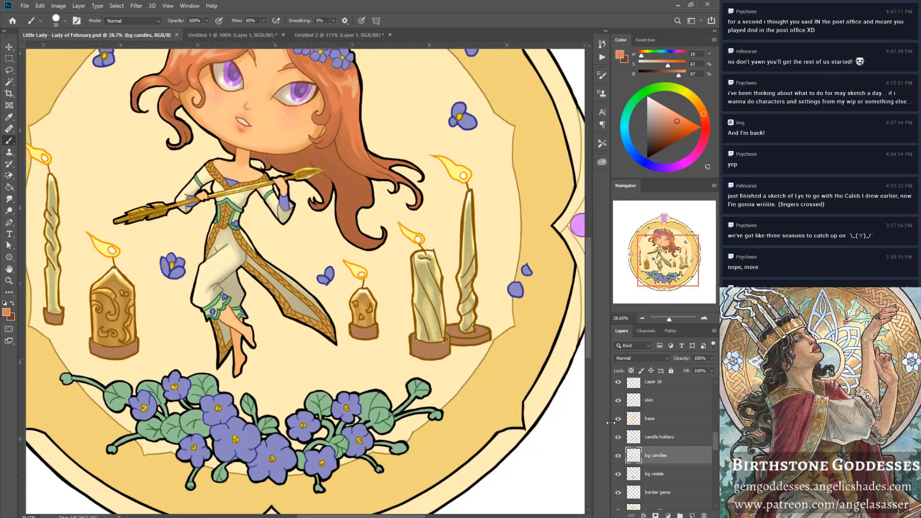
alt+click(435, 349)
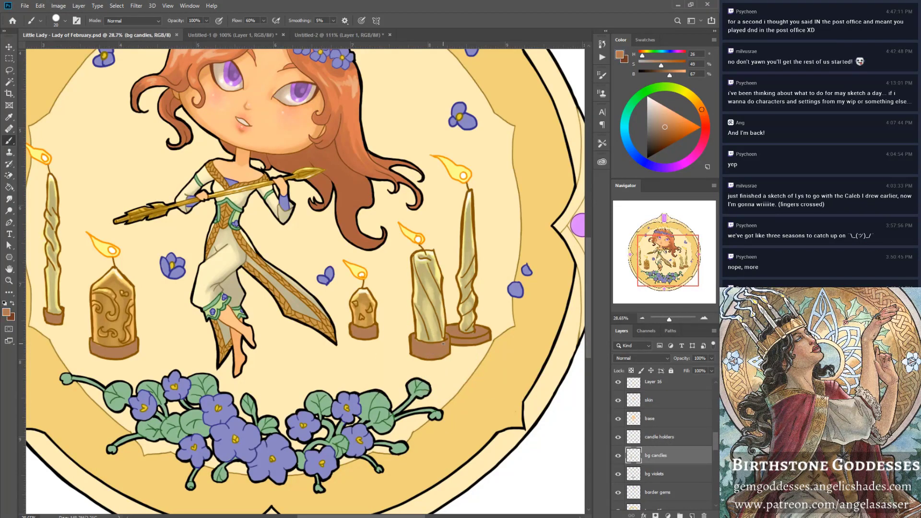
ctrl+click(634, 455)
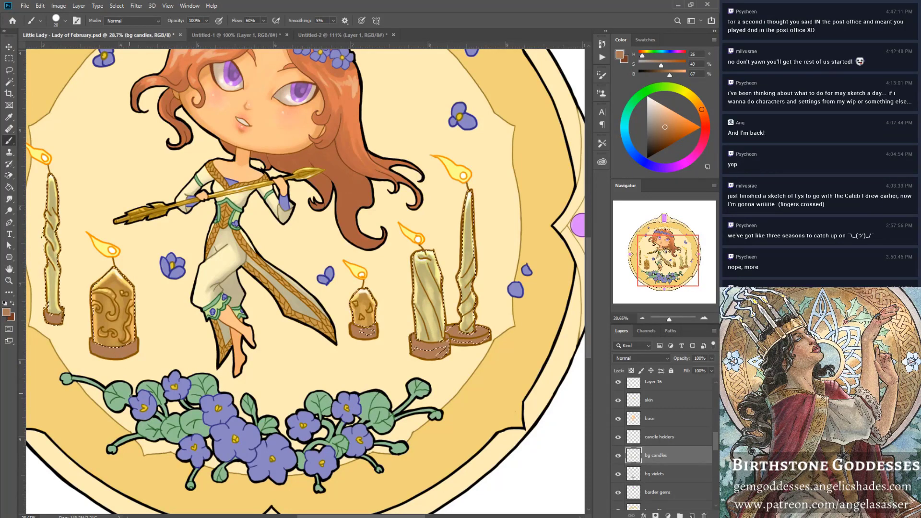
click(655, 438)
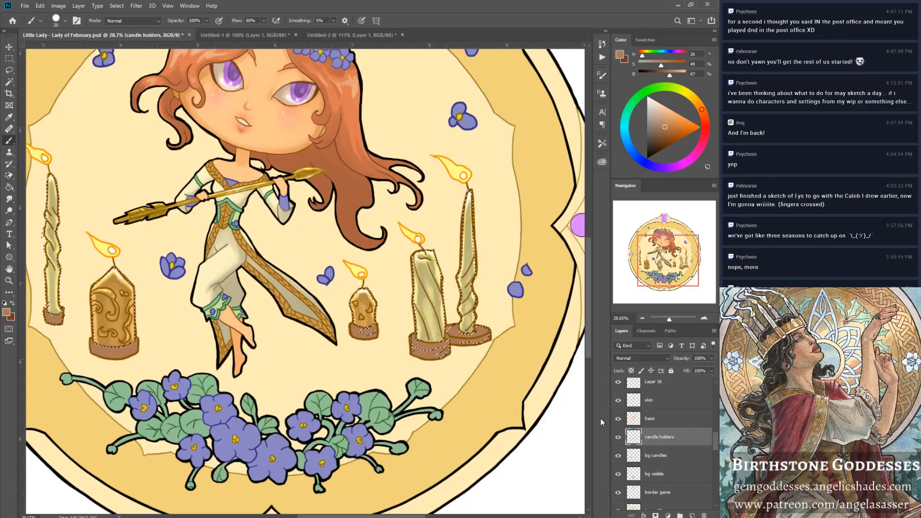
ctrl+click(634, 437)
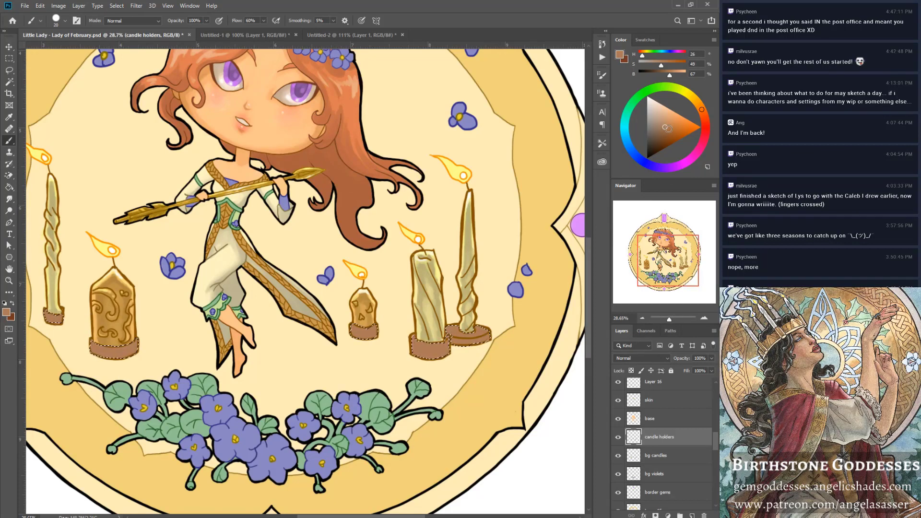
Shade the candle holders within the selection using a darker brown (H 26, S 73, B 51) and a sampled mid brown, clearing the selection.
drag(666, 130, 667, 138)
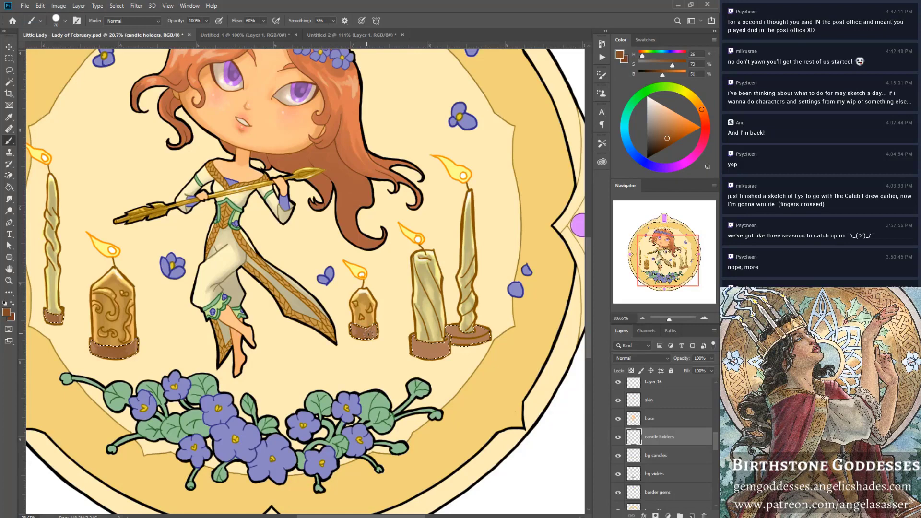
drag(430, 345, 437, 359)
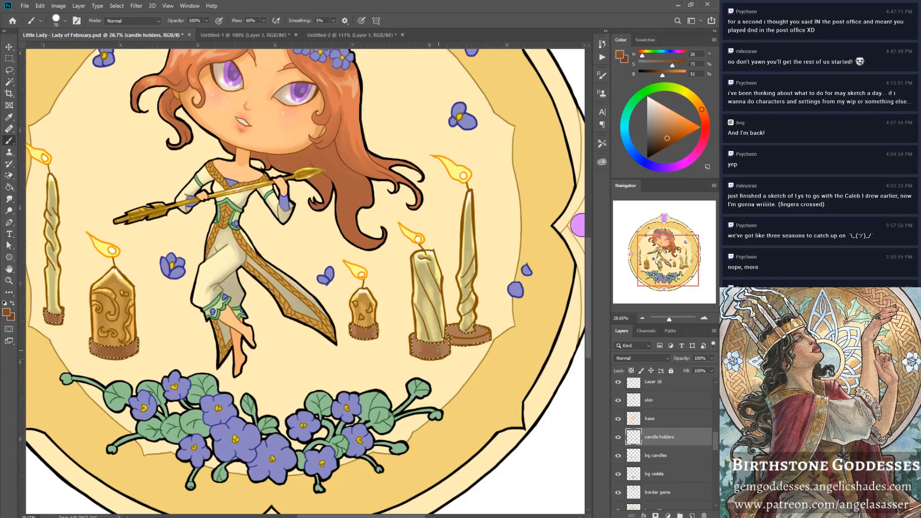
mouse_move(448, 348)
mouse_down()
mouse_move(458, 336)
mouse_move(475, 342)
mouse_move(465, 341)
mouse_up()
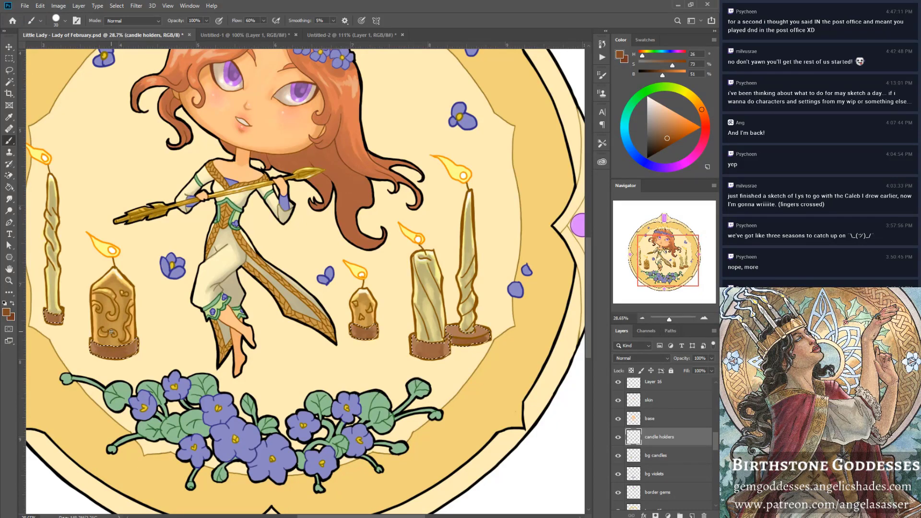
alt+click(123, 350)
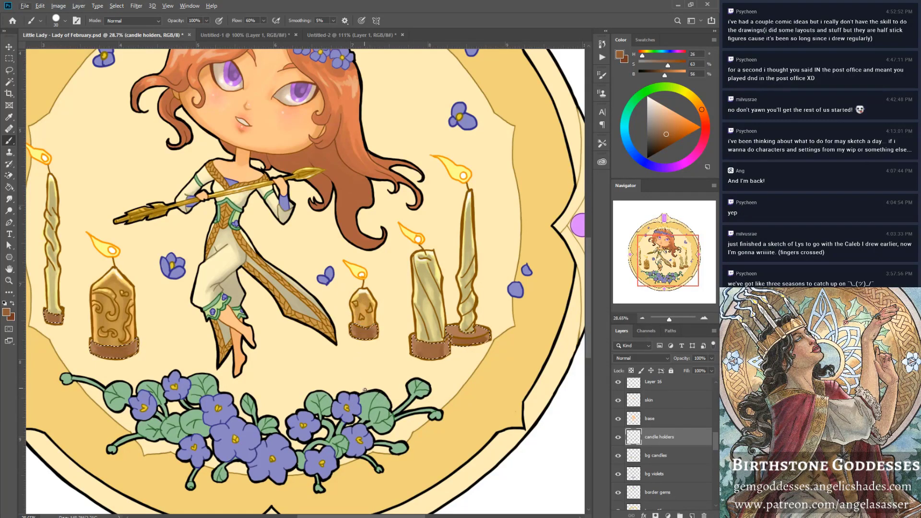
key(ctrl+d)
Refine the shading on the leftmost tall candle's holder with brown sampled from it, keeping the candle holders layer active.
click(9, 281)
click(55, 325)
click(55, 326)
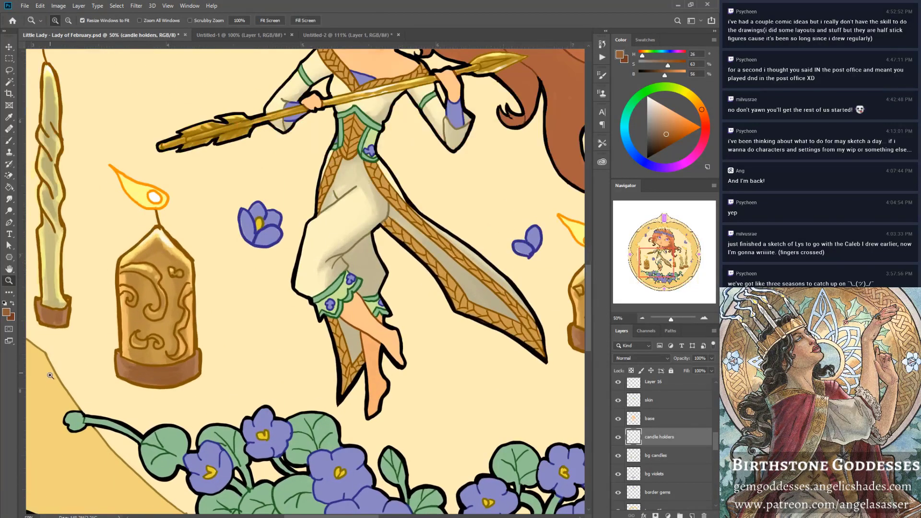
click(55, 291)
click(9, 141)
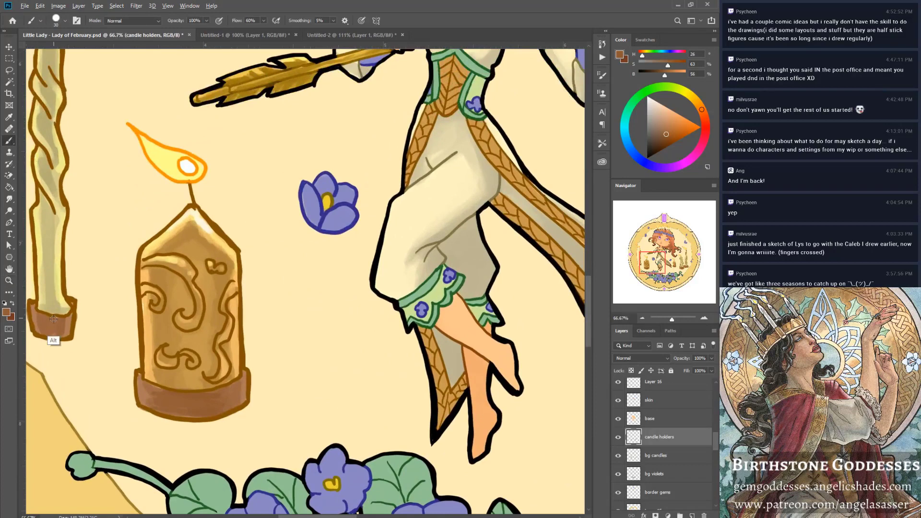
alt+click(51, 331)
drag(48, 348, 50, 343)
click(660, 456)
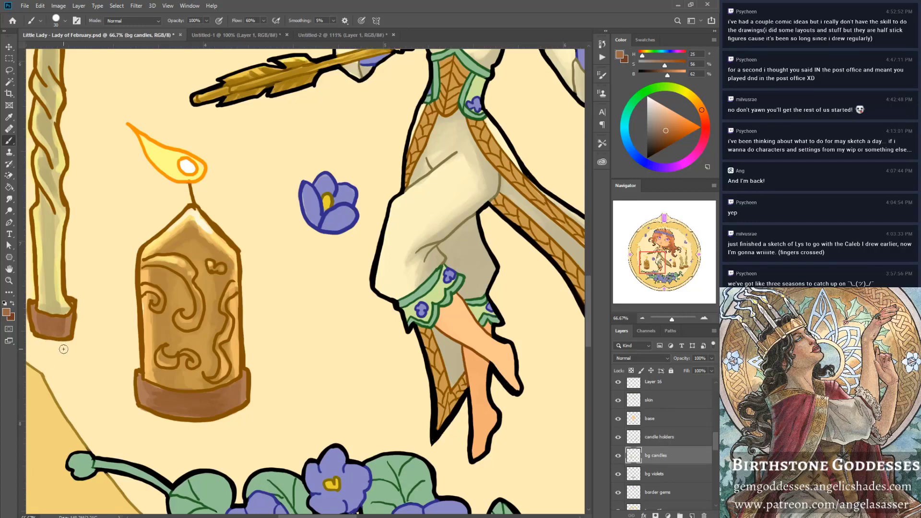
click(669, 439)
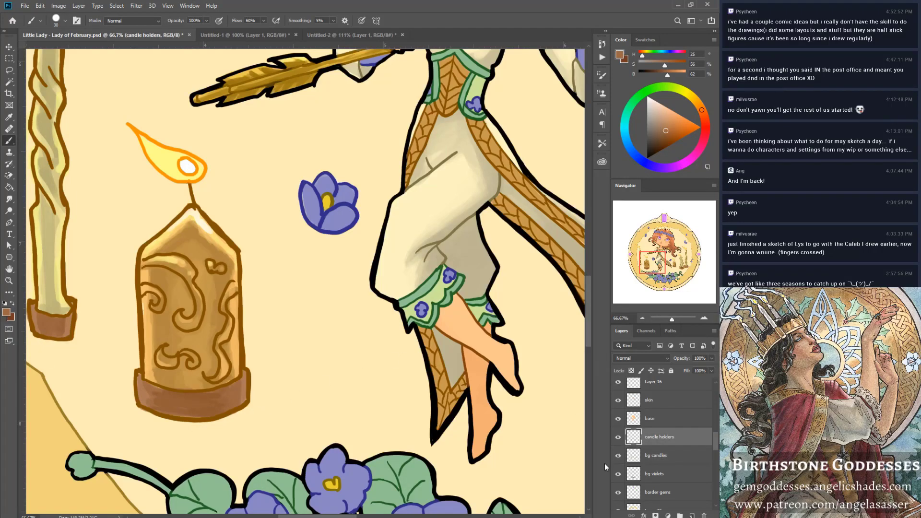
Paint highlights along the rims of the two leftmost candle holders with pale yellow sampled from the candle flame.
alt+click(180, 418)
alt+click(163, 162)
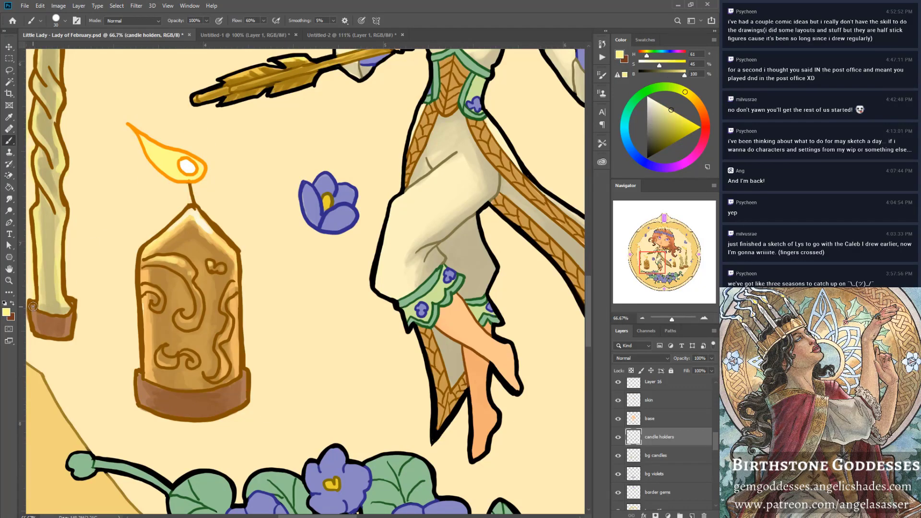
mouse_move(32, 306)
mouse_down()
mouse_move(55, 320)
mouse_move(55, 301)
mouse_move(33, 304)
mouse_move(72, 311)
mouse_up()
mouse_move(148, 368)
mouse_down()
mouse_move(136, 376)
mouse_move(177, 392)
mouse_move(242, 375)
mouse_up()
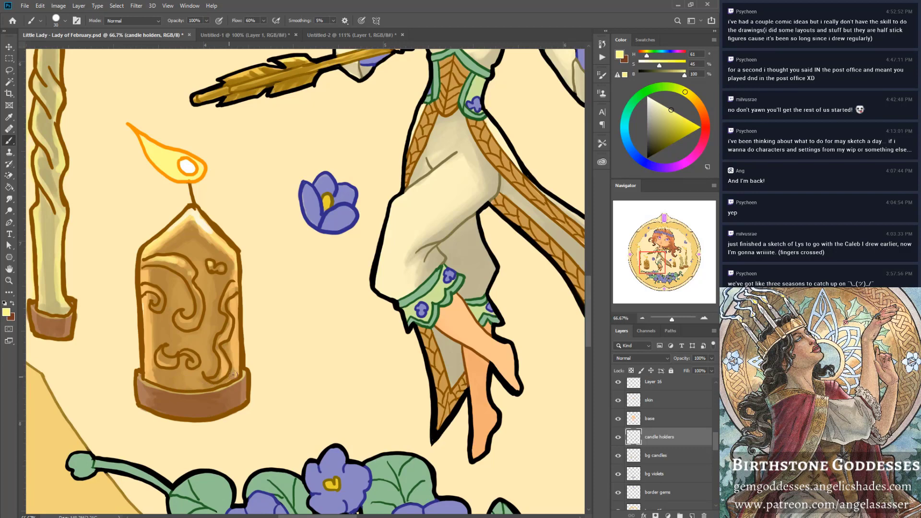
drag(233, 375, 224, 378)
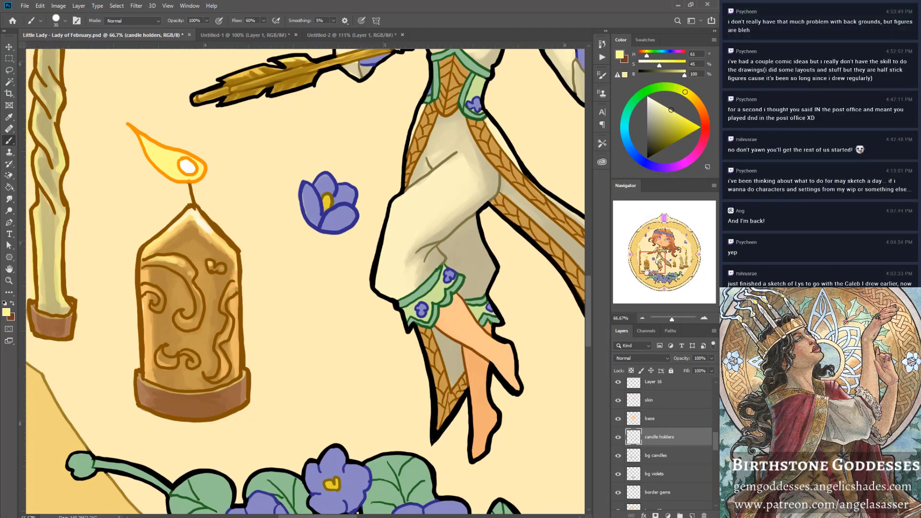
Add the same pale yellow rim highlights to the holders of the small carved candle and the two twisted candles.
drag(647, 262, 670, 268)
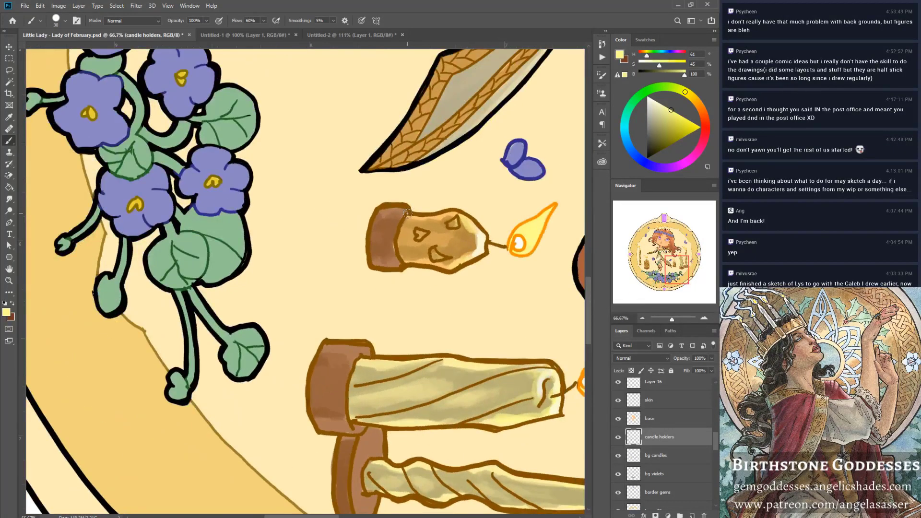
mouse_move(401, 218)
mouse_down()
mouse_move(398, 264)
mouse_move(393, 234)
mouse_move(402, 213)
mouse_up()
mouse_move(365, 351)
mouse_down()
mouse_move(345, 386)
mouse_move(351, 430)
mouse_up()
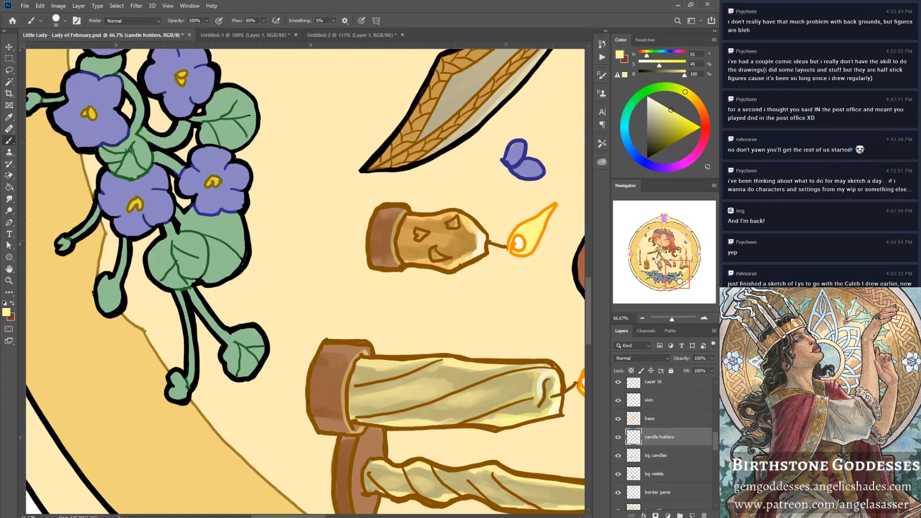
drag(377, 340, 374, 151)
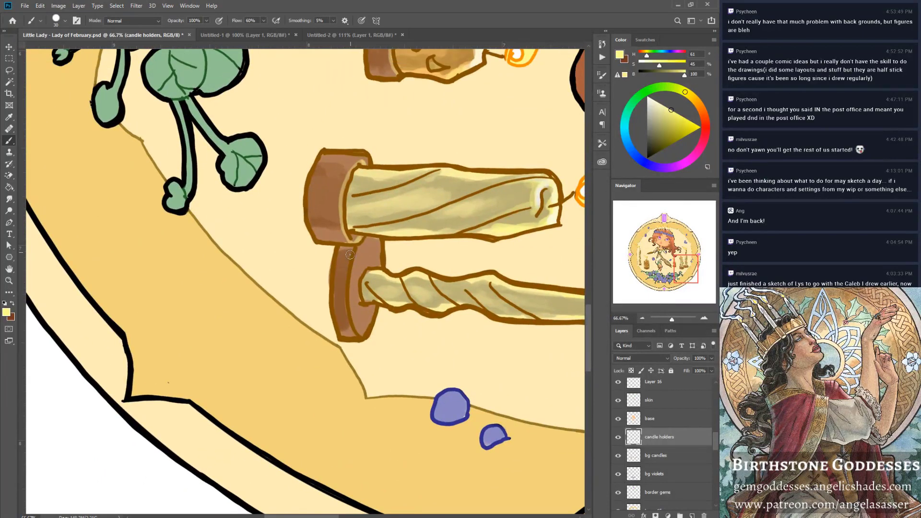
mouse_move(361, 247)
mouse_down()
mouse_move(361, 333)
mouse_move(351, 304)
mouse_move(357, 320)
mouse_move(376, 309)
mouse_move(379, 248)
mouse_move(378, 271)
mouse_up()
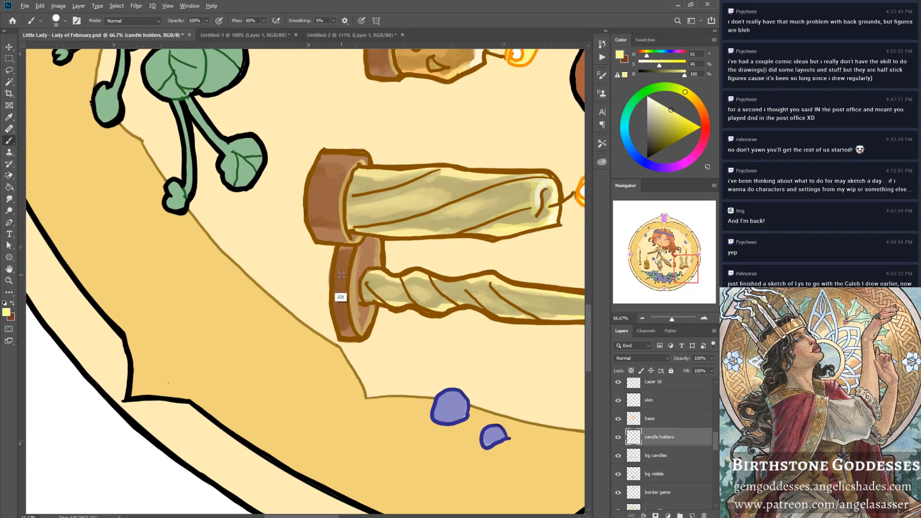
Shade the side and upper surface of the thin twisted candle's round holder with dark and light browns sampled from it.
alt+click(336, 308)
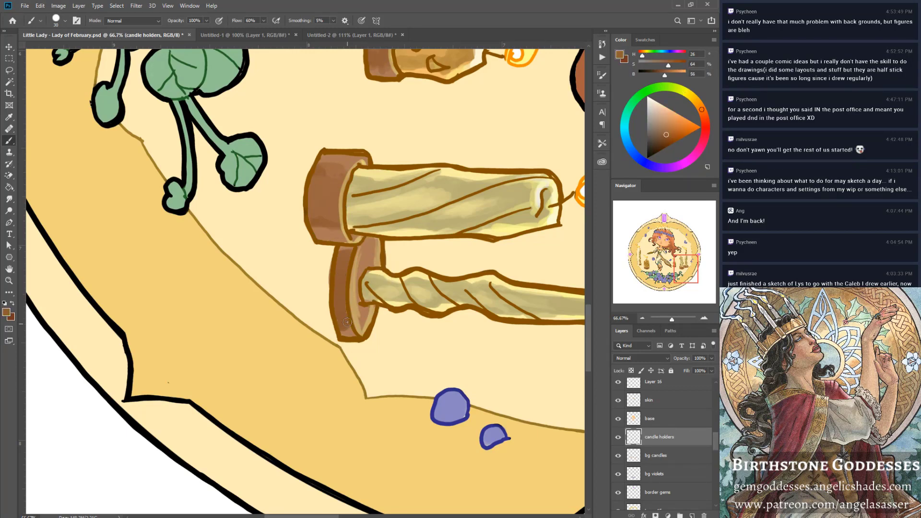
drag(343, 249, 347, 250)
mouse_move(344, 336)
mouse_down()
mouse_move(349, 330)
mouse_move(339, 328)
mouse_up()
alt+click(361, 278)
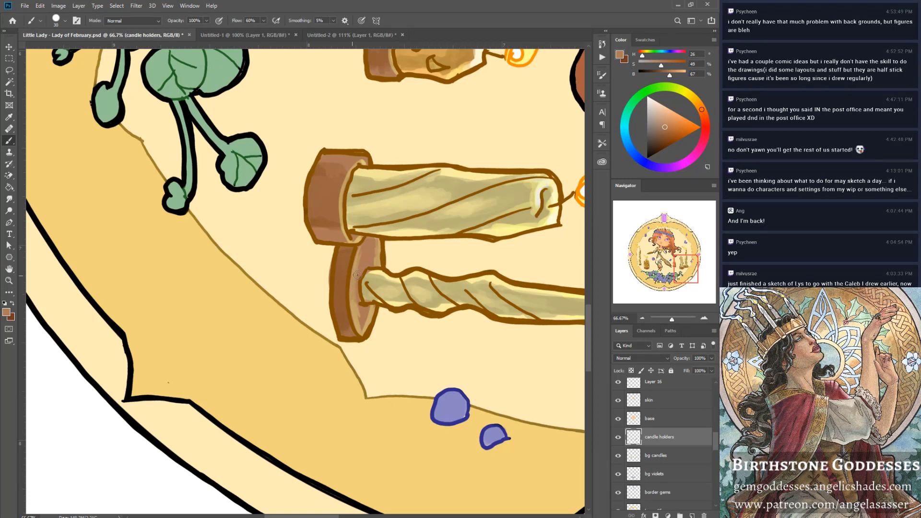
drag(363, 297, 389, 307)
Blend the shading on the thick twisted candle's and small carved candle's holders using browns sampled from the bases.
alt+click(318, 225)
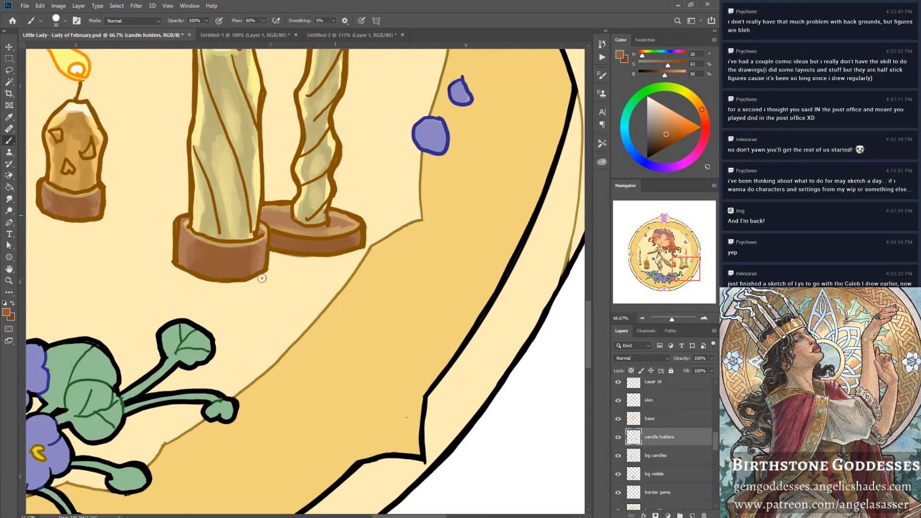
key(alt)
alt+click(265, 241)
key(alt)
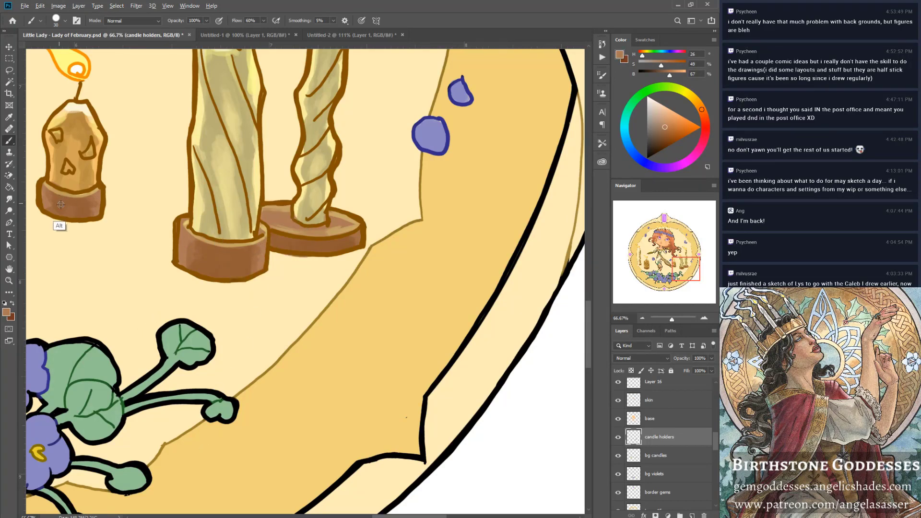
alt+click(61, 205)
Extend the rim highlight on the thick twisted candle's holder with pale gold sampled from the rim.
mouse_move(672, 321)
mouse_down()
mouse_move(653, 320)
mouse_move(670, 319)
mouse_up()
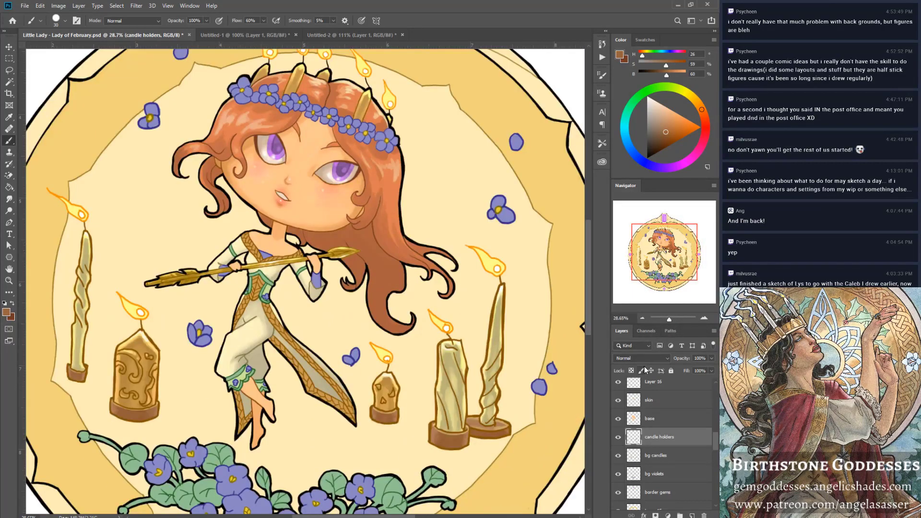
scroll(506, 341, down, 10)
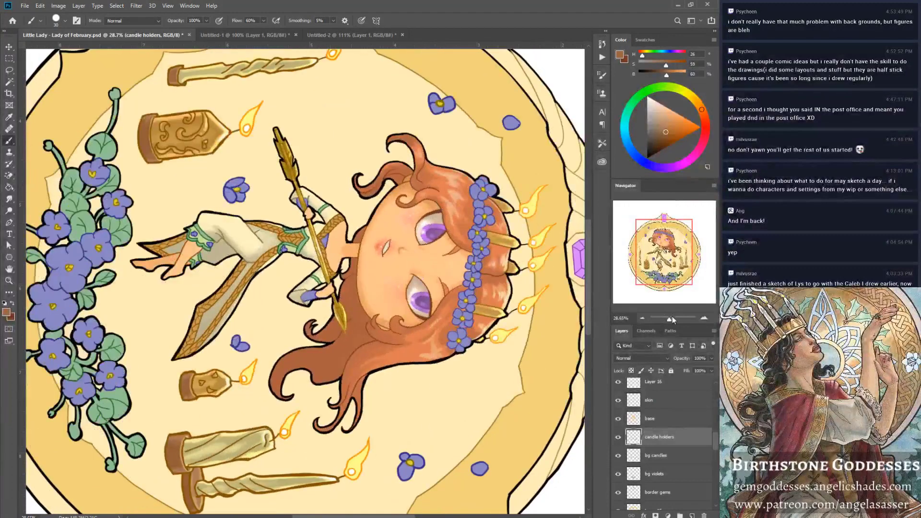
drag(669, 320, 675, 319)
drag(658, 263, 681, 268)
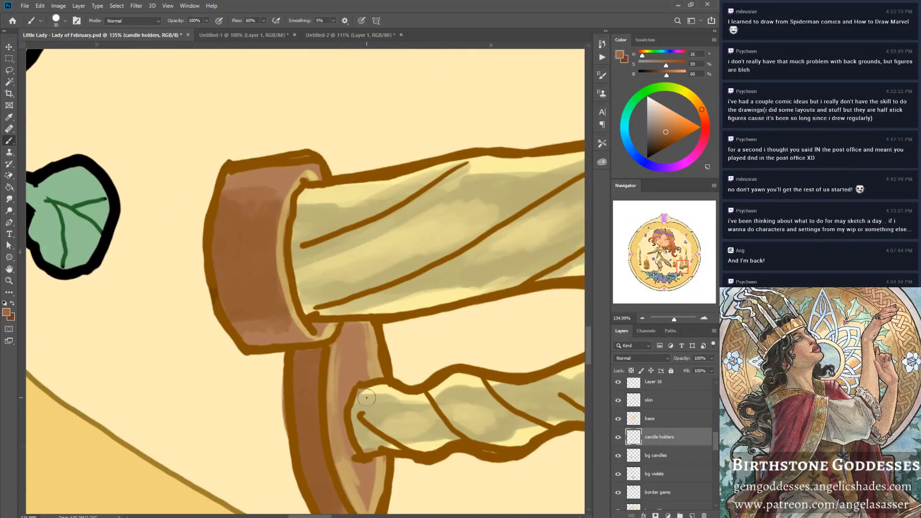
alt+click(307, 195)
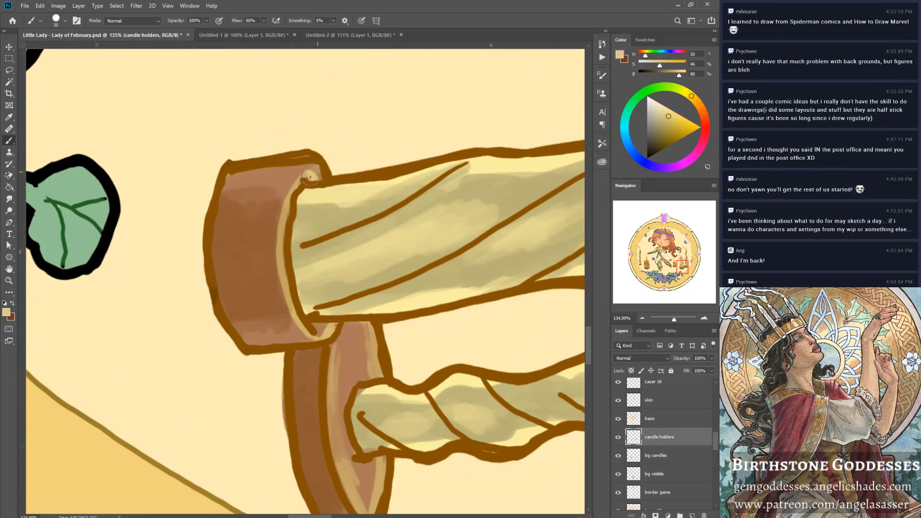
mouse_move(311, 176)
mouse_down()
mouse_move(322, 174)
mouse_move(318, 165)
mouse_up()
Refine the sides of the two twisted candles' holders with sampled light and dark browns and a smaller brush.
alt+click(240, 202)
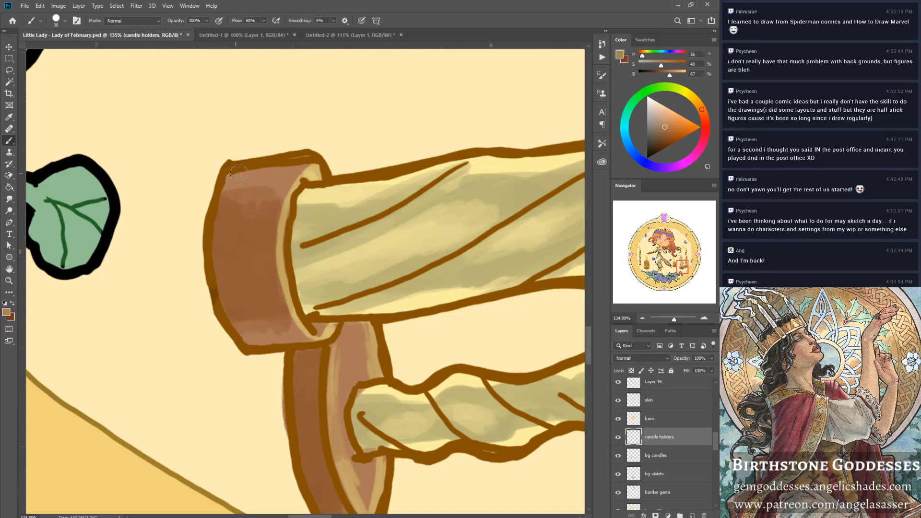
alt+click(232, 272)
alt+click(237, 208)
key(bracketleft)
alt+click(302, 364)
drag(274, 372, 280, 435)
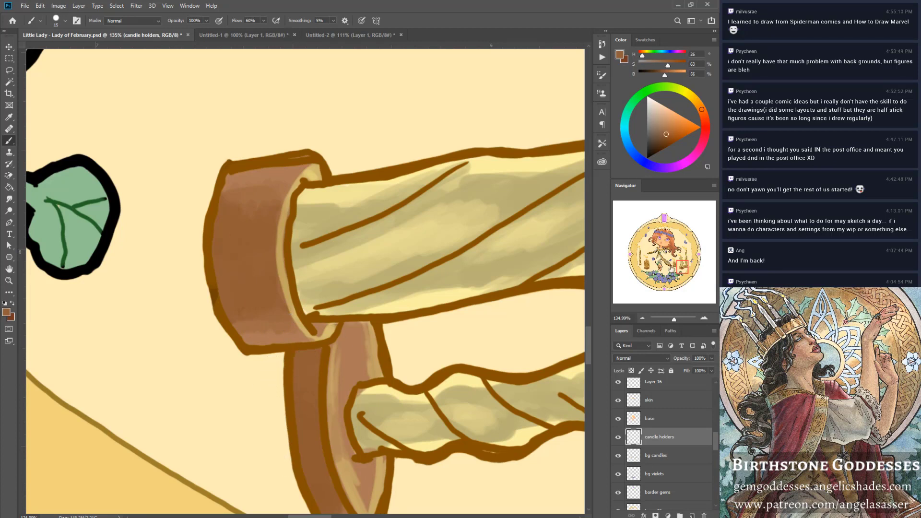
Sample a pale gold from the round holder's rim, review the whole medallion upright at a wider view, and save the illustration.
key(r)
key(Escape)
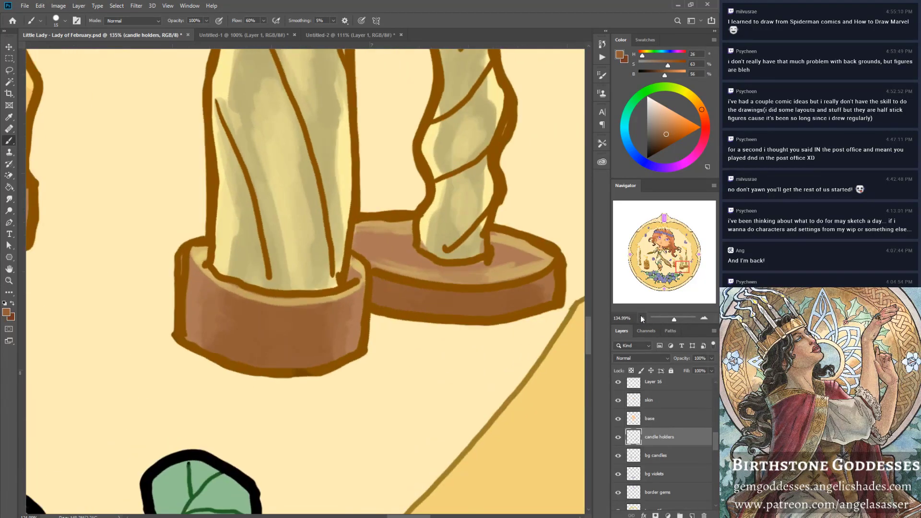
alt+click(498, 238)
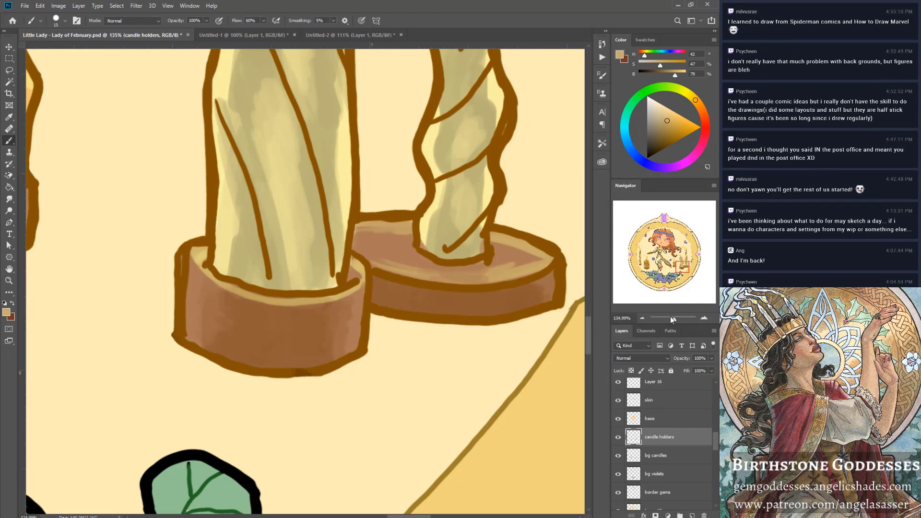
drag(673, 320, 668, 320)
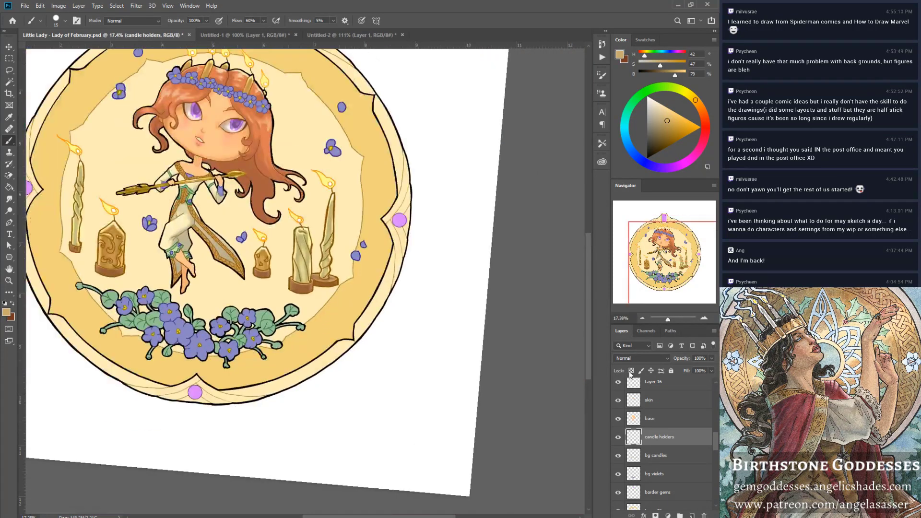
key(Escape)
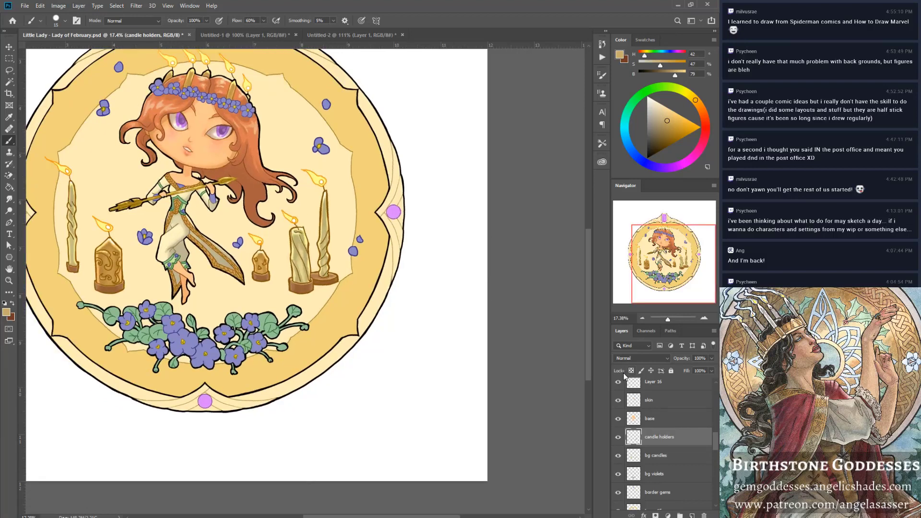
key(ctrl+s)
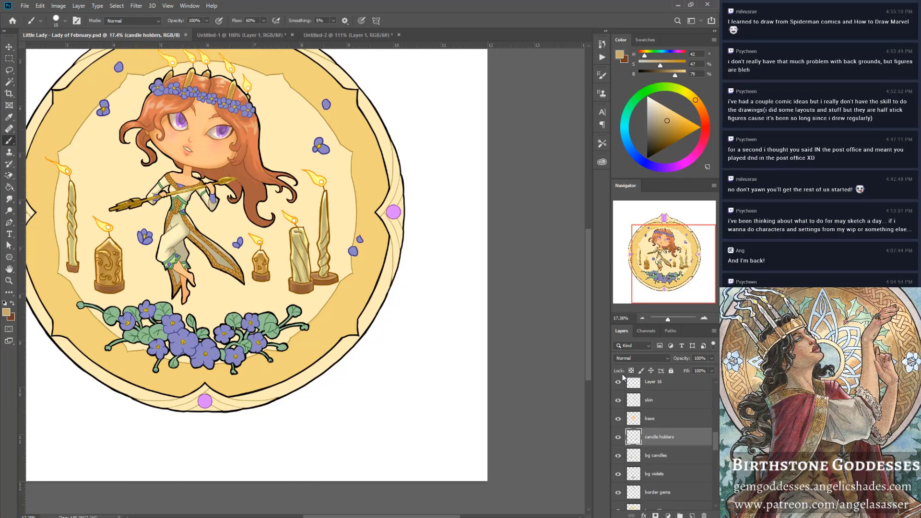
Examine the shaded candle holders, the figure and the whole medallion at several magnifications, and look through the upper layers.
key(z)
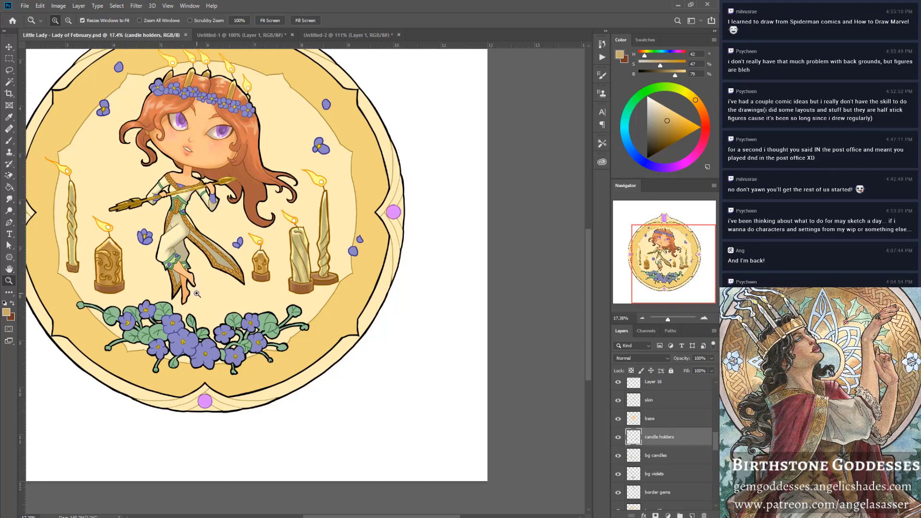
click(85, 192)
click(95, 242)
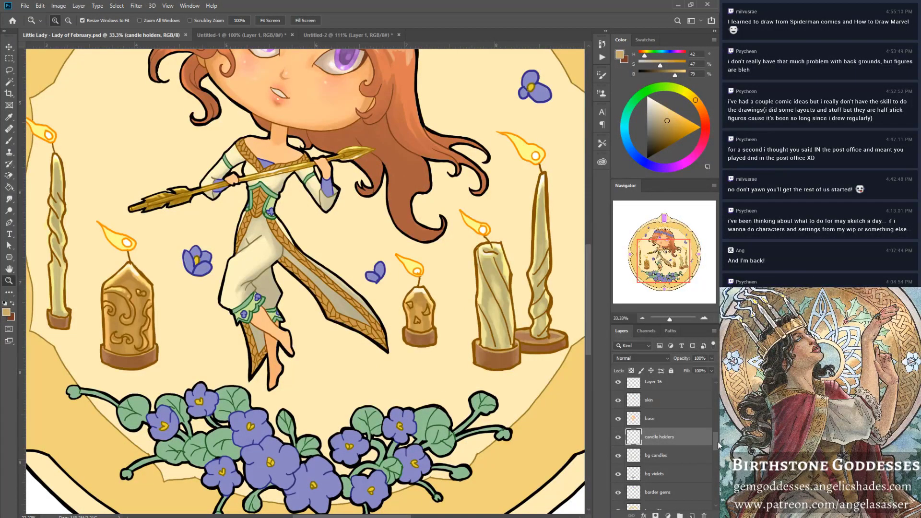
drag(718, 441, 703, 390)
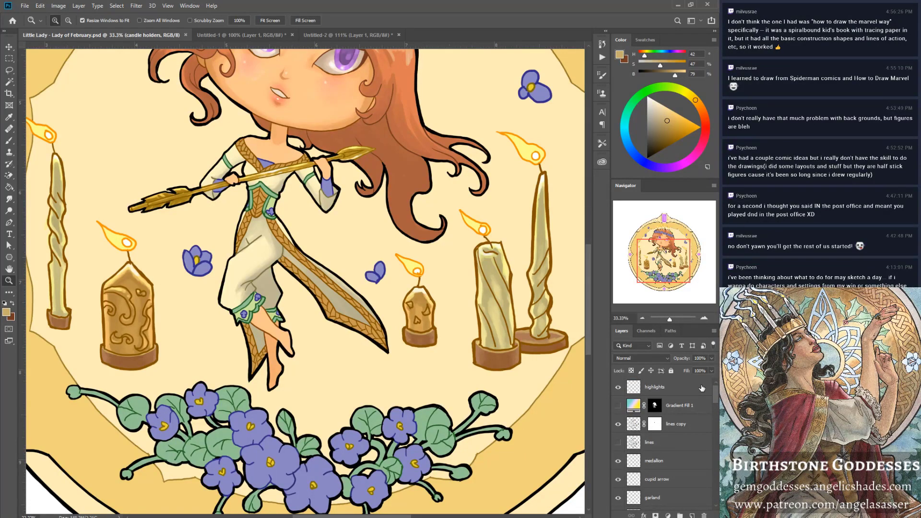
drag(703, 387, 711, 406)
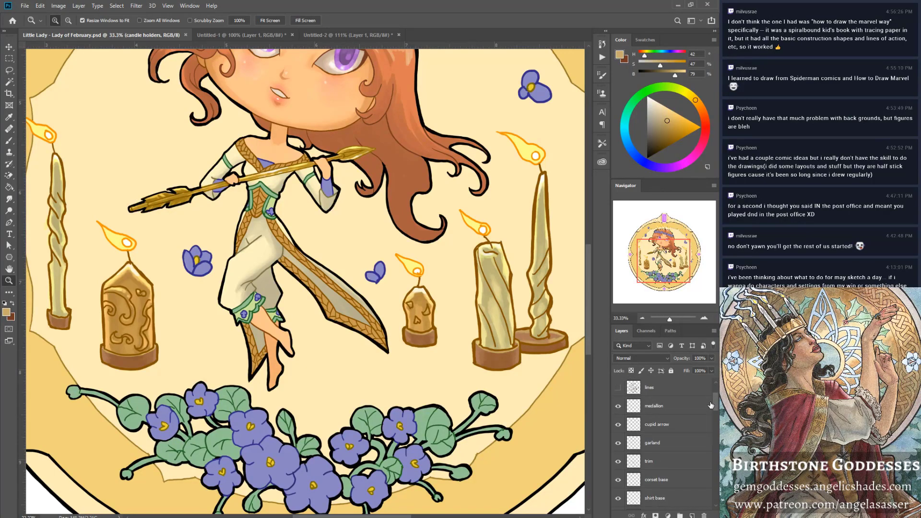
scroll(711, 405, up, 2)
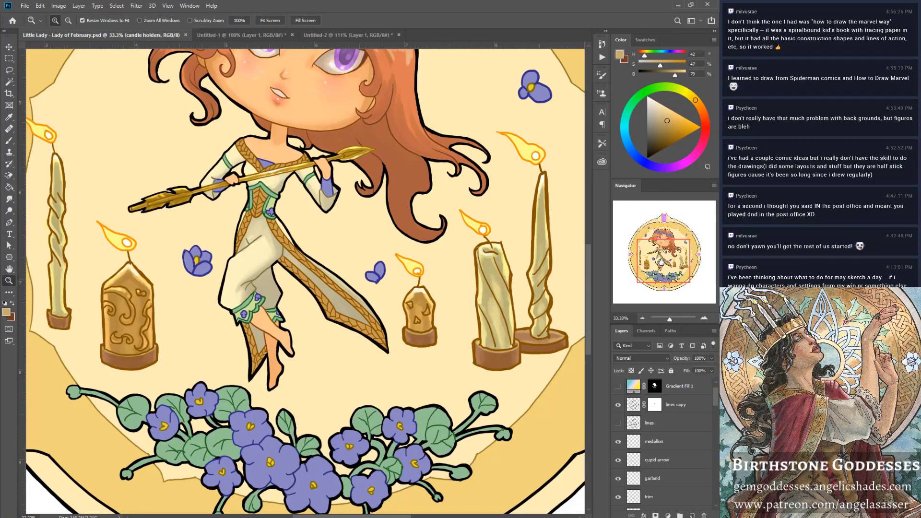
drag(662, 259, 651, 254)
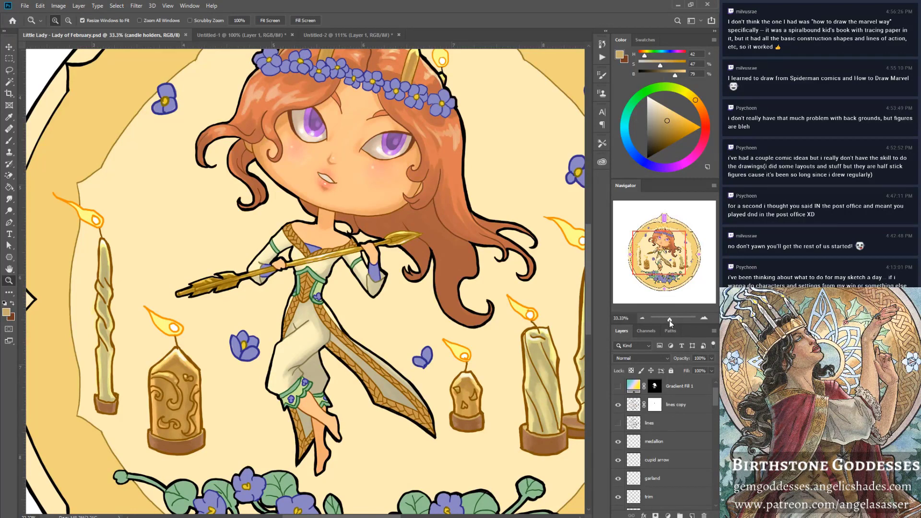
drag(670, 322, 668, 322)
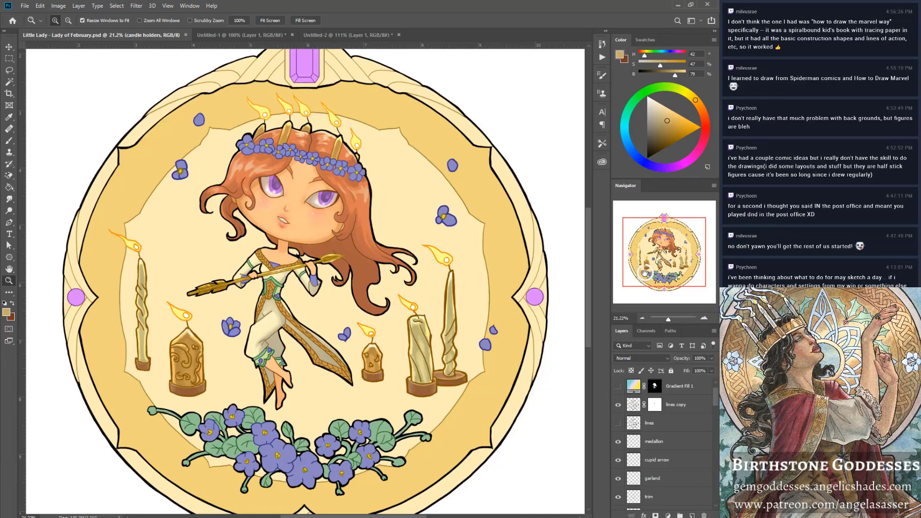
drag(655, 262, 663, 269)
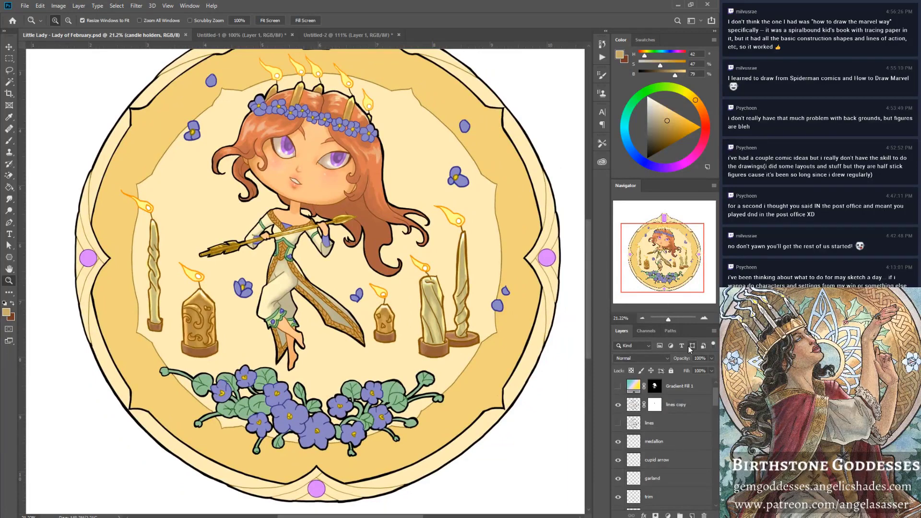
drag(668, 319, 666, 323)
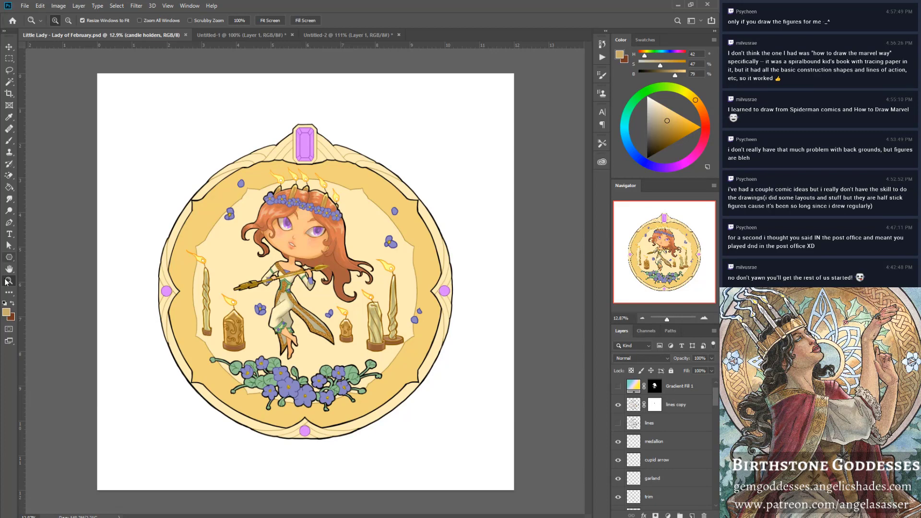
click(247, 288)
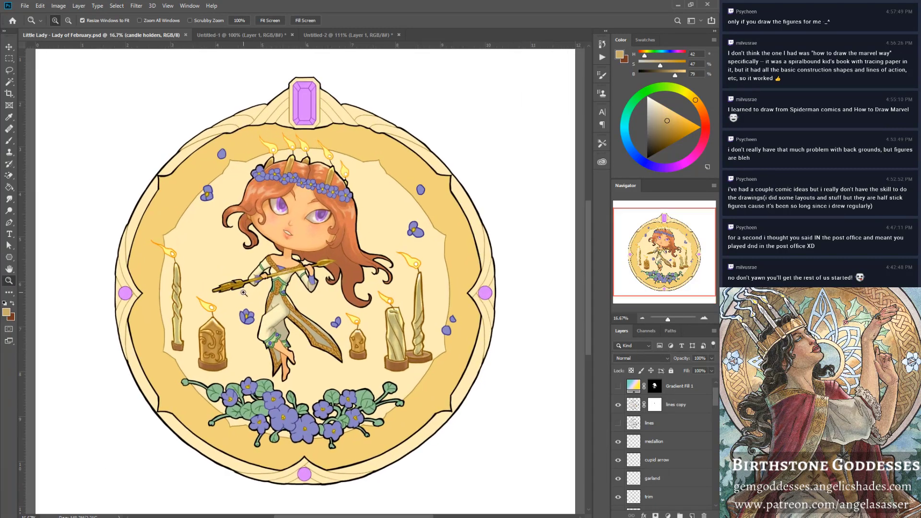
click(240, 292)
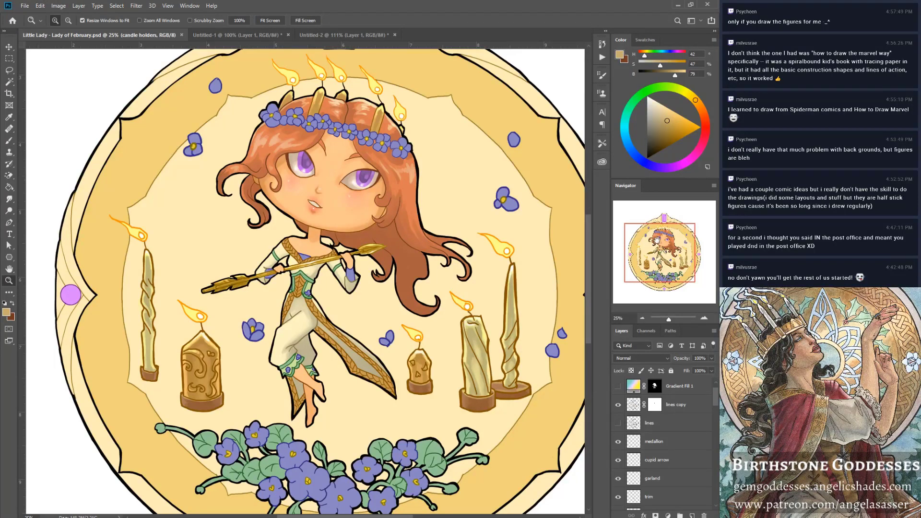
drag(656, 238, 657, 261)
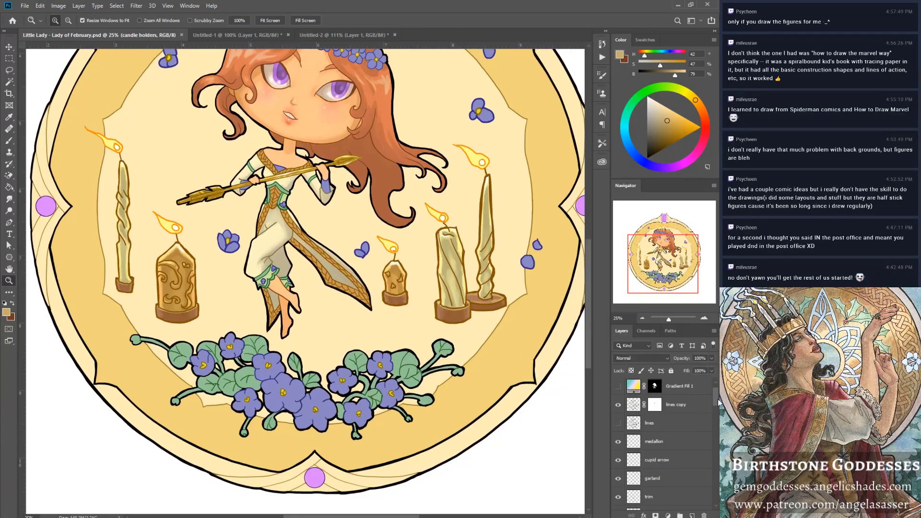
mouse_move(719, 401)
mouse_down()
mouse_move(710, 450)
mouse_move(711, 408)
mouse_up()
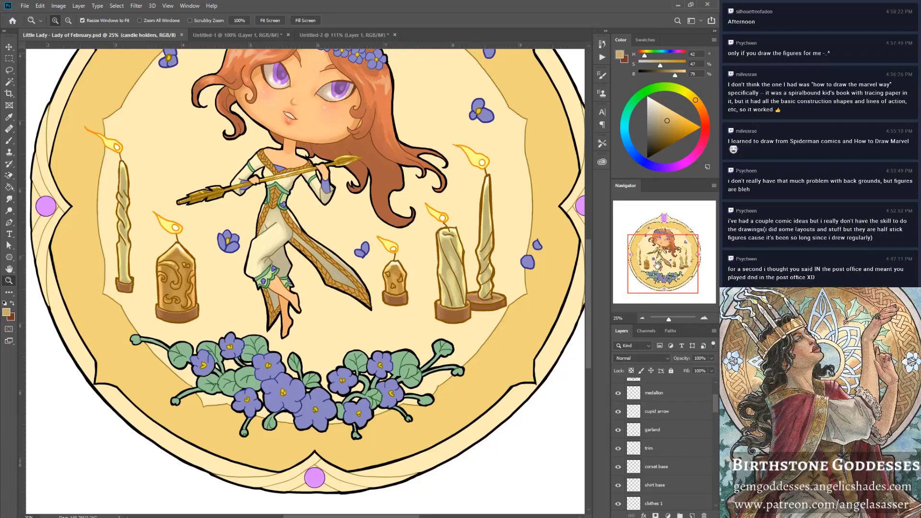
drag(659, 265, 661, 257)
Open Lady of January Chibi from Angela Art > In Progress > Ladies of the Months > Chibi Ladies, and close it.
click(24, 6)
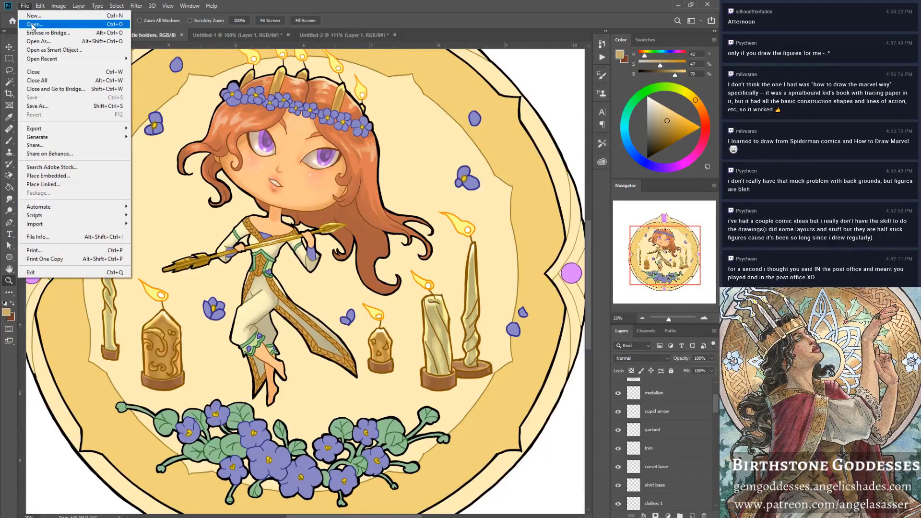
click(33, 24)
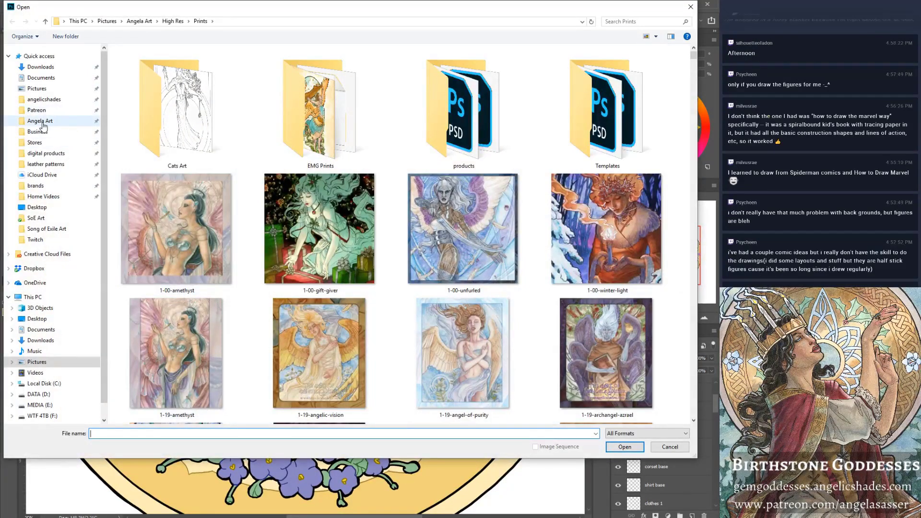
click(40, 121)
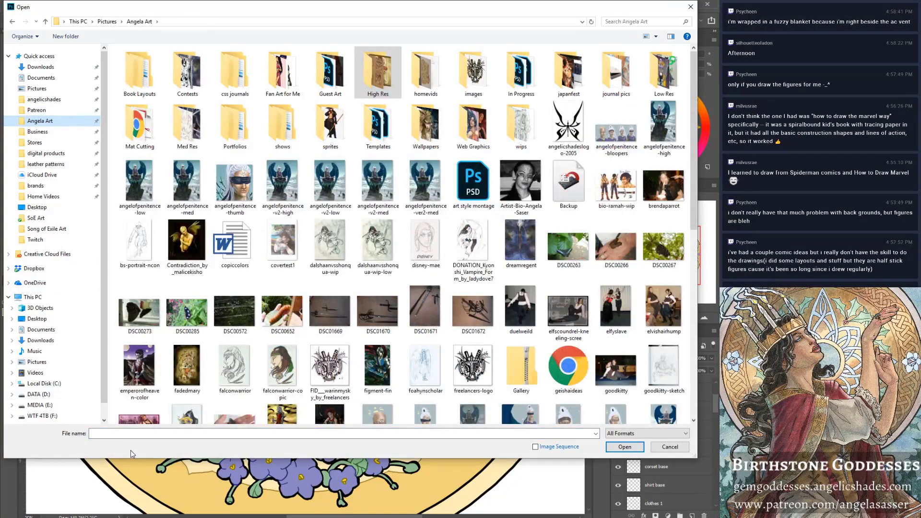
click(515, 81)
double_click(515, 81)
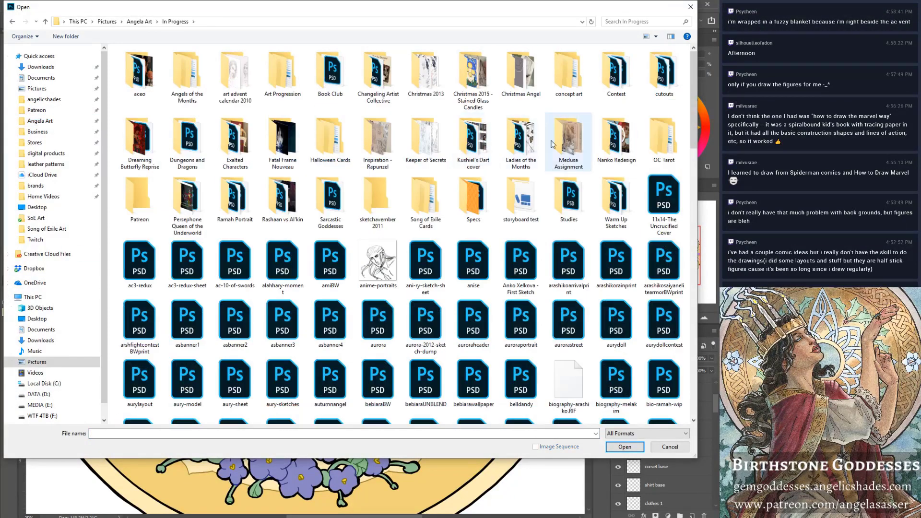
double_click(526, 125)
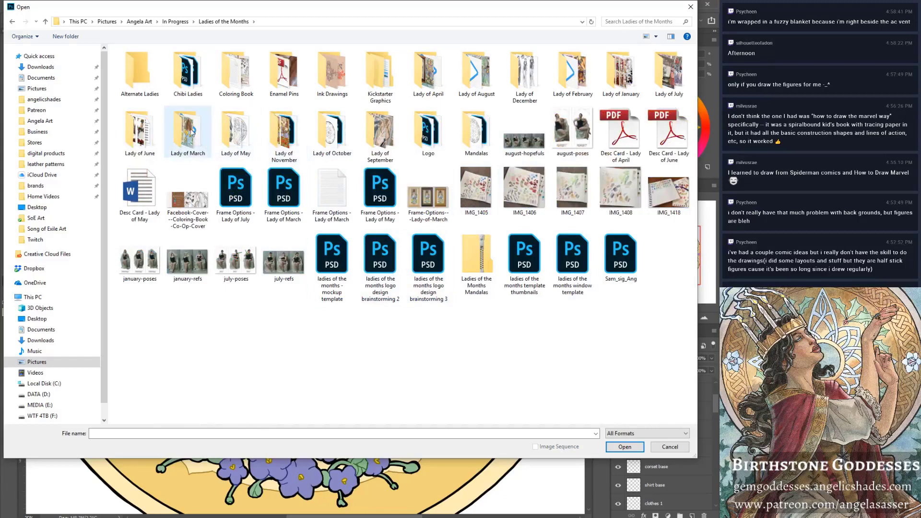
double_click(188, 74)
double_click(669, 72)
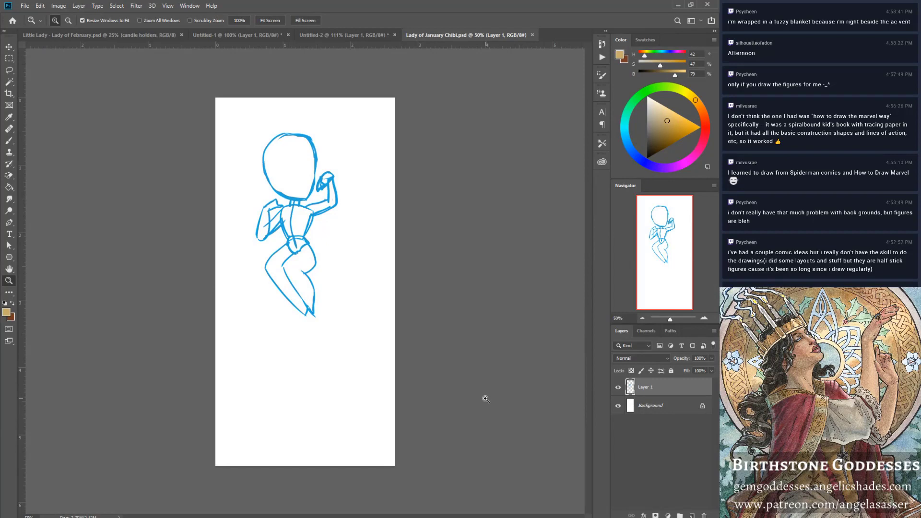
click(532, 36)
Open "Little Lady - Lady of January - soft style" from the Chibi Ladies folder as reference, and return to the Lady of February illustration.
click(24, 6)
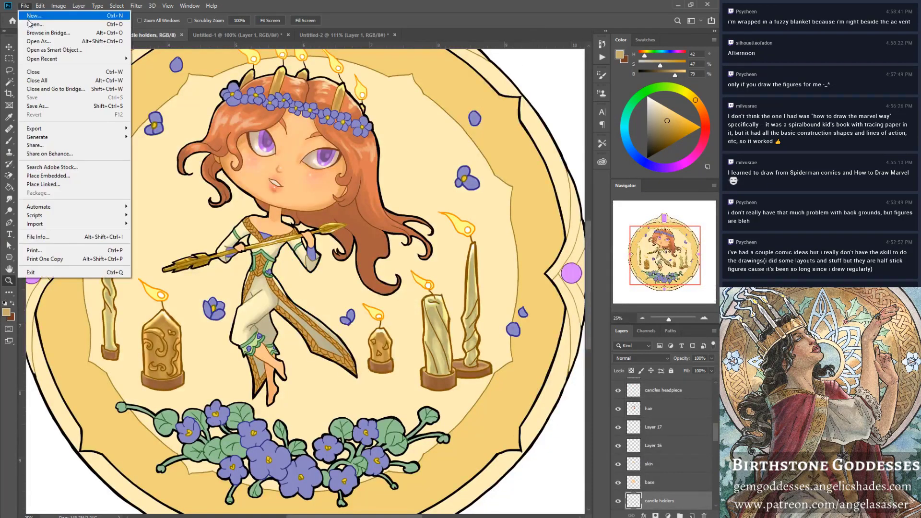
click(29, 26)
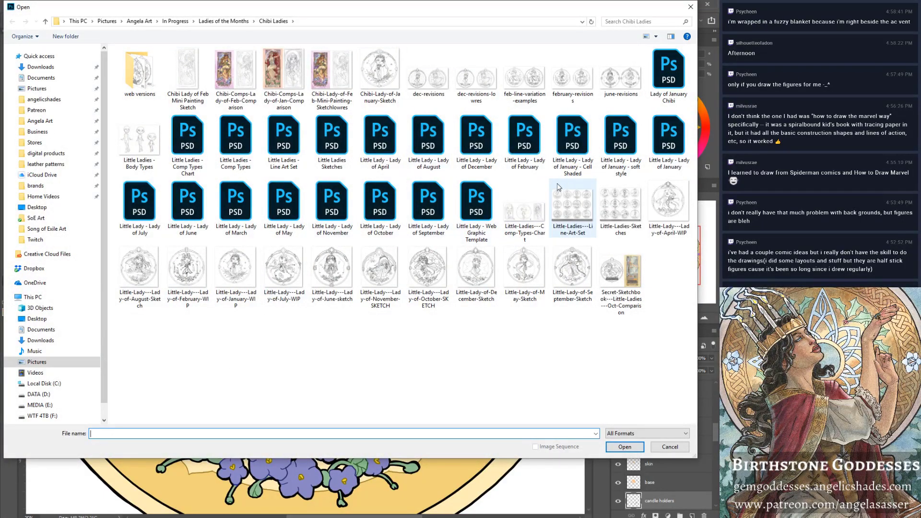
click(621, 147)
double_click(620, 147)
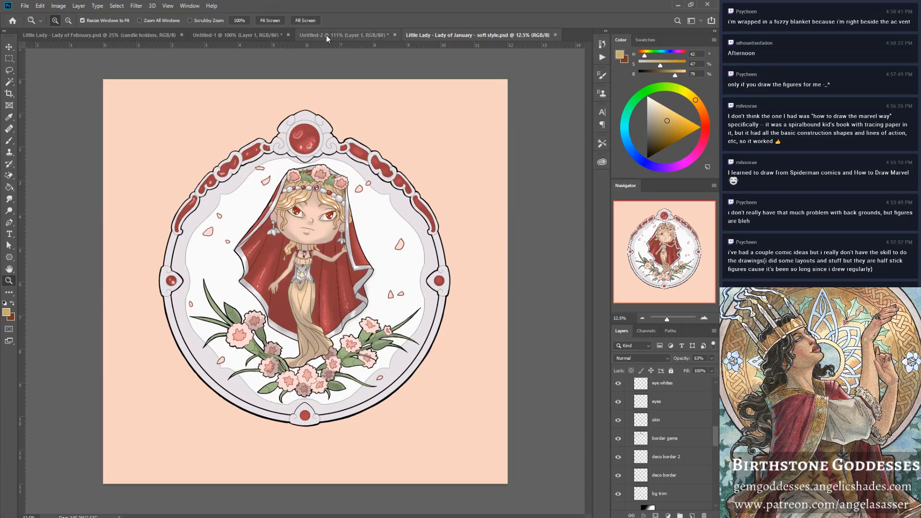
click(344, 35)
click(142, 35)
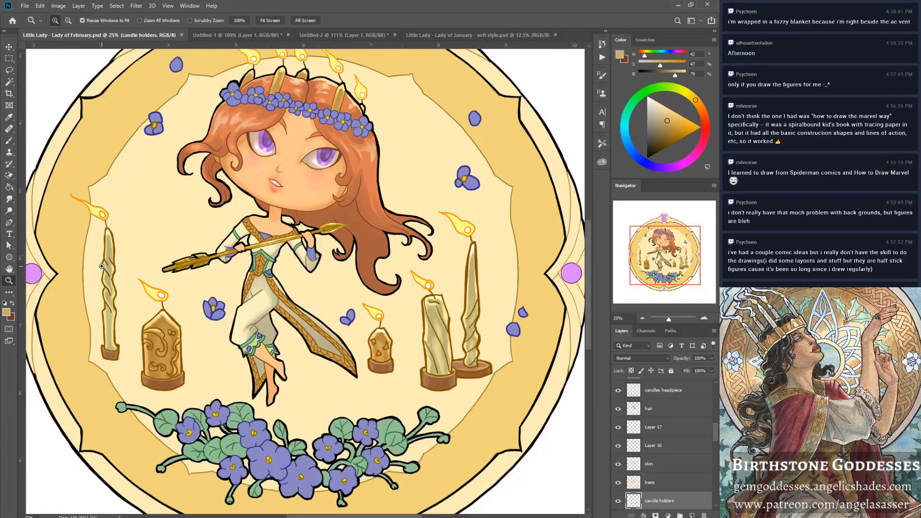
Check the garland layer's content by hiding and reshowing it, and make it the active layer for brush painting.
key(b)
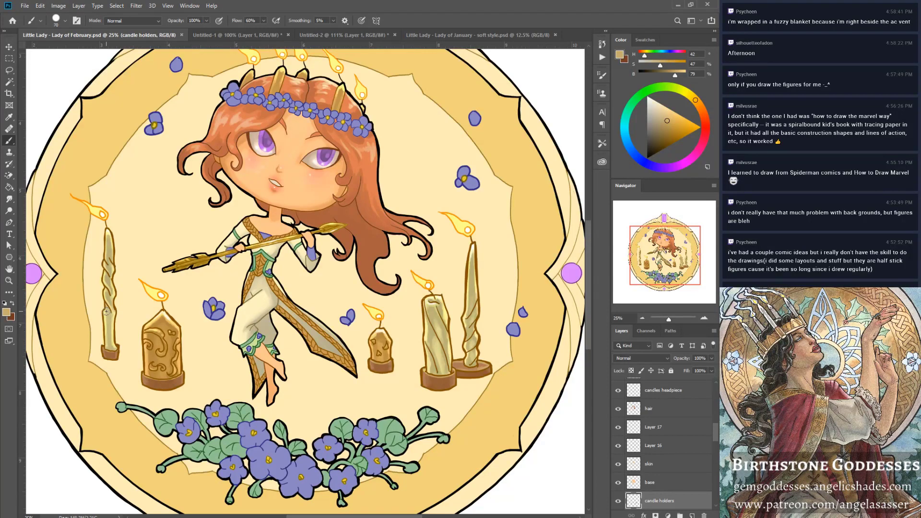
drag(662, 262, 663, 250)
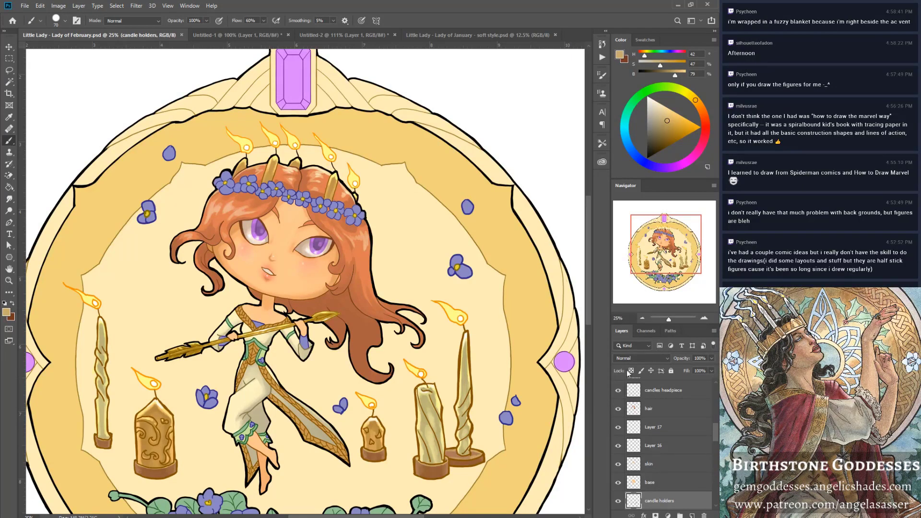
drag(665, 254, 656, 269)
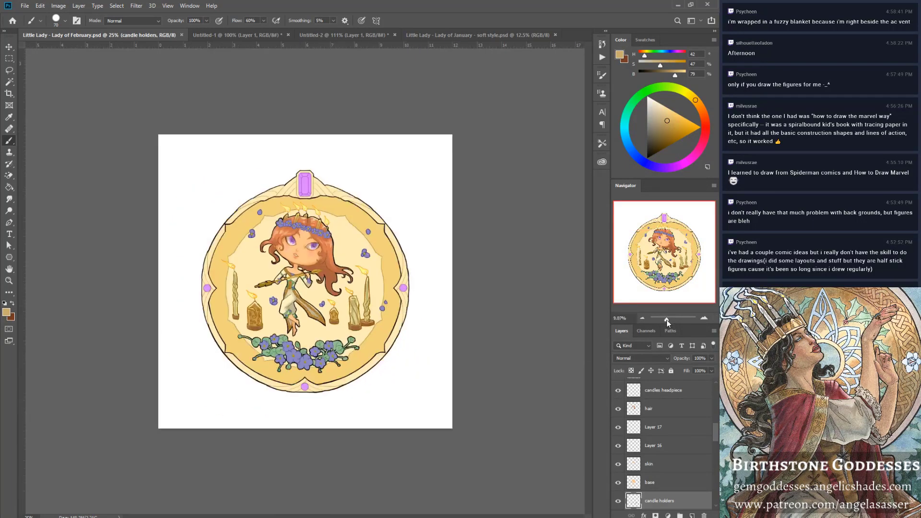
drag(668, 320, 669, 322)
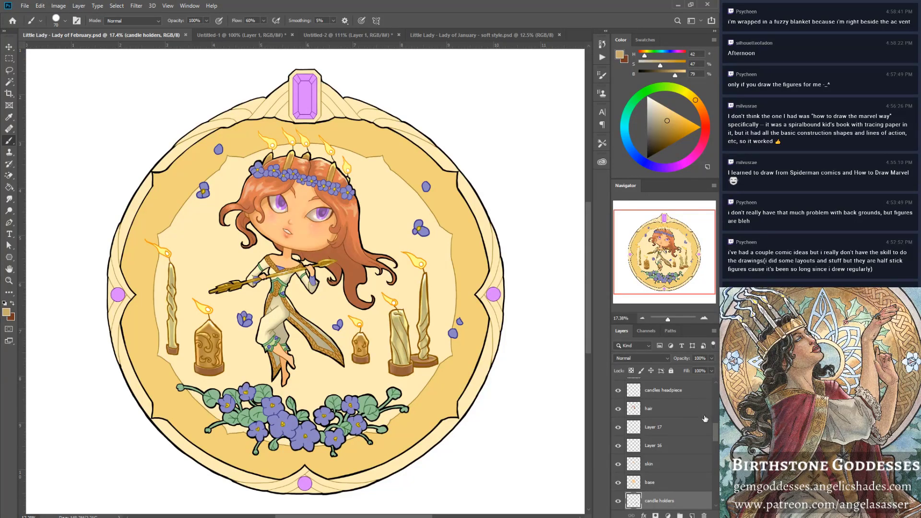
drag(715, 430, 718, 412)
scroll(718, 410, up, 3)
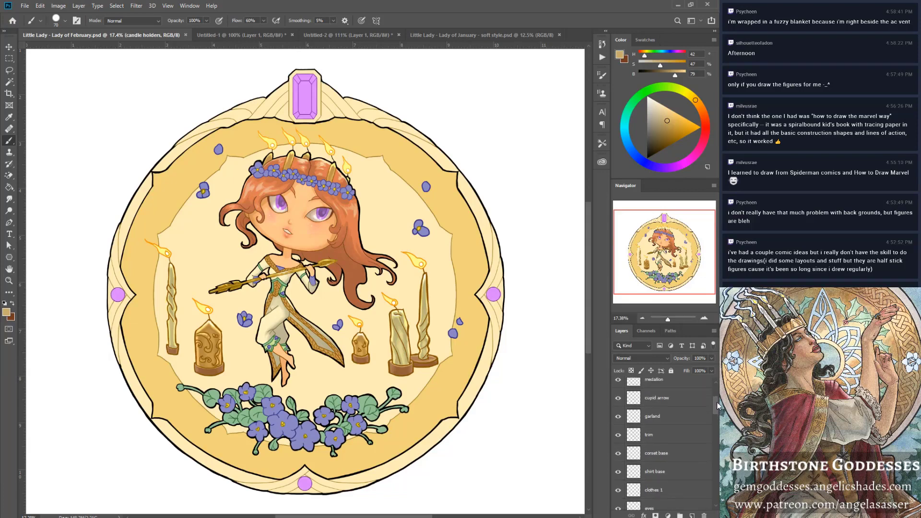
click(619, 443)
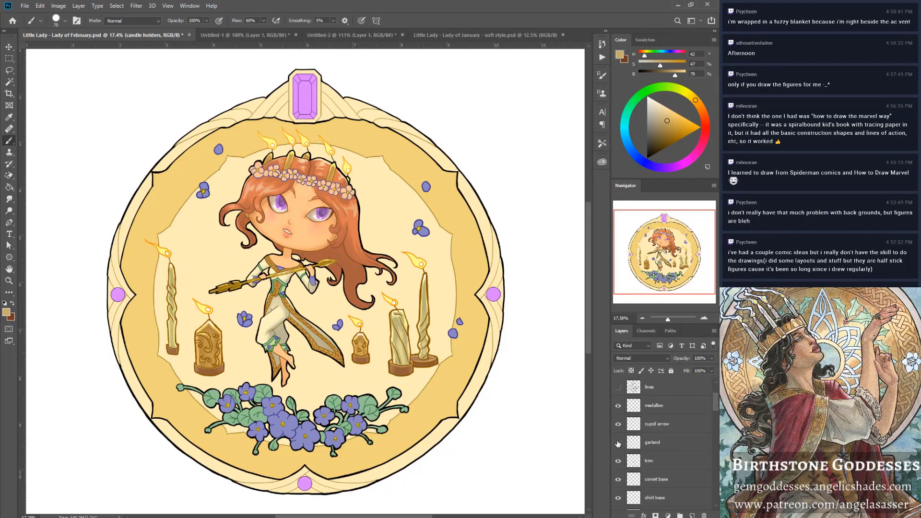
click(618, 442)
click(666, 439)
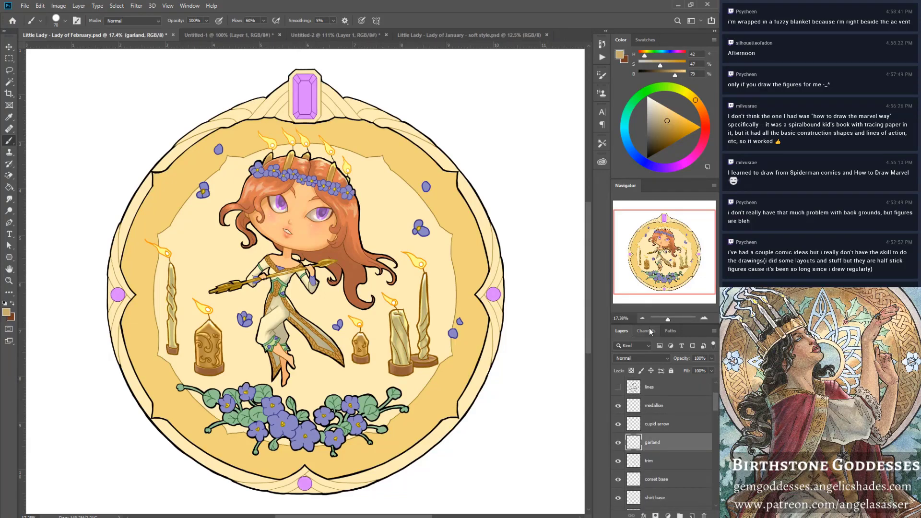
Sample the violet-blue of the hair garland's flowers, darken it to 41% saturation and 62% brightness, and load the garland layer's pixels as a selection.
click(673, 319)
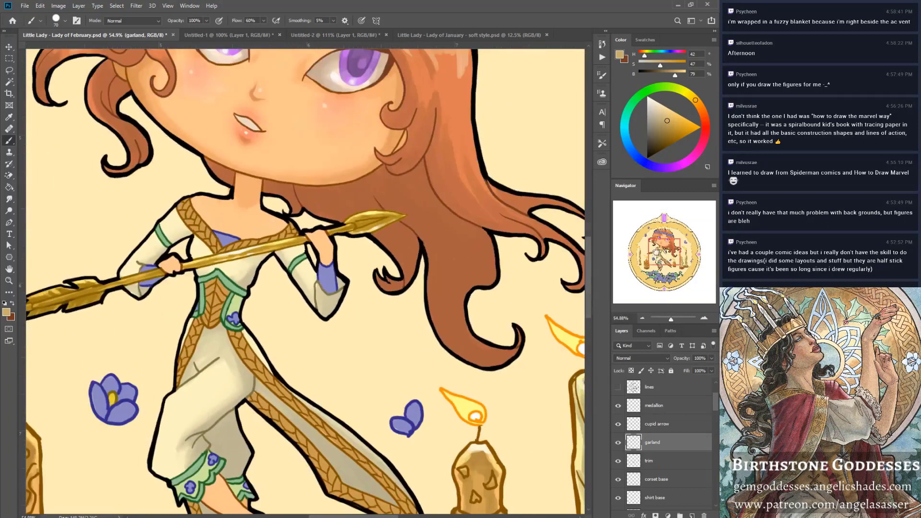
drag(657, 254, 660, 235)
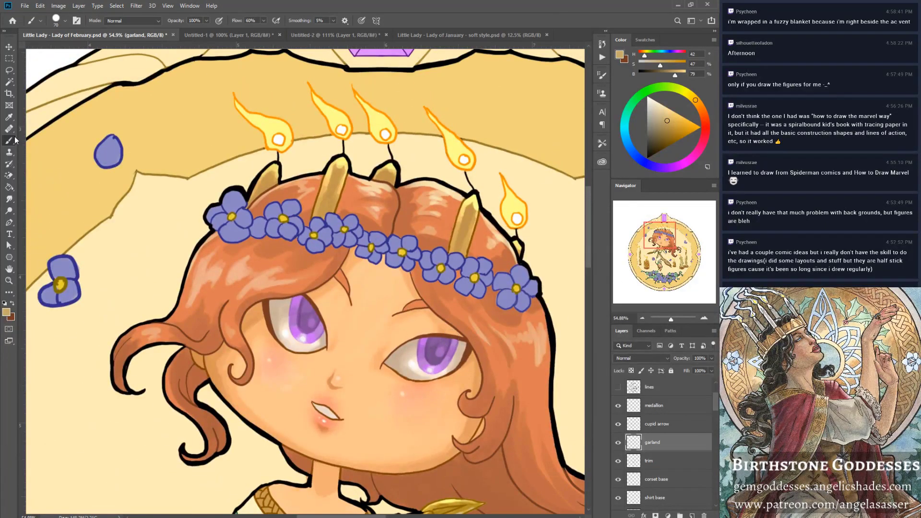
key(alt)
alt+click(272, 231)
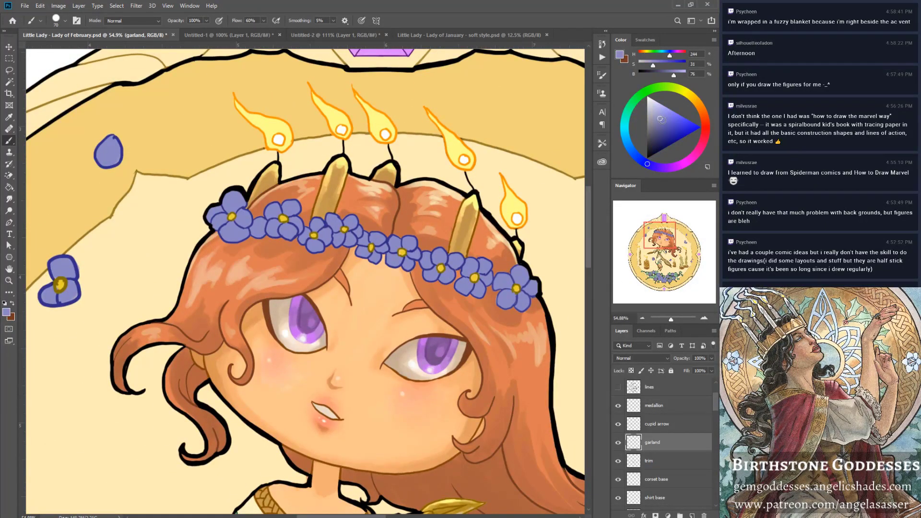
drag(662, 119, 662, 126)
mouse_move(673, 322)
mouse_down()
mouse_move(662, 321)
mouse_move(671, 320)
mouse_up()
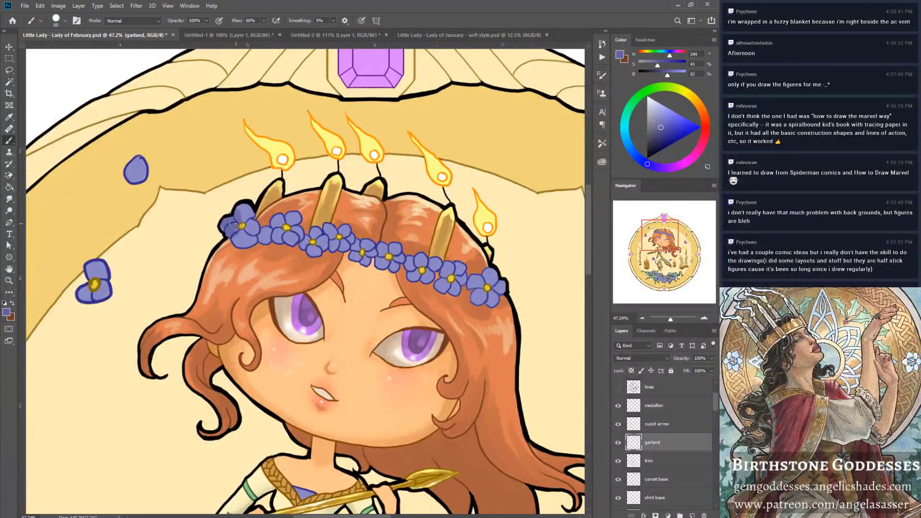
ctrl+click(634, 443)
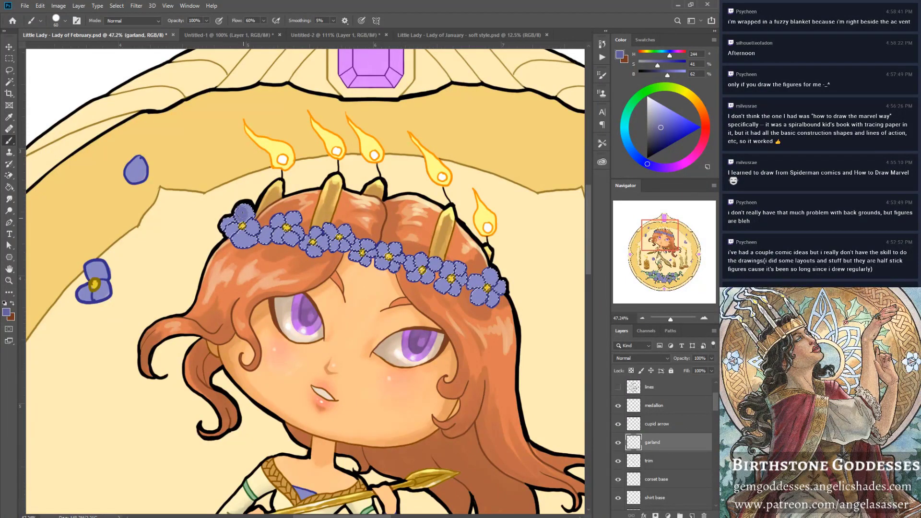
Try to shade the leftmost flowers of the hair garland with the darker violet-blue, and clear the selection.
mouse_move(225, 218)
mouse_down()
mouse_move(225, 232)
mouse_move(243, 240)
mouse_move(235, 244)
mouse_up()
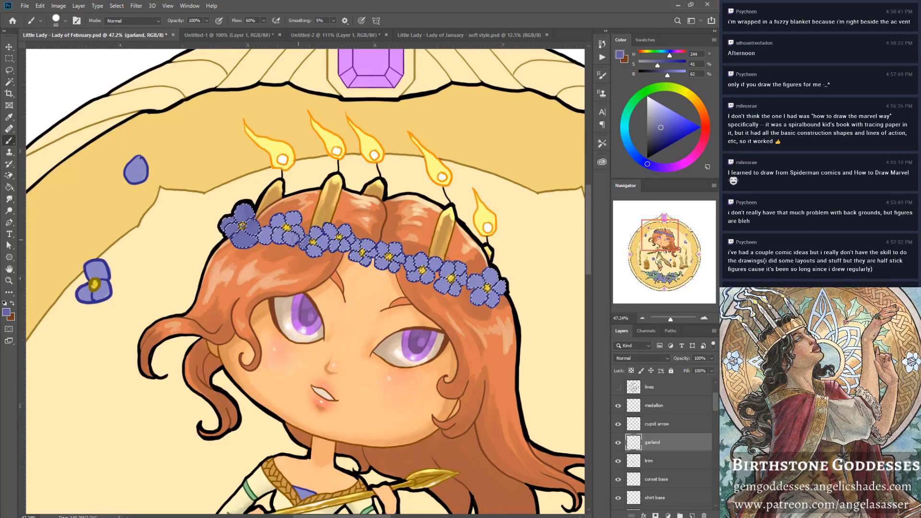
mouse_move(277, 234)
mouse_down()
mouse_move(264, 250)
mouse_move(315, 228)
mouse_move(318, 255)
mouse_up()
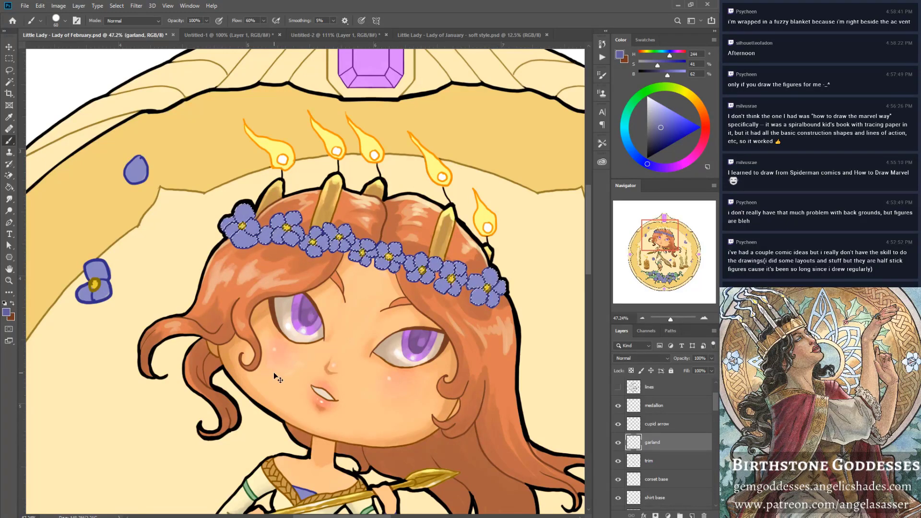
key(ctrl+d)
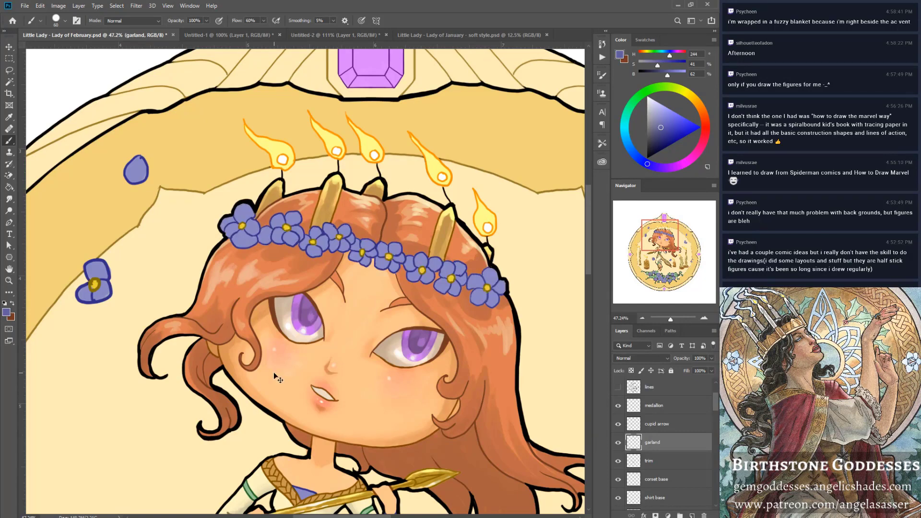
Cut the yellow flower centres out of the garland layer with the Magic Wand and paste them in place on a new layer named "flower bits".
click(10, 82)
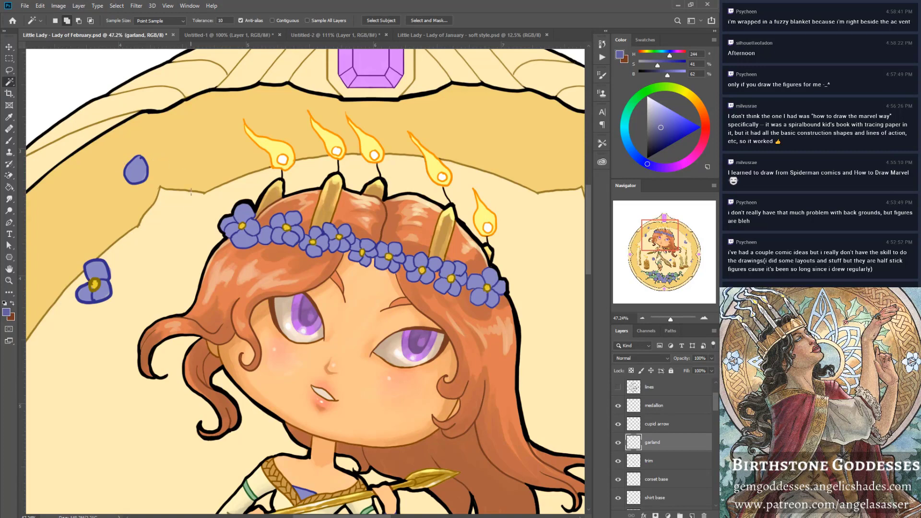
click(242, 225)
click(40, 6)
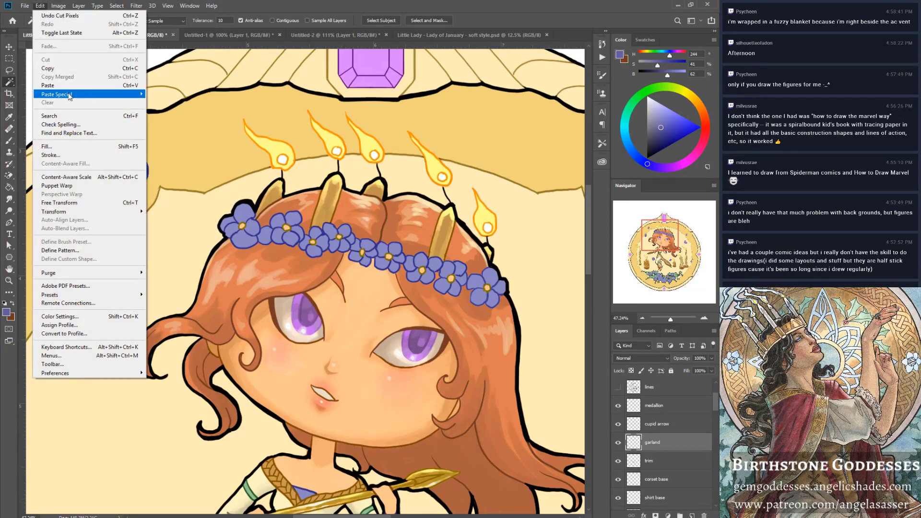
mouse_move(110, 94)
click(167, 102)
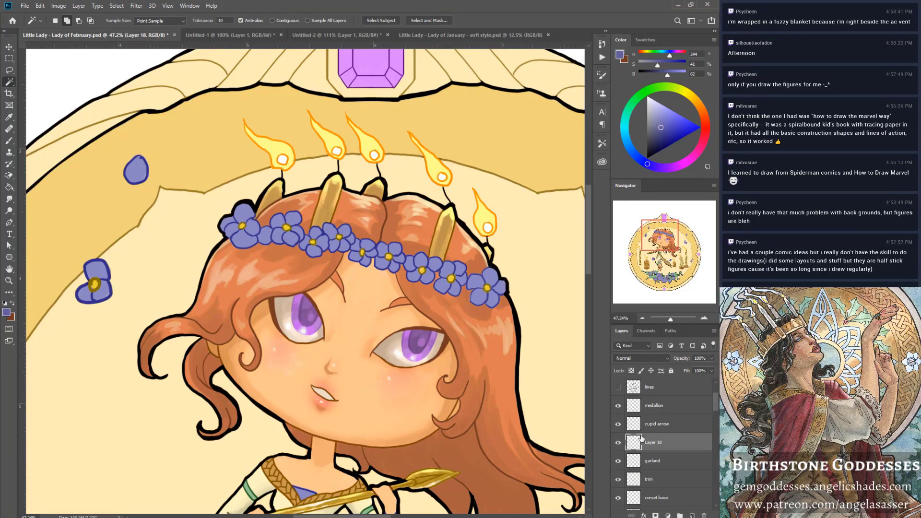
double_click(656, 443)
text(flower bits)
key(Return)
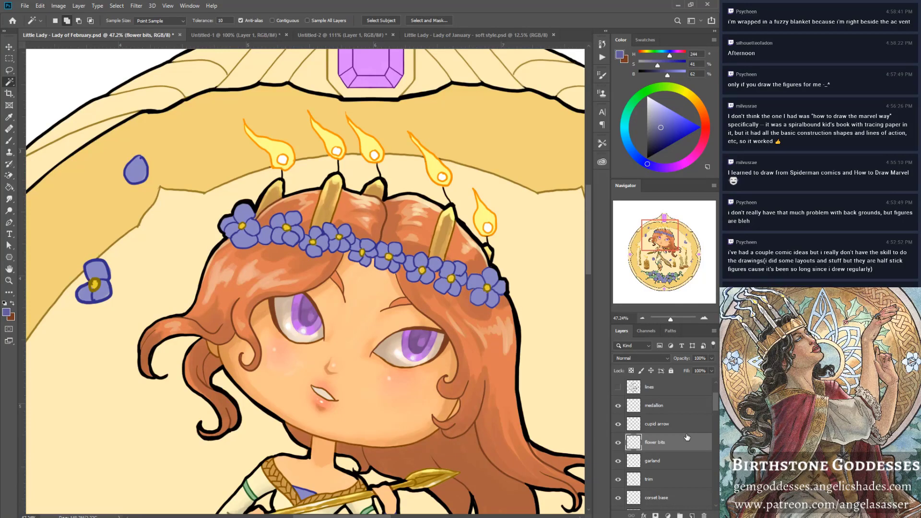
Reload the garland layer's pixels as a selection and brush darker violet-blue shading onto the petals of the hair garland's flowers.
click(650, 463)
ctrl+click(634, 460)
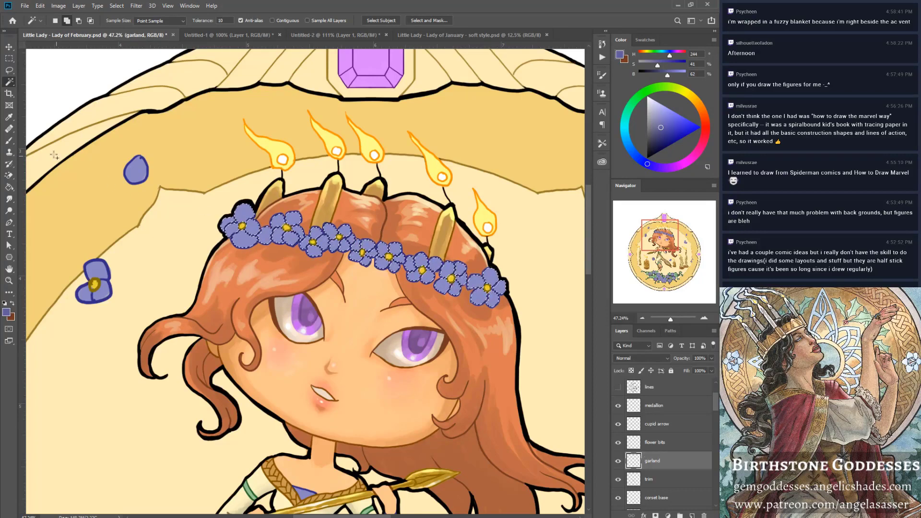
key(b)
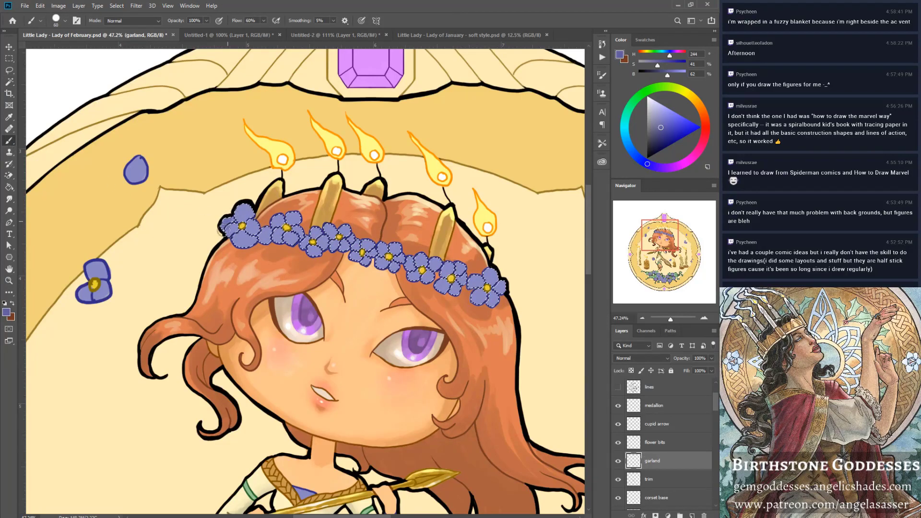
drag(224, 230, 234, 222)
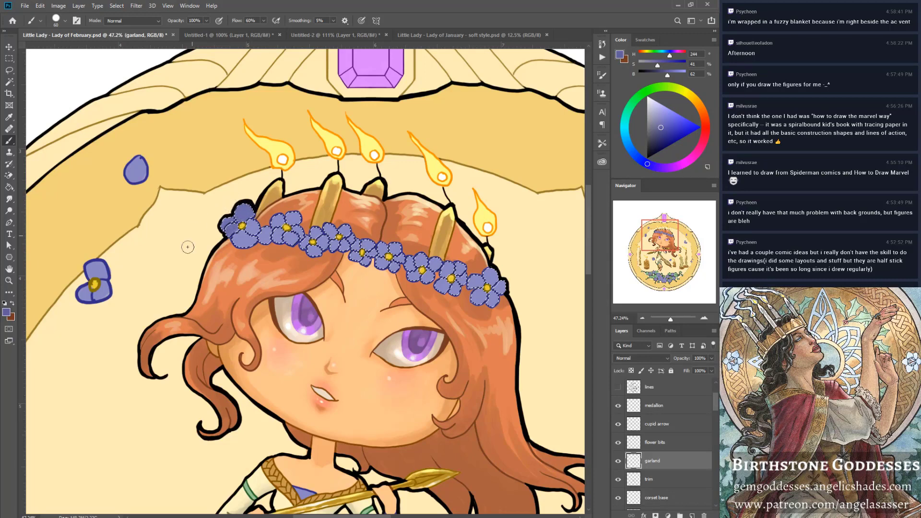
mouse_move(238, 216)
mouse_down()
mouse_move(266, 234)
mouse_move(265, 225)
mouse_move(264, 238)
mouse_move(306, 234)
mouse_move(292, 263)
mouse_move(316, 231)
mouse_up()
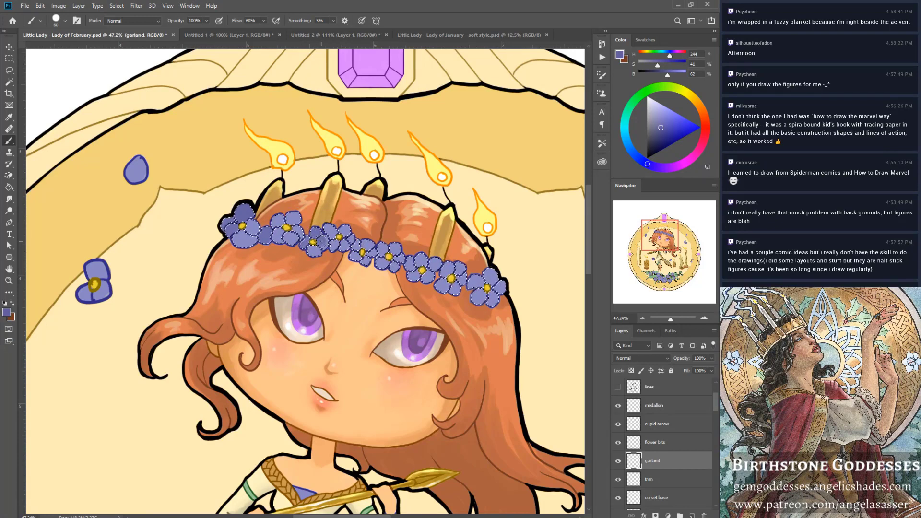
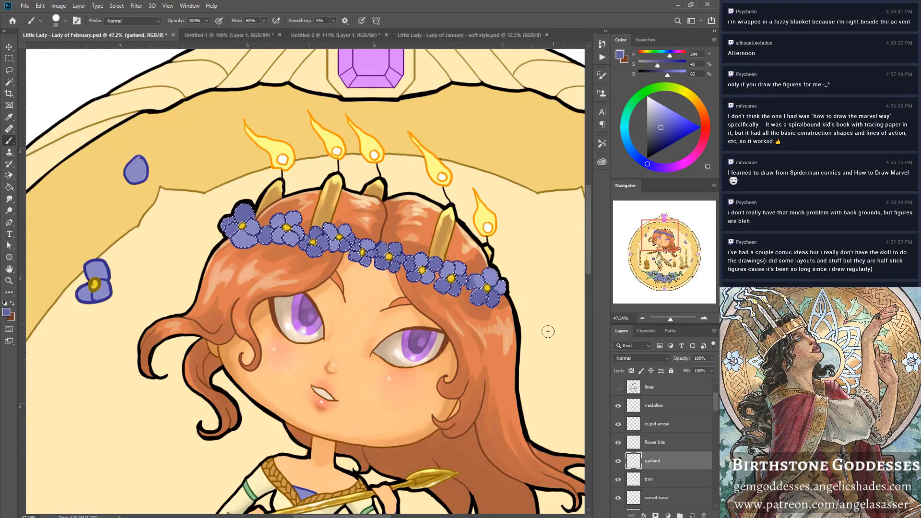
Sample the lighter violet-blue petal colour and repaint the lit petals of the garland's rightmost flower, clearing the selection.
alt+click(345, 231)
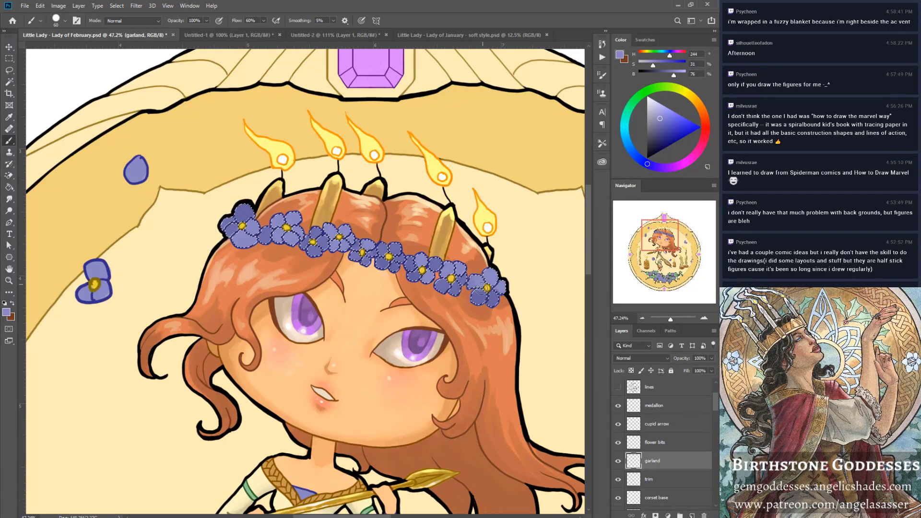
mouse_move(487, 298)
mouse_down()
mouse_move(496, 295)
mouse_move(481, 294)
mouse_up()
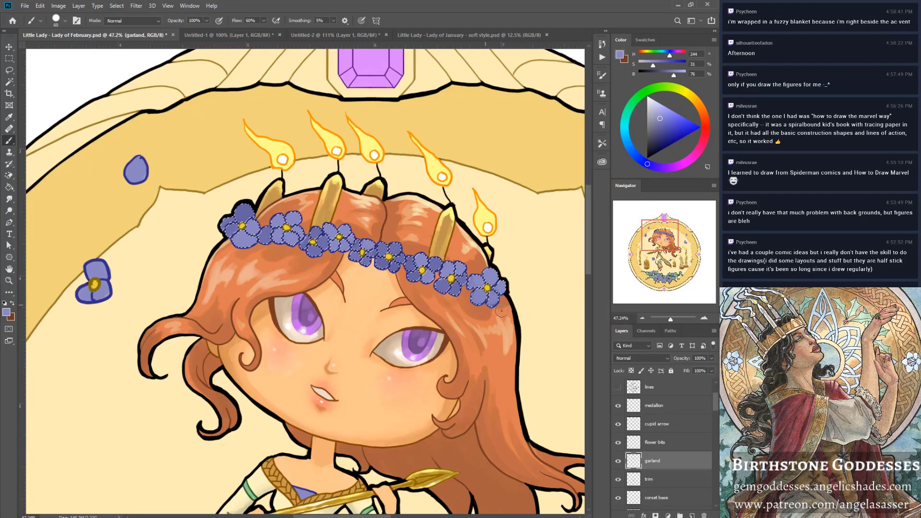
key(ctrl+d)
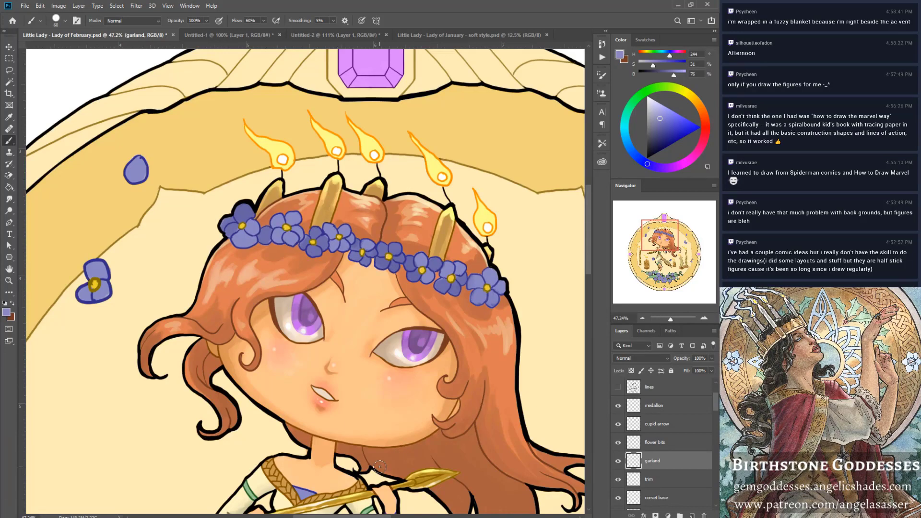
Select the garland layer's pixels again and touch up the petal shading with sampled mid and light violet-blues, clearing the selection.
ctrl+click(634, 461)
alt+click(325, 242)
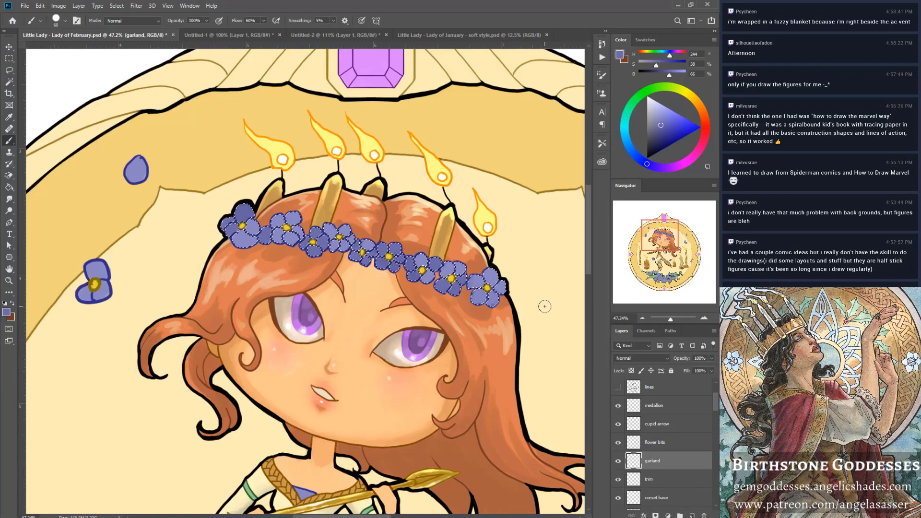
alt+click(495, 307)
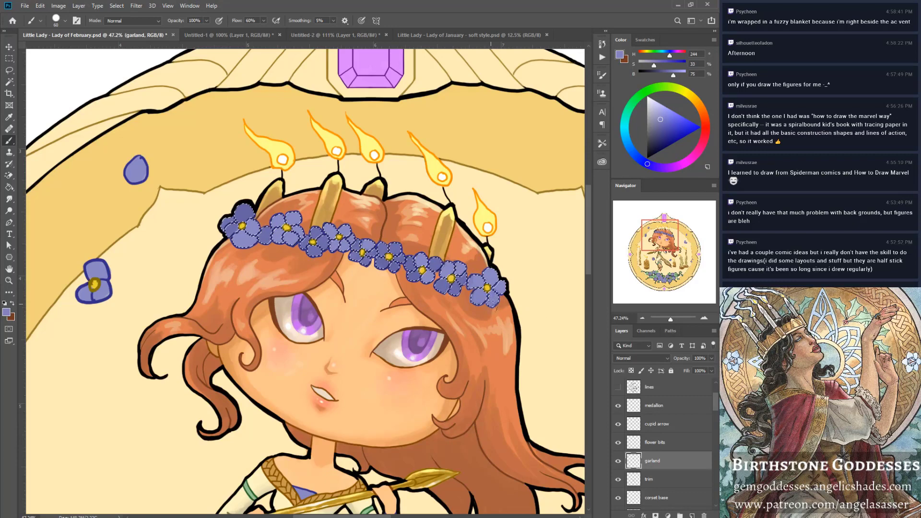
alt+click(275, 217)
key(ctrl+d)
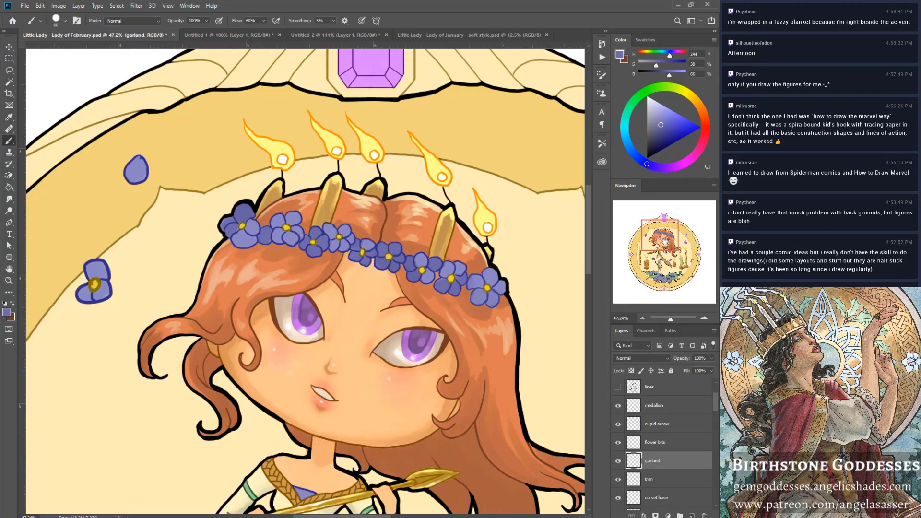
Locate the dress layers, check the clothes 1 layer by hiding and reshowing it, and make the trim layer active.
drag(665, 242, 662, 254)
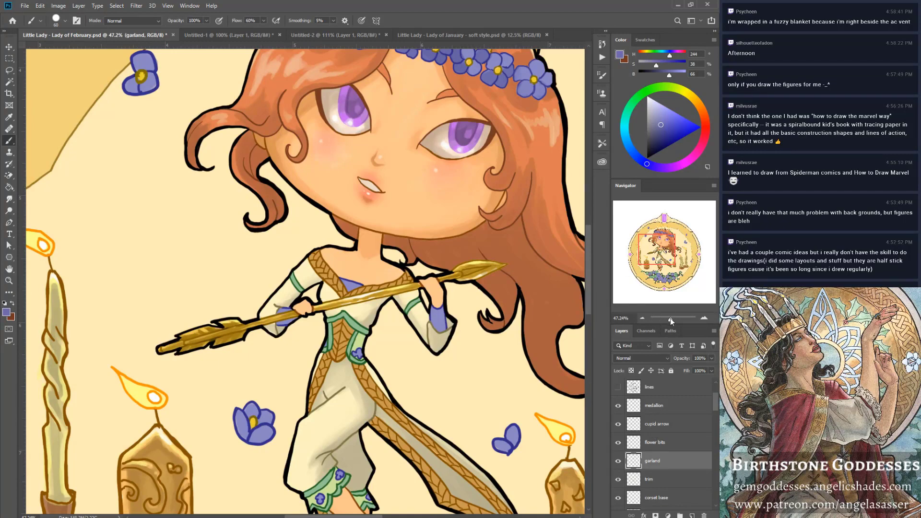
drag(671, 320, 671, 324)
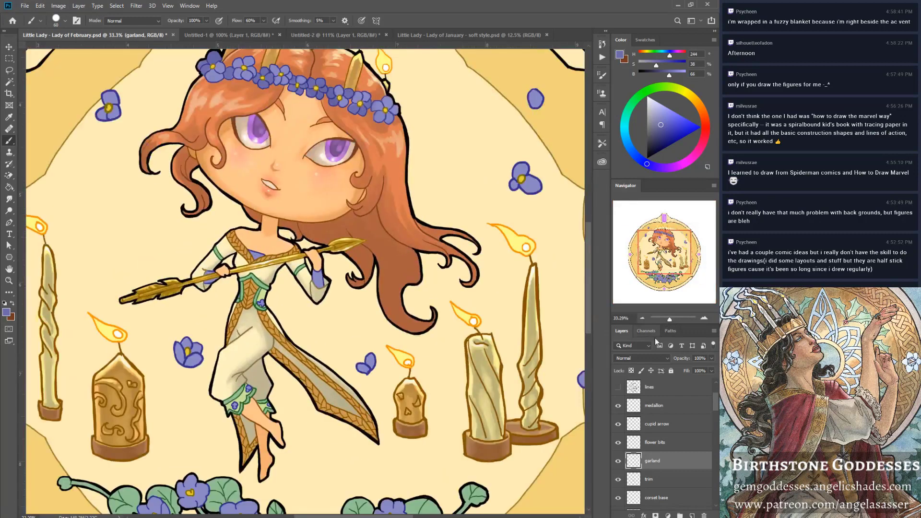
drag(715, 404, 706, 491)
scroll(706, 494, up, 10)
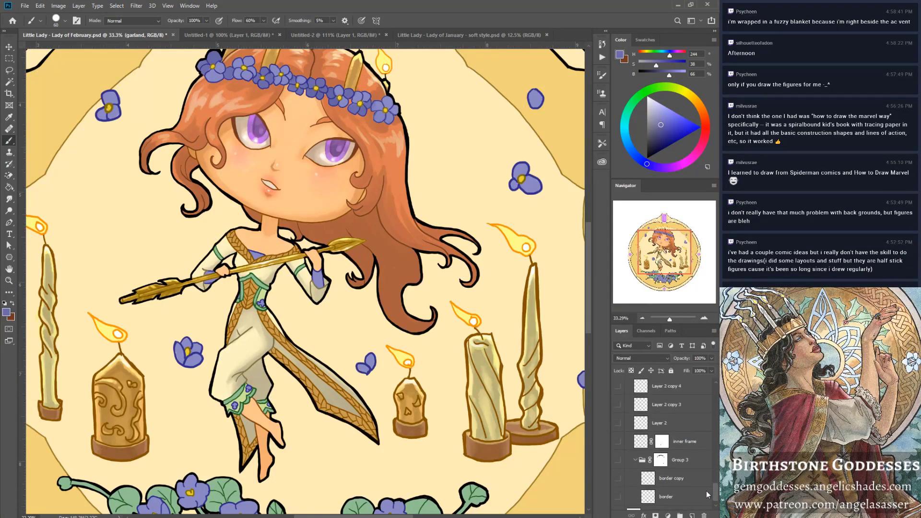
scroll(706, 449, up, 8)
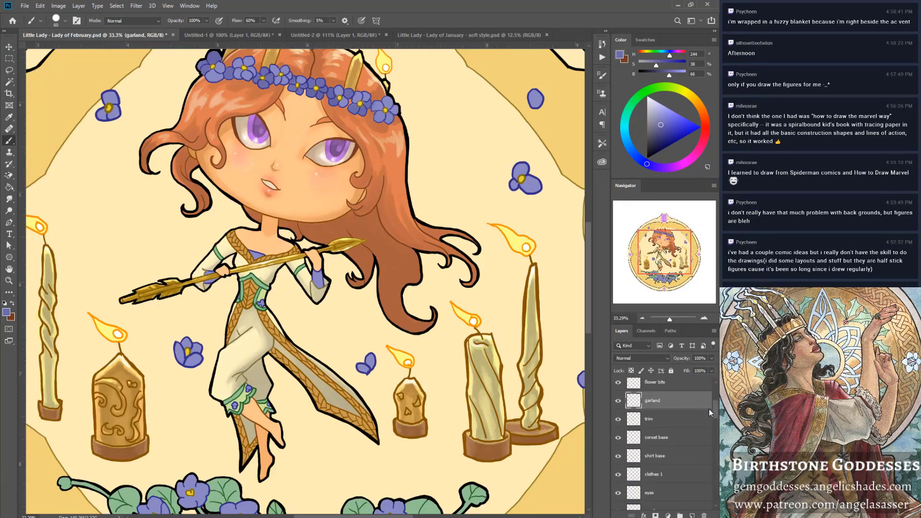
scroll(716, 401, down, 3)
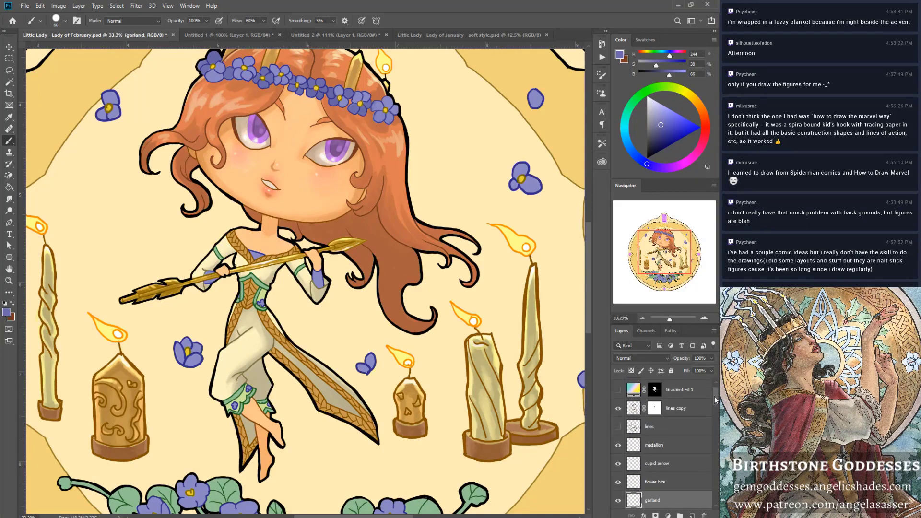
scroll(713, 406, down, 1)
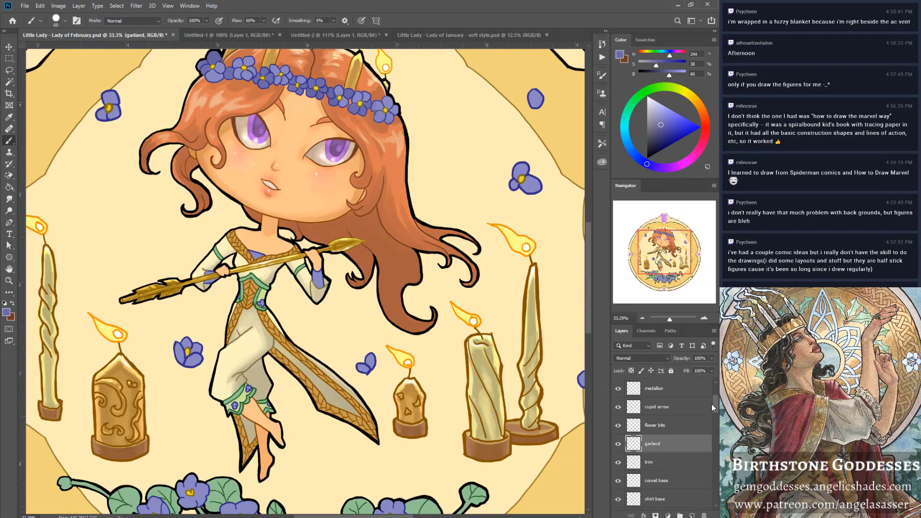
scroll(712, 404, down, 1)
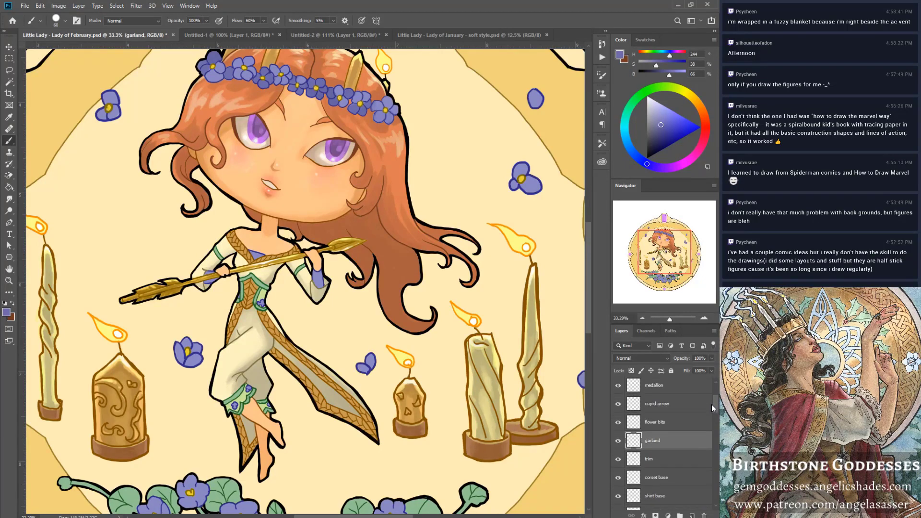
scroll(712, 406, down, 3)
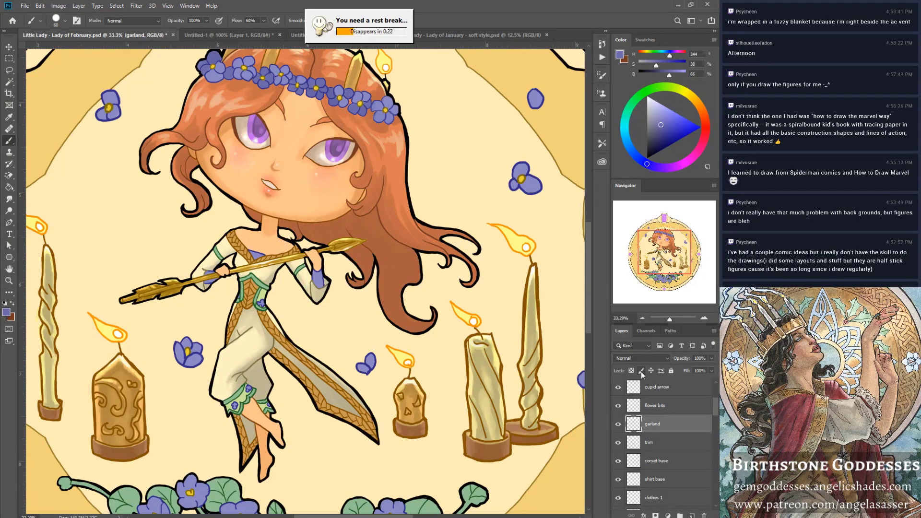
scroll(716, 414, down, 2)
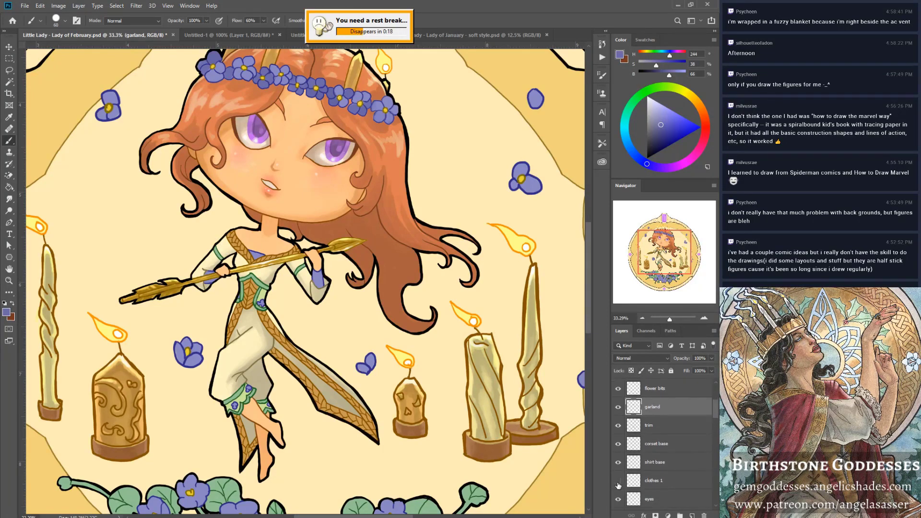
click(619, 482)
click(619, 482)
click(668, 427)
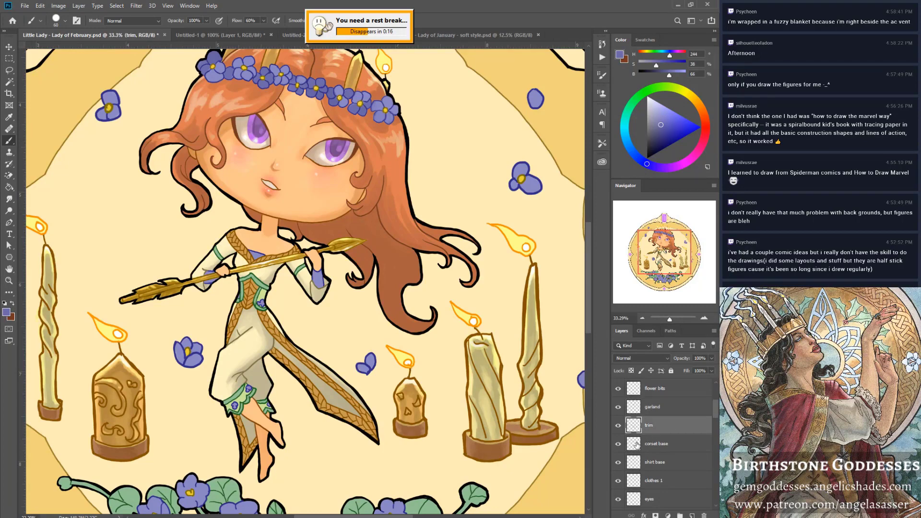
Sample the gold of the dress trim, darken it to 71% saturation and 60% brightness, and load the trim layer's pixels as a selection.
ctrl+click(632, 449)
key(alt)
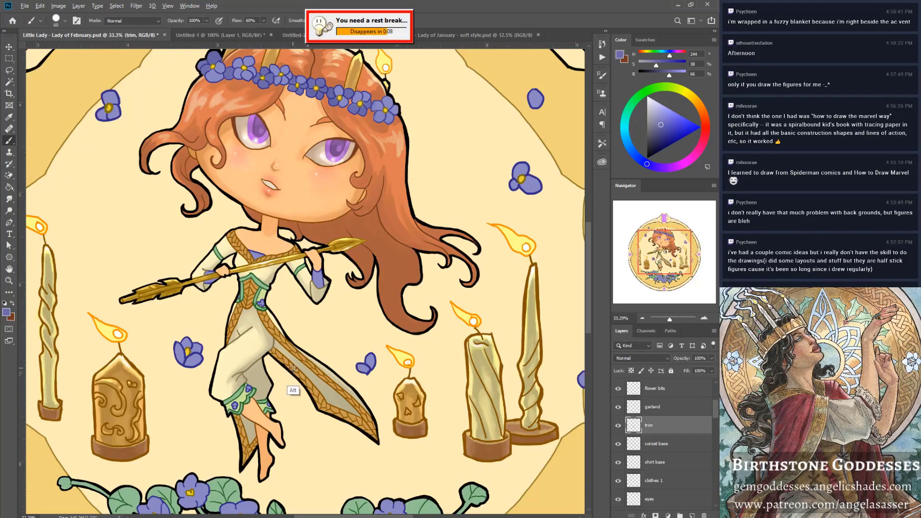
alt+click(296, 373)
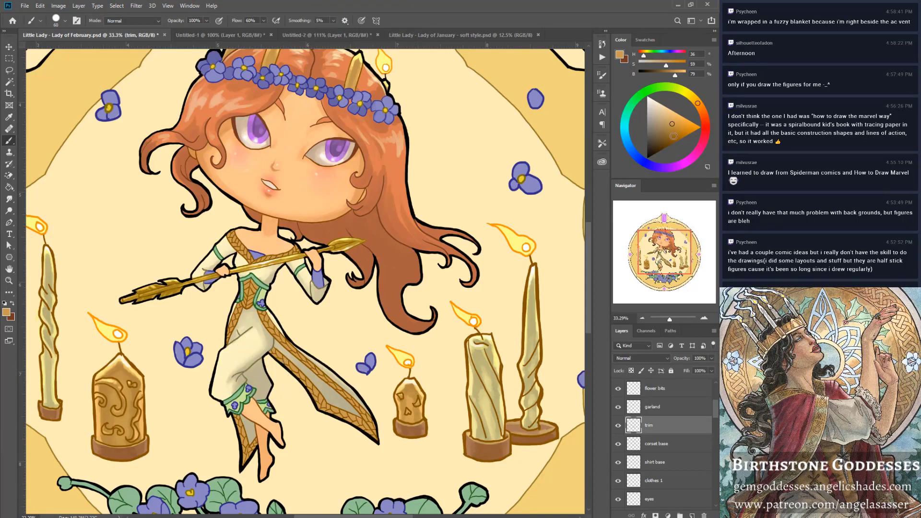
drag(672, 125, 670, 134)
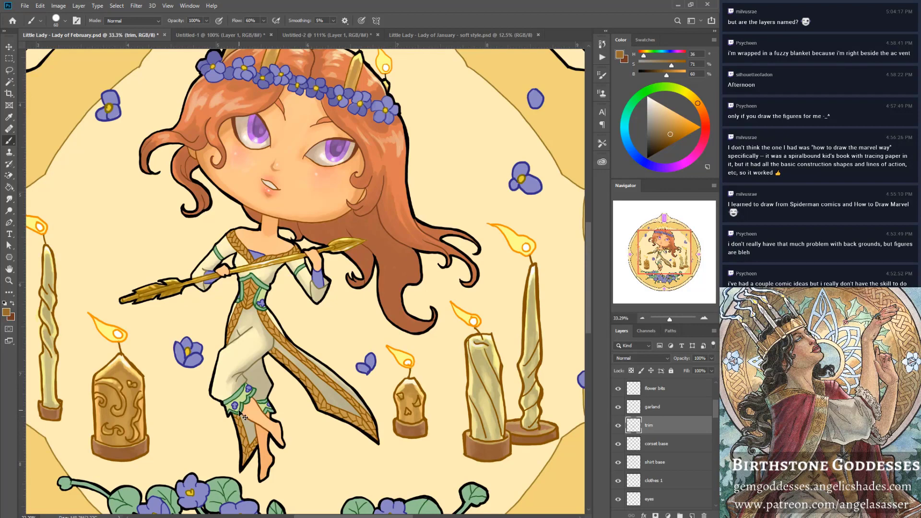
ctrl+click(634, 426)
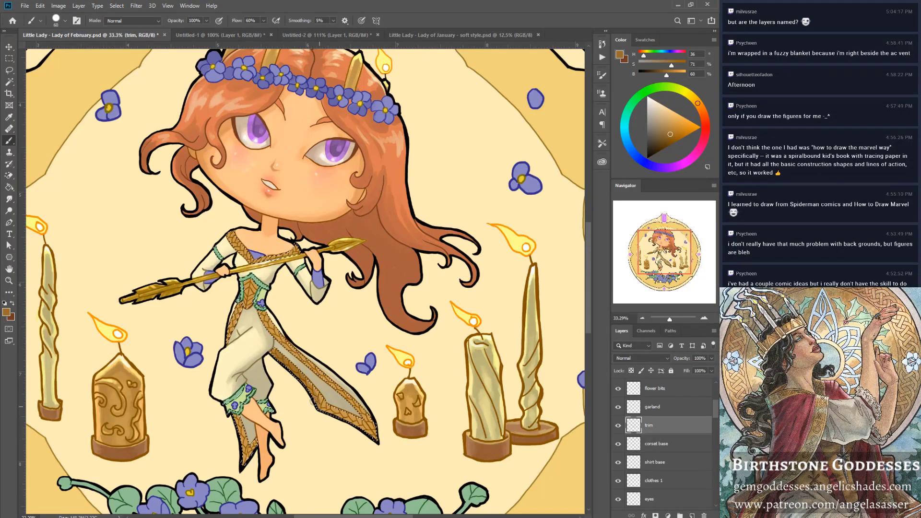
Shade the braided gold trim along the skirt panels with the darker gold, clear the selection and shrink the brush to 9 px.
drag(325, 405, 374, 441)
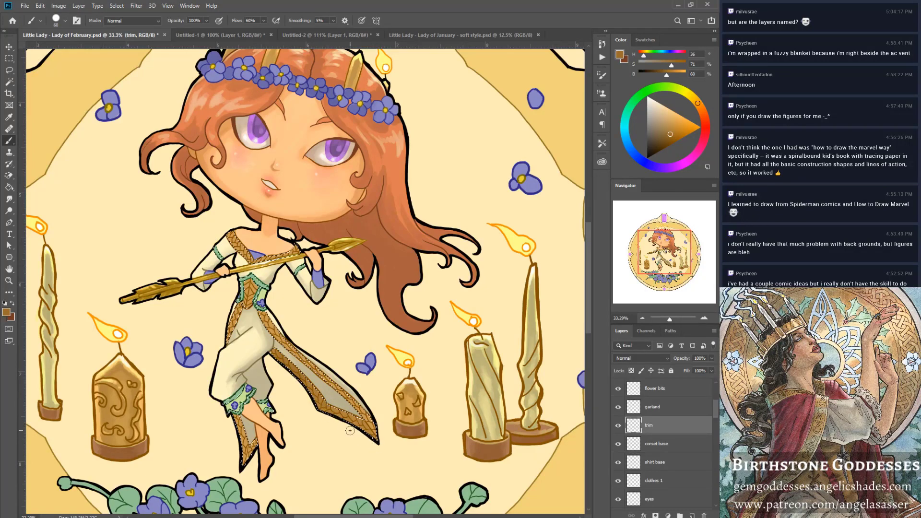
drag(250, 296, 259, 313)
mouse_move(237, 417)
mouse_down()
mouse_move(242, 451)
mouse_move(270, 414)
mouse_up()
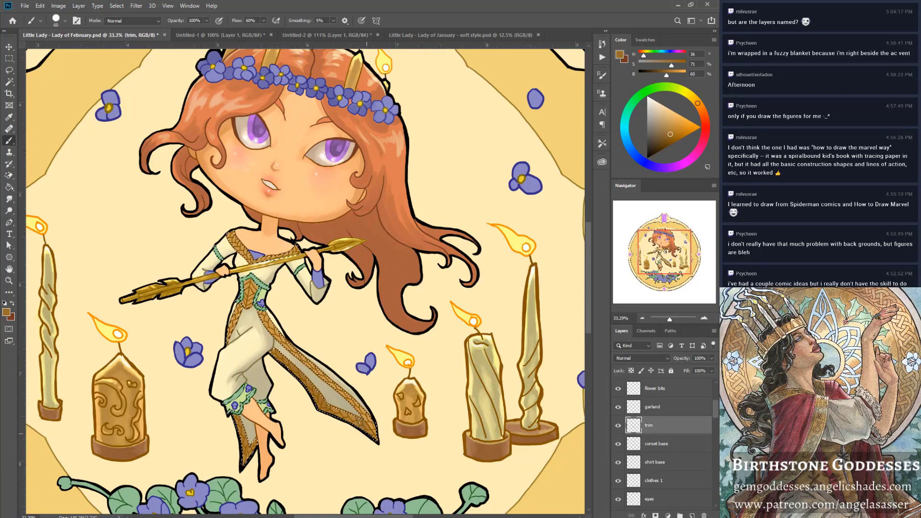
key(bracketleft)
key(bracketleft)
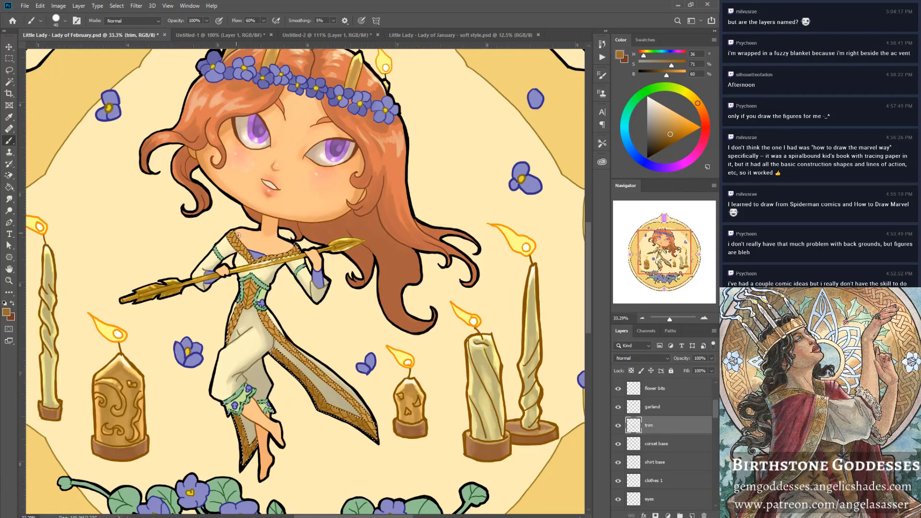
key(ctrl+d)
key(ctrl+shift+d)
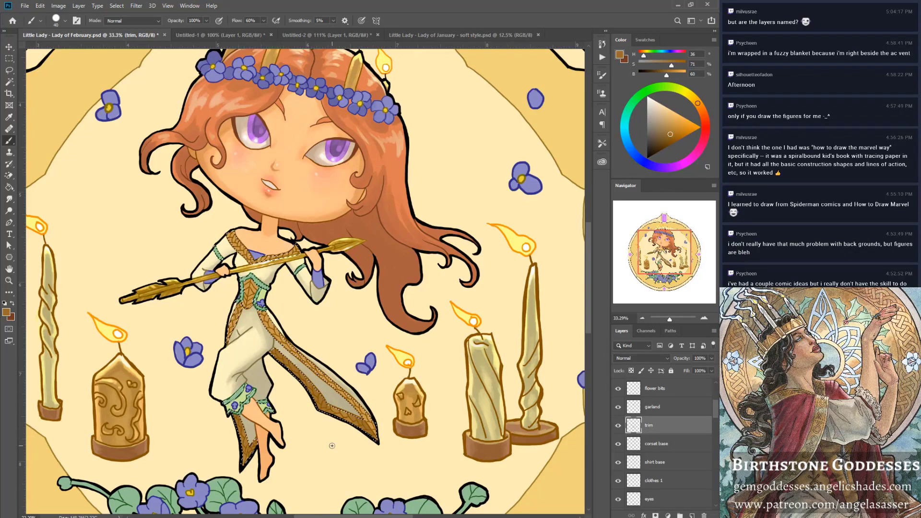
key(ctrl+d)
key(bracketleft)
key(bracketleft)
key(bracketleft)
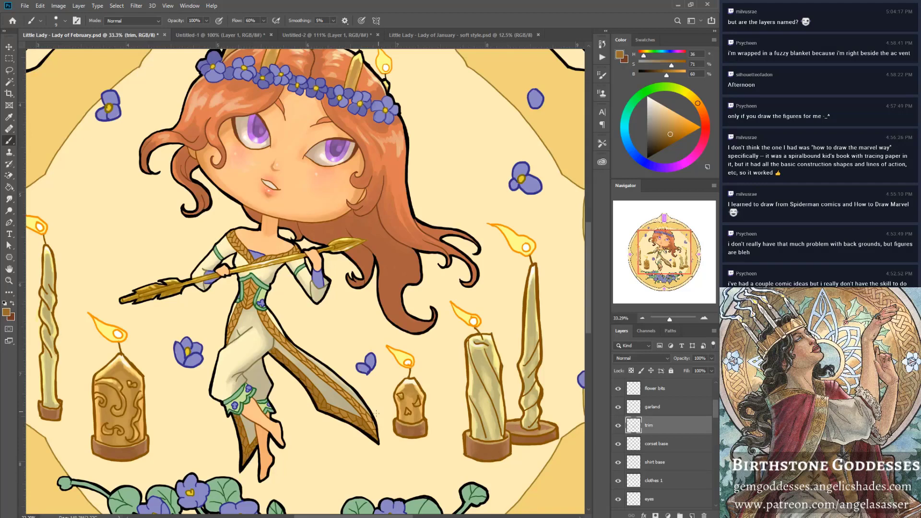
Identify Layer 16 by hiding and reshowing it, and rename it "blush".
drag(716, 413, 721, 442)
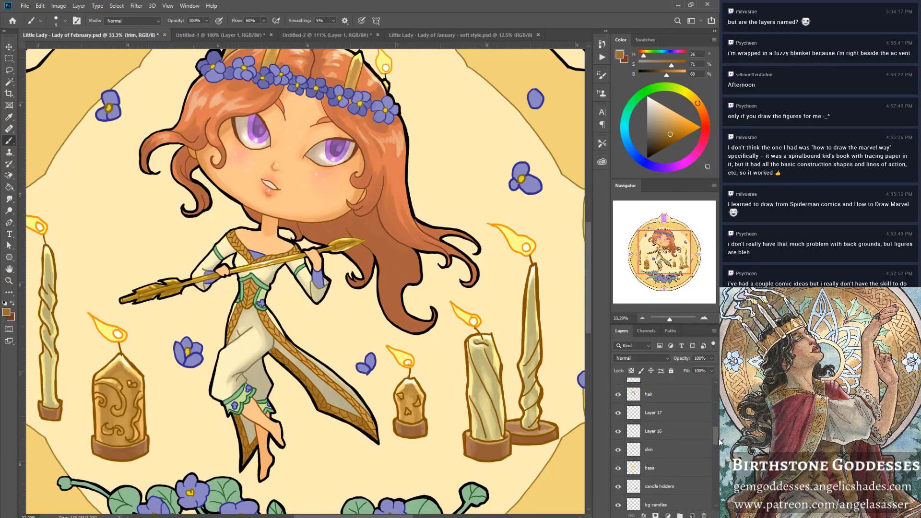
click(619, 436)
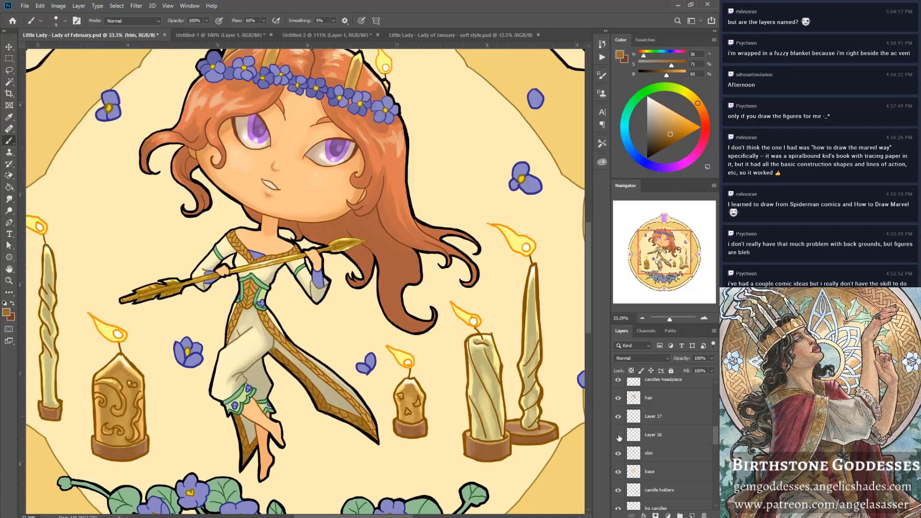
click(619, 436)
double_click(649, 435)
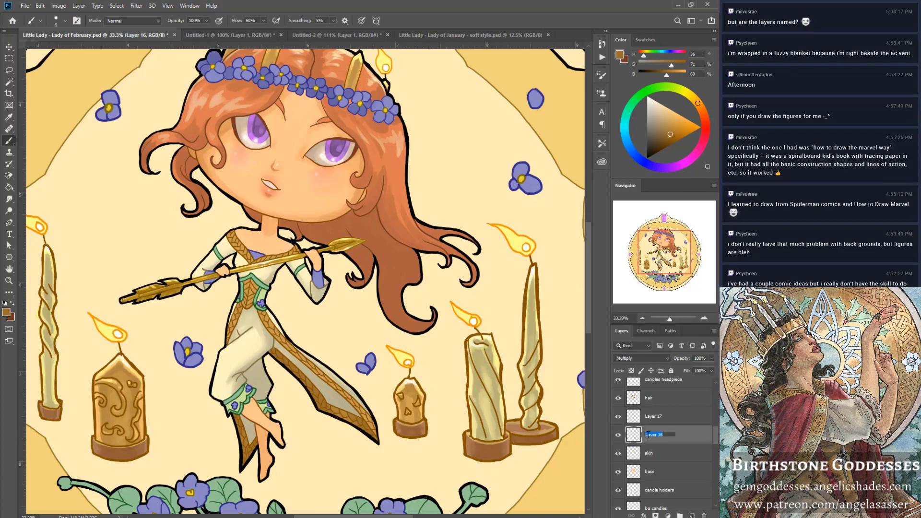
text(blush)
key(Return)
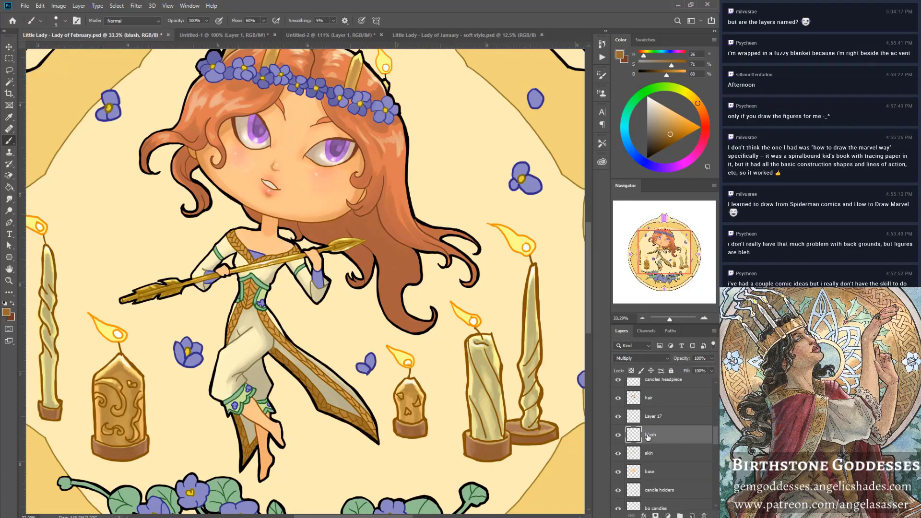
Check Layer 17 and rename it "highlight dimples".
click(619, 417)
double_click(649, 416)
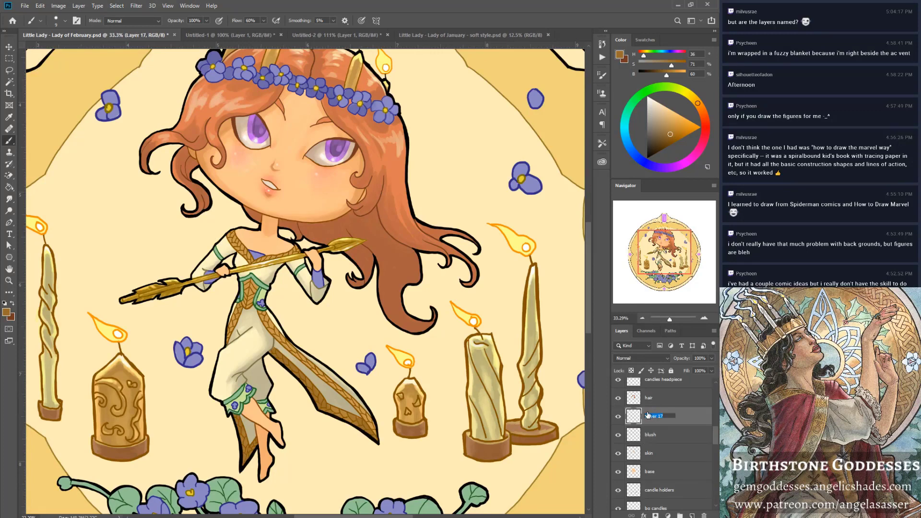
key(BackSpace)
text(highlight dimples)
key(Return)
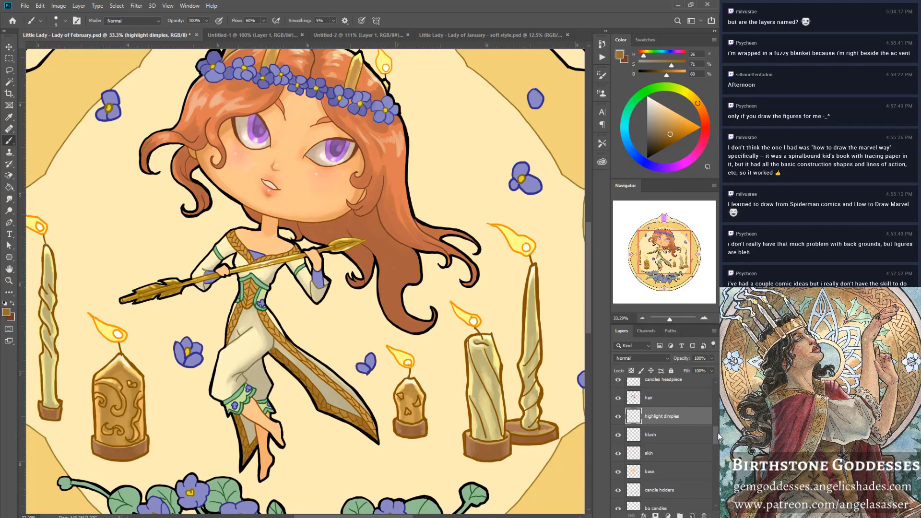
Identify Layer 15 by hiding and reshowing it, and rename it "medallion trim".
drag(718, 434, 710, 450)
click(618, 439)
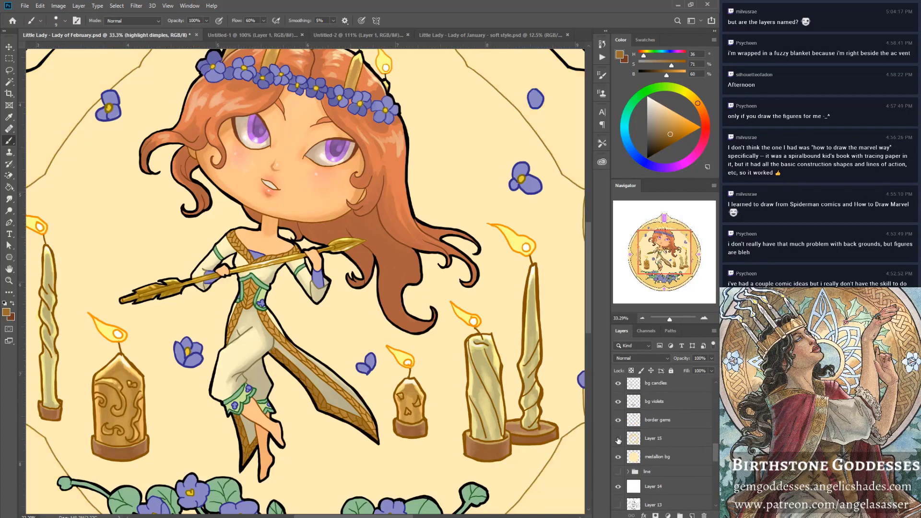
click(618, 439)
double_click(655, 438)
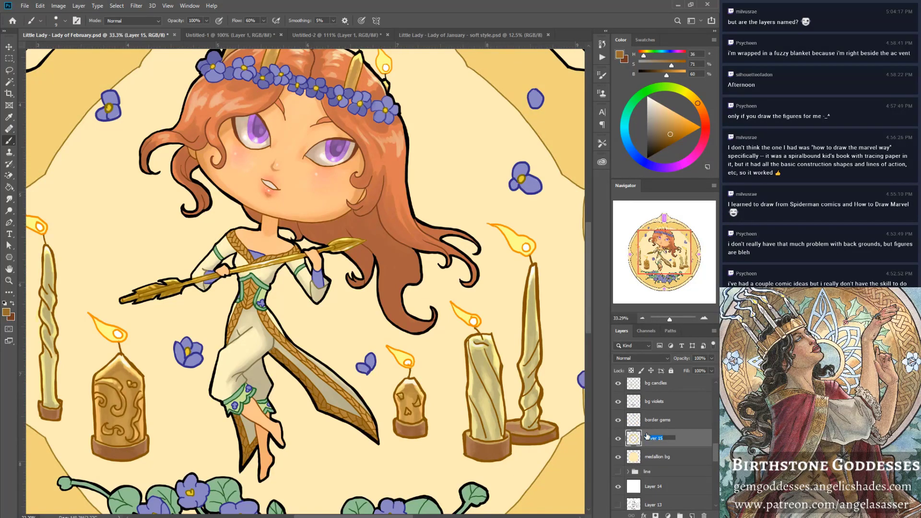
text(medallion trim)
key(Return)
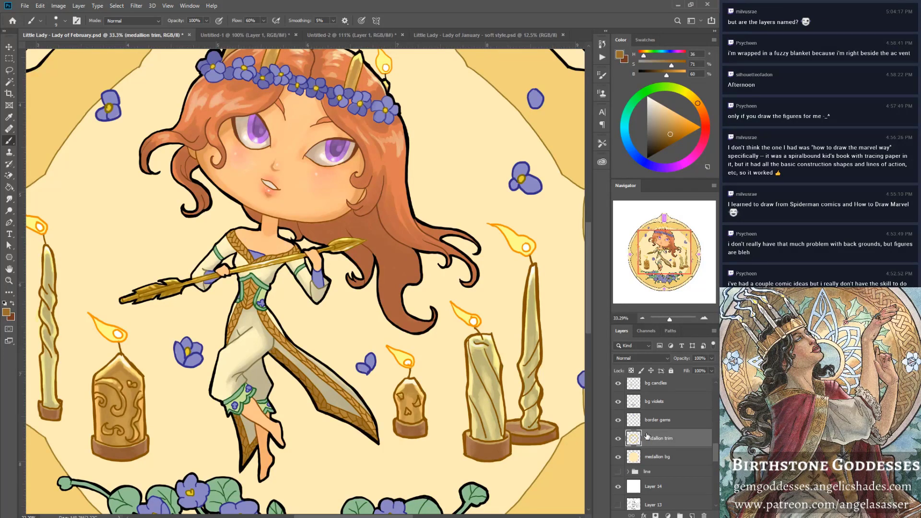
Make the trim layer active again and paint darker gold along the upper edge of the skirt's lower braided band.
drag(716, 452, 719, 408)
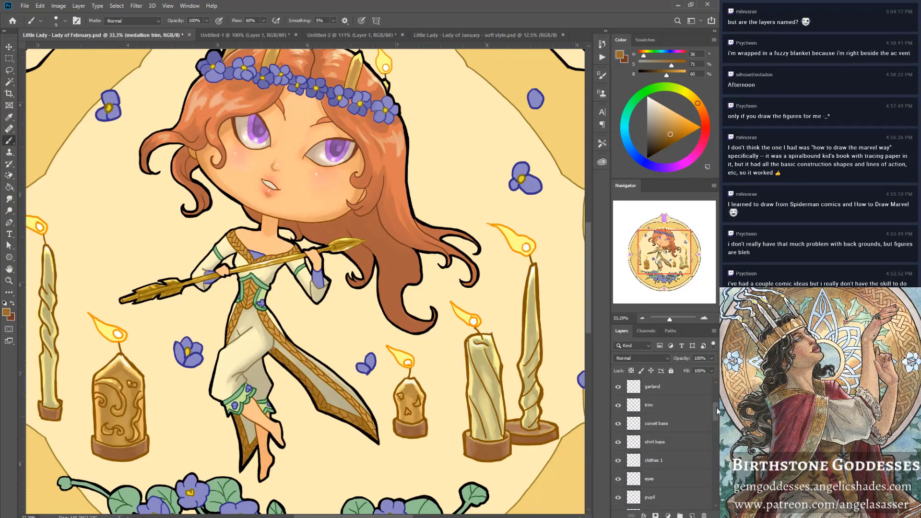
click(678, 399)
drag(670, 319, 676, 319)
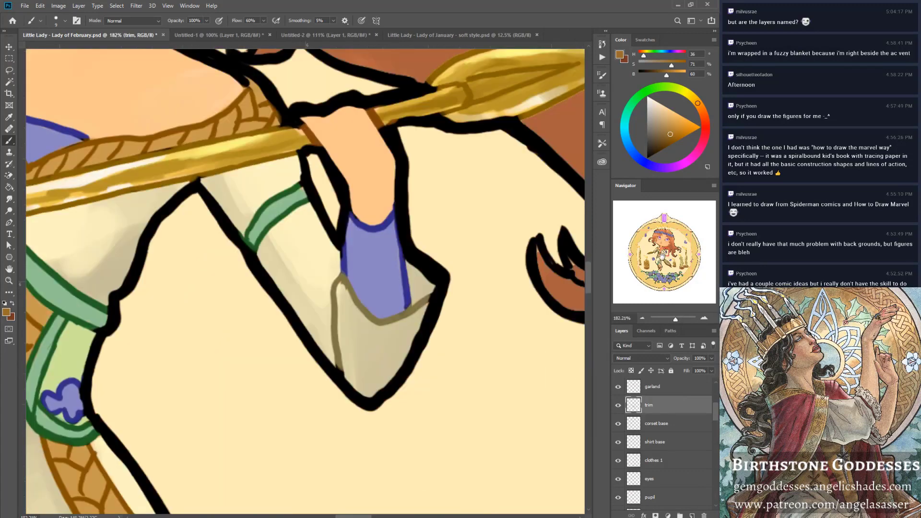
click(656, 262)
drag(656, 261, 665, 259)
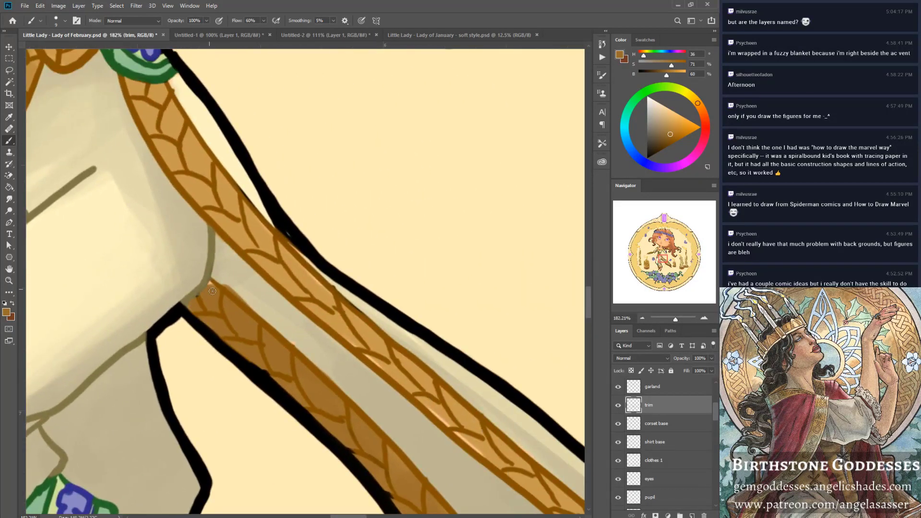
drag(223, 284, 288, 333)
drag(661, 257, 664, 262)
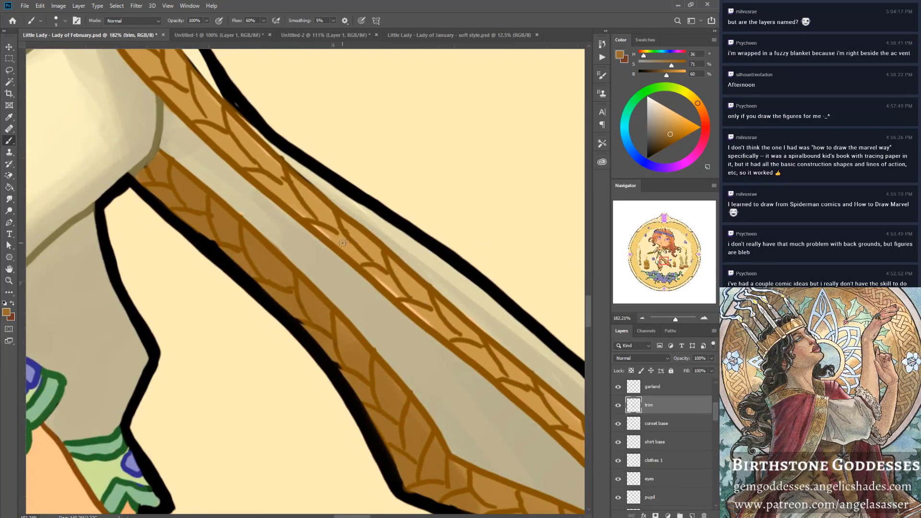
Cover the pale gaps along the skirt's upper braided band with its sampled gold, then resample the darker gold, keeping the layer's Normal blend mode.
alt+click(347, 266)
drag(374, 277, 427, 321)
alt+click(385, 410)
click(670, 360)
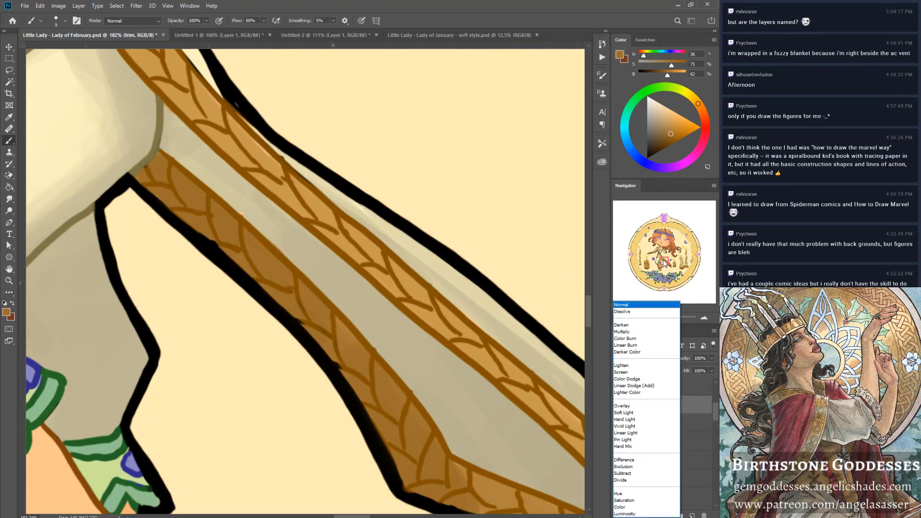
click(670, 307)
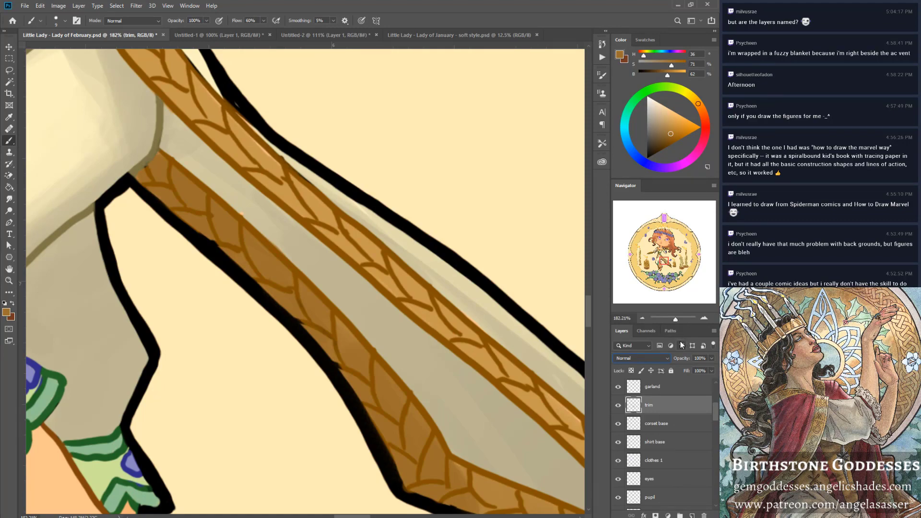
drag(677, 320, 673, 319)
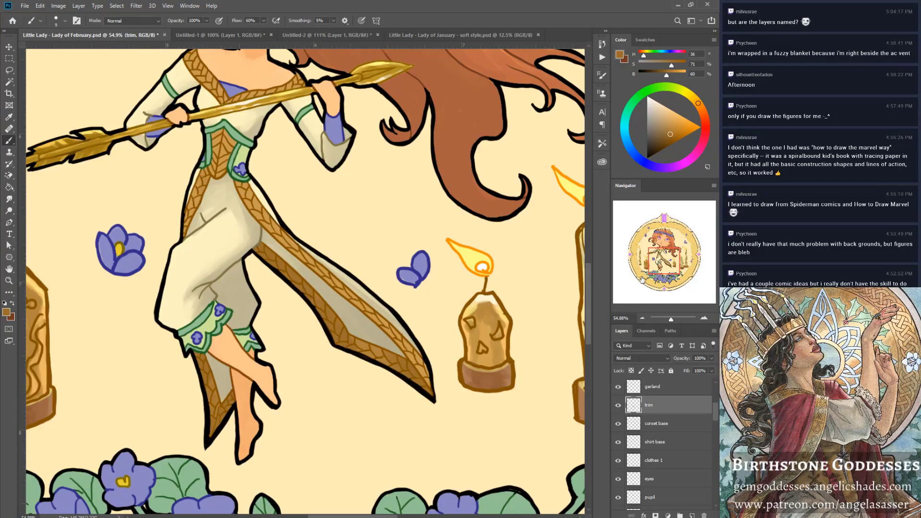
Try a legacy Brightness/Contrast adjustment on the trim layer with brightness 7 and contrast 18, comparing the preview.
click(58, 6)
mouse_move(96, 29)
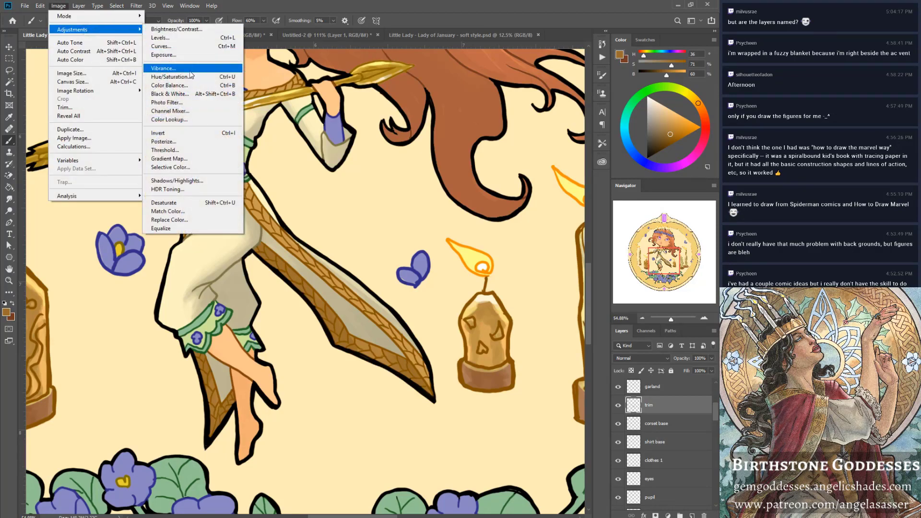
click(194, 30)
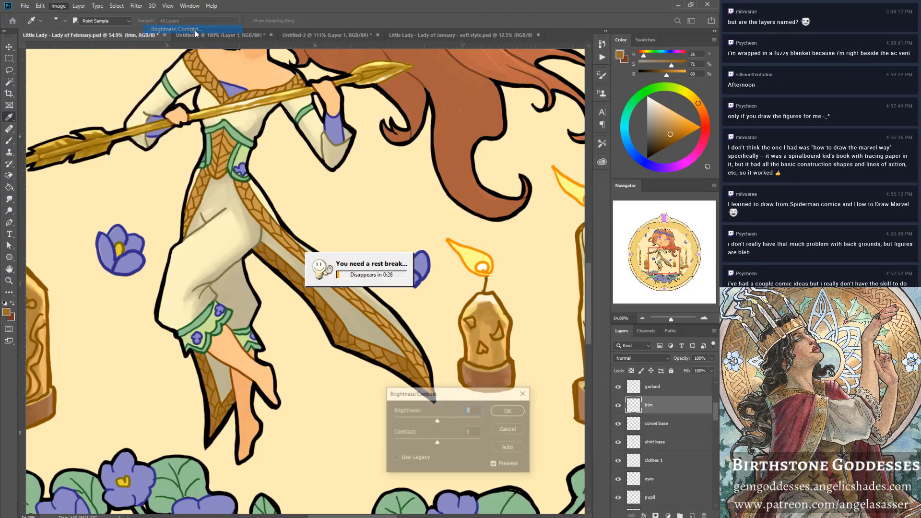
click(419, 459)
mouse_move(444, 442)
mouse_down()
mouse_move(428, 422)
mouse_move(442, 422)
mouse_move(446, 445)
mouse_up()
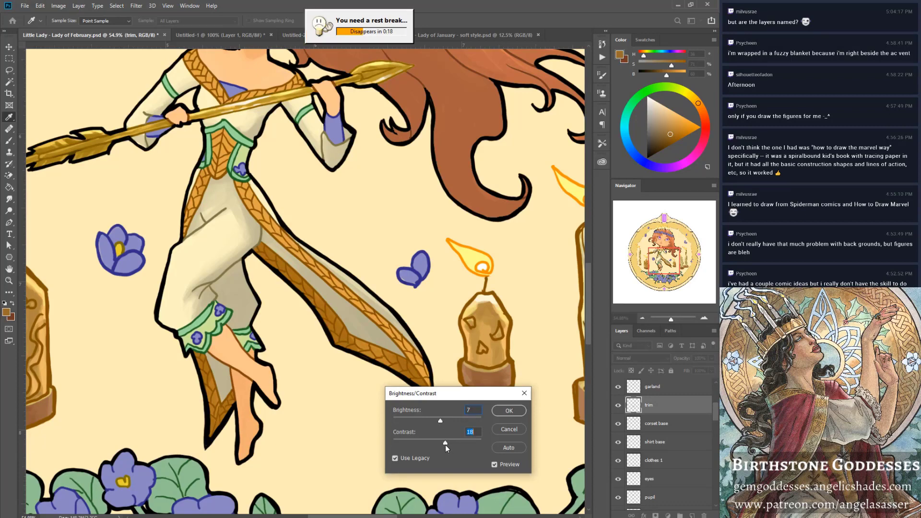
click(506, 465)
click(506, 464)
click(503, 464)
click(503, 465)
click(509, 428)
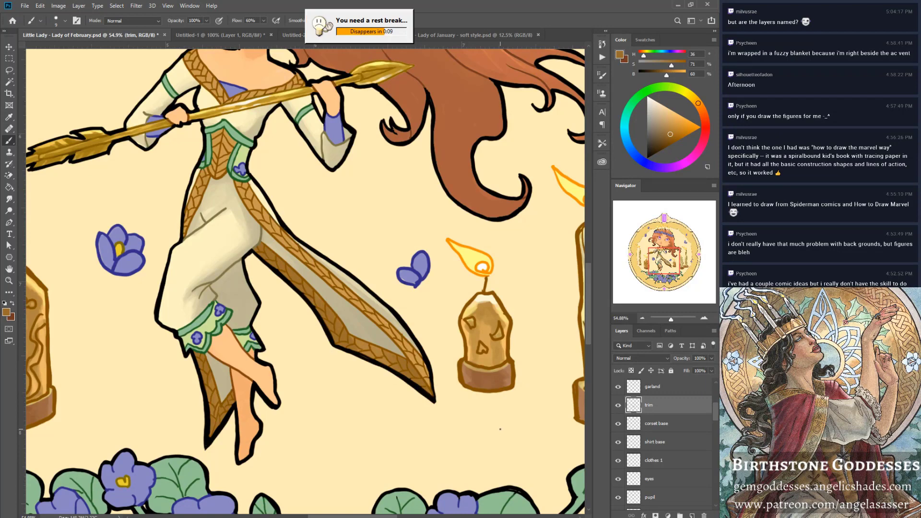
Check the trim layer's shading by hiding and reshowing it, review the figure, and save the document.
click(618, 406)
click(618, 406)
click(653, 276)
drag(652, 275, 665, 246)
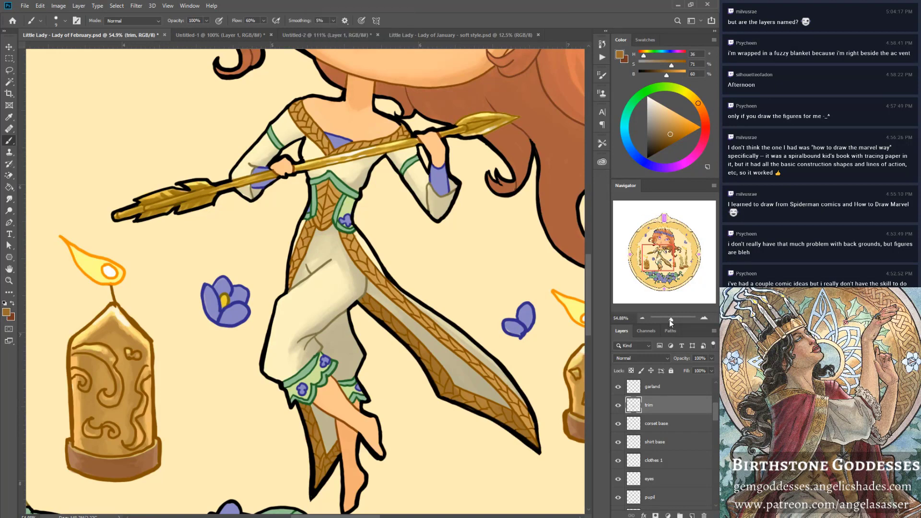
drag(671, 320, 669, 321)
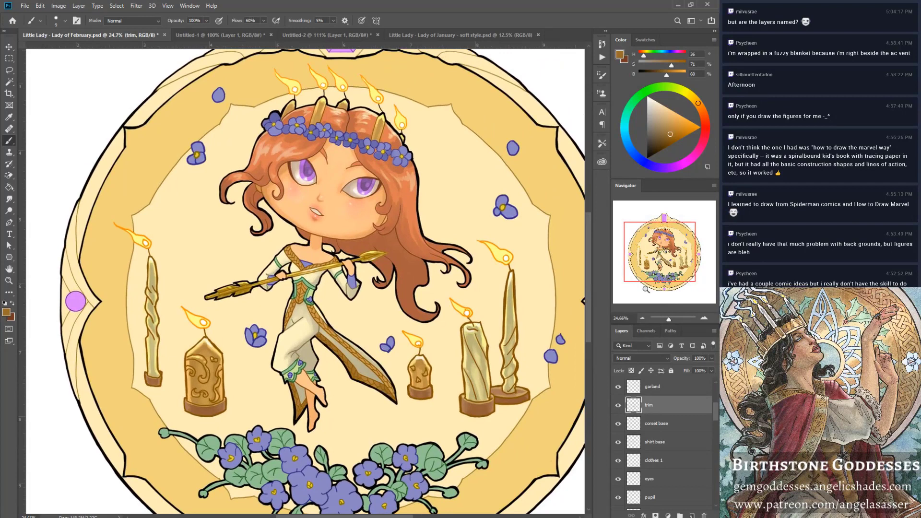
key(ctrl+s)
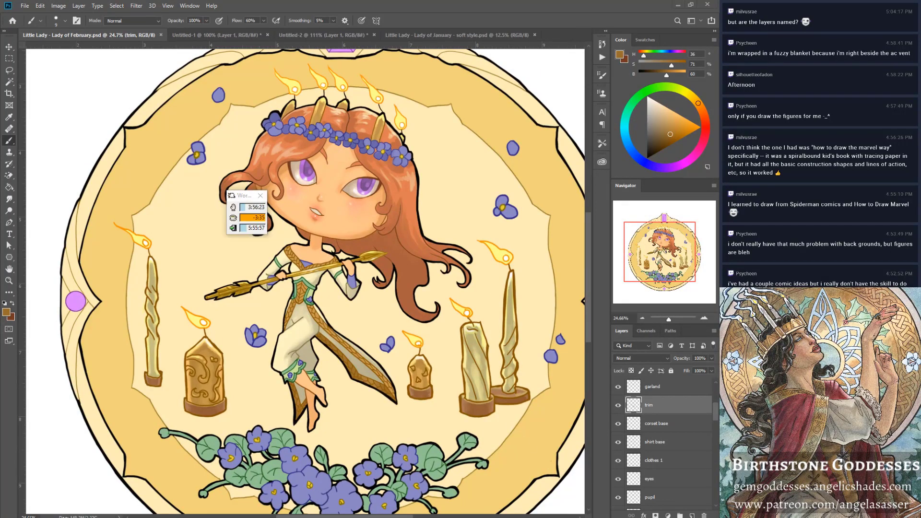
Start the rest break from the break timer, skip it, and close the timer window.
click(233, 219)
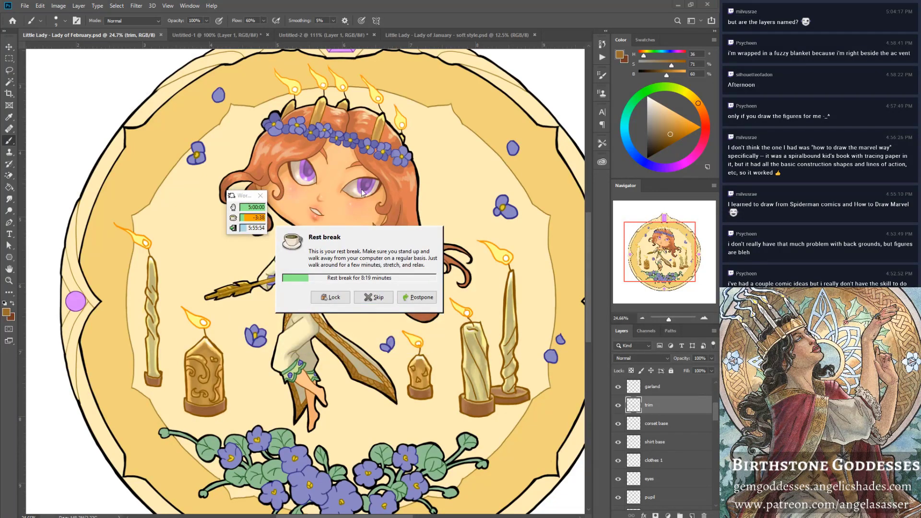
click(373, 297)
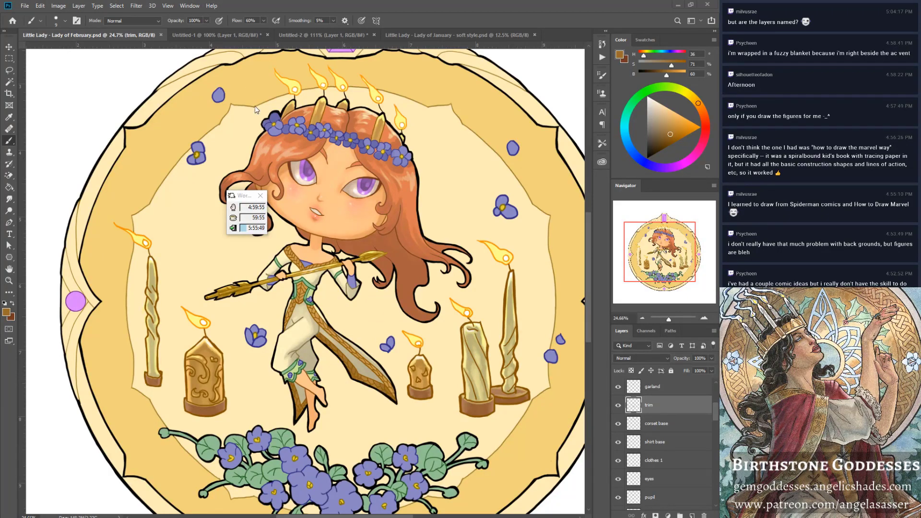
click(260, 197)
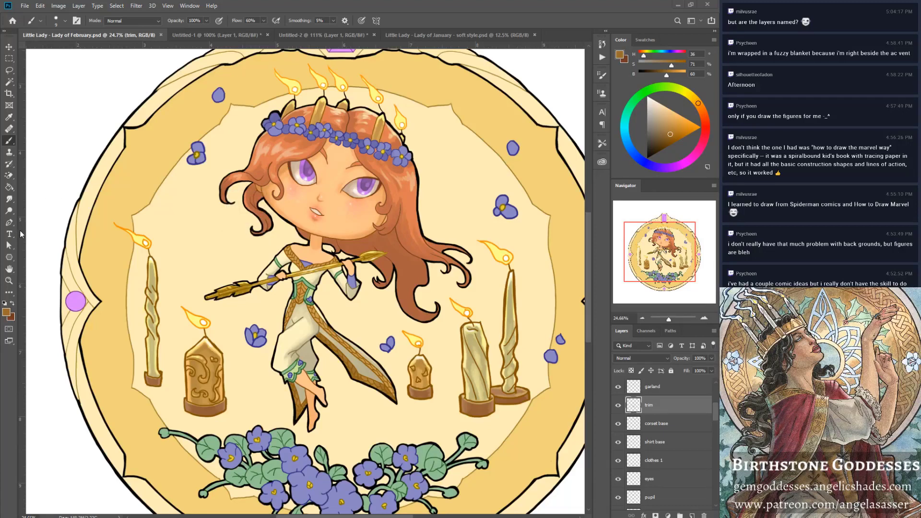
Examine the medallion figure, select the shirt base layer, and hide and reshow it to check which areas it covers.
click(8, 280)
scroll(407, 284, up, 3)
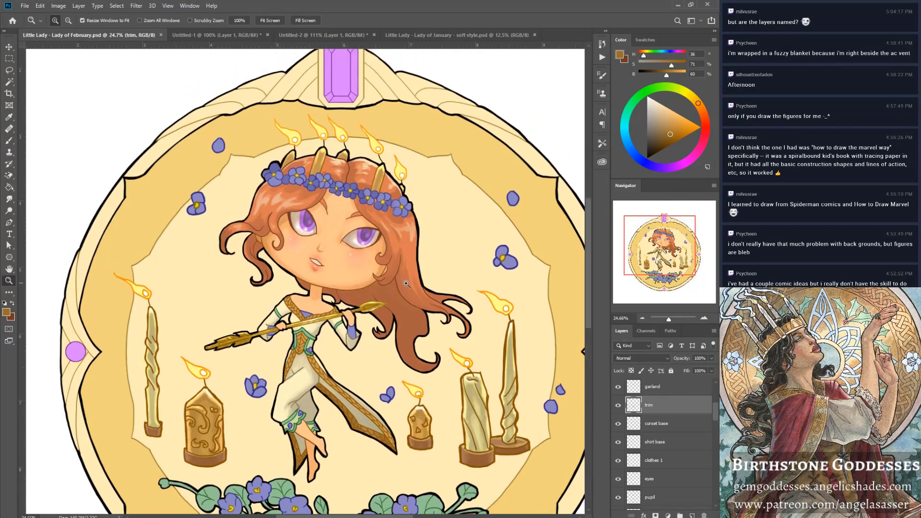
drag(672, 323, 671, 324)
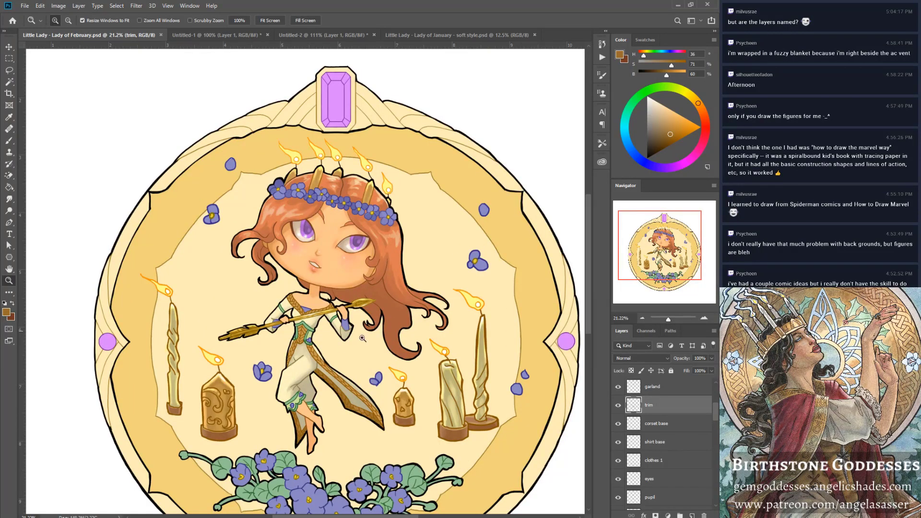
click(297, 382)
click(296, 382)
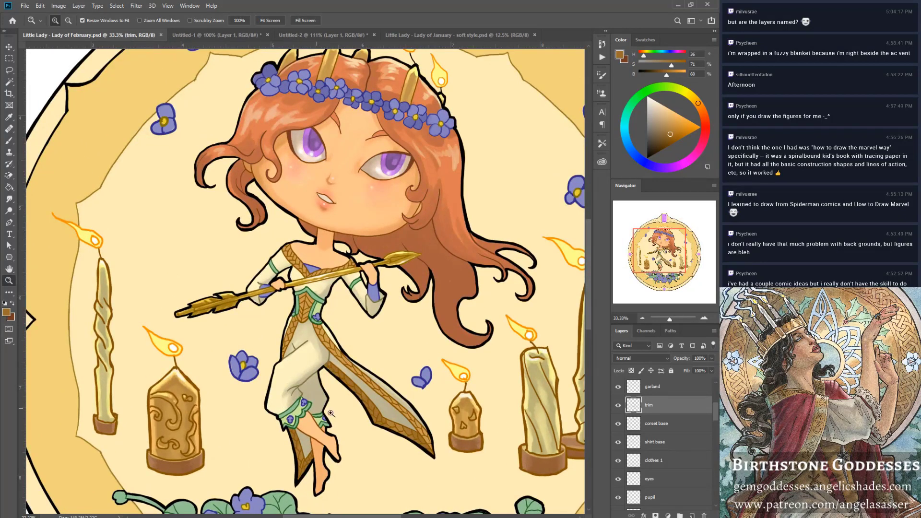
scroll(655, 431, up, 1)
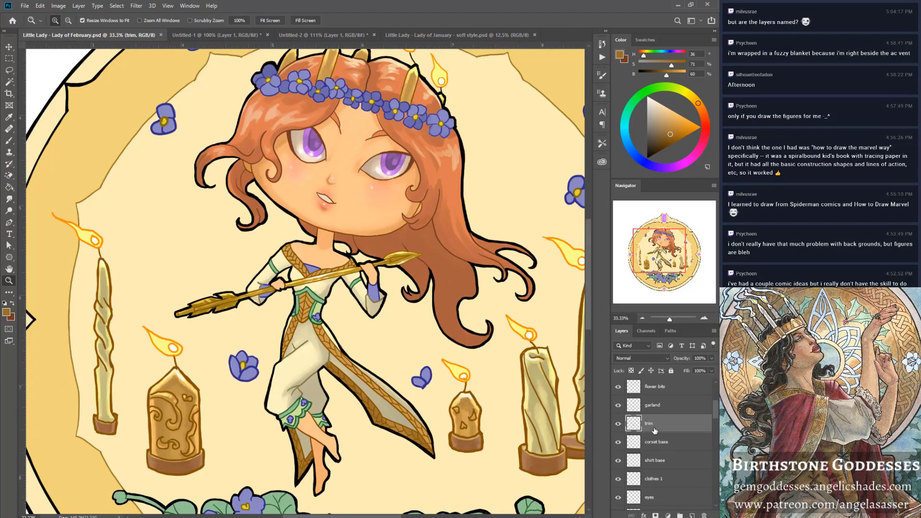
scroll(655, 432, down, 1)
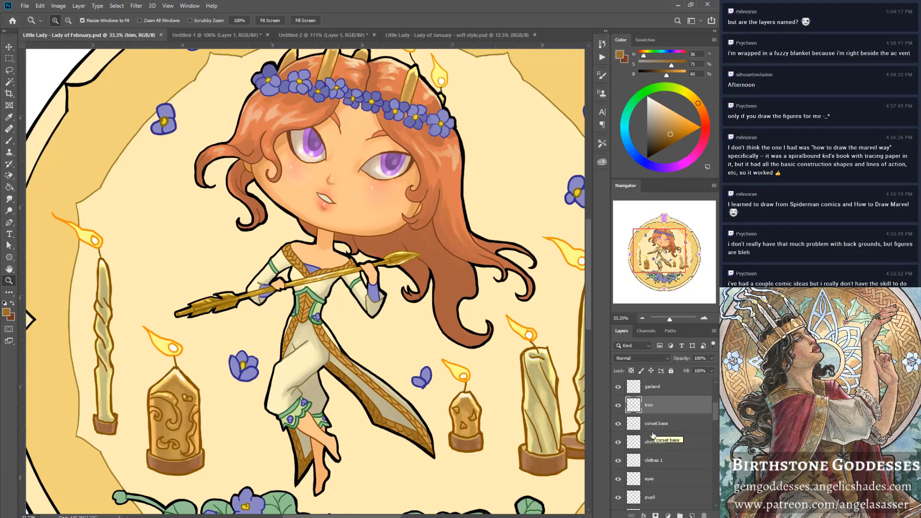
click(637, 444)
click(622, 446)
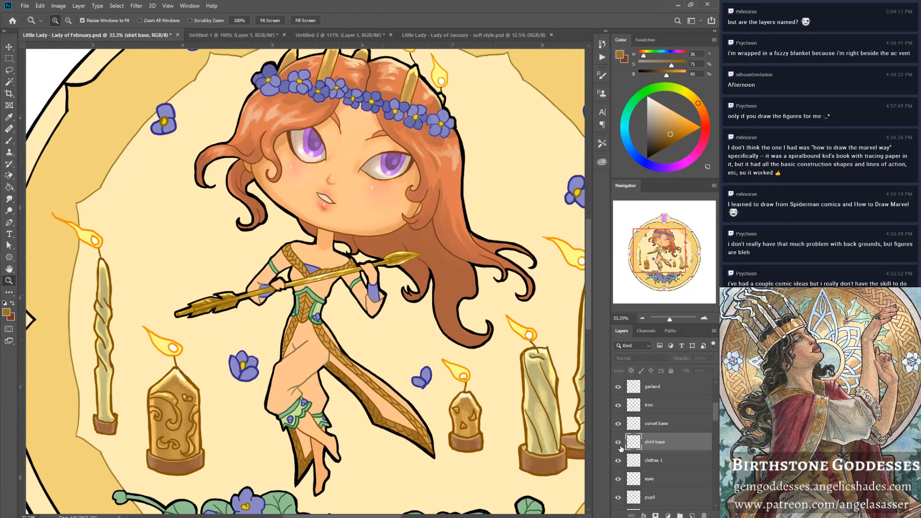
click(623, 446)
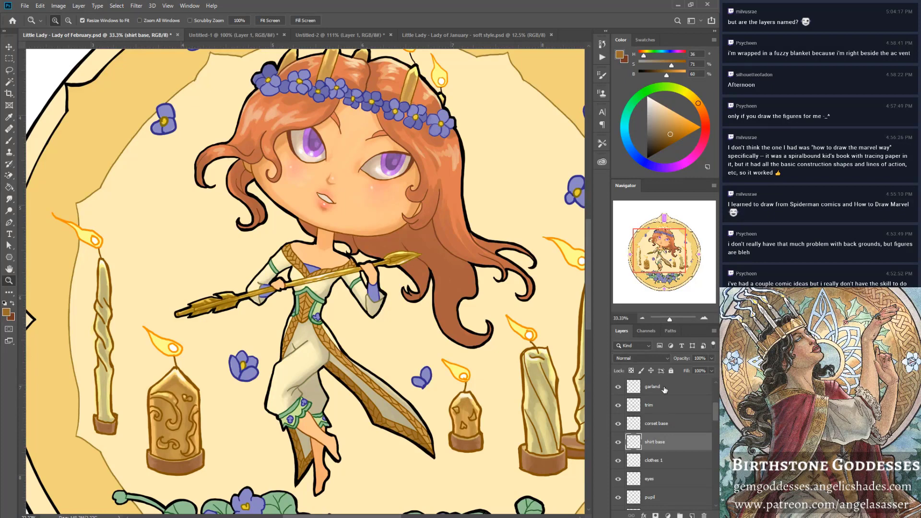
Cut the green areas out of the trim layer, paste them in place on a new layer, and name it green trim.
click(9, 81)
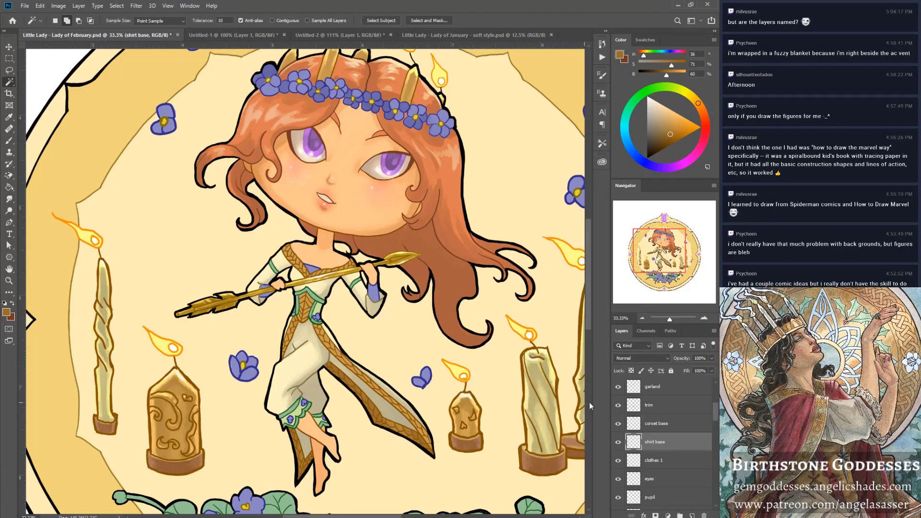
click(667, 406)
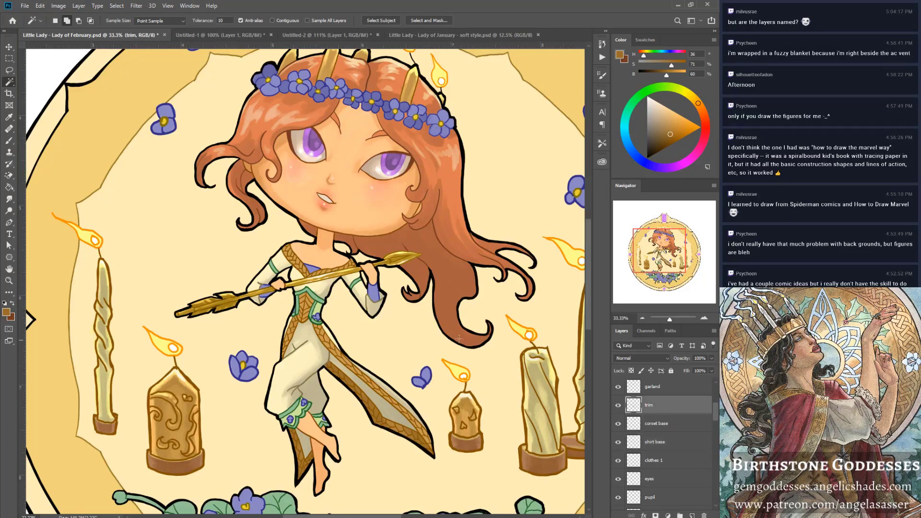
click(312, 295)
key(ctrl+d)
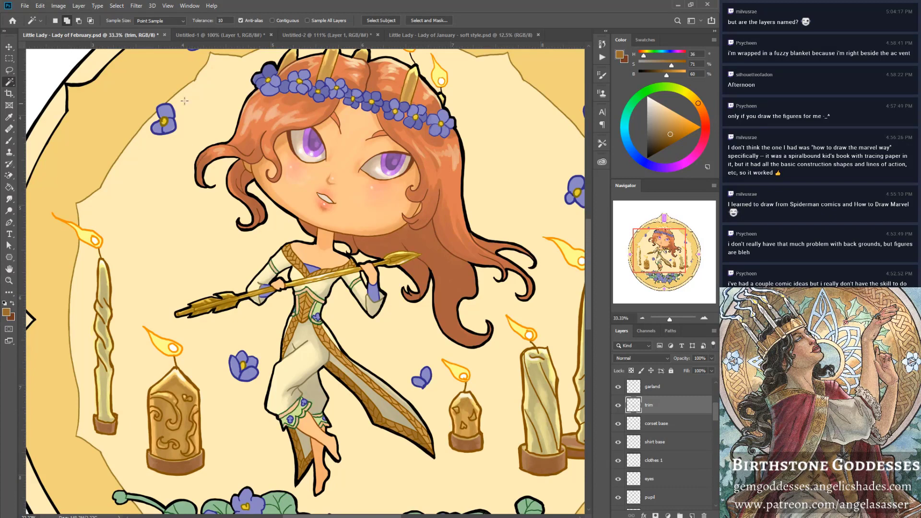
click(40, 6)
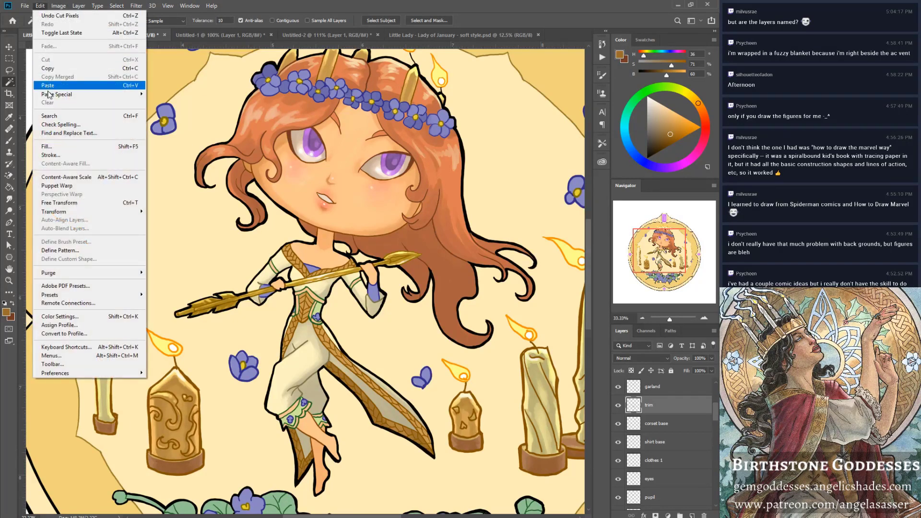
mouse_move(48, 94)
click(168, 103)
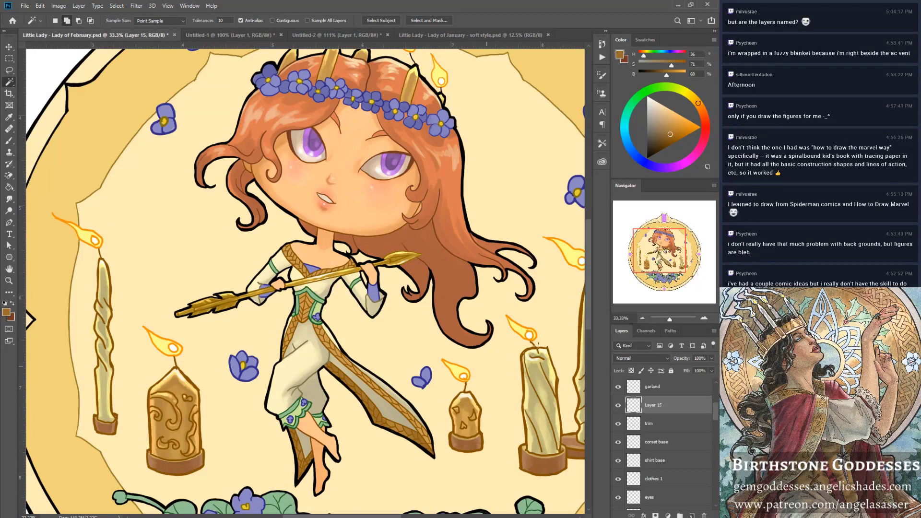
double_click(659, 406)
text(creen trim)
key(Return)
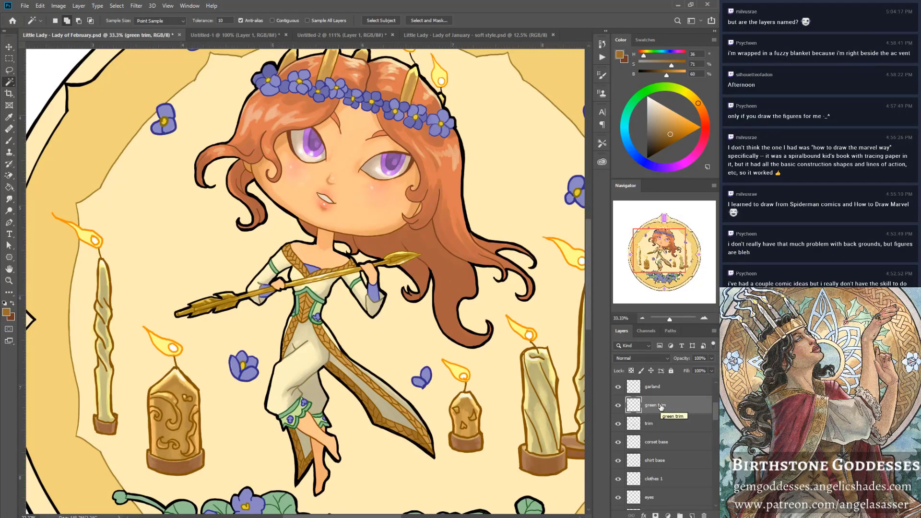
Shade the green trim on the bodice and cuffs with a darker version of its sampled green, enlarging the brush to 45.
key(b)
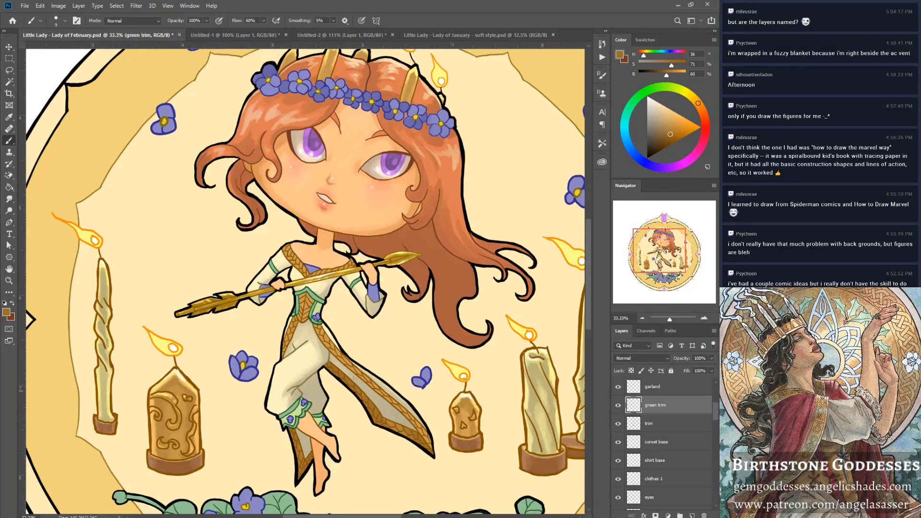
alt+click(314, 317)
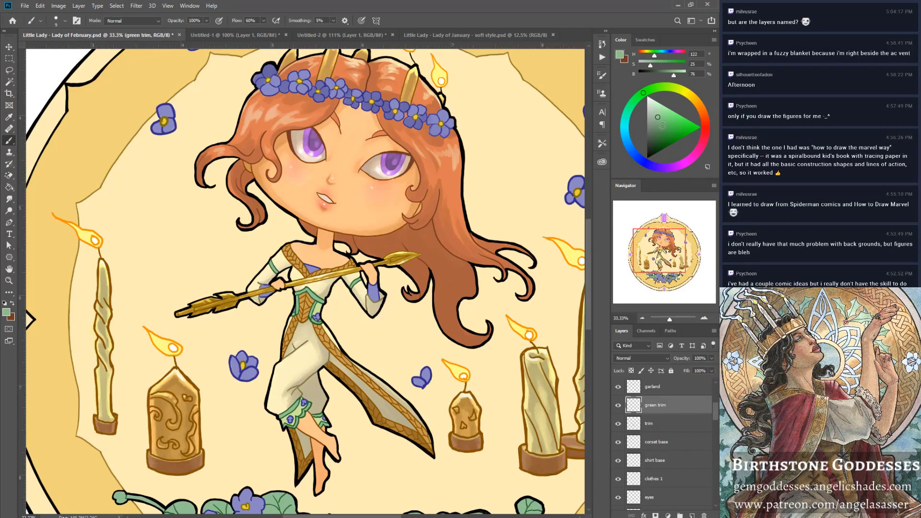
drag(657, 118, 644, 151)
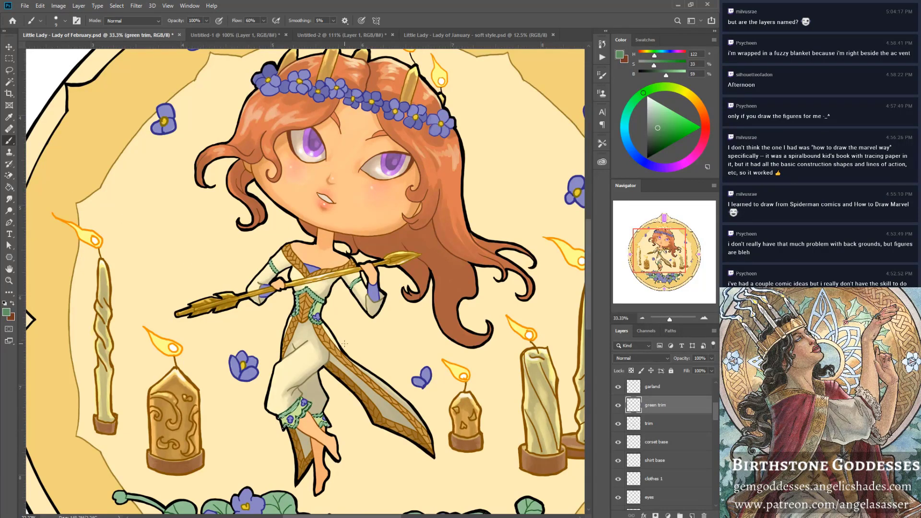
key(bracketright)
key(bracketright)
key(bracketright)
key(bracketright)
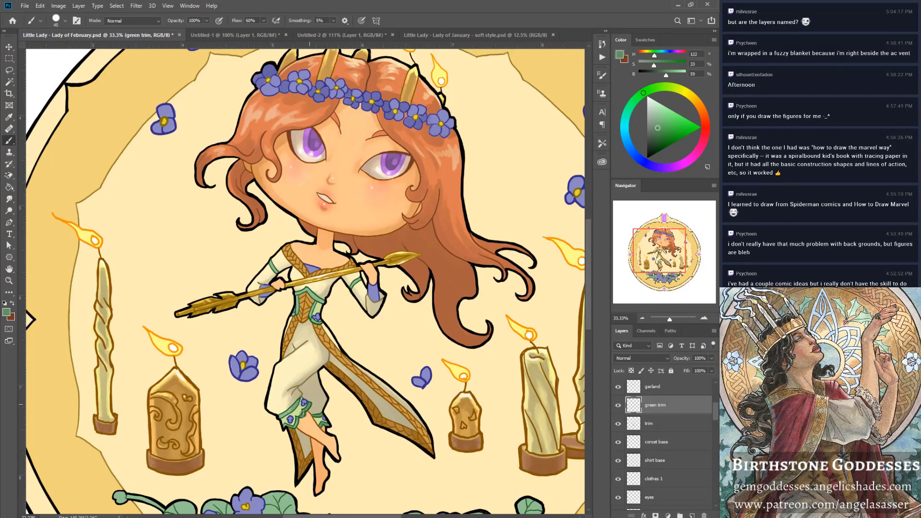
mouse_move(303, 413)
mouse_down()
mouse_move(294, 422)
mouse_move(288, 409)
mouse_move(309, 399)
mouse_move(295, 418)
mouse_move(304, 406)
mouse_up()
Select the clothes 1 layer's pixels and shade the purple sleeve linings with blue-violet sampled from the flower garland, then deselect.
click(656, 480)
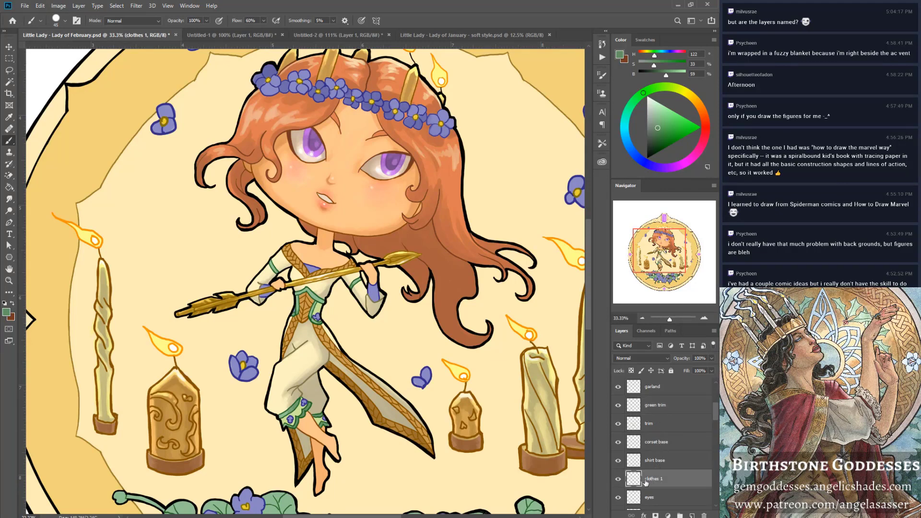
click(618, 480)
click(619, 479)
ctrl+click(635, 479)
alt+click(388, 108)
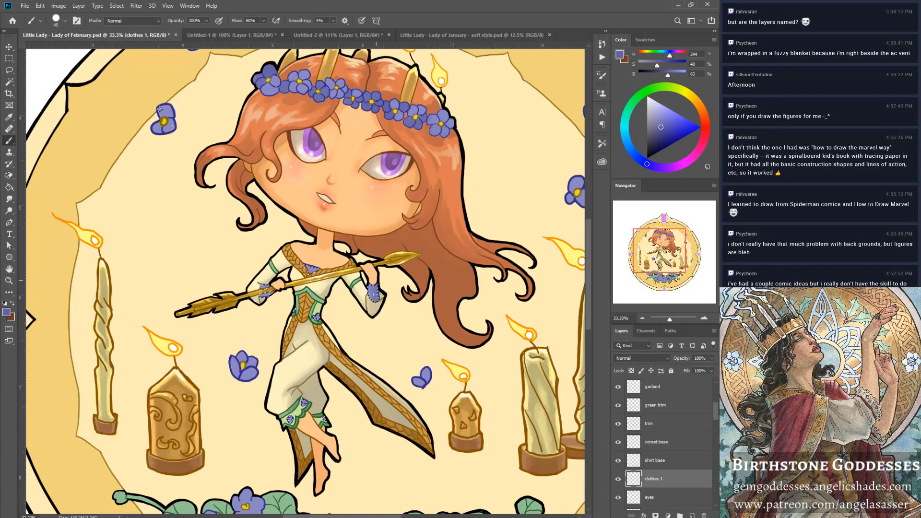
drag(373, 293, 376, 296)
key(ctrl+d)
Find the shirt base layer, check its coverage by hiding and reshowing it, and load its pixels as a selection.
click(657, 443)
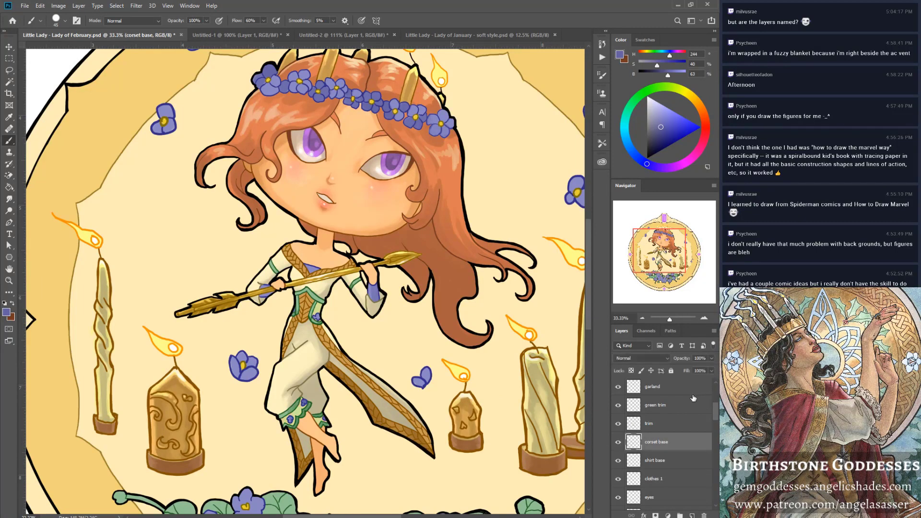
scroll(713, 406, up, 3)
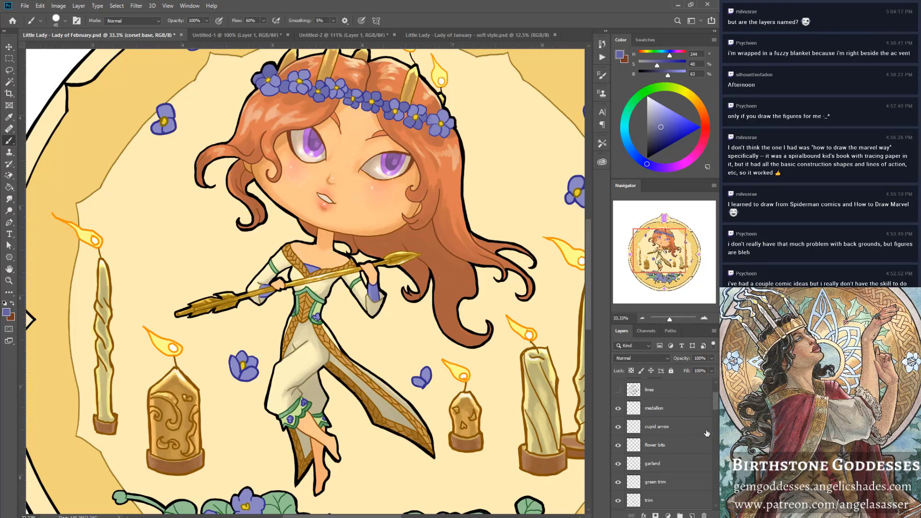
drag(716, 405, 715, 423)
click(679, 431)
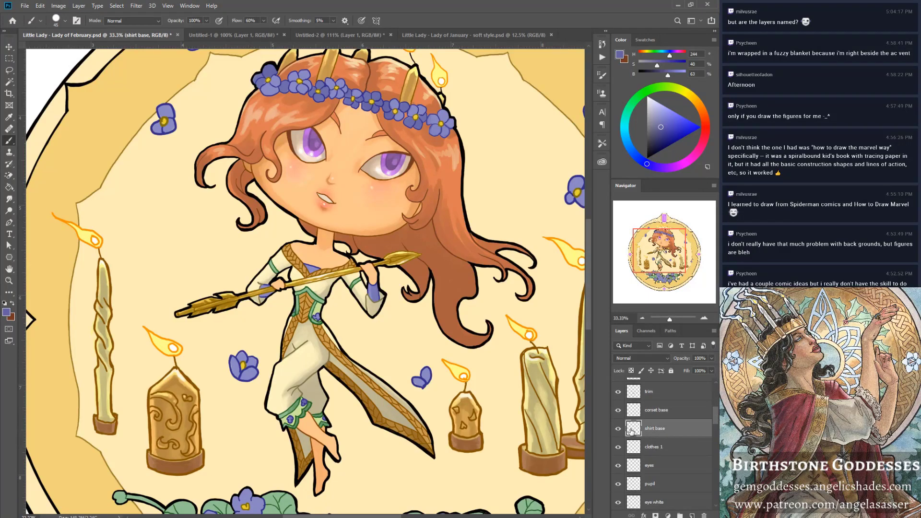
click(619, 431)
click(618, 431)
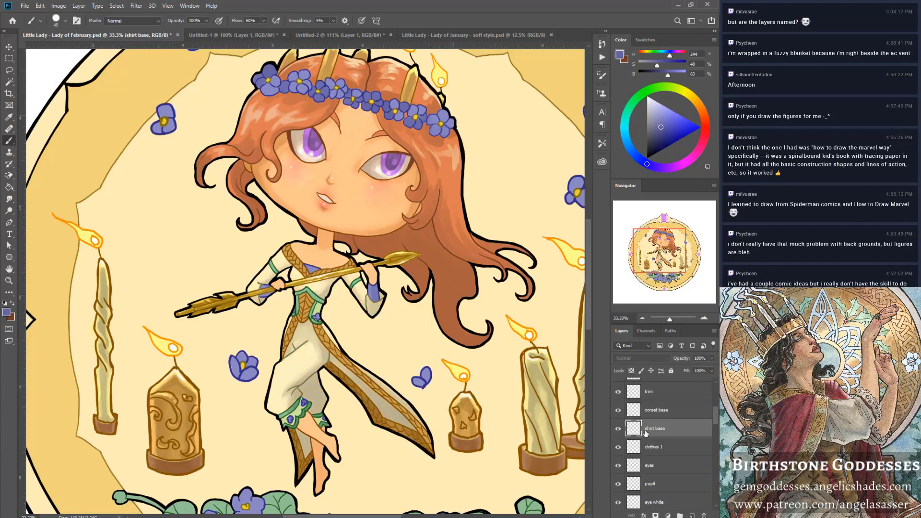
ctrl+click(635, 432)
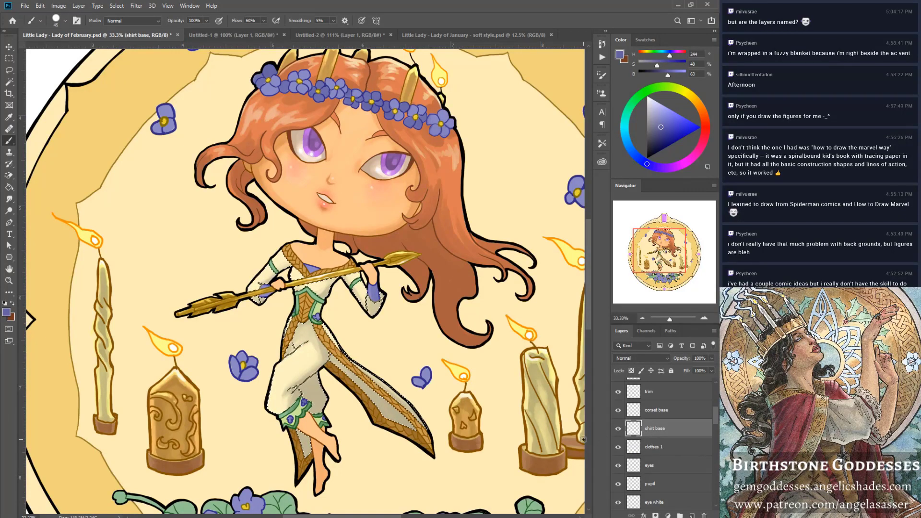
key(ctrl+d)
ctrl+click(634, 432)
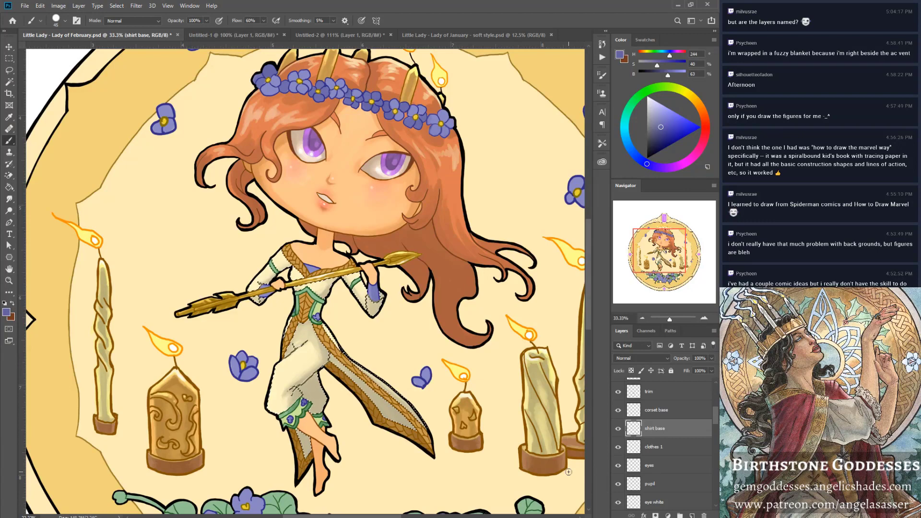
Refine the white dress's sleeve, bodice and leg folds with sampled cream and grey-beige tones, then deselect and save the document.
drag(291, 384, 303, 394)
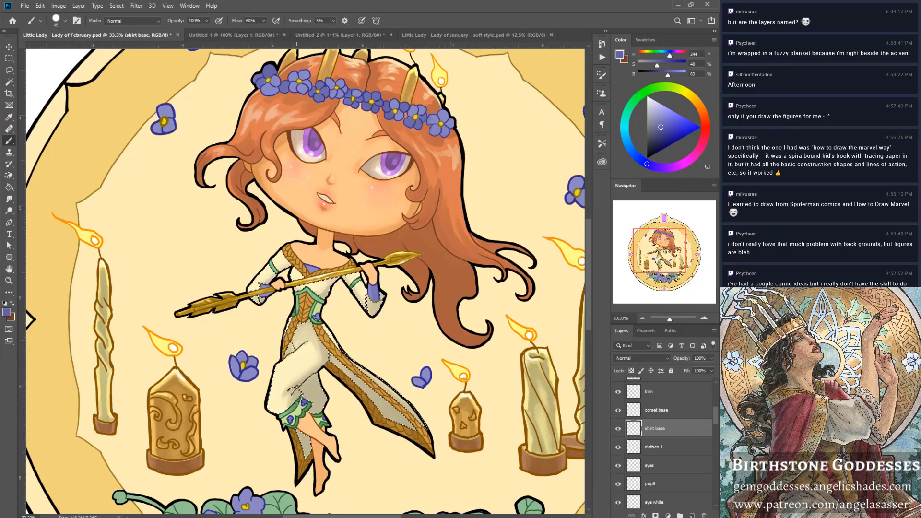
alt+click(286, 392)
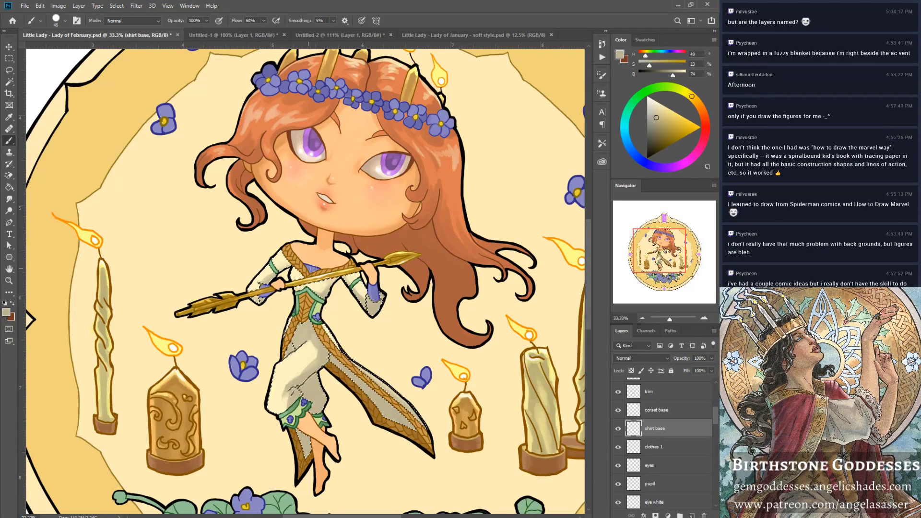
alt+click(331, 283)
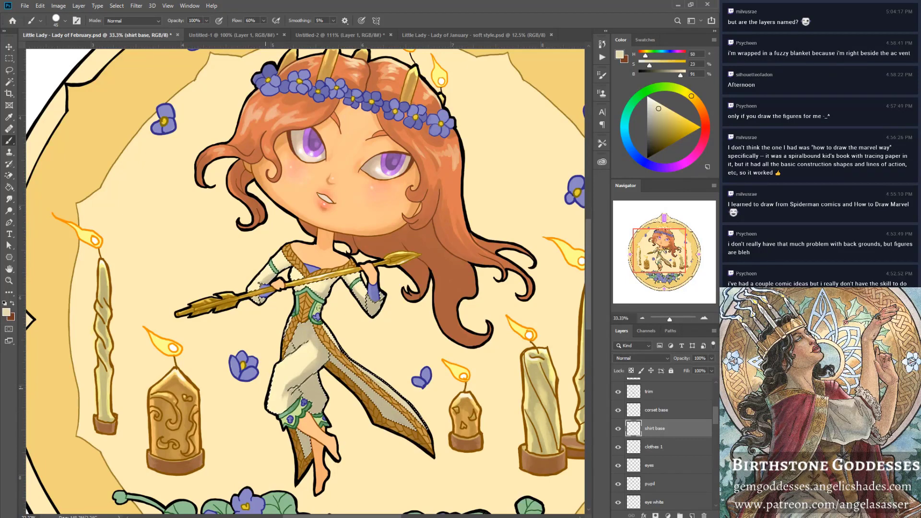
alt+click(325, 292)
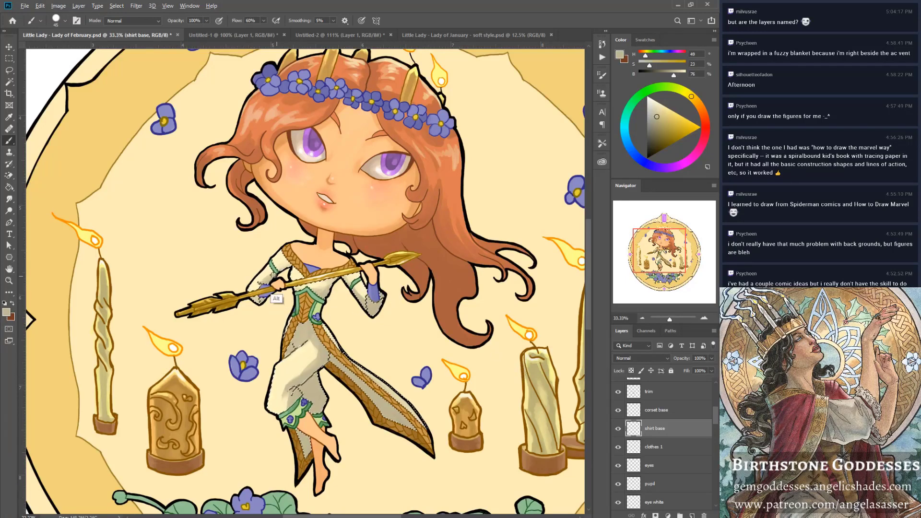
alt+click(263, 277)
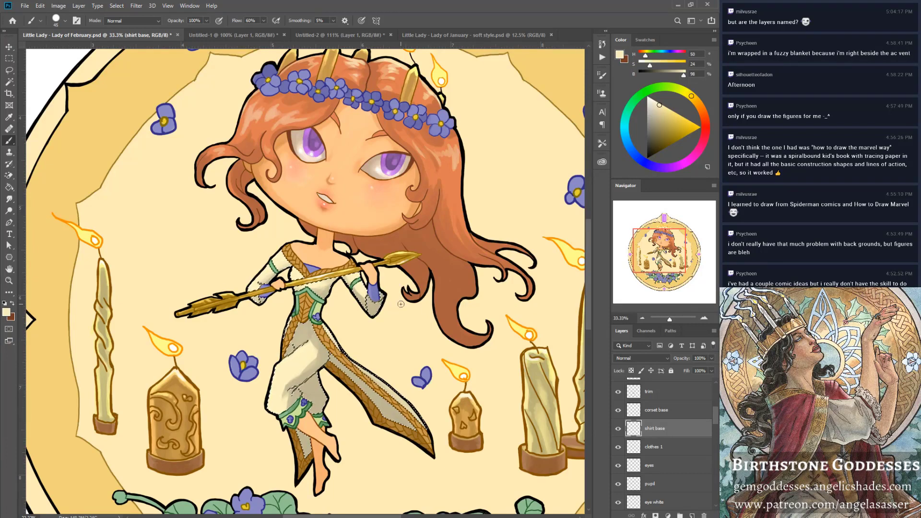
key(alt)
alt+click(291, 386)
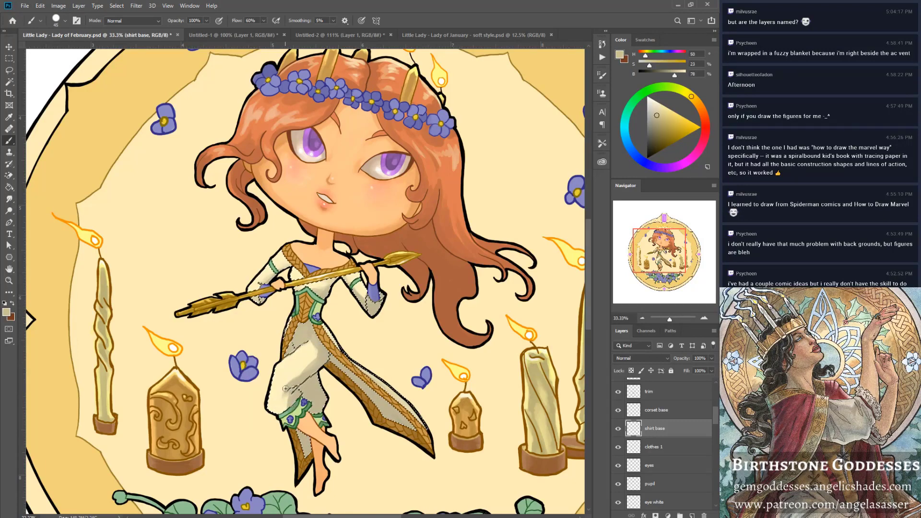
mouse_move(302, 384)
mouse_down()
mouse_move(286, 397)
mouse_move(293, 393)
mouse_up()
key(ctrl+d)
key(ctrl+s)
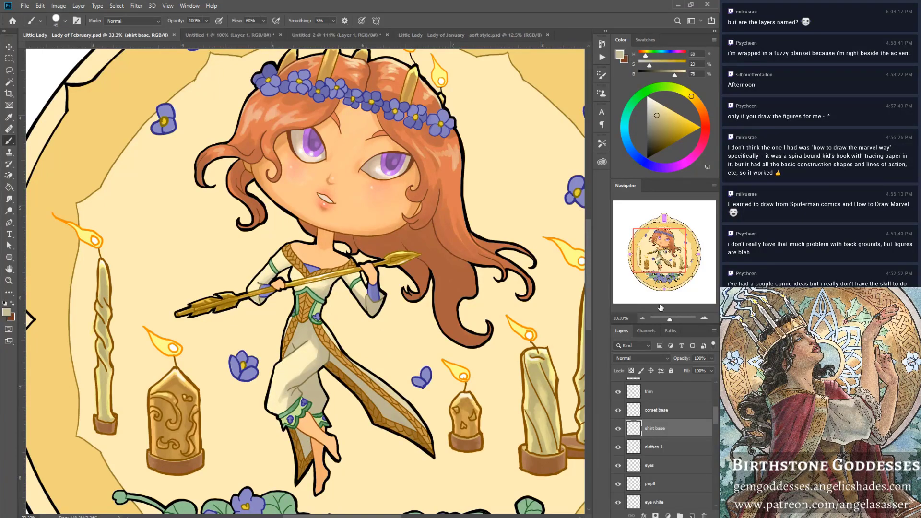
Load the shirt base layer's pixels as a selection, touch up the dress's bodice and leg fold shading, then deselect and save.
mouse_move(670, 319)
mouse_down()
mouse_move(658, 319)
mouse_move(670, 320)
mouse_up()
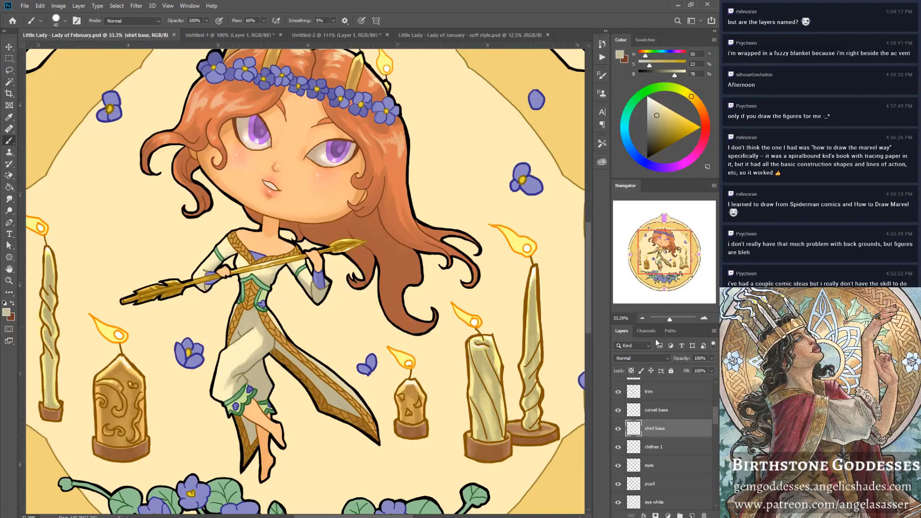
ctrl+click(634, 428)
drag(270, 317, 265, 299)
drag(242, 381, 240, 372)
drag(271, 307, 275, 308)
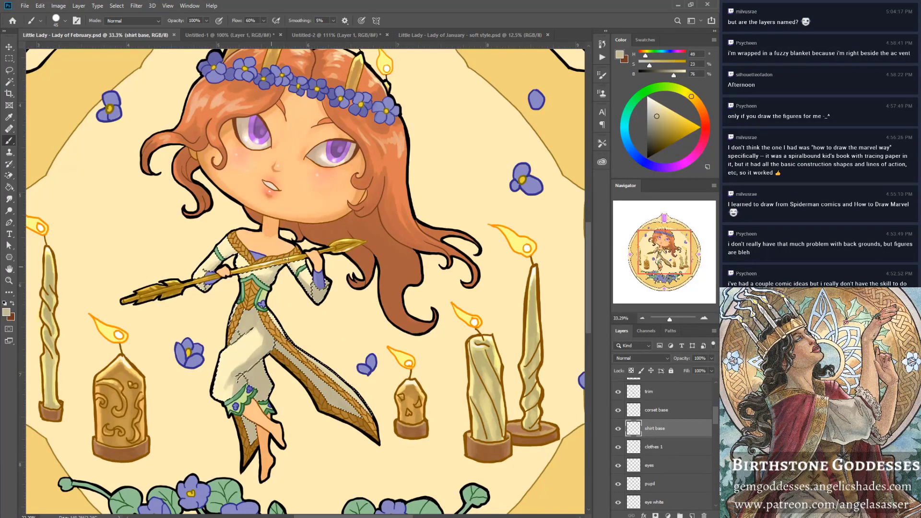
drag(278, 270, 269, 285)
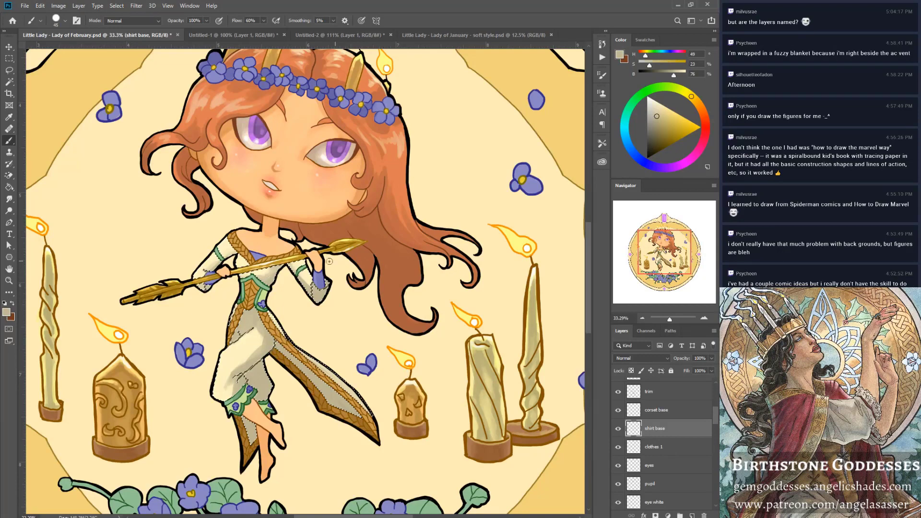
drag(242, 374, 237, 392)
key(ctrl+d)
key(ctrl+s)
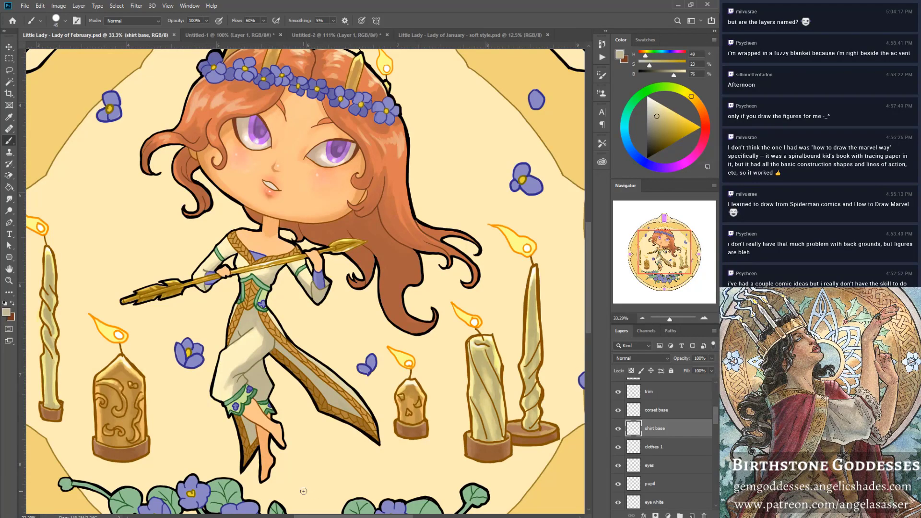
Blend the fold shading on the white dress's leg with the Smudge tool at 50% strength and save the document.
click(14, 201)
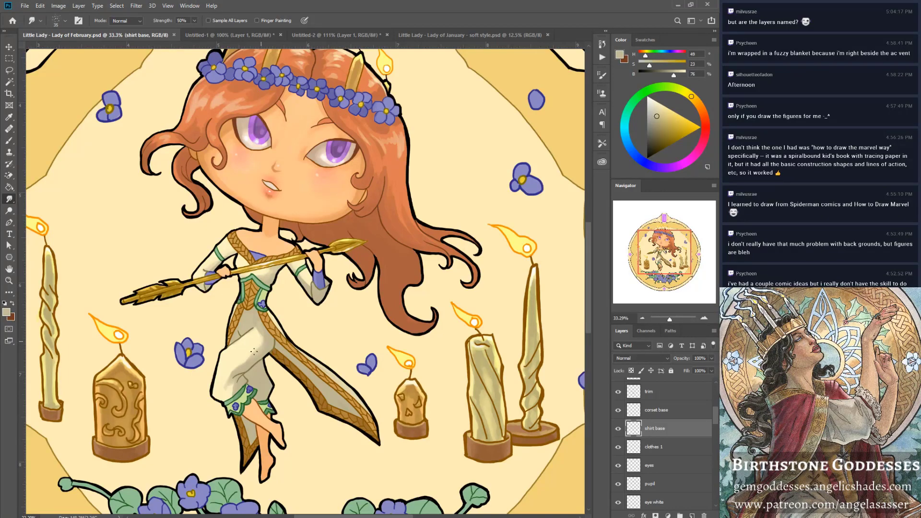
drag(259, 343, 226, 377)
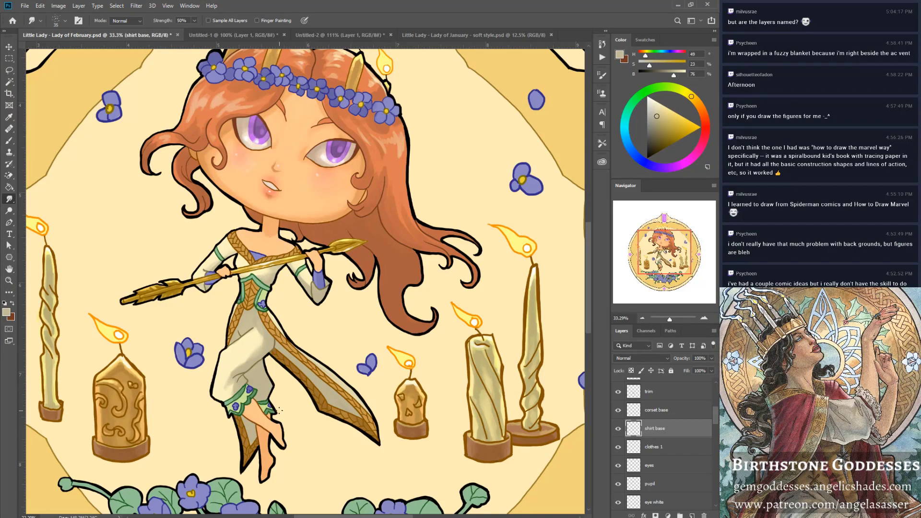
key(ctrl+s)
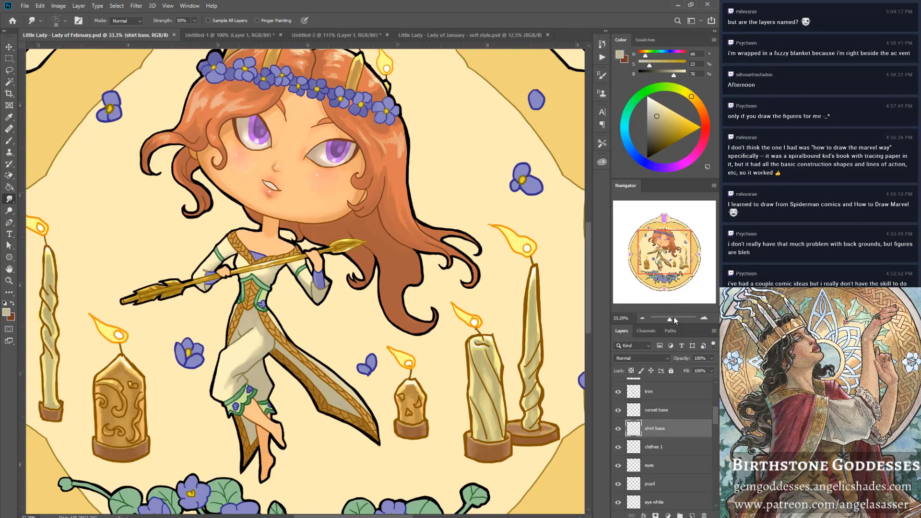
Sample the head garland's blue-violet for the brush, activate the bg violets layer and check its coverage by hiding and reshowing it.
drag(671, 319, 669, 319)
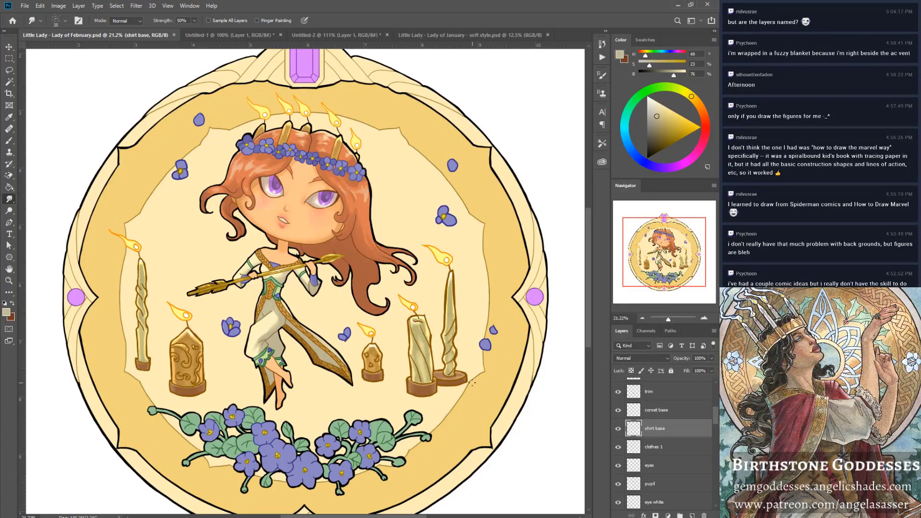
click(14, 139)
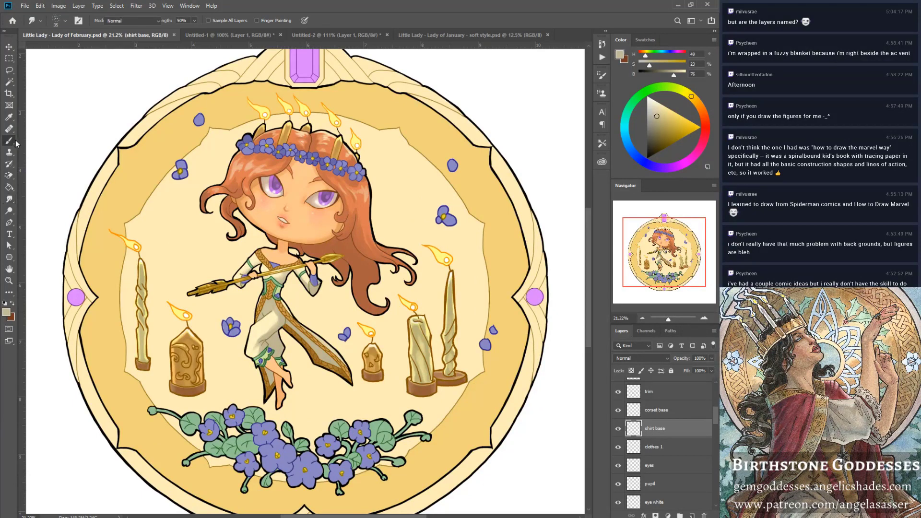
alt+click(314, 157)
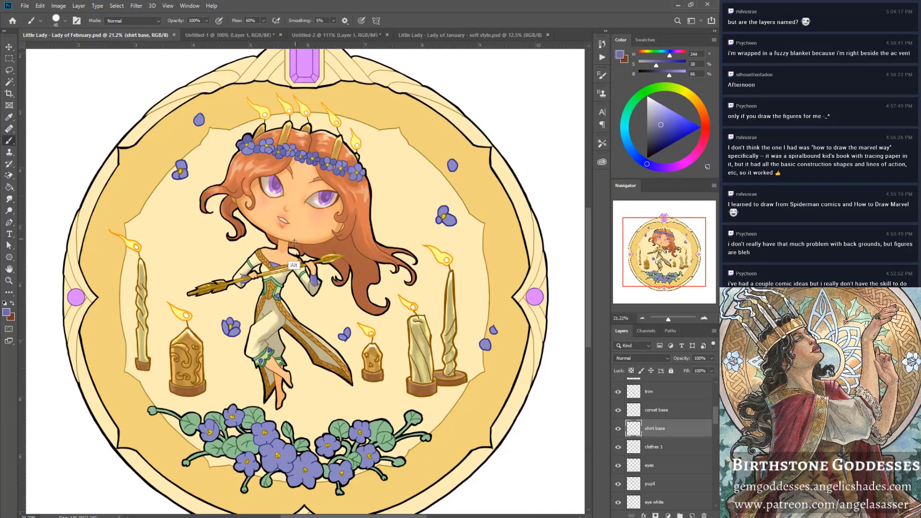
alt+click(248, 140)
drag(715, 418, 718, 433)
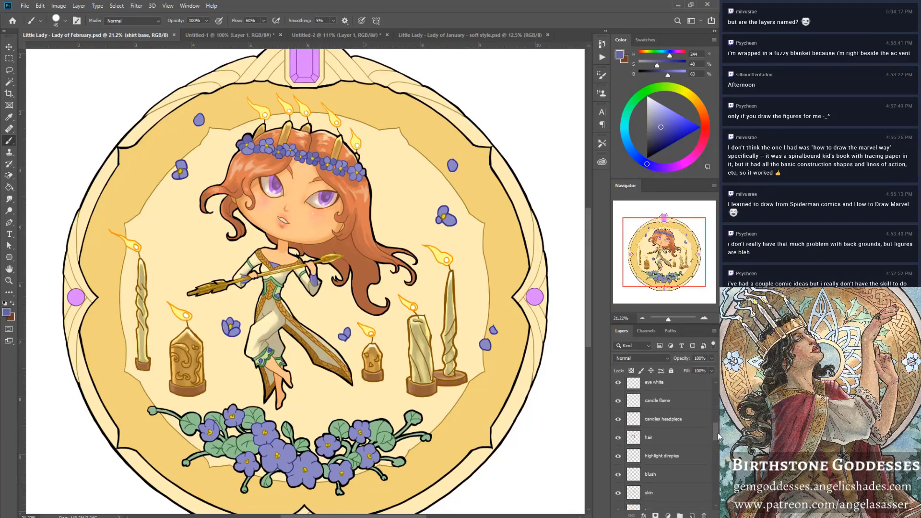
key(v)
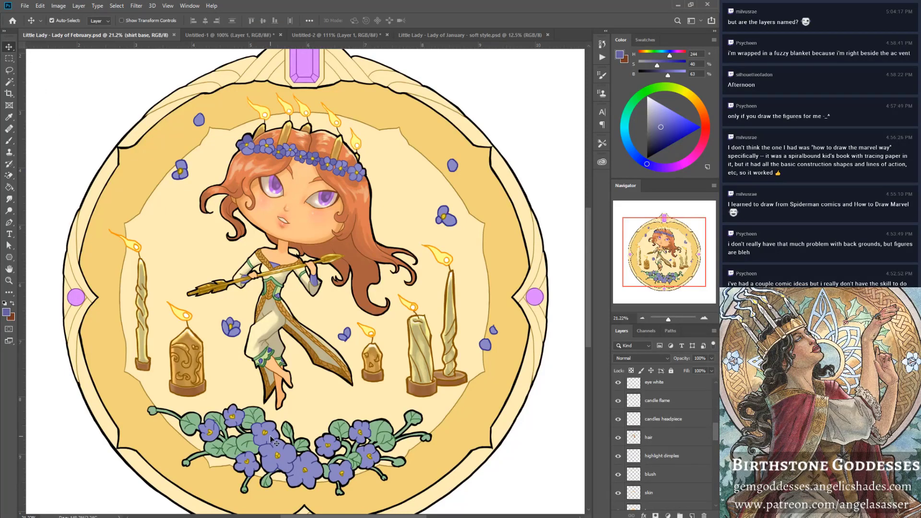
click(274, 481)
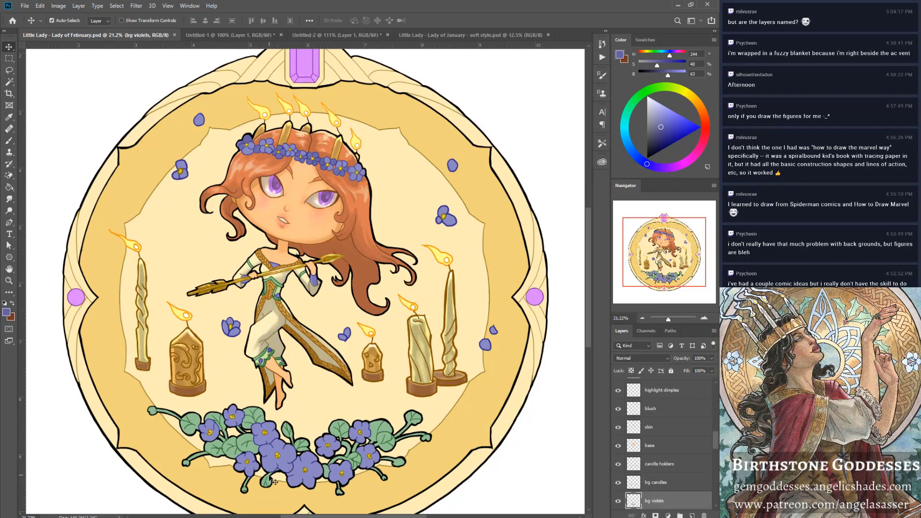
click(618, 500)
click(618, 501)
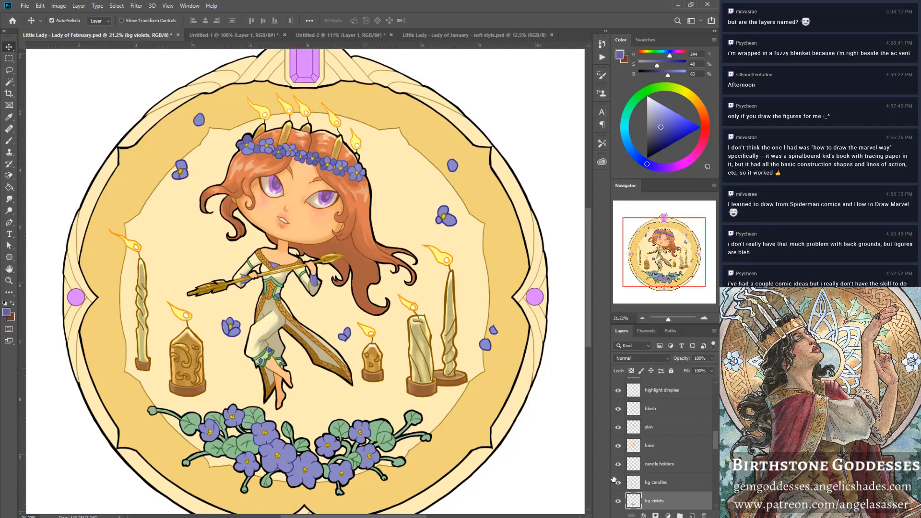
scroll(634, 446, down, 3)
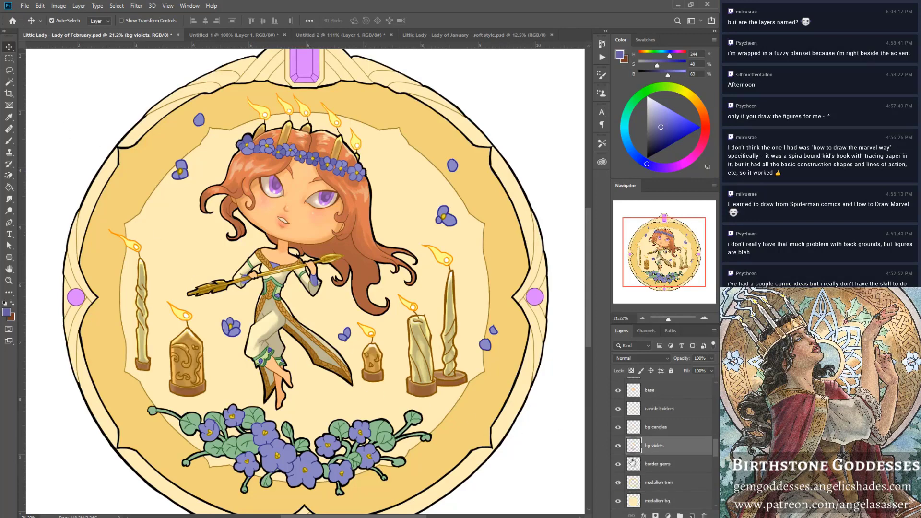
click(618, 446)
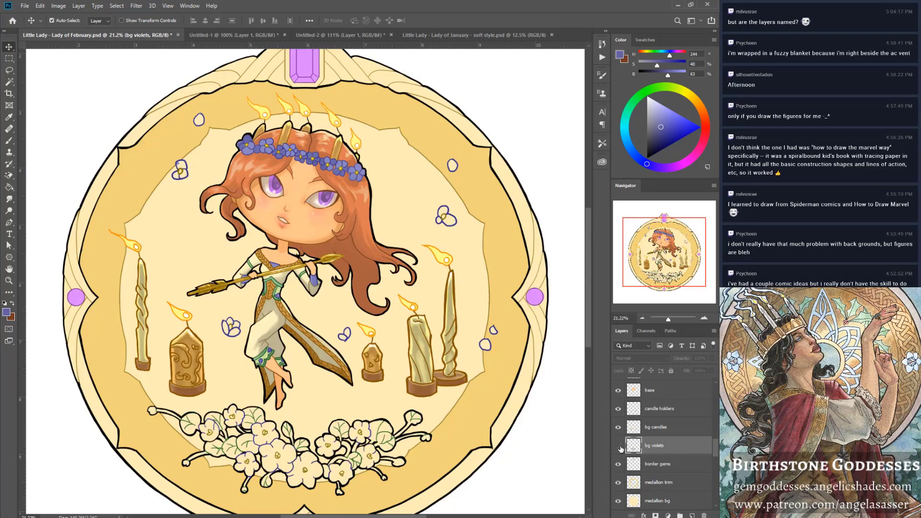
click(620, 446)
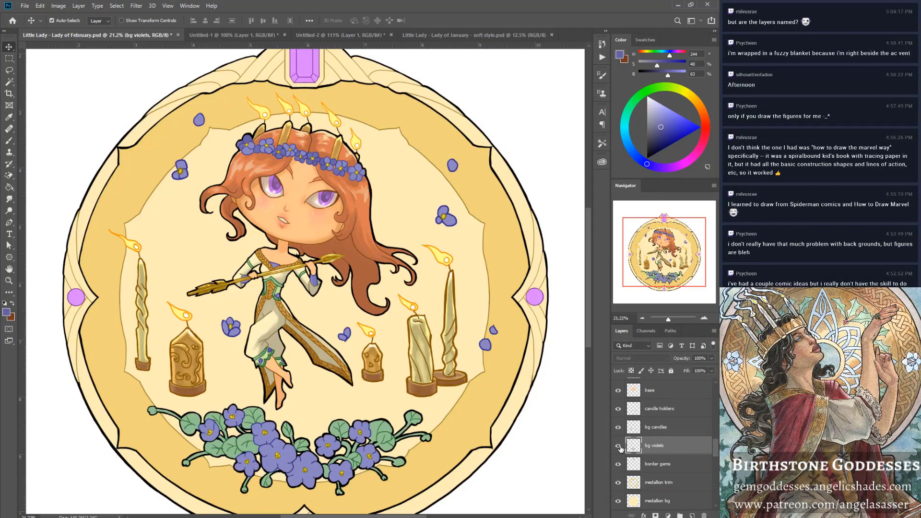
Select the green leaves and stems on bg violets with the Magic Wand, cut them and paste them in place on a new layer.
click(10, 86)
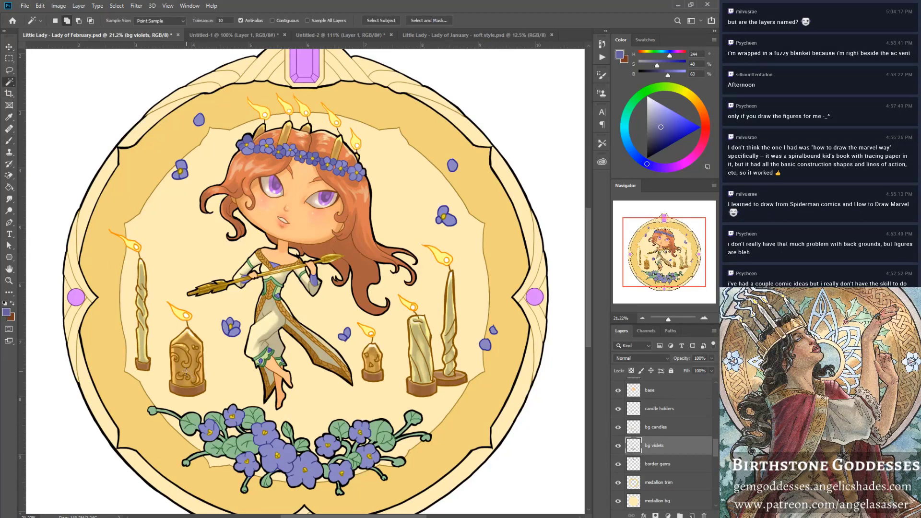
click(224, 431)
key(Delete)
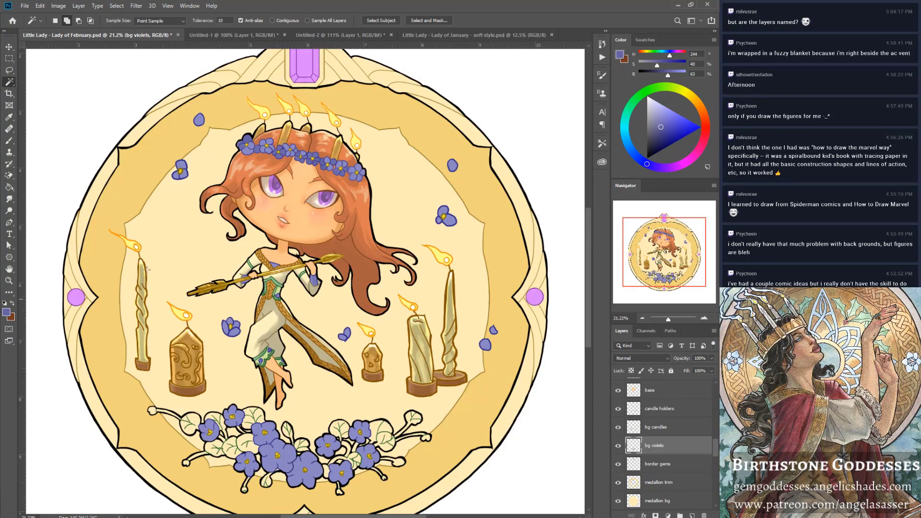
click(41, 7)
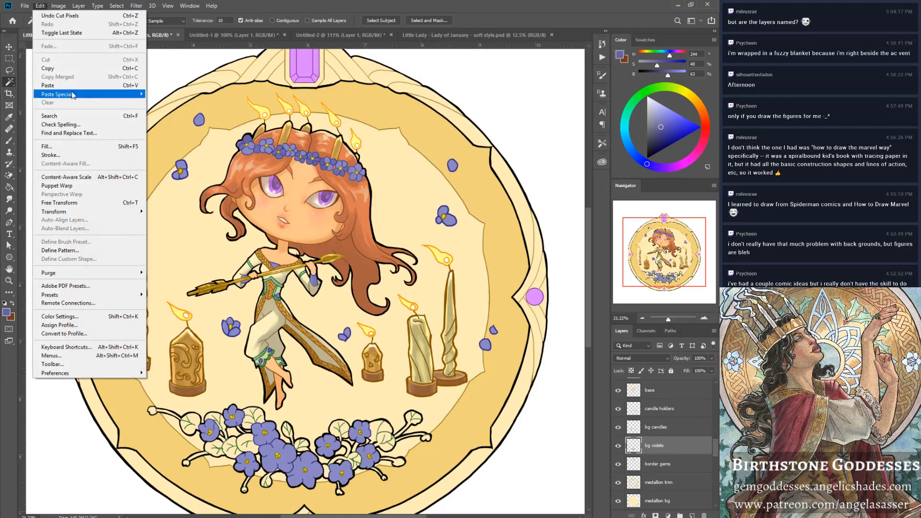
mouse_move(81, 95)
click(169, 103)
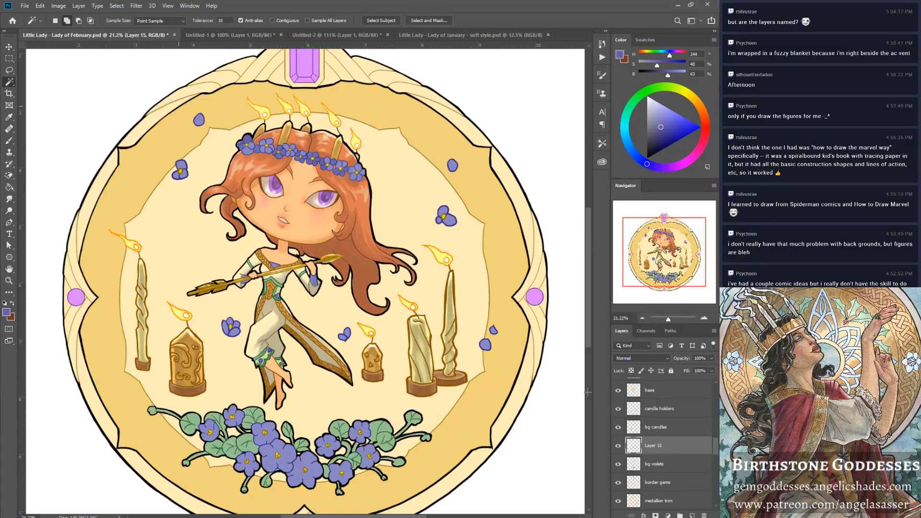
Move the pasted greenery layer beneath bg violets and rename it "bg violets stem".
drag(673, 454, 674, 475)
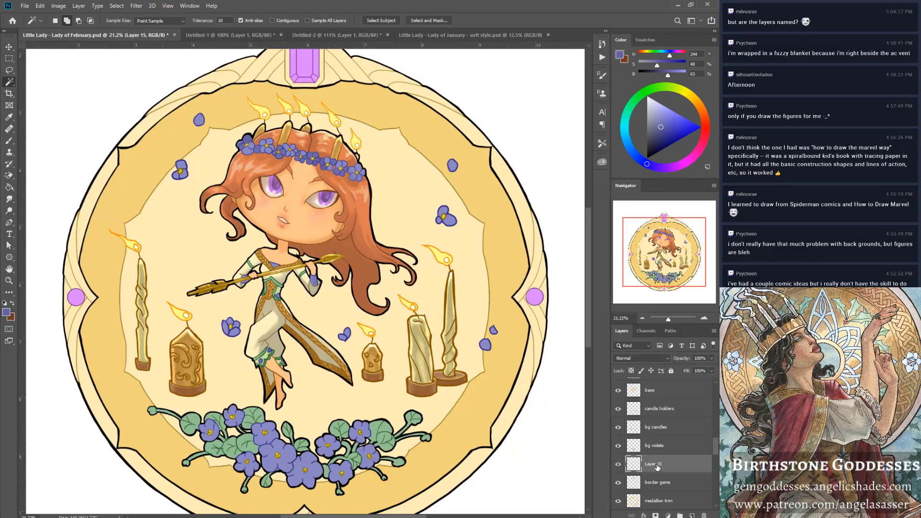
double_click(654, 463)
text(bg violets stem)
key(Return)
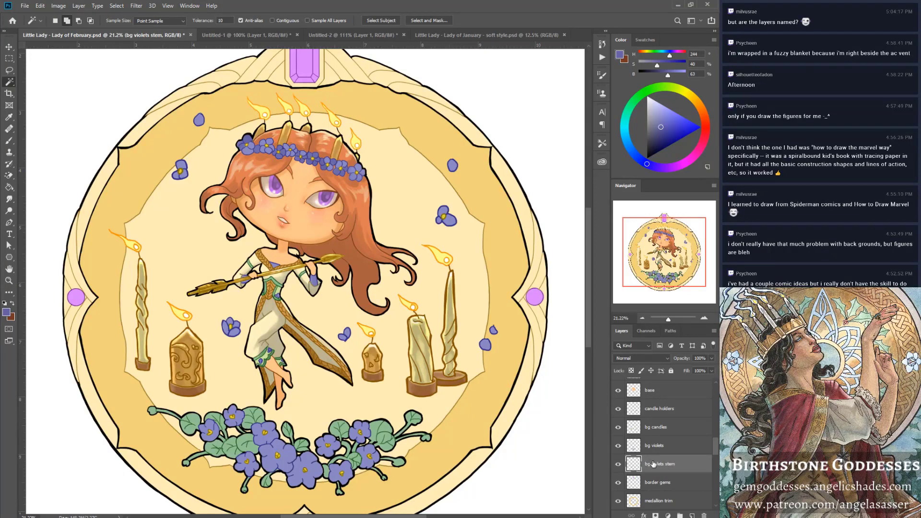
Separate the yellow flower centres from the bg violets layer and paste them in place on a new layer.
click(629, 441)
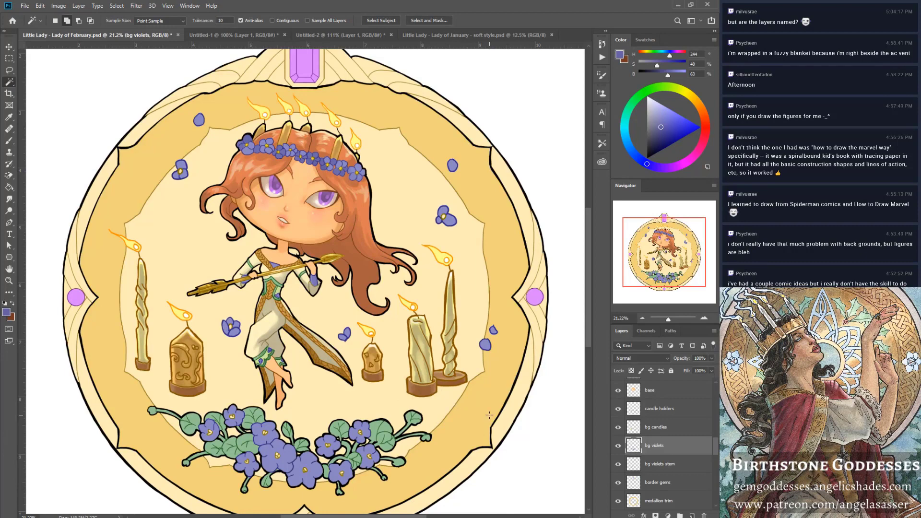
click(619, 445)
click(618, 446)
click(328, 445)
key(ctrl+d)
click(9, 280)
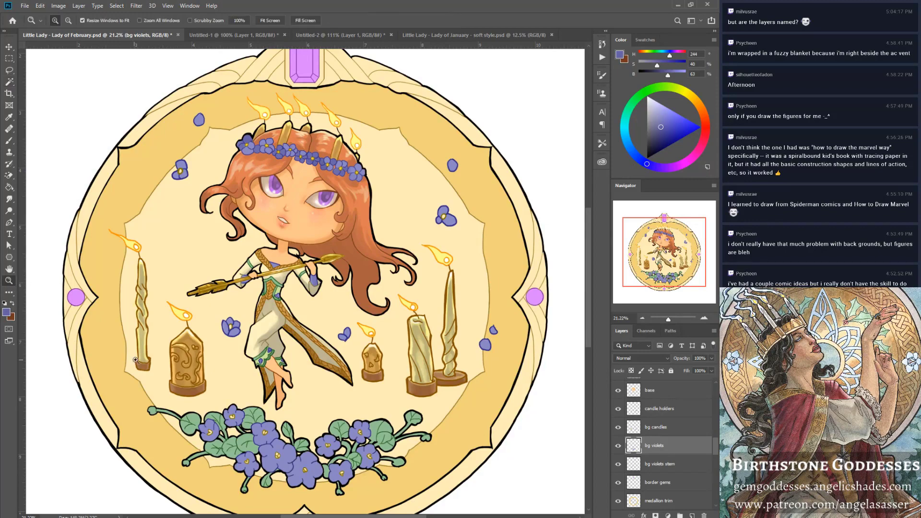
click(207, 403)
click(207, 403)
scroll(281, 460, down, 4)
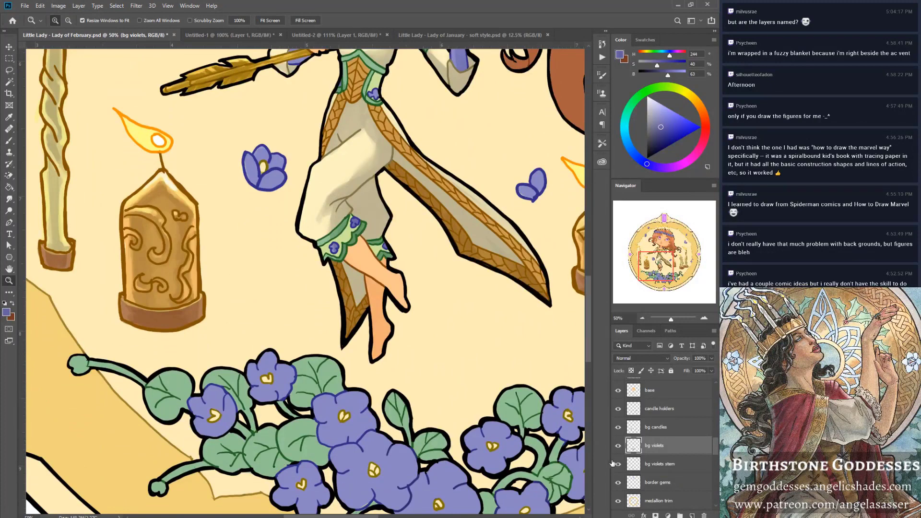
click(42, 8)
mouse_move(121, 95)
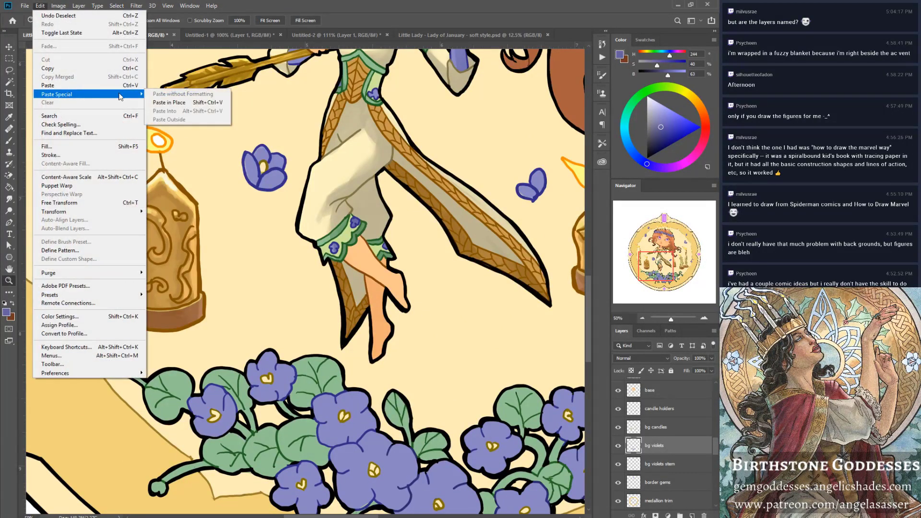
click(166, 102)
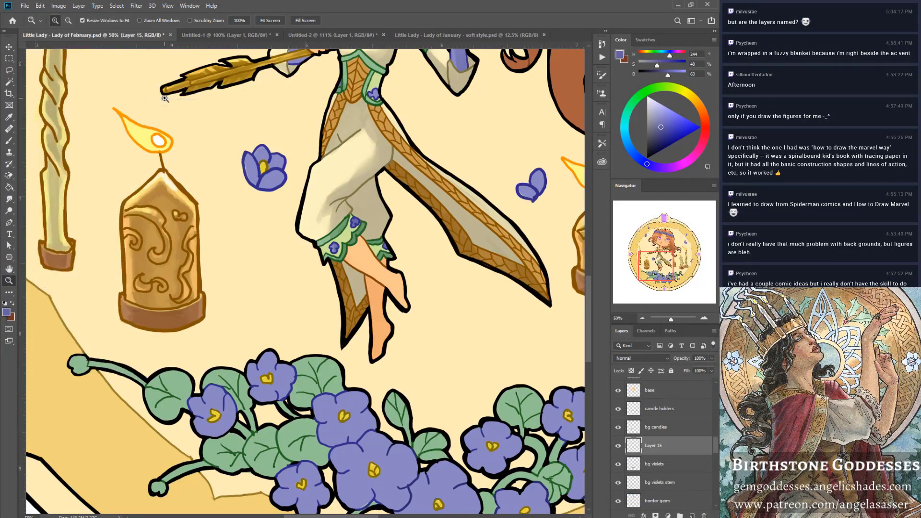
Rename the pasted flower-centre layer "bg flower bits".
double_click(655, 448)
text(bg flower bits)
key(Return)
Check which parts of the garland are on the bg violets and bg flower bits layers by toggling their visibility.
click(668, 320)
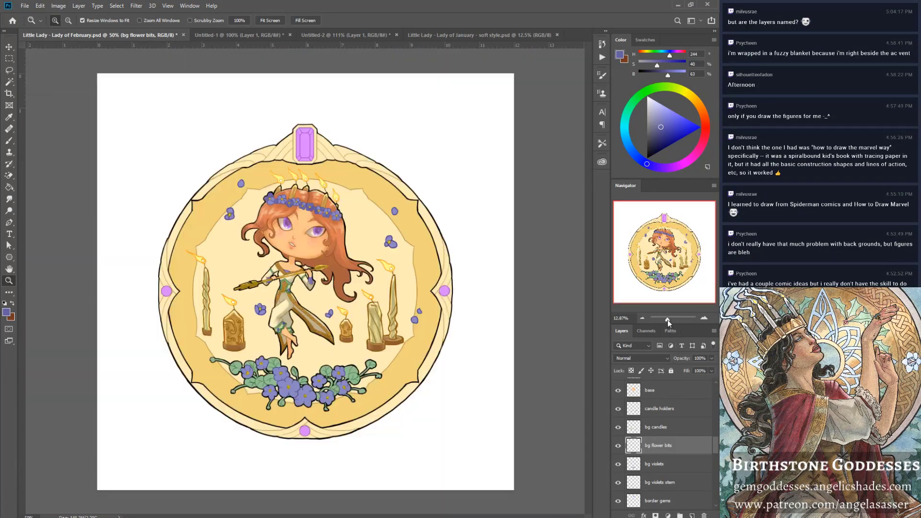
drag(669, 323, 671, 322)
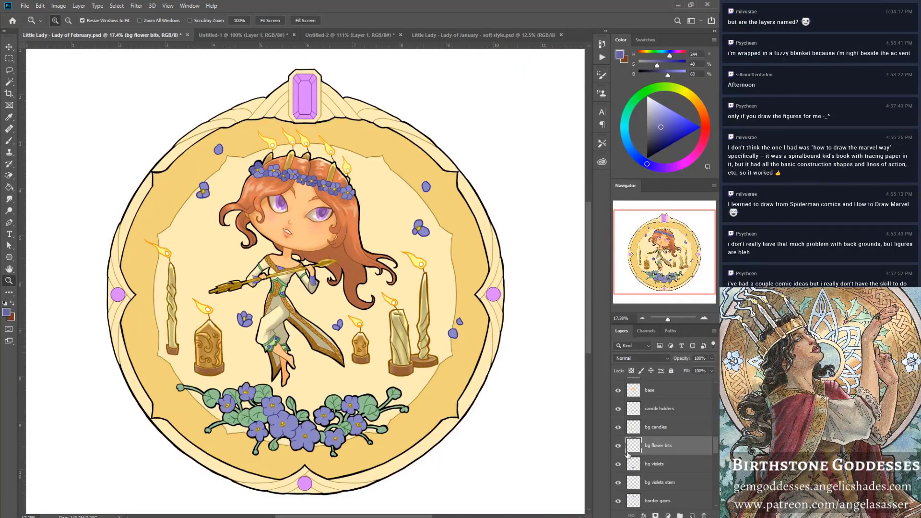
click(649, 465)
click(618, 465)
click(618, 464)
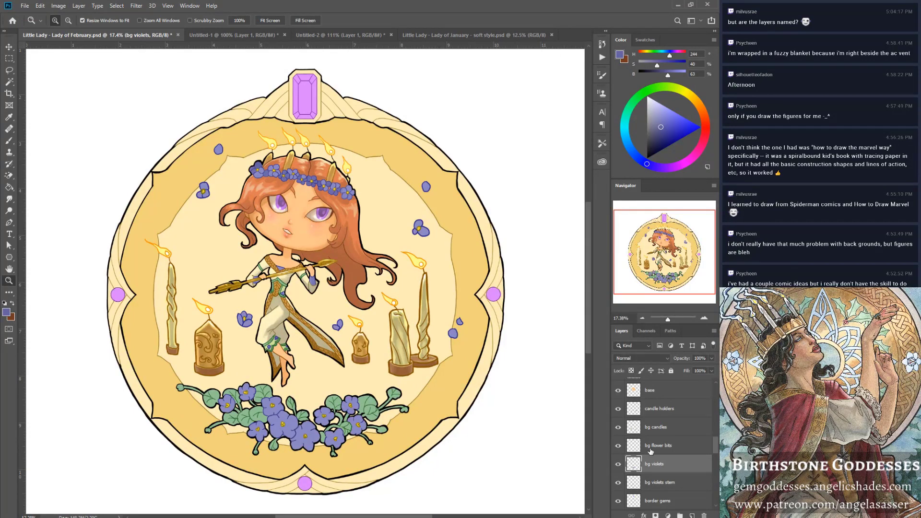
click(618, 446)
Load the bg violets stem layer's painted area as a selection and set the brush to a darker leaf green at 60% brightness.
click(8, 141)
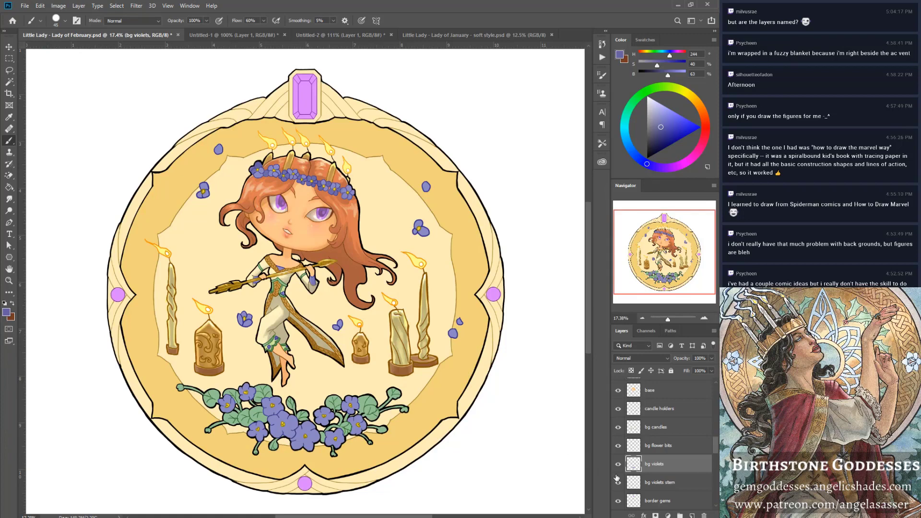
click(652, 484)
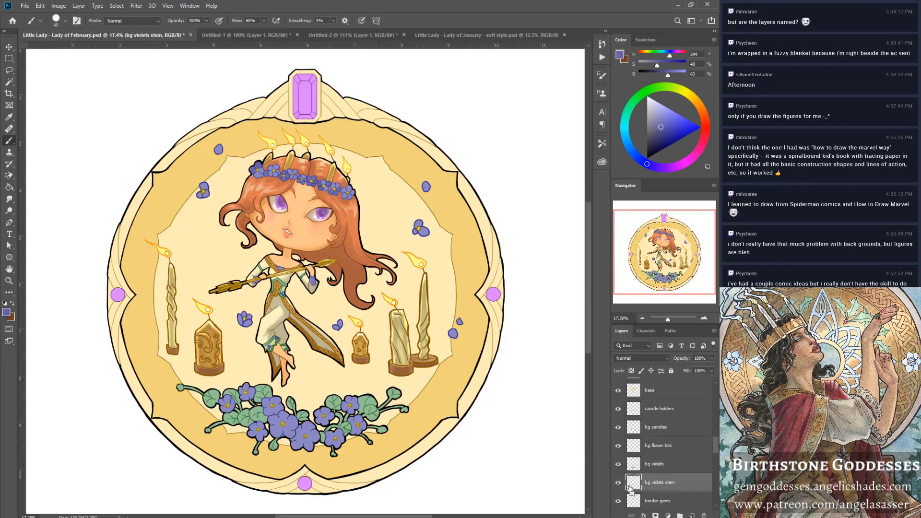
ctrl+click(635, 485)
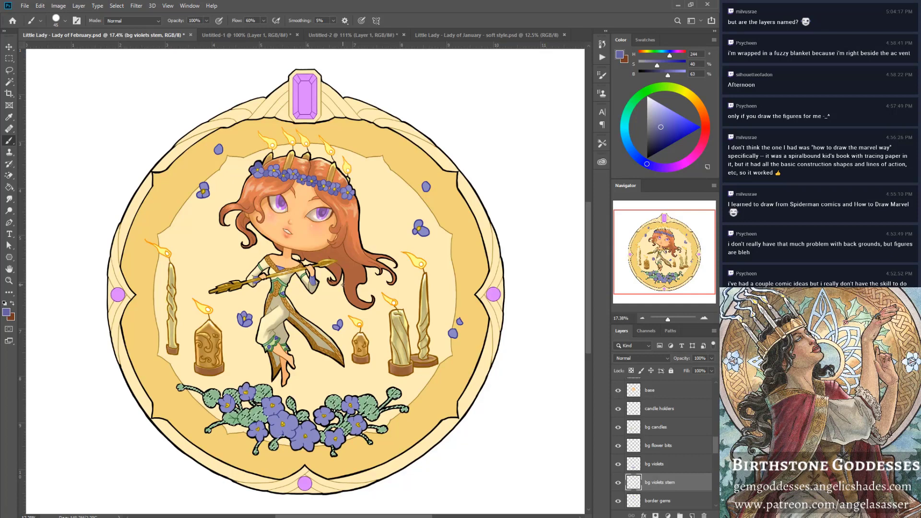
key(alt)
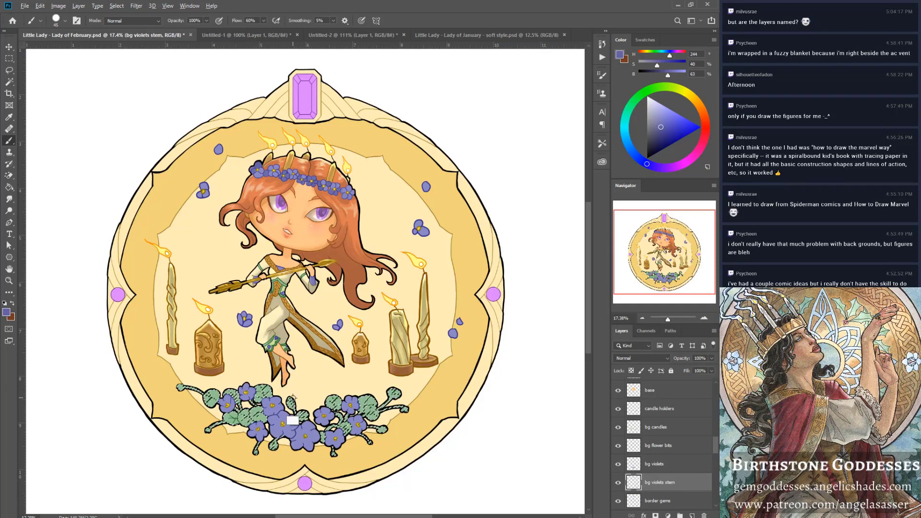
alt+click(260, 393)
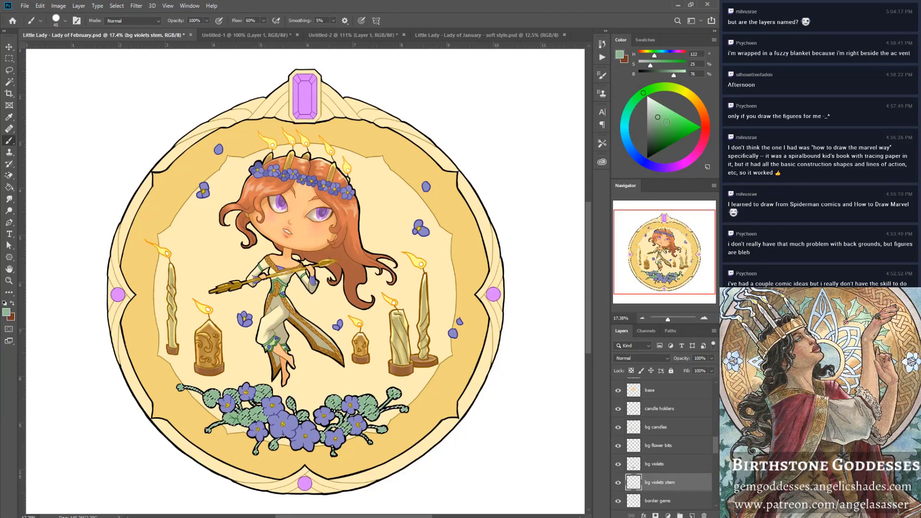
click(658, 127)
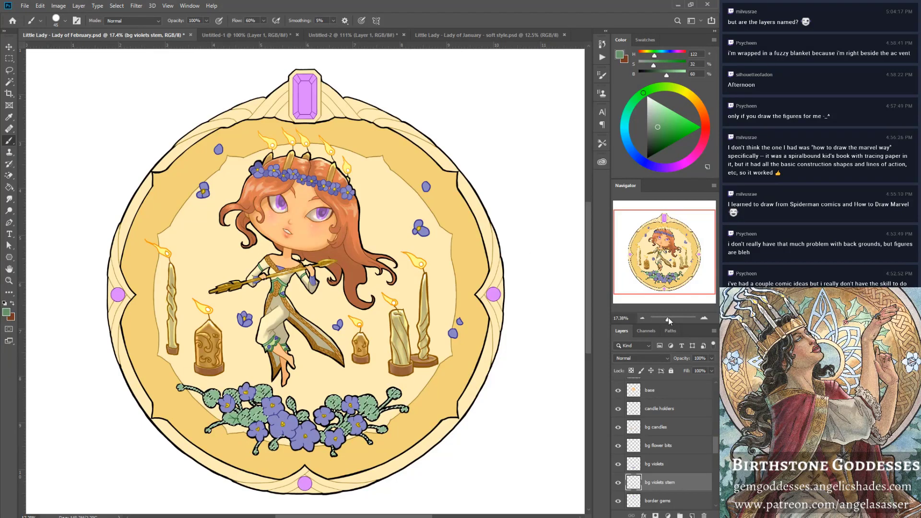
Hide the selection outline and paint dark green shadows on the central and right-hand leaves and stems of the garland.
drag(668, 320, 675, 318)
drag(673, 269, 669, 285)
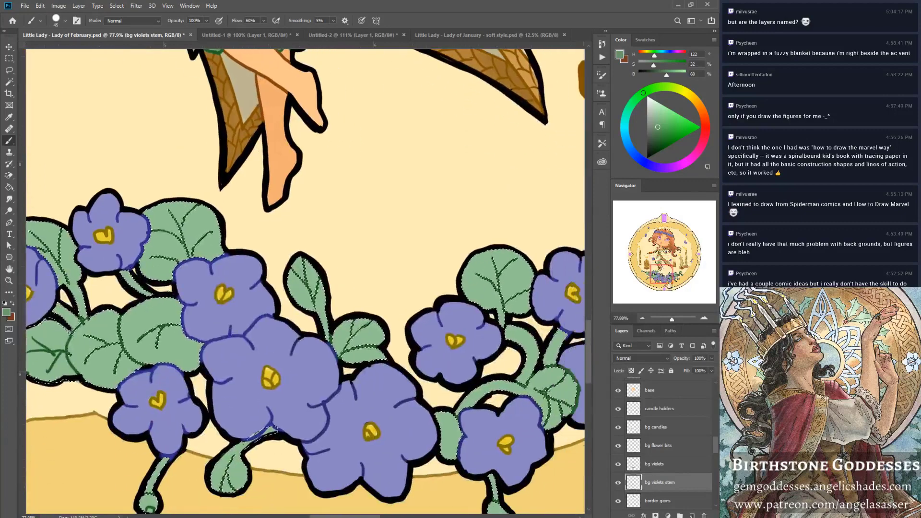
drag(672, 319, 669, 319)
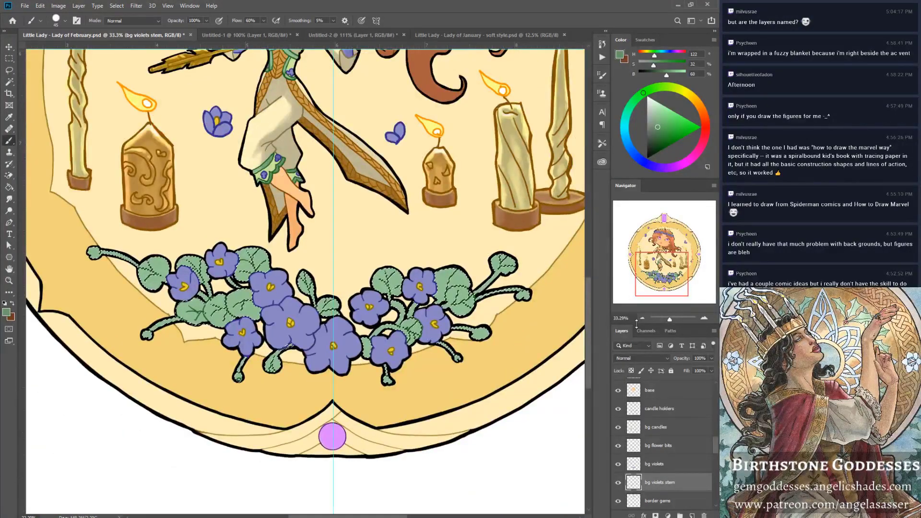
key(ctrl+d)
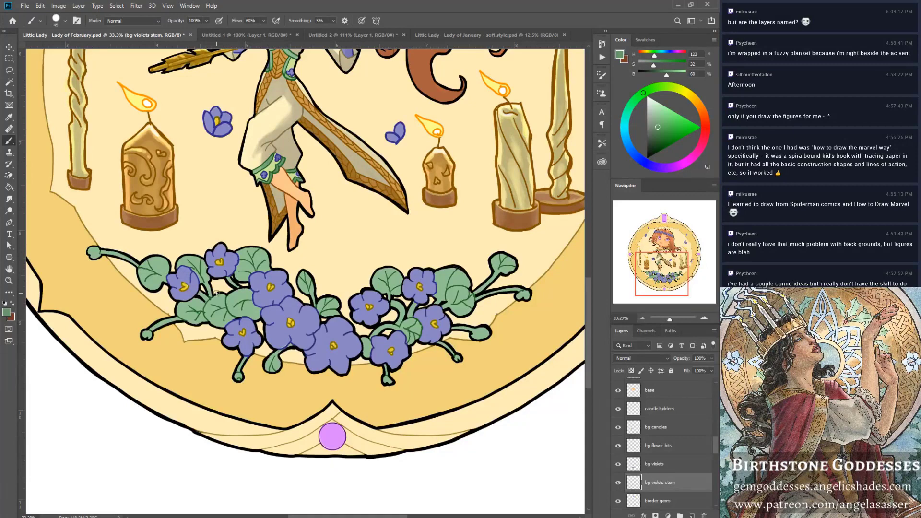
mouse_move(310, 266)
mouse_down()
mouse_move(301, 295)
mouse_move(342, 308)
mouse_up()
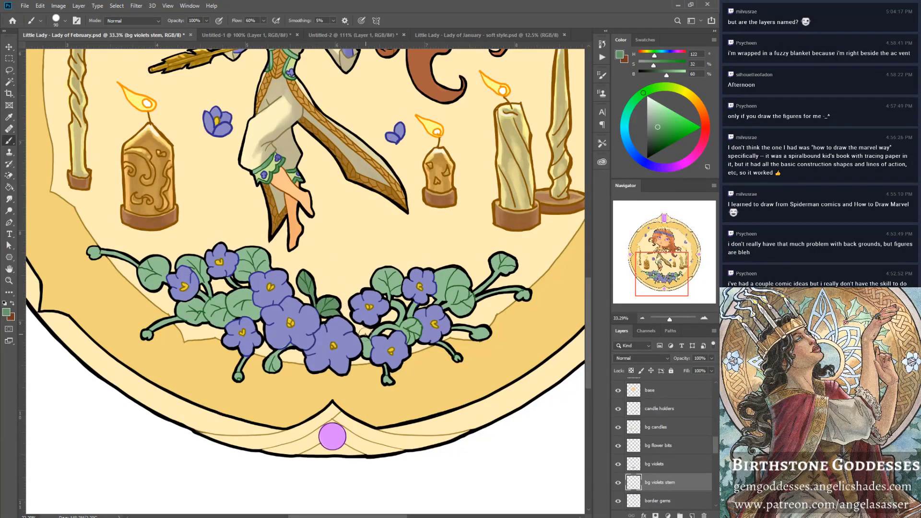
mouse_move(414, 301)
mouse_down()
mouse_move(397, 320)
mouse_move(414, 315)
mouse_move(393, 316)
mouse_move(396, 305)
mouse_move(414, 305)
mouse_move(416, 314)
mouse_move(391, 313)
mouse_move(382, 302)
mouse_move(384, 271)
mouse_up()
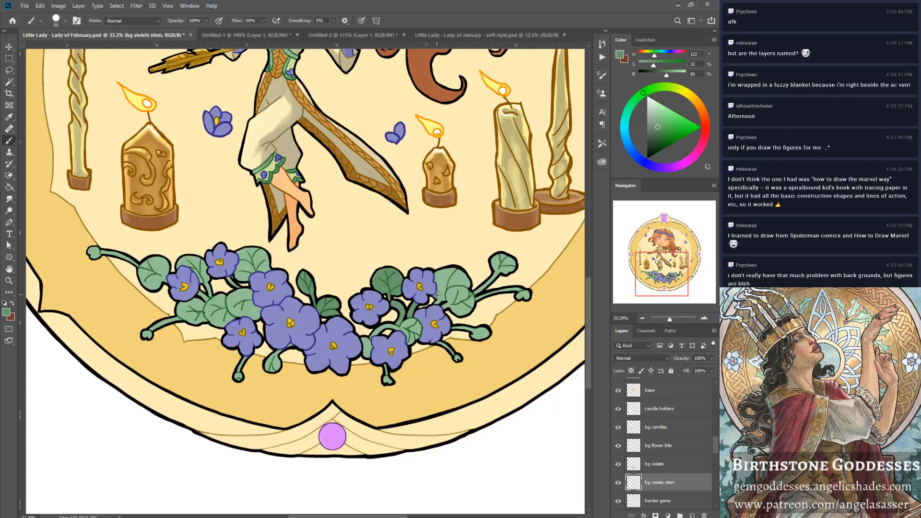
drag(438, 295, 438, 301)
mouse_move(443, 301)
mouse_down()
mouse_move(440, 273)
mouse_move(437, 286)
mouse_move(461, 268)
mouse_move(447, 284)
mouse_move(470, 285)
mouse_move(501, 257)
mouse_move(476, 292)
mouse_move(522, 260)
mouse_up()
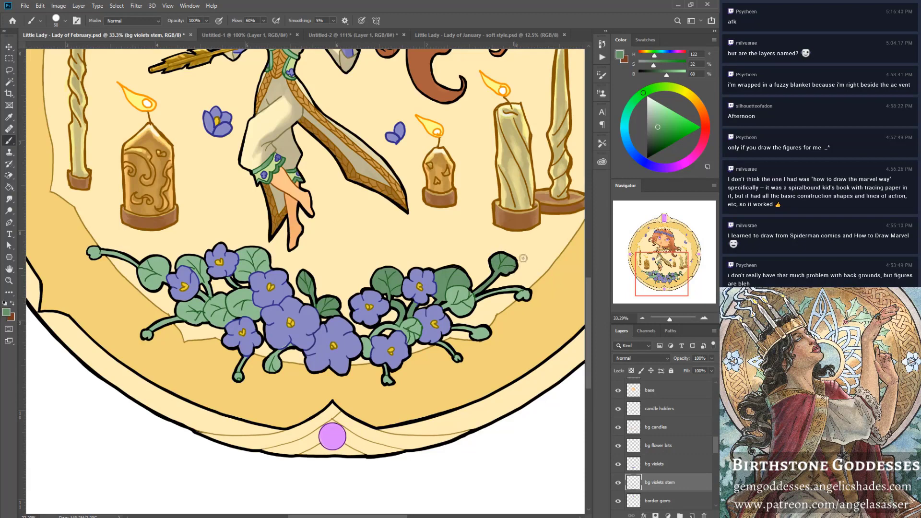
drag(456, 328, 484, 331)
Shade the leaf beside the leftmost violet and the small leaf below the large central violets with darker green, adjusting the brush size.
mouse_move(178, 263)
mouse_down()
mouse_move(198, 256)
mouse_move(200, 280)
mouse_up()
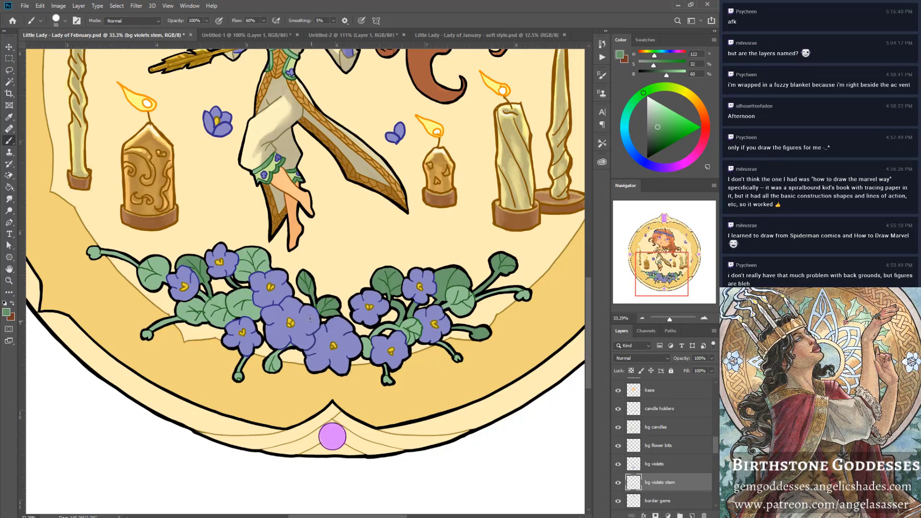
key(bracketright)
key(bracketright)
key(bracketright)
key(bracketright)
key(bracketright)
key(bracketright)
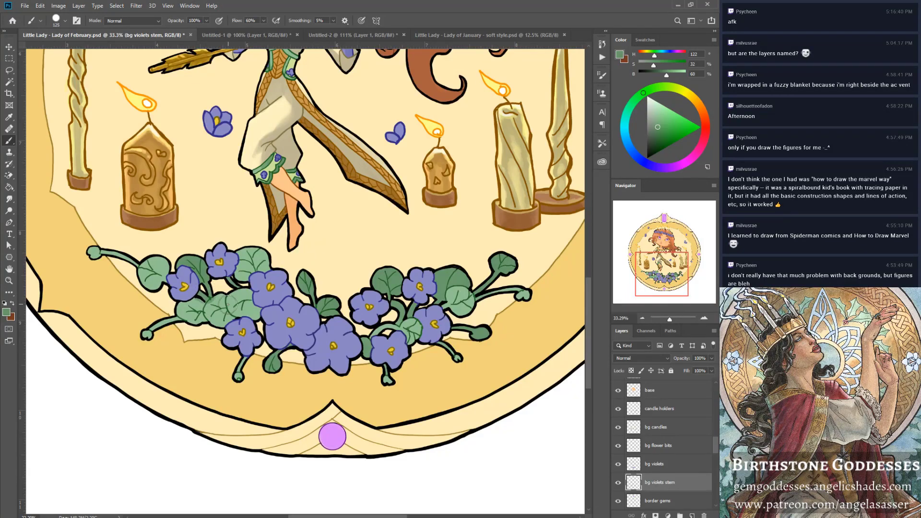
alt+click(214, 320)
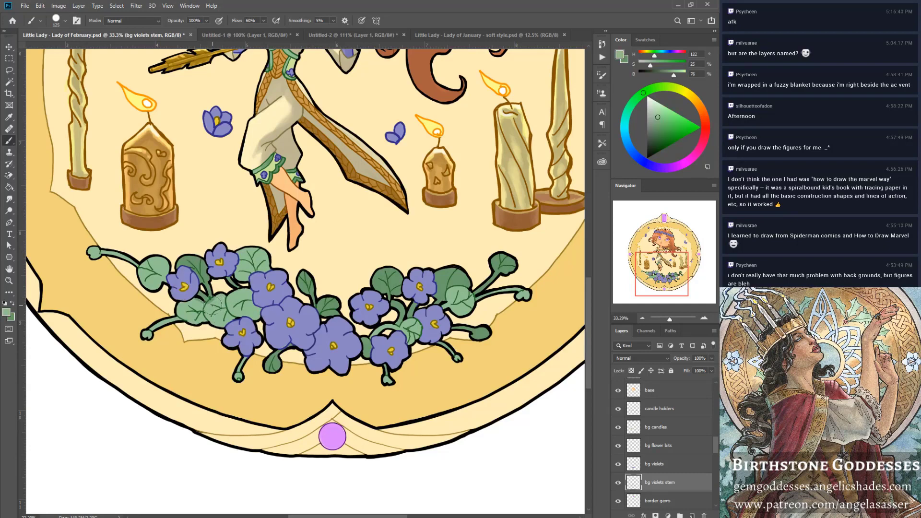
key(bracketleft)
Brush dark green shadows onto the lower-left stems and the overlapping leaves in the garland's left half.
alt+click(147, 258)
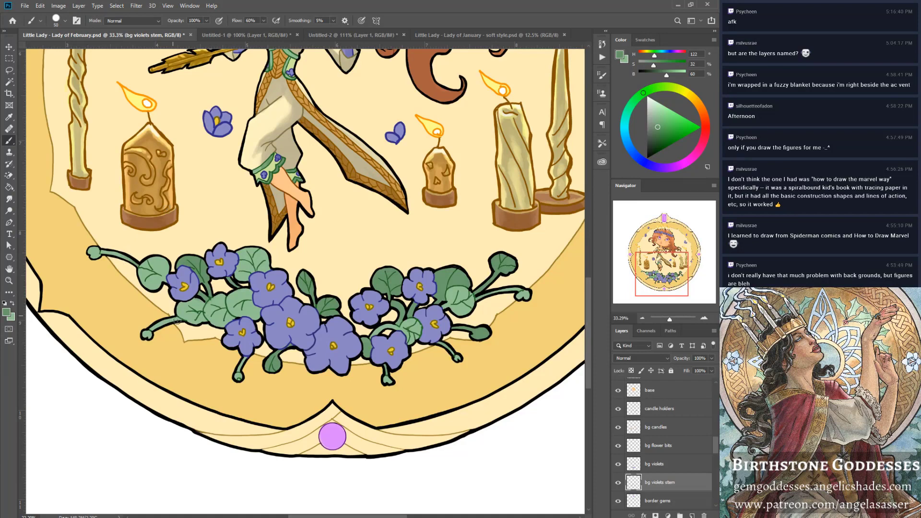
drag(181, 317, 169, 323)
drag(243, 362, 239, 372)
mouse_move(235, 269)
mouse_down()
mouse_move(244, 287)
mouse_move(225, 294)
mouse_move(225, 313)
mouse_up()
mouse_move(233, 259)
mouse_down()
mouse_move(240, 248)
mouse_move(262, 270)
mouse_move(260, 316)
mouse_up()
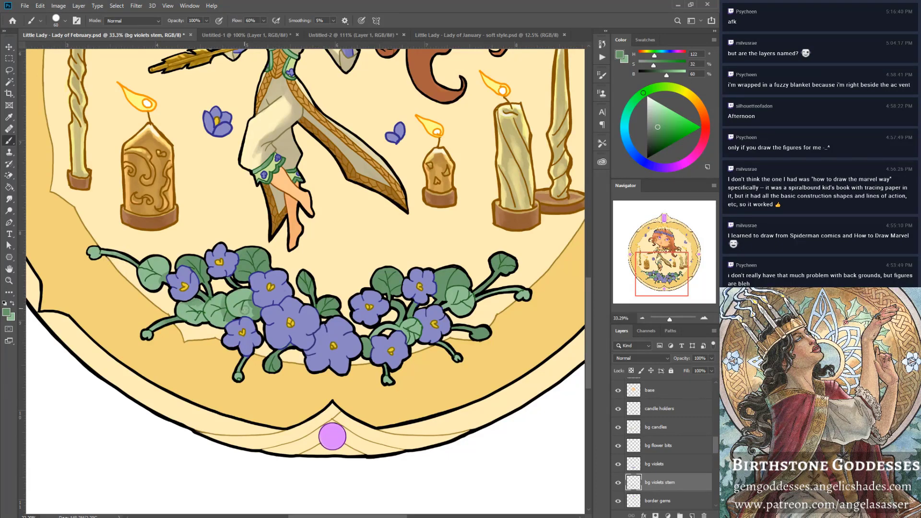
mouse_move(244, 317)
mouse_down()
mouse_move(227, 295)
mouse_move(231, 311)
mouse_move(247, 318)
mouse_move(206, 316)
mouse_move(223, 328)
mouse_move(231, 315)
mouse_move(183, 316)
mouse_move(203, 324)
mouse_up()
Touch up the green shading on the garland's right-hand leaves and stems, sampling the light and dark leaf greens.
alt+click(214, 297)
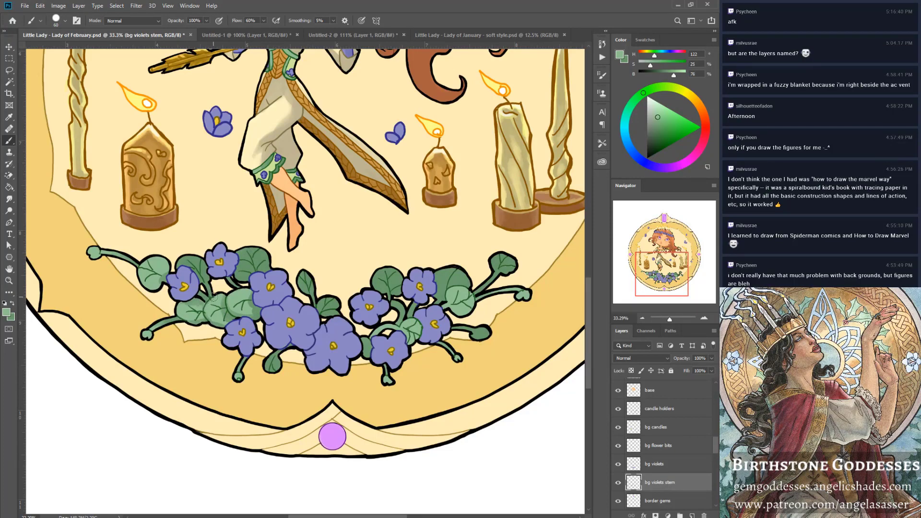
alt+click(415, 325)
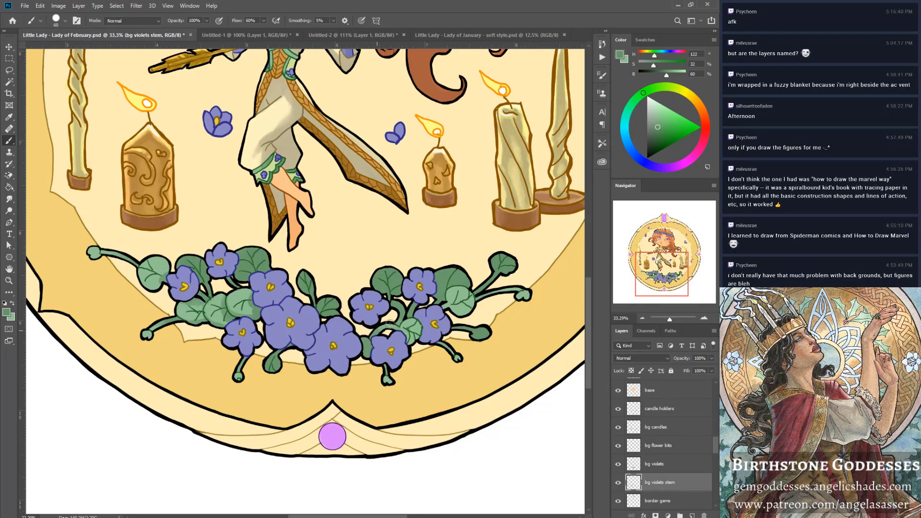
drag(389, 326, 381, 331)
mouse_move(449, 302)
mouse_down()
mouse_move(474, 310)
mouse_move(464, 316)
mouse_move(472, 291)
mouse_move(467, 312)
mouse_up()
Load the bg violets layer as a selection, sample a darker violet at 66% brightness, and enlarge the brush.
drag(672, 320, 667, 321)
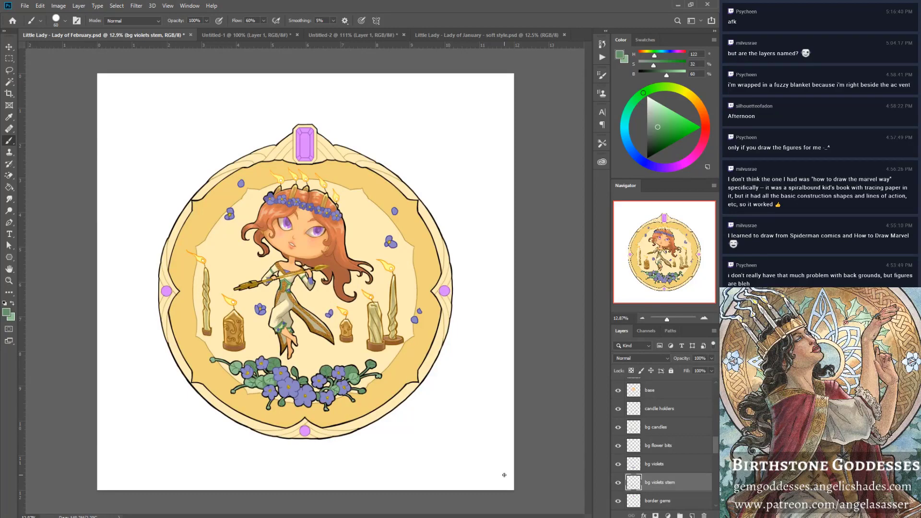
click(652, 466)
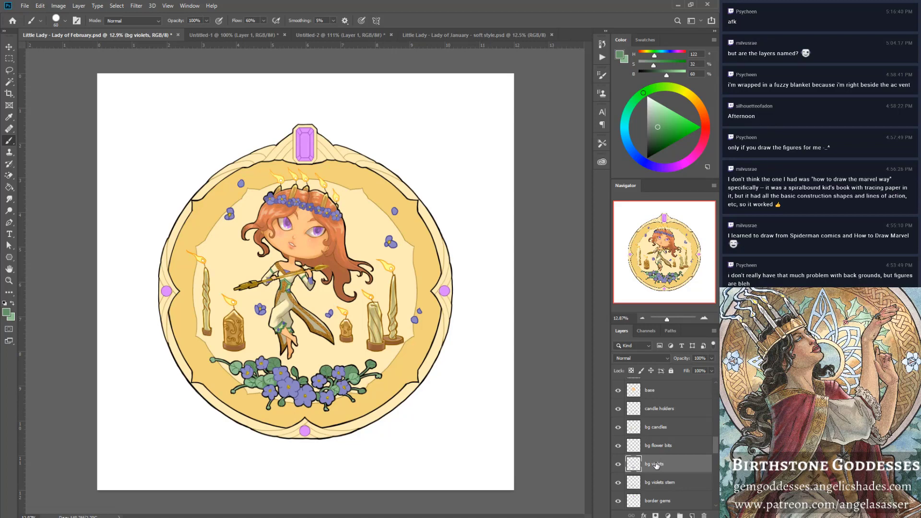
ctrl+click(636, 462)
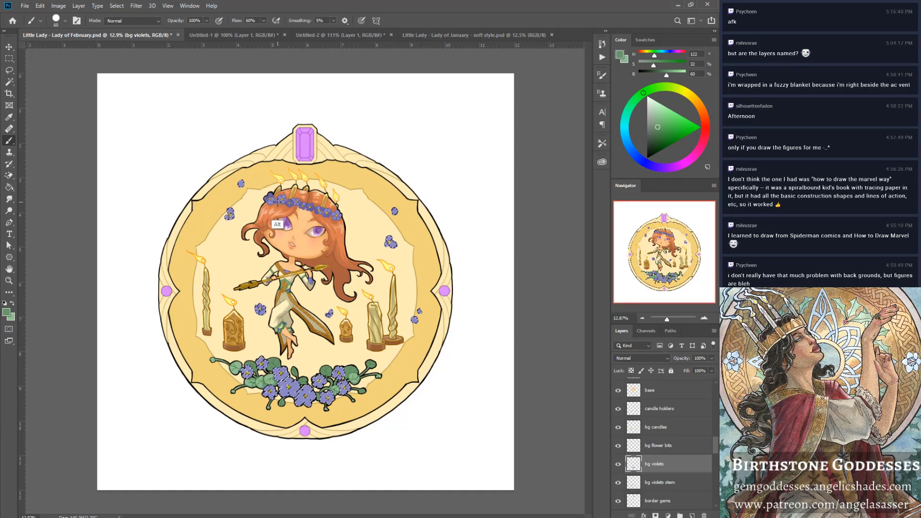
alt+click(276, 224)
key(bracketright)
key(bracketright)
key(bracketright)
key(bracketright)
key(bracketright)
key(bracketright)
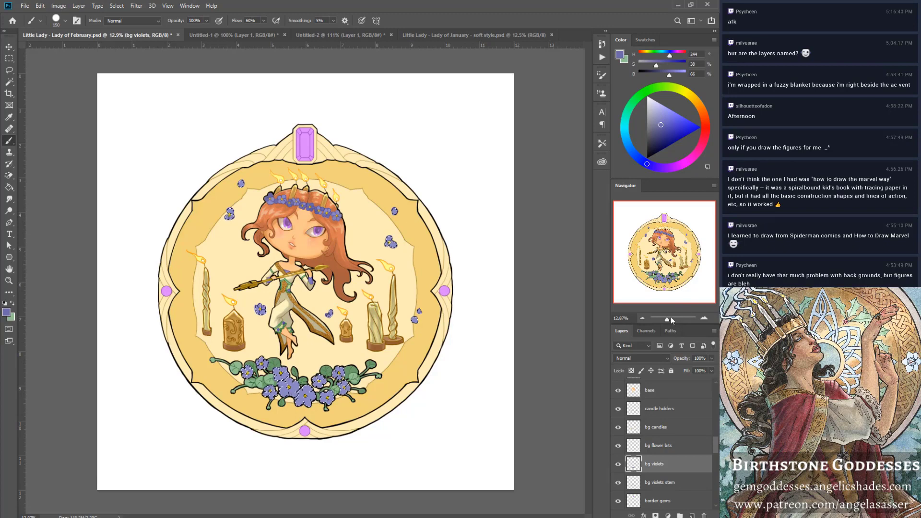
Shade the loose violets and petals around the figure, using a smaller brush and sampled light and medium violets for blending.
drag(668, 319, 668, 320)
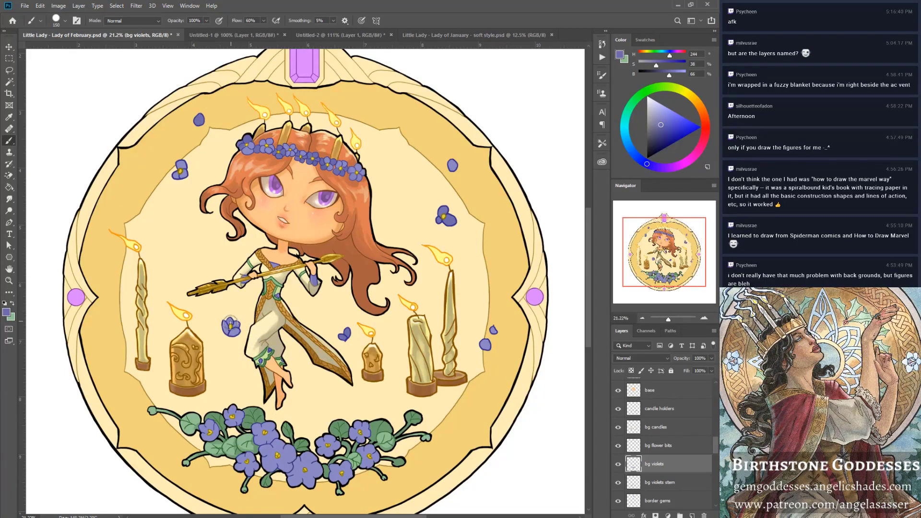
key(bracketleft)
key(bracketleft)
key(bracketleft)
key(bracketleft)
key(bracketleft)
key(bracketleft)
key(x)
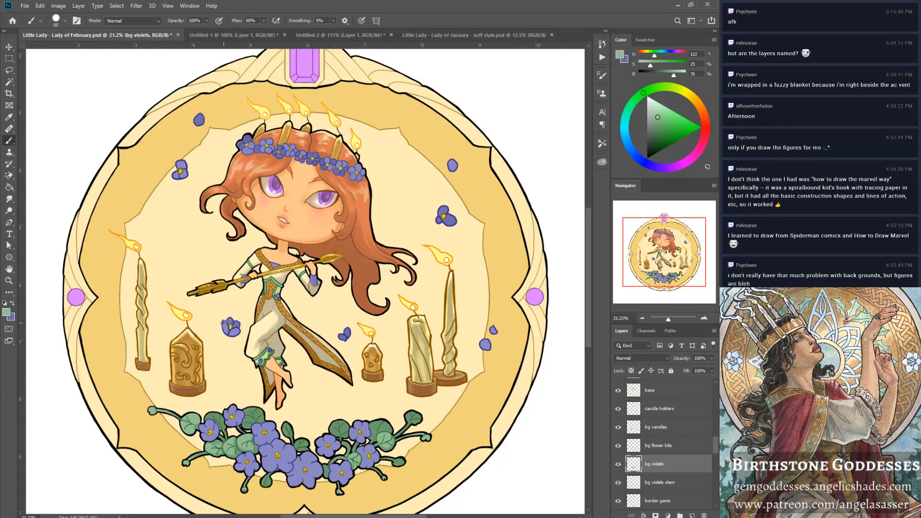
alt+click(225, 327)
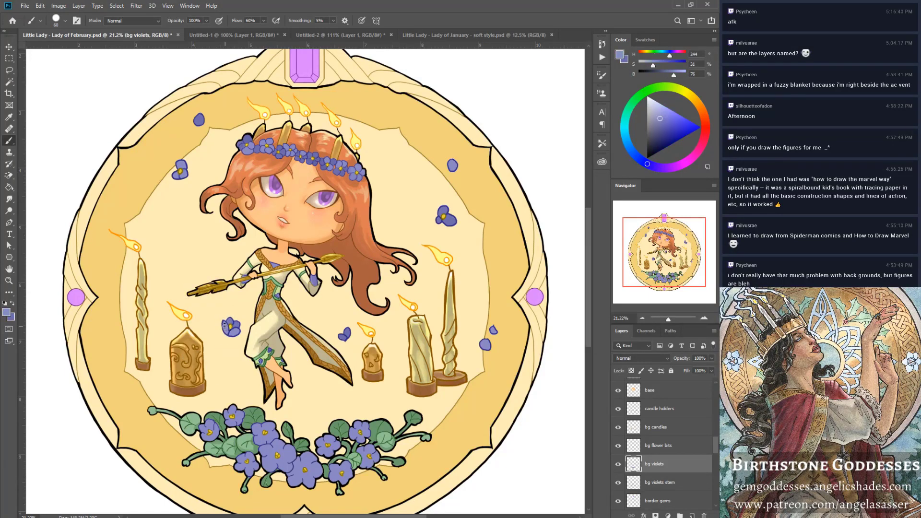
alt+click(235, 332)
Paint deeper violet shadows on the smaller garland violets surrounding the two large central blooms.
drag(359, 451, 381, 459)
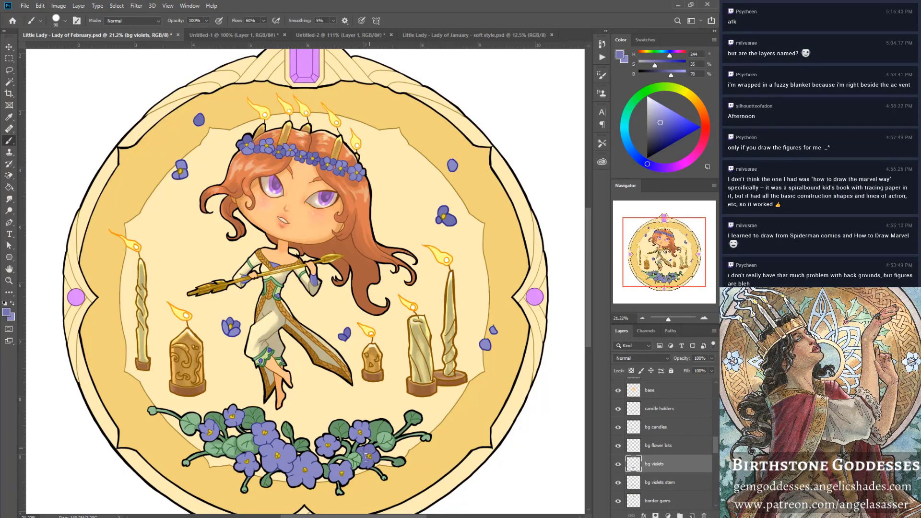
alt+click(248, 139)
drag(365, 455, 373, 468)
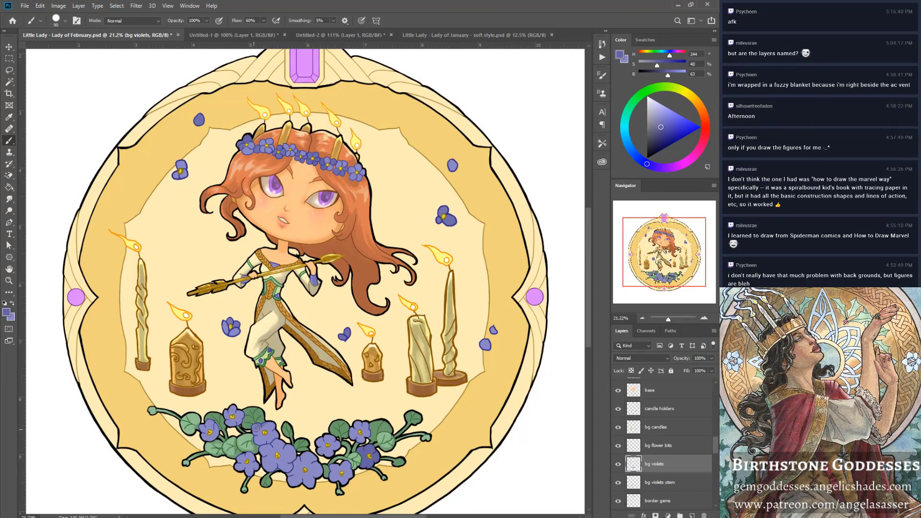
drag(267, 427, 268, 440)
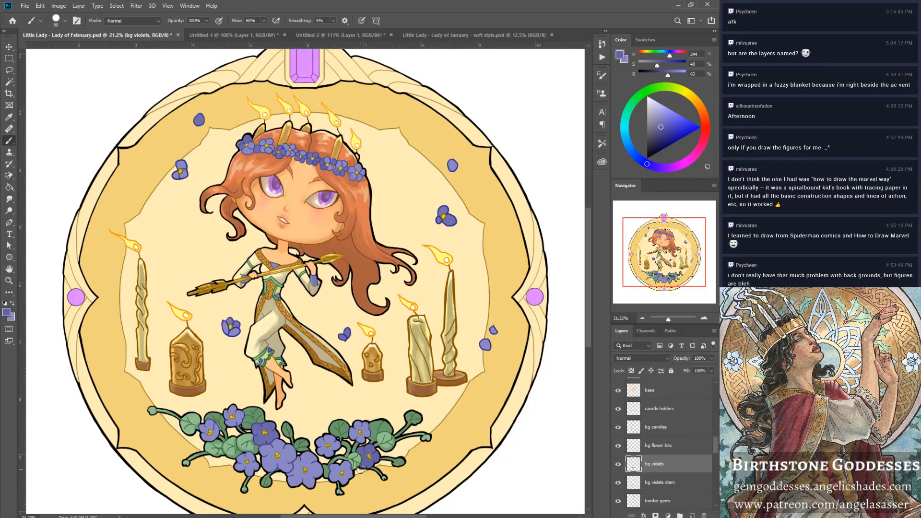
drag(321, 437, 334, 454)
mouse_move(232, 403)
mouse_down()
mouse_move(224, 423)
mouse_move(245, 419)
mouse_up()
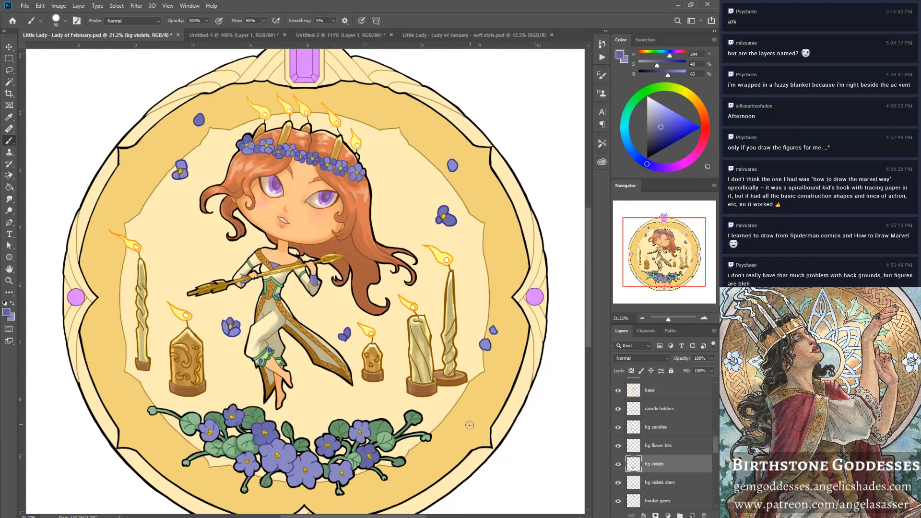
Shade the petals of the two large central garland violets, alternating between sampled light and dark violet.
alt+click(303, 464)
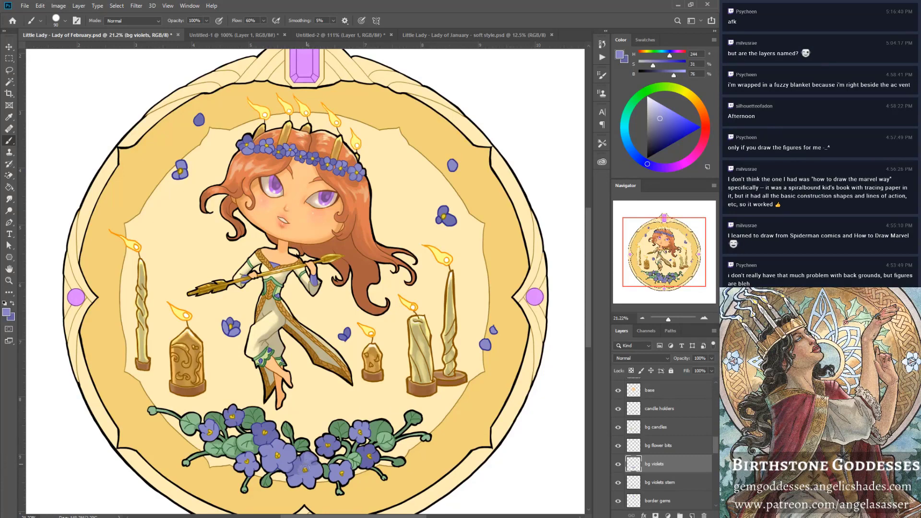
drag(313, 458, 305, 469)
drag(305, 457, 301, 454)
alt+click(296, 465)
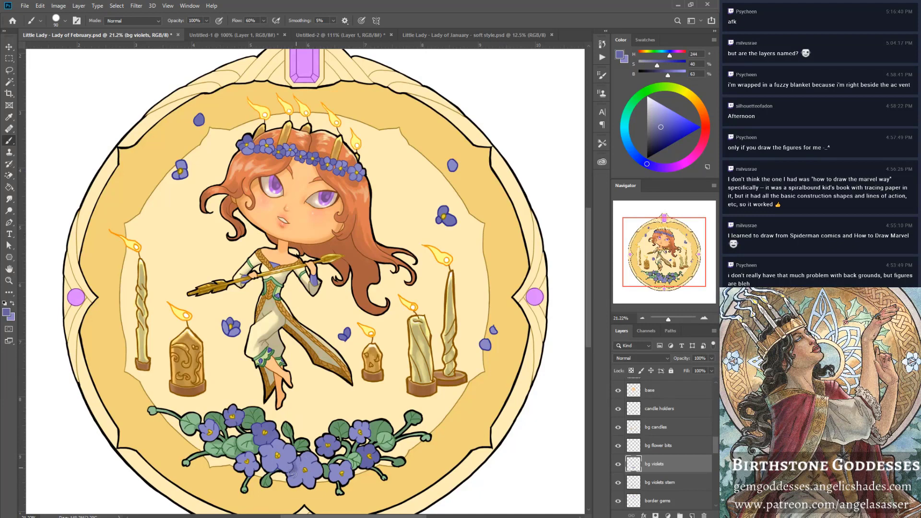
alt+click(294, 441)
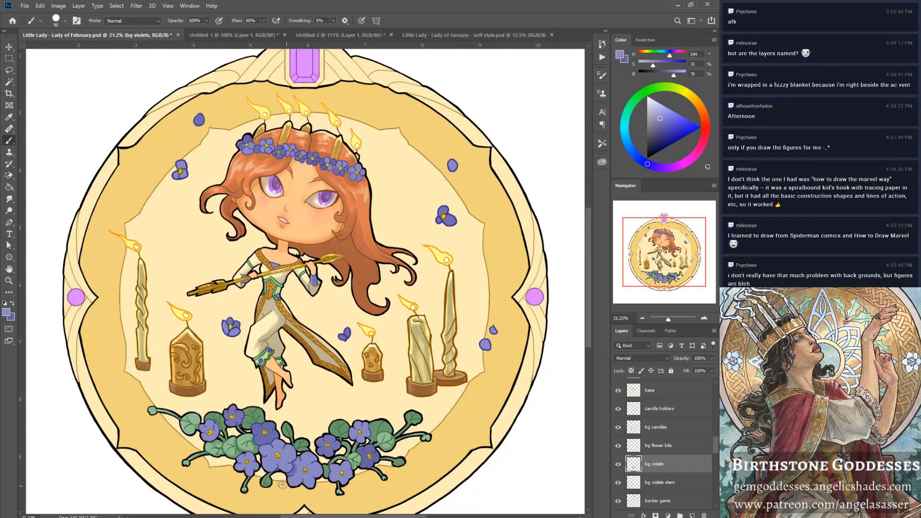
alt+click(262, 437)
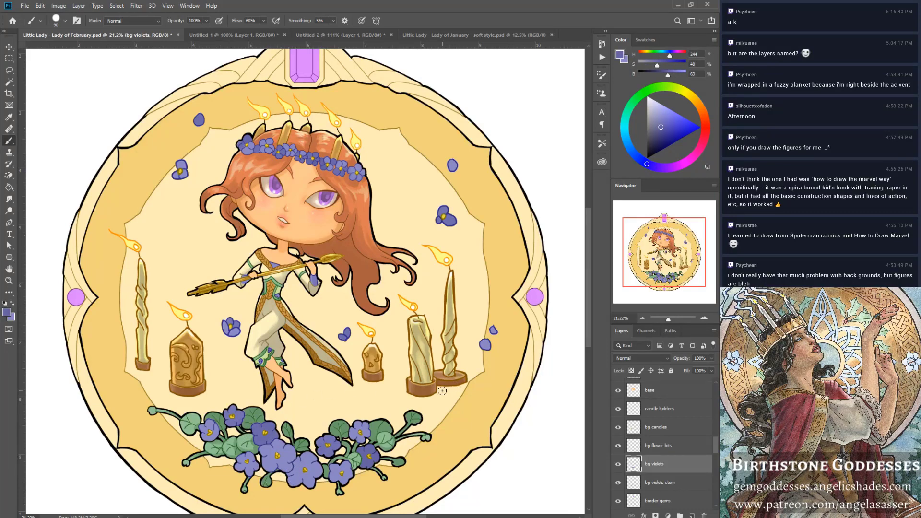
alt+click(307, 453)
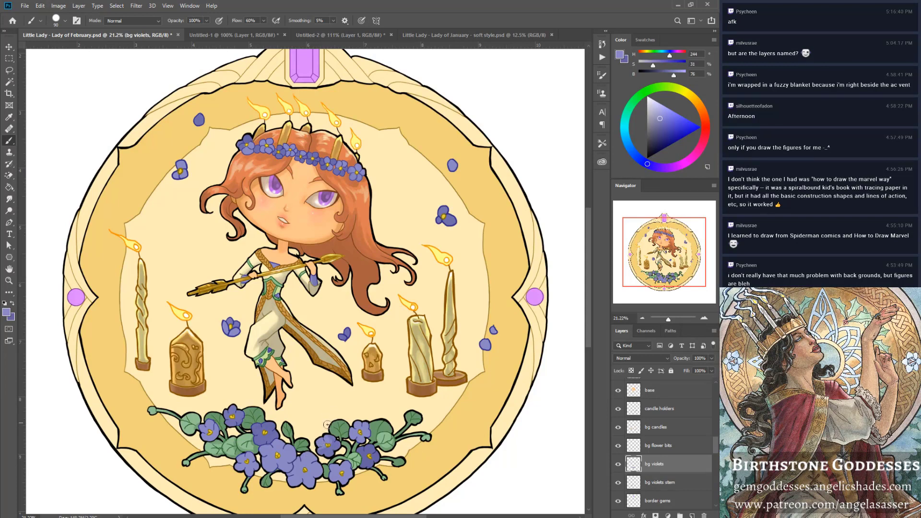
alt+click(327, 430)
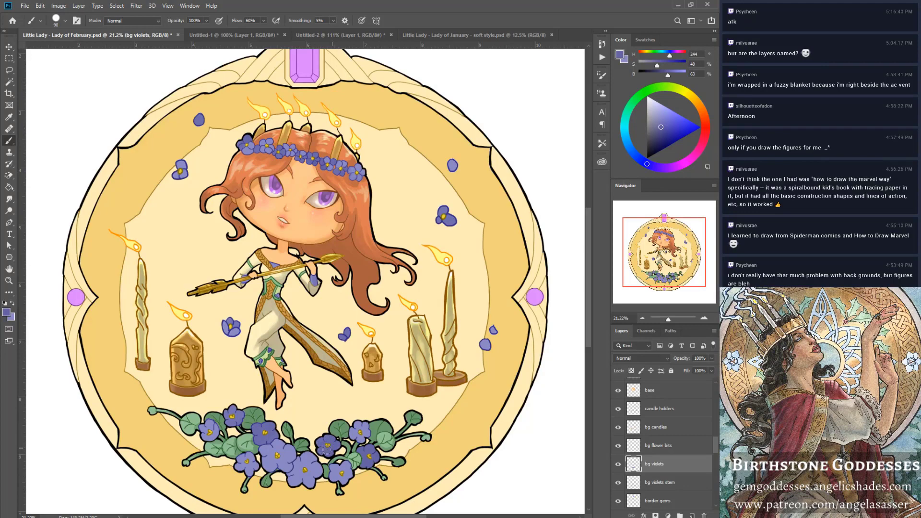
Refine the shading across the smaller garland violets and the overlap of the large blooms, sampling light and dark violets to blend.
alt+click(365, 455)
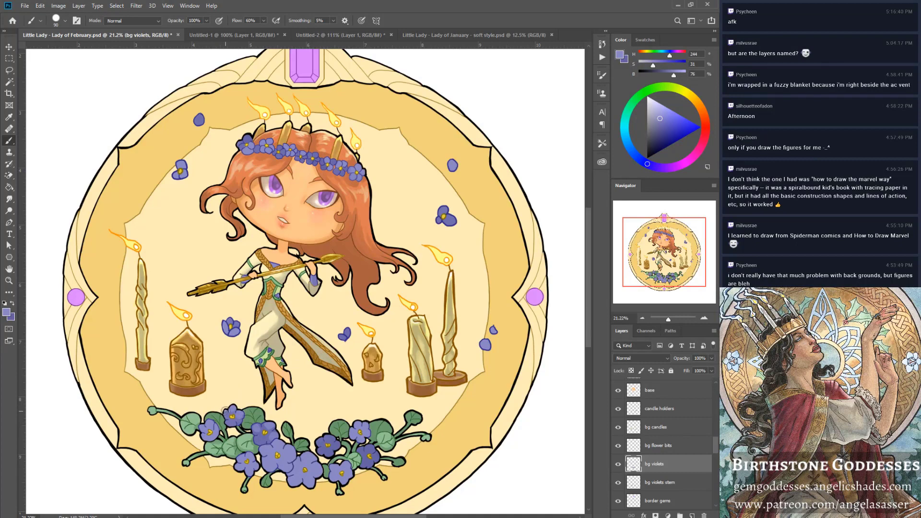
alt+click(369, 422)
mouse_move(213, 430)
mouse_down()
mouse_move(204, 439)
mouse_move(213, 440)
mouse_up()
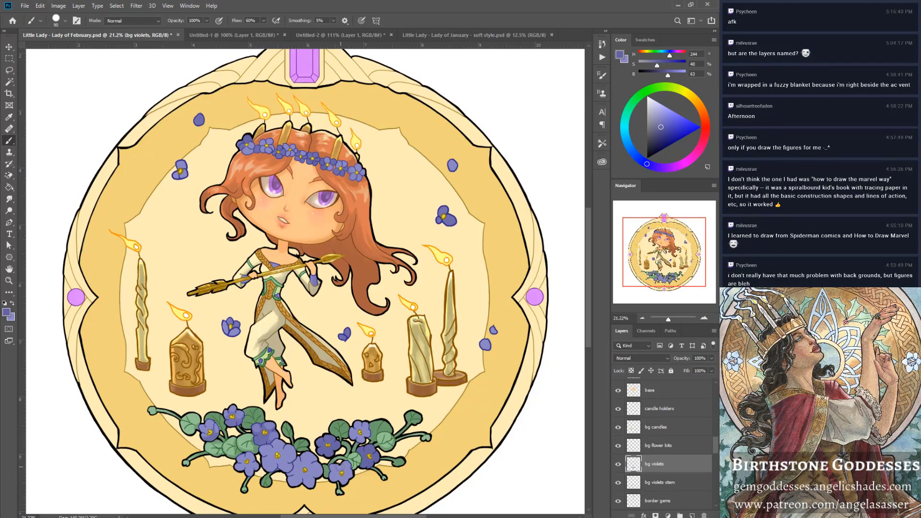
mouse_move(303, 471)
mouse_down()
mouse_move(296, 462)
mouse_move(292, 475)
mouse_move(298, 463)
mouse_move(269, 473)
mouse_up()
alt+click(272, 470)
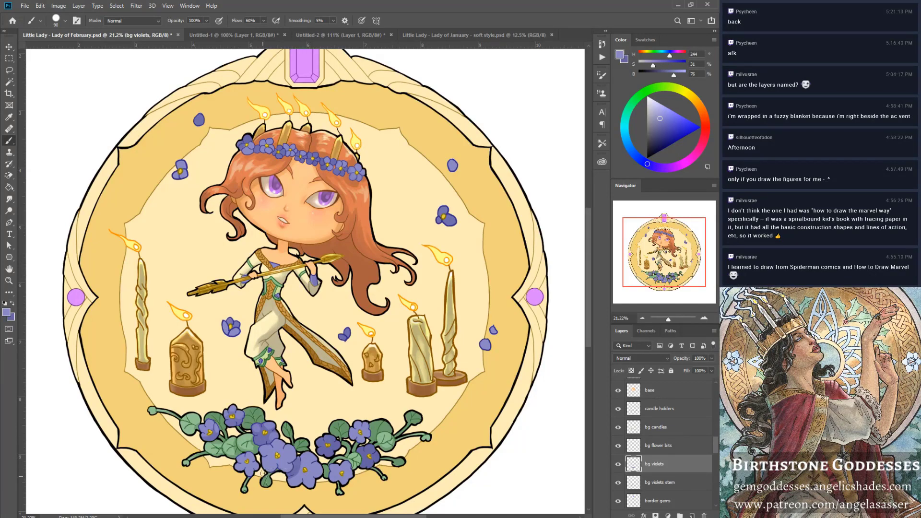
alt+click(263, 446)
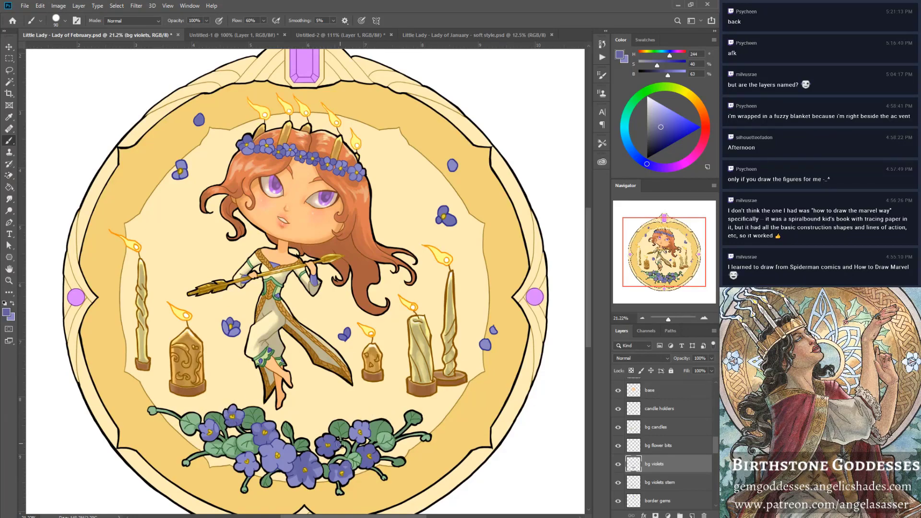
alt+click(348, 464)
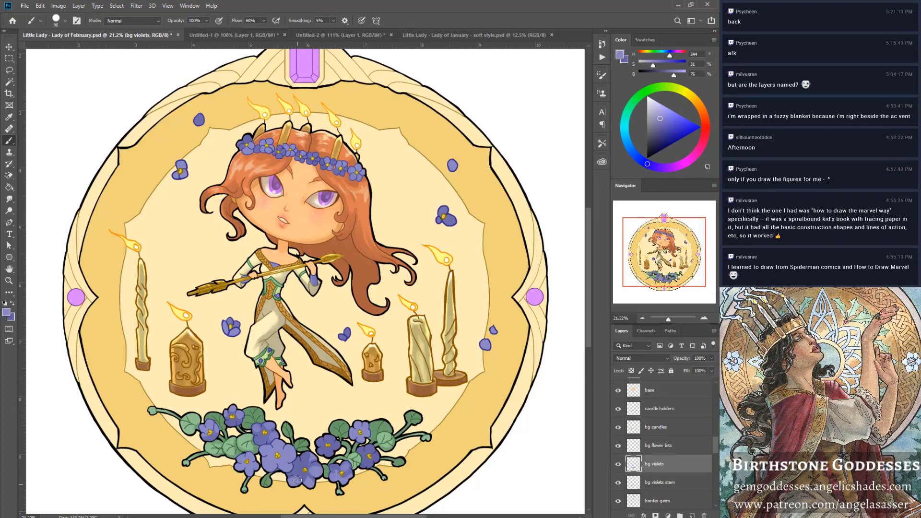
alt+click(404, 458)
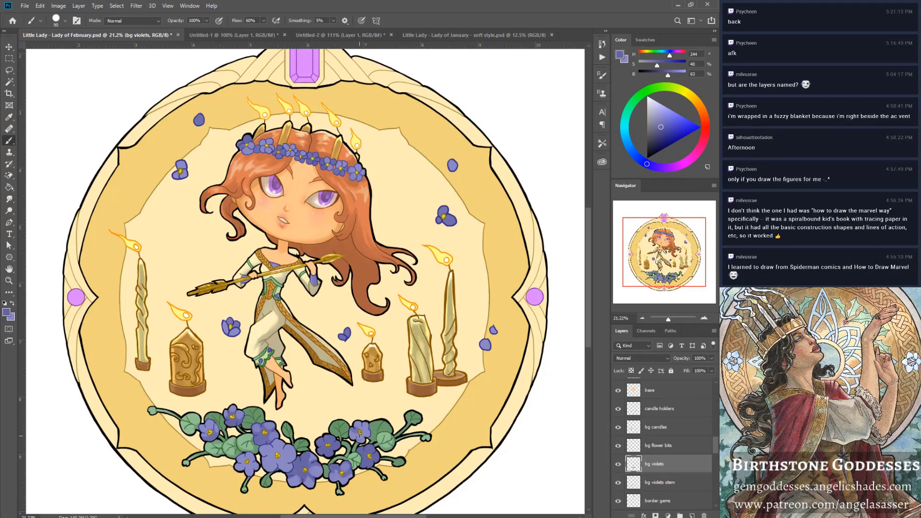
drag(360, 434, 356, 439)
alt+click(269, 452)
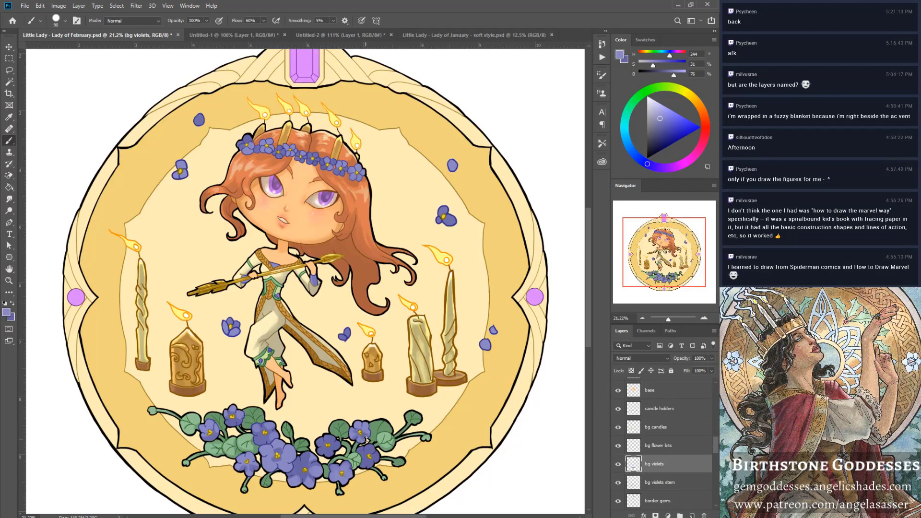
alt+click(365, 432)
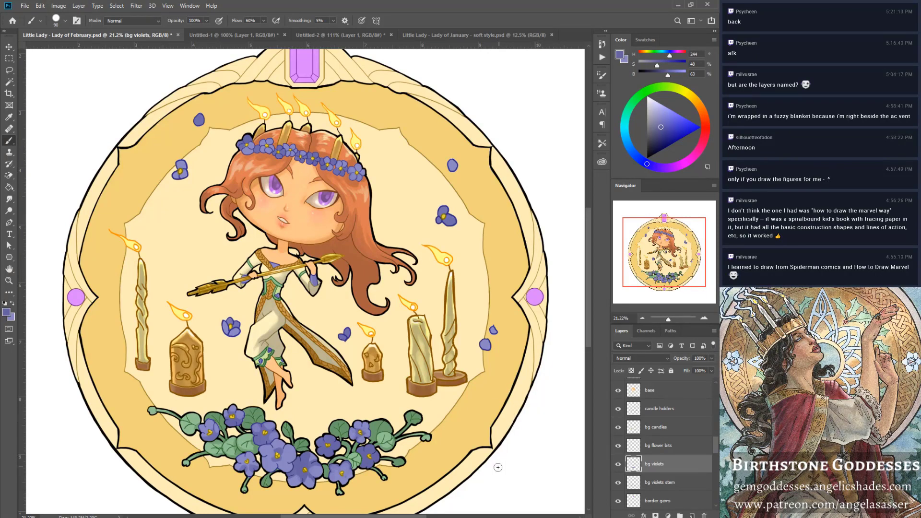
Touch up the loose violets and petals floating around the figure with sampled light and dark violets.
alt+click(229, 322)
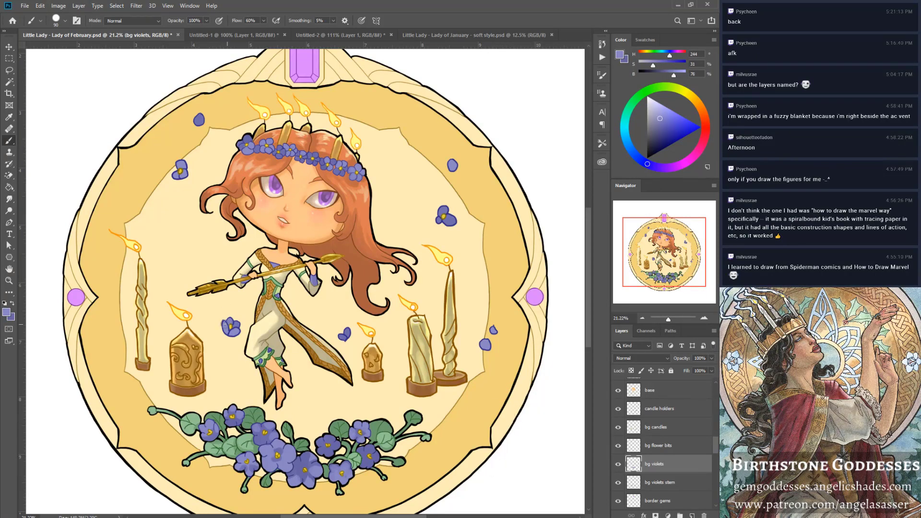
alt+click(183, 159)
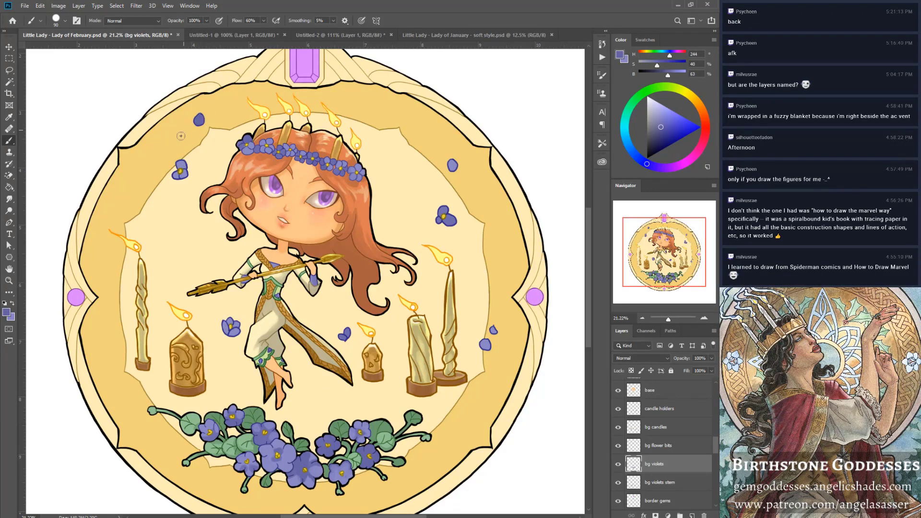
alt+click(453, 163)
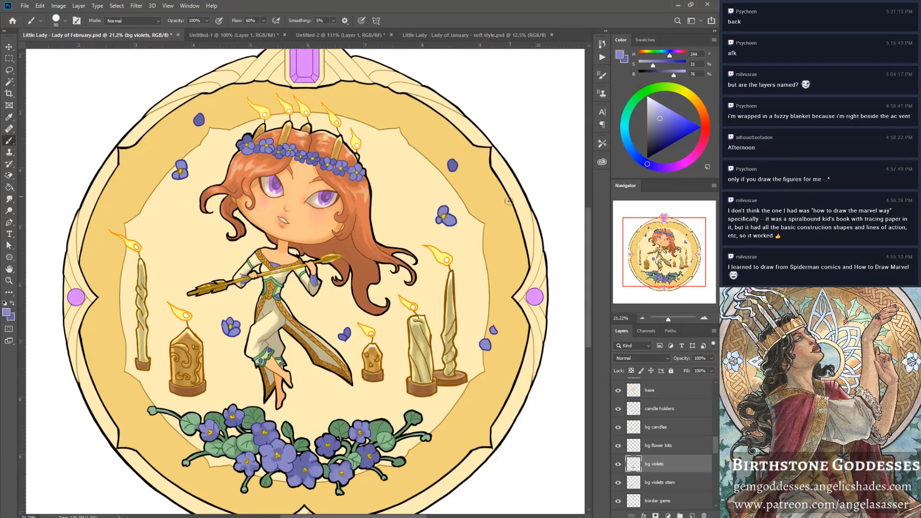
alt+click(344, 331)
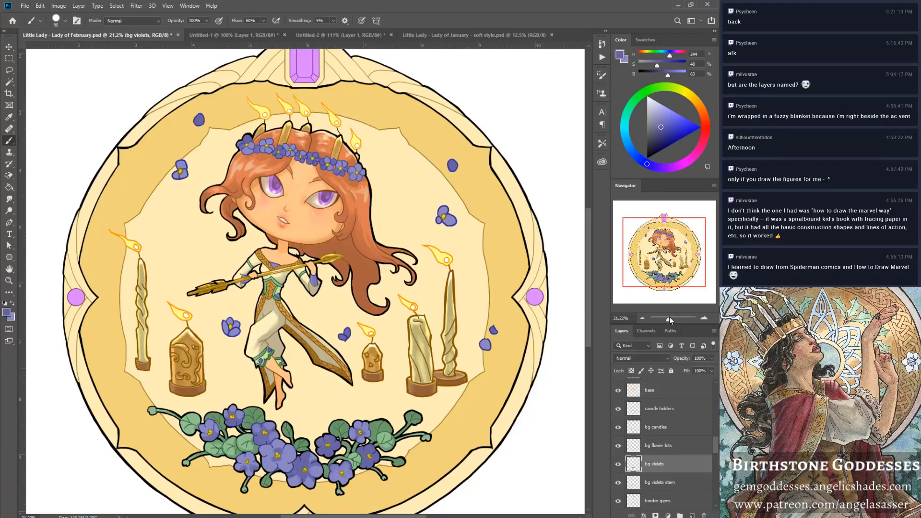
drag(670, 318, 668, 320)
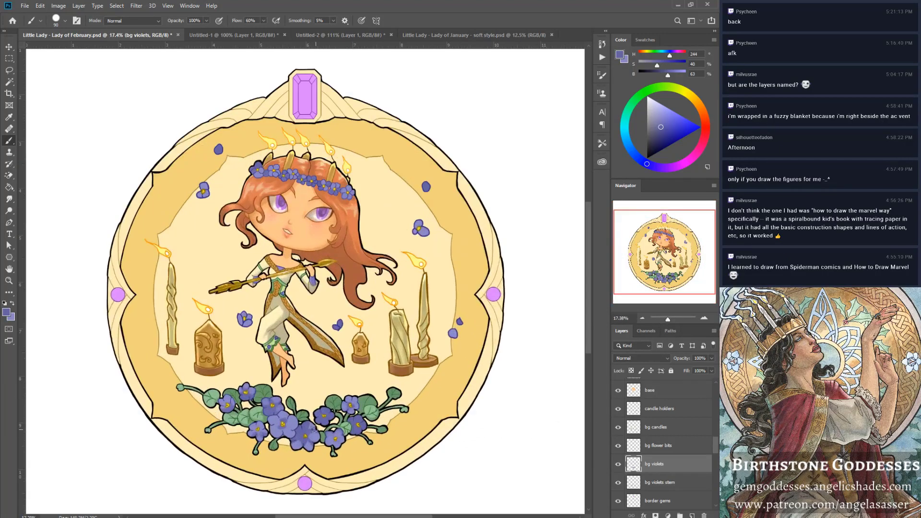
alt+click(325, 454)
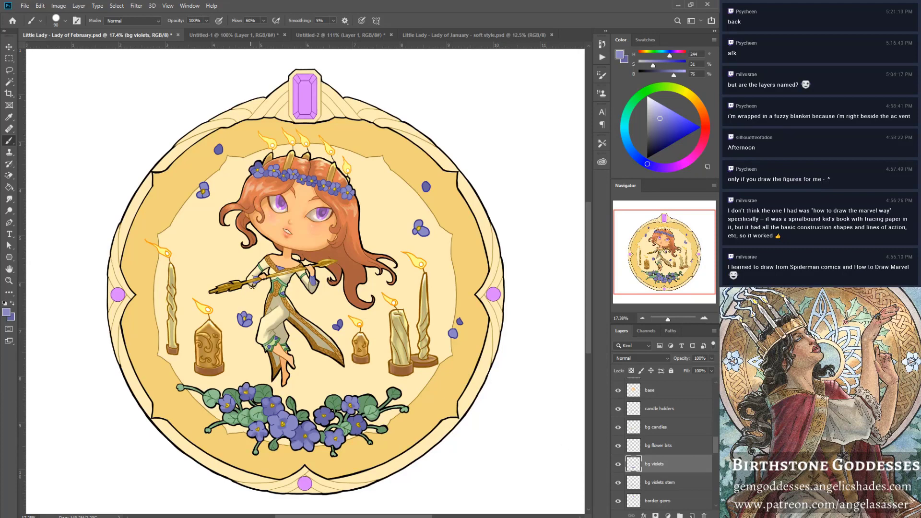
Load the bg candles layer as a selection and look through the neighbouring background layers.
ctrl+click(640, 430)
scroll(655, 446, up, 2)
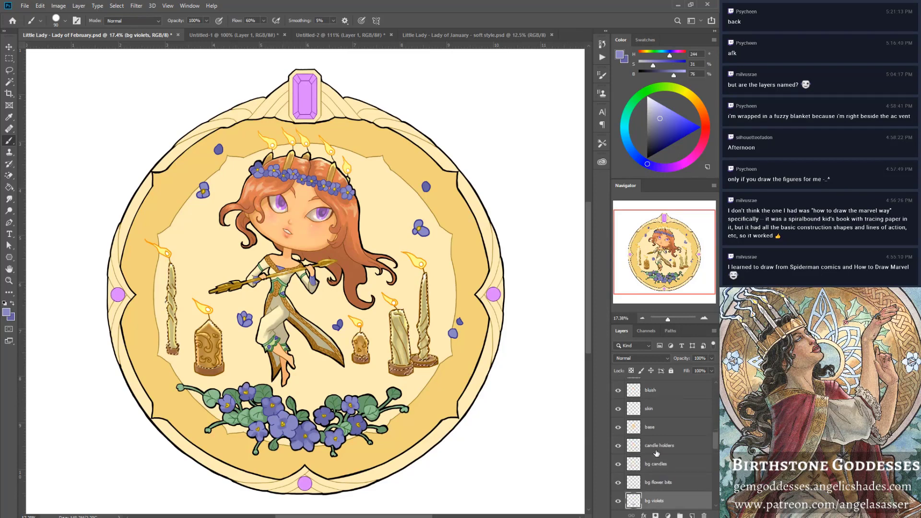
scroll(657, 453, down, 3)
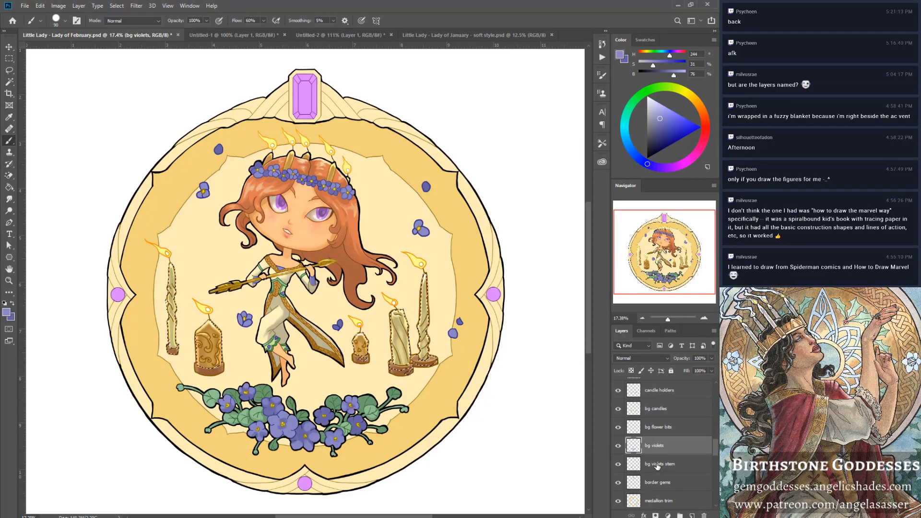
scroll(658, 466, up, 3)
scroll(657, 466, down, 3)
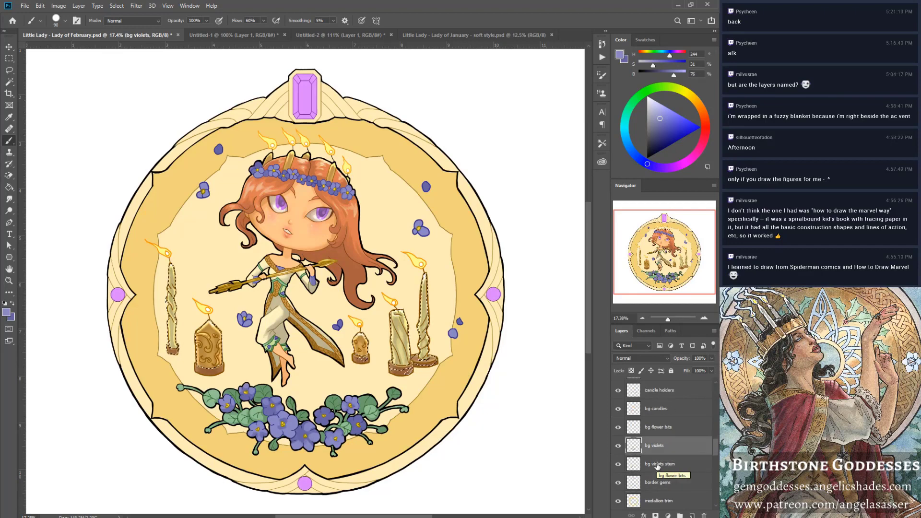
click(658, 466)
click(666, 448)
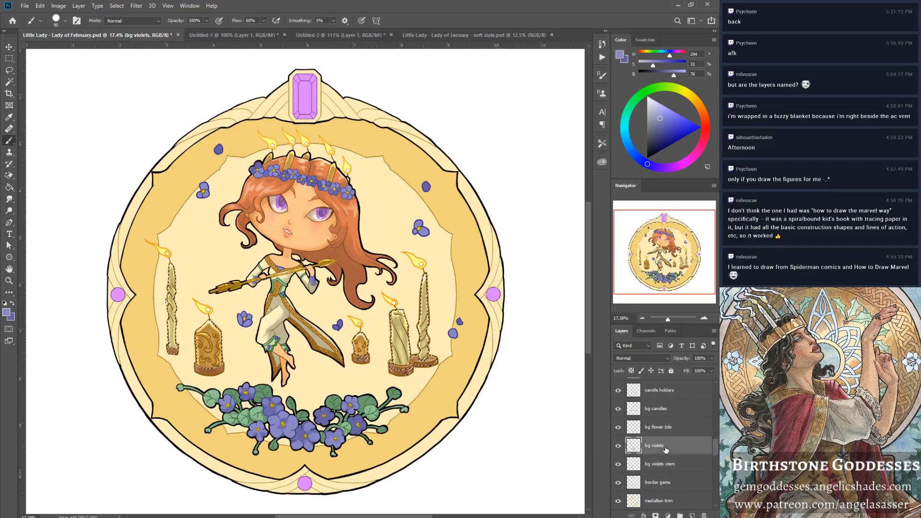
Duplicate the bg candles and candle holders layers and merge the two copies into one layer.
click(668, 416)
scroll(668, 421, up, 1)
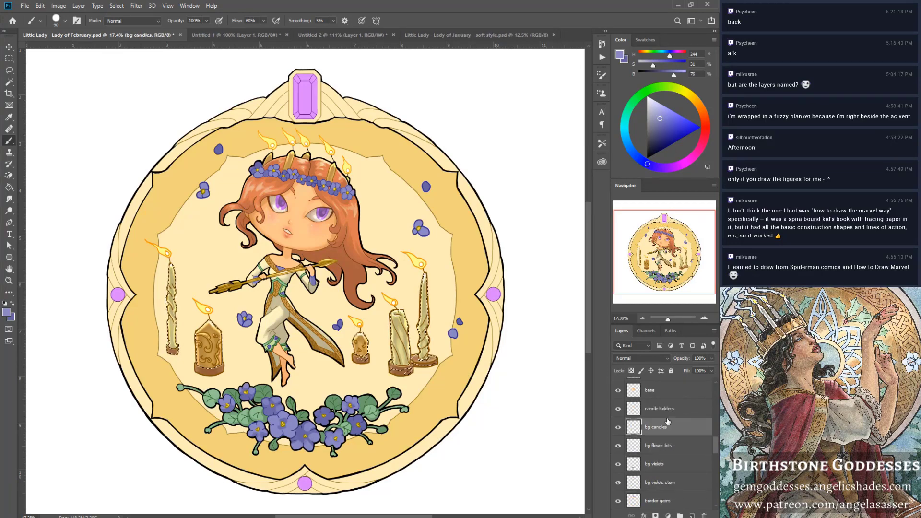
shift+click(665, 409)
right_click(664, 409)
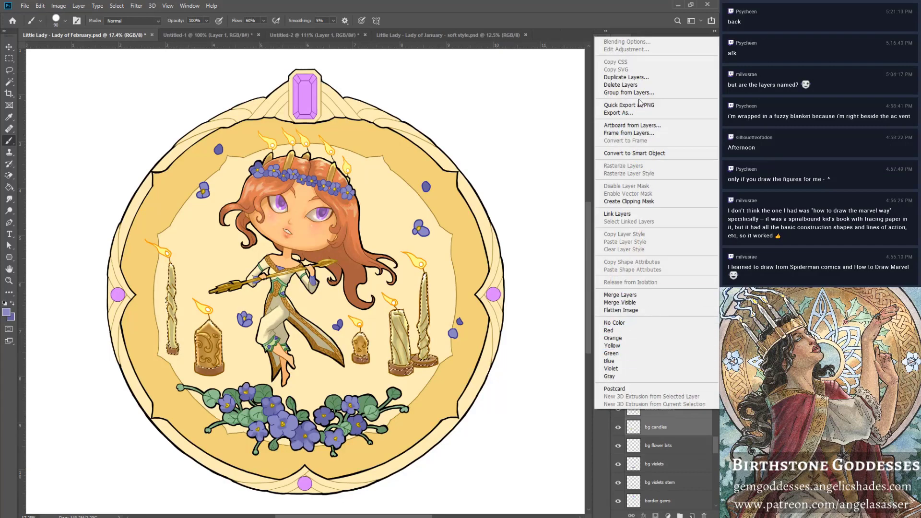
click(640, 76)
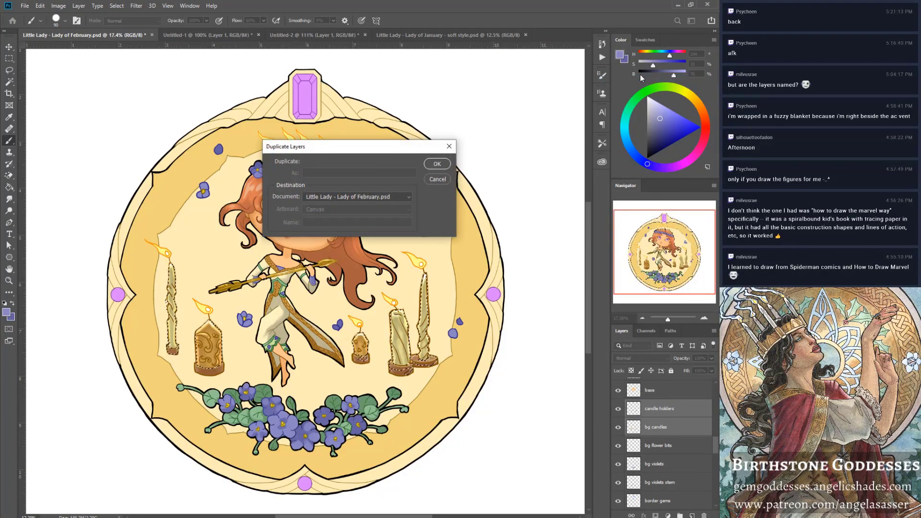
key(Return)
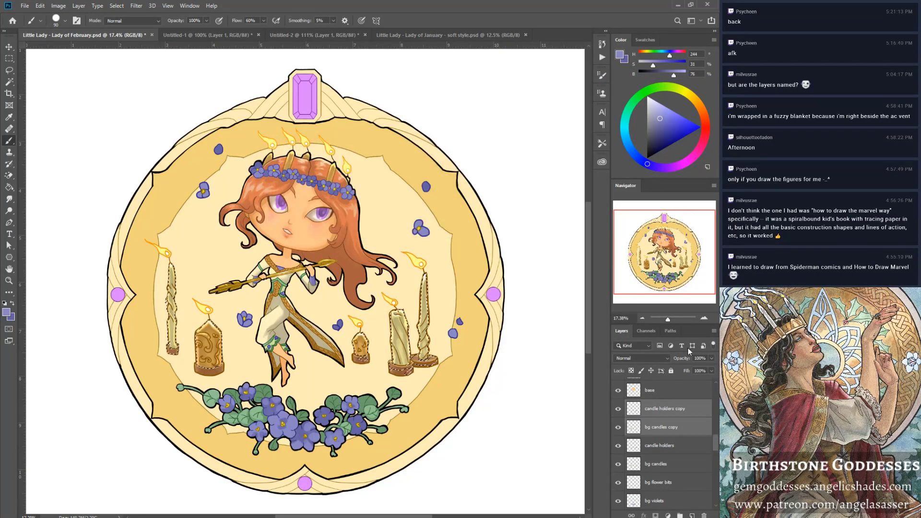
right_click(668, 410)
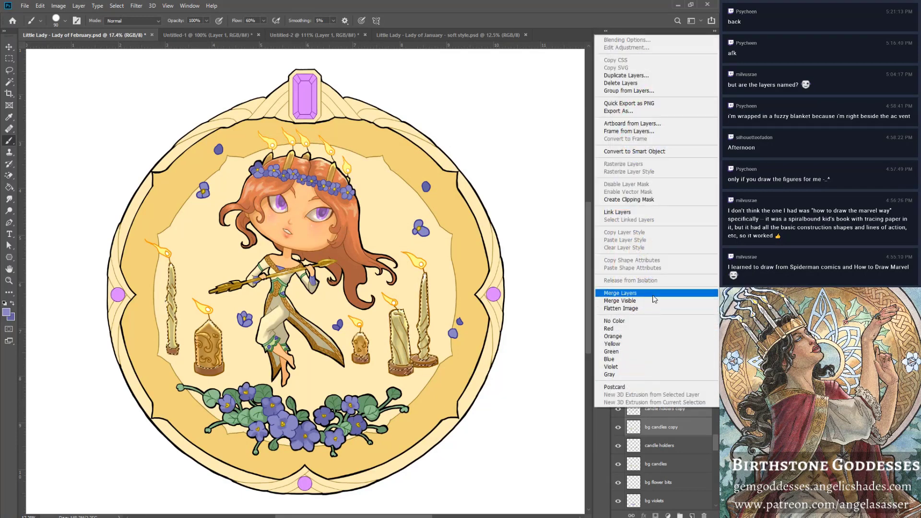
click(638, 293)
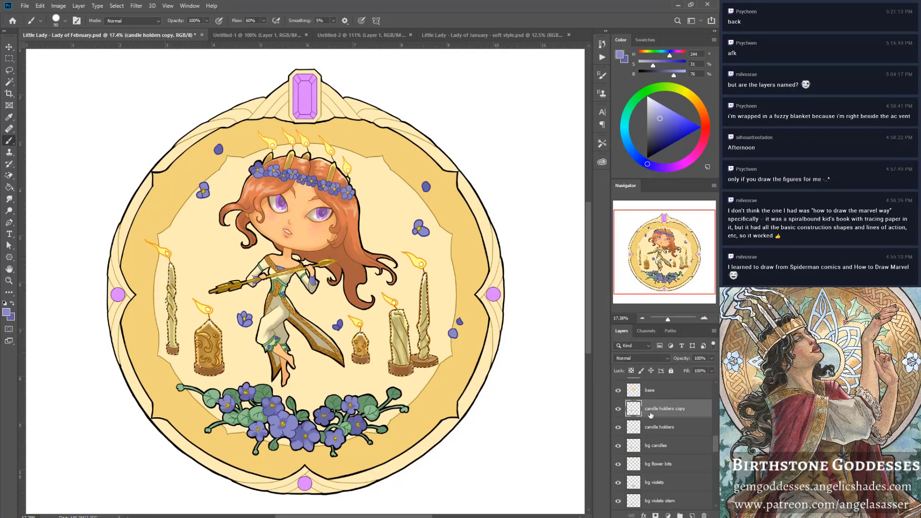
Make the Gradient Fill 1 layer visible and target its layer mask while keeping the candle selection.
scroll(659, 426, up, 5)
scroll(660, 426, up, 5)
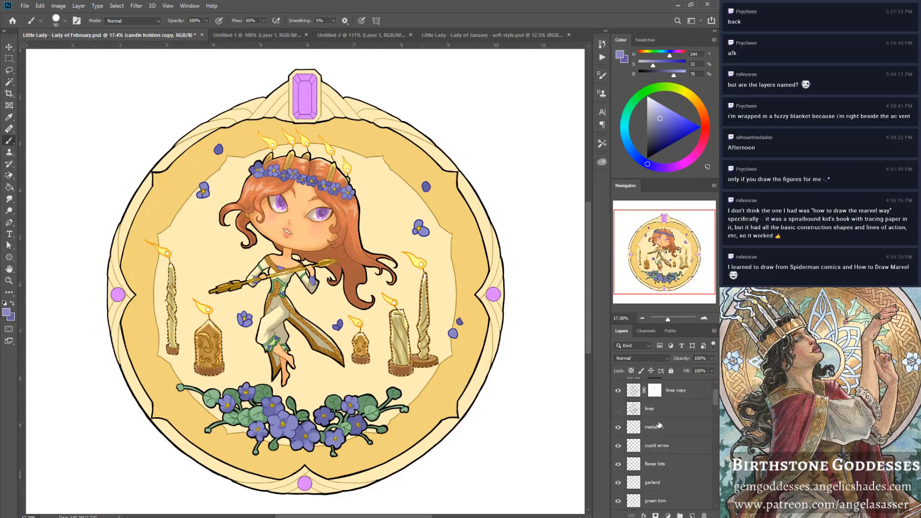
click(655, 405)
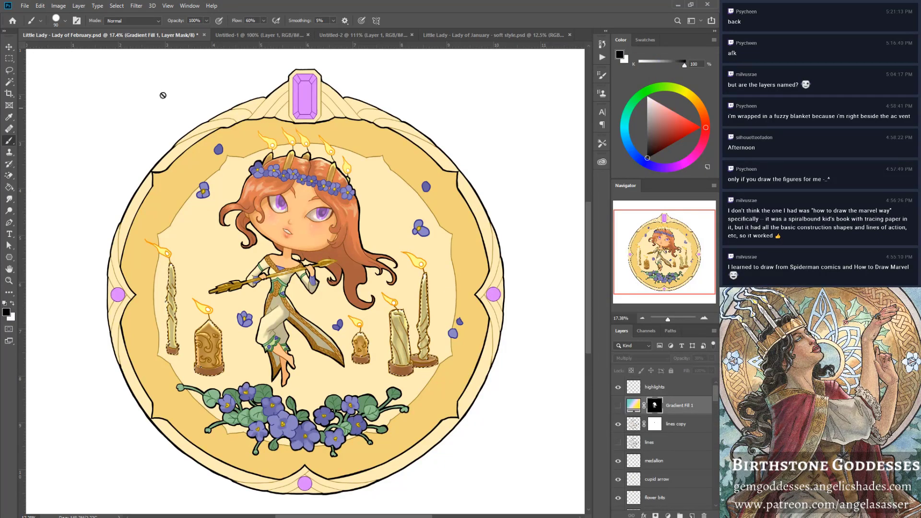
click(43, 7)
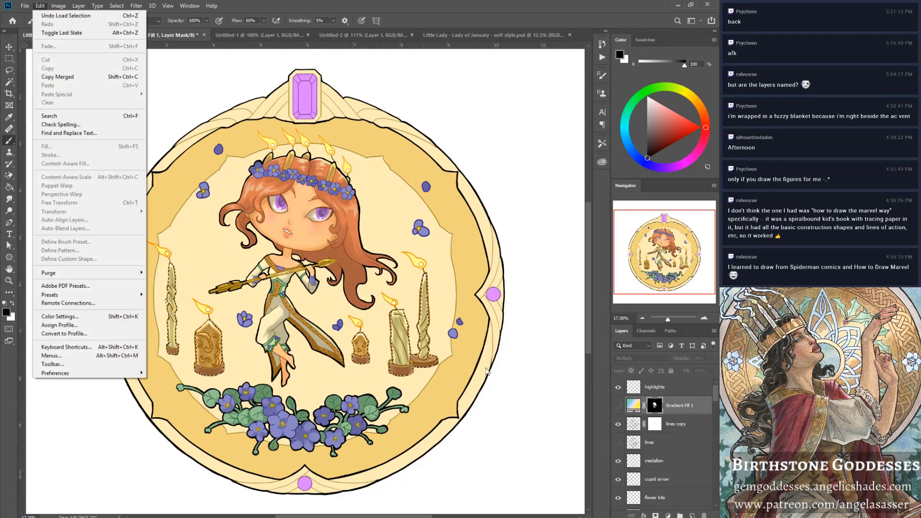
click(619, 407)
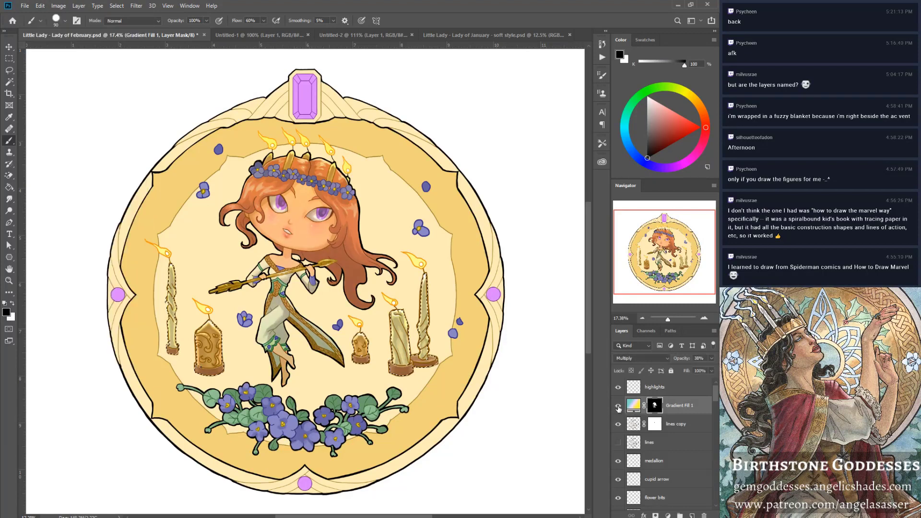
Fill the selected candles and holders with white on the Gradient Fill 1 mask, using Normal mode at 100% opacity, and deselect.
click(41, 5)
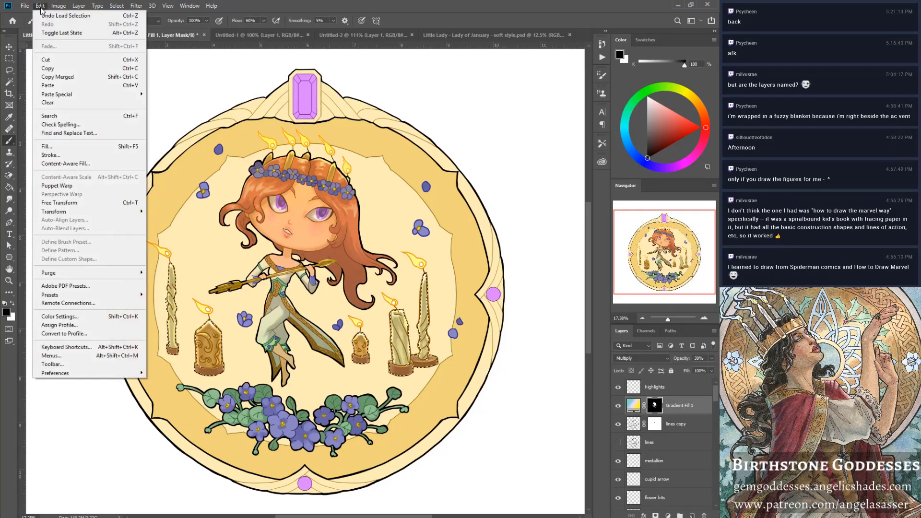
click(50, 150)
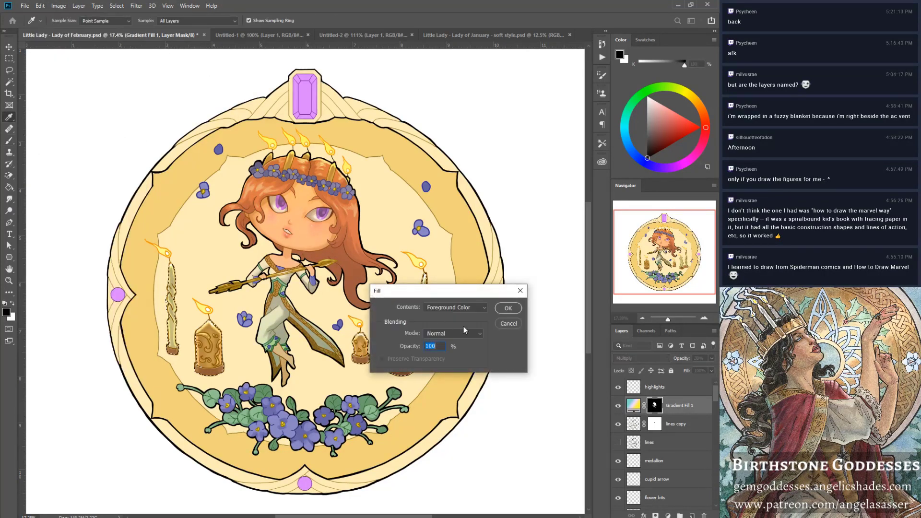
click(455, 308)
click(459, 389)
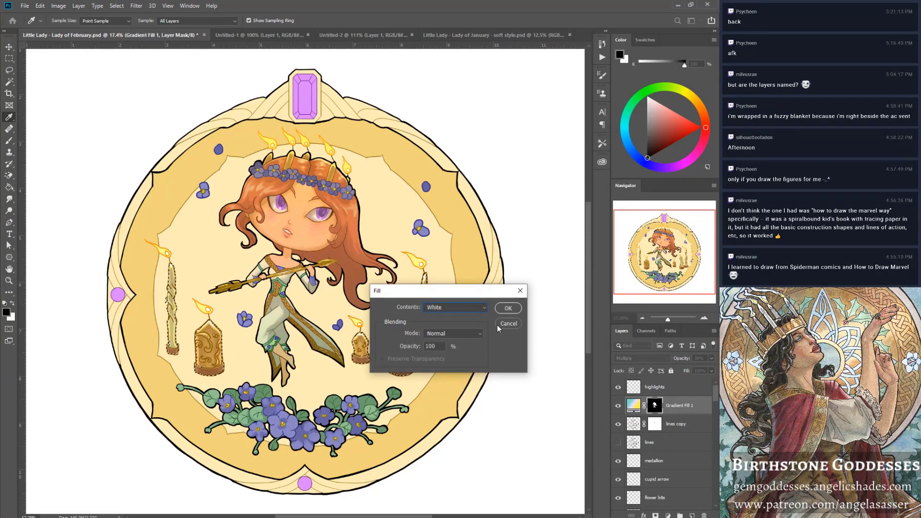
click(508, 308)
key(b)
key(ctrl+d)
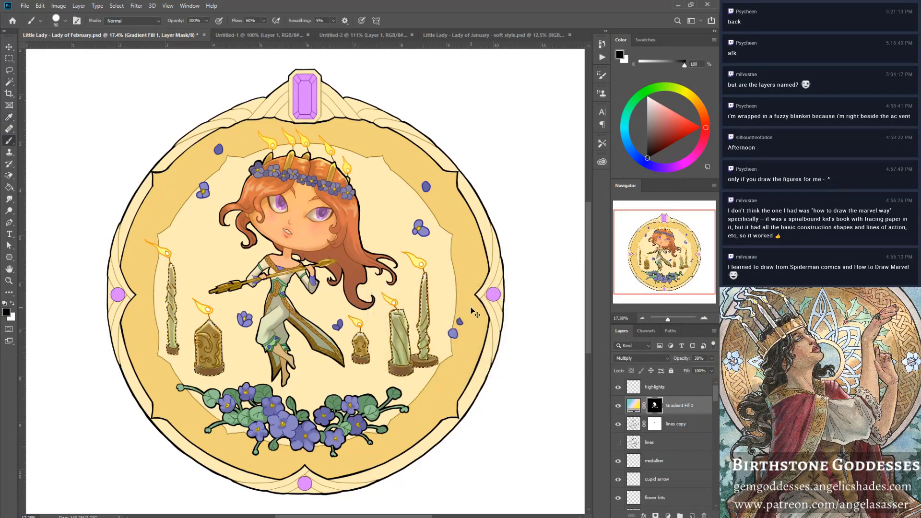
Compare the candles with the Gradient Fill 1 shading hidden and shown, leave it visible, and switch from the mask to the layer.
click(618, 406)
click(618, 406)
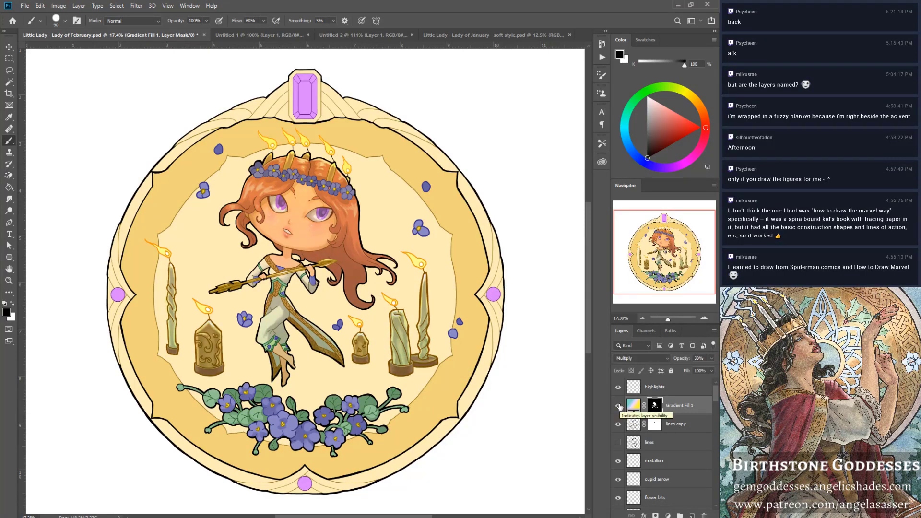
click(618, 406)
click(619, 405)
drag(669, 322, 667, 321)
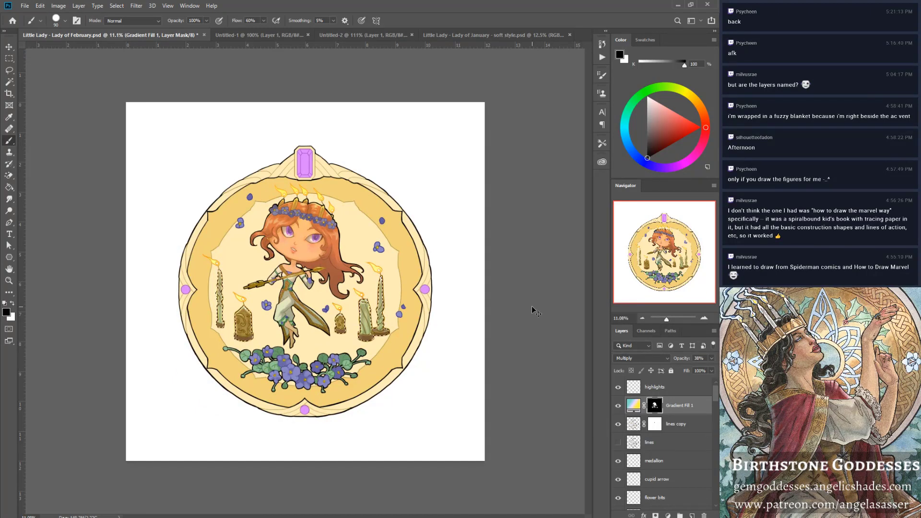
key(ctrl+2)
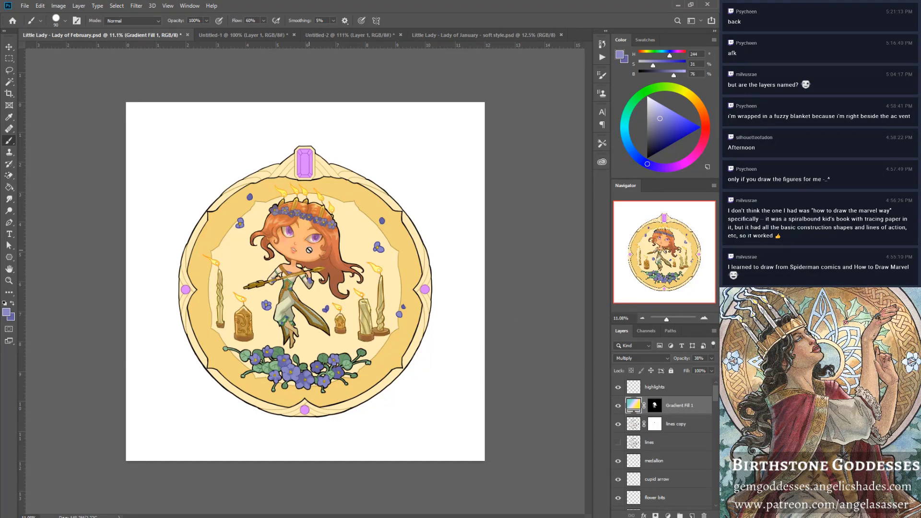
Make bg violets stem the active layer and sample a mid green from the garland leaves for the brush.
click(9, 282)
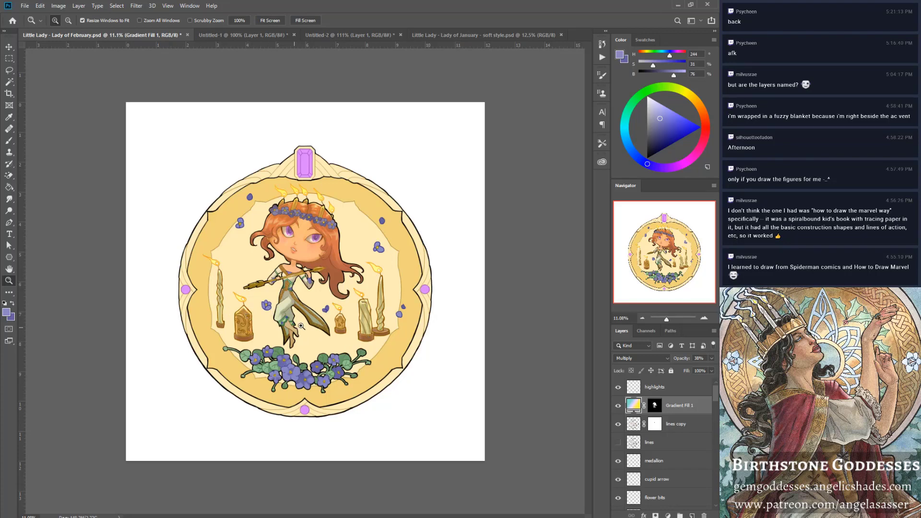
click(267, 374)
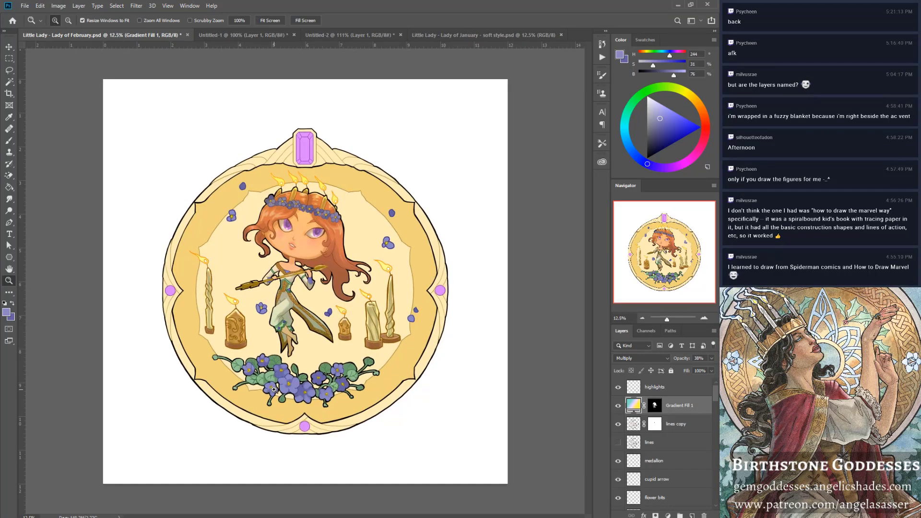
click(259, 367)
click(251, 361)
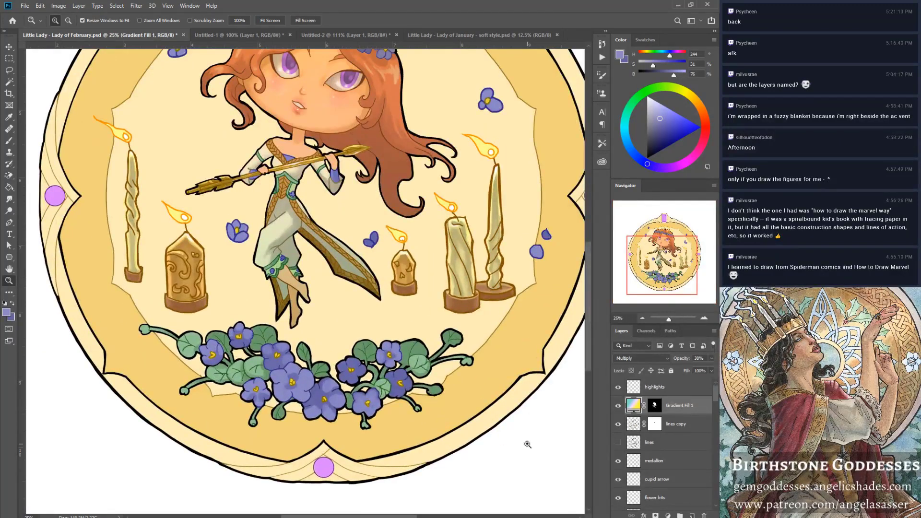
scroll(664, 473, down, 5)
scroll(664, 474, down, 5)
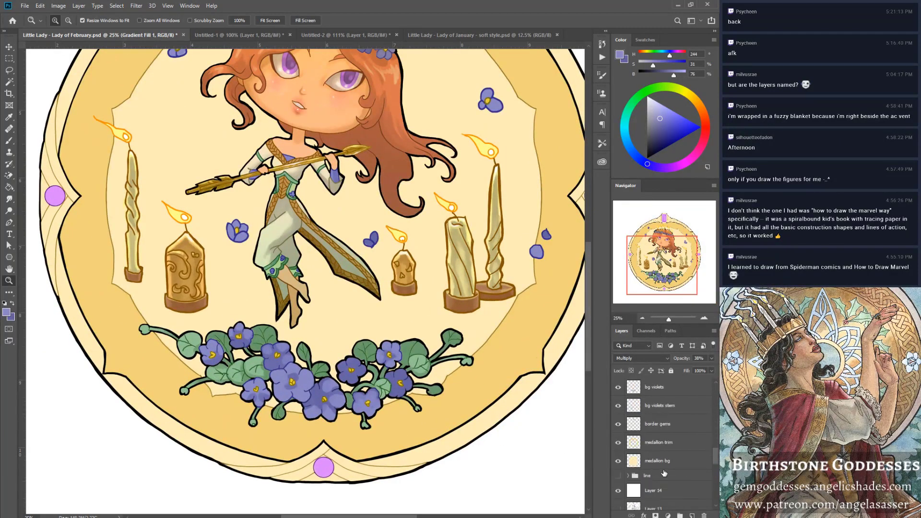
scroll(664, 473, up, 3)
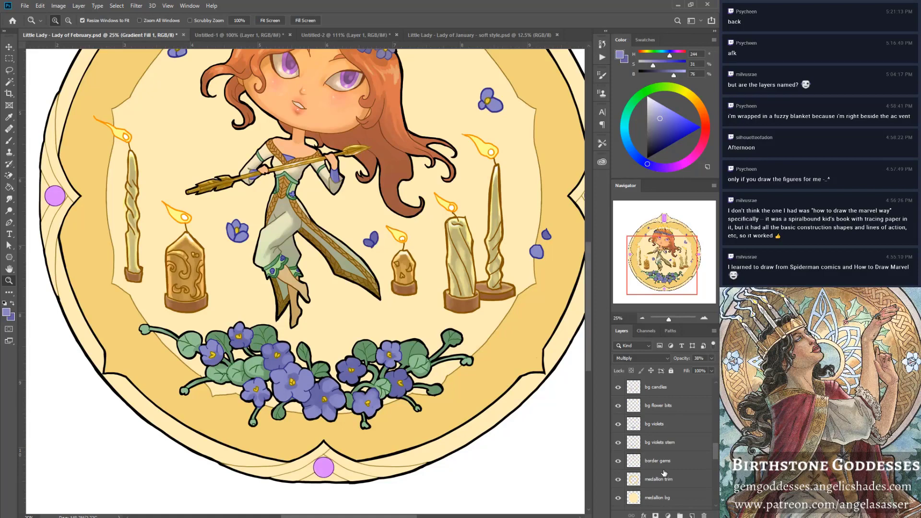
scroll(664, 473, up, 1)
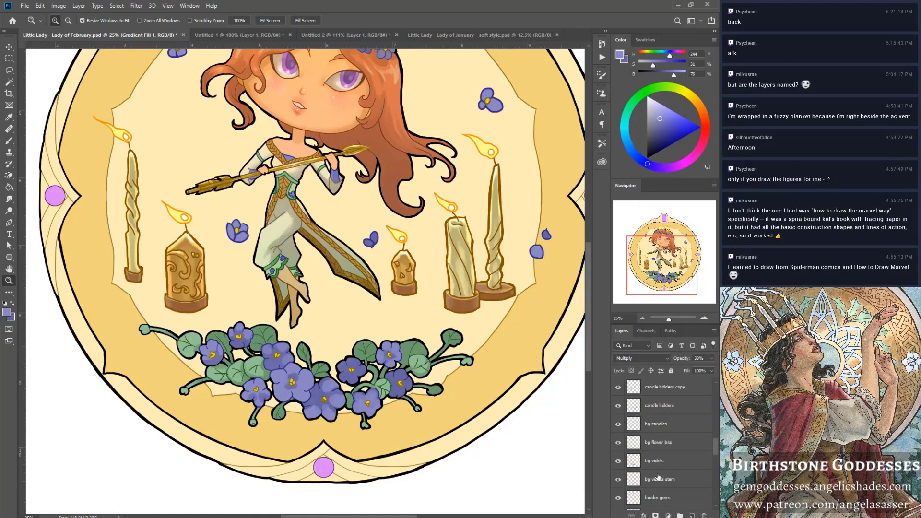
click(659, 478)
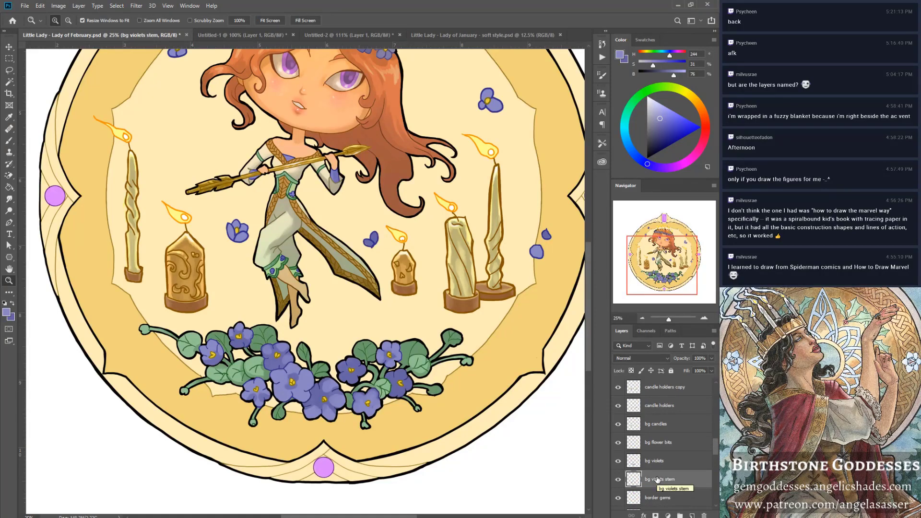
key(b)
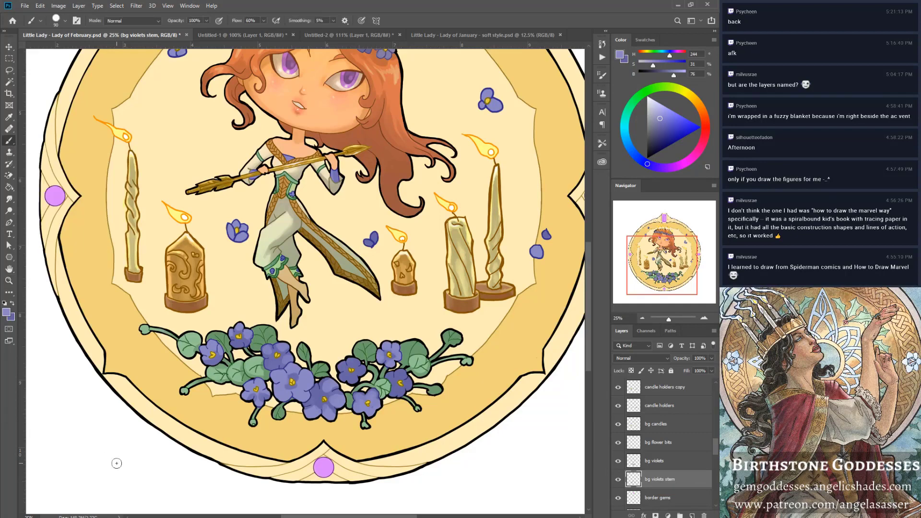
alt+click(267, 374)
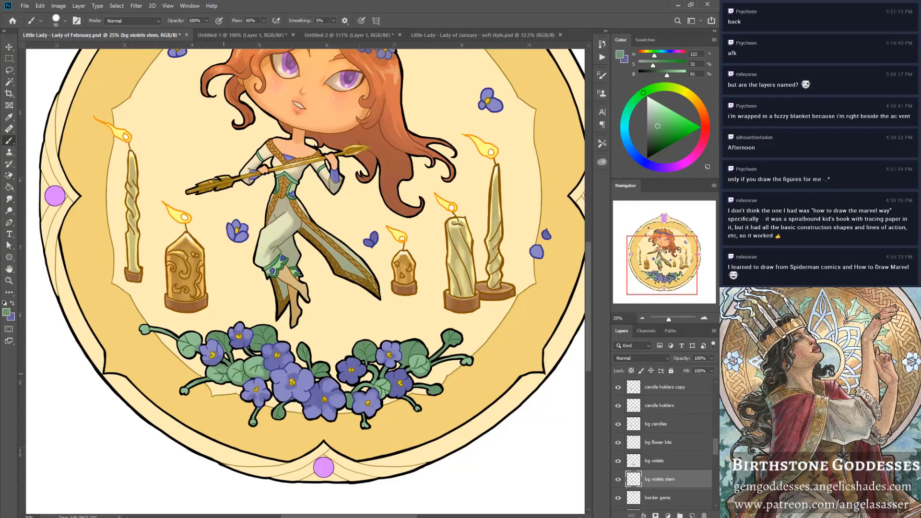
Undo a test stroke of green on the garland leaf and load the bg violets stem layer as a selection for painting.
drag(220, 371, 213, 373)
key(ctrl+z)
ctrl+click(633, 478)
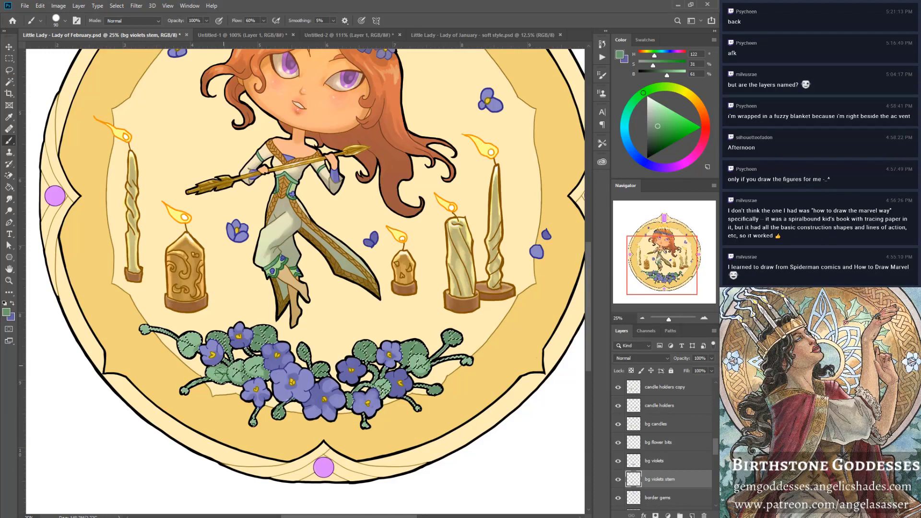
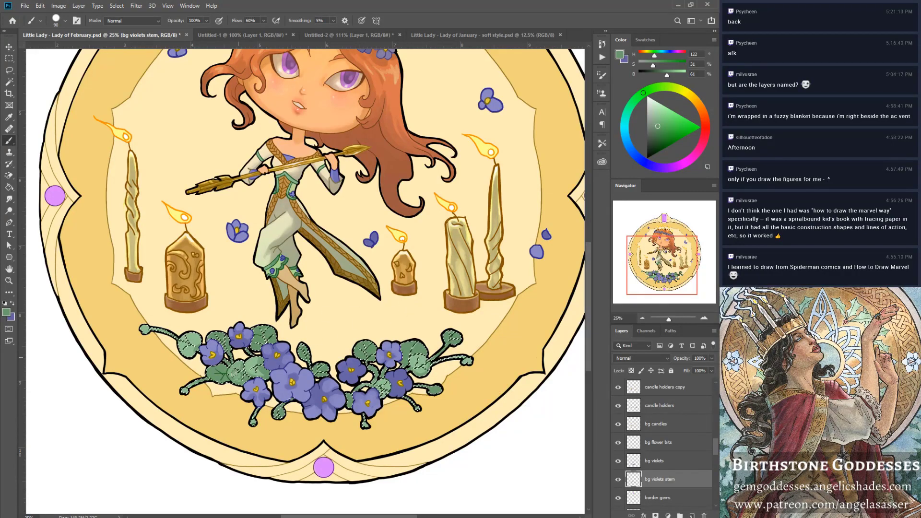
key(ctrl+d)
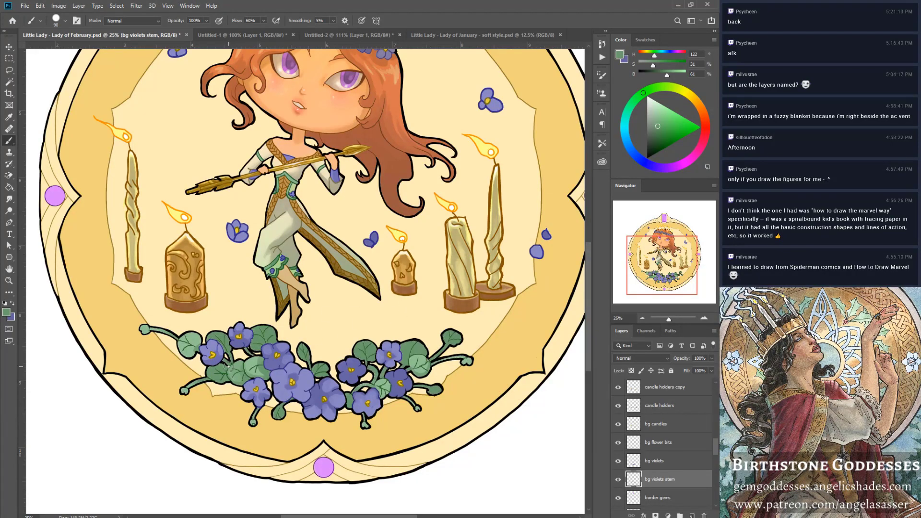
key(ctrl+shift+d)
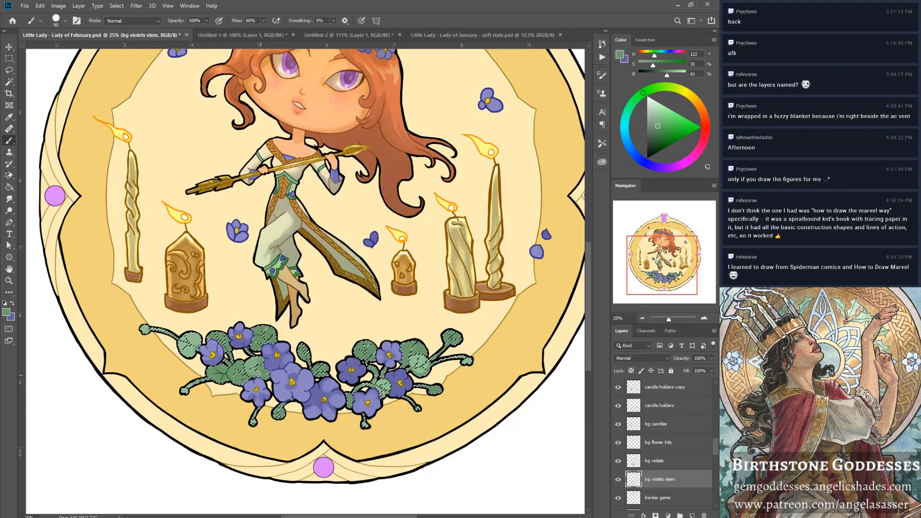
Deselect the violet stems and leaves, and save the document.
key(ctrl+d)
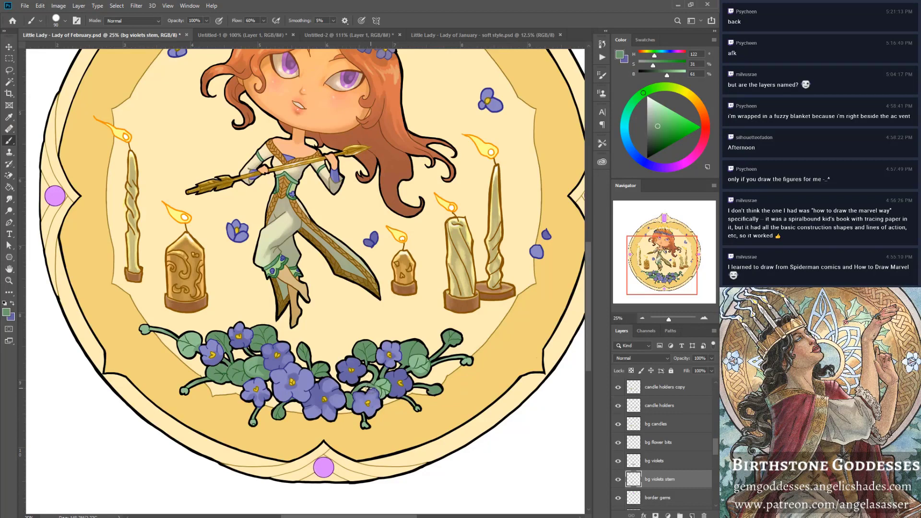
key(ctrl+shift+d)
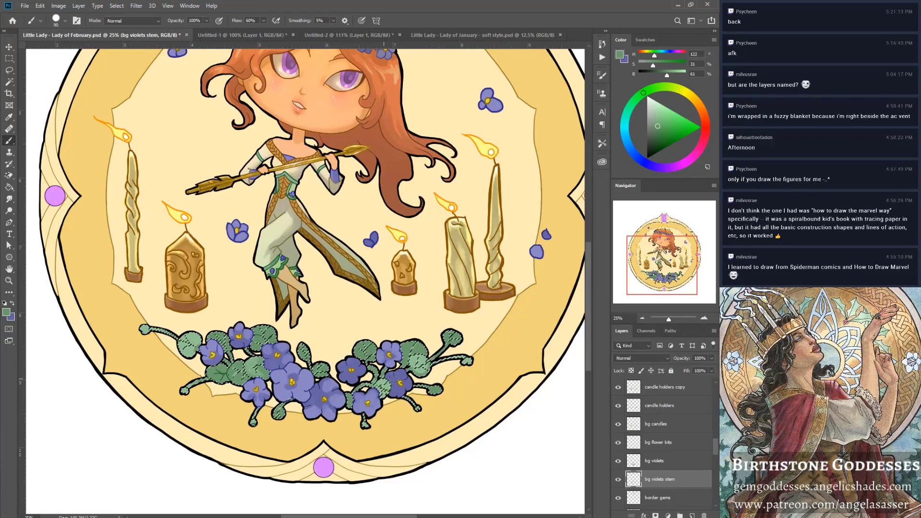
key(ctrl+d)
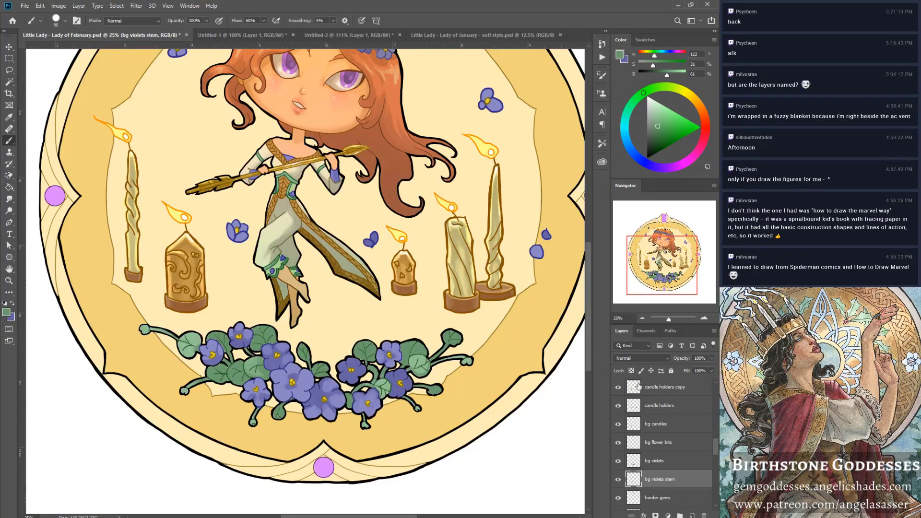
drag(673, 318, 667, 321)
key(ctrl+s)
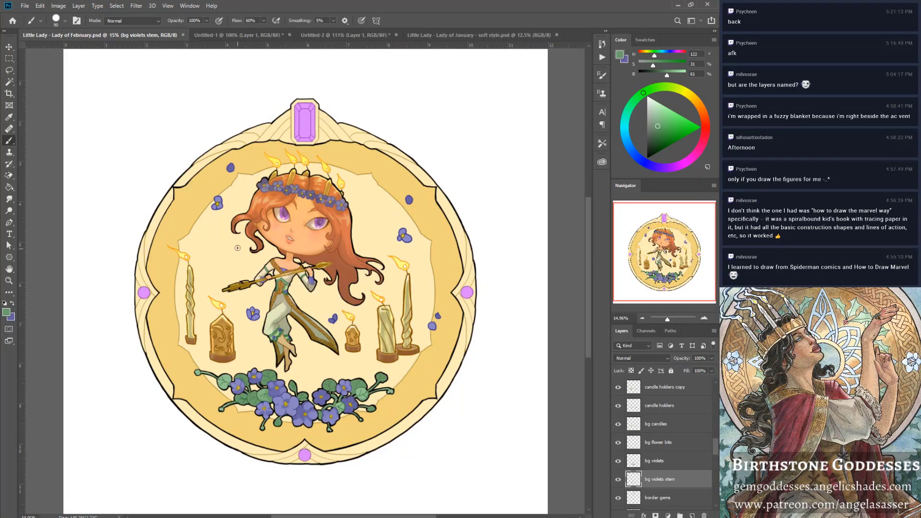
Find and select the medallion bg layer in the layer stack.
scroll(667, 427, down, 5)
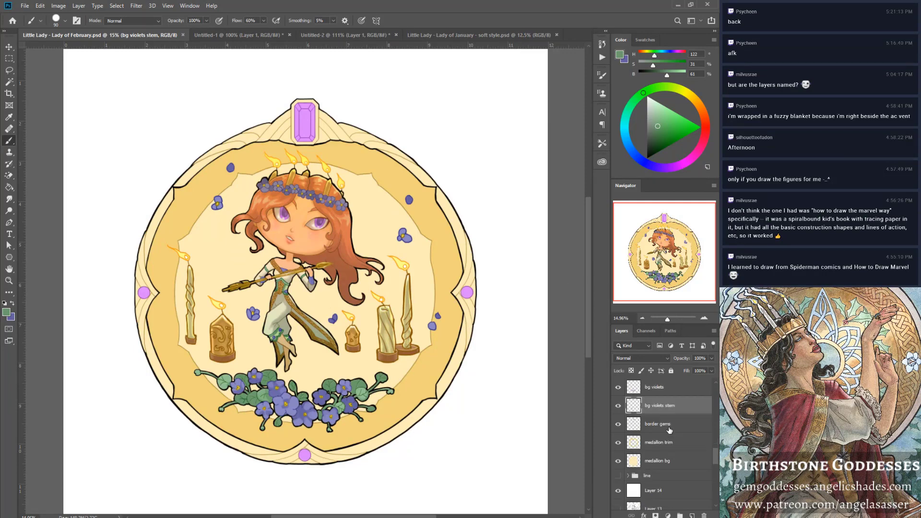
scroll(670, 430, down, 5)
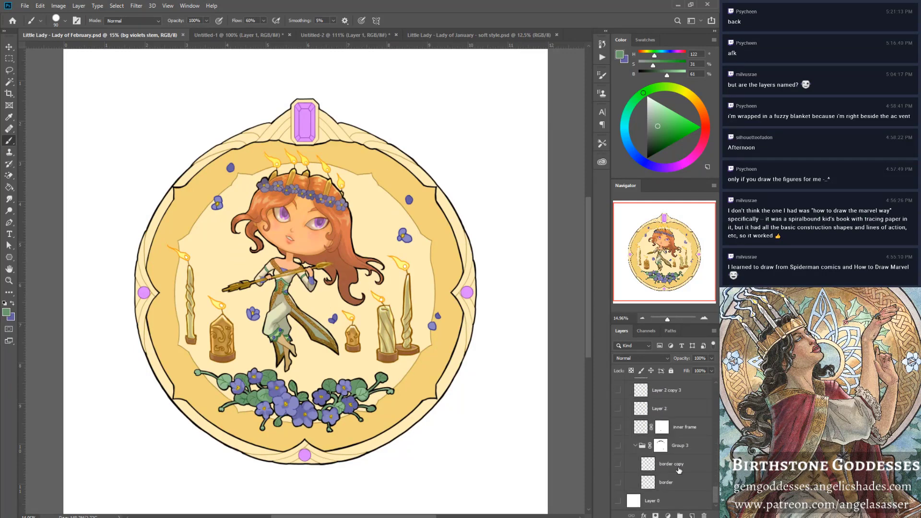
scroll(673, 484, up, 5)
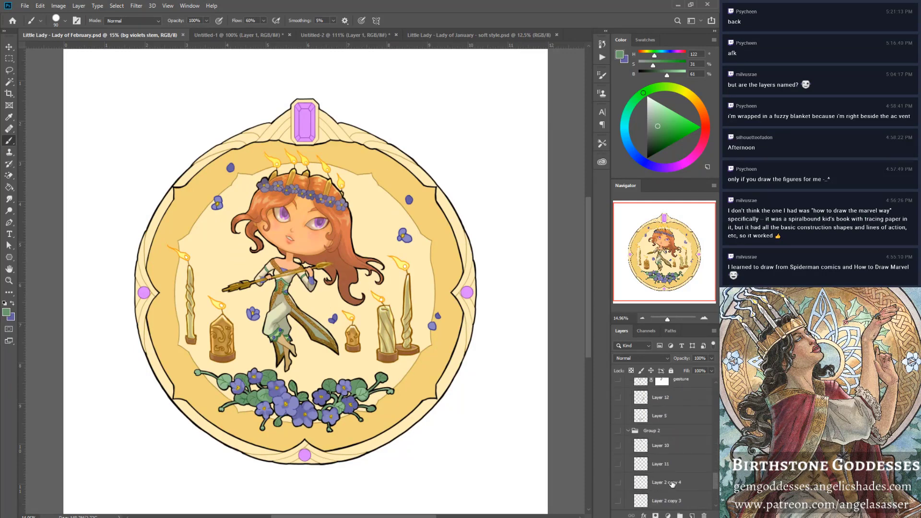
scroll(673, 485, up, 2)
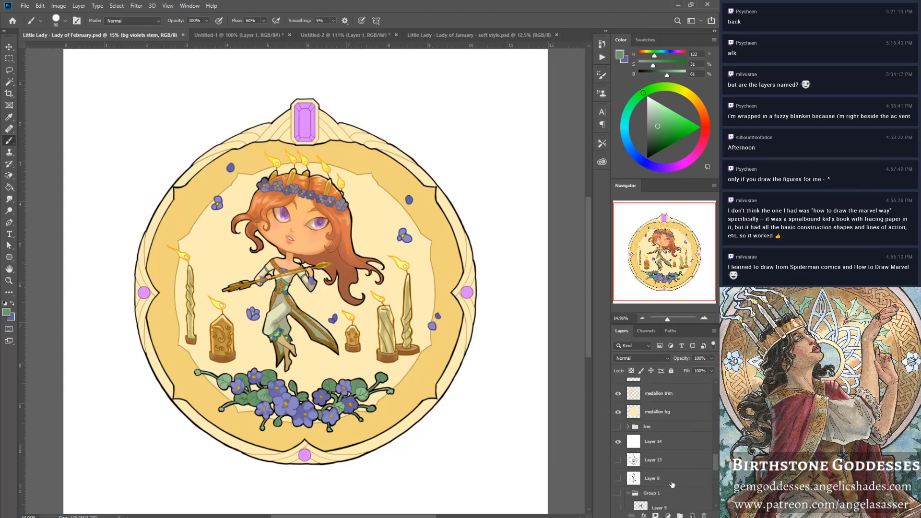
click(668, 412)
click(668, 515)
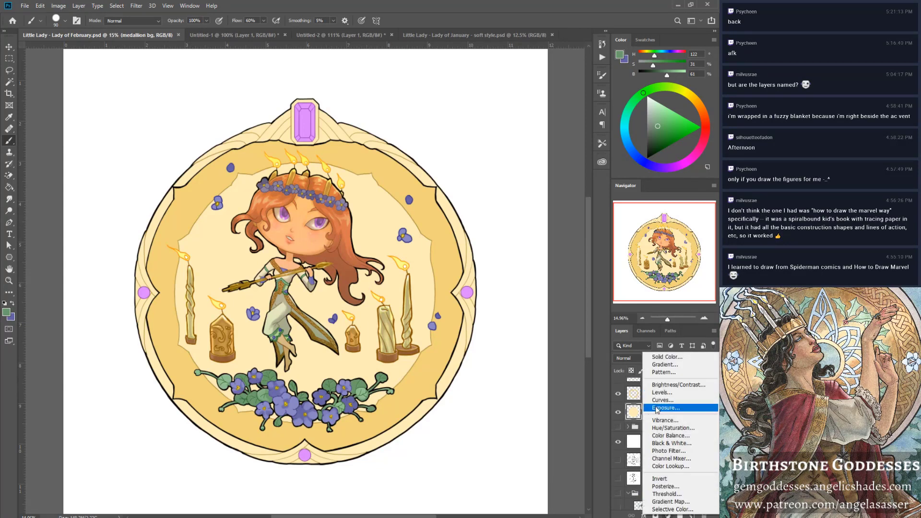
click(683, 366)
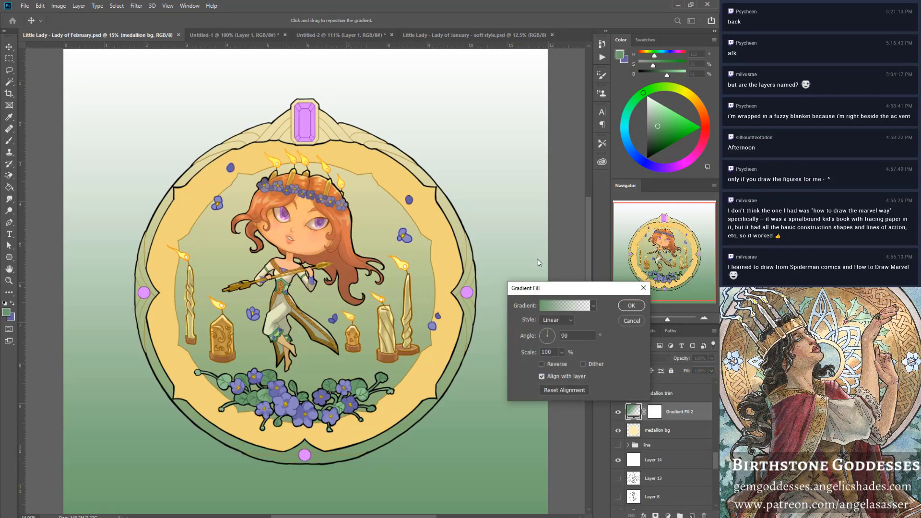
click(631, 320)
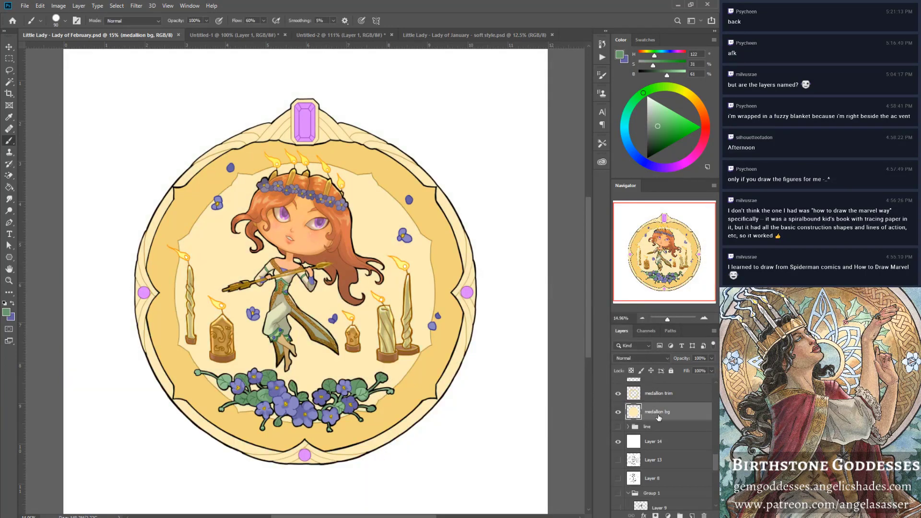
Add a gradient fill layer with the Orange, Yellow, Orange preset above medallion bg and clip it to that layer.
click(669, 515)
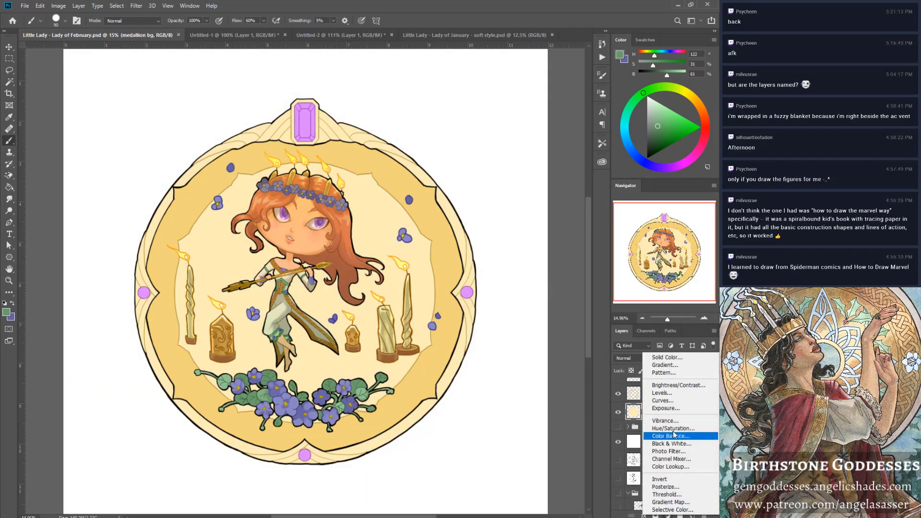
click(687, 368)
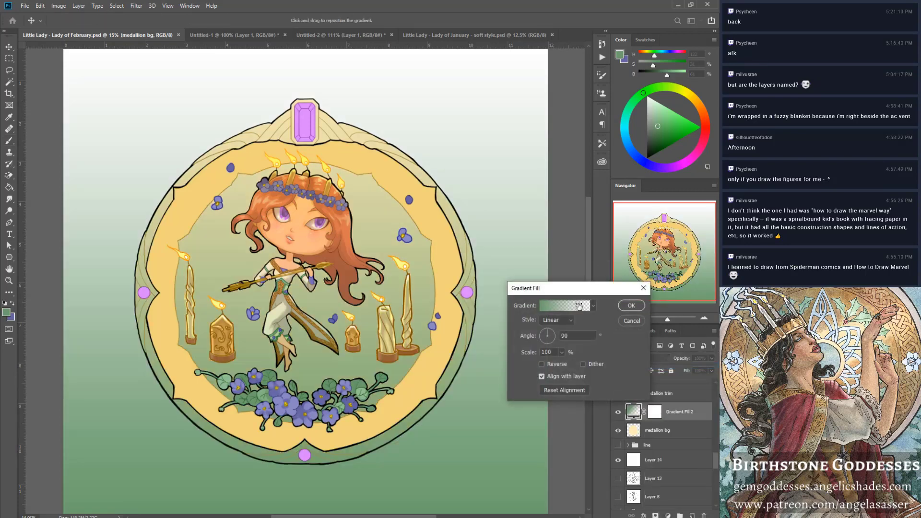
click(576, 305)
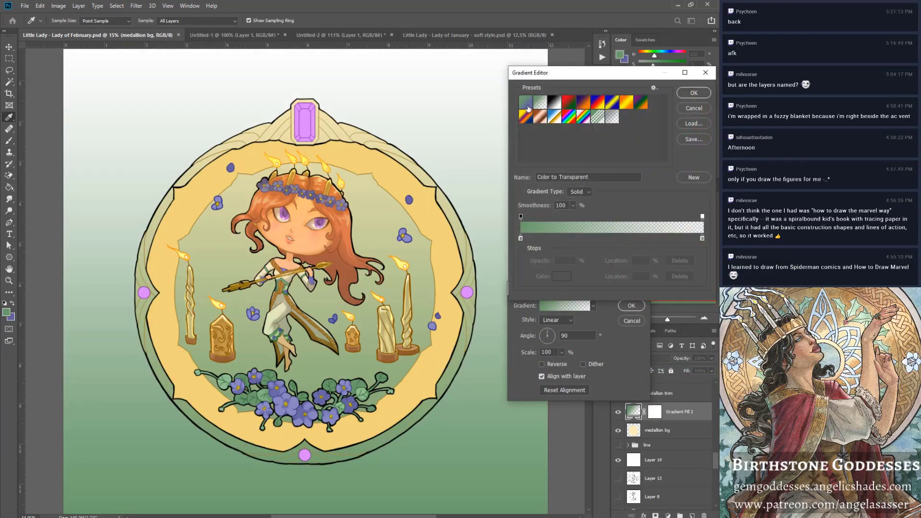
click(627, 107)
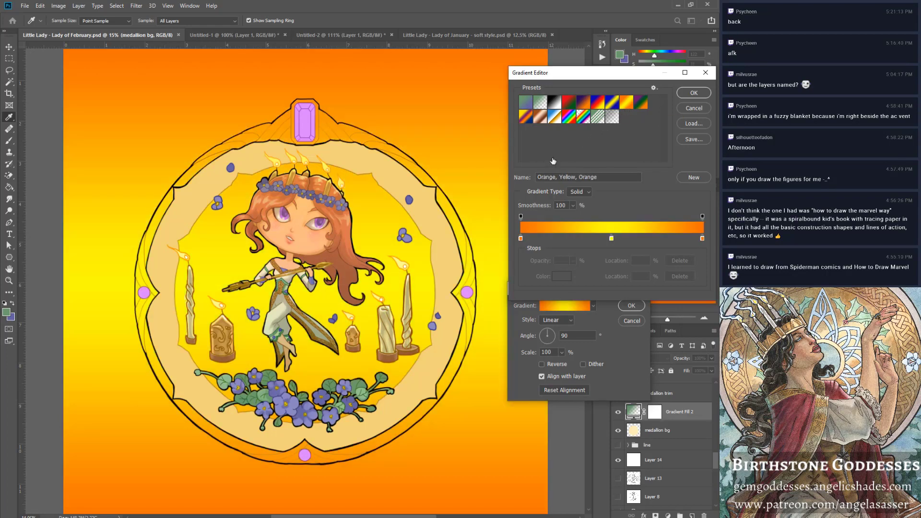
click(694, 93)
click(631, 306)
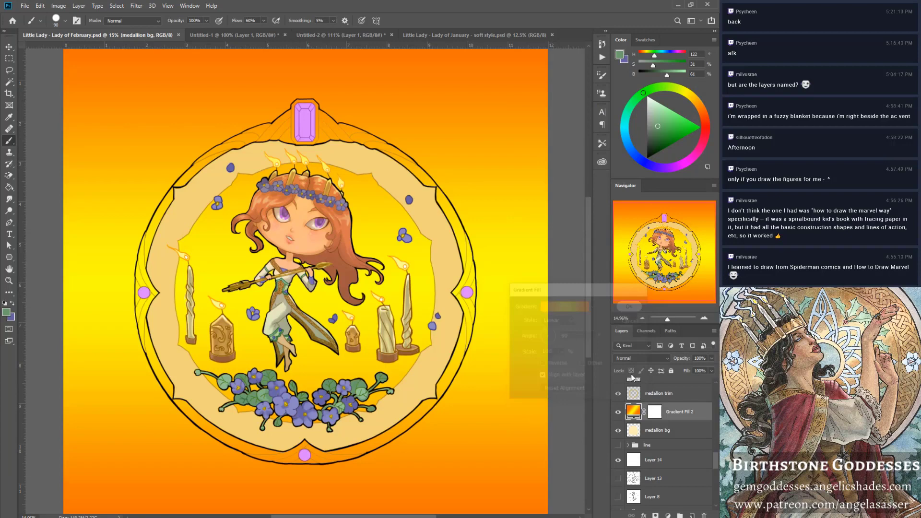
right_click(685, 412)
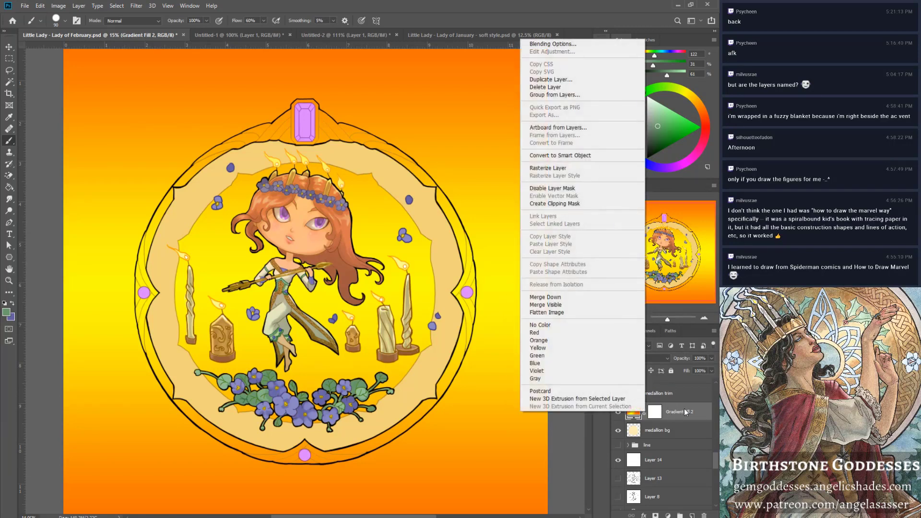
click(575, 204)
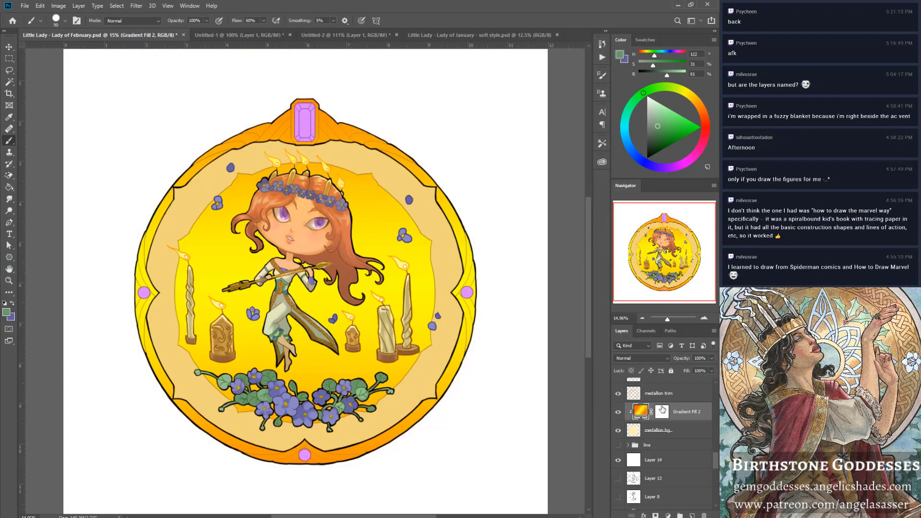
Recolour both end stops of the clipped gradient fill with the muted violet sampled from the flower crown (8a81a3 and 8a81a2).
double_click(643, 413)
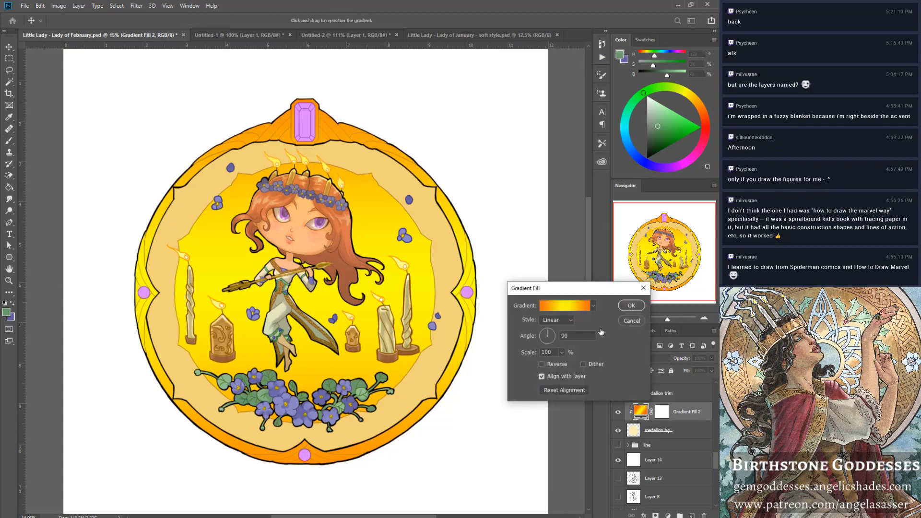
click(566, 307)
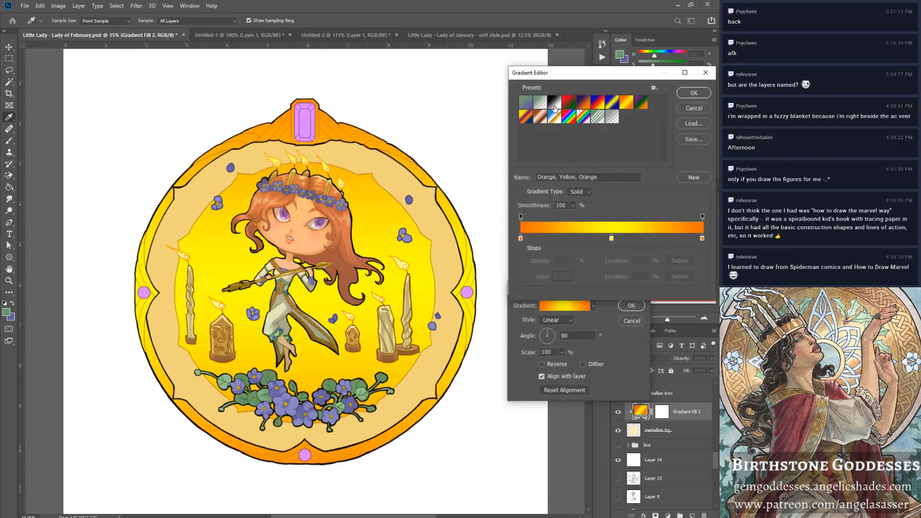
click(527, 103)
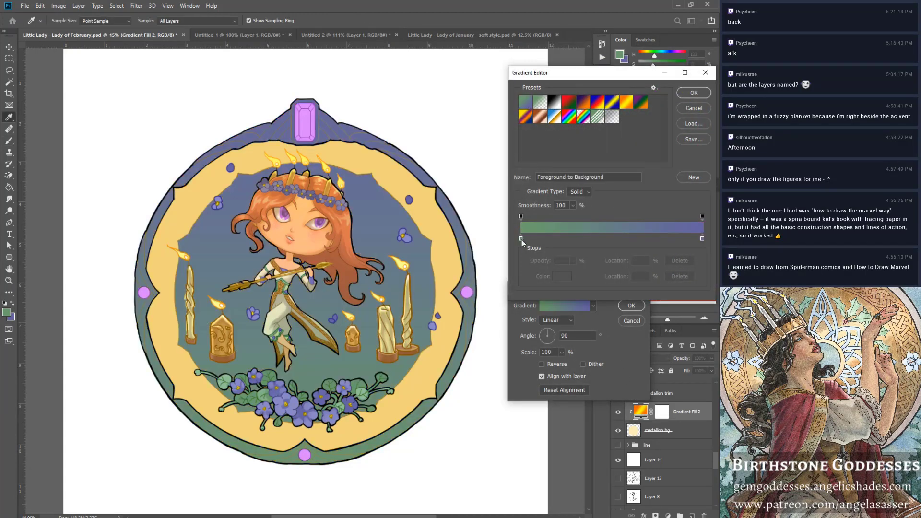
click(627, 103)
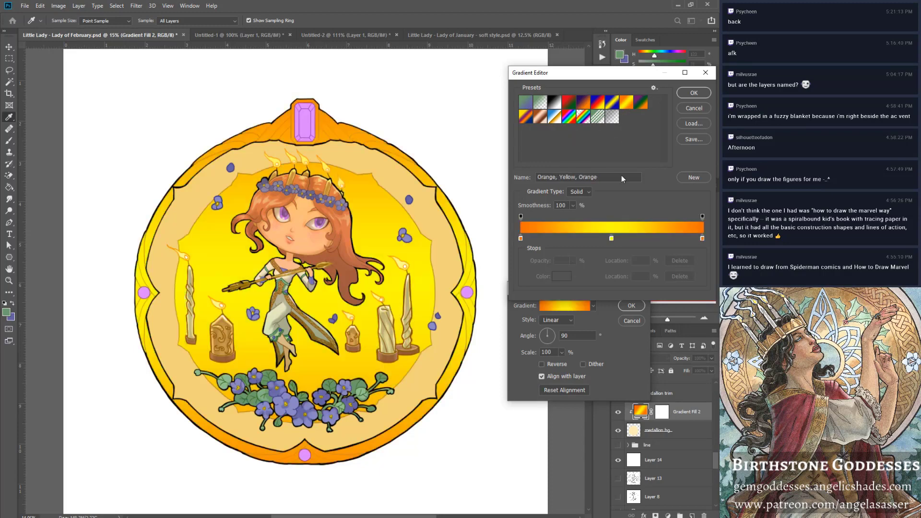
double_click(521, 239)
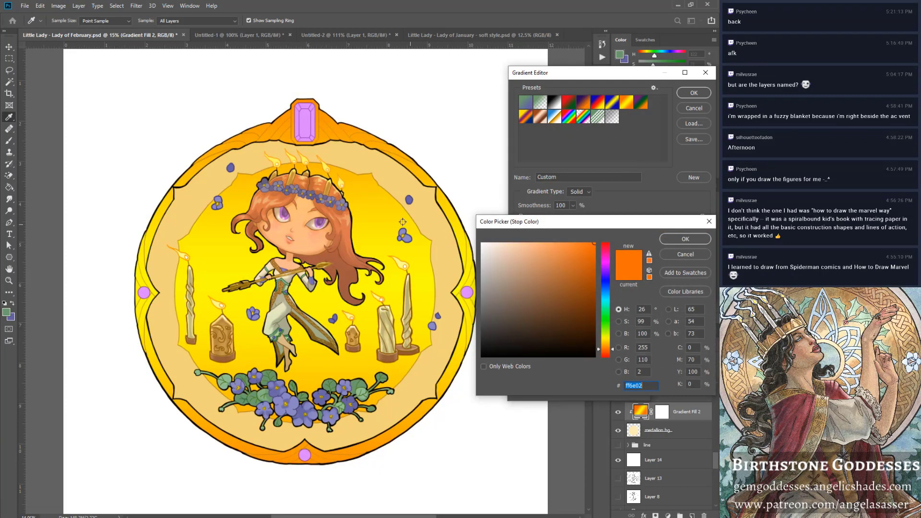
click(342, 203)
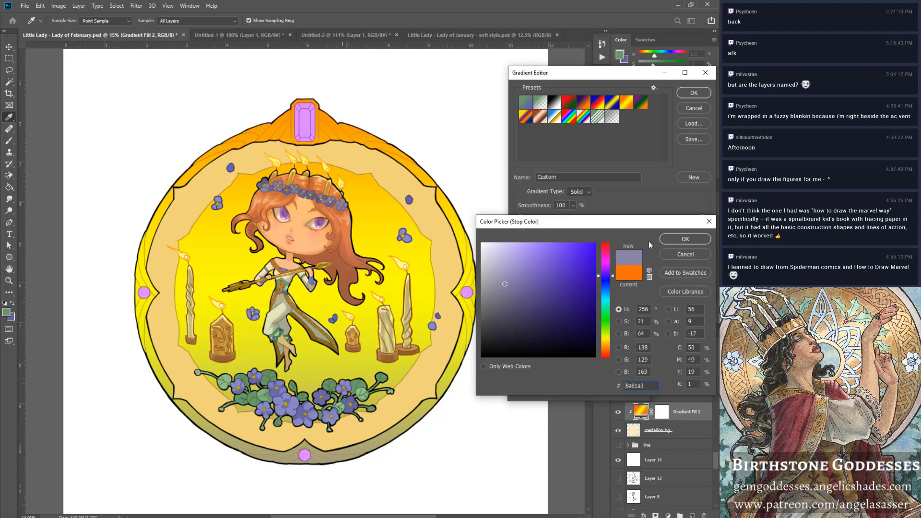
click(683, 240)
double_click(703, 239)
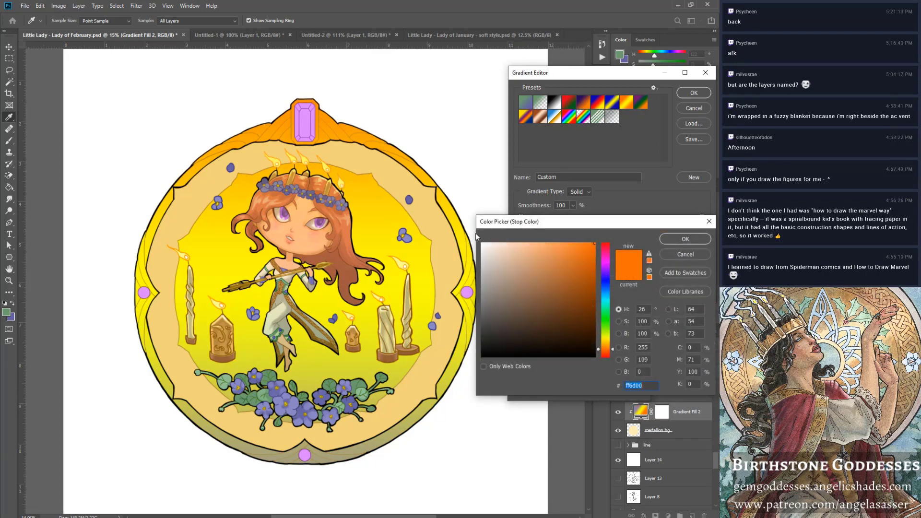
click(346, 201)
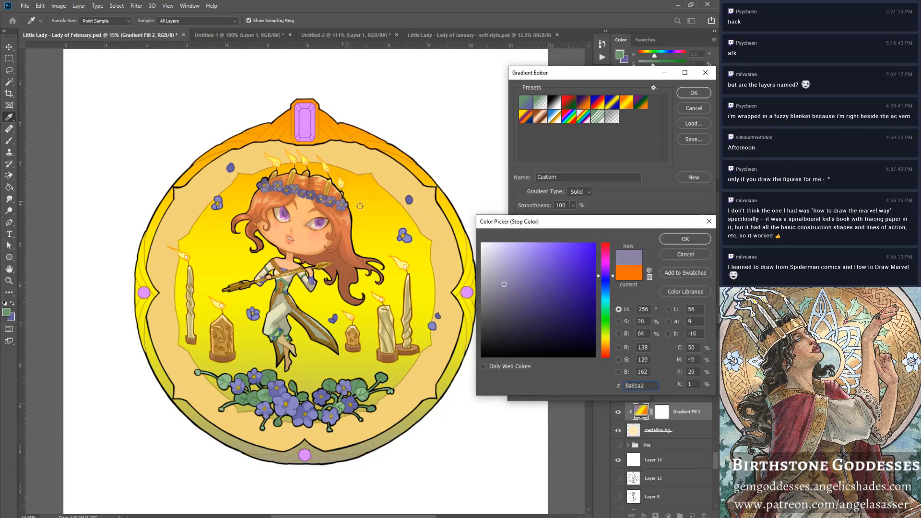
click(682, 238)
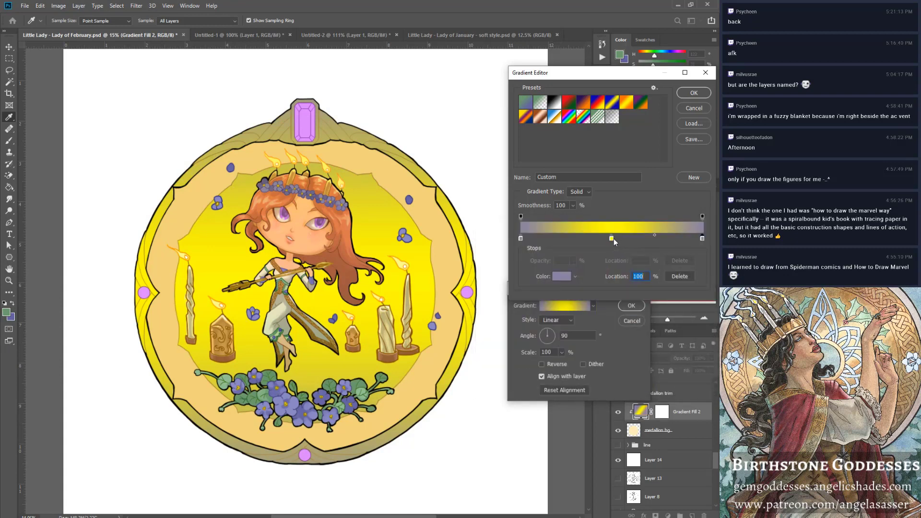
Set the gradient's middle colour stop to white (ffffff) and apply the edited gradient fill.
double_click(612, 239)
click(534, 258)
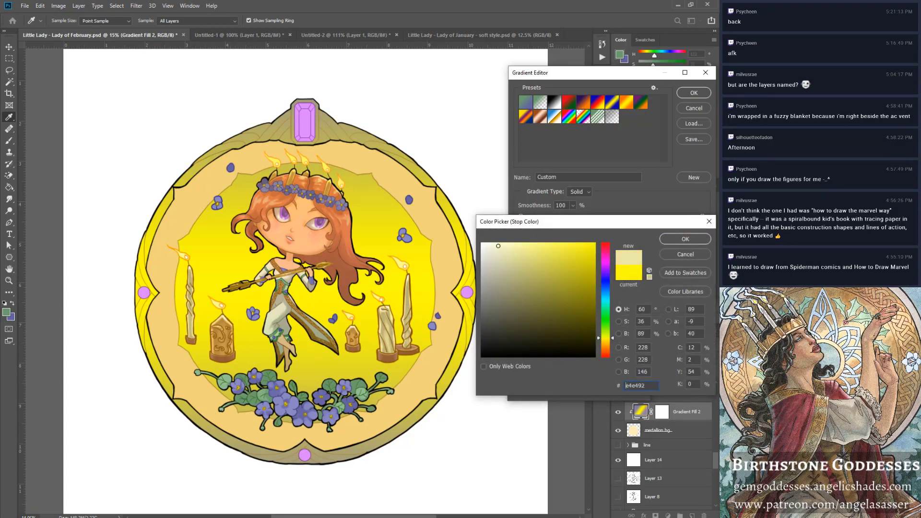
drag(499, 246, 479, 231)
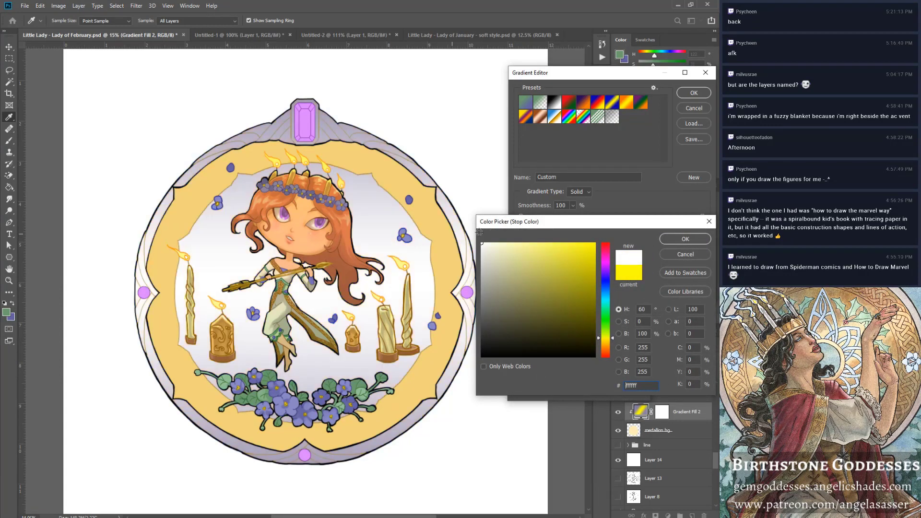
click(681, 240)
click(698, 95)
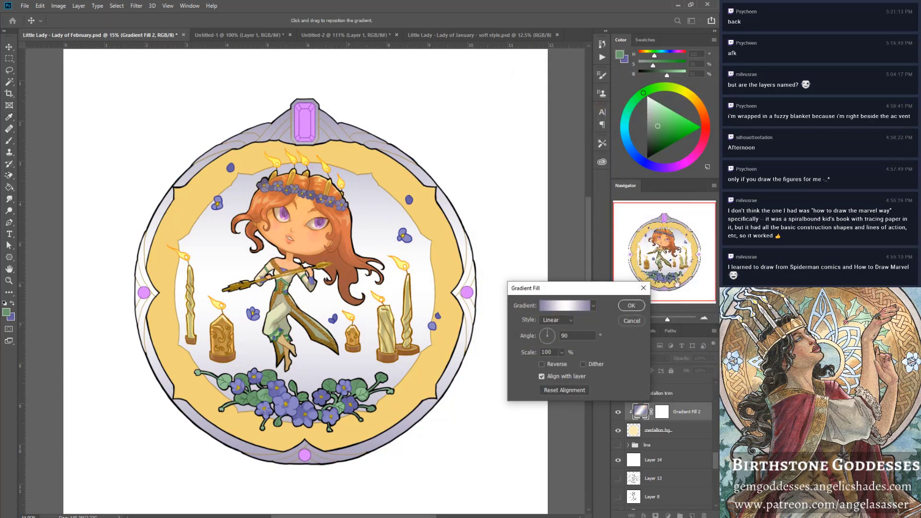
key(Return)
Set the gradient fill layer's blend mode to Multiply and move it above the medallion trim layer.
click(652, 358)
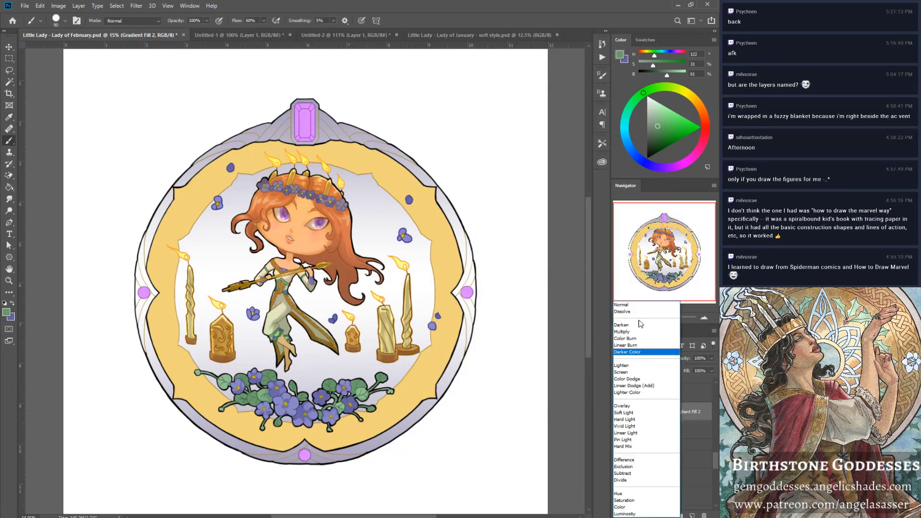
click(638, 334)
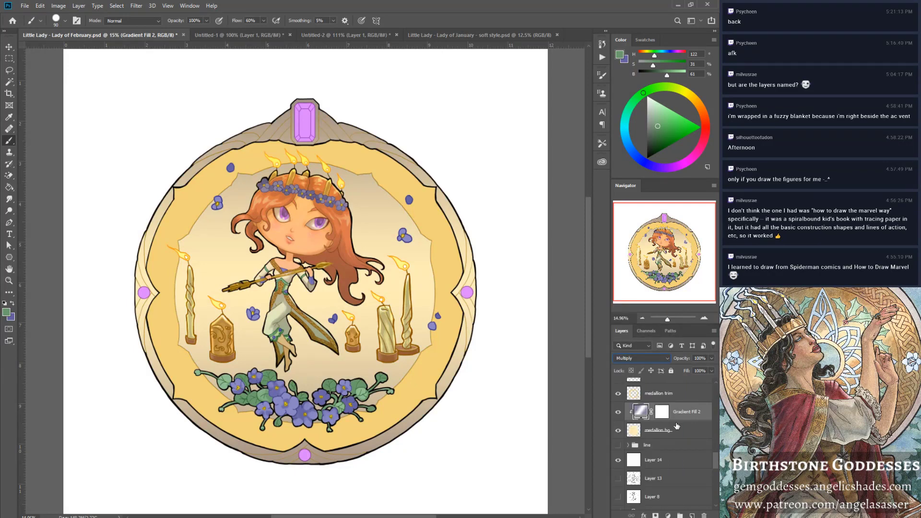
drag(683, 417, 683, 389)
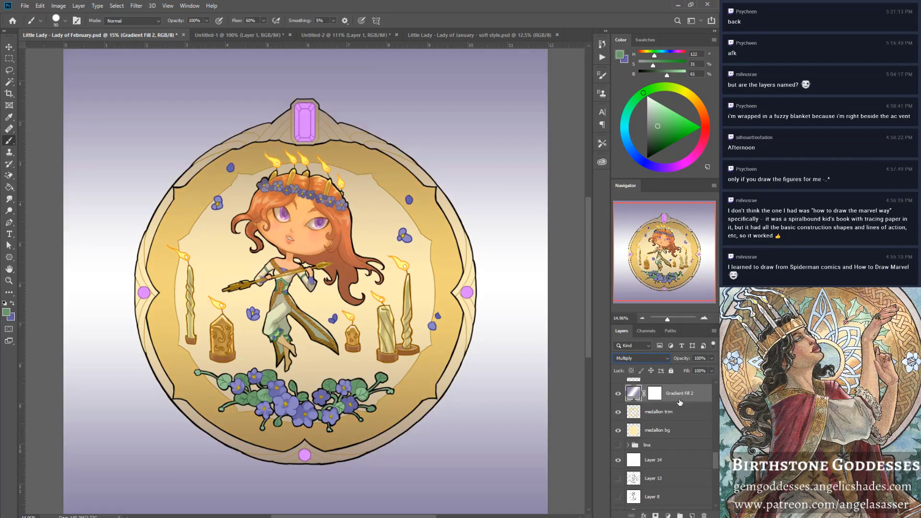
right_click(685, 400)
key(Escape)
Group the medallion trim and medallion bg layers and clip the gradient fill layer to that group.
click(668, 430)
shift+click(650, 421)
key(ctrl+g)
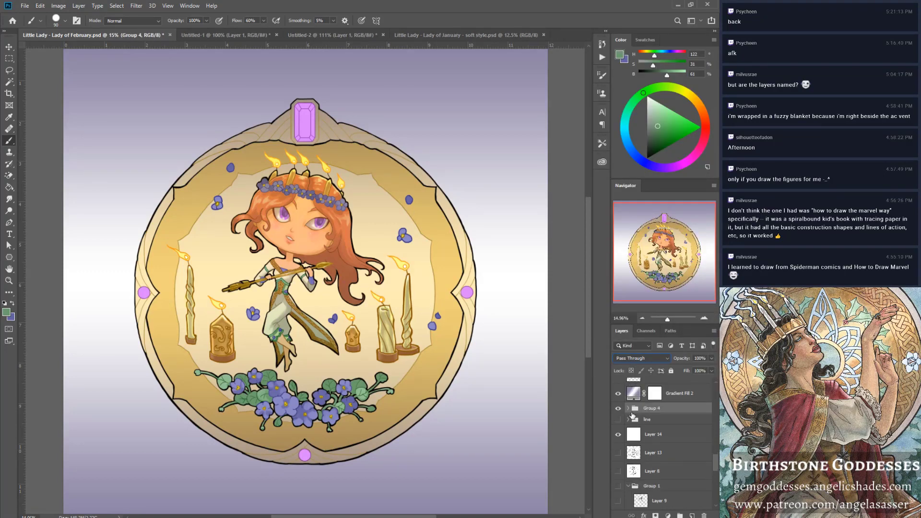
right_click(671, 391)
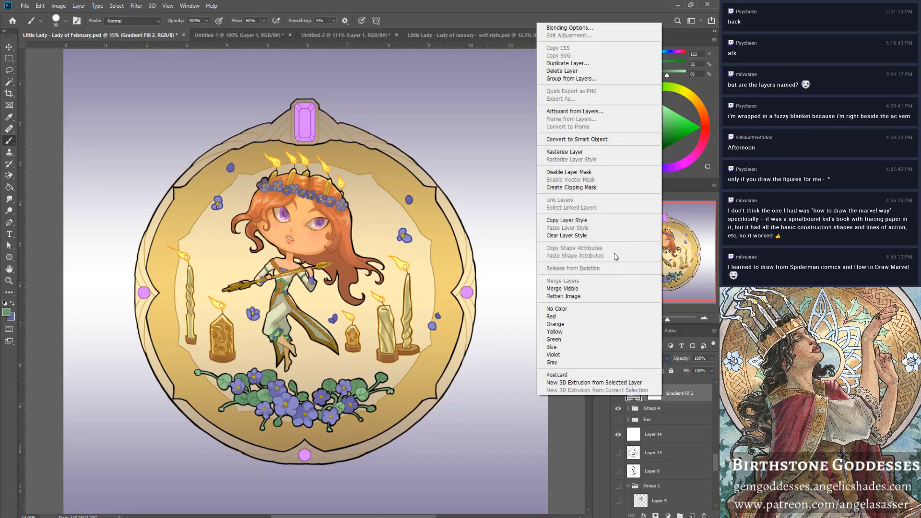
click(593, 187)
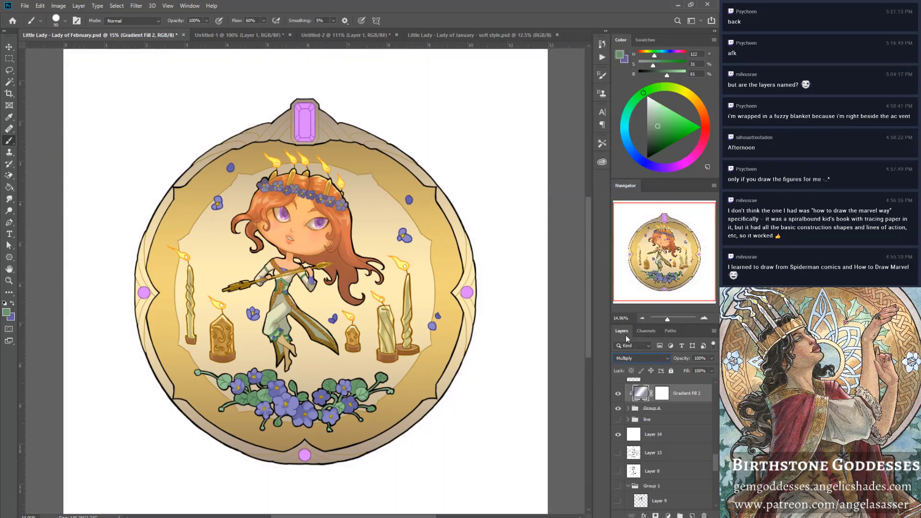
Try the Darken blend mode on the clipped gradient fill, return it to Multiply and set its opacity to 58%.
double_click(640, 393)
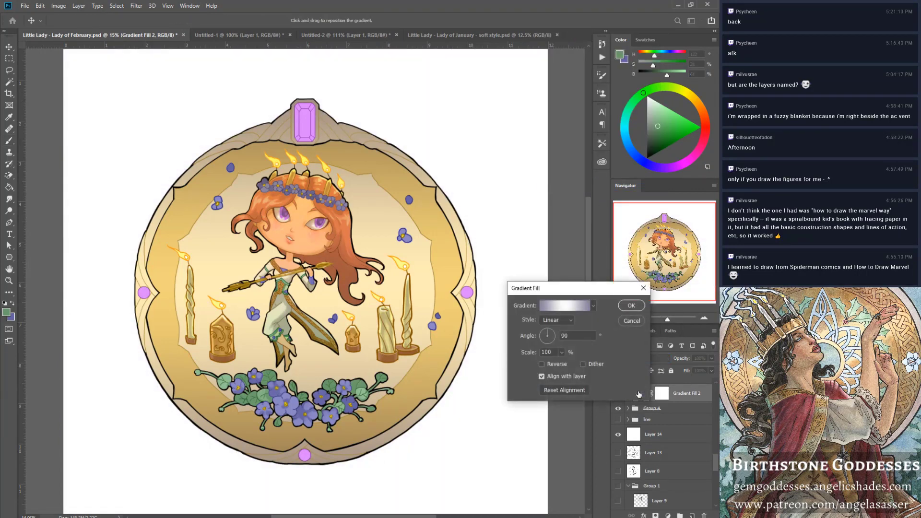
click(630, 322)
click(639, 360)
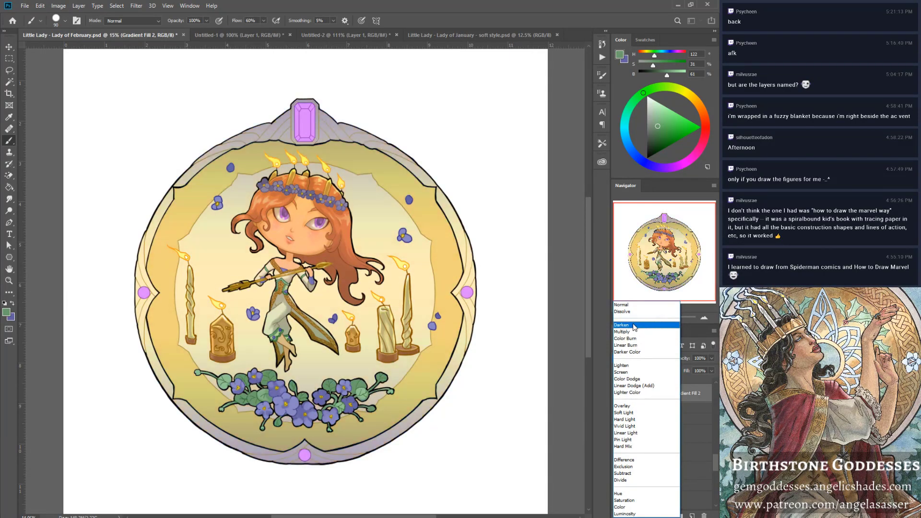
click(634, 326)
click(713, 358)
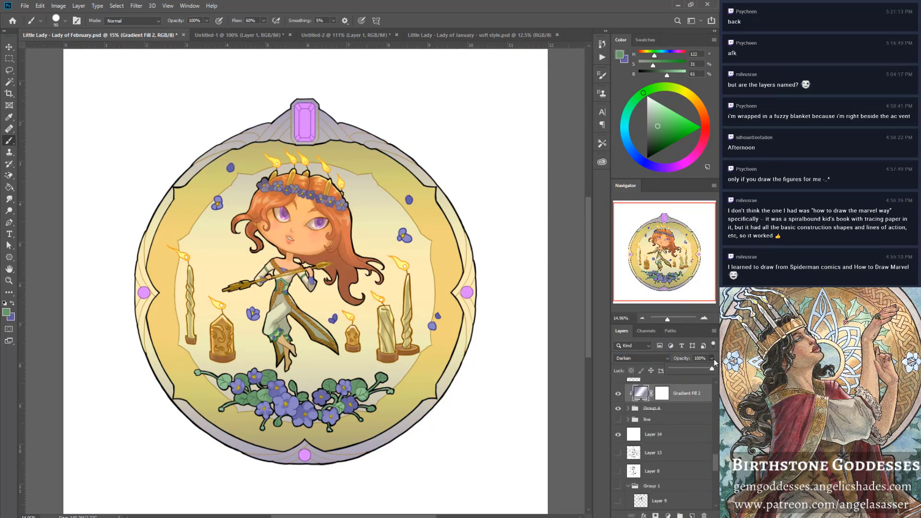
drag(700, 371, 692, 370)
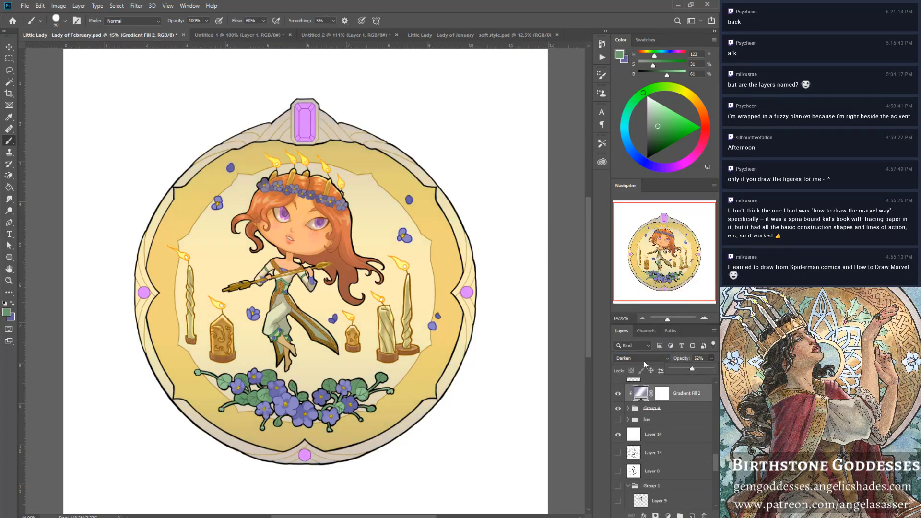
click(644, 360)
click(632, 334)
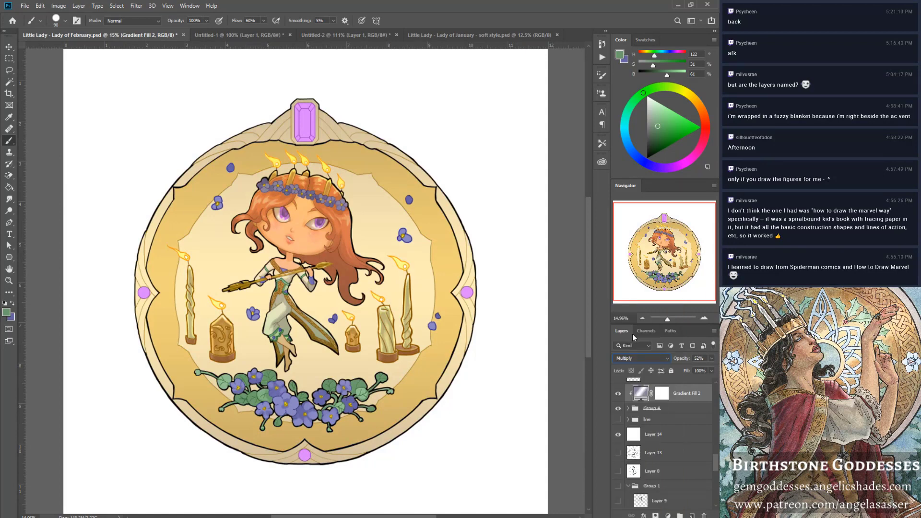
click(711, 359)
mouse_move(689, 370)
mouse_down()
mouse_move(678, 370)
mouse_move(696, 370)
mouse_up()
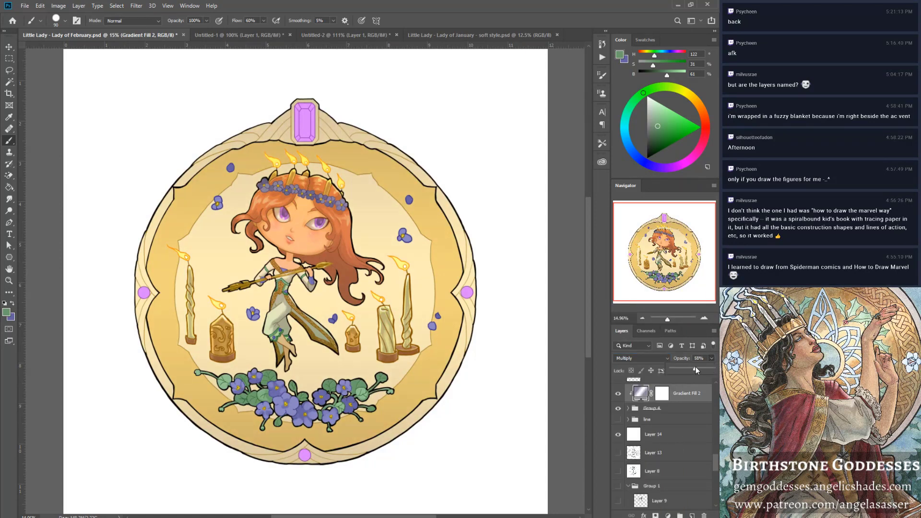
Change the style of the clipped gradient fill to Diamond.
double_click(643, 393)
click(567, 327)
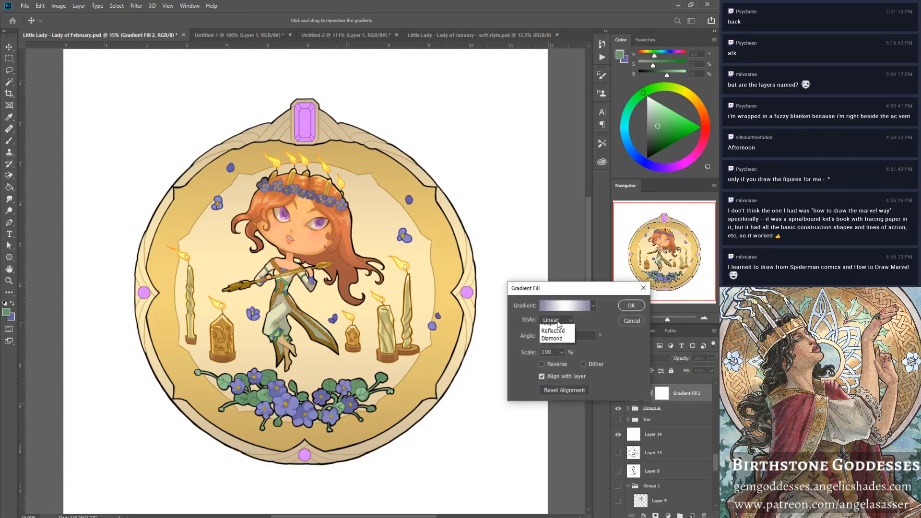
click(559, 360)
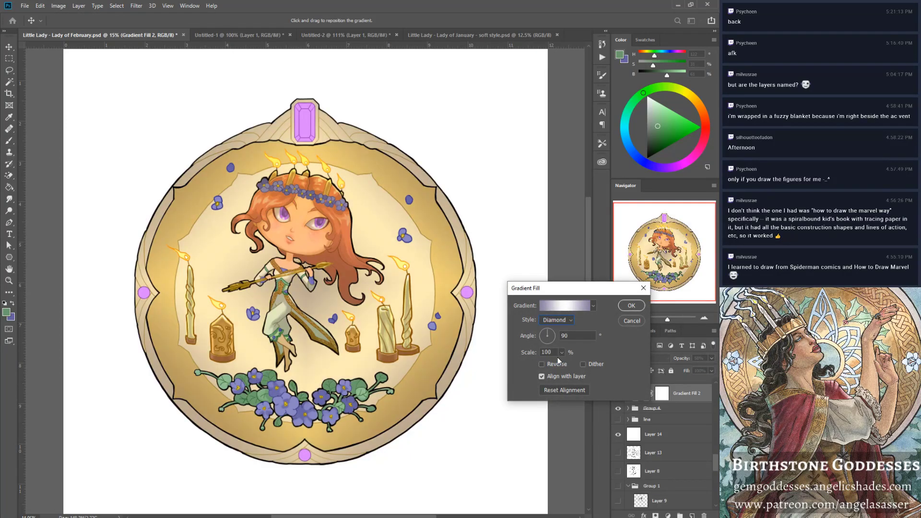
Recolour the gradient's first colour stop to light golden orange (f6ce87).
click(578, 306)
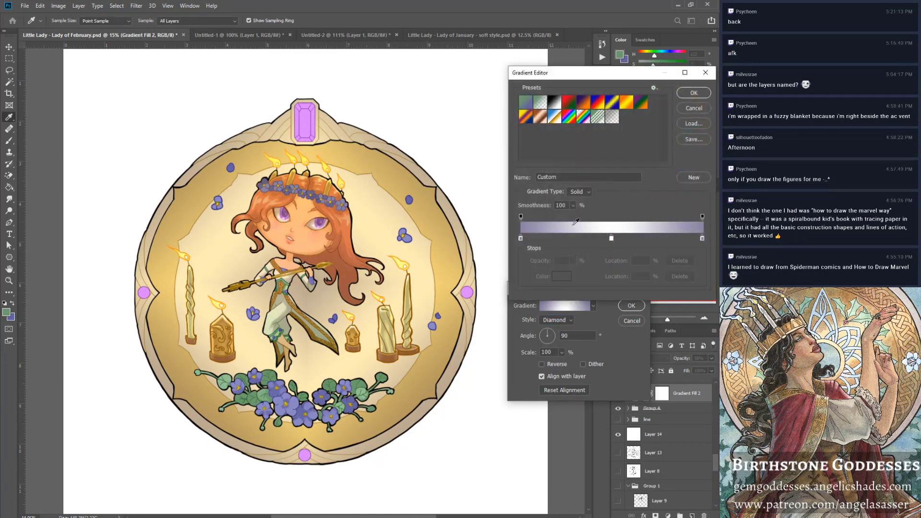
double_click(521, 239)
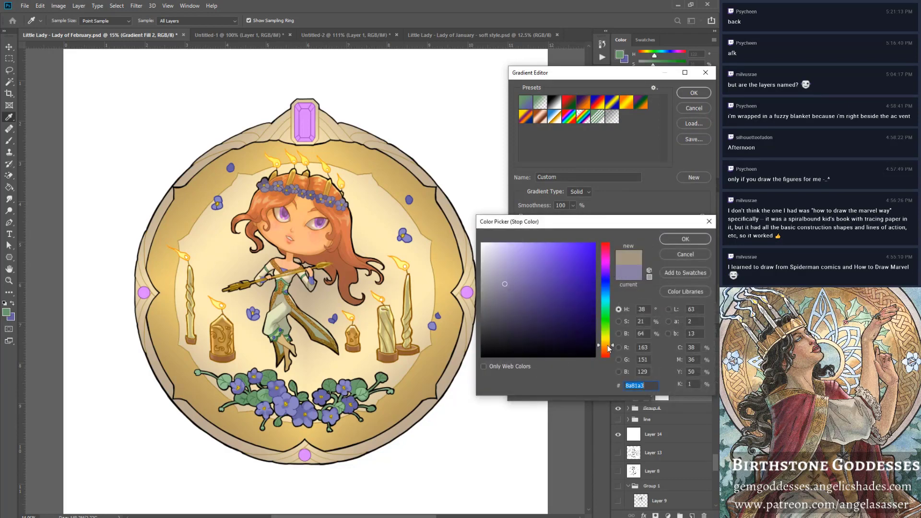
drag(605, 275, 605, 345)
click(563, 308)
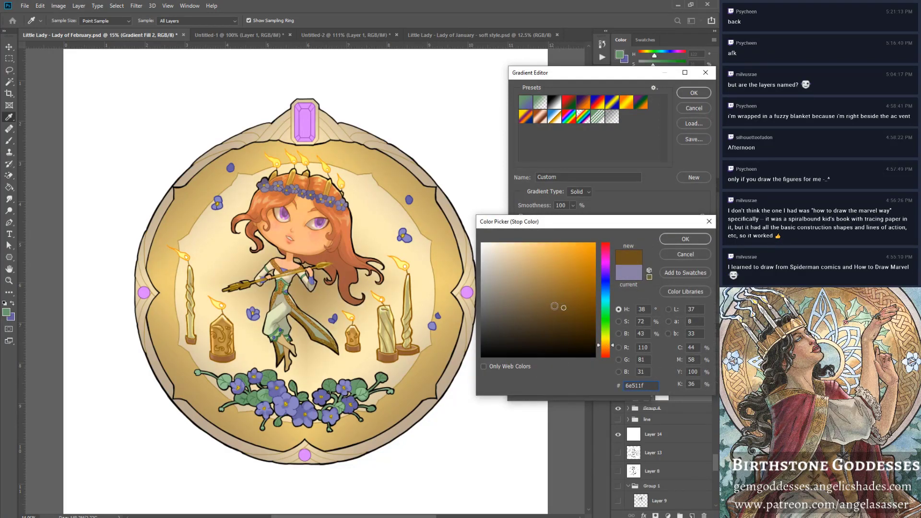
click(489, 246)
drag(489, 247, 535, 248)
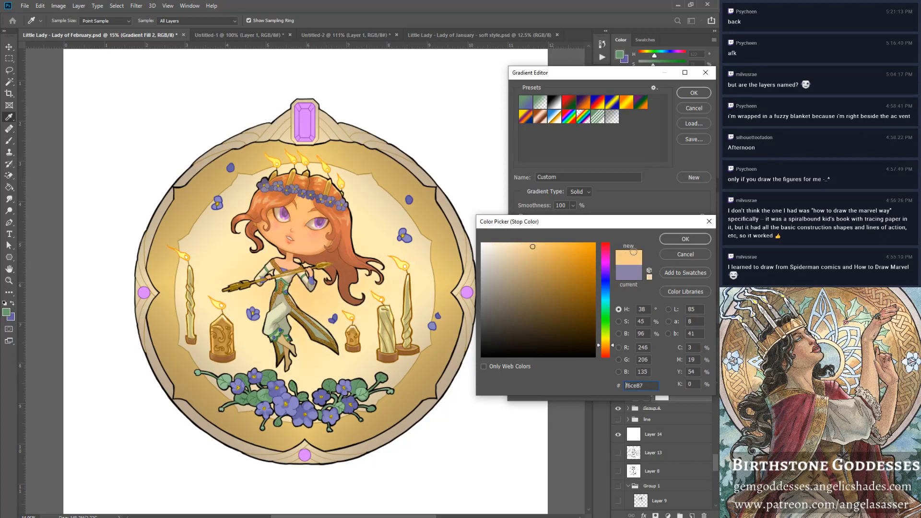
click(685, 239)
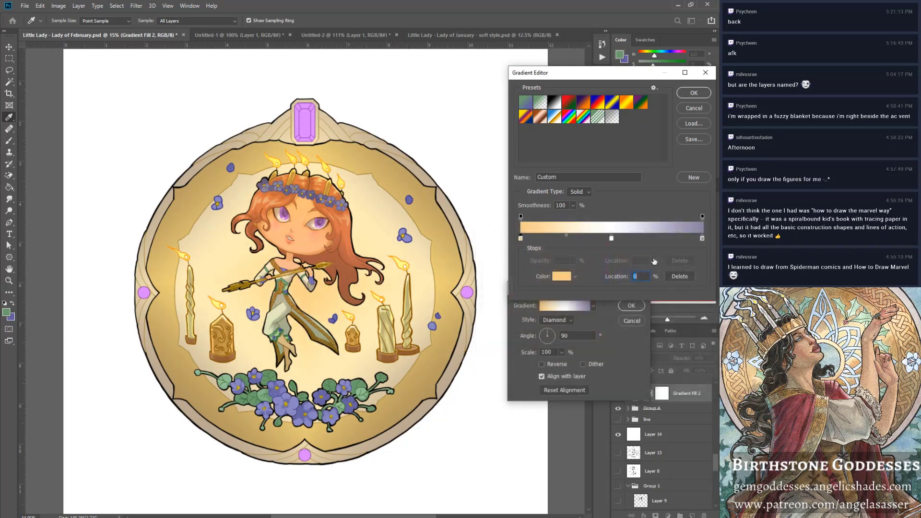
Recolour the gradient's last colour stop to dark gold (876610) and apply the edited gradient fill.
double_click(703, 239)
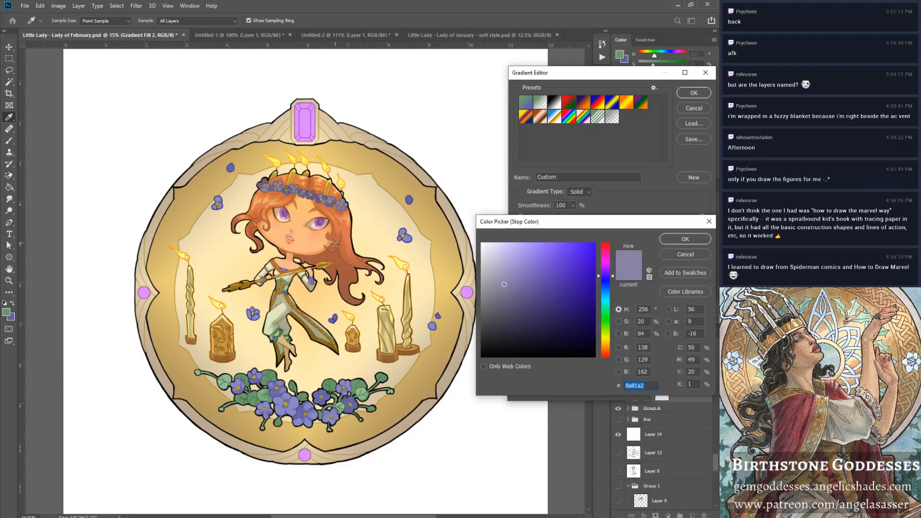
click(322, 342)
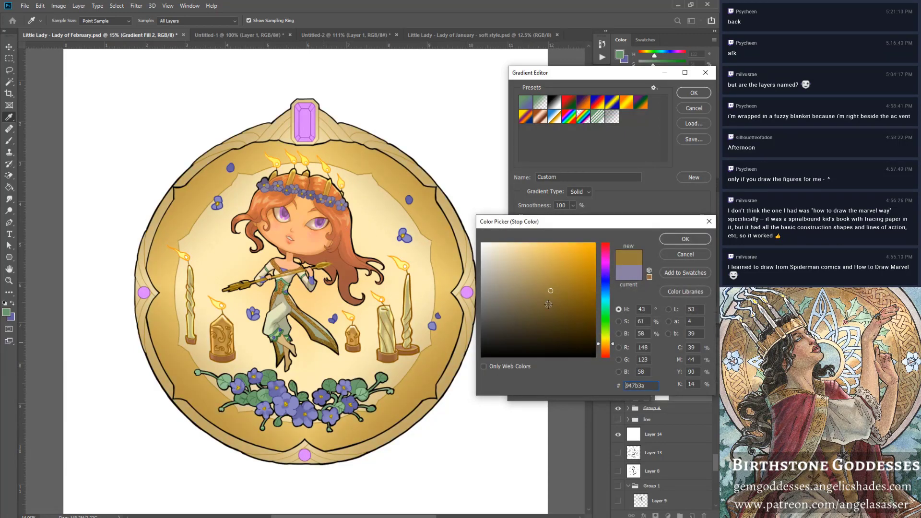
mouse_move(549, 305)
mouse_down()
mouse_move(579, 307)
mouse_move(571, 298)
mouse_move(582, 244)
mouse_move(597, 272)
mouse_move(559, 278)
mouse_move(582, 296)
mouse_up()
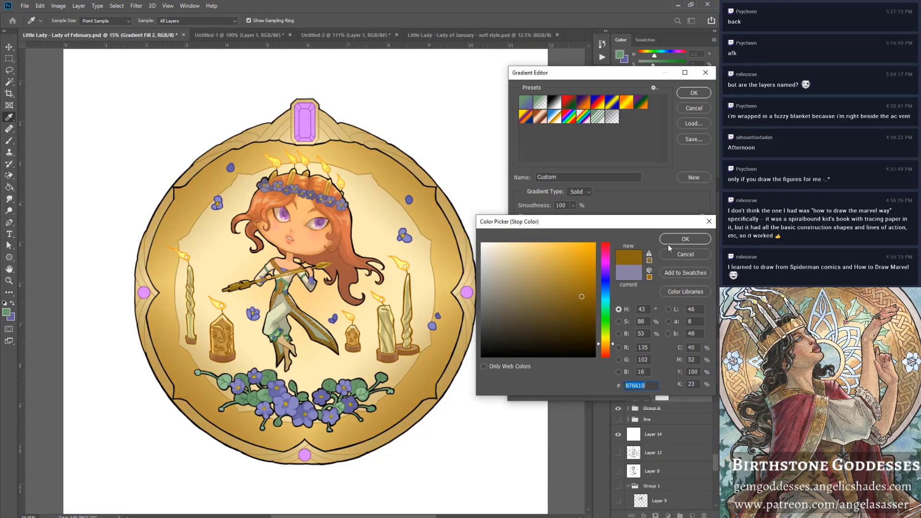
click(686, 240)
click(693, 93)
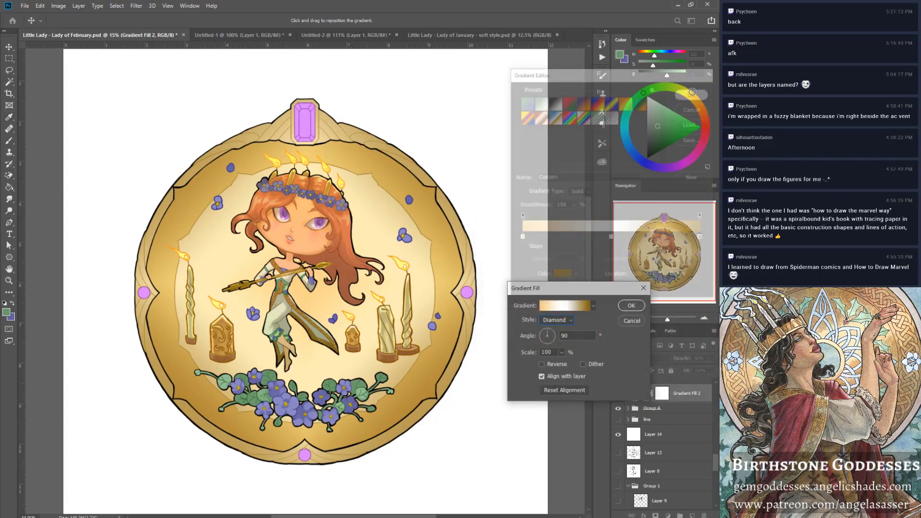
click(631, 306)
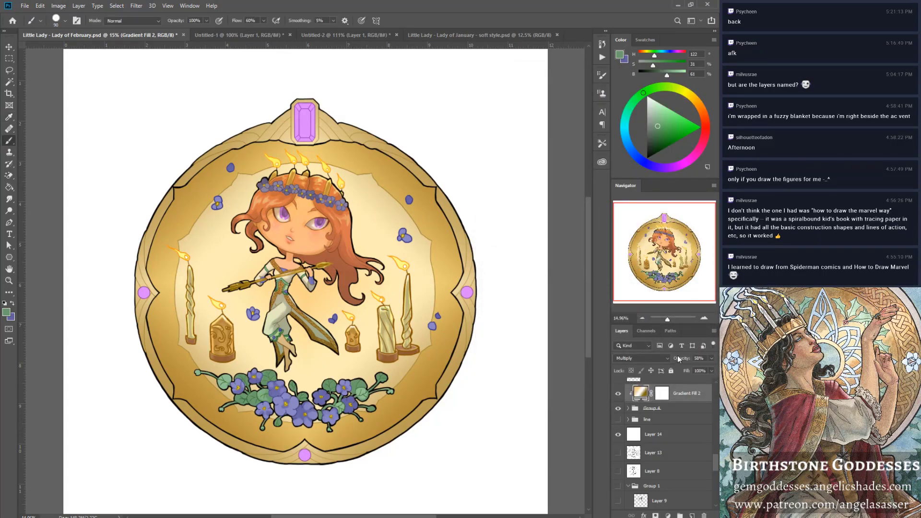
Lower the gradient fill's opacity to 13% and move its colour midpoints closer to the end stops, the one beside dark gold to 77%.
click(711, 358)
mouse_move(687, 367)
mouse_down()
mouse_move(668, 367)
mouse_move(687, 370)
mouse_move(678, 370)
mouse_up()
double_click(643, 391)
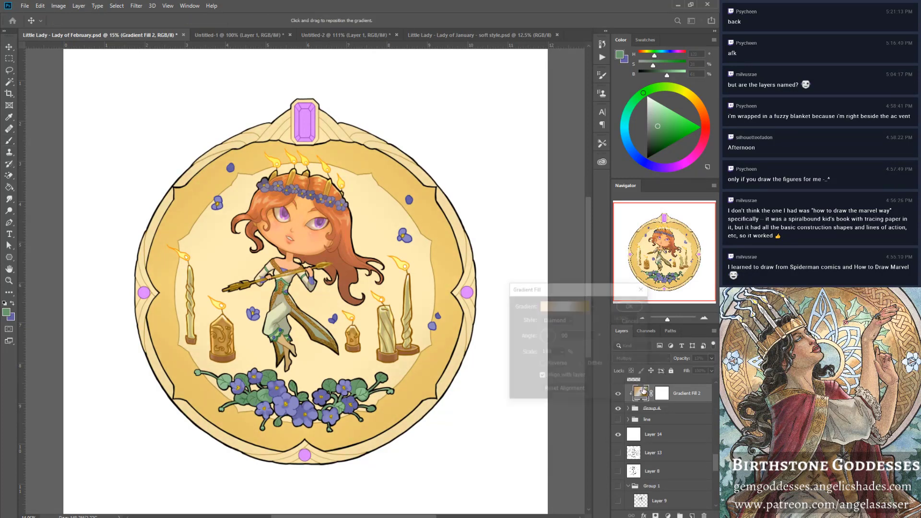
click(570, 305)
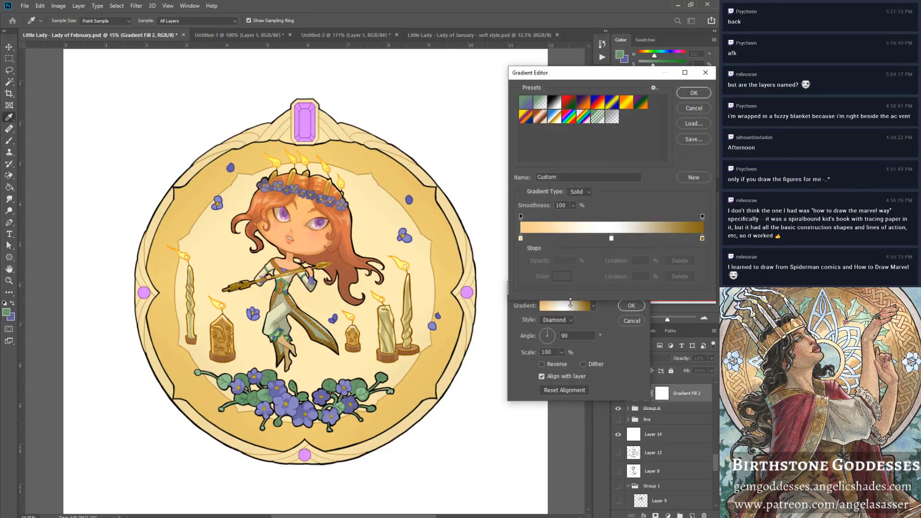
click(521, 238)
drag(566, 236, 556, 235)
click(703, 238)
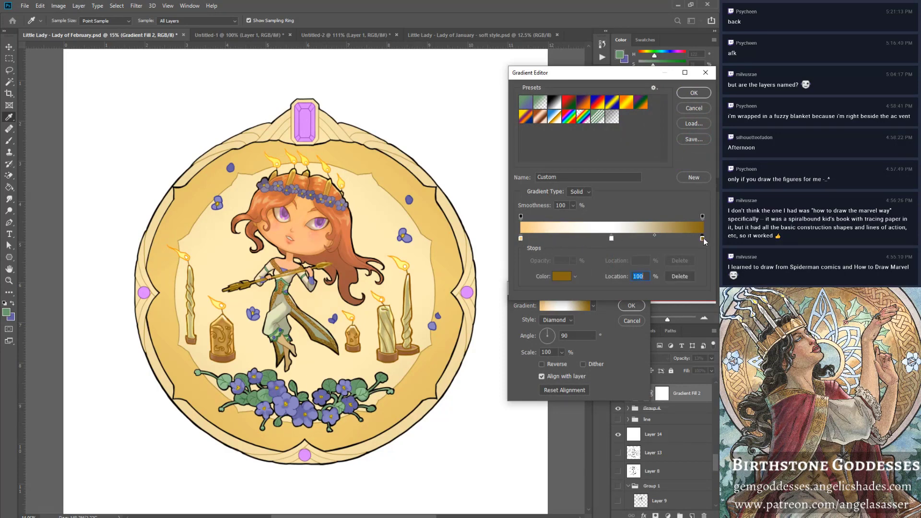
drag(655, 235, 681, 236)
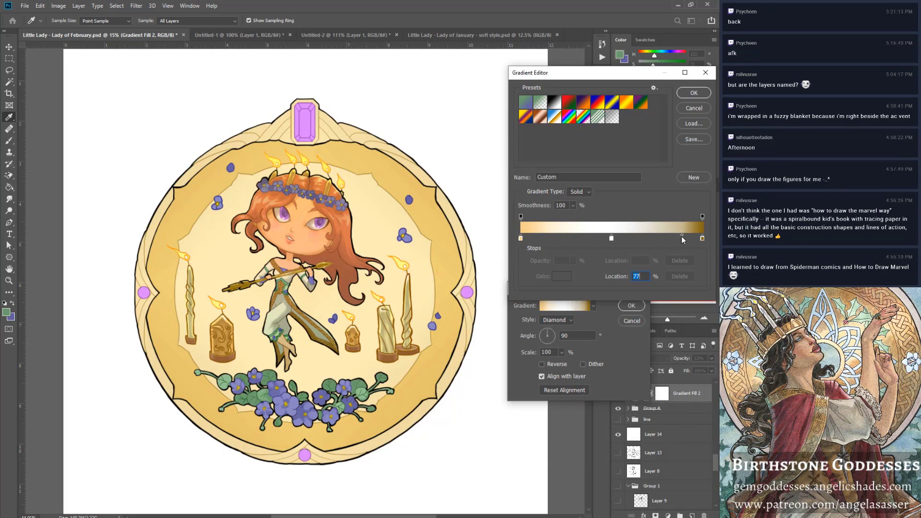
click(694, 92)
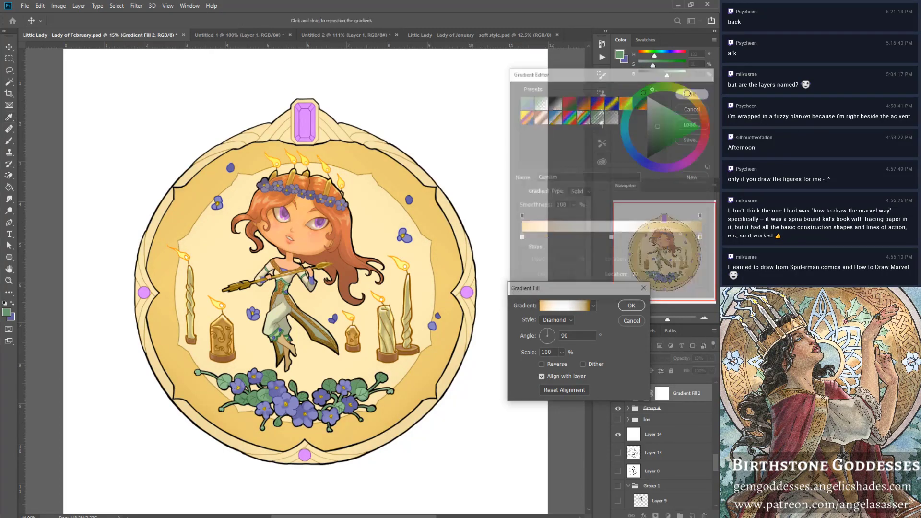
click(631, 306)
Compare the medallion with and without the gradient fill, then set the layer's opacity to 18%.
click(619, 394)
click(619, 395)
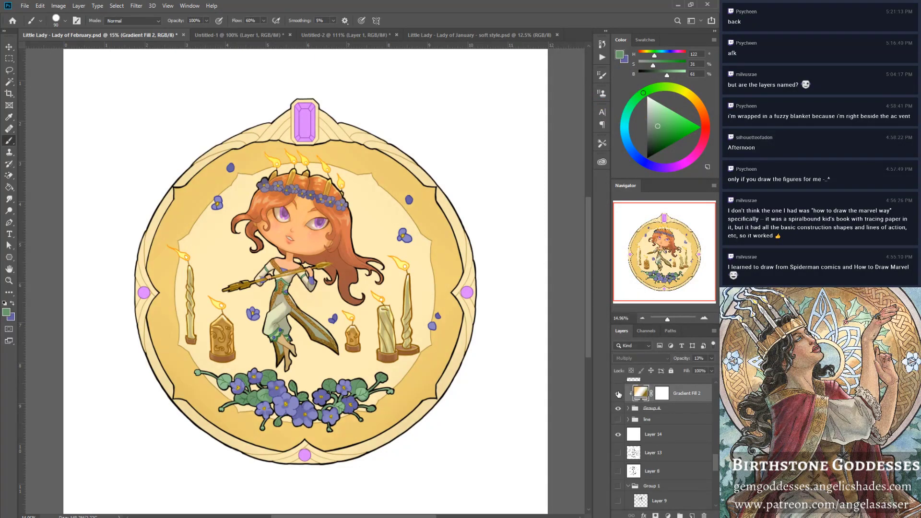
click(619, 394)
click(618, 394)
click(618, 394)
click(712, 359)
mouse_move(680, 369)
mouse_down()
mouse_move(706, 369)
mouse_move(695, 367)
mouse_up()
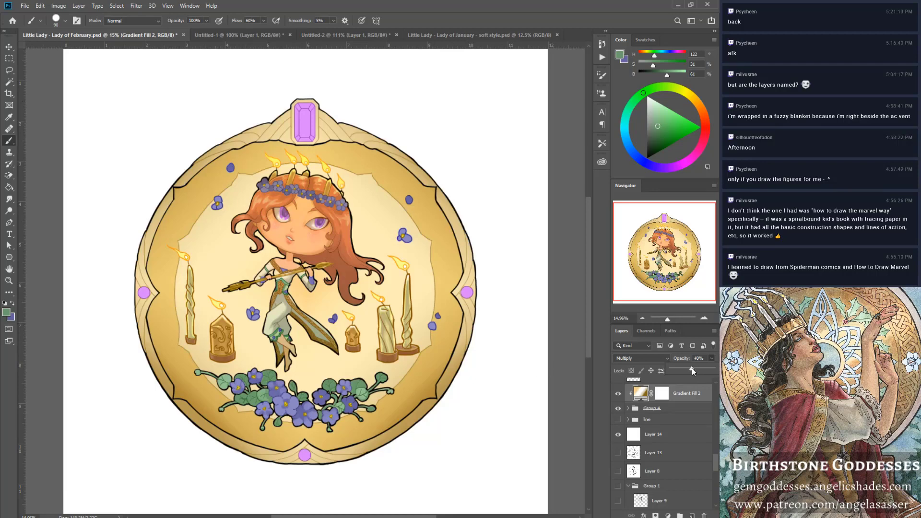
drag(692, 368, 679, 372)
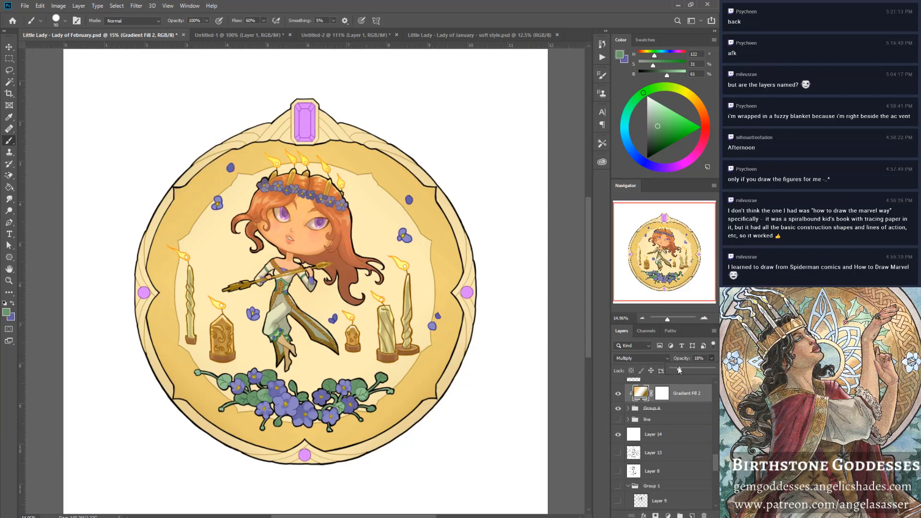
Move the gradient fill layer into the group between medallion trim and medallion bg, and clip it to medallion bg.
click(679, 396)
click(629, 408)
drag(677, 401, 667, 438)
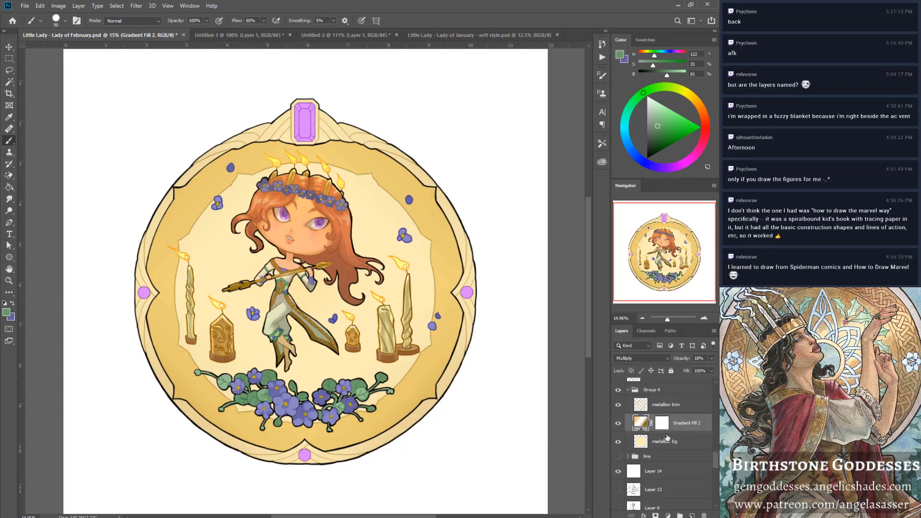
right_click(673, 427)
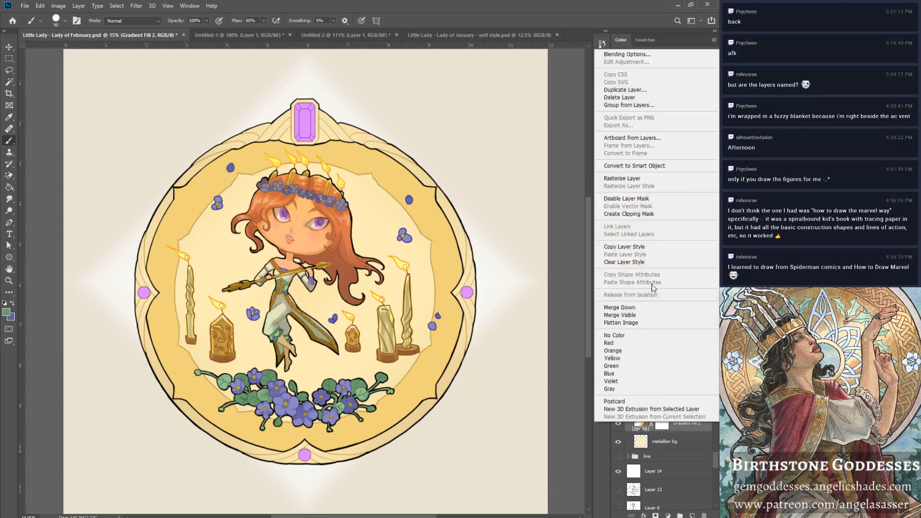
click(628, 214)
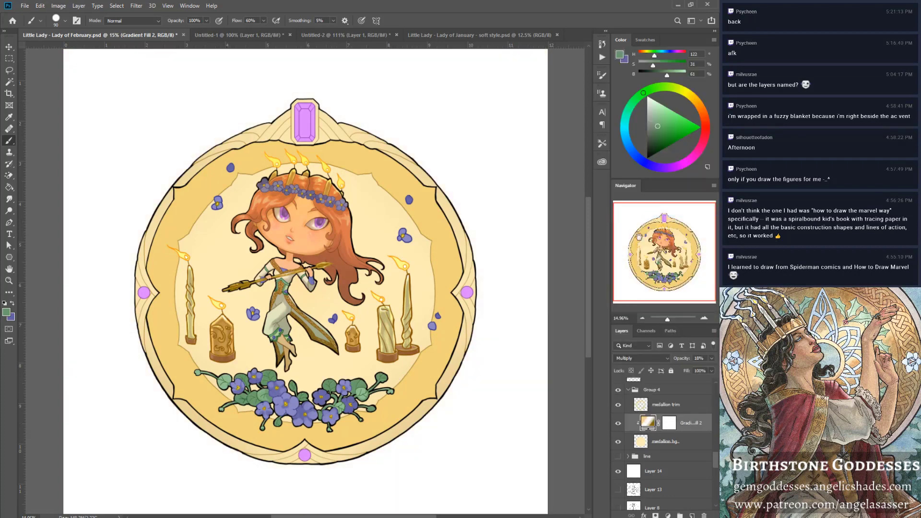
Edit the gradient fill: move the white stop to 53%, the midpoint beside light gold to 43% and the one beside dark gold to 44%.
double_click(648, 423)
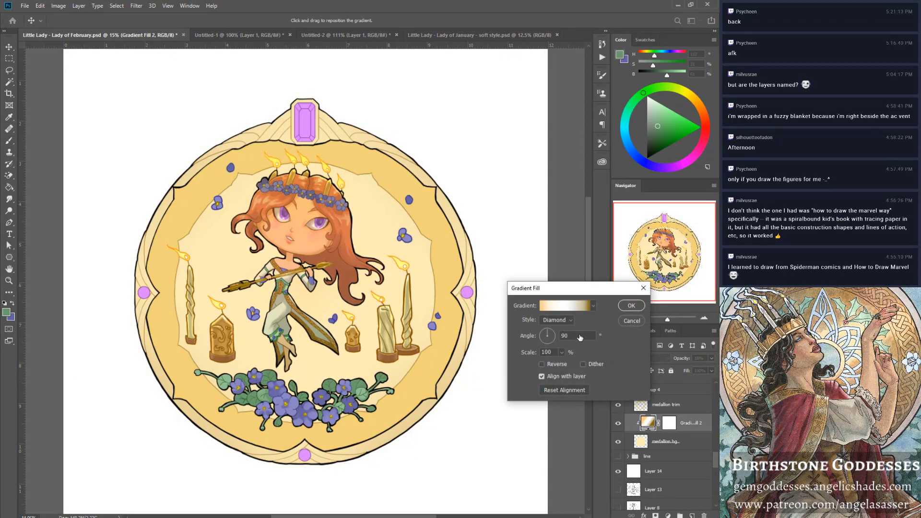
click(567, 308)
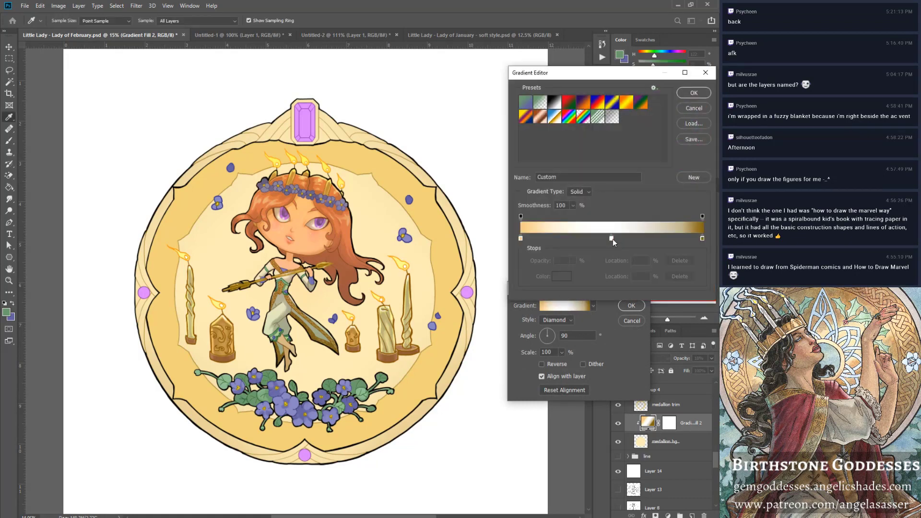
drag(612, 239, 618, 243)
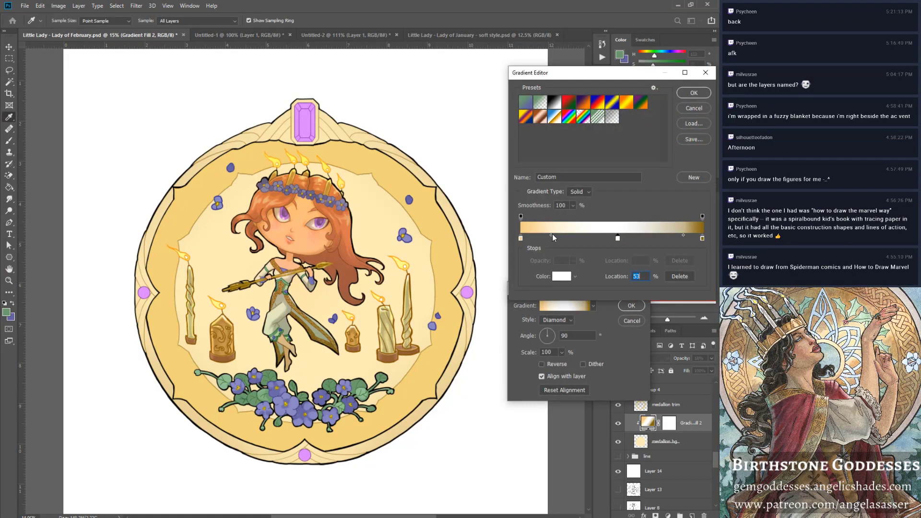
drag(552, 234, 564, 234)
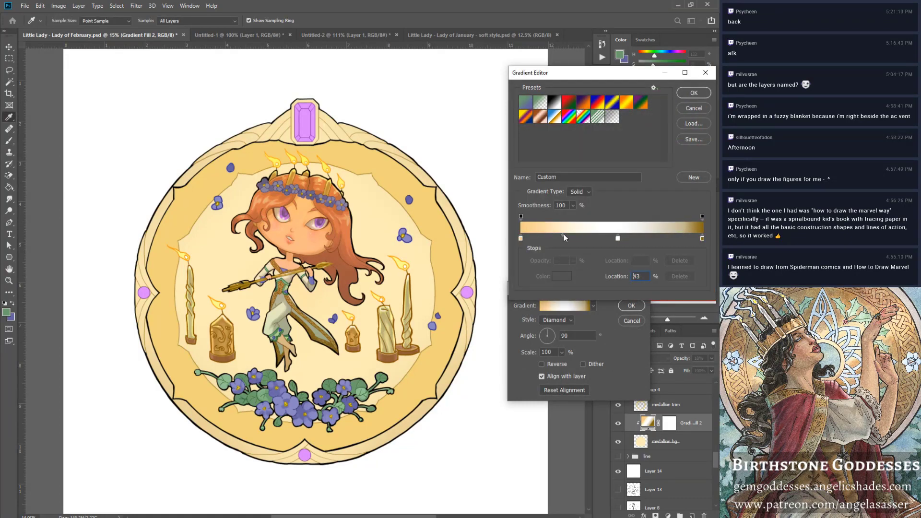
click(703, 238)
drag(684, 235, 657, 239)
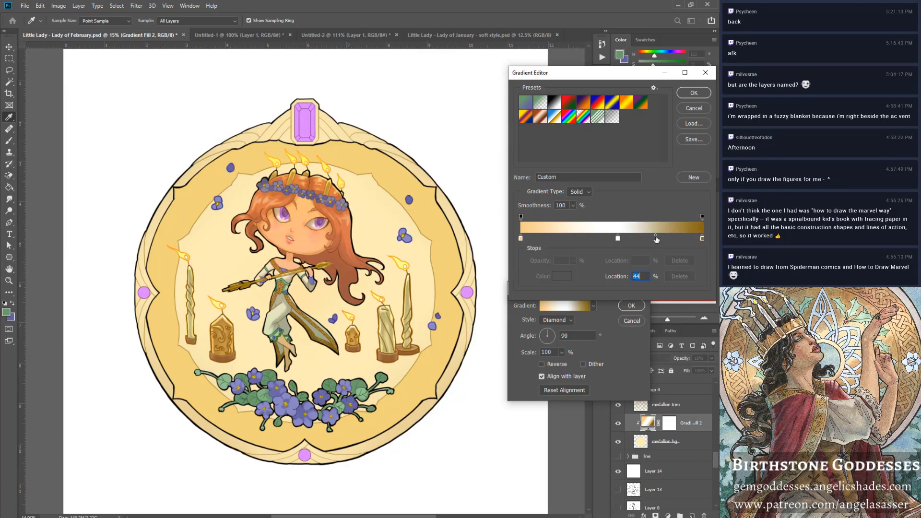
click(694, 96)
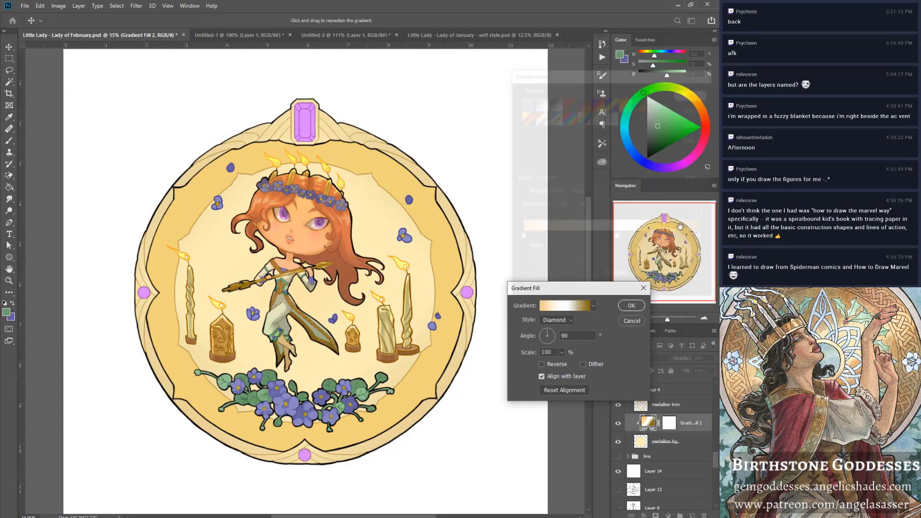
click(629, 306)
key(b)
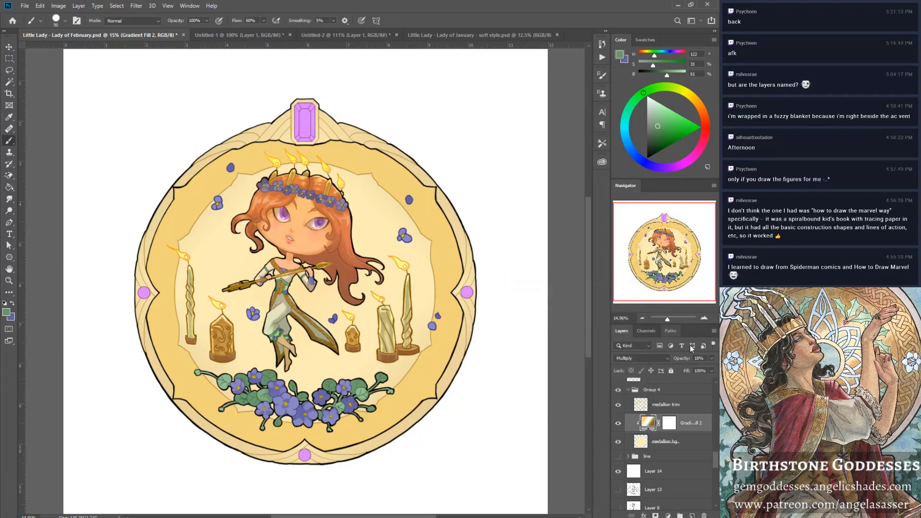
Set the gradient fill layer's opacity to 46% and save the document.
click(711, 359)
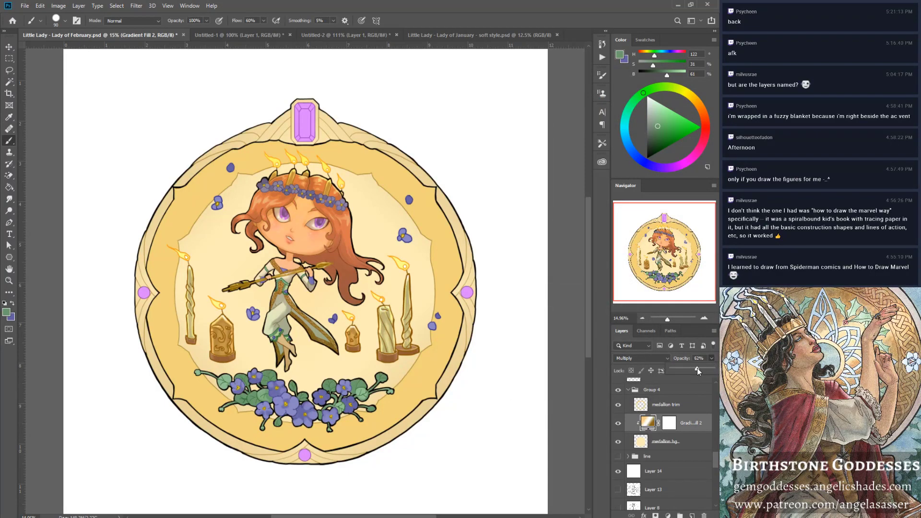
mouse_move(698, 370)
mouse_down()
mouse_move(705, 369)
mouse_move(690, 368)
mouse_up()
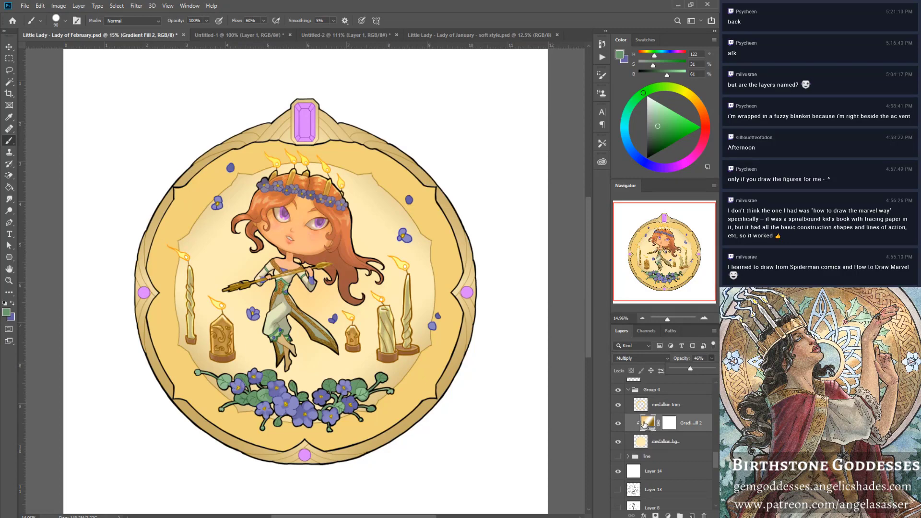
key(ctrl+s)
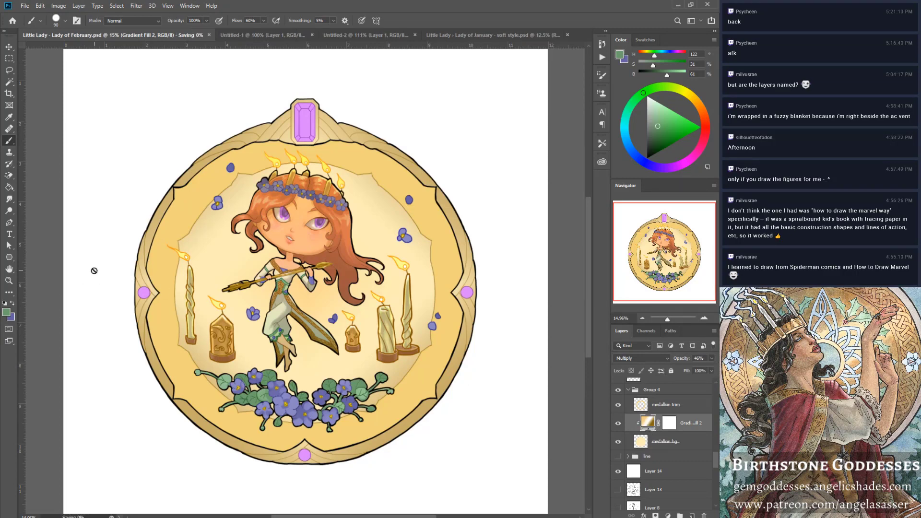
Look over the medallion and the upper layers, checking the effect of the highlights layer.
click(8, 282)
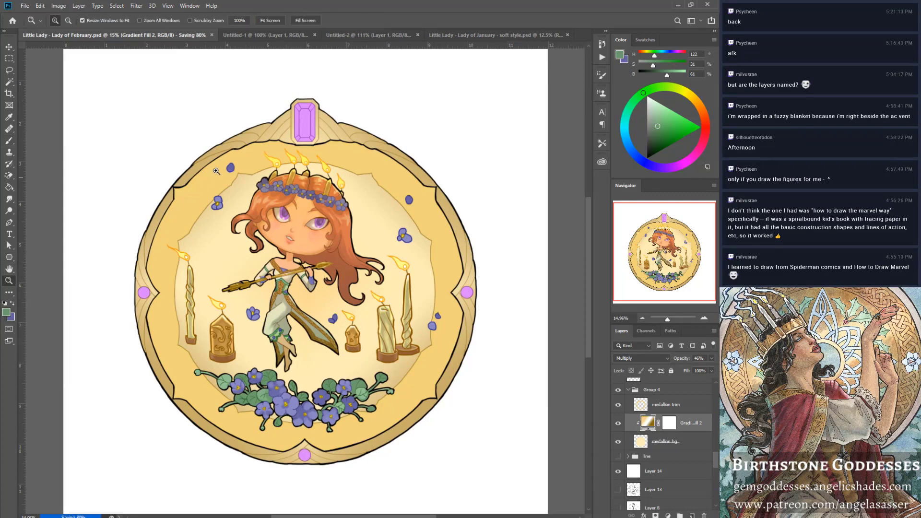
click(308, 114)
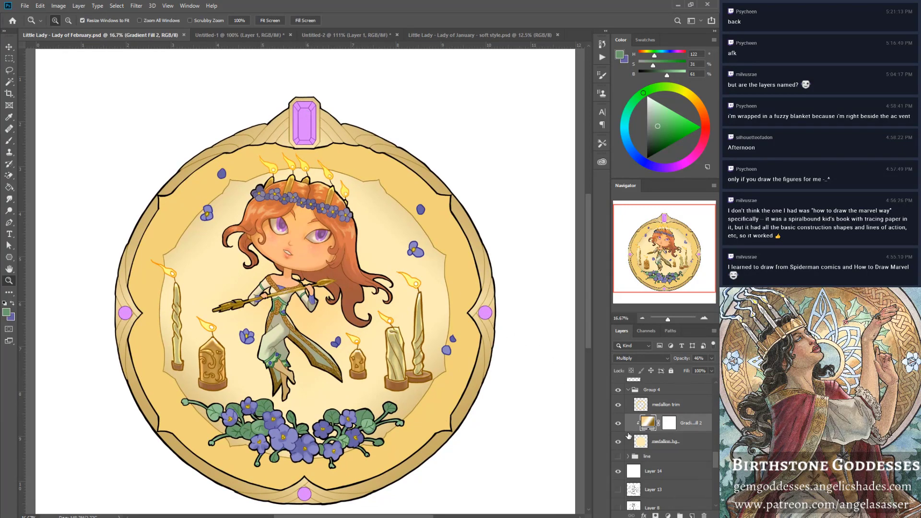
scroll(629, 436, up, 8)
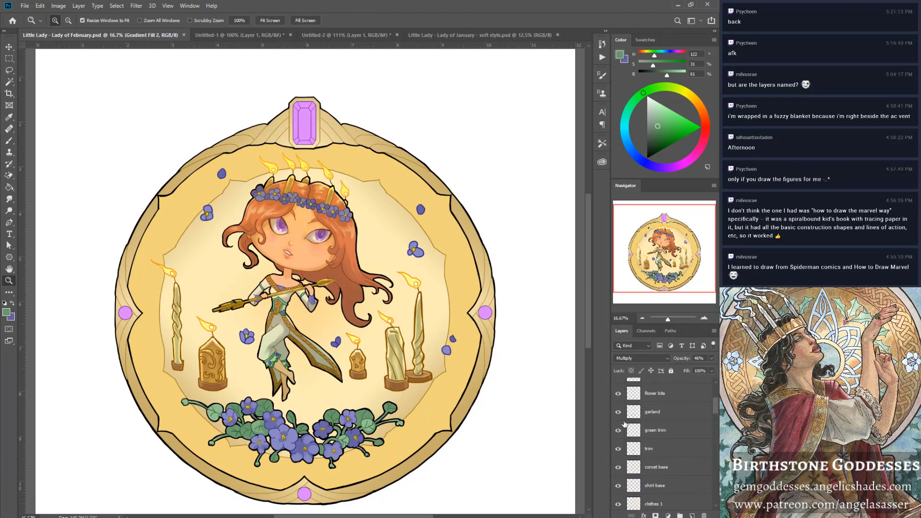
scroll(625, 424, up, 5)
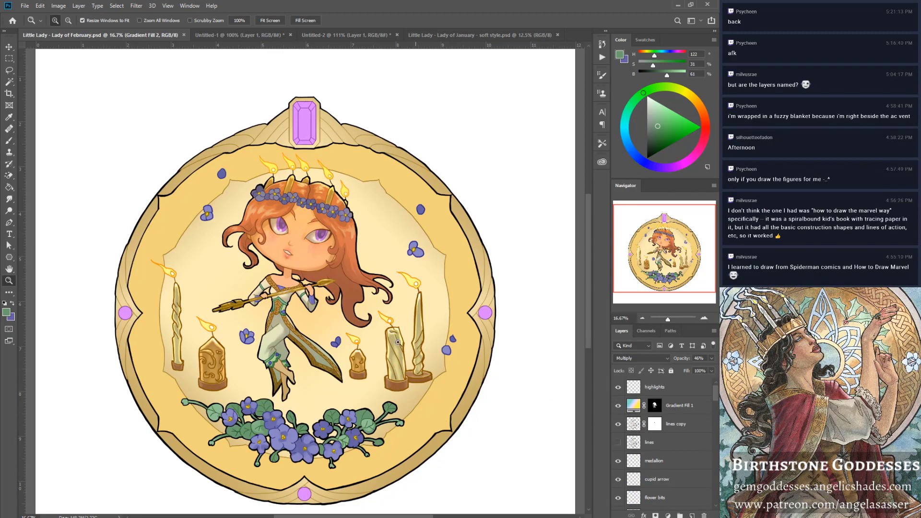
scroll(358, 320, down, 3)
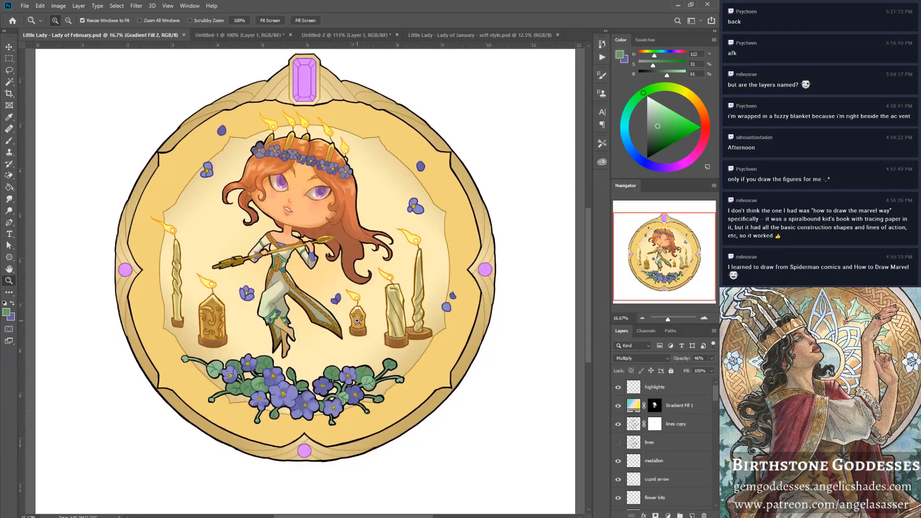
scroll(358, 320, up, 3)
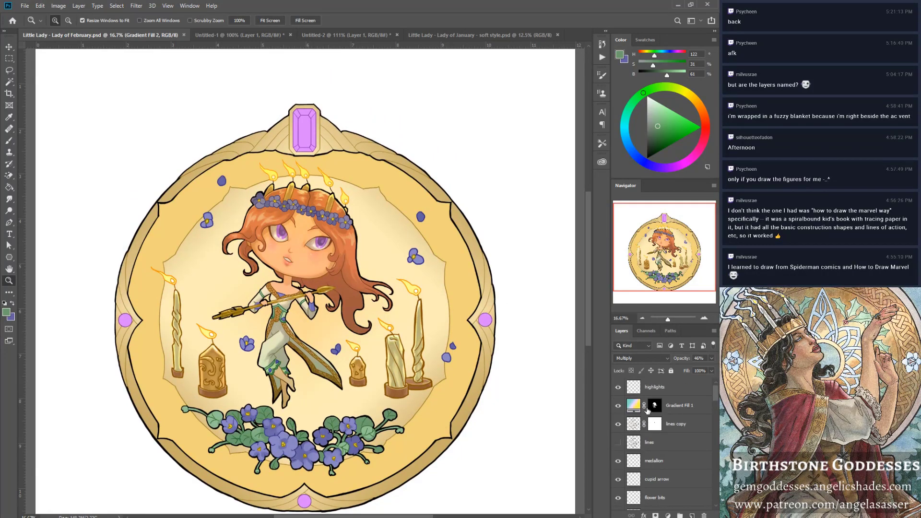
click(618, 388)
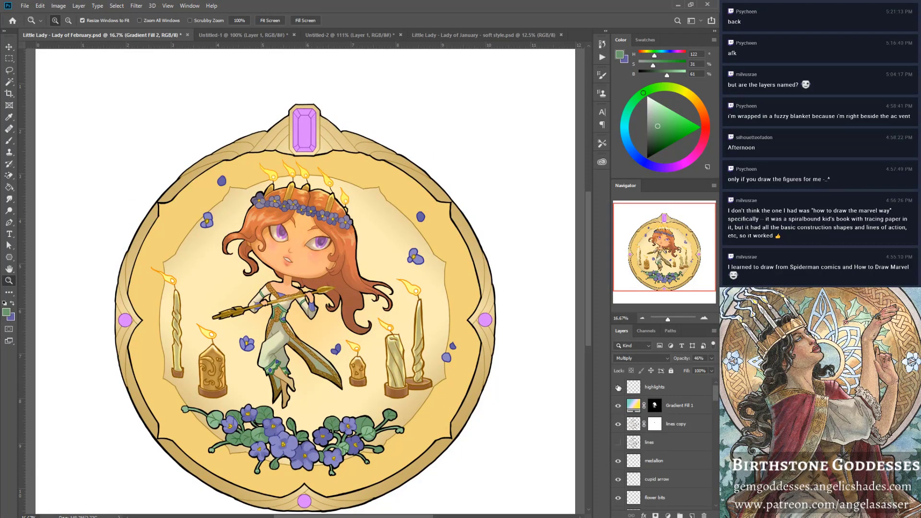
Select the border gems layer by picking the purple gem atop the medallion, and save the document.
click(304, 115)
click(304, 114)
click(367, 278)
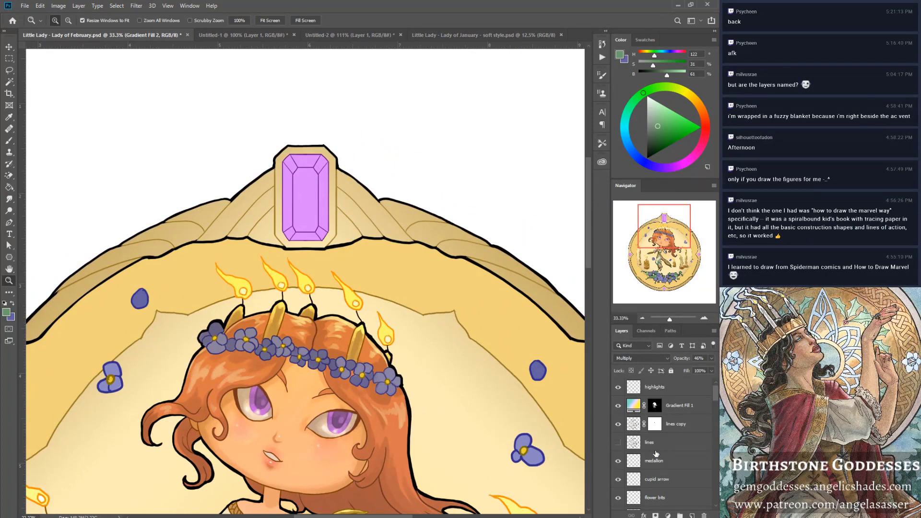
scroll(675, 455, down, 2)
scroll(666, 454, down, 3)
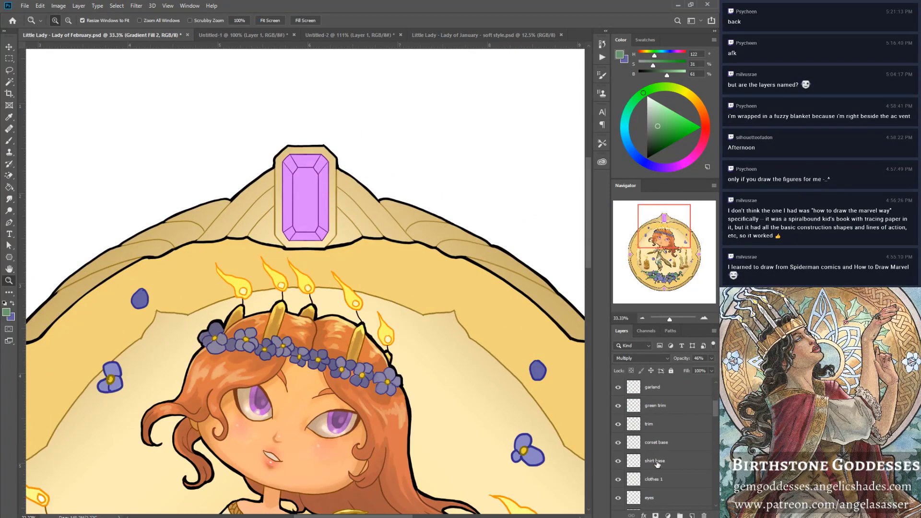
scroll(657, 464, down, 1)
scroll(658, 465, down, 6)
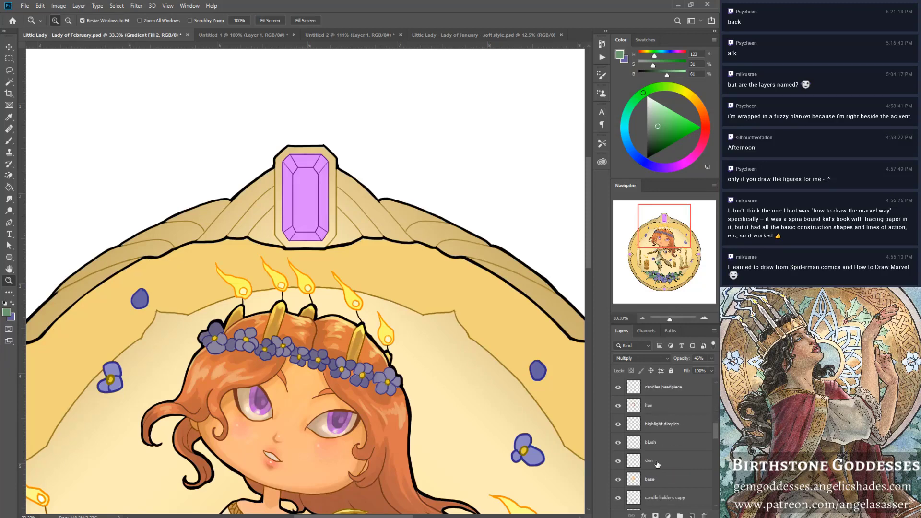
scroll(657, 465, down, 2)
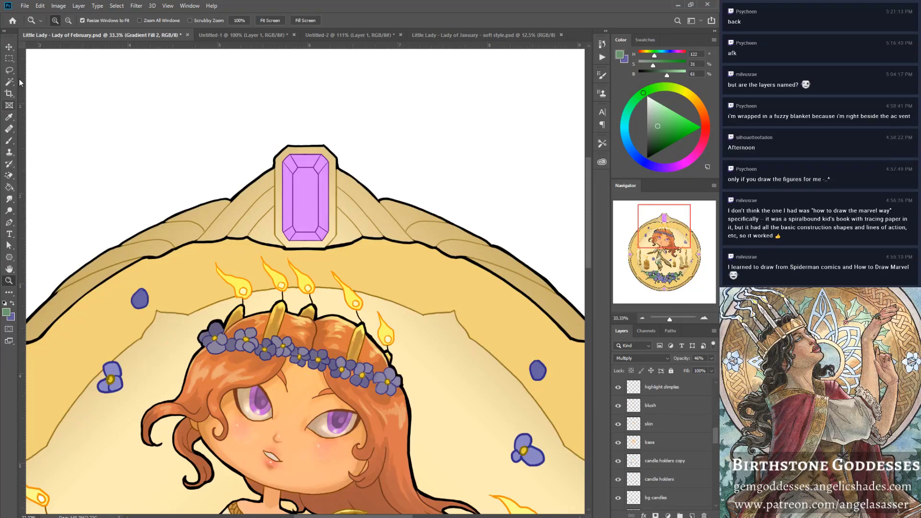
click(9, 48)
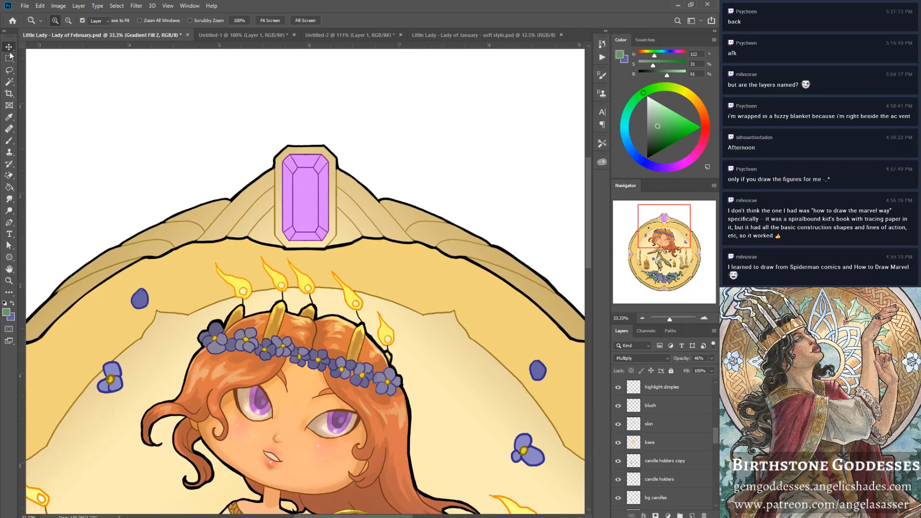
click(308, 191)
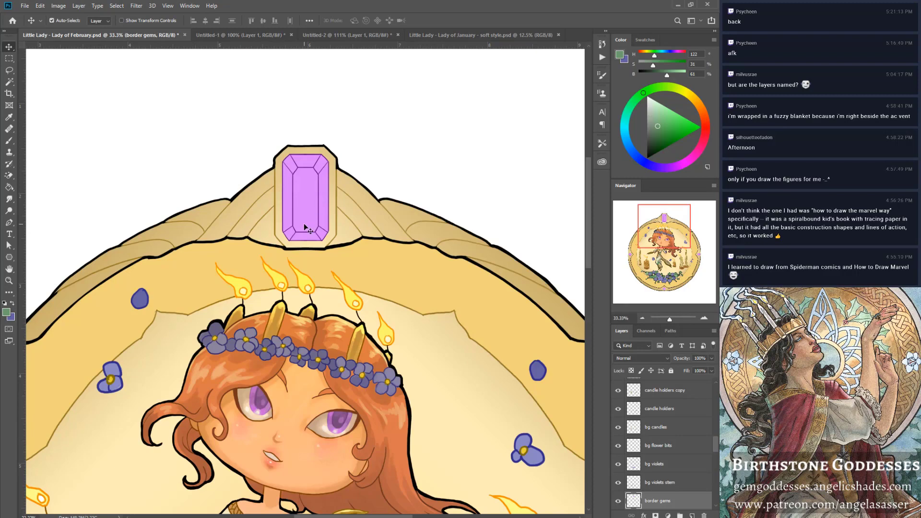
key(ctrl+s)
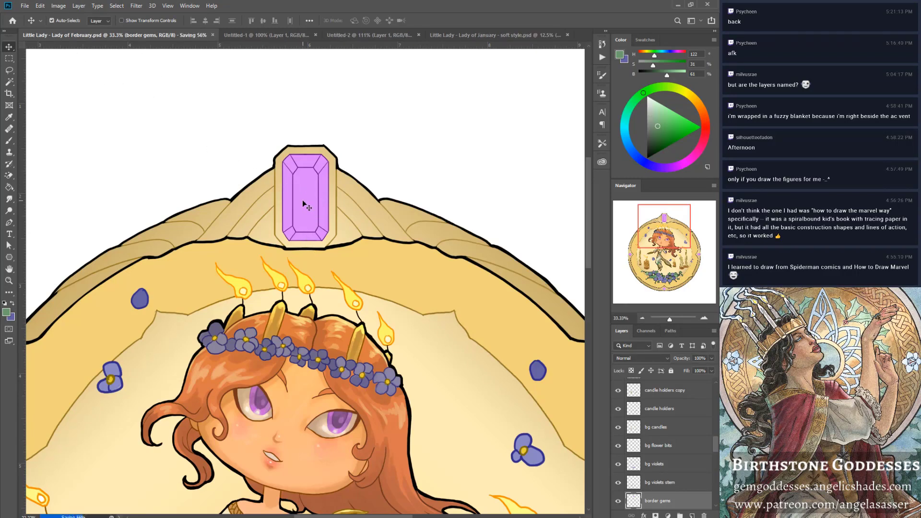
Sample the lilac of the medallion's top gem and dab it inside the gem's upper corner with the Brush.
scroll(656, 454, down, 2)
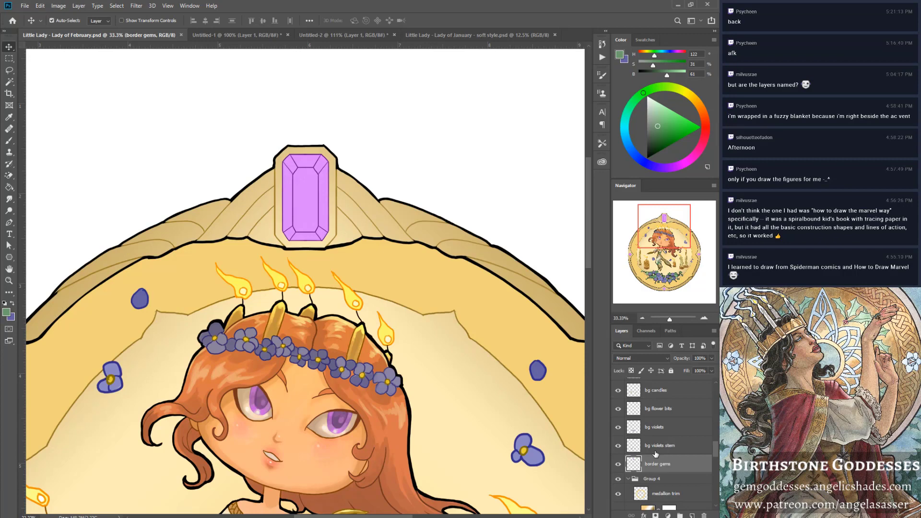
click(8, 141)
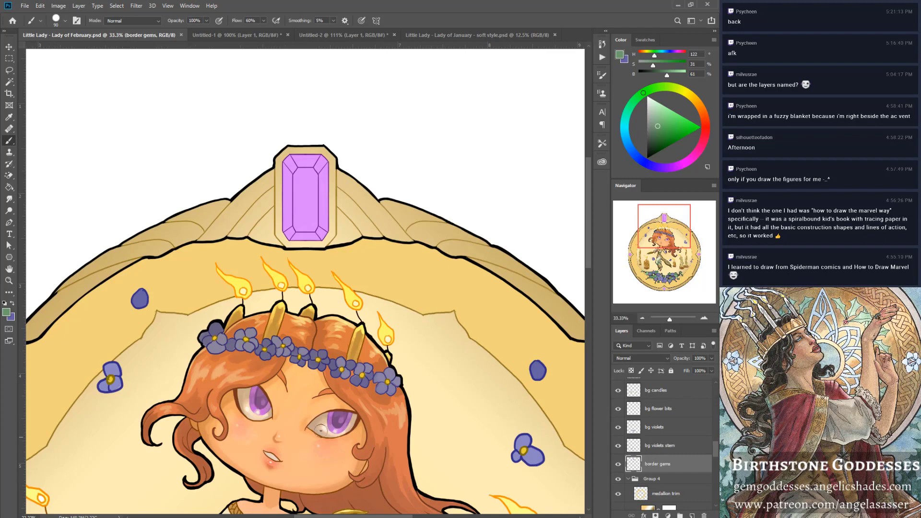
alt+click(305, 207)
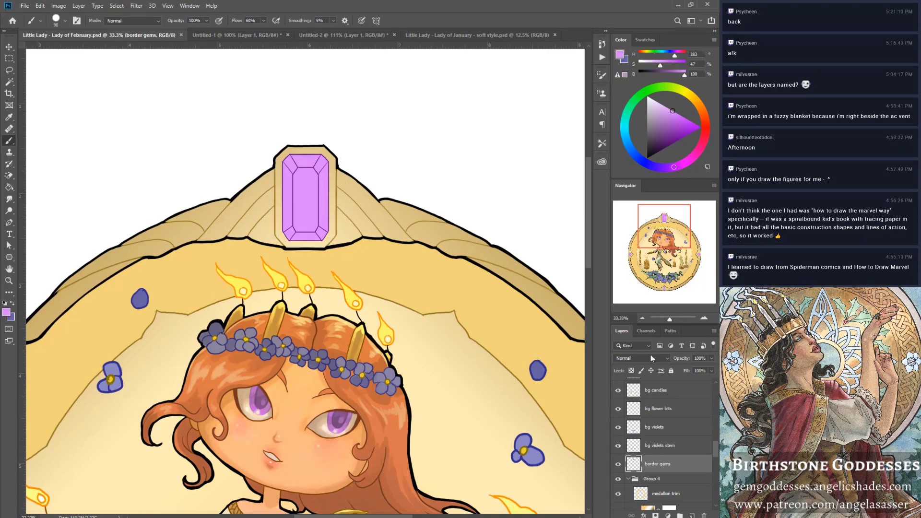
mouse_move(665, 238)
mouse_down()
mouse_move(663, 251)
mouse_move(661, 236)
mouse_up()
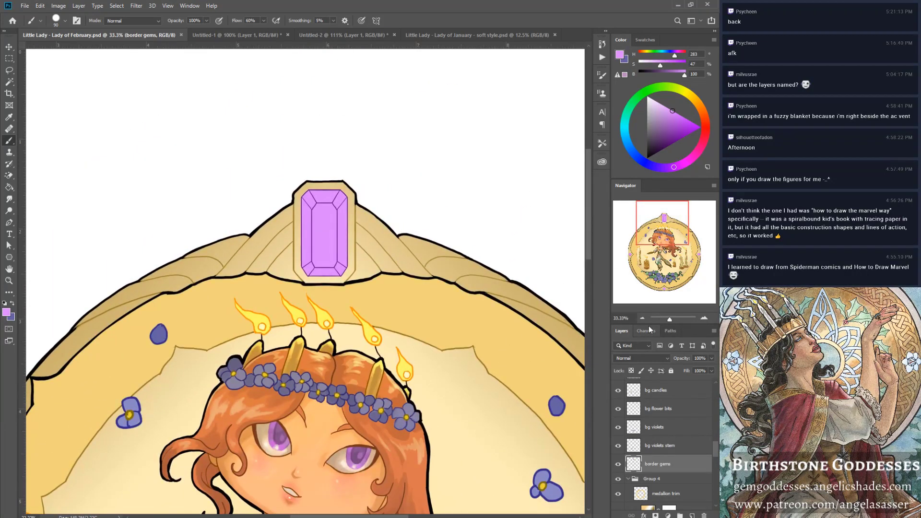
ctrl+click(628, 463)
key(ctrl+d)
drag(311, 208, 317, 210)
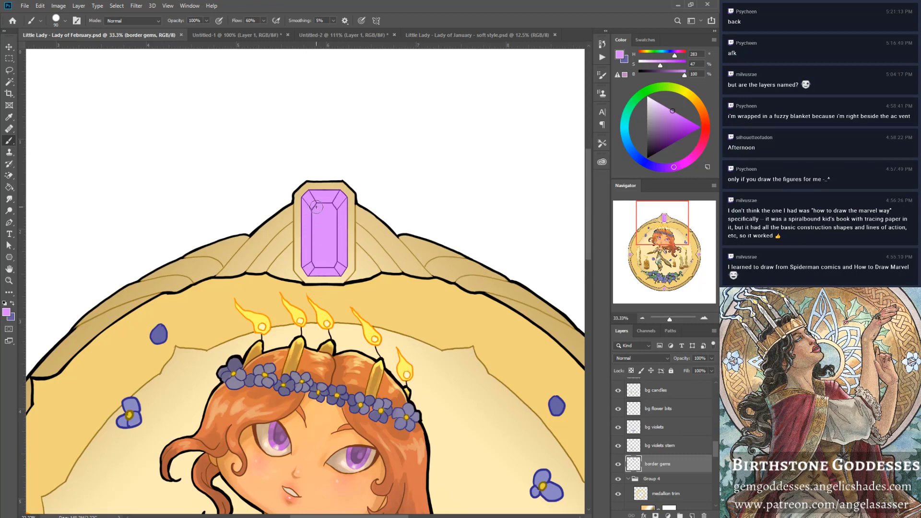
Sample a dark purple from the figure's eye and paint shading and reflection streaks over the top gem's centre and facets.
alt+click(274, 428)
alt+click(273, 431)
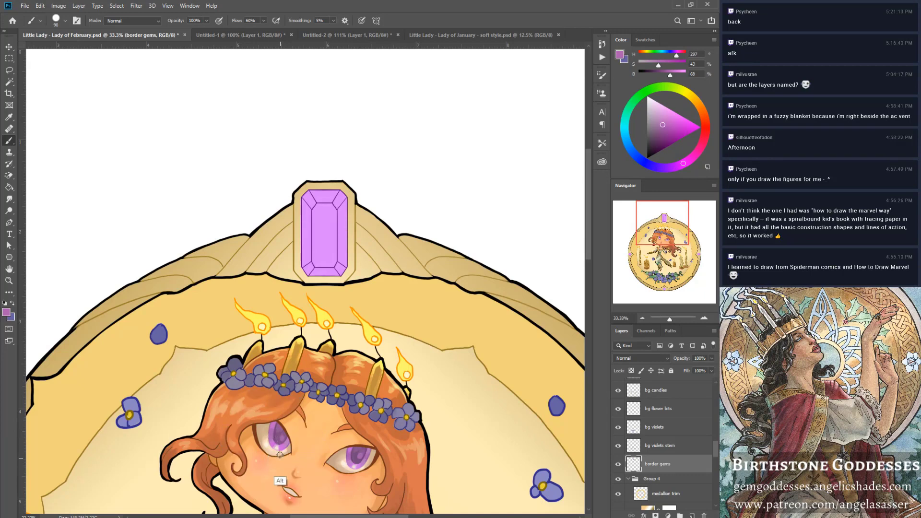
alt+click(275, 437)
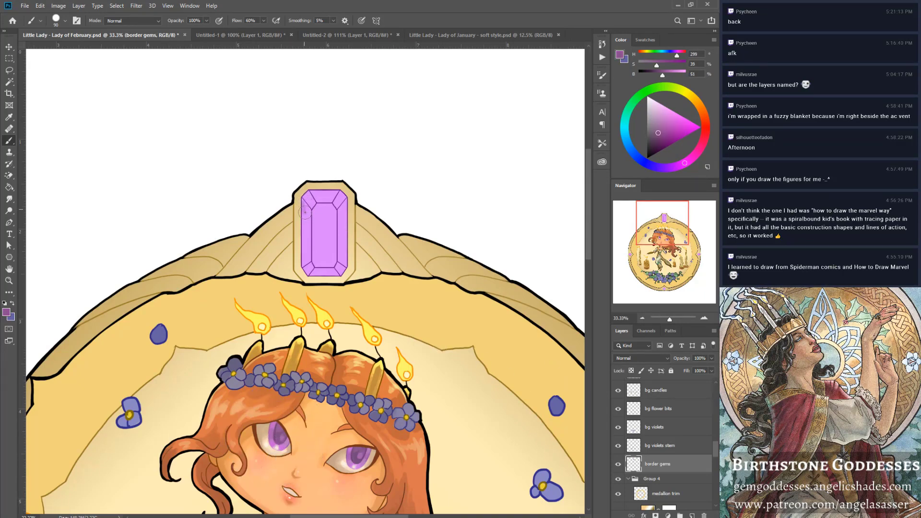
drag(307, 205, 305, 205)
drag(306, 204, 313, 223)
mouse_move(318, 207)
mouse_down()
mouse_move(331, 212)
mouse_move(318, 230)
mouse_move(332, 240)
mouse_move(316, 258)
mouse_move(337, 247)
mouse_move(319, 265)
mouse_move(337, 263)
mouse_up()
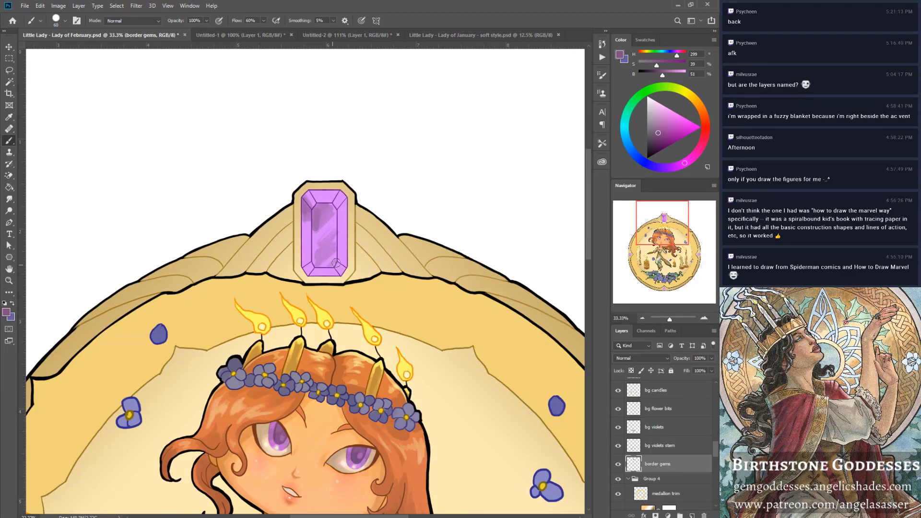
mouse_move(319, 217)
mouse_down()
mouse_move(330, 223)
mouse_move(317, 231)
mouse_move(316, 207)
mouse_move(328, 214)
mouse_move(314, 192)
mouse_move(337, 197)
mouse_move(318, 203)
mouse_move(336, 197)
mouse_up()
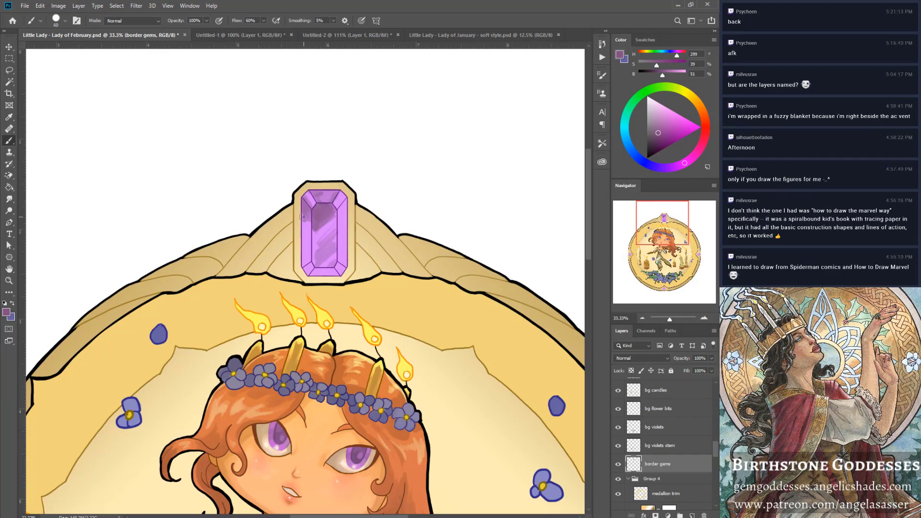
drag(304, 234, 303, 252)
mouse_move(305, 213)
mouse_down()
mouse_move(309, 259)
mouse_move(308, 250)
mouse_up()
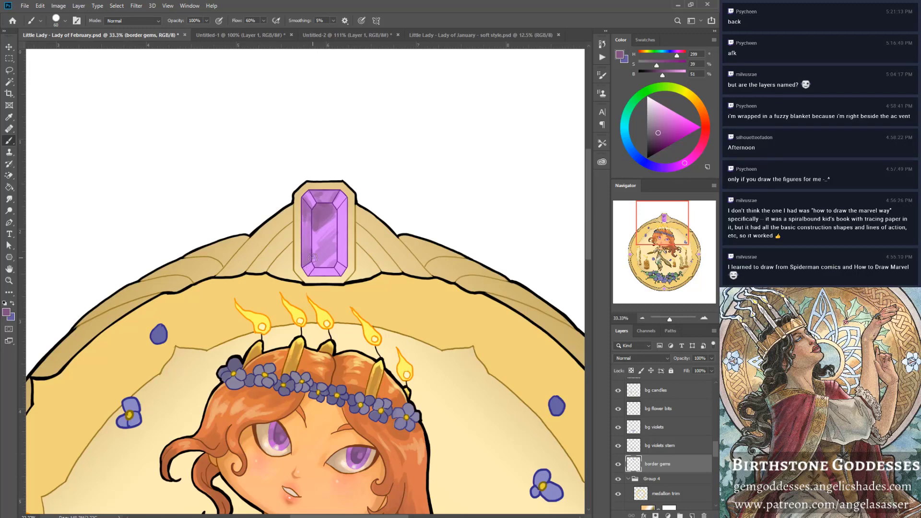
mouse_move(319, 256)
mouse_down()
mouse_move(312, 277)
mouse_move(323, 276)
mouse_move(316, 261)
mouse_move(328, 249)
mouse_move(309, 256)
mouse_move(344, 216)
mouse_up()
drag(336, 264, 345, 272)
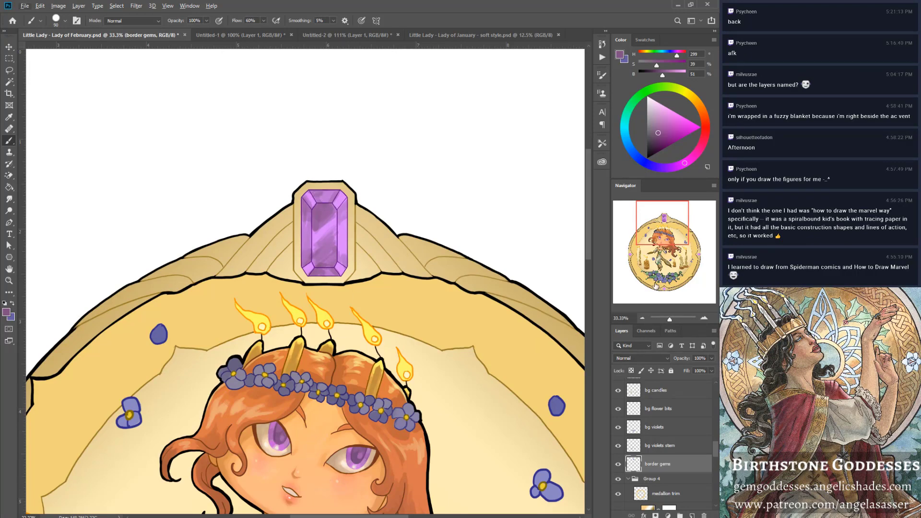
Deepen the top gem's shading with dark purple, and brush a light lilac sampled from the gem over its centre reflections.
drag(670, 319, 670, 321)
drag(646, 245, 645, 223)
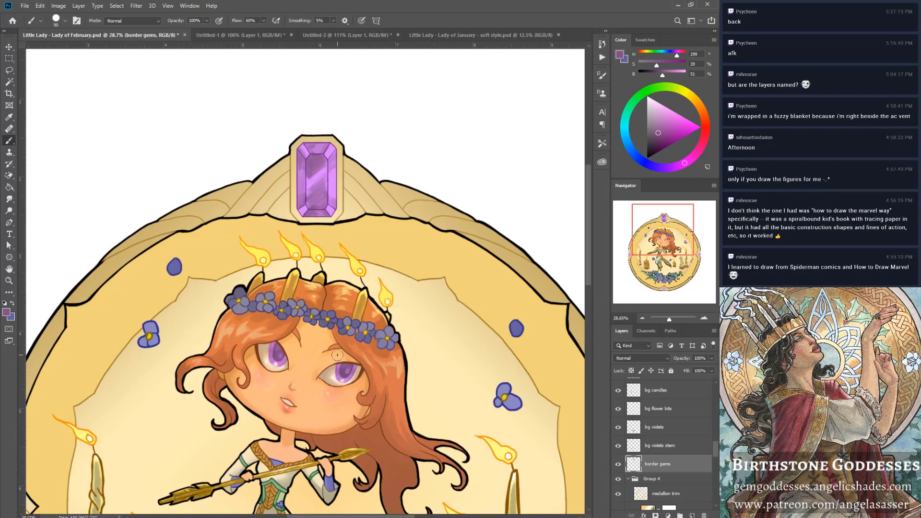
mouse_move(297, 200)
mouse_down()
mouse_move(317, 219)
mouse_move(333, 192)
mouse_move(334, 210)
mouse_move(309, 207)
mouse_move(338, 171)
mouse_move(321, 195)
mouse_up()
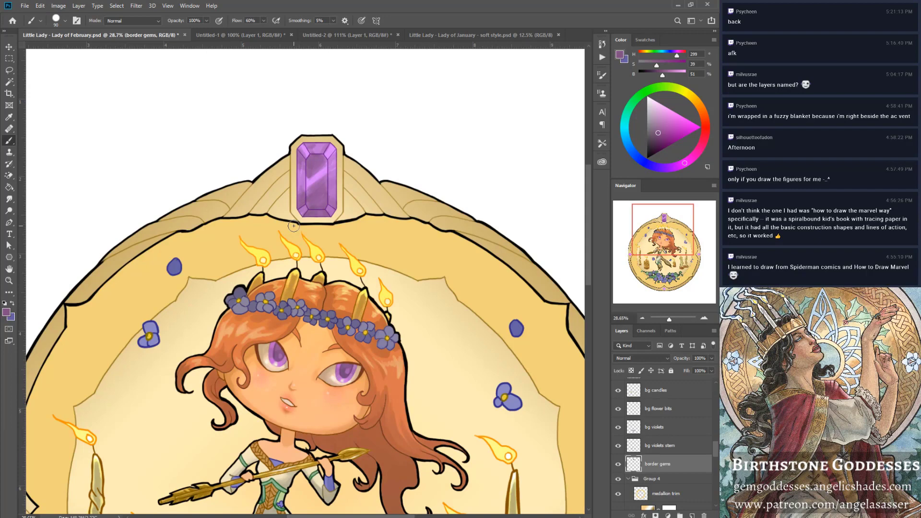
alt+click(315, 150)
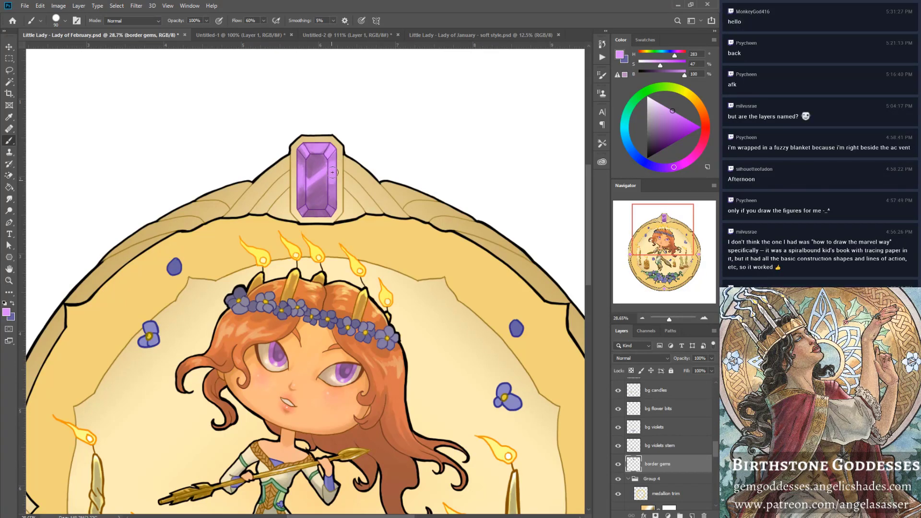
drag(312, 156, 308, 161)
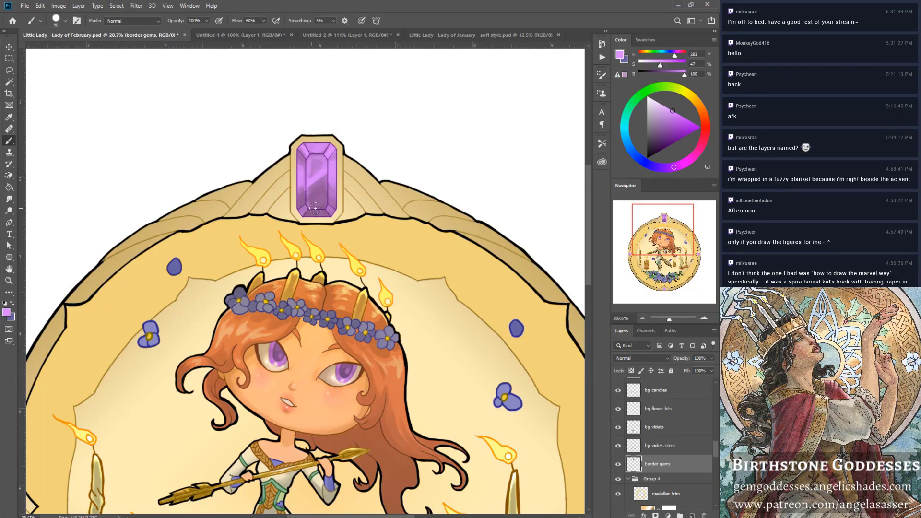
drag(325, 175, 319, 154)
Refine the top gem's side facets and corners with mid-purple and lilac tones sampled from the gem itself.
alt+click(300, 182)
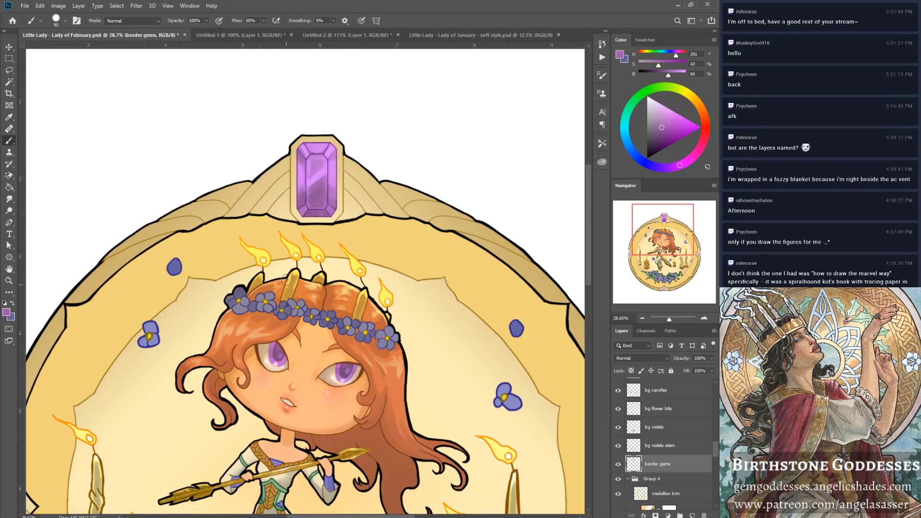
drag(302, 170, 298, 167)
alt+click(304, 150)
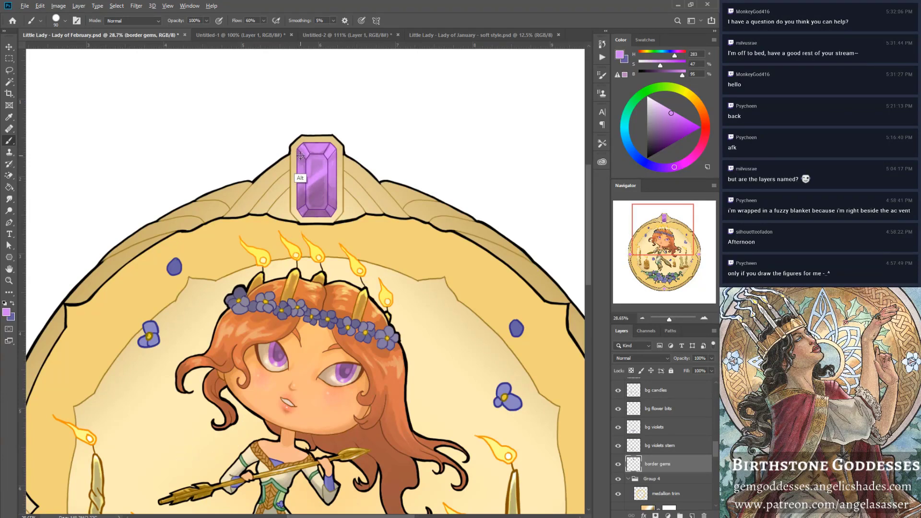
alt+click(338, 164)
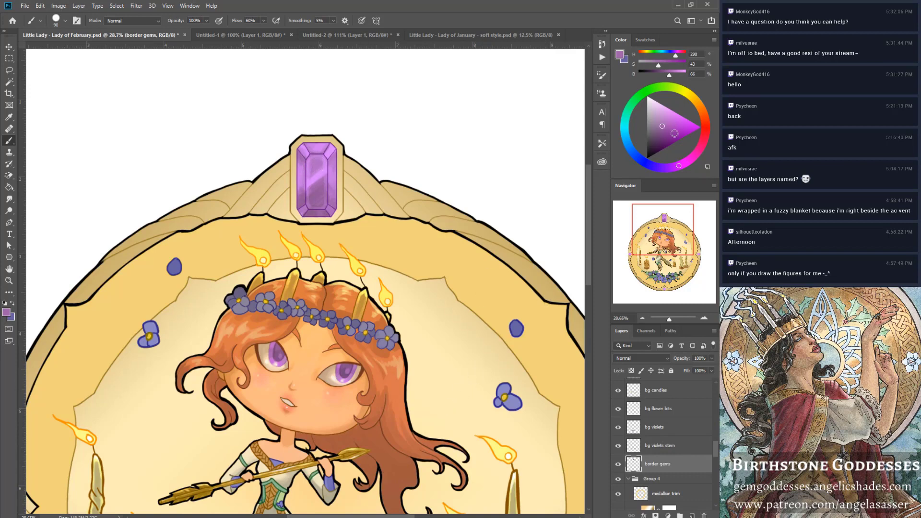
alt+click(339, 178)
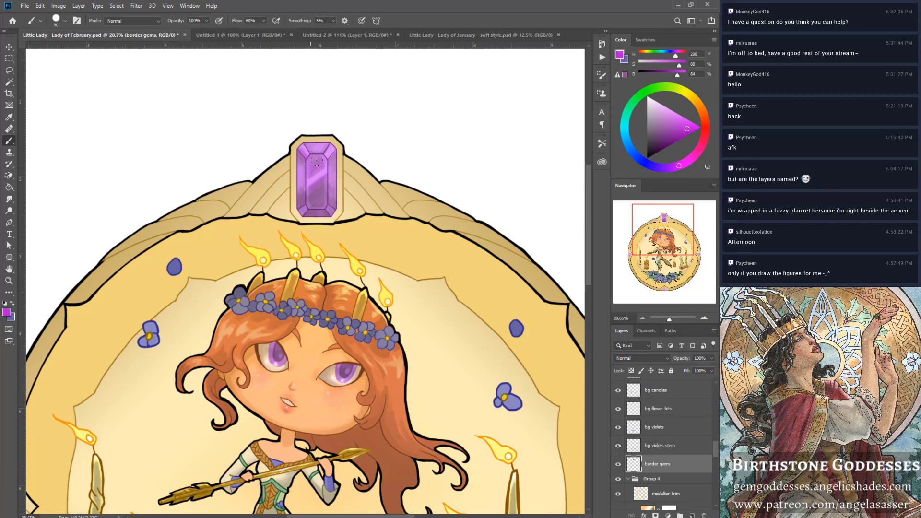
Brush a saturated pink-violet glow over the top gem's upper and lower areas with a 250 px brush.
key(bracketright)
key(bracketright)
key(bracketright)
key(bracketright)
key(bracketright)
key(bracketright)
click(685, 110)
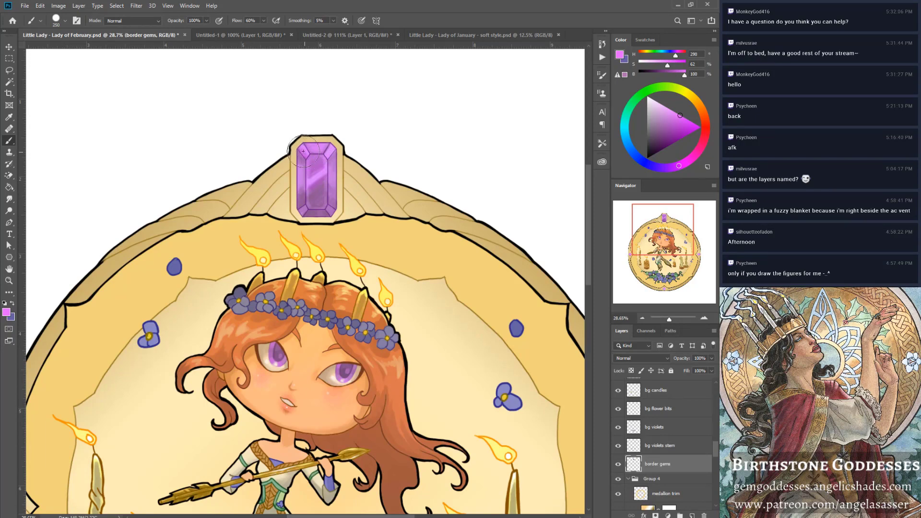
drag(329, 151, 312, 162)
click(689, 121)
click(690, 121)
mouse_move(319, 195)
mouse_down()
mouse_move(312, 211)
mouse_move(332, 211)
mouse_up()
Reduce the brush to 90 px and touch up the top gem's facets and centre with sampled muted purple and bright violet.
key([)
key([)
key([)
key([)
key([)
key([)
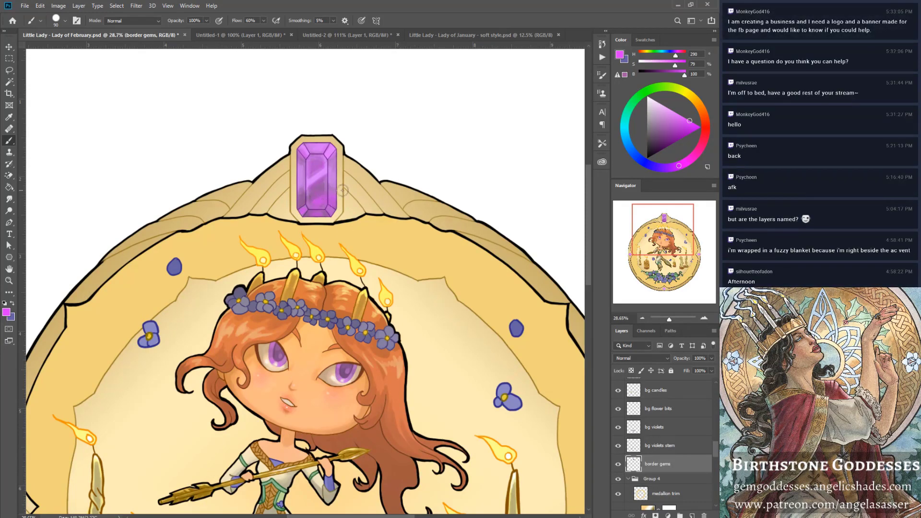
alt+click(301, 202)
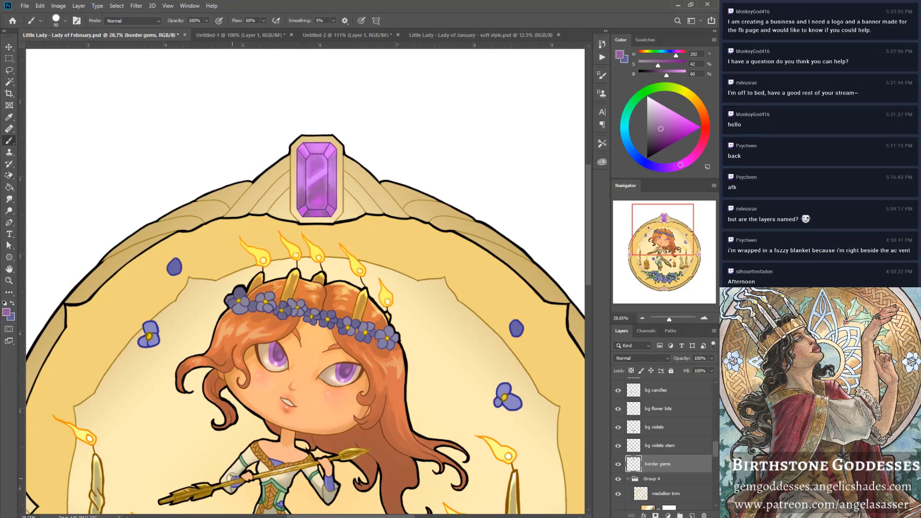
key(alt)
alt+click(319, 187)
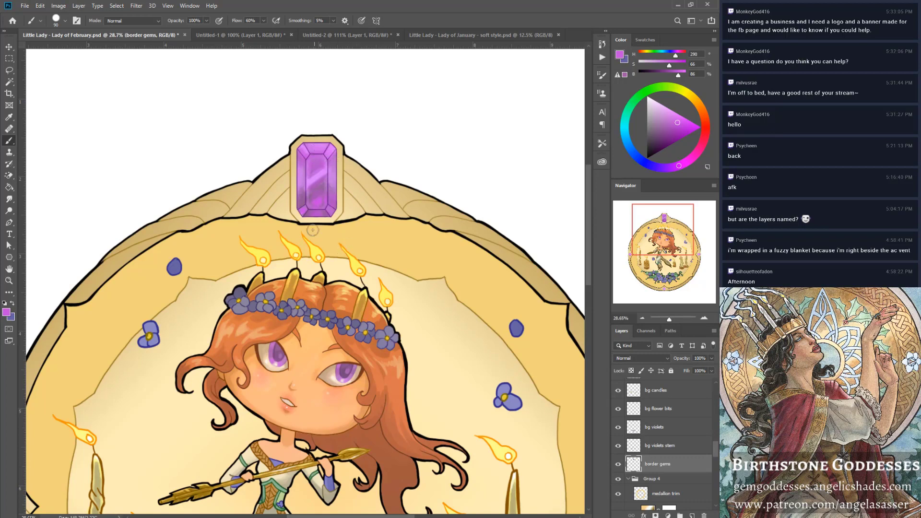
Choose a light pink-violet (hue 290, saturation 58, brightness 100) and paint it across the top gem's upper facets.
click(657, 102)
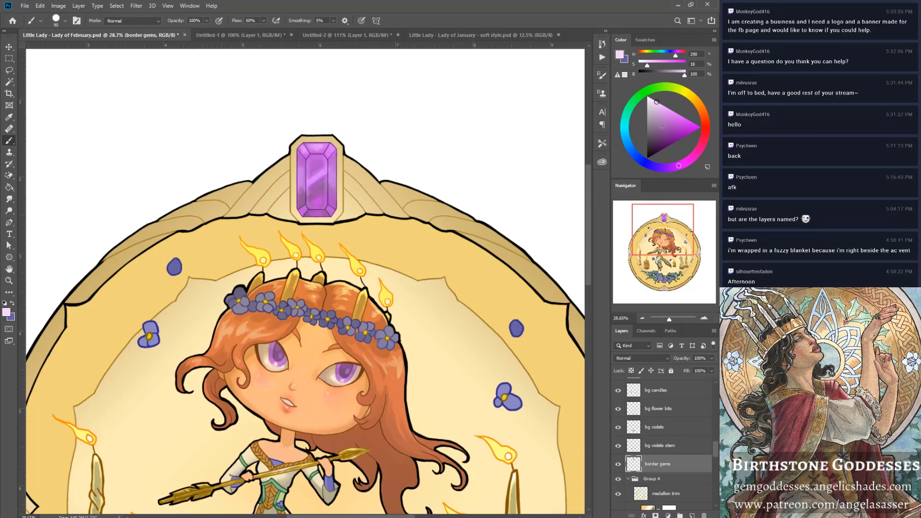
click(658, 102)
click(663, 105)
click(679, 114)
mouse_move(298, 167)
mouse_down()
mouse_move(295, 173)
mouse_move(332, 168)
mouse_up()
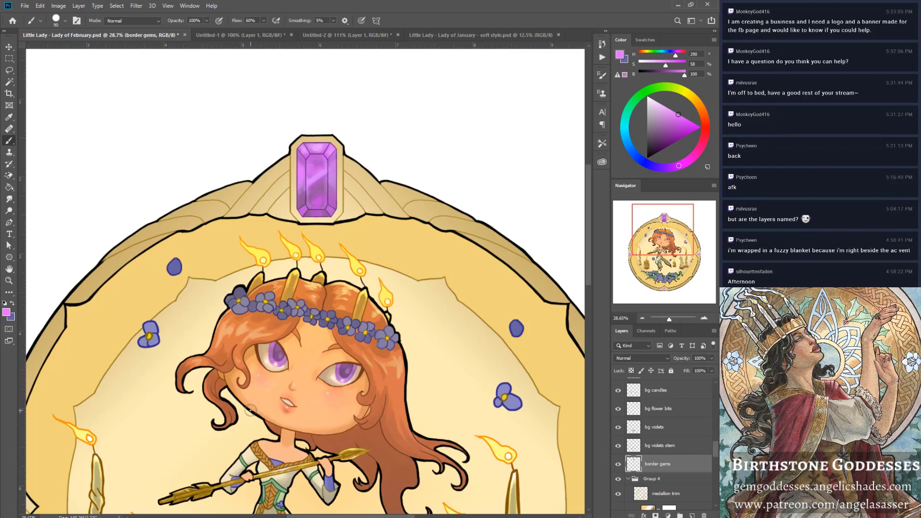
Paint white reflections on the top gem's facets and centre with a 40 px brush.
alt+click(420, 256)
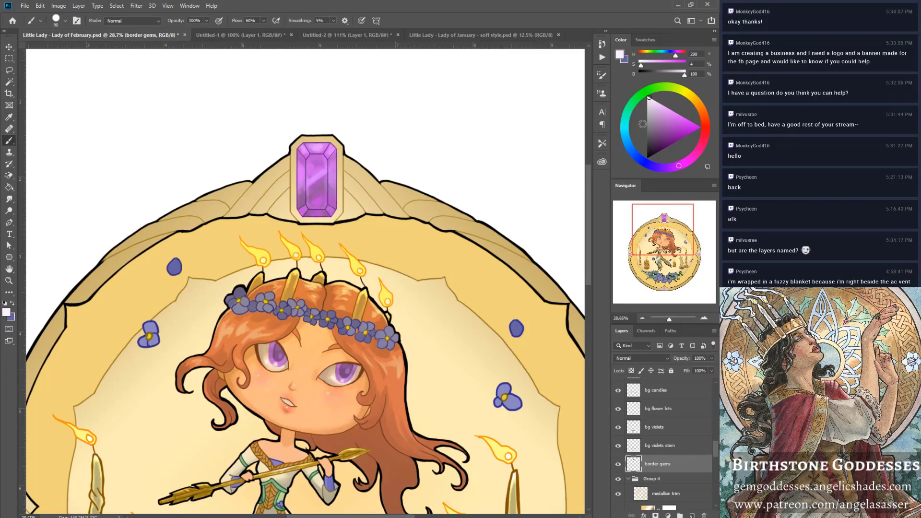
click(638, 64)
key(bracketleft)
key(bracketleft)
key(bracketleft)
key(bracketleft)
key(bracketleft)
click(623, 129)
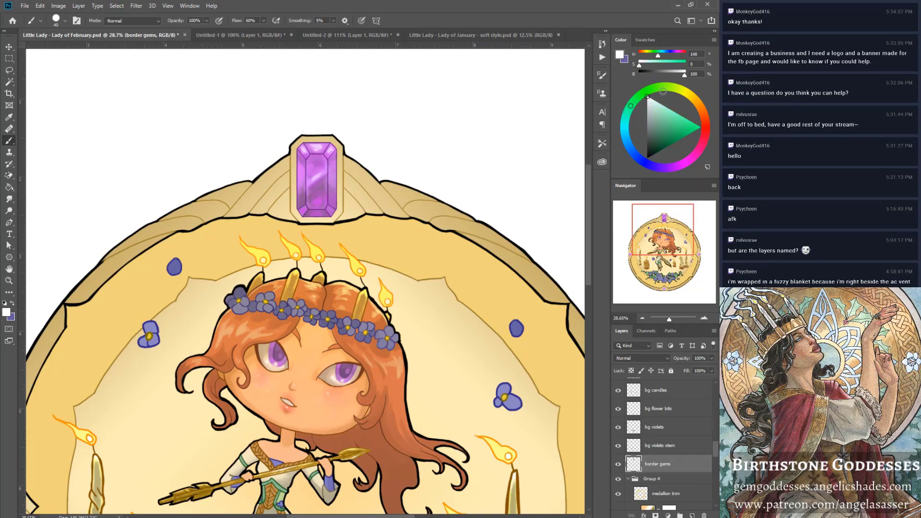
click(679, 85)
click(677, 87)
click(648, 97)
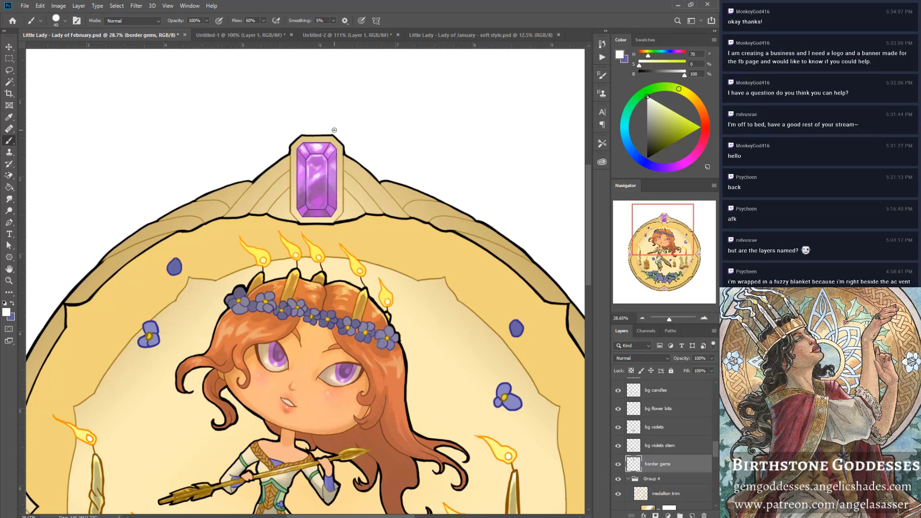
Add fine white highlights along the top gem's facet edges with the 10 px Hard Round Pressure Opacity brush.
key(bracketleft)
key(bracketleft)
key(bracketleft)
right_click(305, 154)
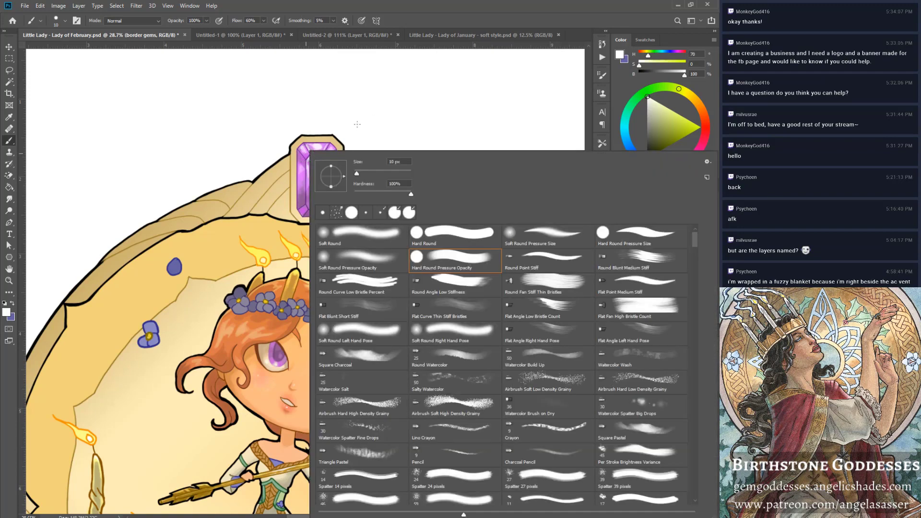
click(410, 134)
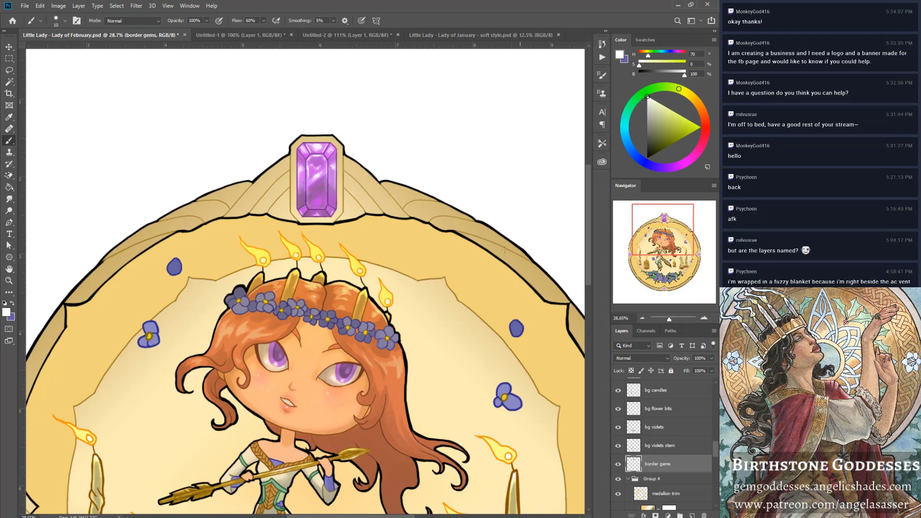
Add bright violet accents (hue 290, saturation 76, brightness 100) to the top gem with a 30 px brush, and check the whole medallion.
alt+click(318, 203)
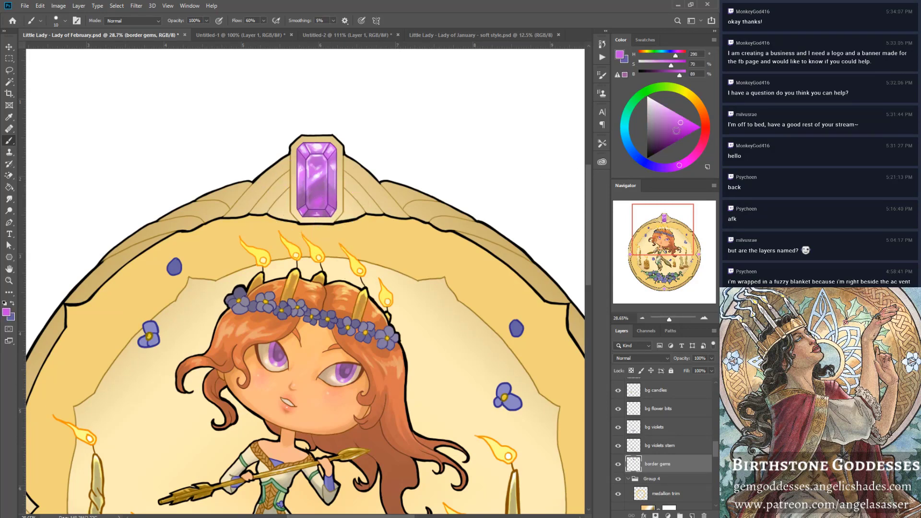
click(688, 120)
key(bracketright)
key(bracketright)
drag(671, 319, 667, 321)
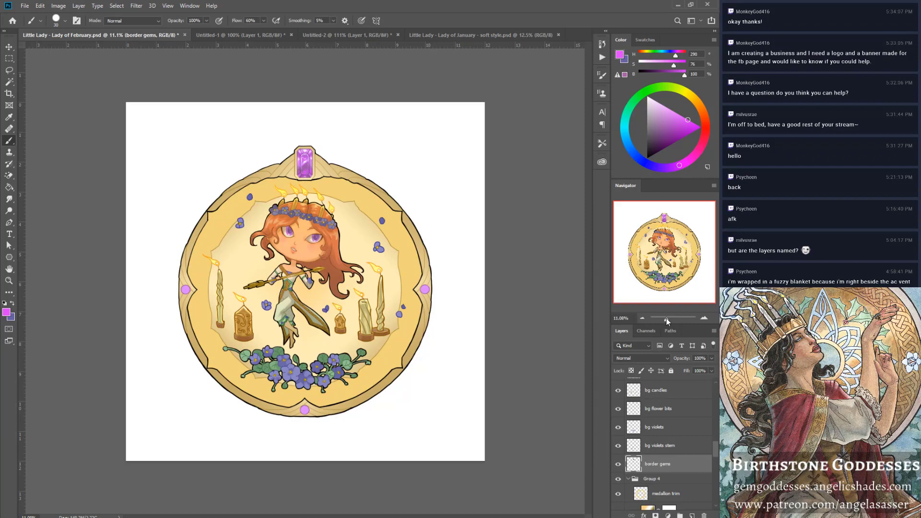
drag(666, 319, 669, 321)
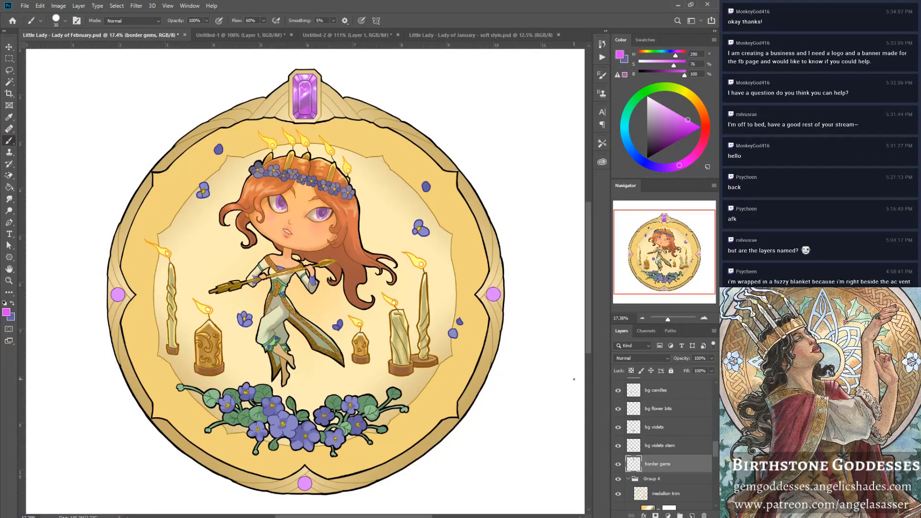
Shade the medallion's left round gem with purple sampled from the top gem, and brush sampled lilac along the gem's inner side.
click(9, 199)
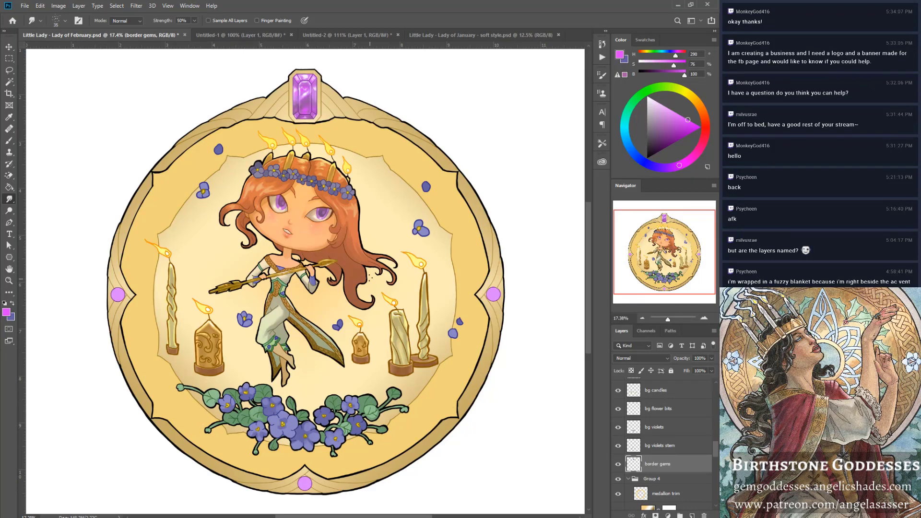
click(13, 144)
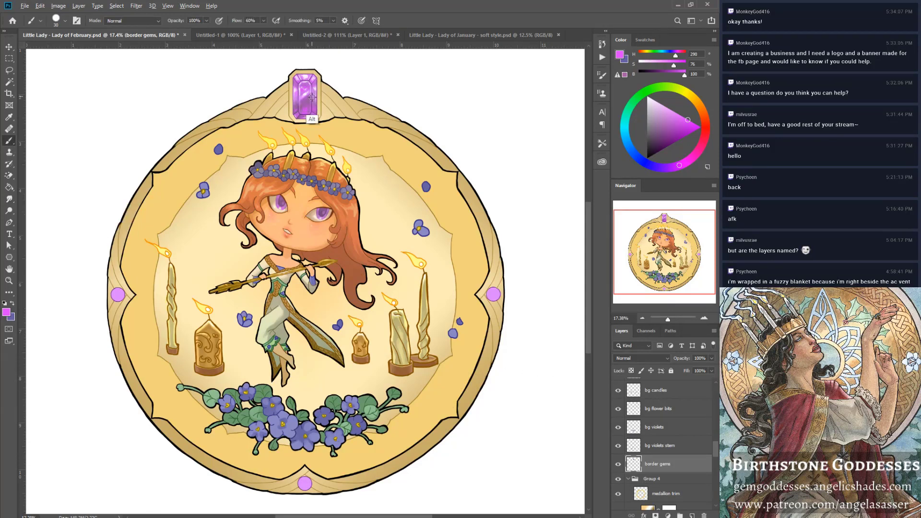
alt+click(306, 123)
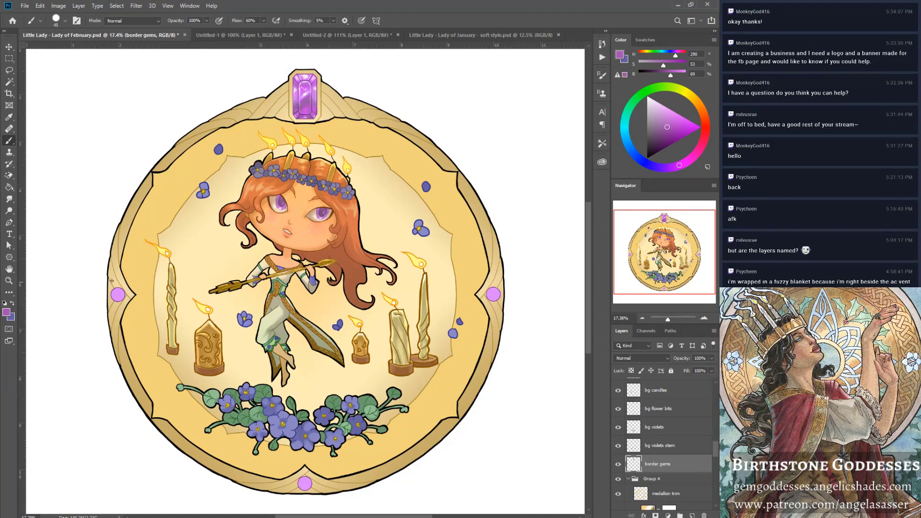
drag(115, 291, 114, 296)
key(super)
key(Escape)
alt+click(296, 97)
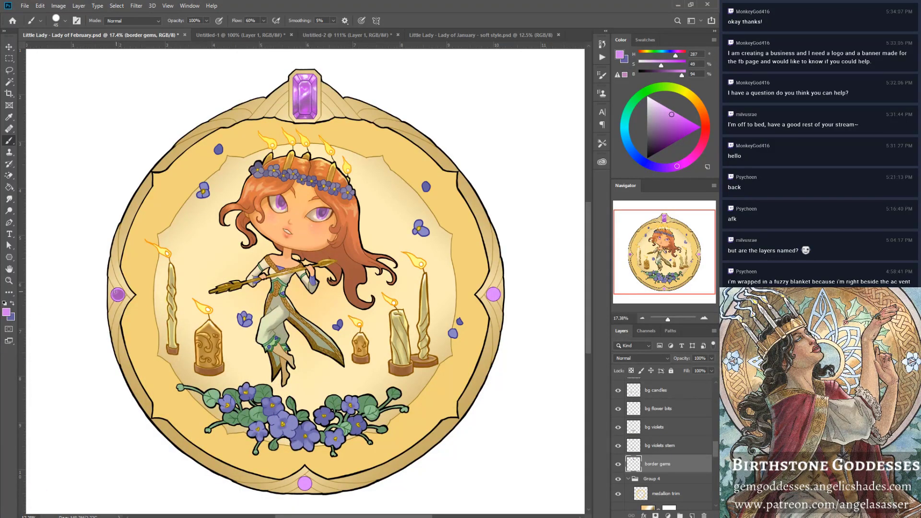
drag(122, 293, 121, 295)
Blend the left gem's shading by resampling its purple and lilac tones and dabbing them at its centre with a smaller brush.
alt+click(117, 298)
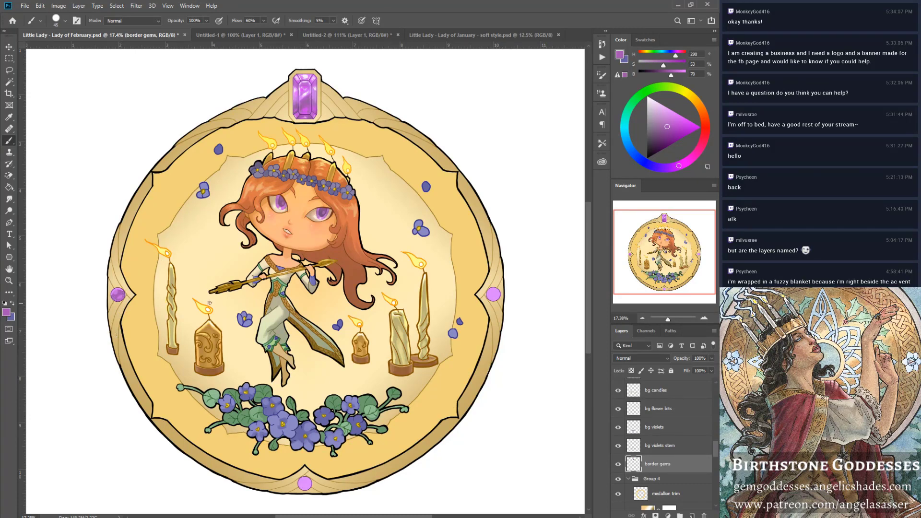
key(bracketleft)
key(bracketleft)
key(bracketleft)
alt+click(118, 294)
click(118, 295)
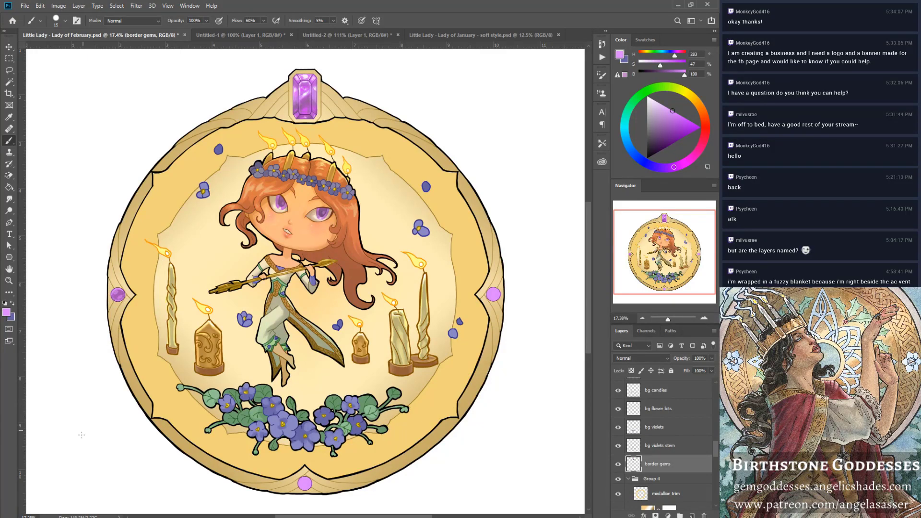
Enlarge the brush and darken the left gem with muted purple from the top gem, adding a sampled bright violet glow.
key(bracketright)
key(bracketright)
key(bracketright)
alt+click(298, 129)
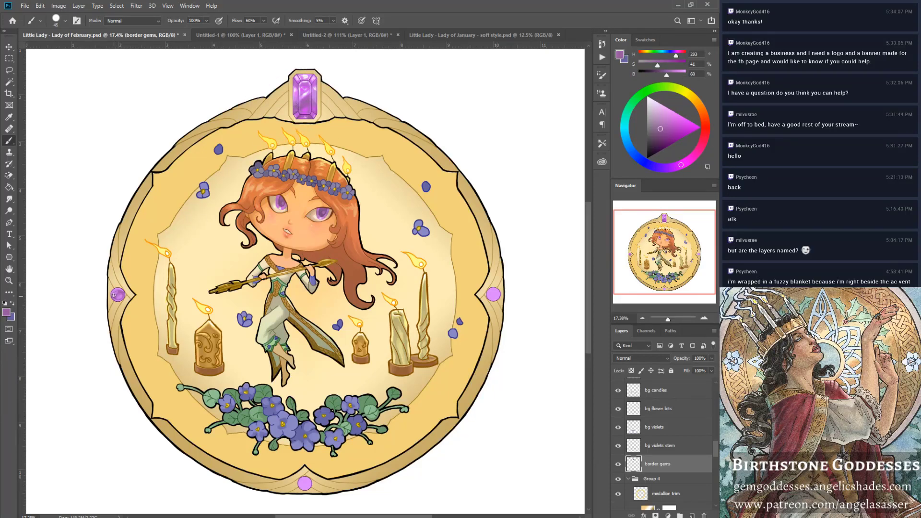
drag(119, 293, 121, 294)
alt+click(305, 130)
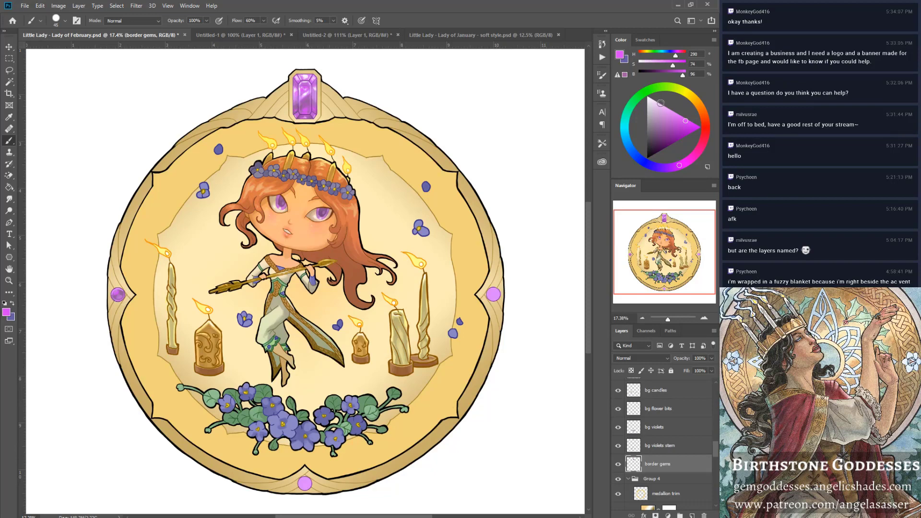
Sample white from the canvas background and paint small shine spots on the left gem.
alt+click(542, 158)
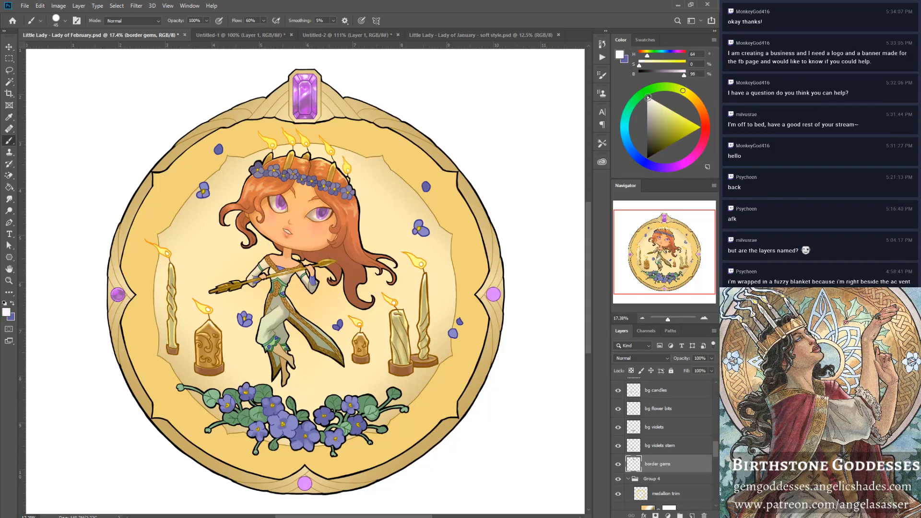
alt+click(534, 114)
drag(113, 288, 115, 289)
drag(117, 292, 118, 295)
click(118, 295)
Sample violet and pale lilac-white from the left round gem and dab them over its centre to refine the shine.
click(9, 70)
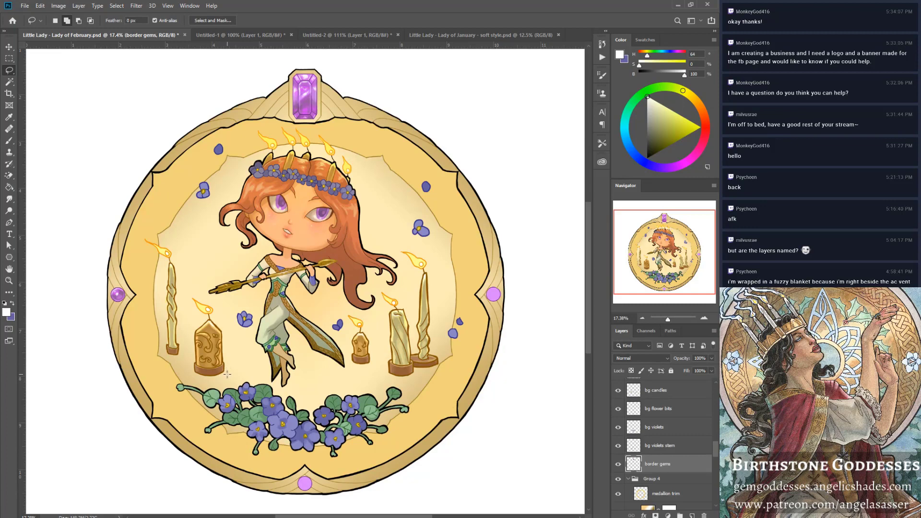
click(9, 281)
click(120, 293)
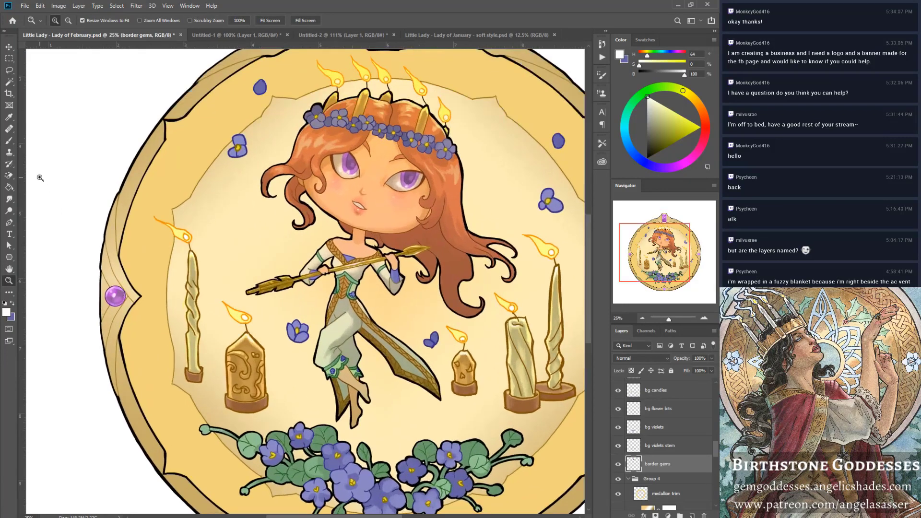
click(13, 143)
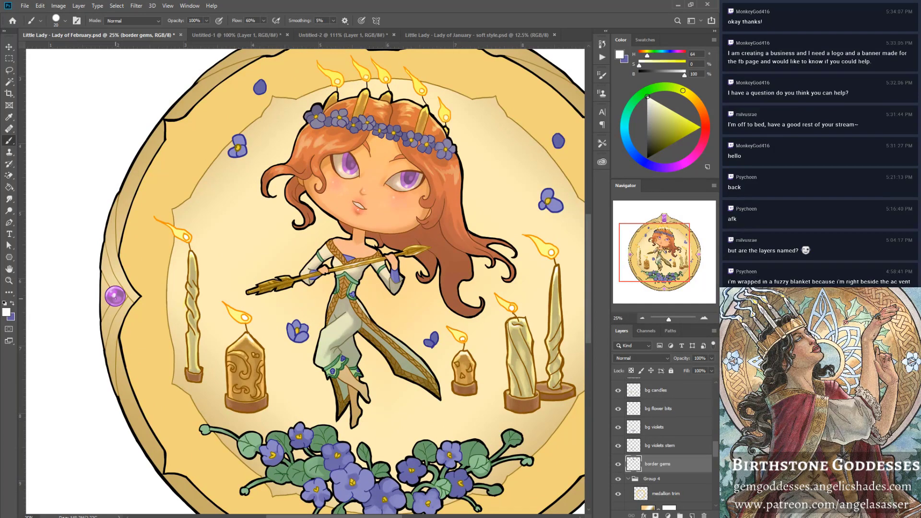
alt+click(113, 295)
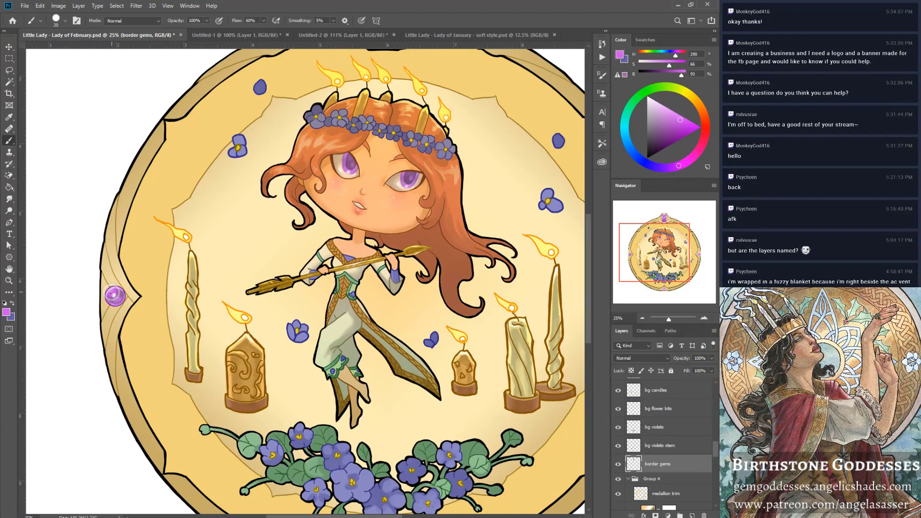
alt+click(114, 296)
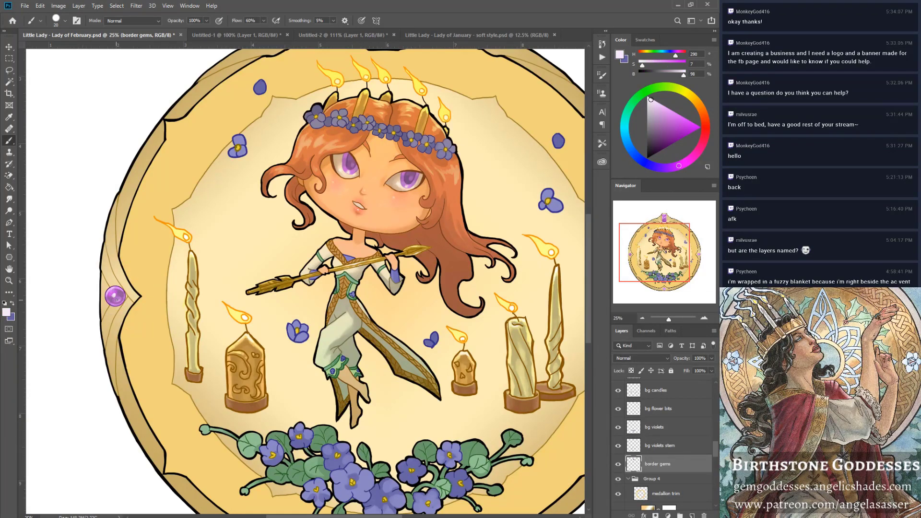
click(114, 296)
click(114, 295)
click(115, 295)
Soften the left gem's centre with bright violet sampled from the gem, and save the document.
key(ctrl+d)
alt+click(110, 296)
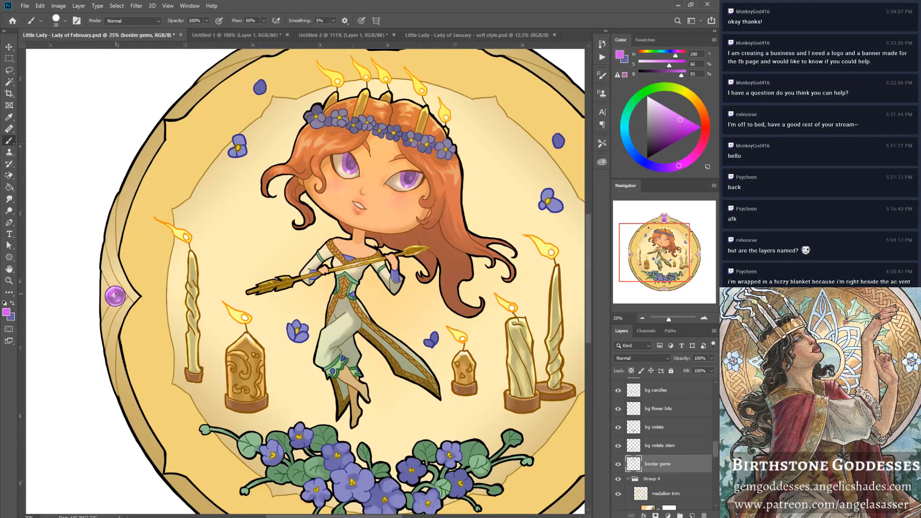
click(114, 296)
key(ctrl+s)
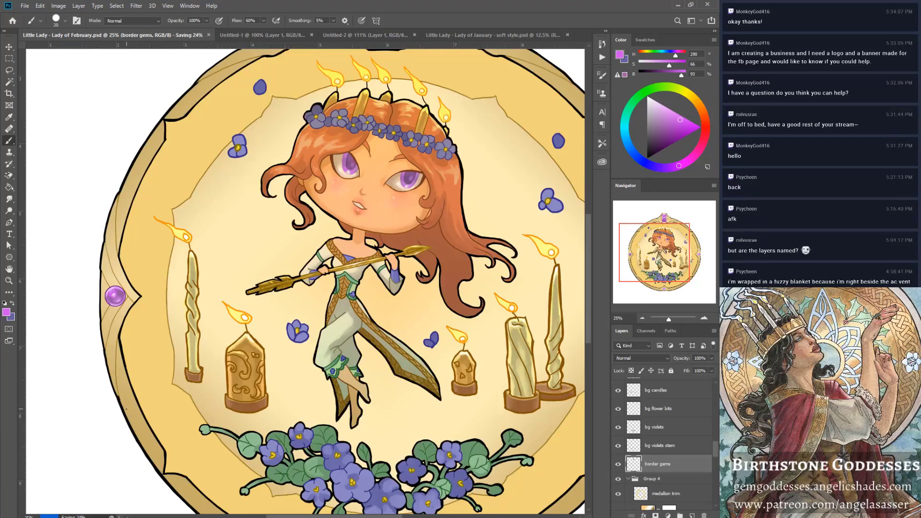
Lasso the shaded left gem, copy it to its own layer and place the copy over the flat bottom gem.
click(10, 71)
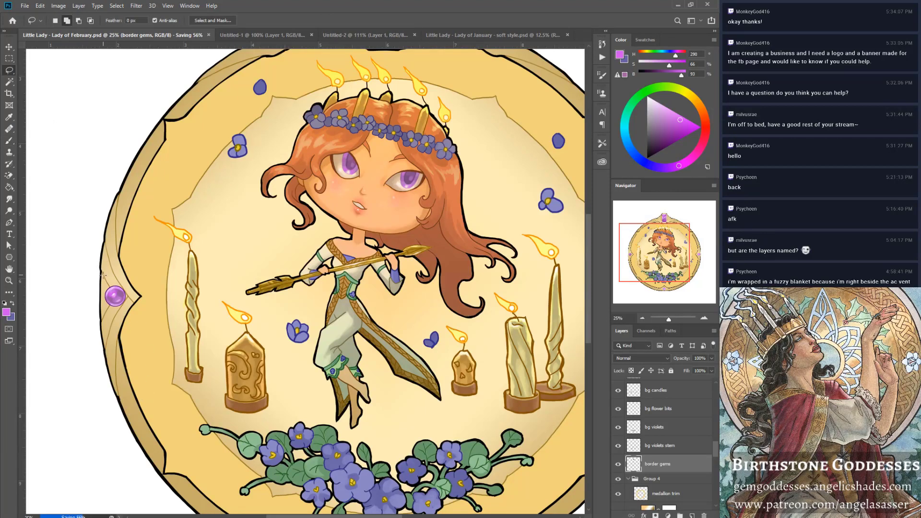
mouse_move(100, 302)
mouse_down()
mouse_move(105, 270)
mouse_move(99, 307)
mouse_up()
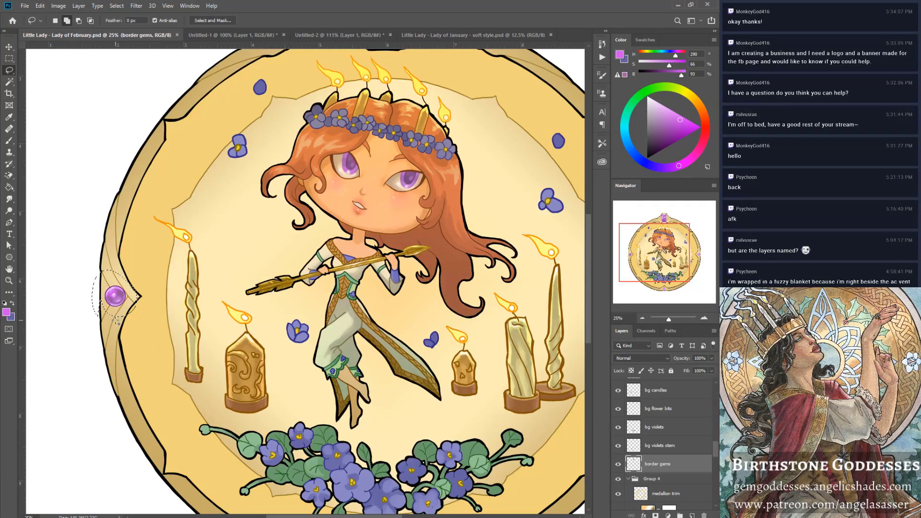
drag(653, 256, 669, 270)
key(ctrl+j)
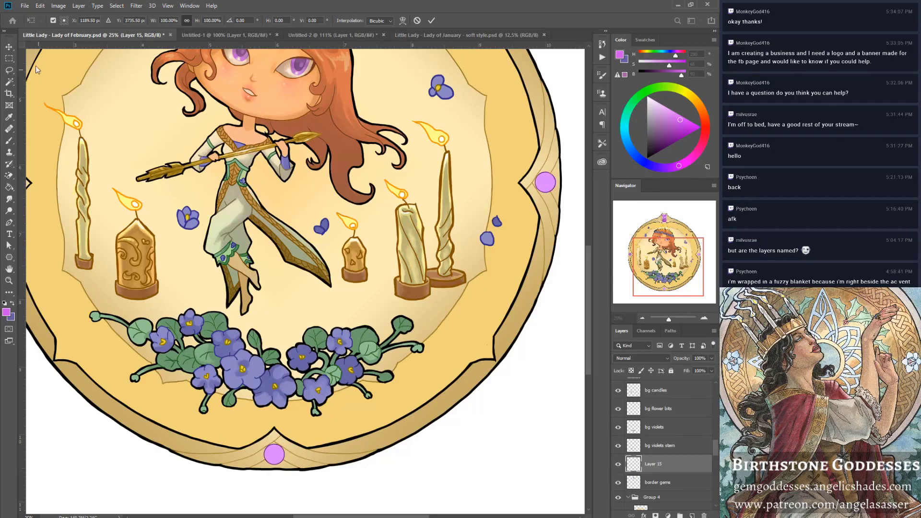
click(9, 47)
scroll(393, 334, left, 5)
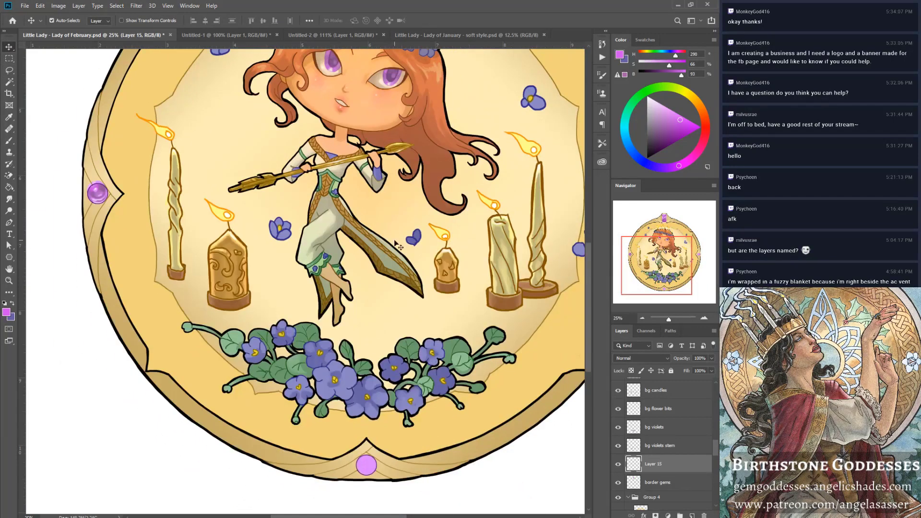
drag(101, 195, 367, 468)
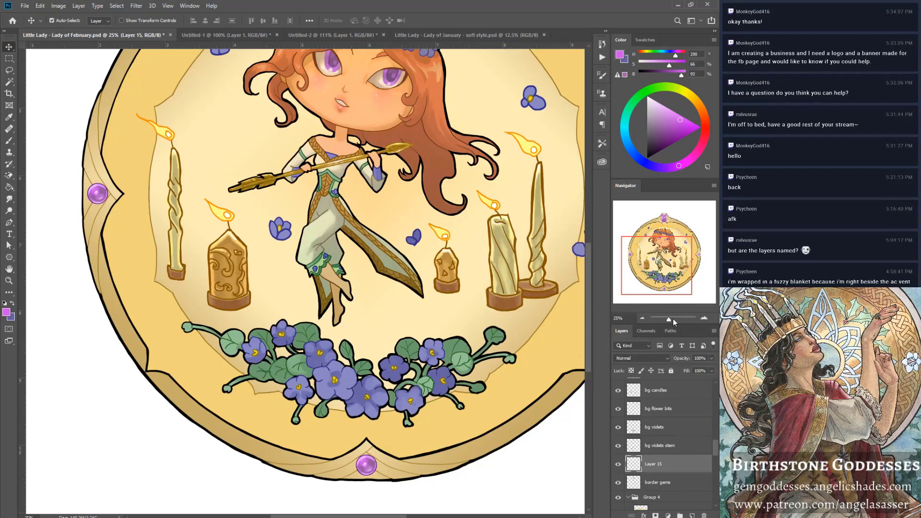
Duplicate the copied gem's layer and place the duplicate over the flat gem on the medallion's right edge.
drag(673, 318, 669, 322)
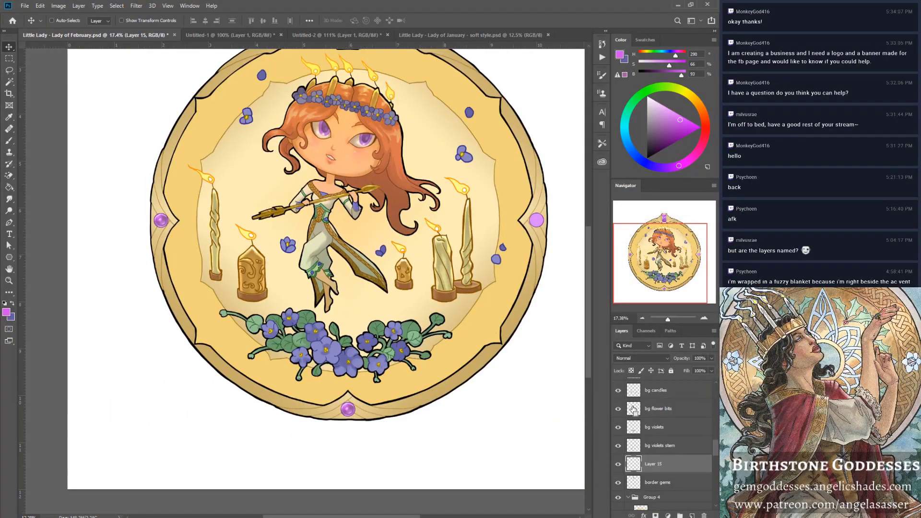
key(ctrl+shift+alt+n)
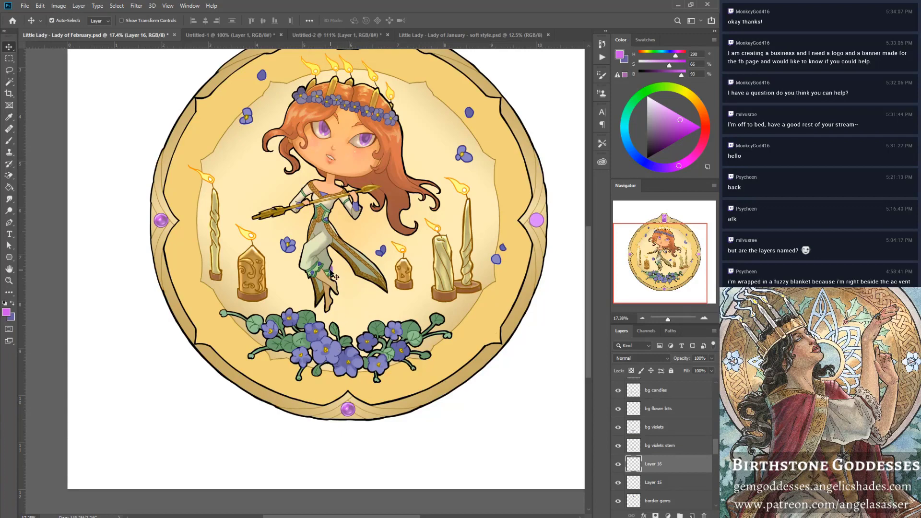
mouse_move(332, 270)
mouse_down()
mouse_move(407, 269)
mouse_move(541, 223)
mouse_up()
click(653, 252)
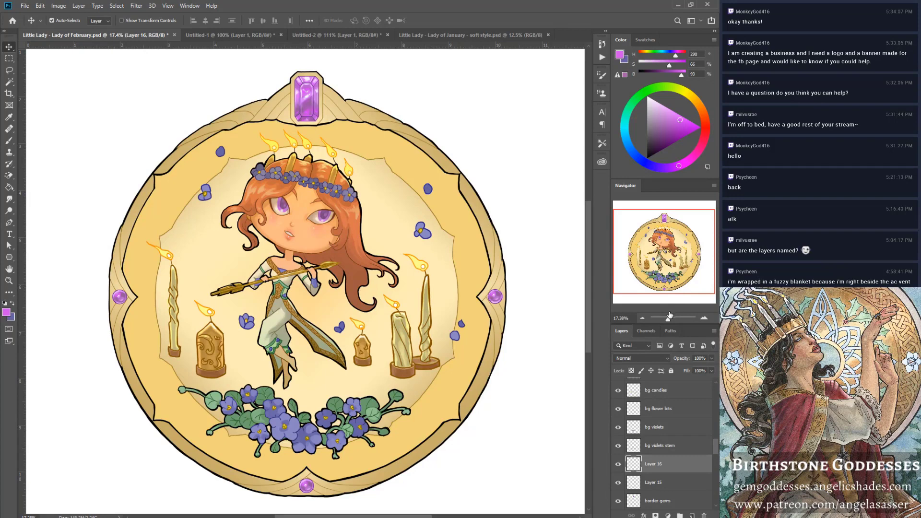
drag(668, 319, 668, 320)
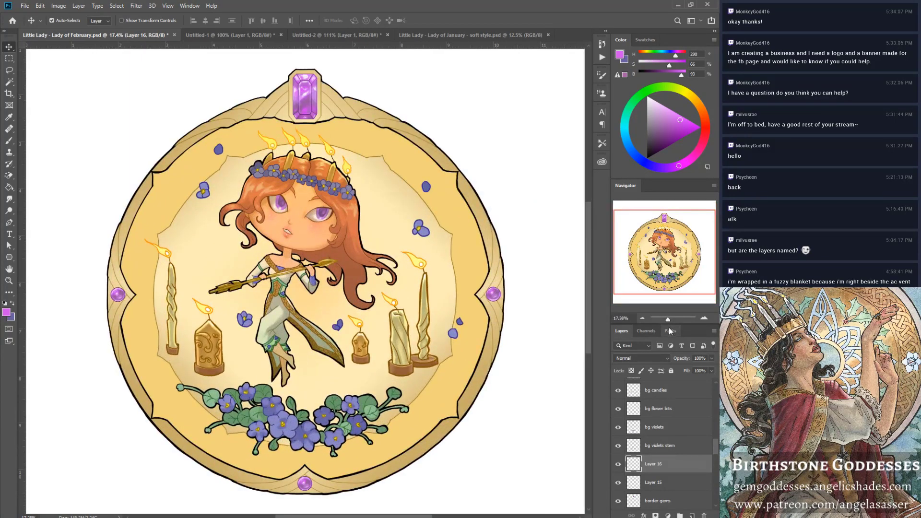
Merge the two gem copies with the border gems layer, name the merged layer "border gems" and check its contents by toggling visibility.
shift+click(660, 502)
right_click(663, 468)
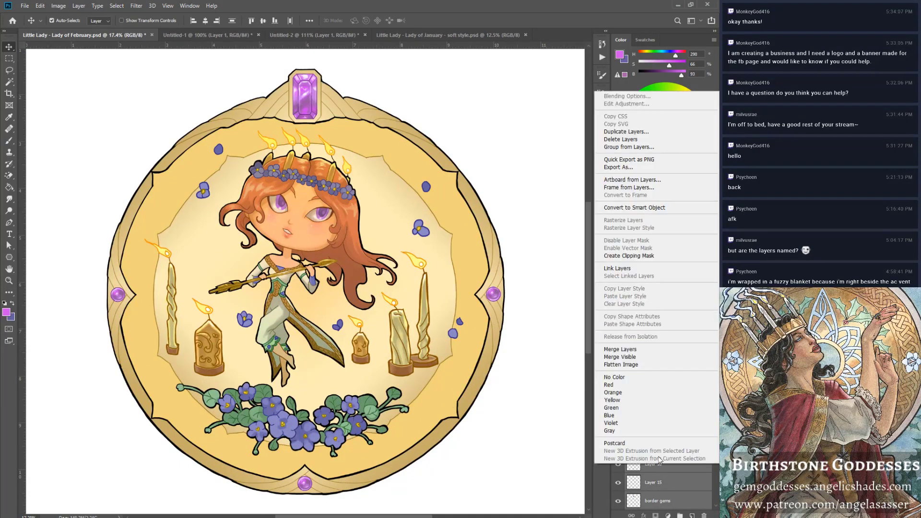
click(631, 352)
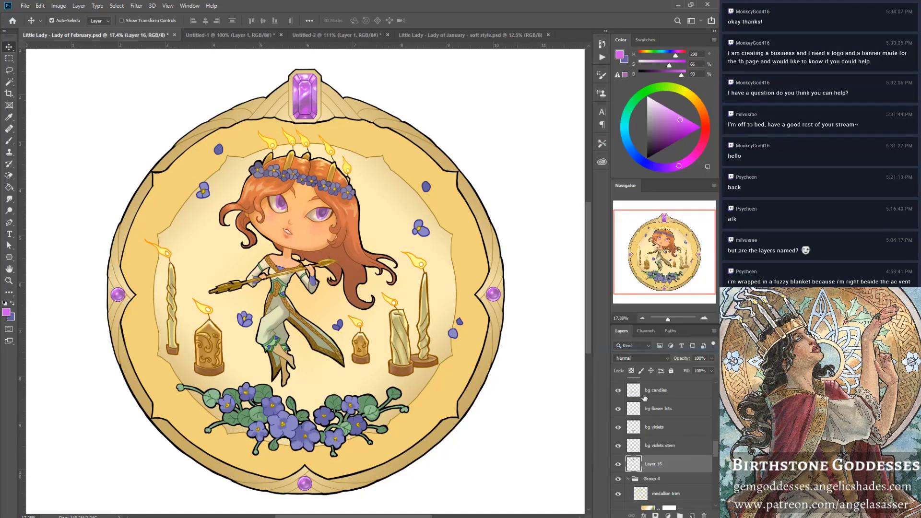
click(619, 465)
double_click(650, 464)
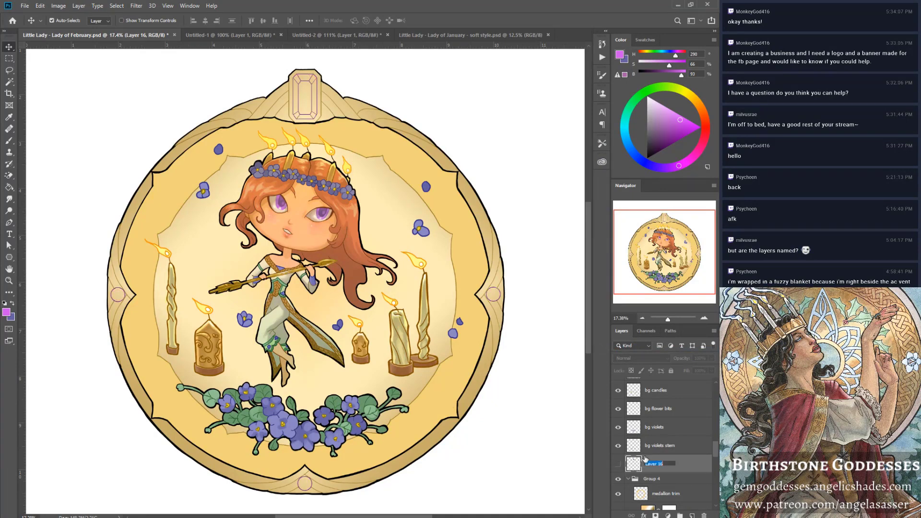
text(border gems)
key(Return)
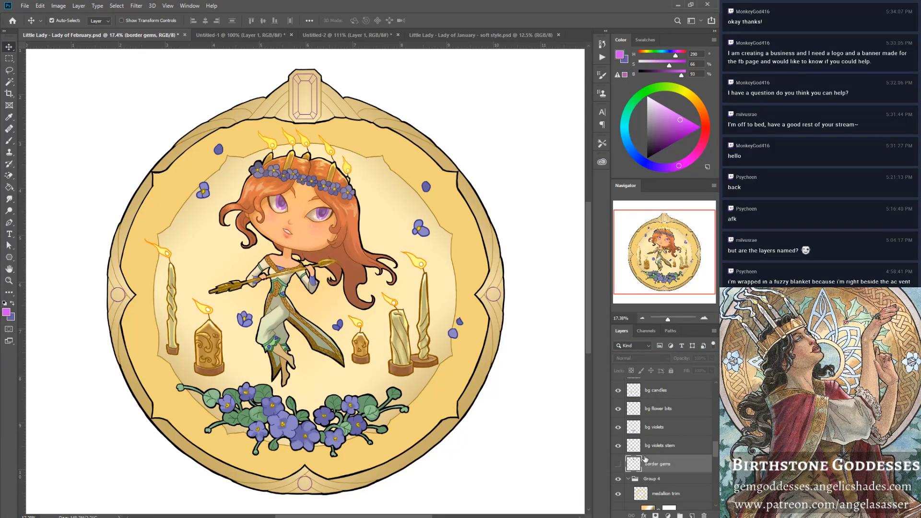
click(618, 464)
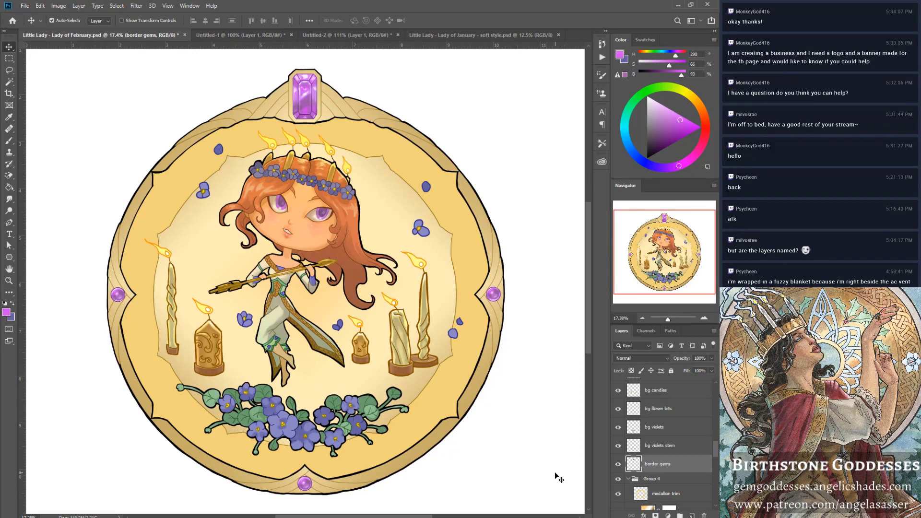
Try a Hue/Saturation adjustment on the border gems with saturation +14 and lightness +11, comparing it with the preview off.
click(58, 6)
mouse_move(72, 30)
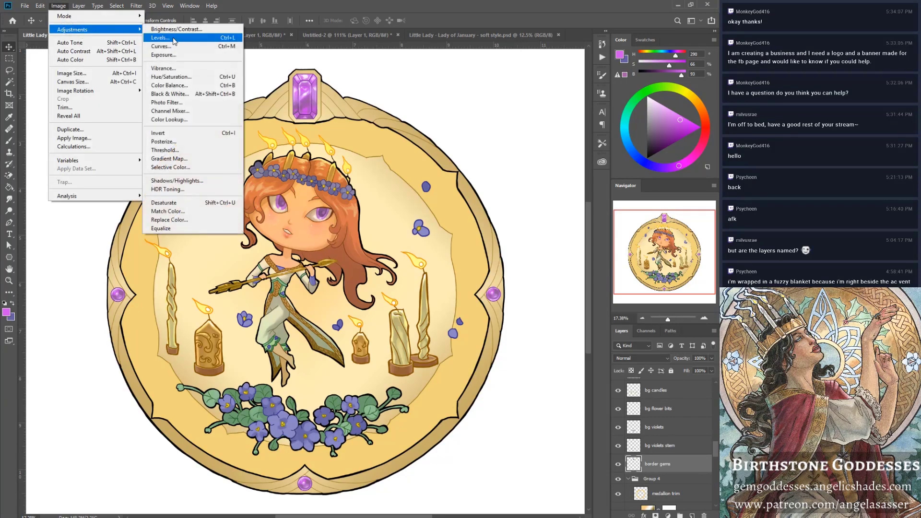
click(184, 78)
drag(531, 166, 538, 144)
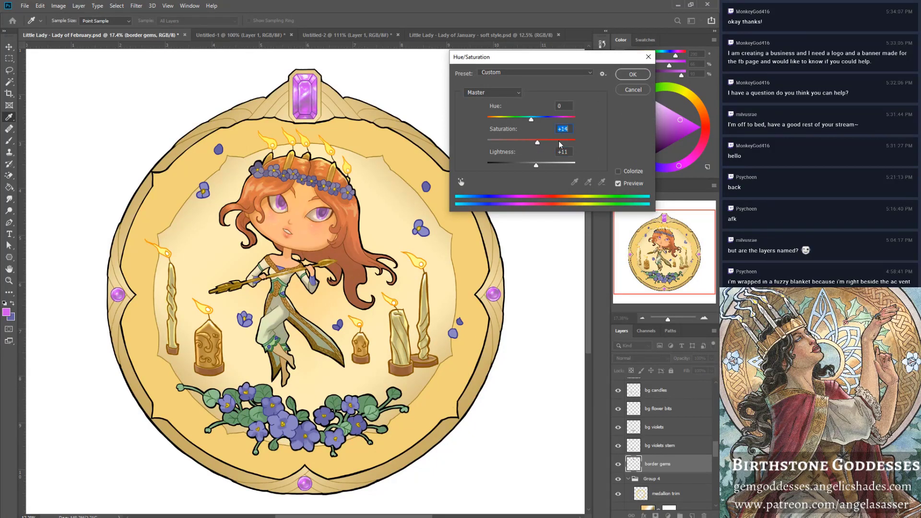
click(627, 185)
click(626, 187)
drag(536, 165, 530, 142)
click(629, 93)
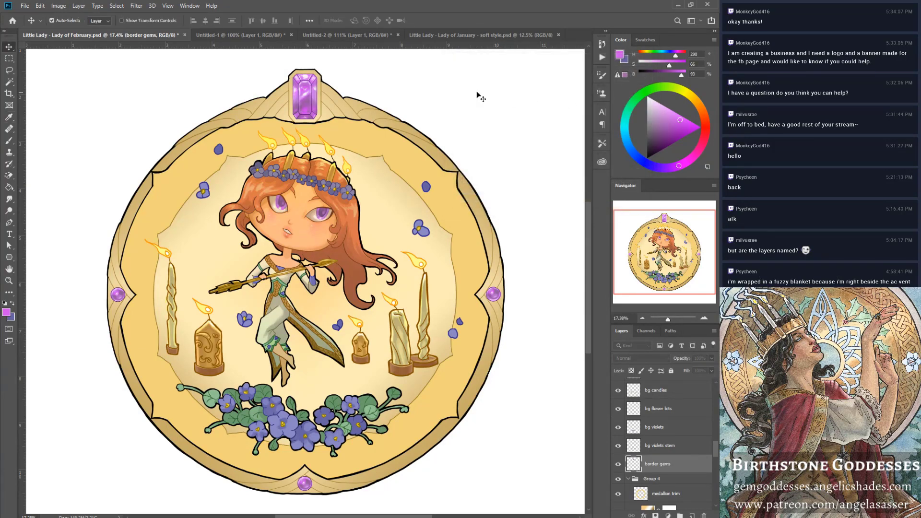
Try legacy Brightness/Contrast settings on the border gems, including brightness 15 with contrast 0 and brightness 5 with contrast 10.
click(58, 6)
mouse_move(107, 31)
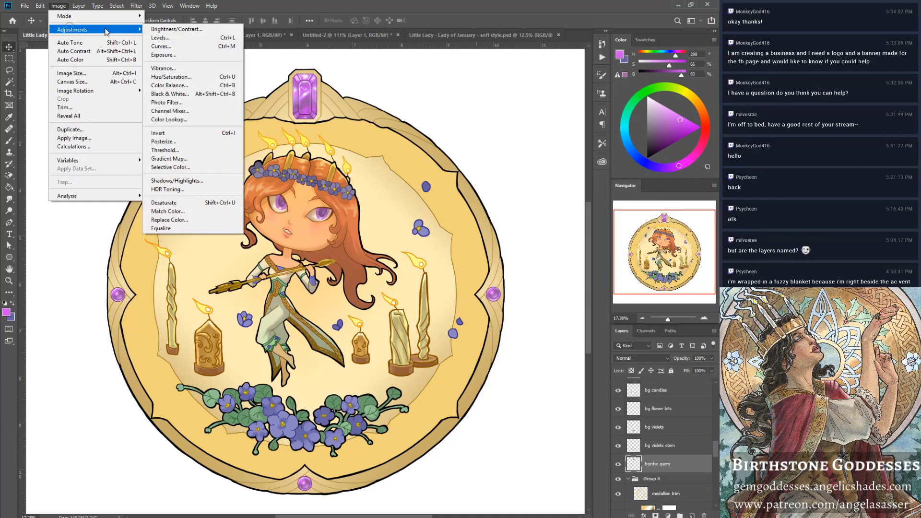
click(170, 30)
click(422, 453)
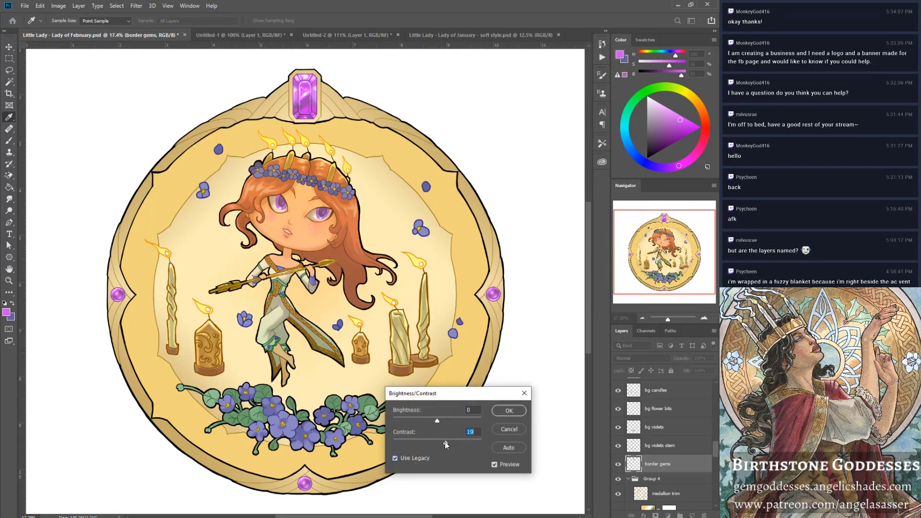
mouse_move(444, 442)
mouse_down()
mouse_move(445, 420)
mouse_move(434, 448)
mouse_move(436, 422)
mouse_move(445, 443)
mouse_move(437, 446)
mouse_up()
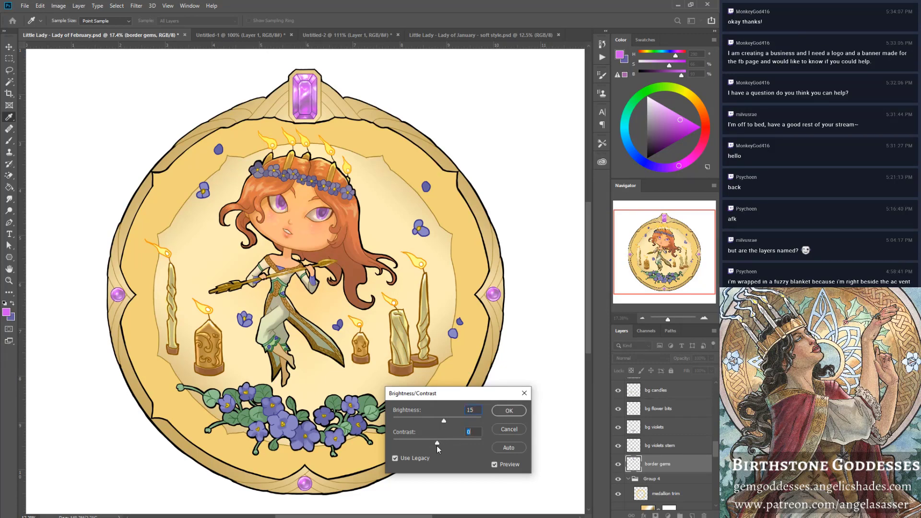
click(495, 465)
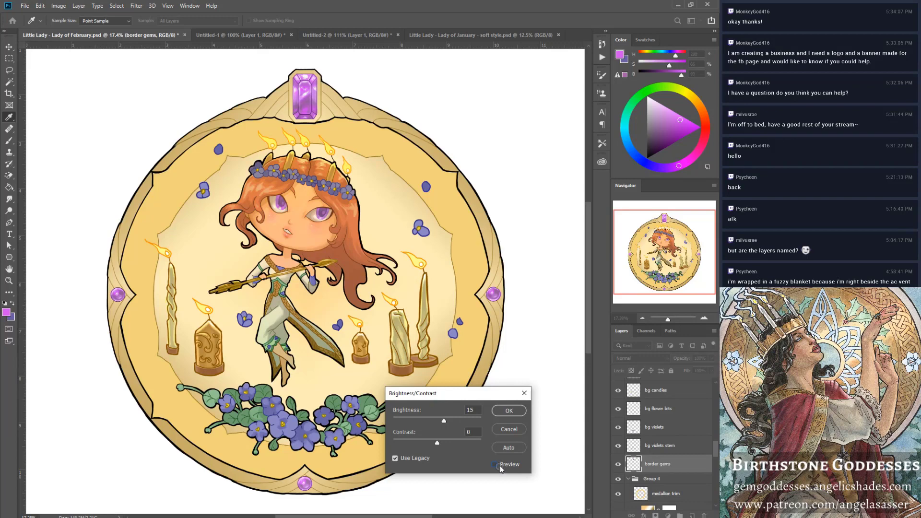
click(498, 465)
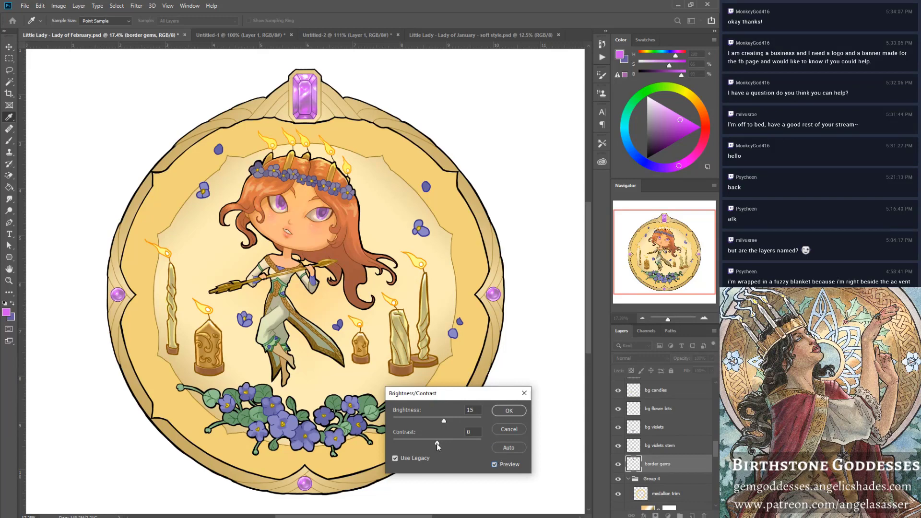
drag(437, 444, 438, 421)
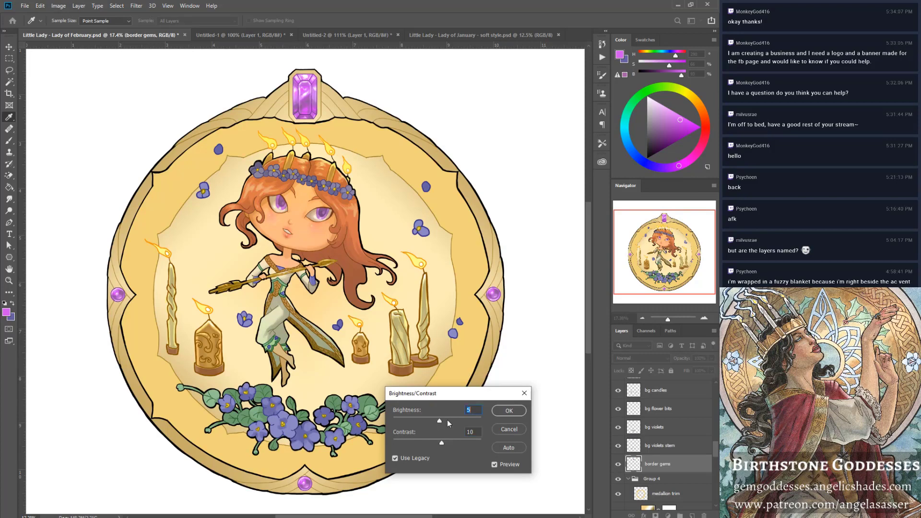
click(503, 465)
click(509, 429)
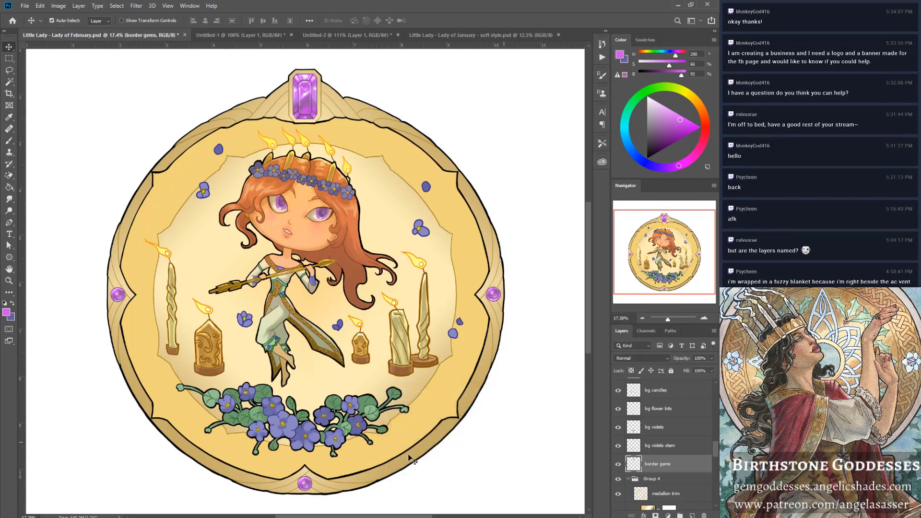
Fit the whole illustration on screen and save the document.
click(9, 282)
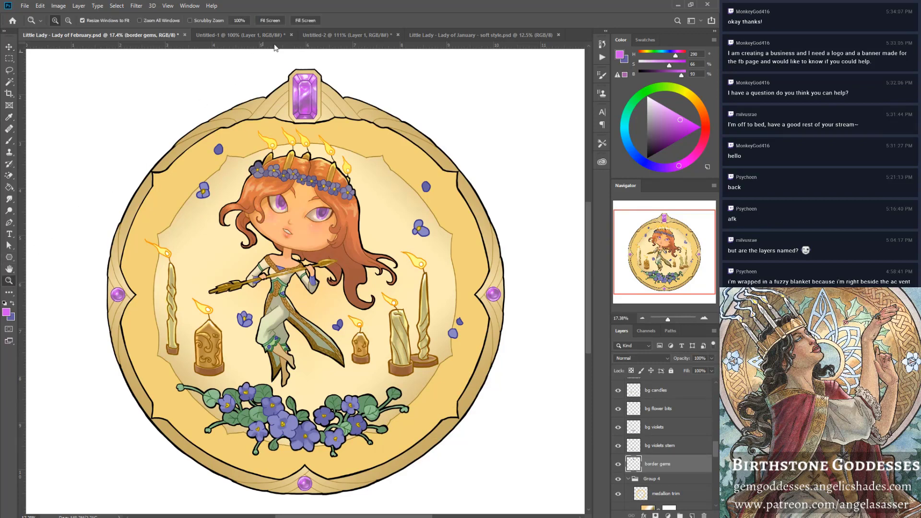
click(273, 20)
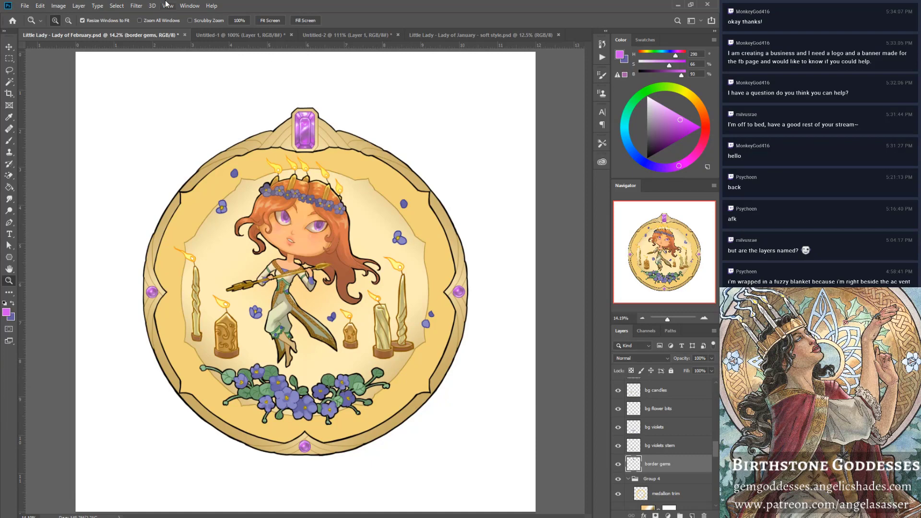
key(ctrl+s)
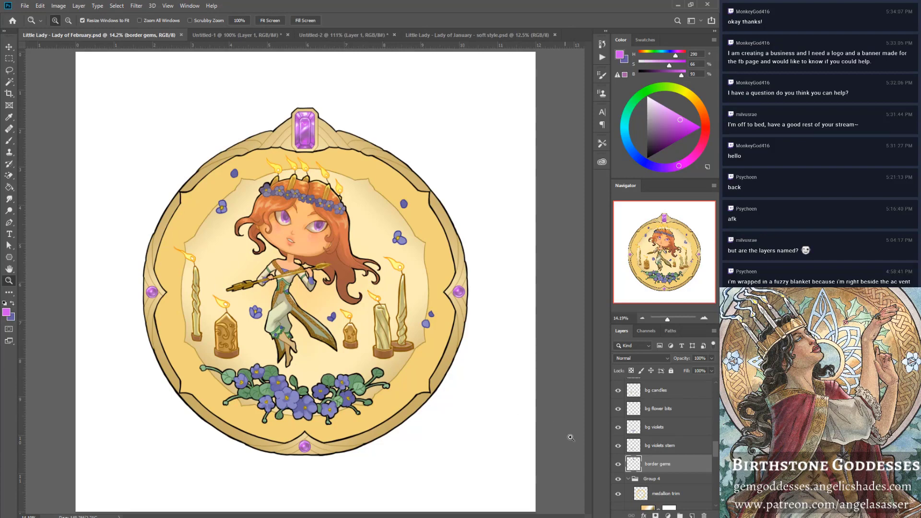
scroll(650, 472, down, 3)
scroll(649, 473, up, 2)
scroll(634, 446, down, 2)
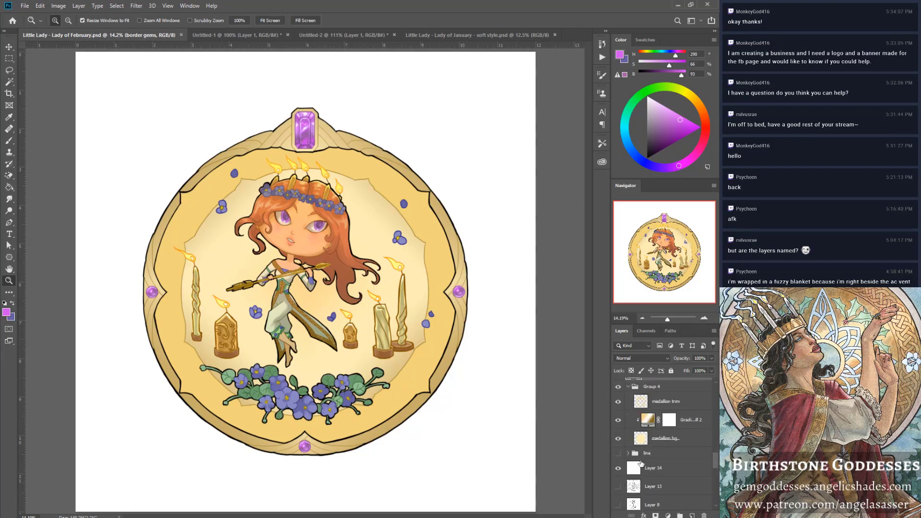
Compare the medallion background with and without its Gradient Fill 2 layer, viewing the illustration at a smaller zoom.
click(618, 420)
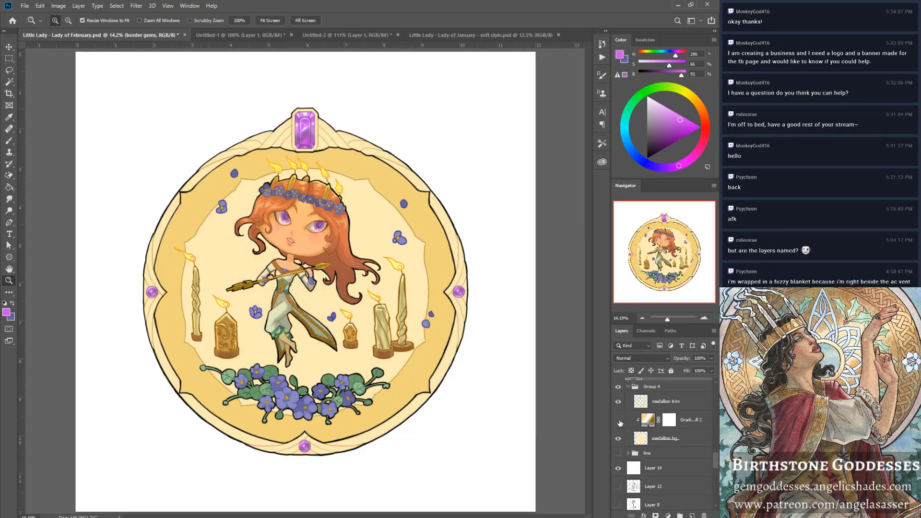
click(619, 421)
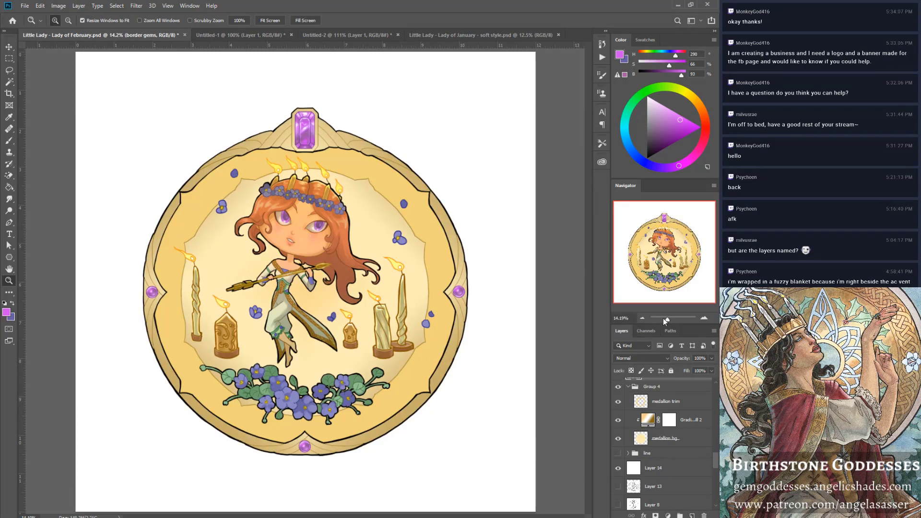
drag(668, 320, 669, 320)
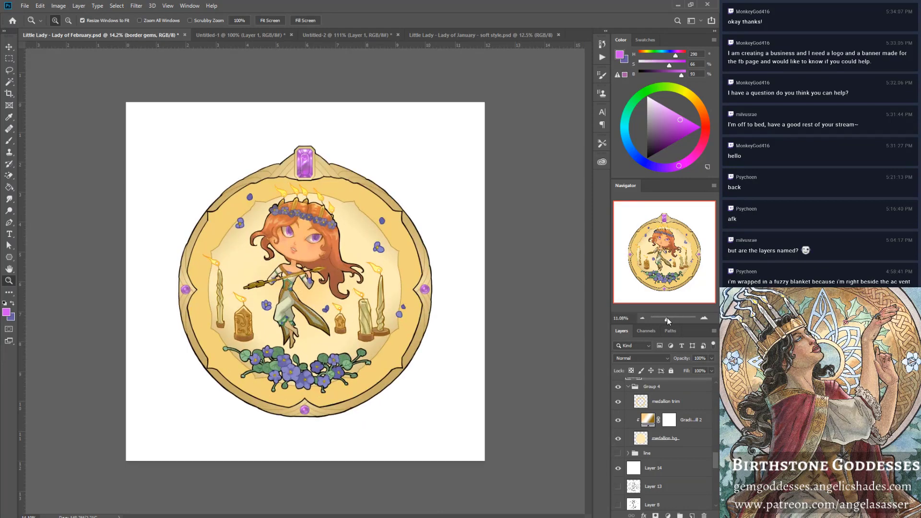
click(619, 422)
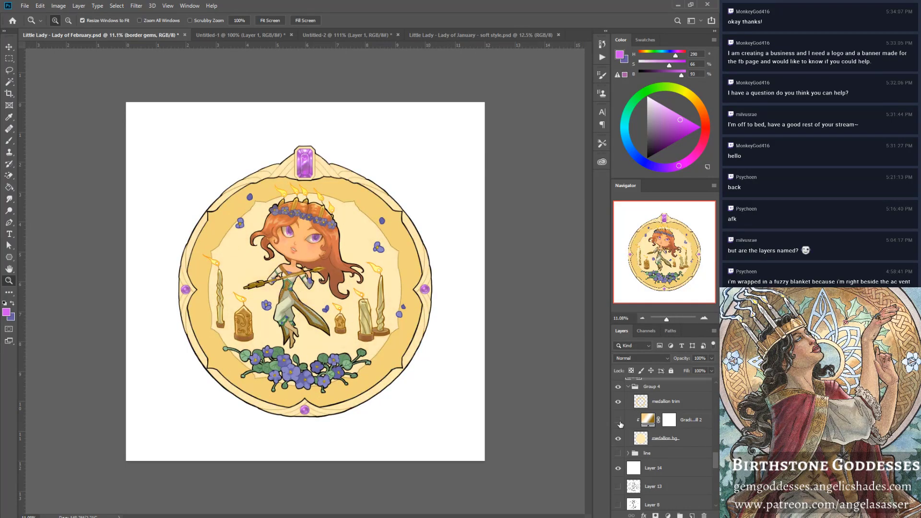
click(619, 421)
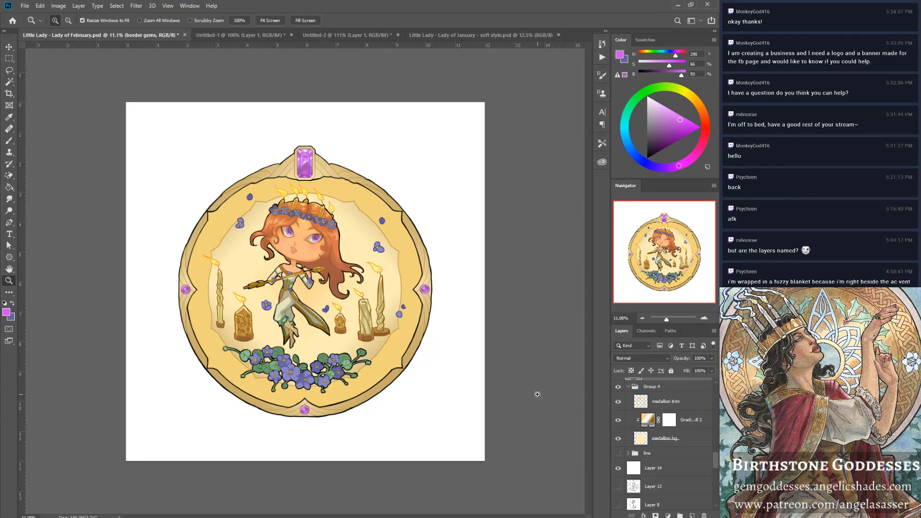
click(617, 422)
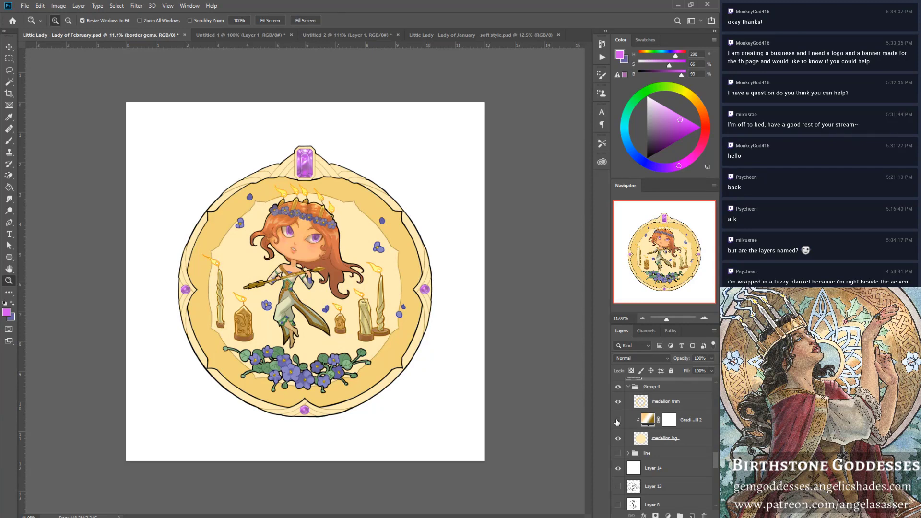
click(618, 422)
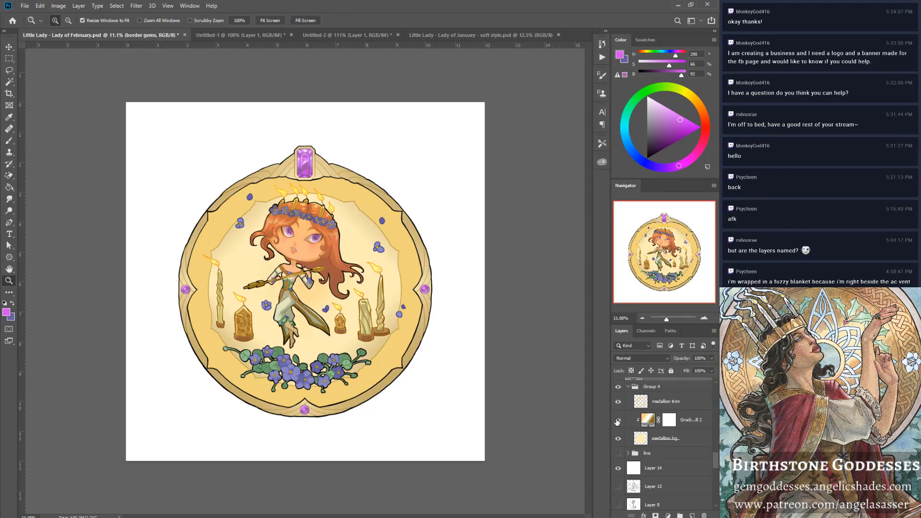
Try the Angle, Linear and Reflected styles on Gradient Fill 2, rotating the linear gradient to -143.17° and testing the reversed reflected version.
double_click(645, 421)
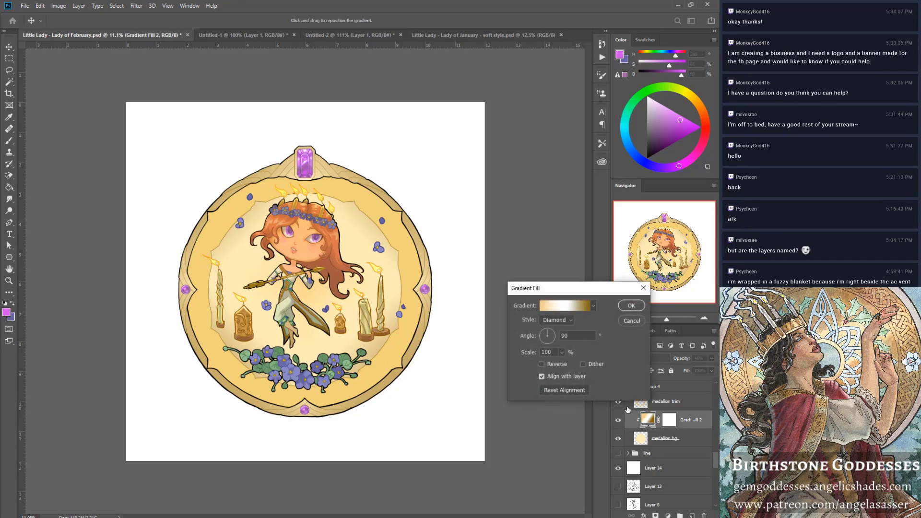
click(558, 323)
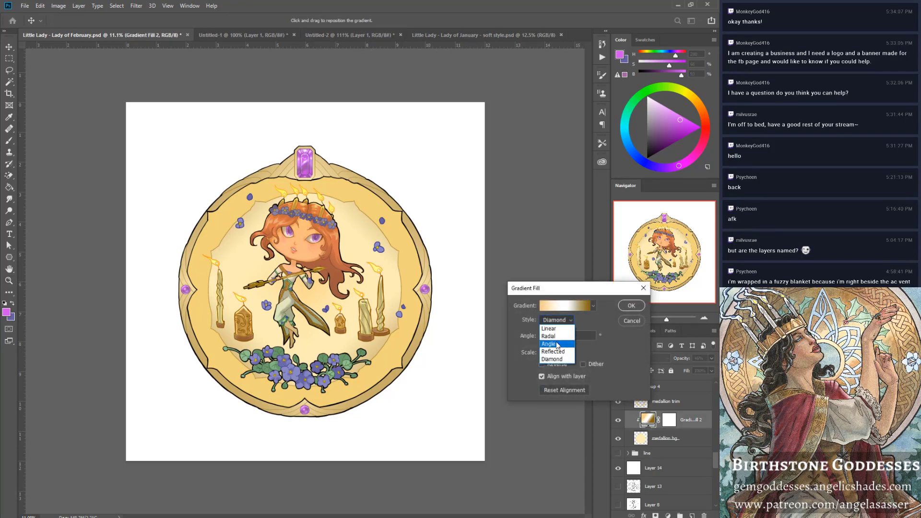
click(556, 342)
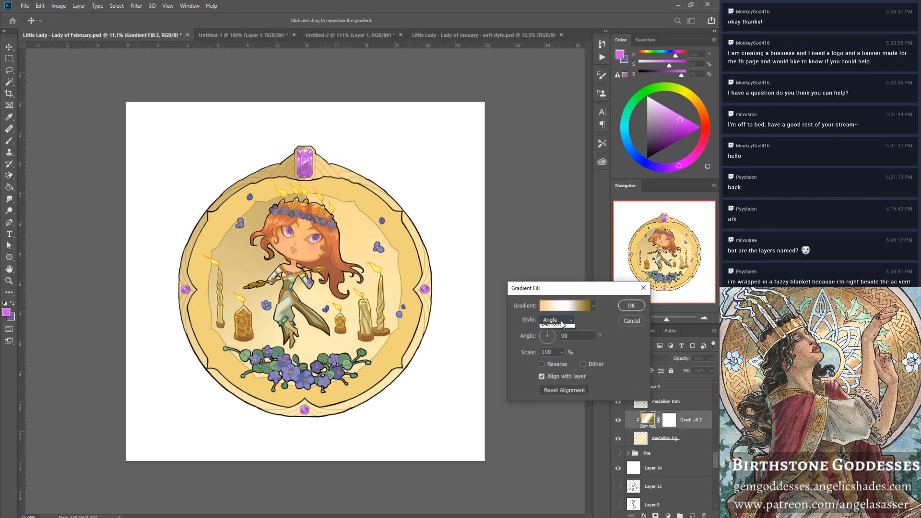
click(558, 320)
click(562, 328)
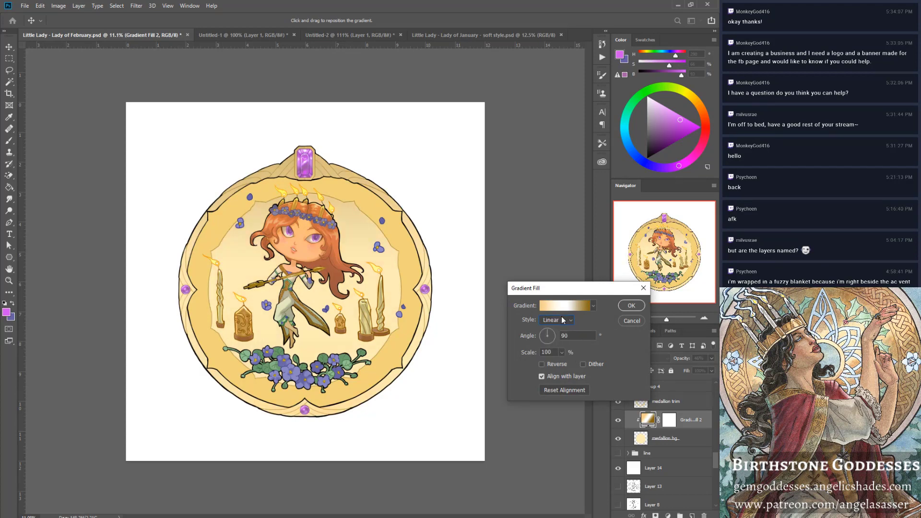
drag(551, 333, 544, 335)
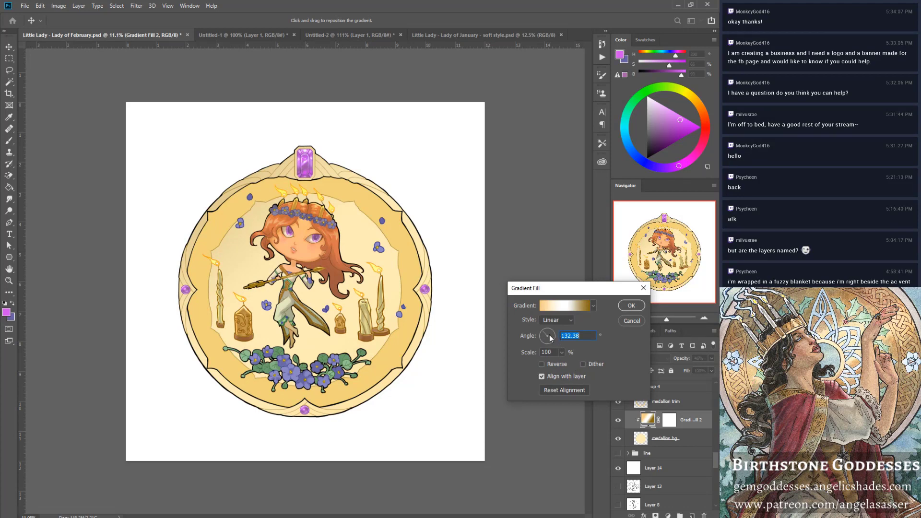
drag(551, 338, 534, 348)
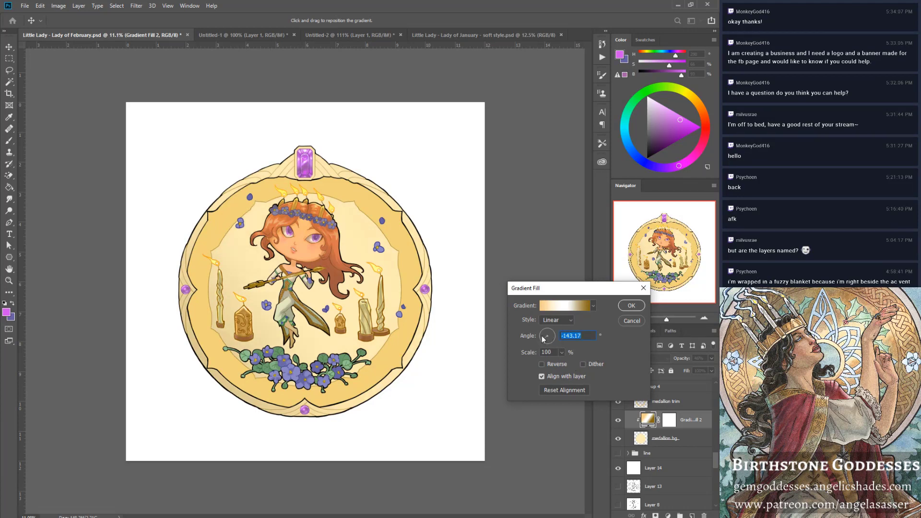
click(556, 320)
click(555, 352)
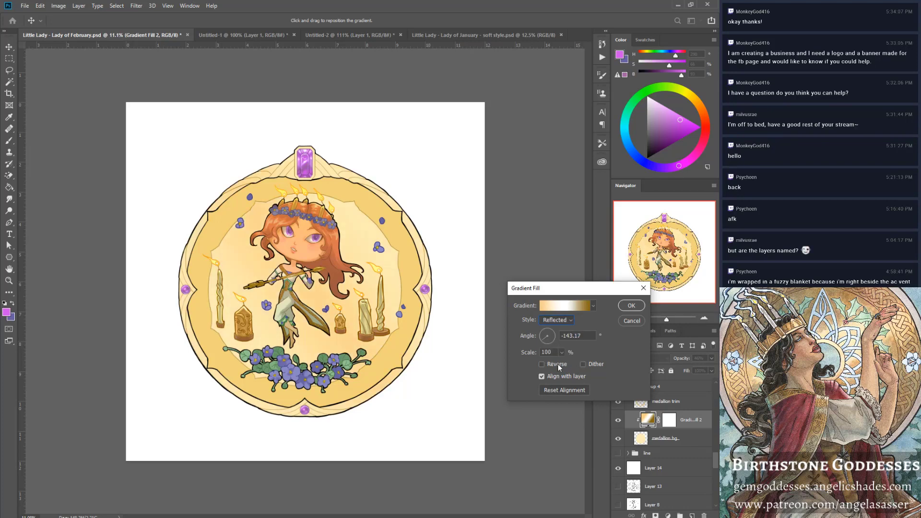
click(557, 364)
click(559, 363)
Apply the Diamond style with an angle of 172.56° to Gradient Fill 2.
click(565, 320)
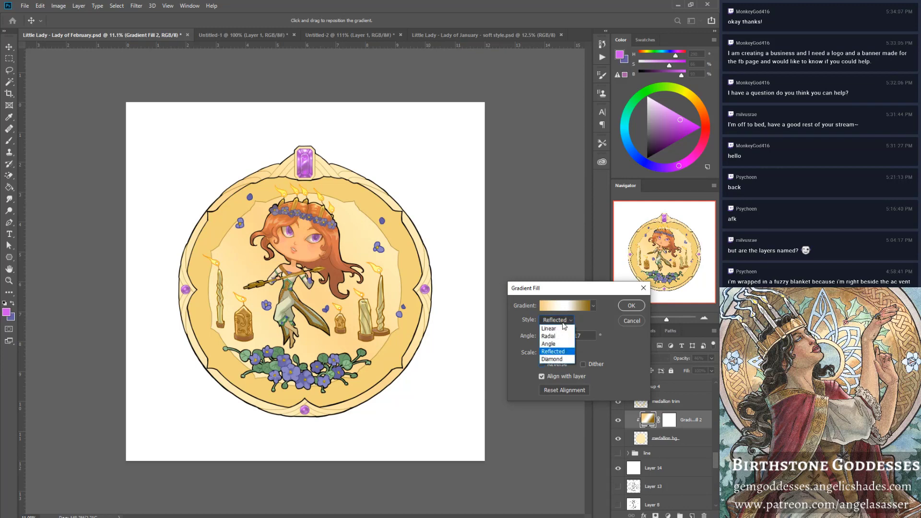
click(553, 359)
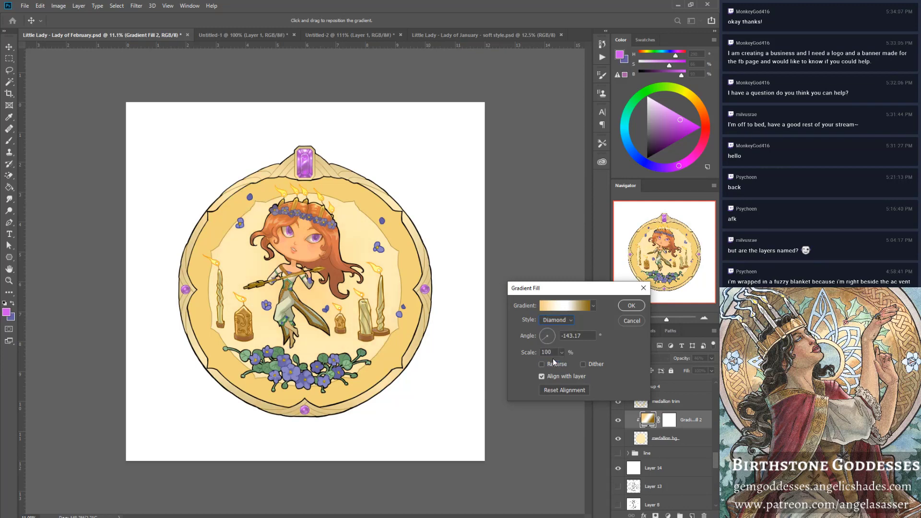
click(543, 335)
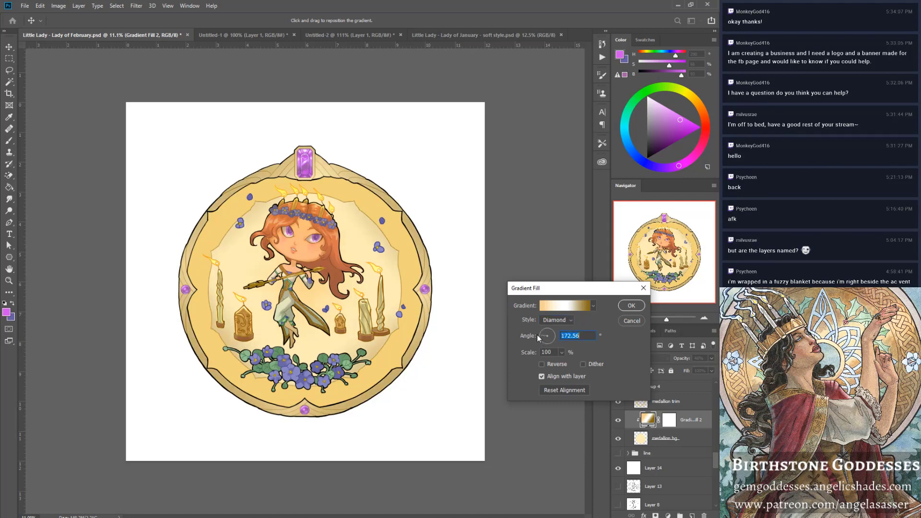
click(629, 306)
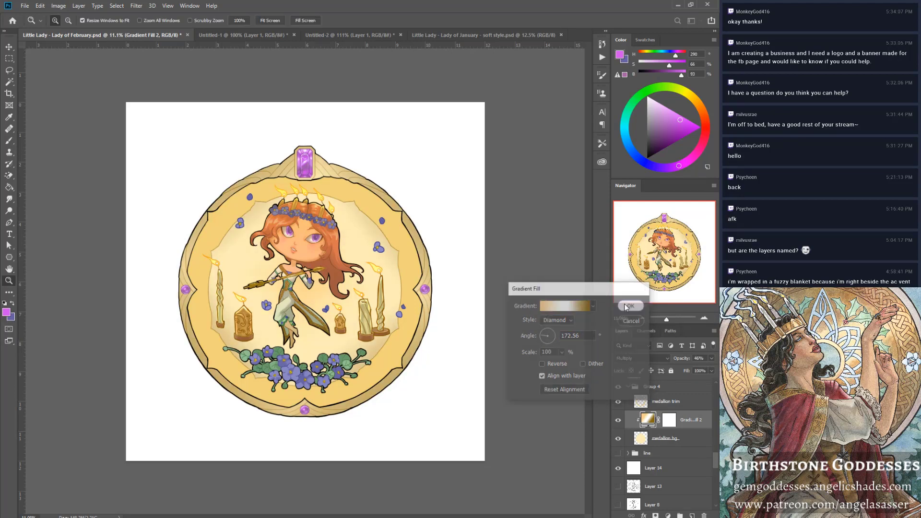
Copy the part of the medallion bg layer not covered by the medallion trim to a new layer above the medallion trim.
key(z)
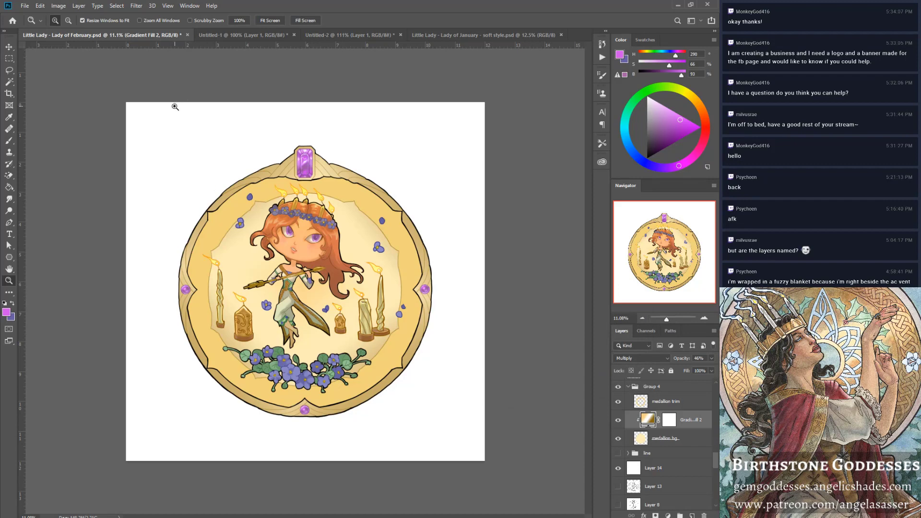
ctrl+click(639, 401)
ctrl+click(642, 439)
key(shift+alt+n)
click(673, 406)
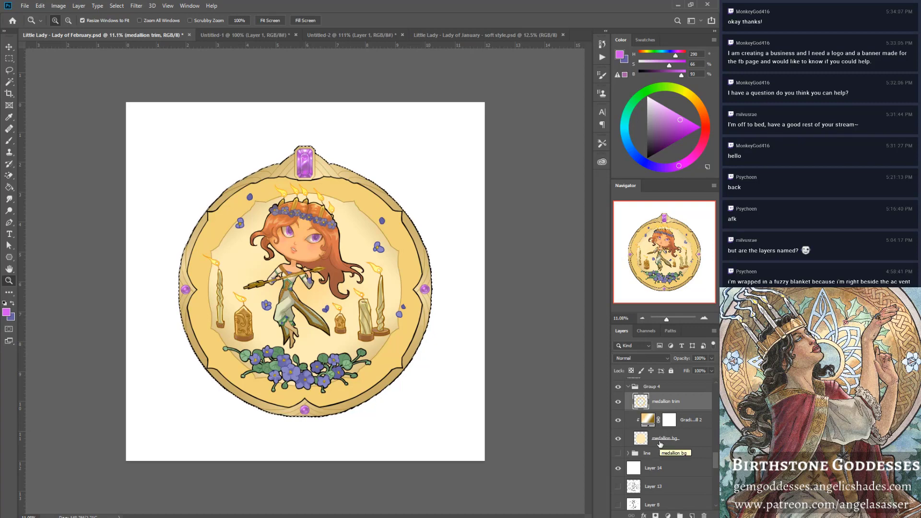
ctrl+click(642, 403)
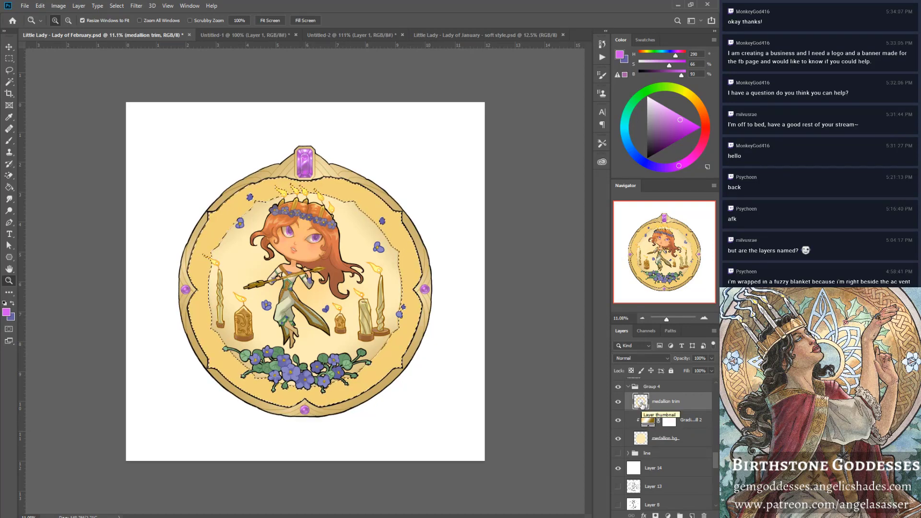
key(ctrl+shift+i)
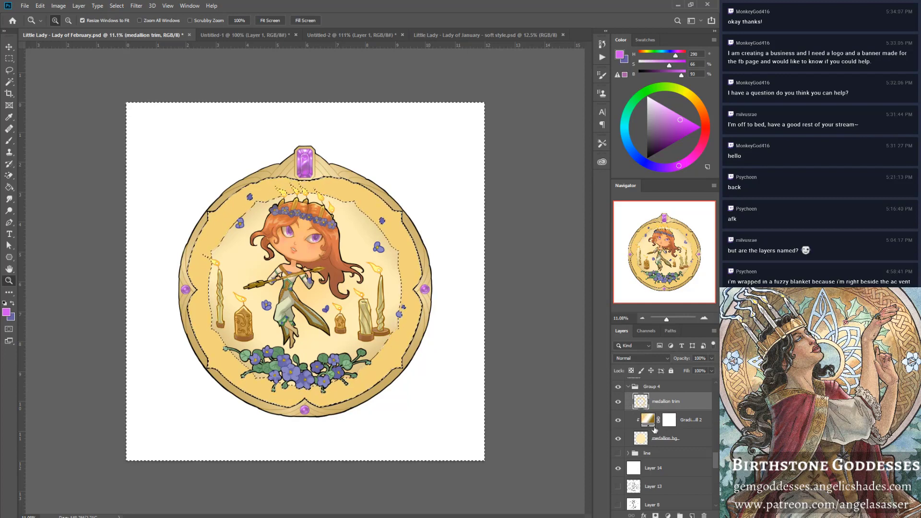
click(631, 438)
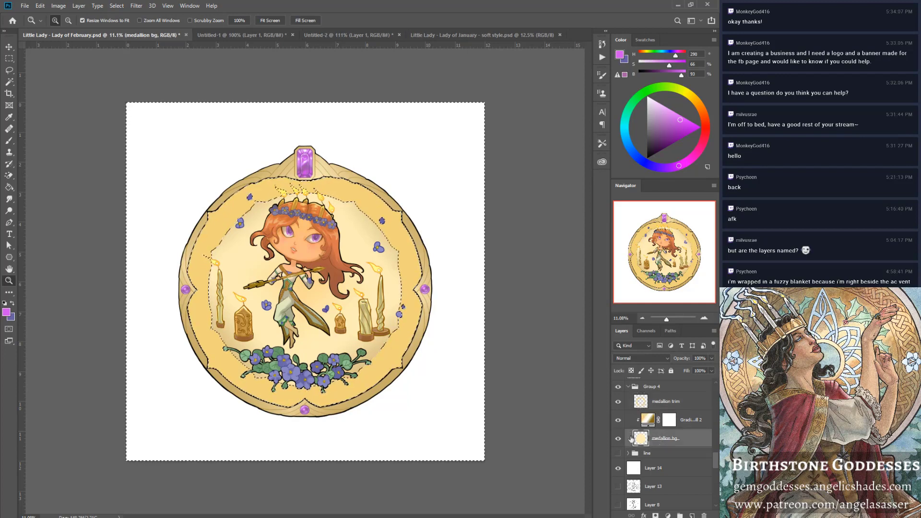
click(668, 407)
key(ctrl+j)
key(ctrl+d)
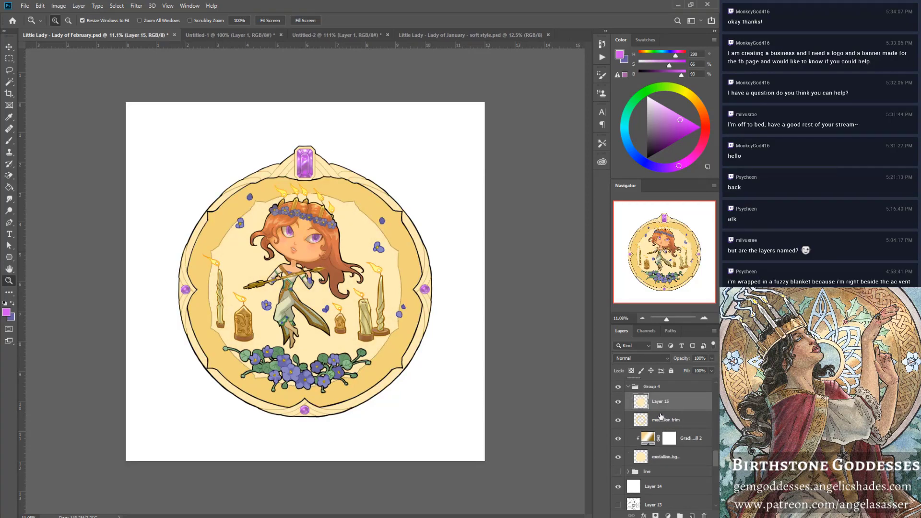
Clear the area enclosed by the medallion trim from Layer 15, selecting it on the trim layer with a contiguous Magic Wand.
ctrl+click(644, 455)
click(645, 421)
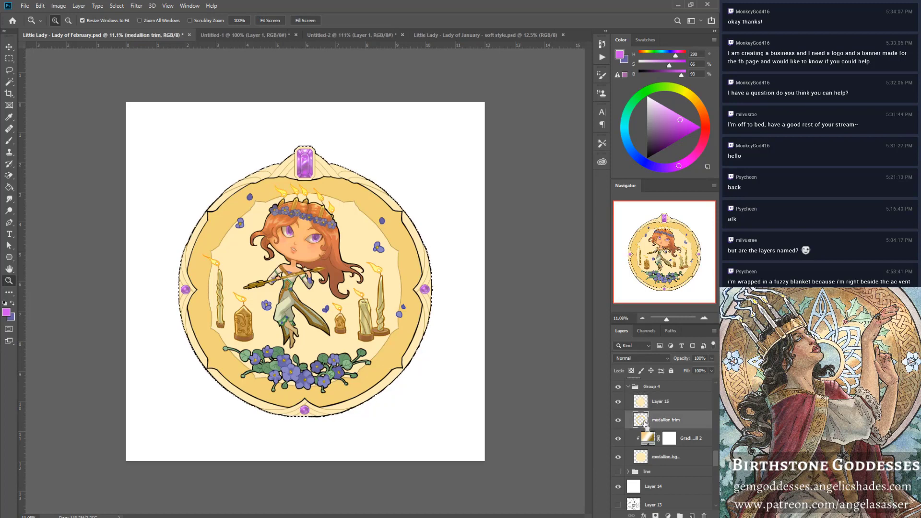
key(ctrl+d)
click(9, 82)
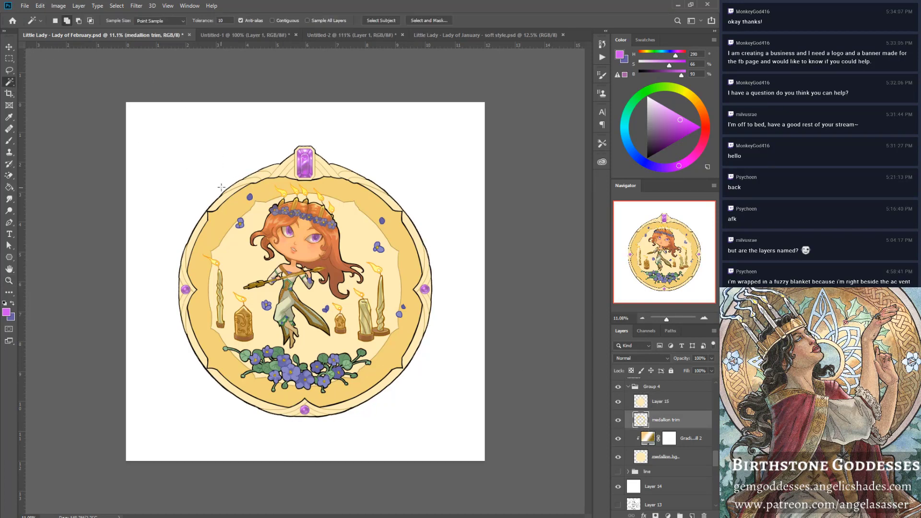
click(362, 245)
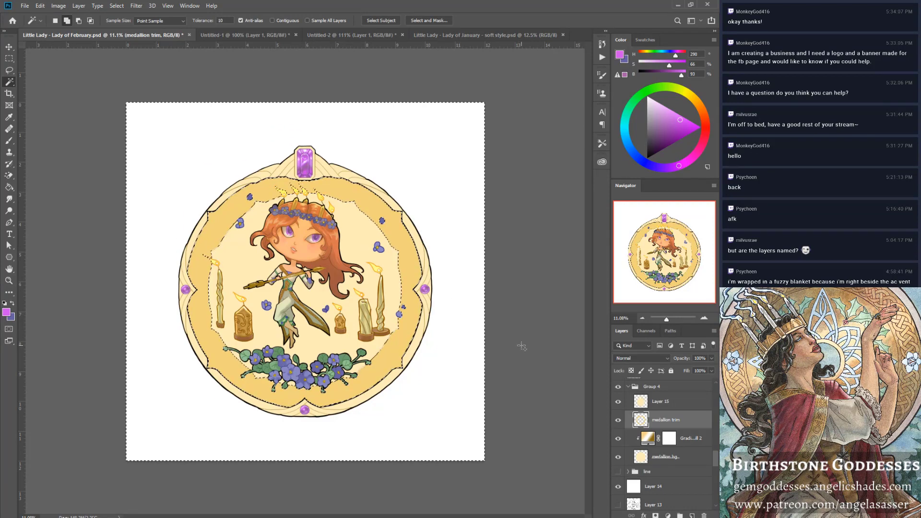
key(ctrl+d)
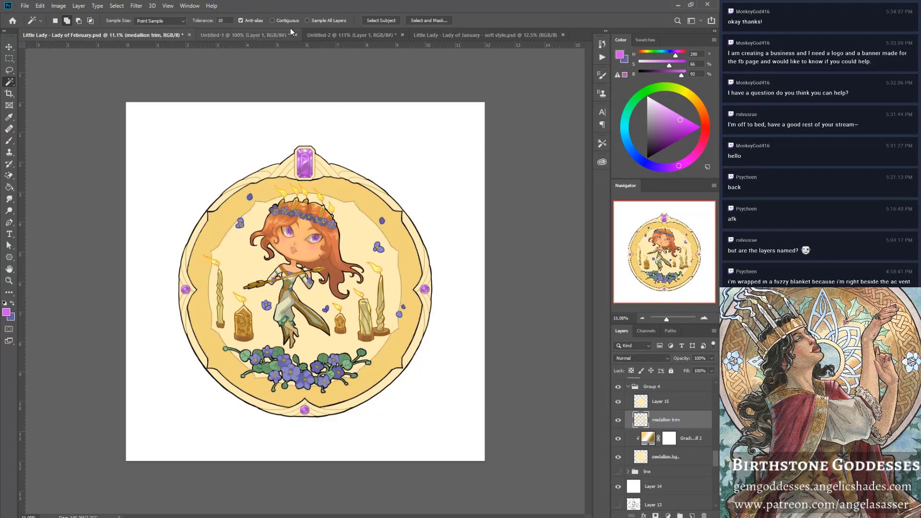
click(290, 21)
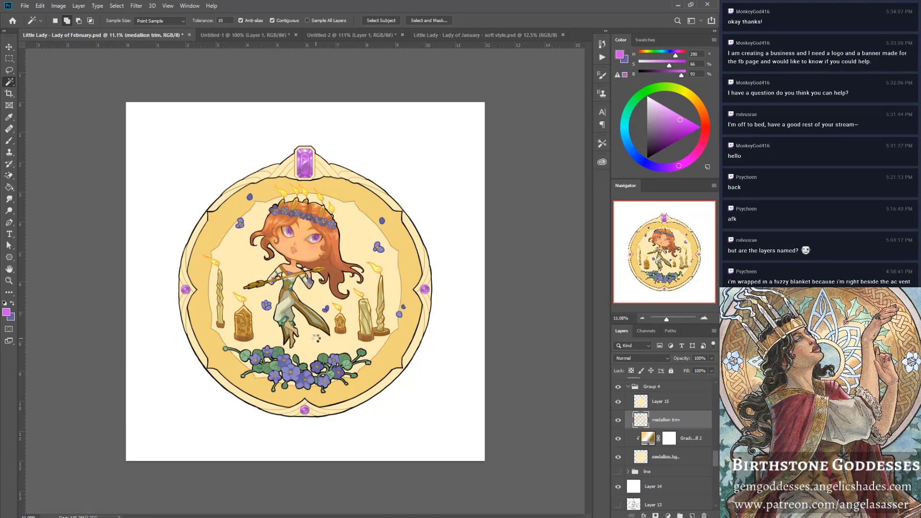
key(alt+])
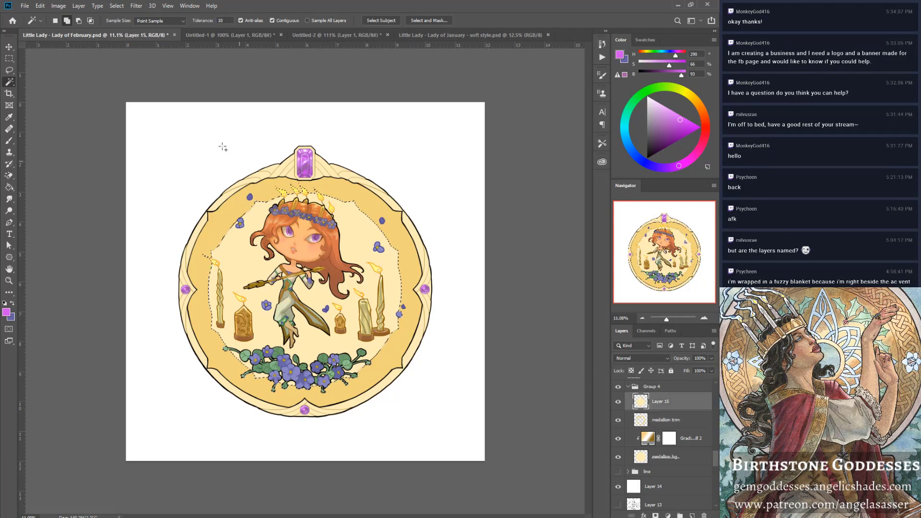
click(39, 6)
click(47, 103)
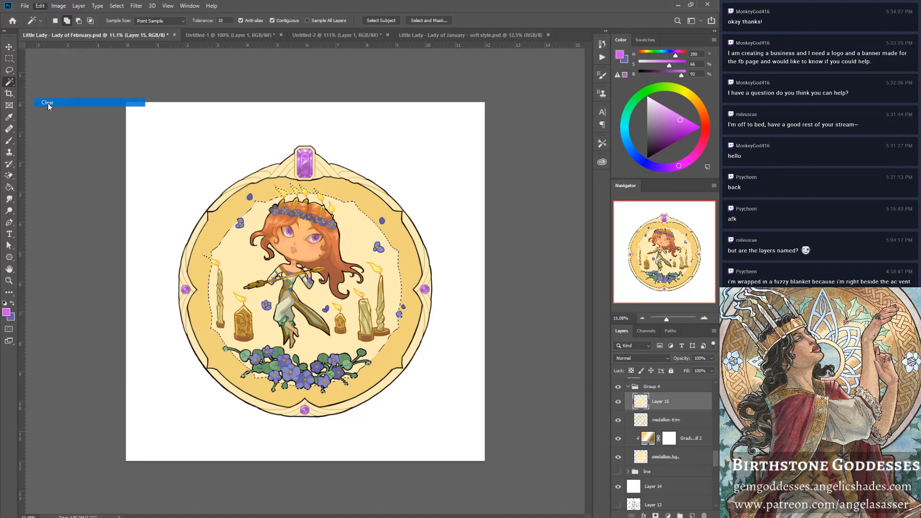
key(ctrl+d)
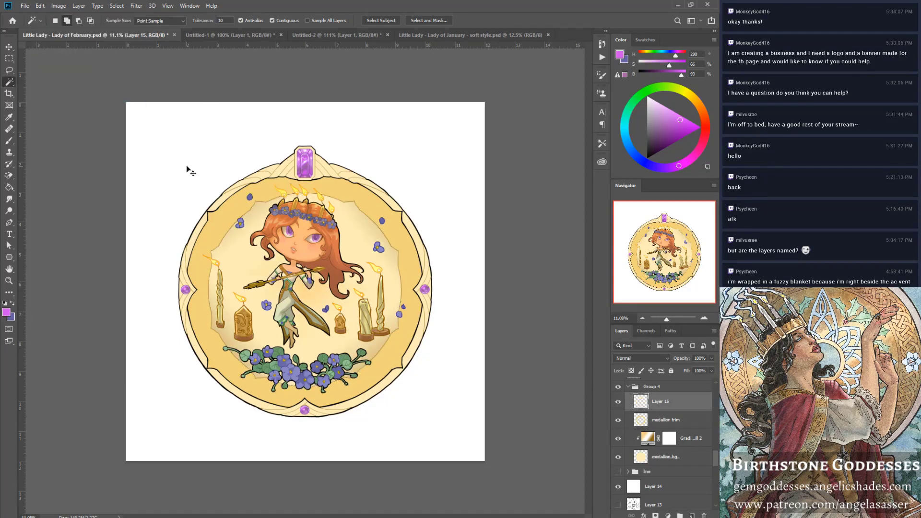
Check what Layer 15 contains by toggling its visibility and loading its outline as a selection.
click(619, 403)
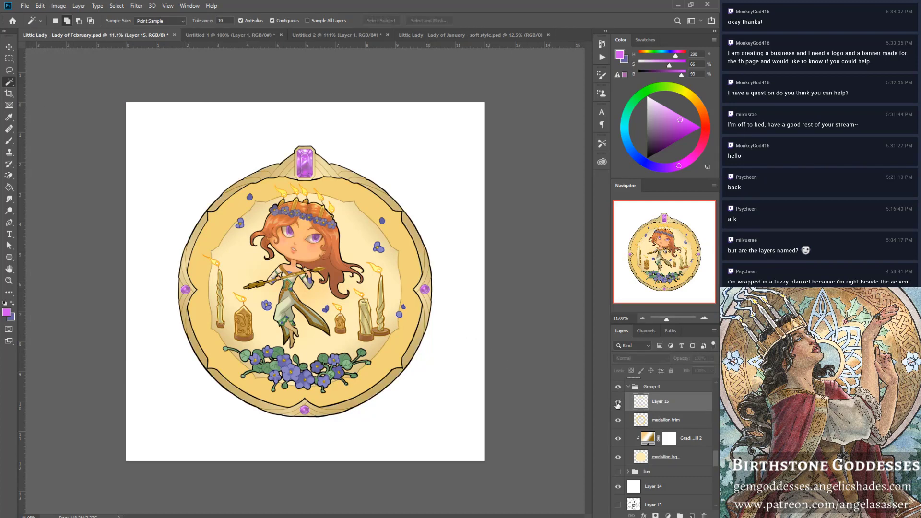
click(618, 403)
ctrl+click(641, 404)
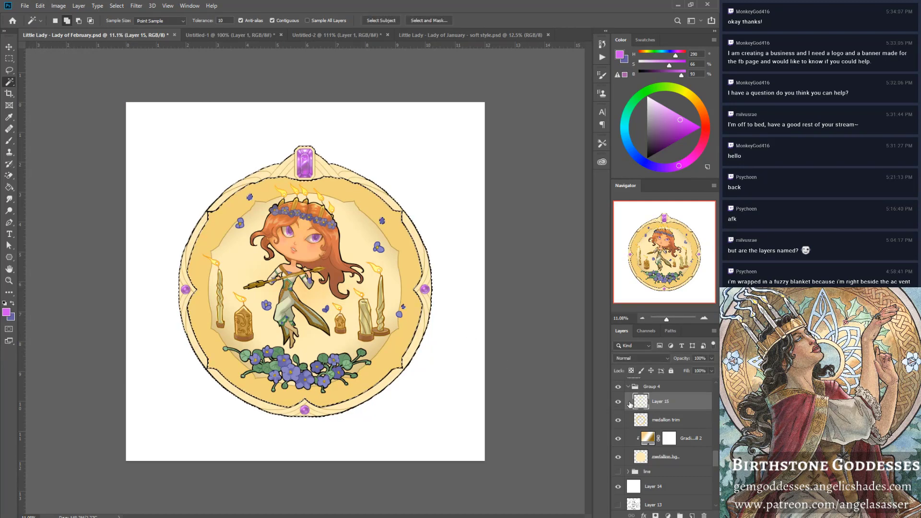
key(ctrl+d)
click(668, 515)
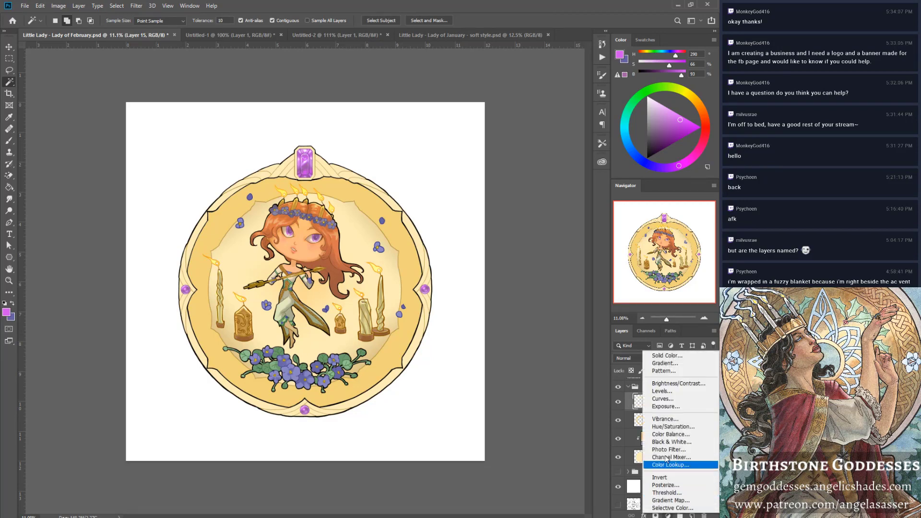
click(666, 363)
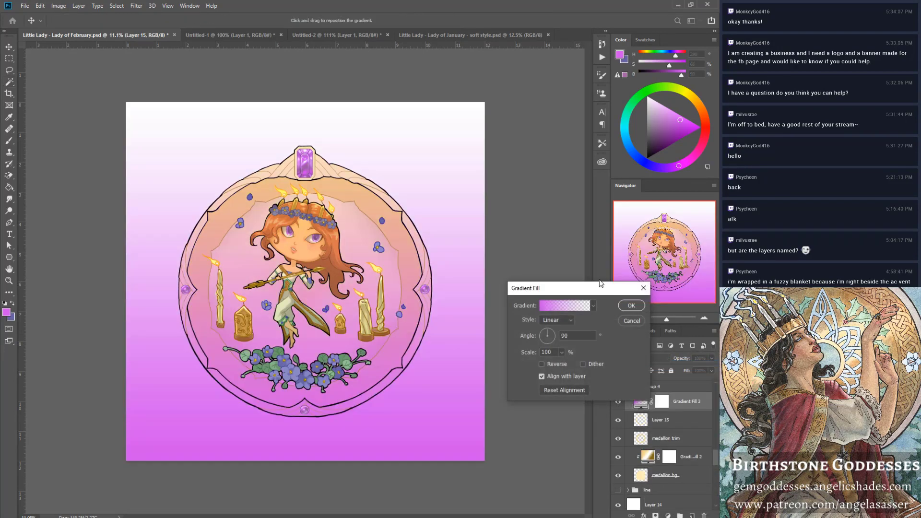
click(631, 321)
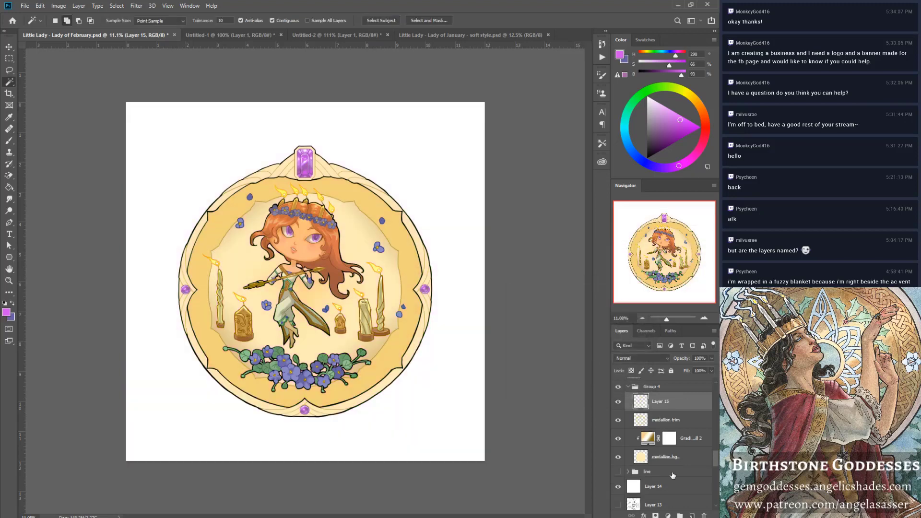
click(668, 515)
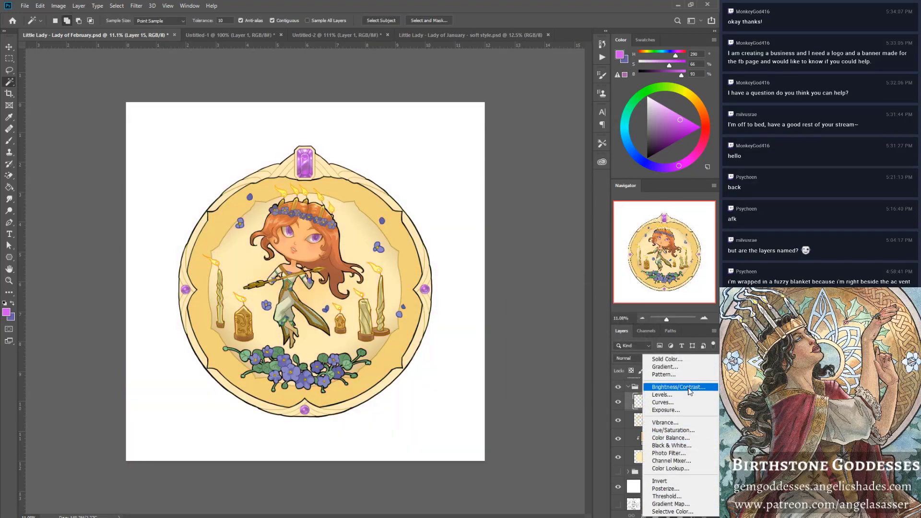
click(662, 396)
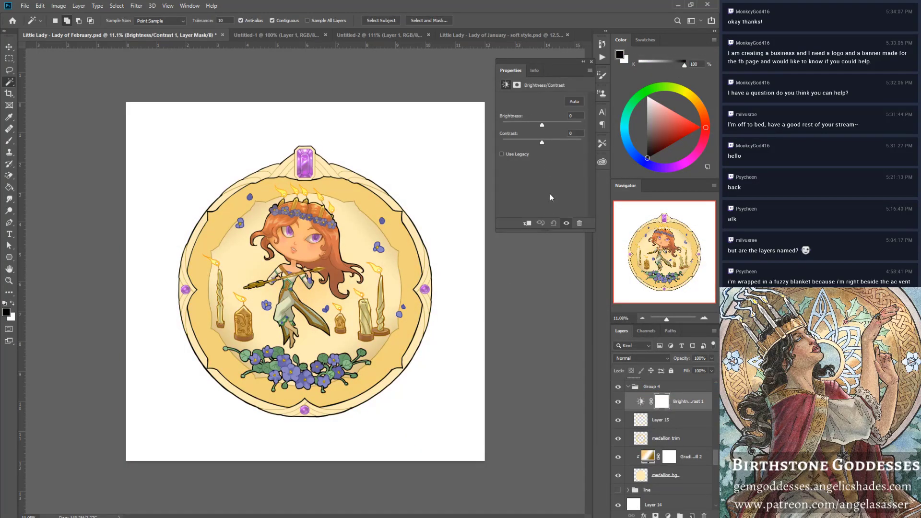
click(705, 515)
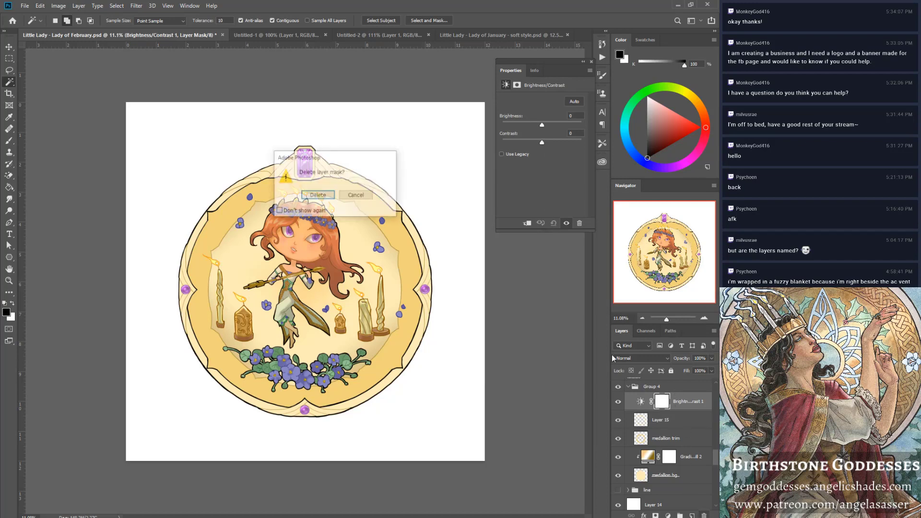
click(318, 196)
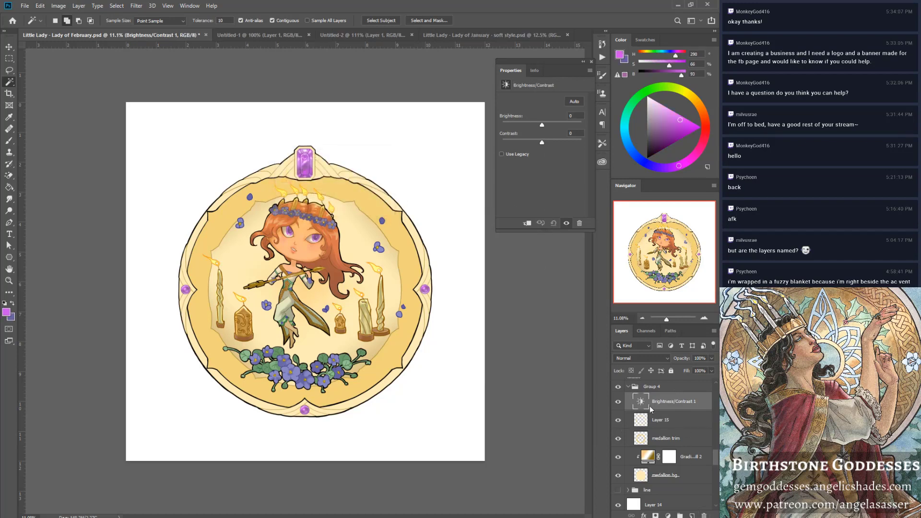
click(704, 515)
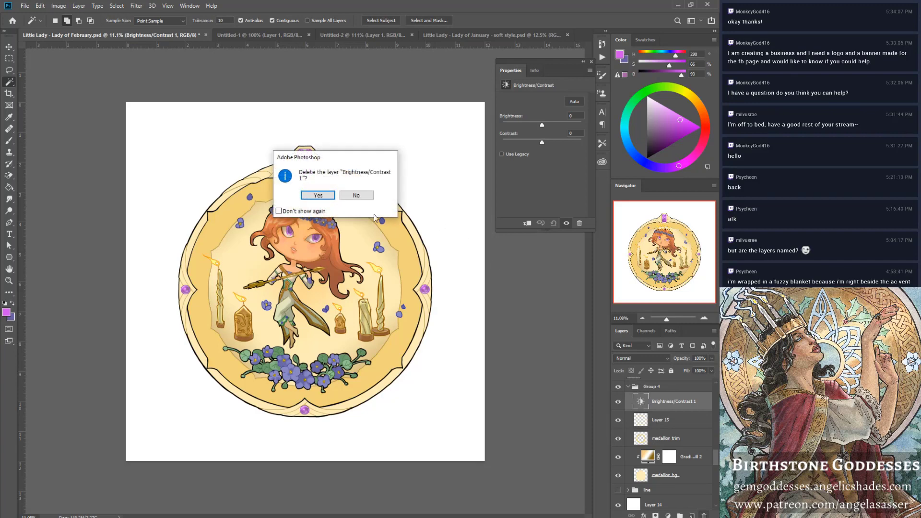
click(319, 194)
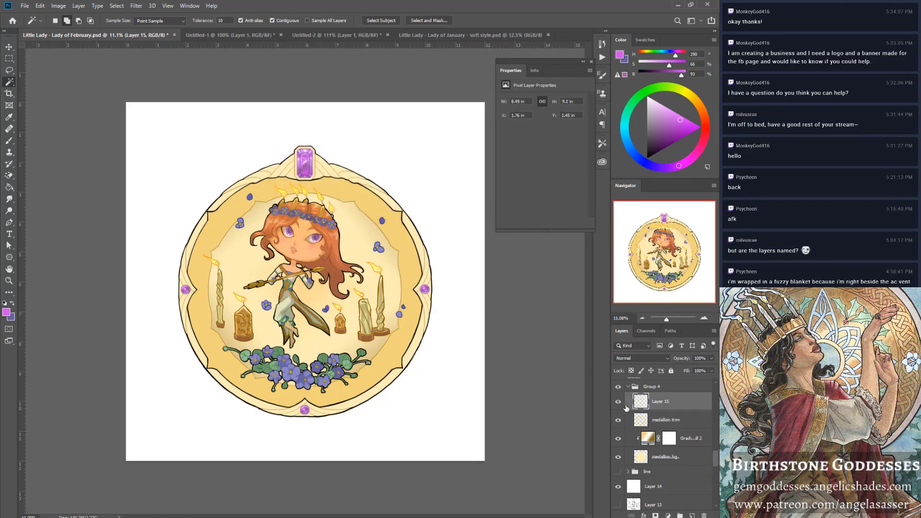
Try a gradient fill layer above Layer 15 using the Black, White preset.
click(668, 515)
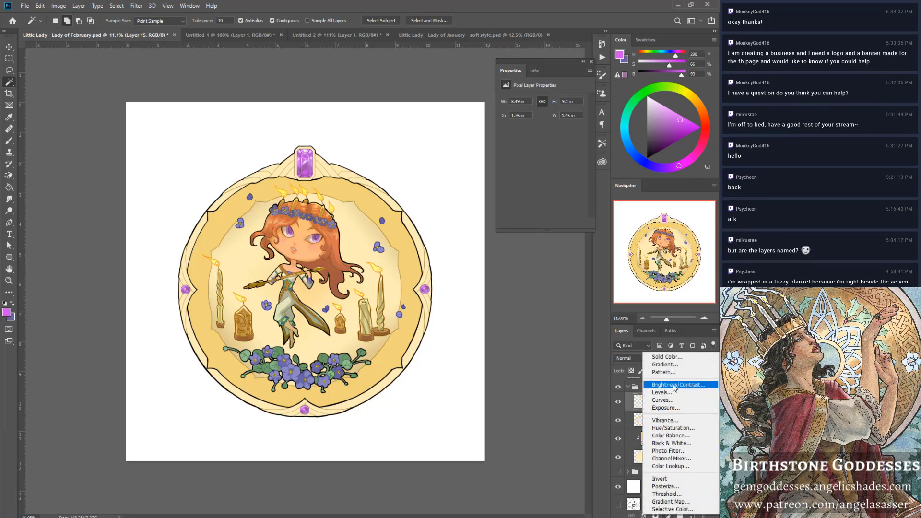
click(676, 367)
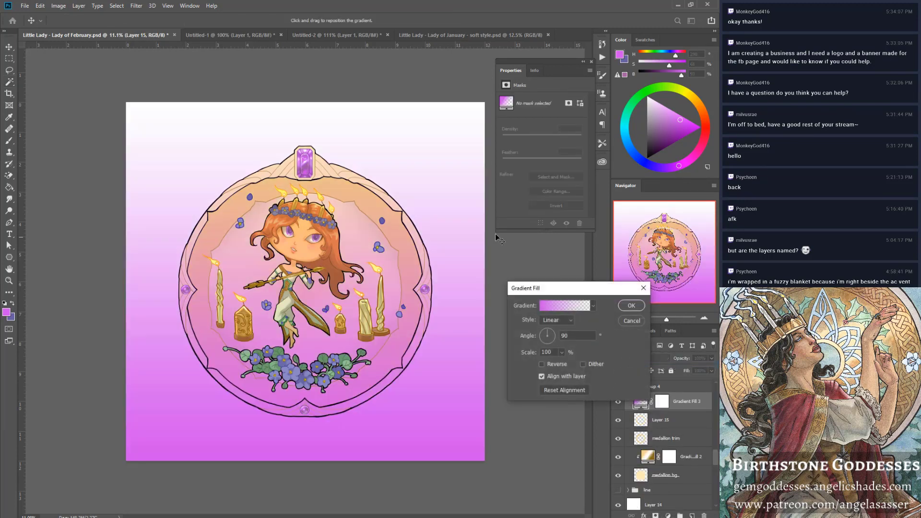
click(570, 305)
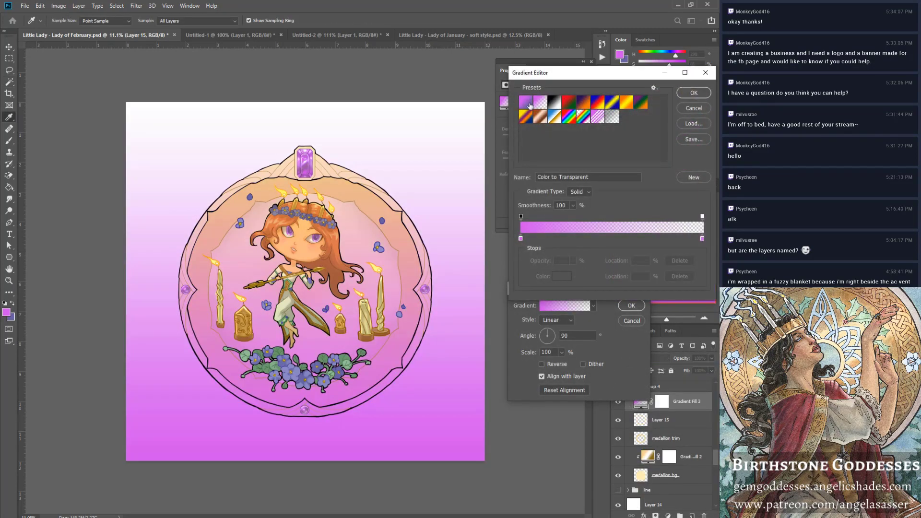
click(554, 104)
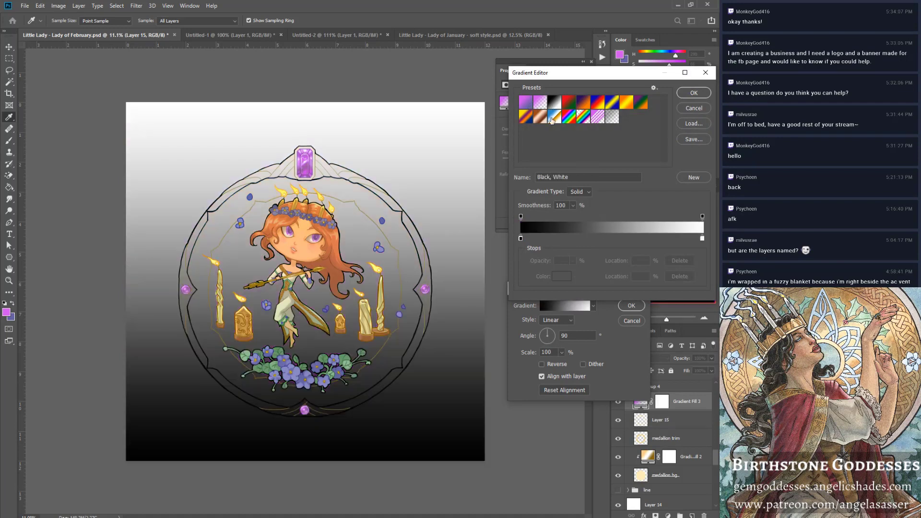
Recolour the gradient's black stop to the muted gold 9f8a37 and accept the 90° linear fill.
click(521, 239)
double_click(521, 239)
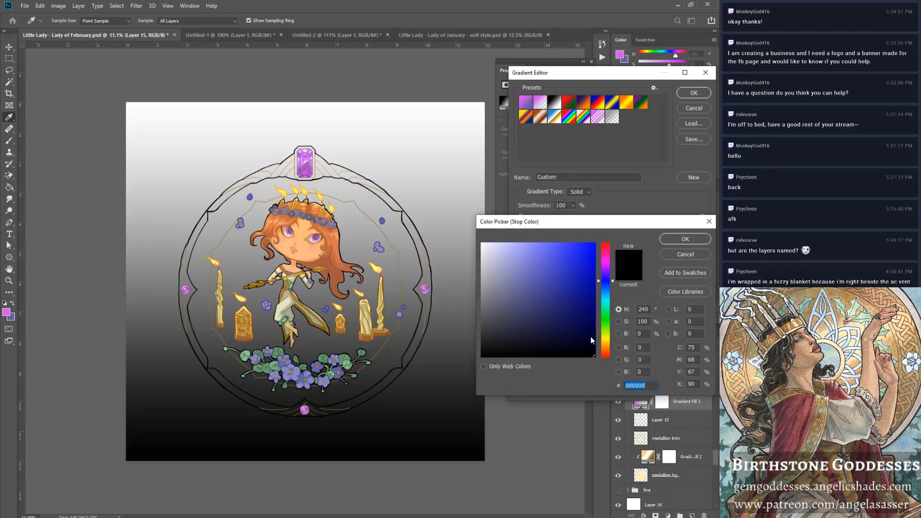
click(606, 341)
click(543, 304)
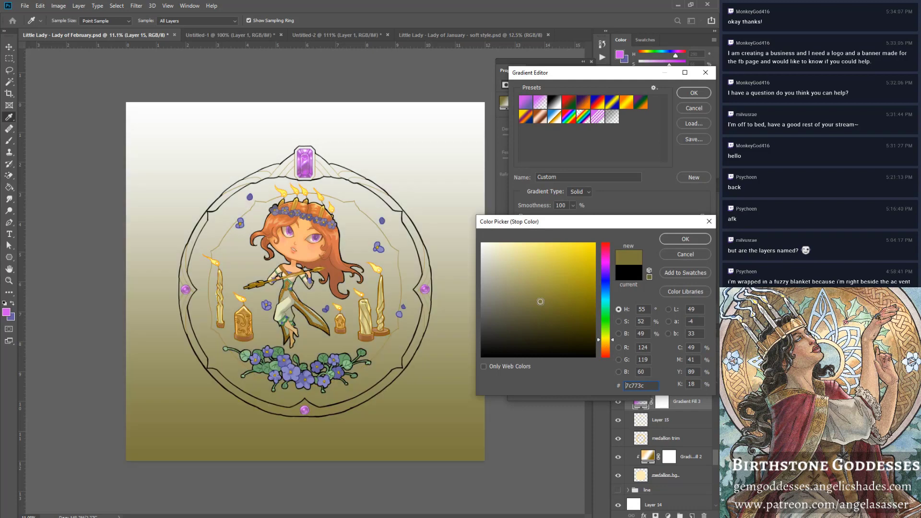
click(556, 286)
click(556, 285)
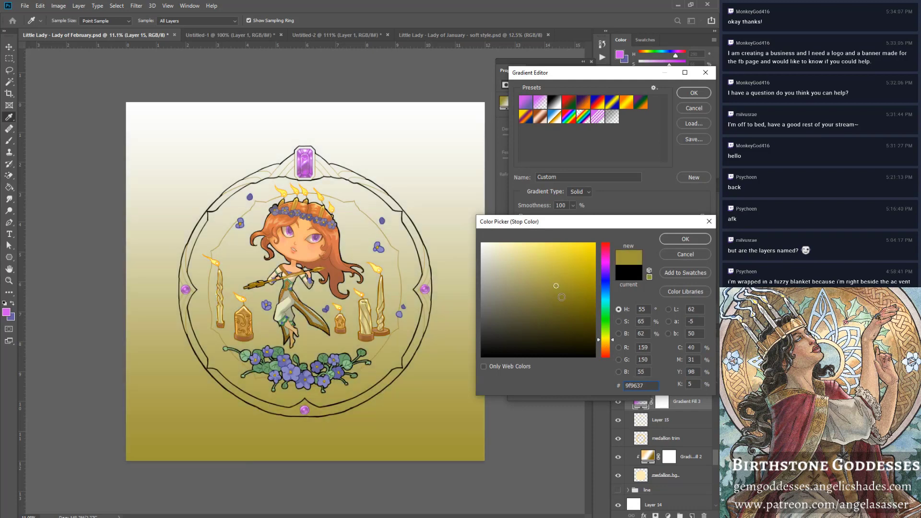
click(606, 342)
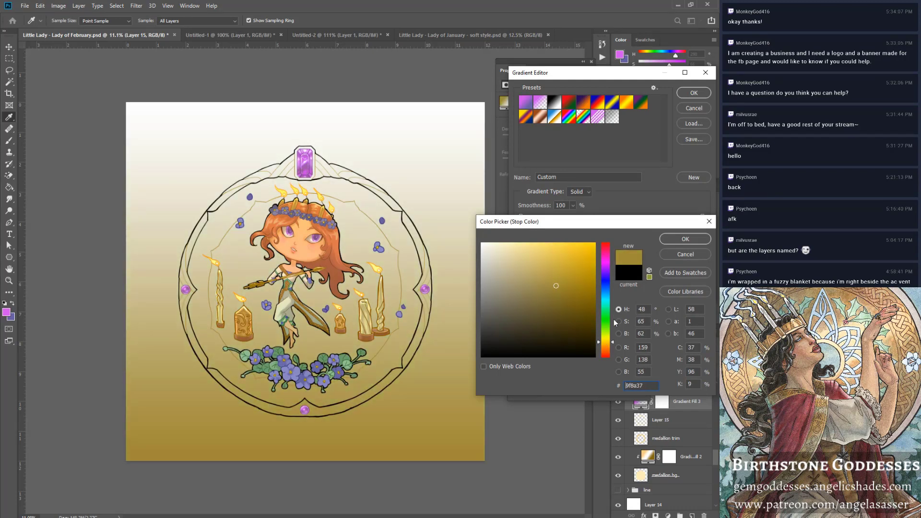
click(669, 239)
click(682, 93)
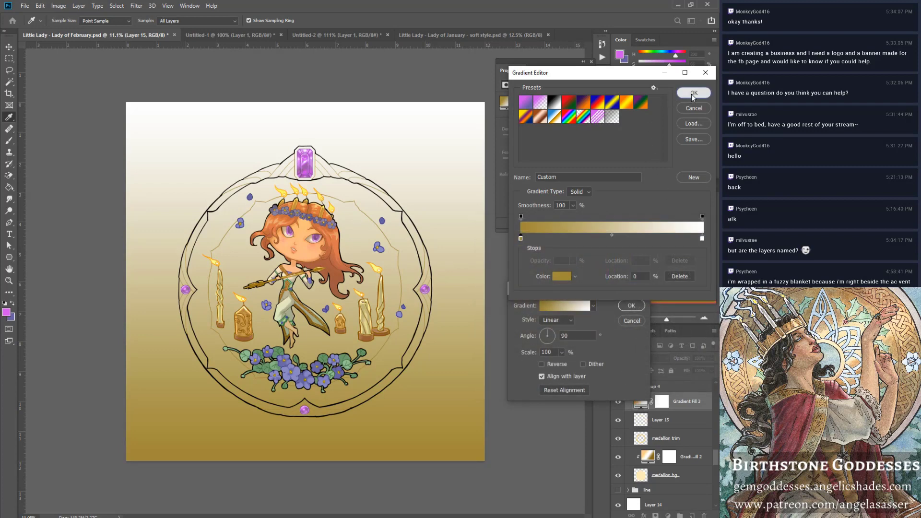
click(563, 310)
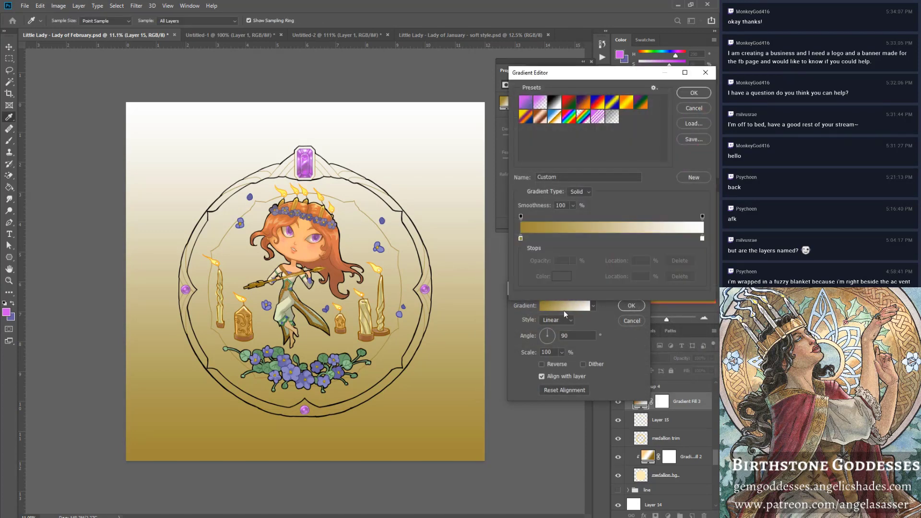
click(687, 111)
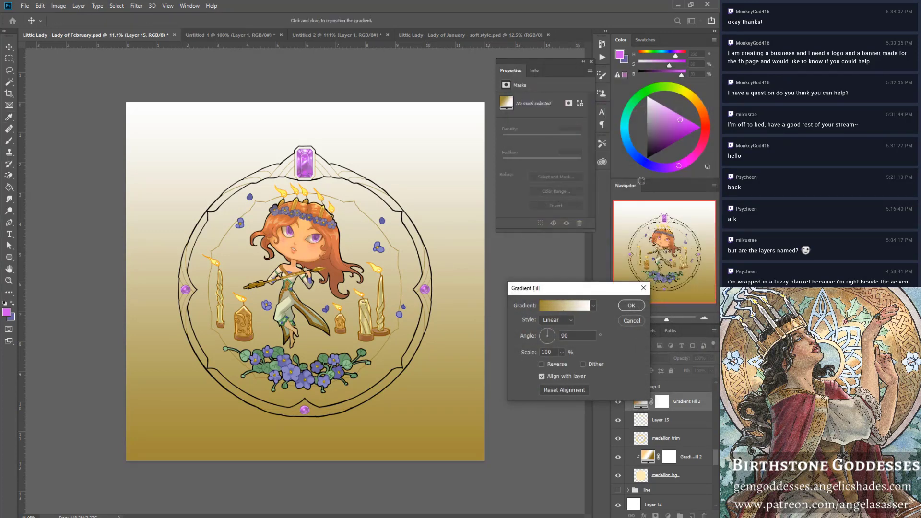
click(629, 309)
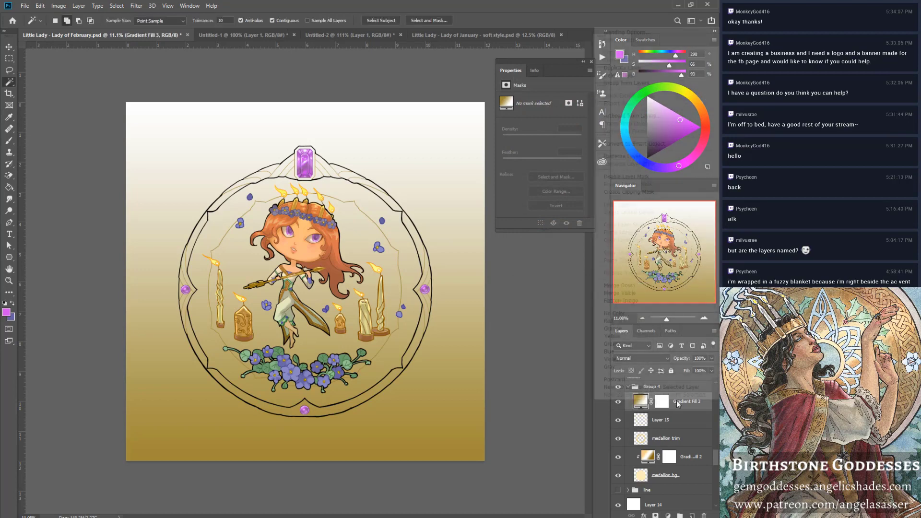
Try clipping the gold-to-white gradient fill to Layer 15, and delete that fill layer.
right_click(672, 403)
click(628, 191)
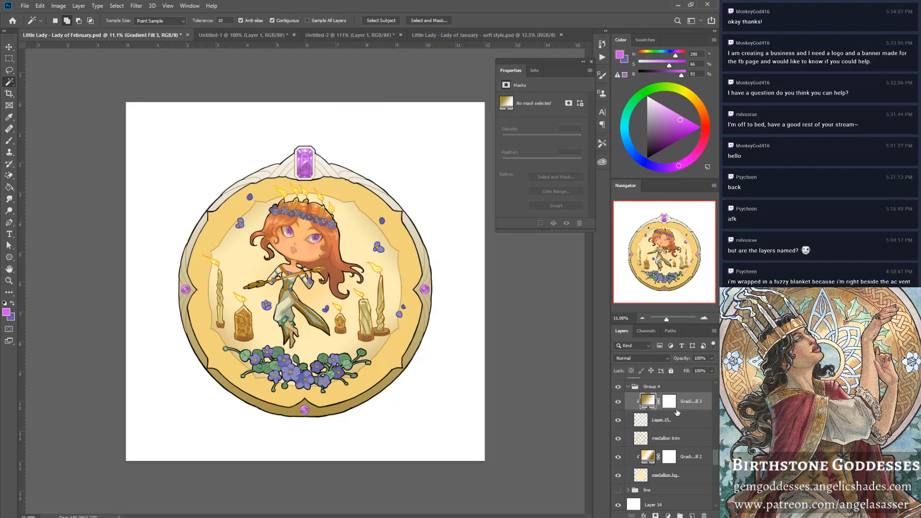
right_click(689, 402)
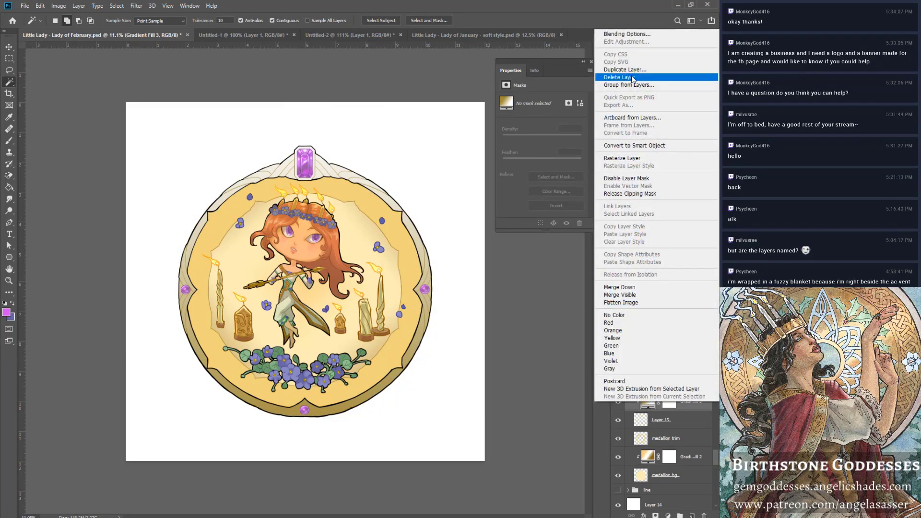
click(693, 409)
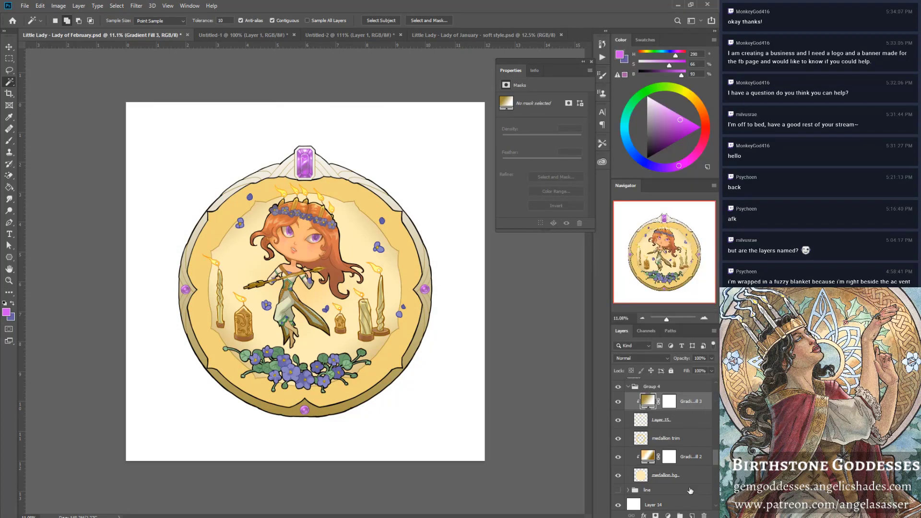
click(704, 515)
key(Return)
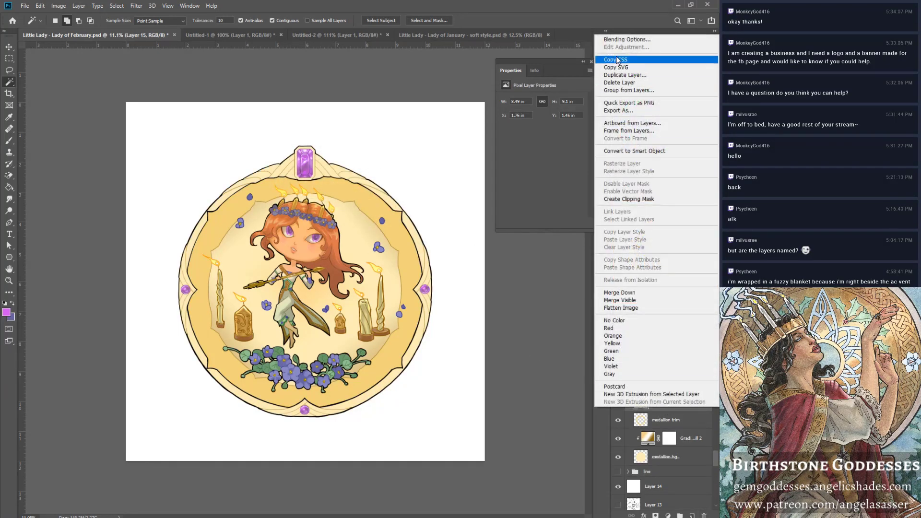
Add an Inner Glow effect to Layer 15 with the dark gold colour 927c00.
click(626, 39)
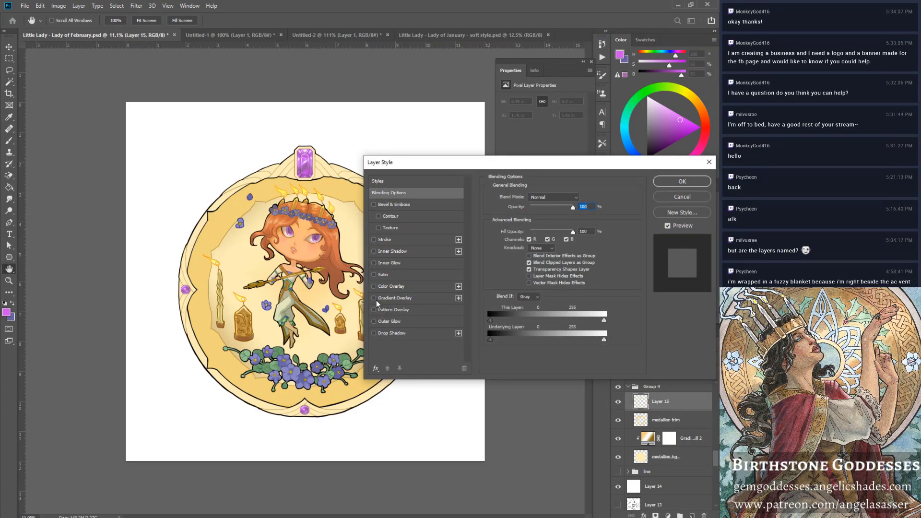
click(395, 263)
click(511, 232)
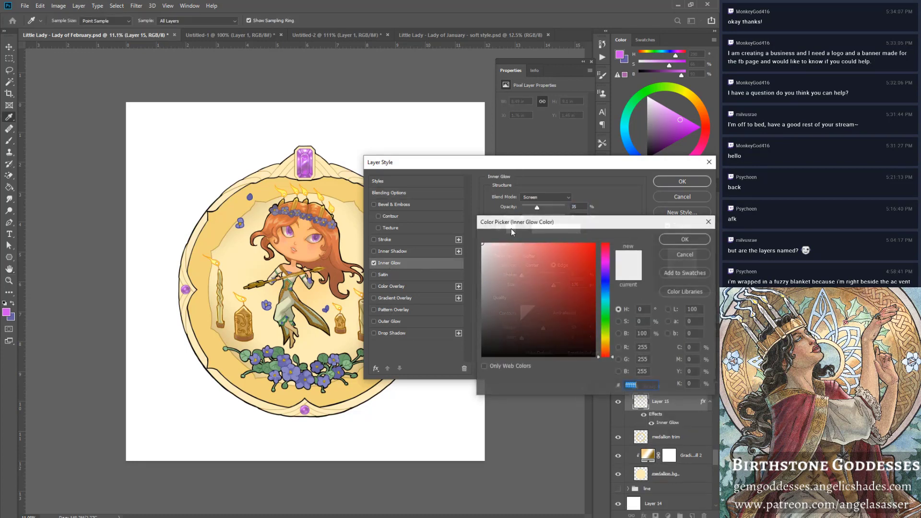
text(7c7c7c)
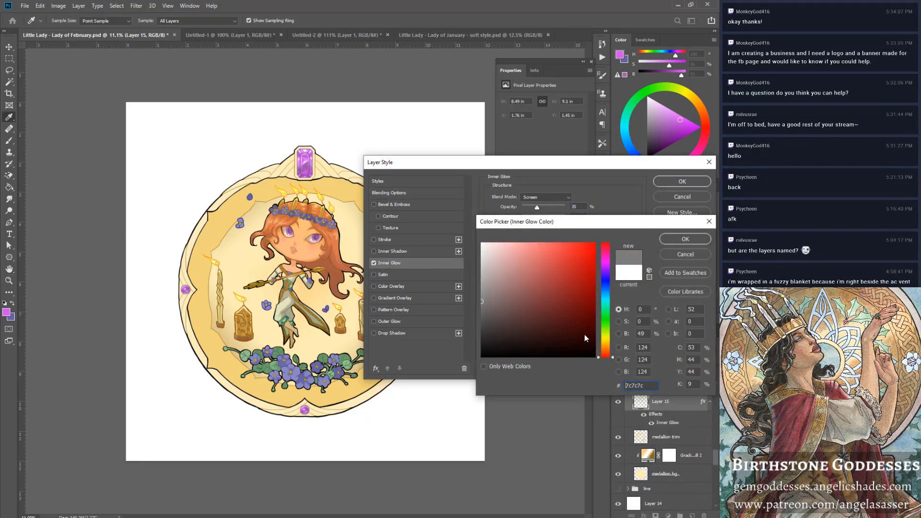
click(606, 341)
drag(561, 320, 595, 292)
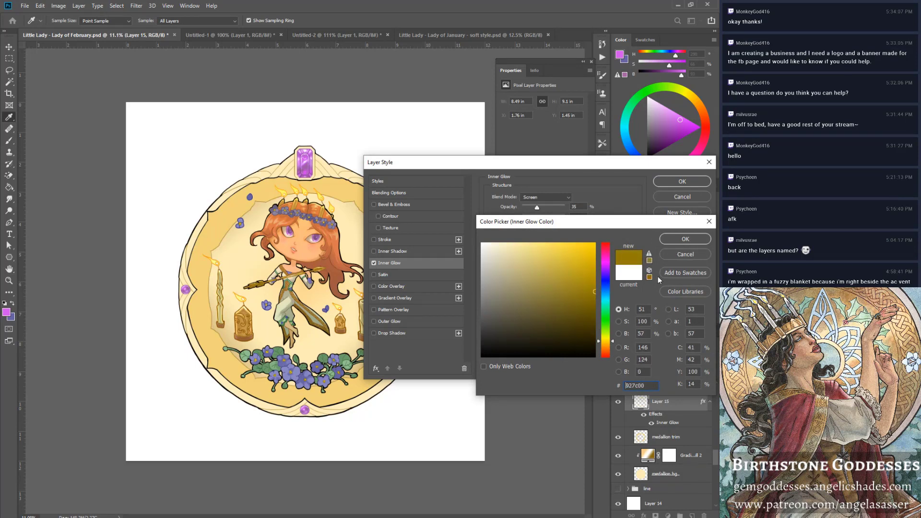
click(680, 238)
Set Layer 15's Inner Glow to Multiply with 40% opacity, 17% choke and 103 px size, and apply it.
click(547, 197)
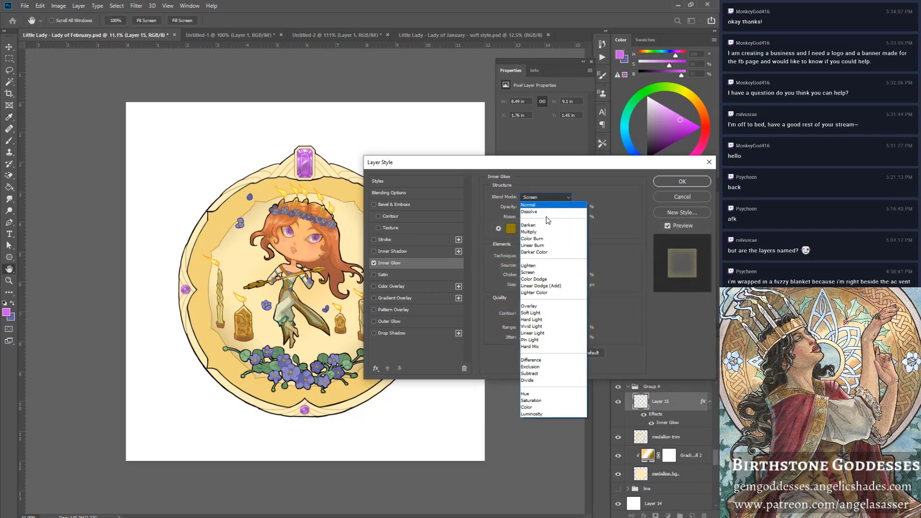
click(538, 233)
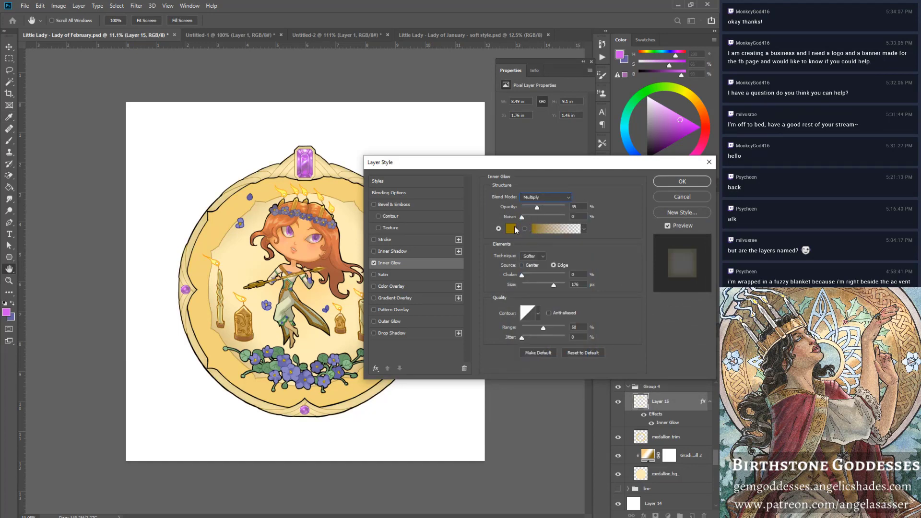
drag(508, 171, 578, 221)
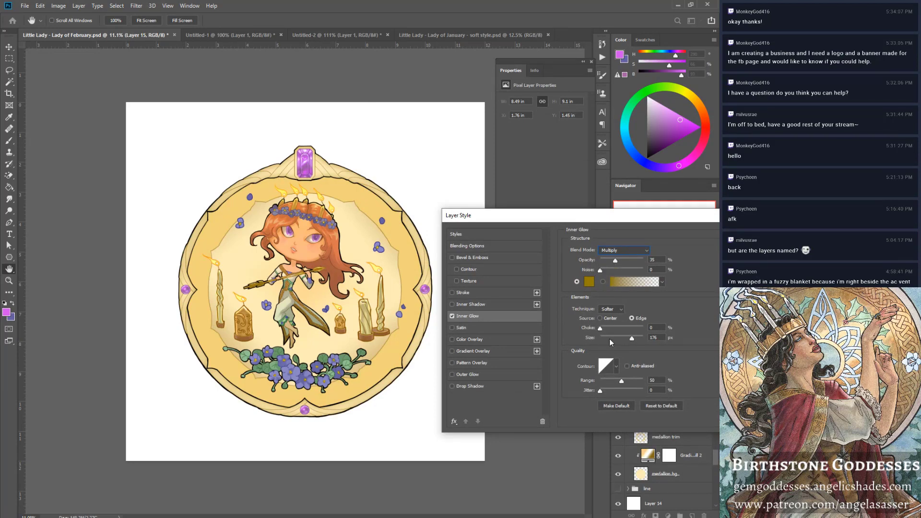
mouse_move(617, 330)
mouse_down()
mouse_move(594, 327)
mouse_move(620, 335)
mouse_up()
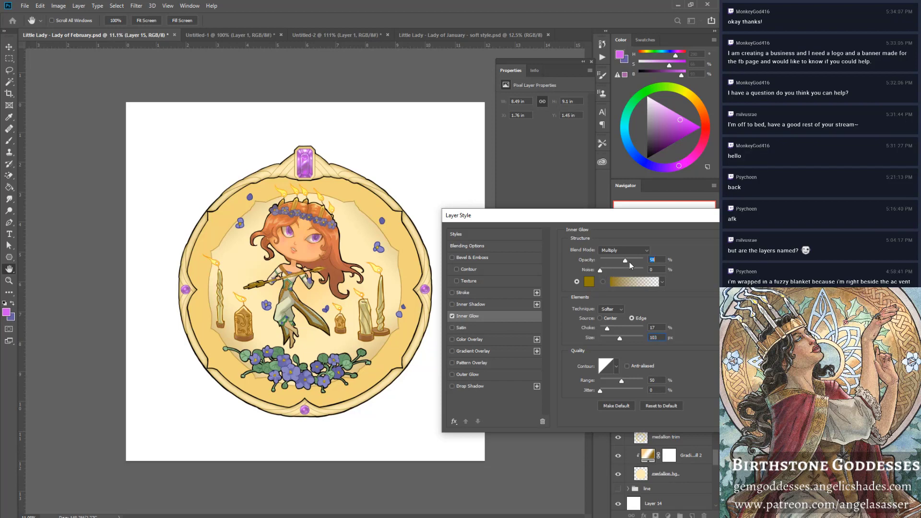
mouse_move(630, 262)
mouse_down()
mouse_move(641, 260)
mouse_move(613, 258)
mouse_up()
drag(571, 220, 517, 183)
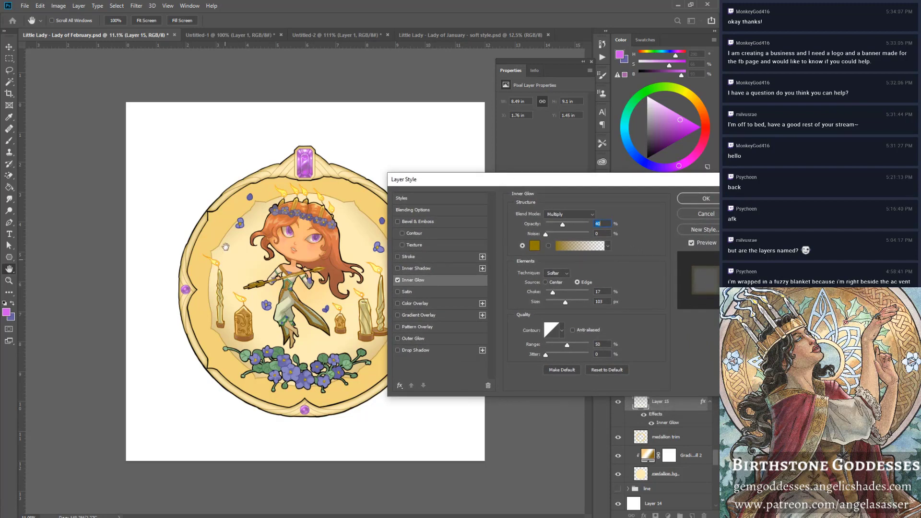
click(685, 203)
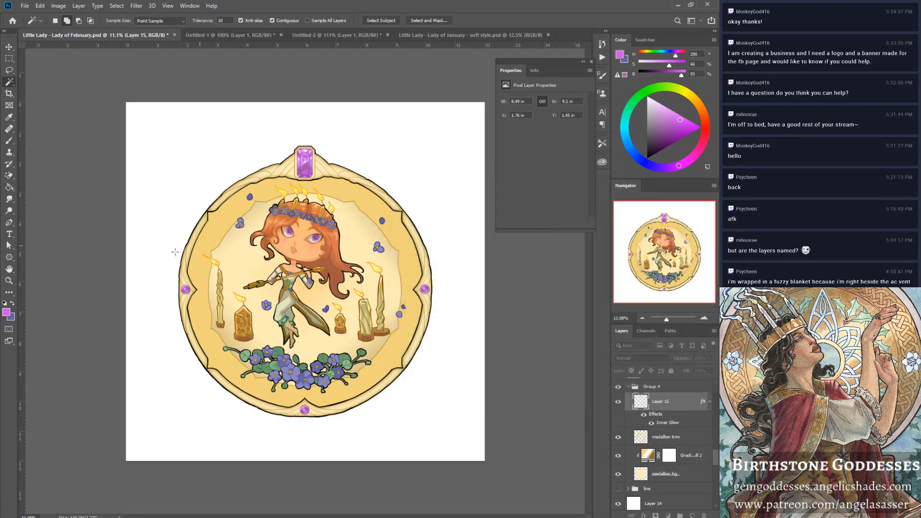
Select the medallion bg layer and hide the gradient fill layer clipped to it.
click(9, 281)
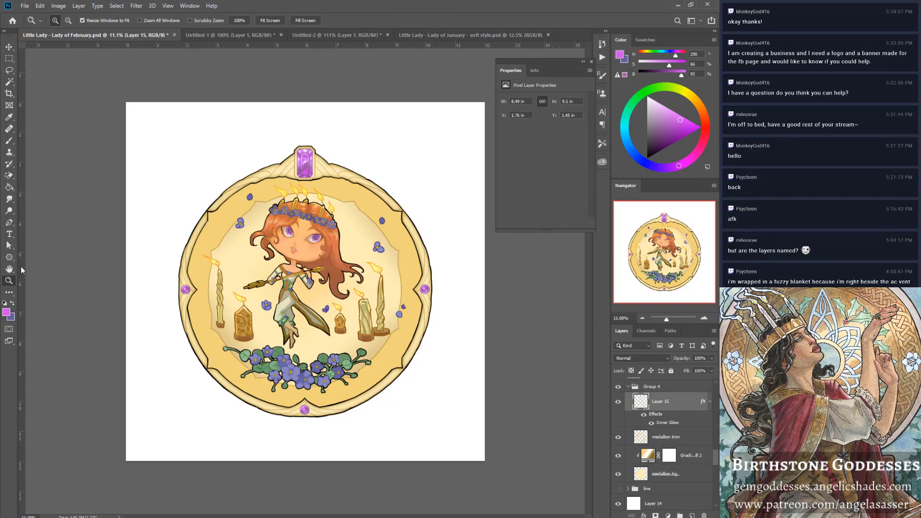
click(188, 255)
click(170, 267)
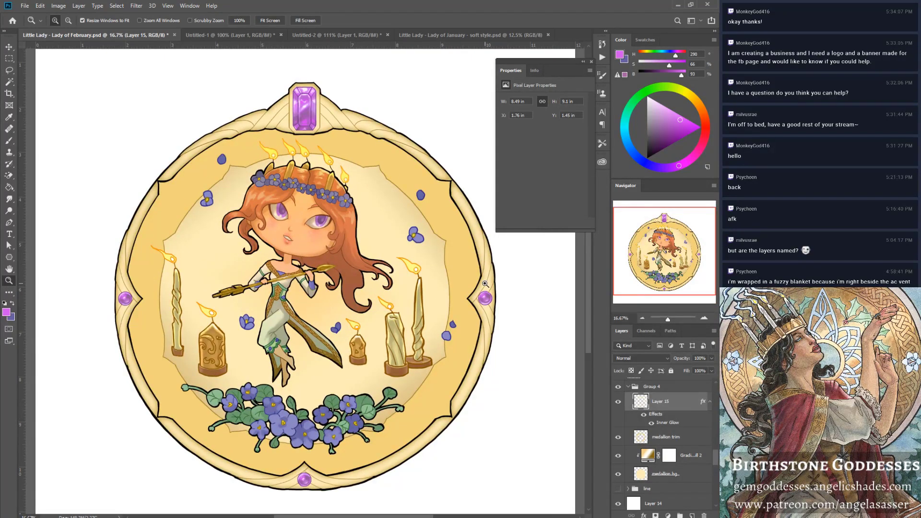
click(664, 474)
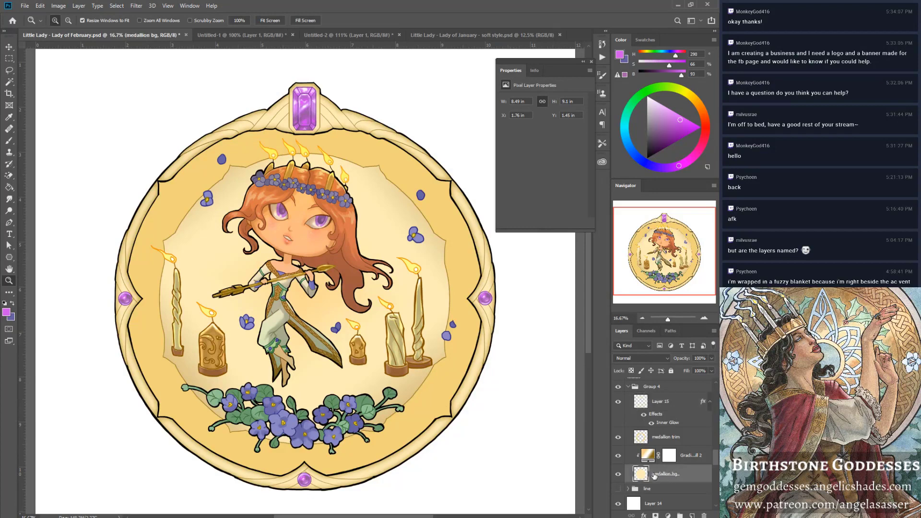
click(620, 458)
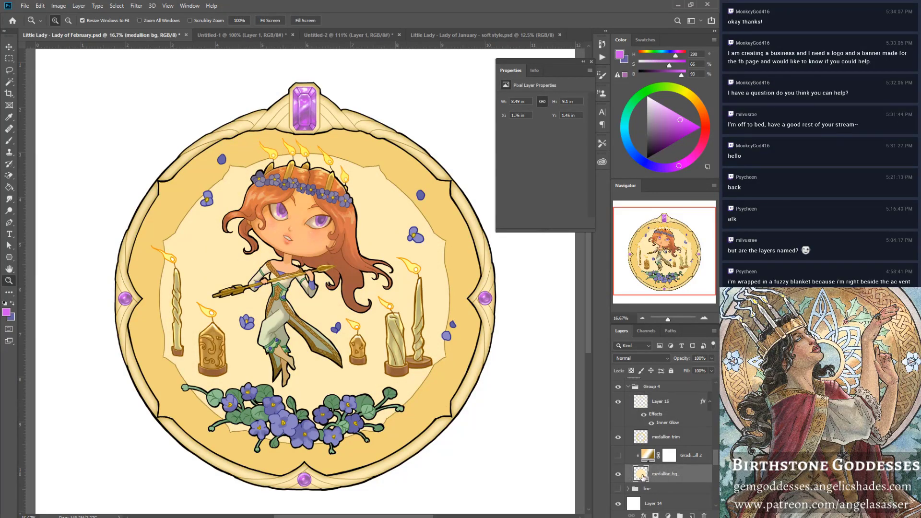
ctrl+click(642, 476)
key(ctrl+d)
right_click(669, 476)
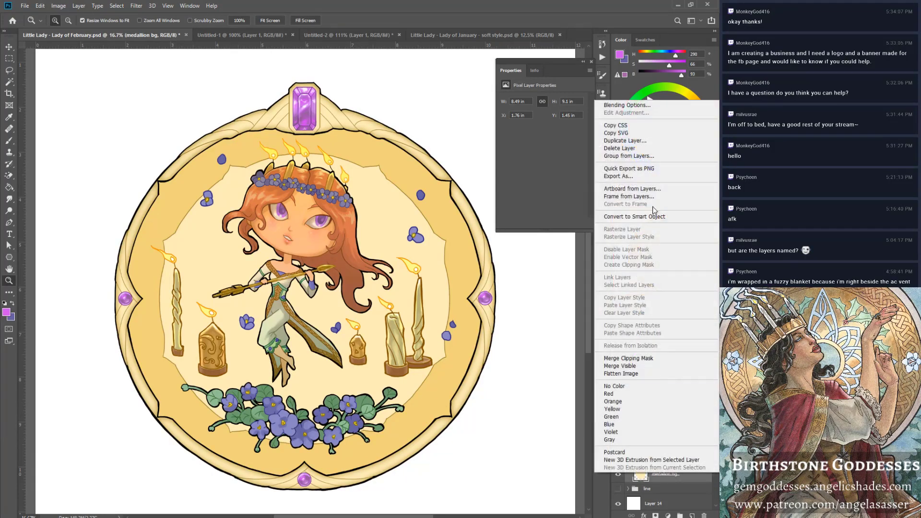
click(624, 105)
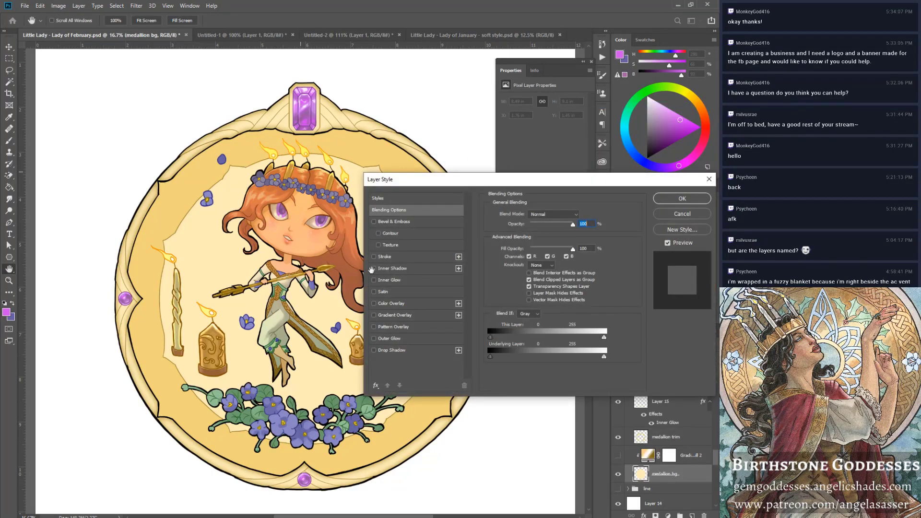
click(403, 285)
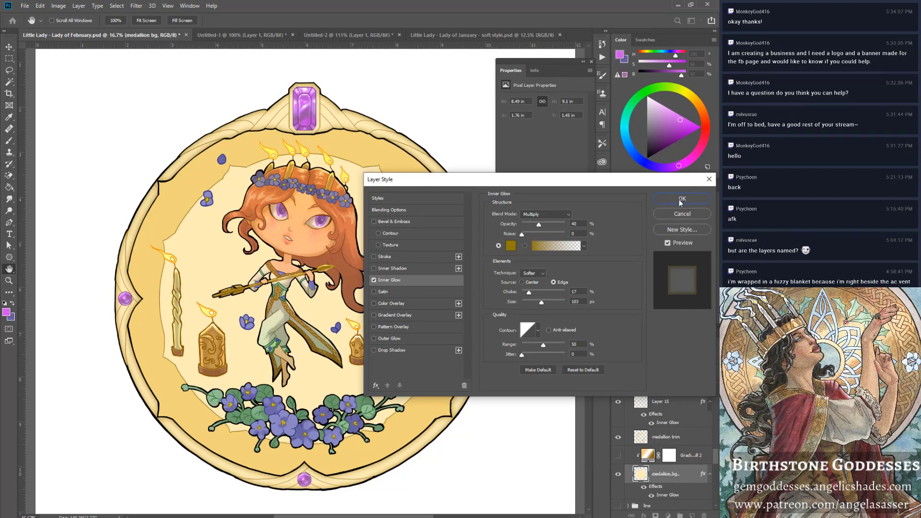
drag(529, 293, 543, 307)
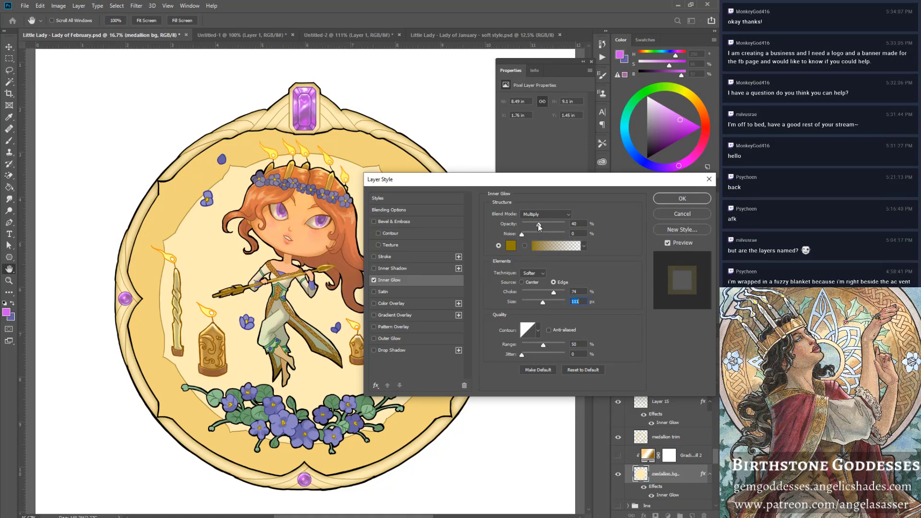
mouse_move(538, 224)
mouse_down()
mouse_move(521, 224)
mouse_move(540, 235)
mouse_up()
click(668, 244)
click(678, 212)
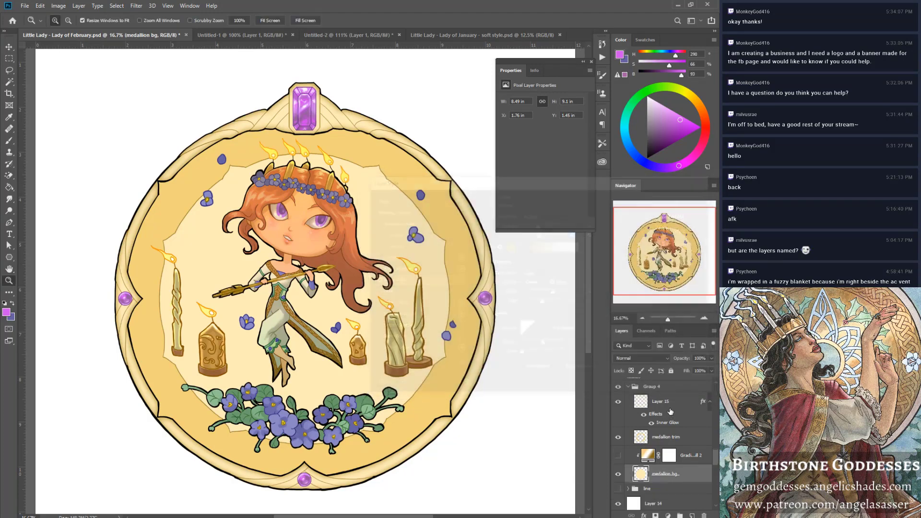
Try an Inner Shadow on the medallion bg layer, adjusting its choke, size and angle, and turn the effect off.
ctrl+click(642, 474)
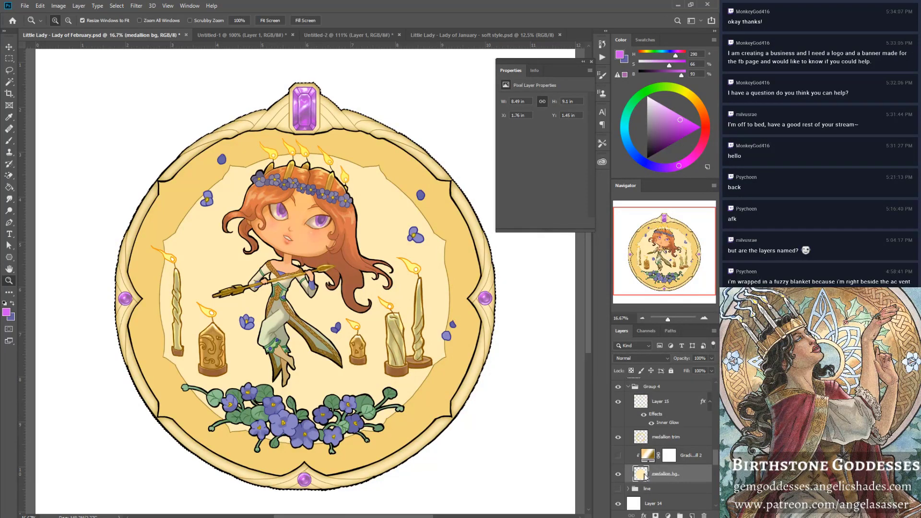
right_click(672, 475)
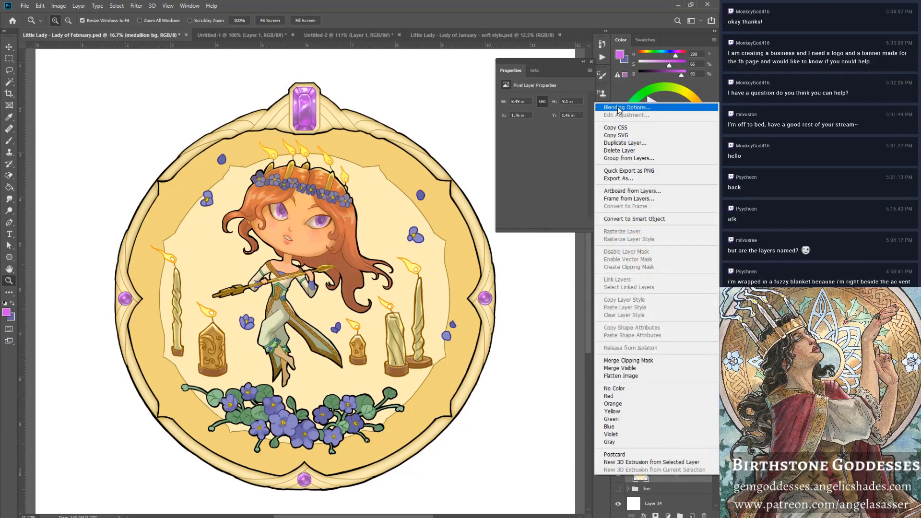
click(448, 194)
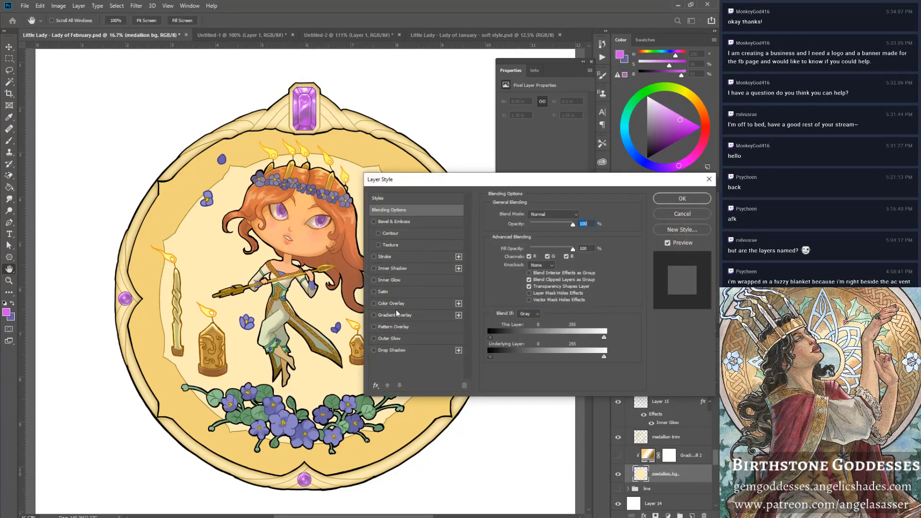
click(392, 270)
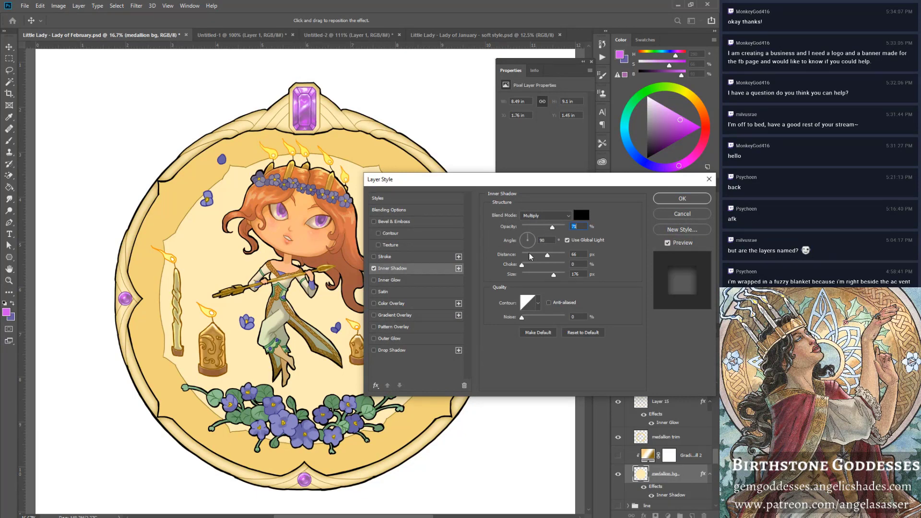
drag(523, 266, 541, 279)
click(521, 236)
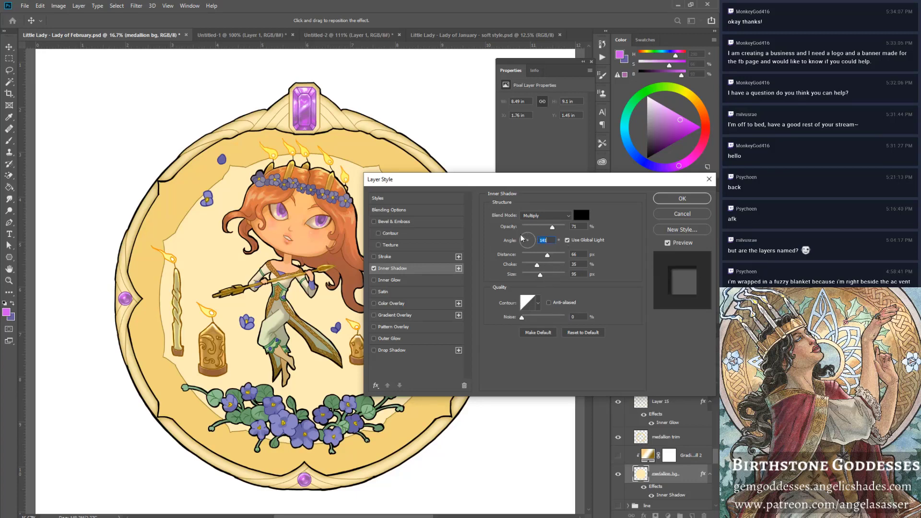
drag(522, 237, 531, 246)
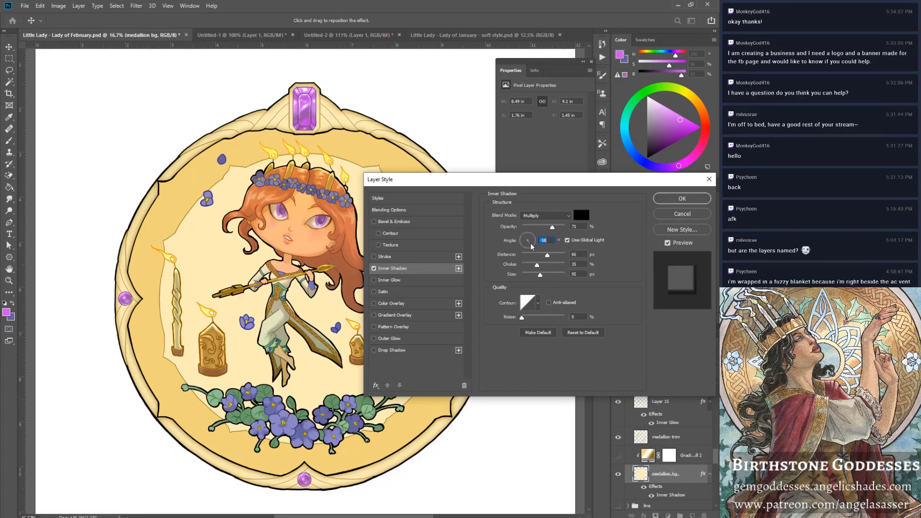
click(374, 268)
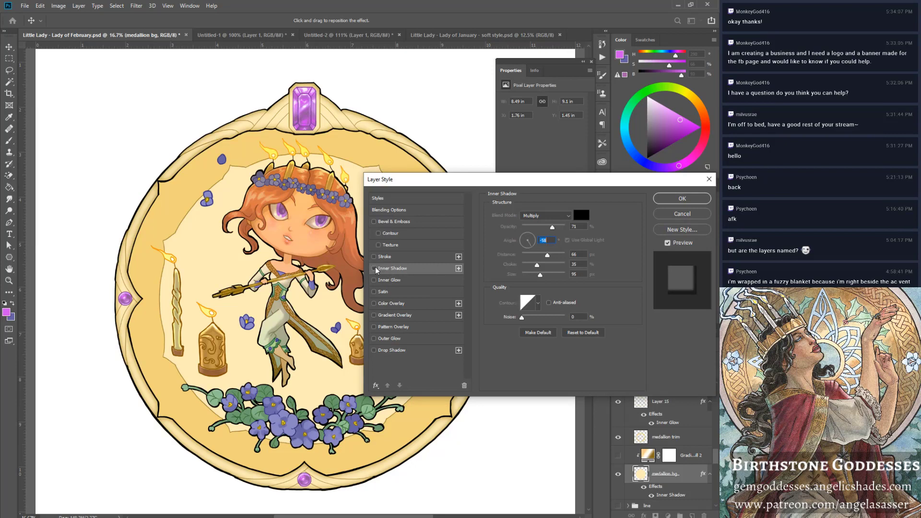
Add a Multiply Inner Glow to the medallion bg layer in gold 927c00 with 41% choke and 106 px size.
click(374, 280)
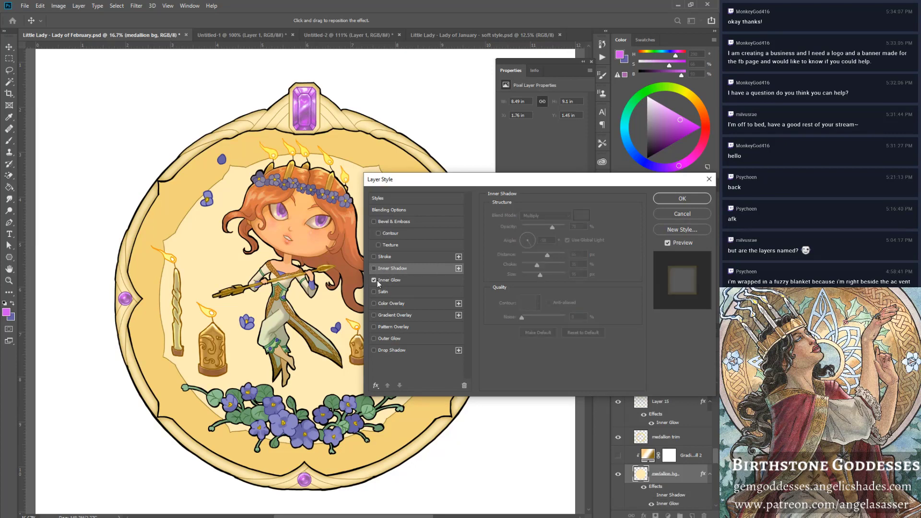
click(409, 284)
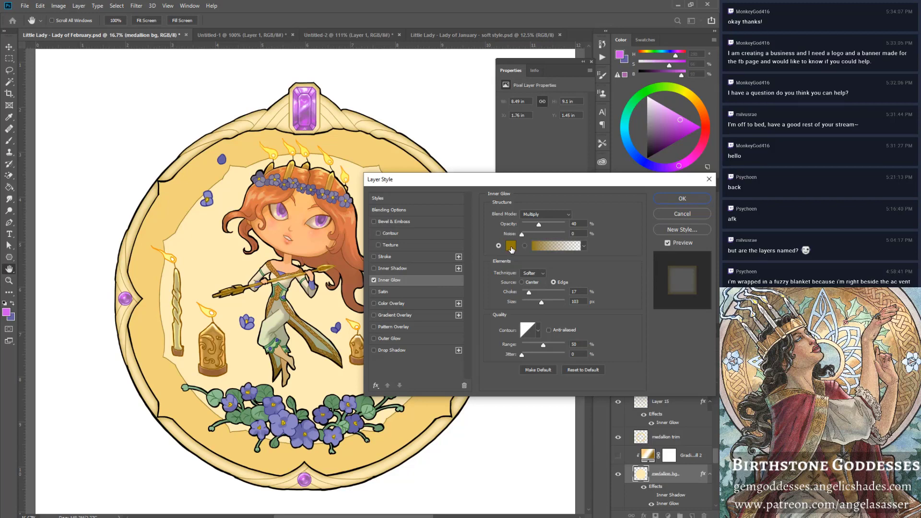
click(512, 247)
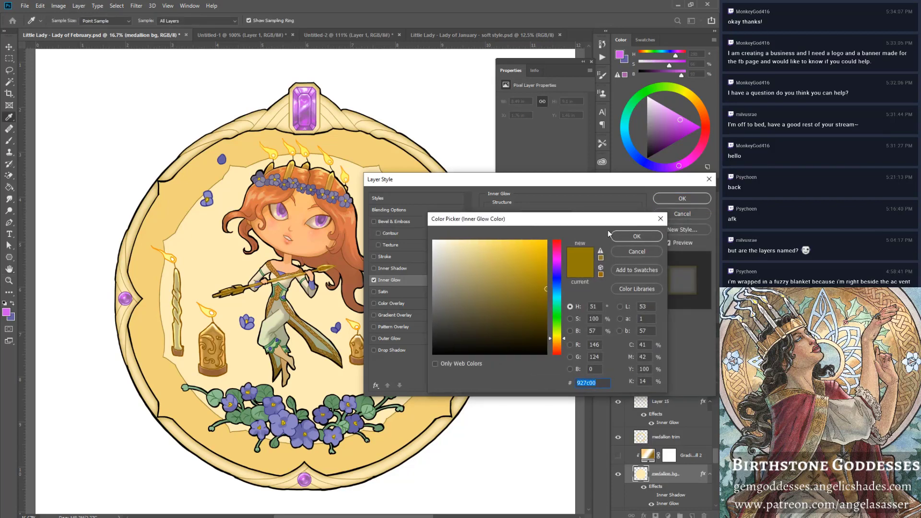
click(628, 236)
drag(528, 292, 543, 301)
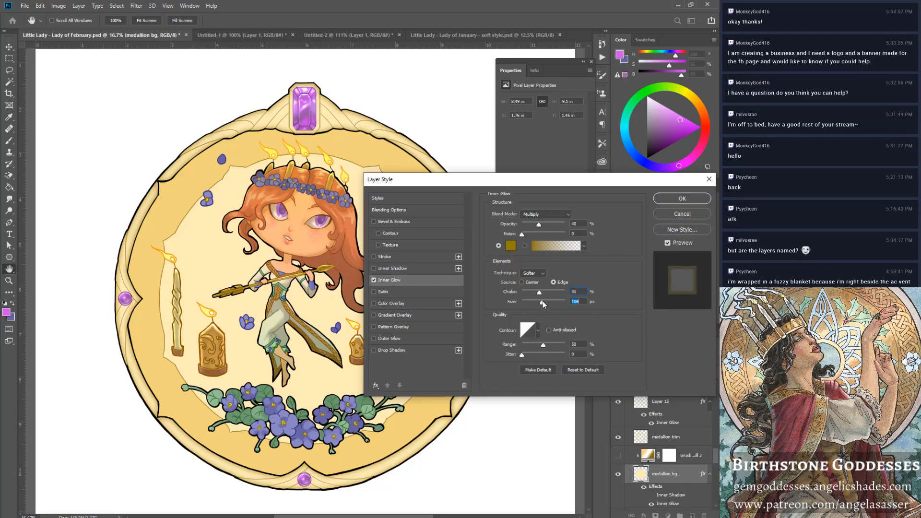
Recolour the medallion bg Inner Glow to dark brown 4d4412, set 36% choke and 43 px size, and apply it.
click(511, 246)
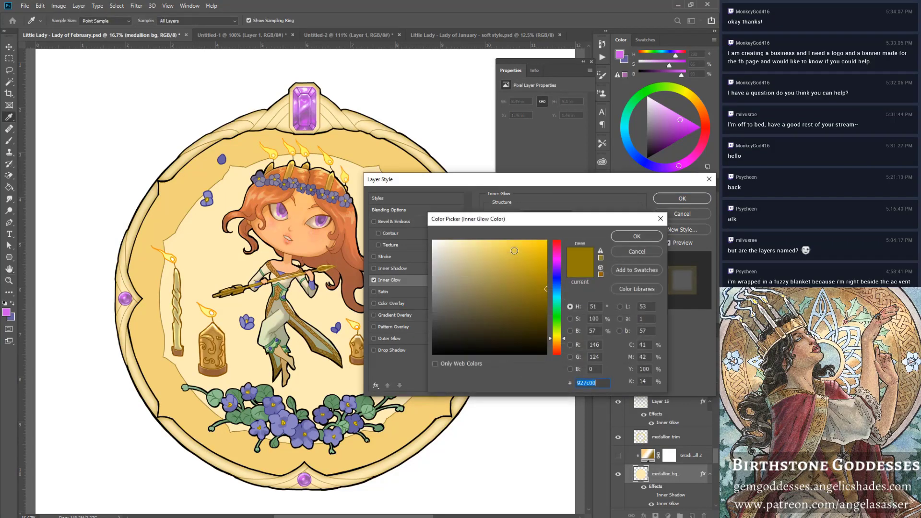
mouse_move(514, 251)
mouse_down()
mouse_move(500, 304)
mouse_move(519, 320)
mouse_up()
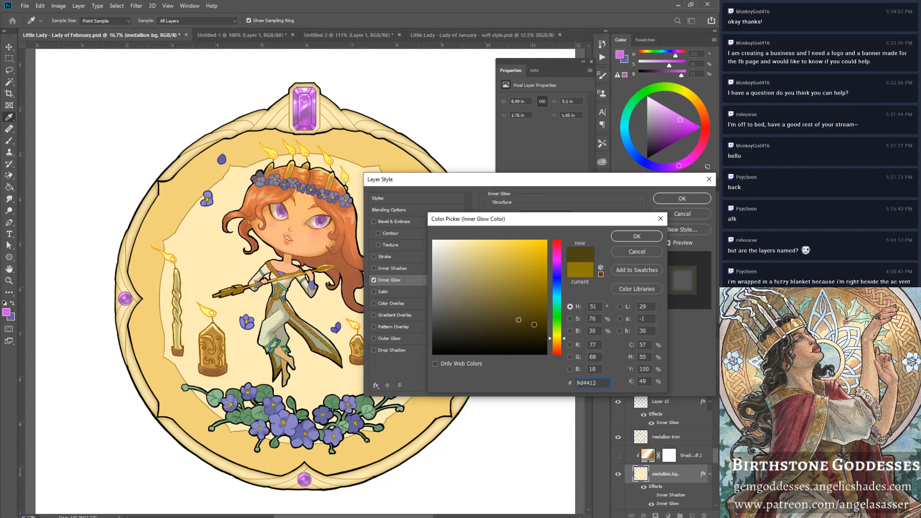
click(629, 237)
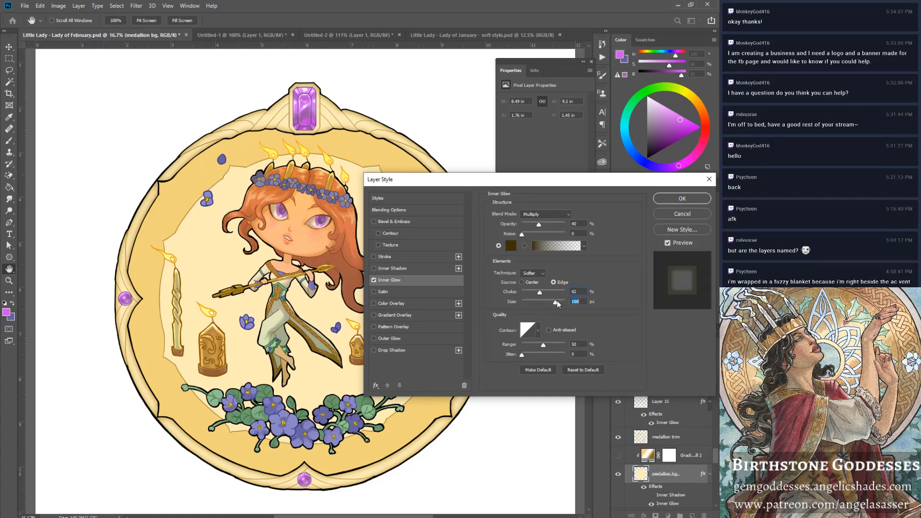
drag(525, 302, 538, 293)
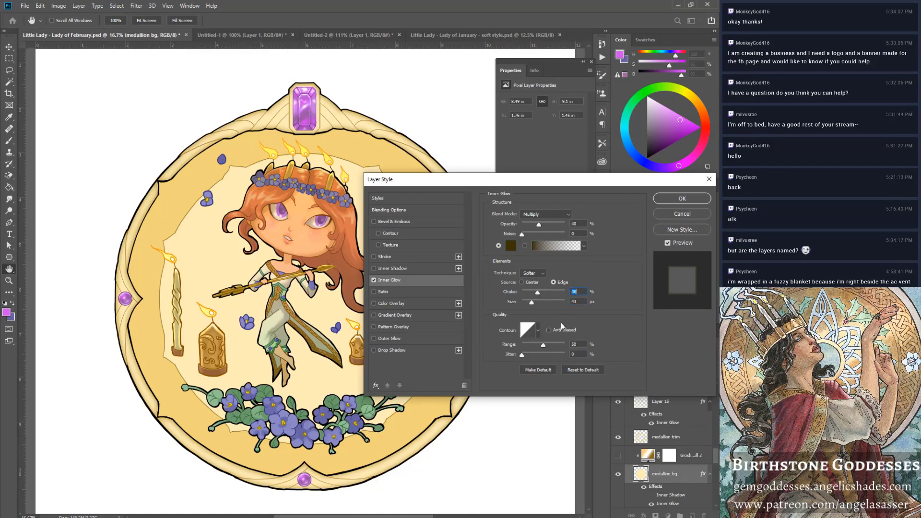
click(675, 200)
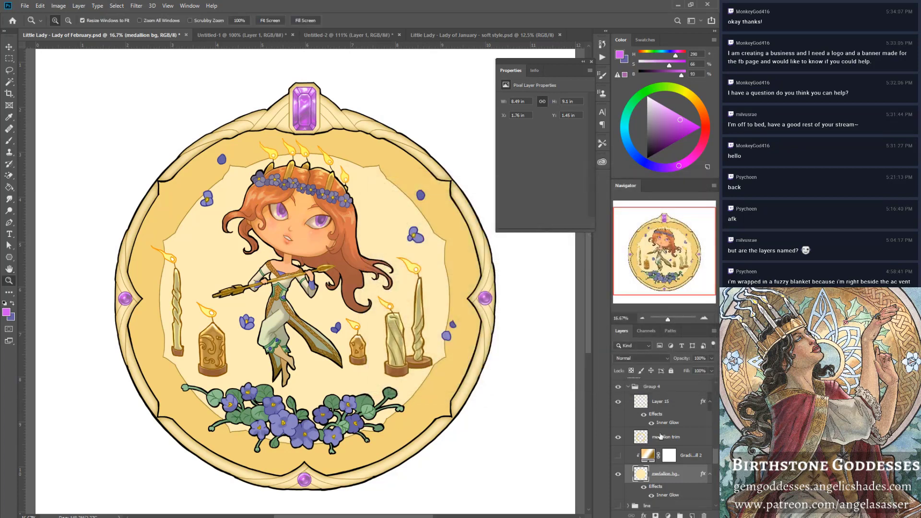
Switch the medallion trim layer's visibility off and on to check which area it covers.
scroll(663, 504, down, 2)
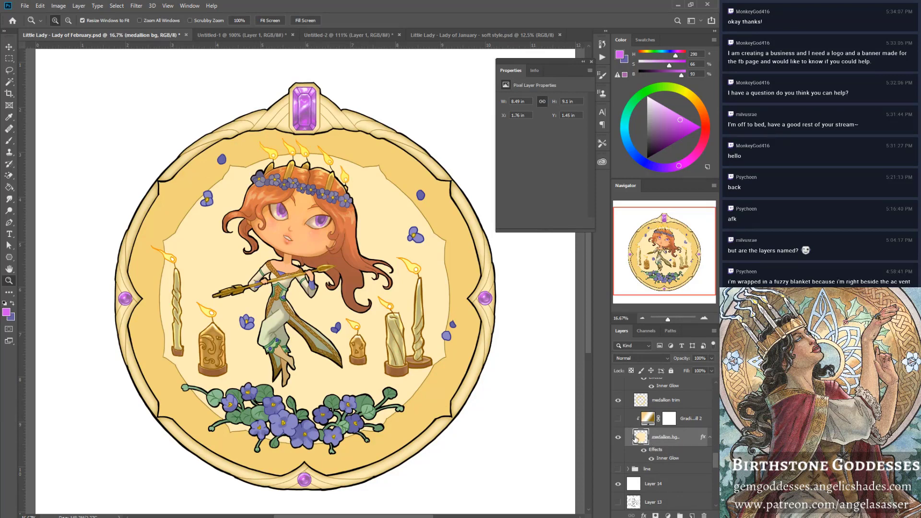
scroll(636, 438, up, 1)
scroll(636, 439, down, 3)
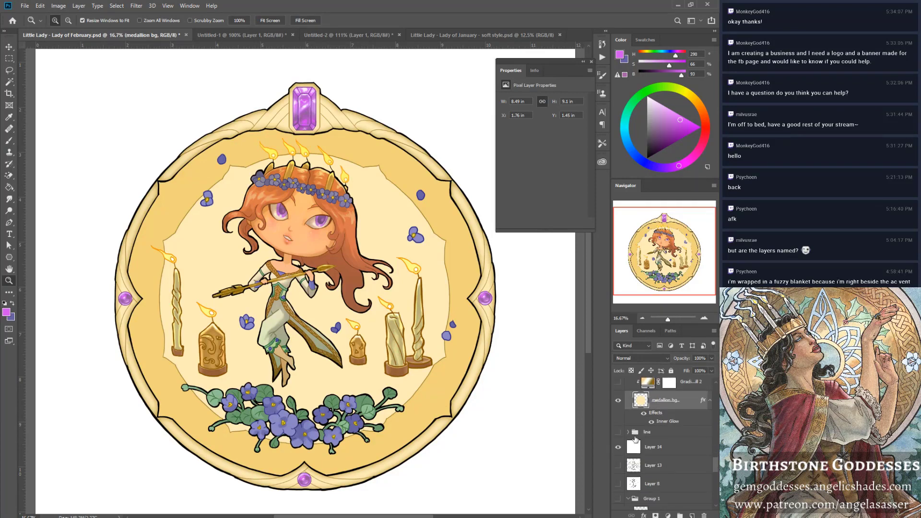
scroll(636, 438, up, 3)
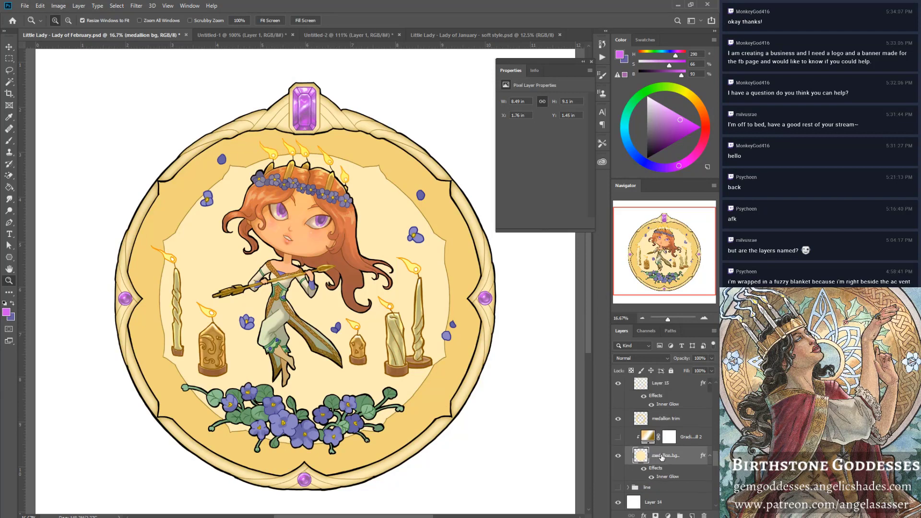
click(619, 421)
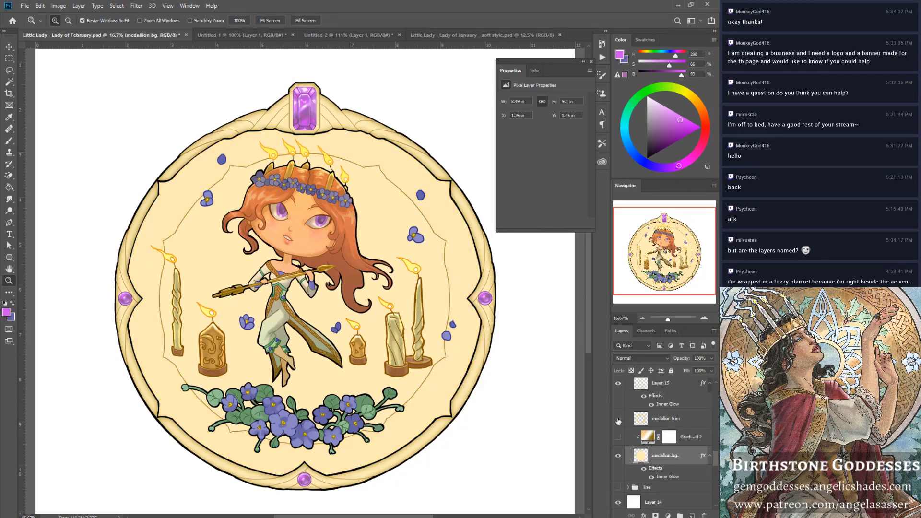
click(618, 419)
click(662, 420)
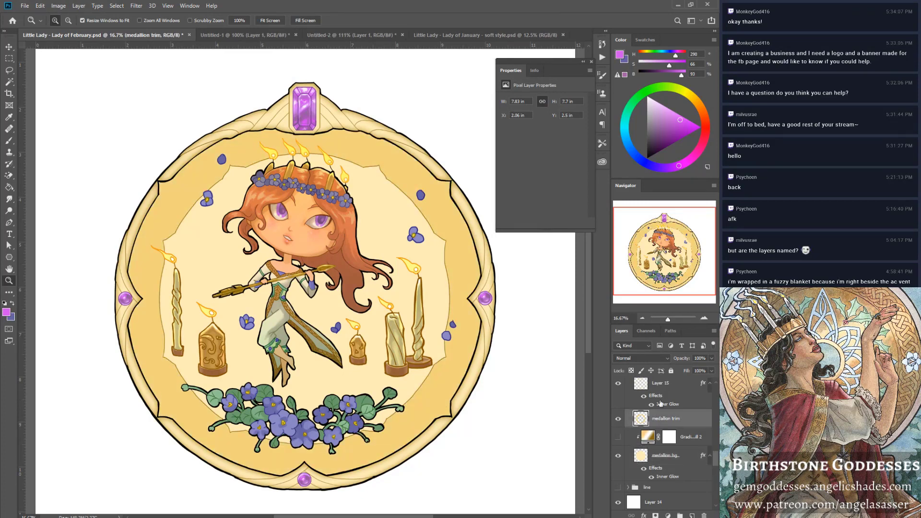
right_click(661, 404)
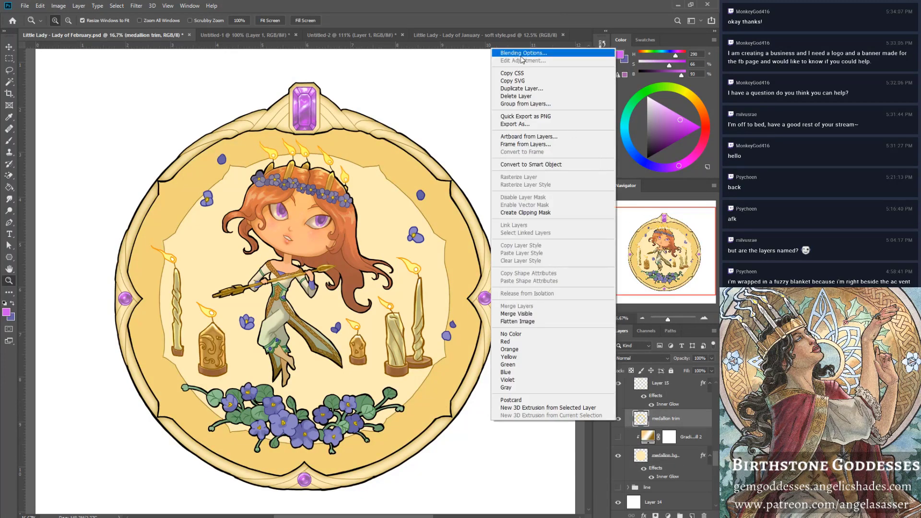
click(521, 56)
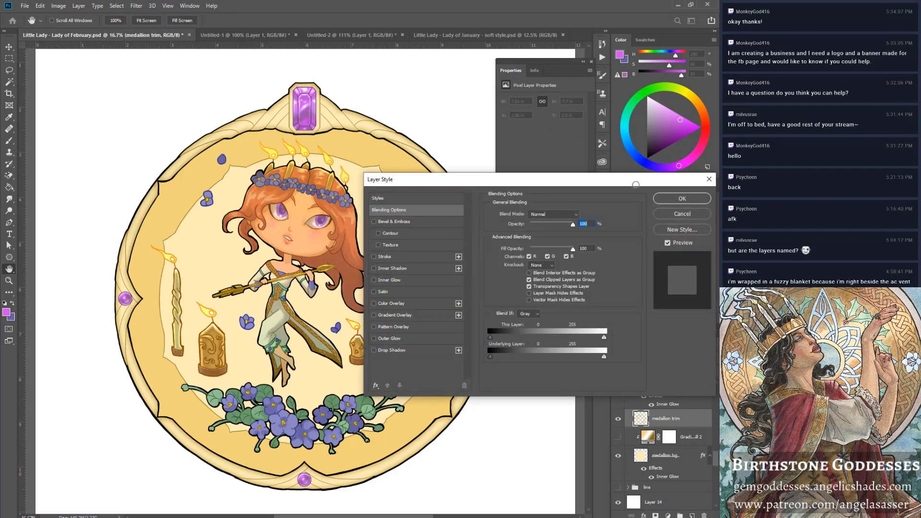
key(Return)
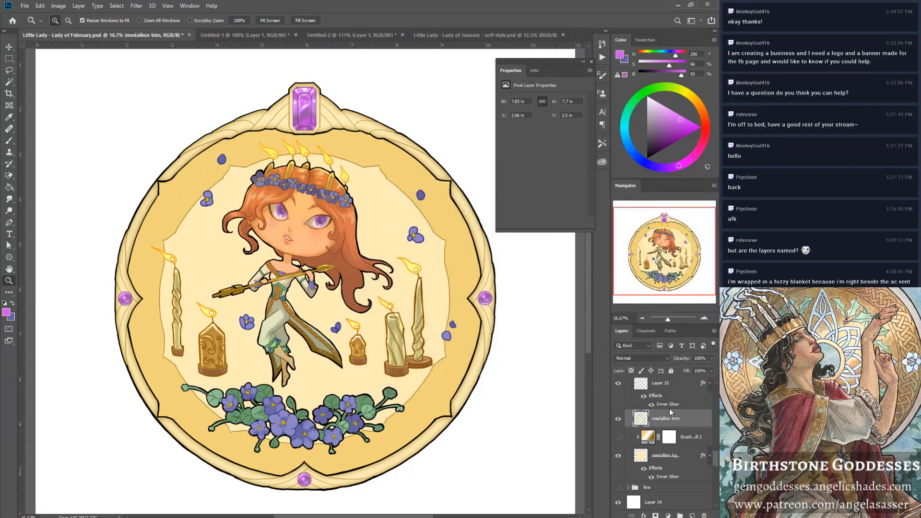
Try to place the medallion trim layer beneath Gradient Fill 2, clipped to the medallion bg layer.
drag(656, 417, 656, 449)
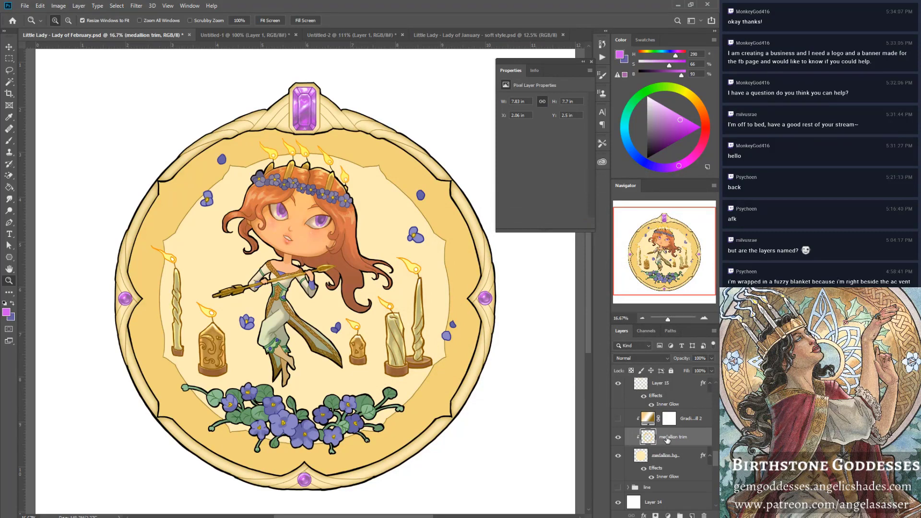
right_click(654, 457)
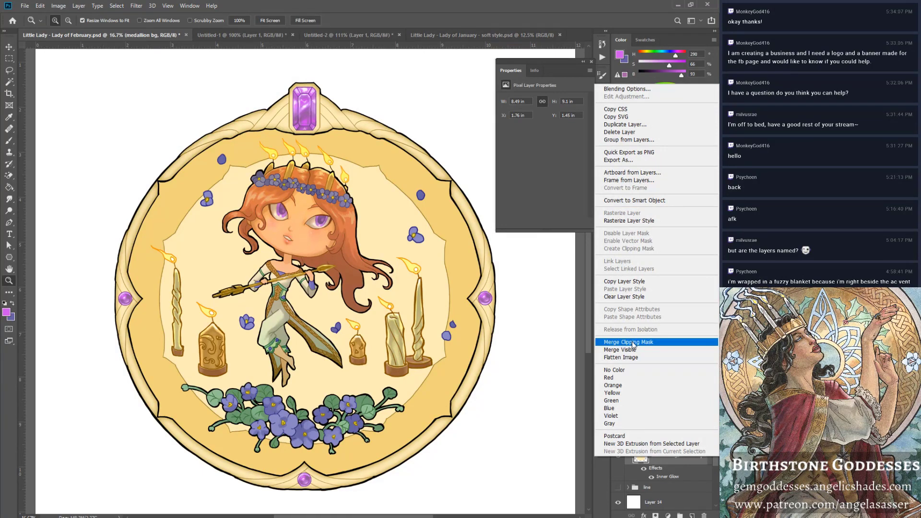
key(Escape)
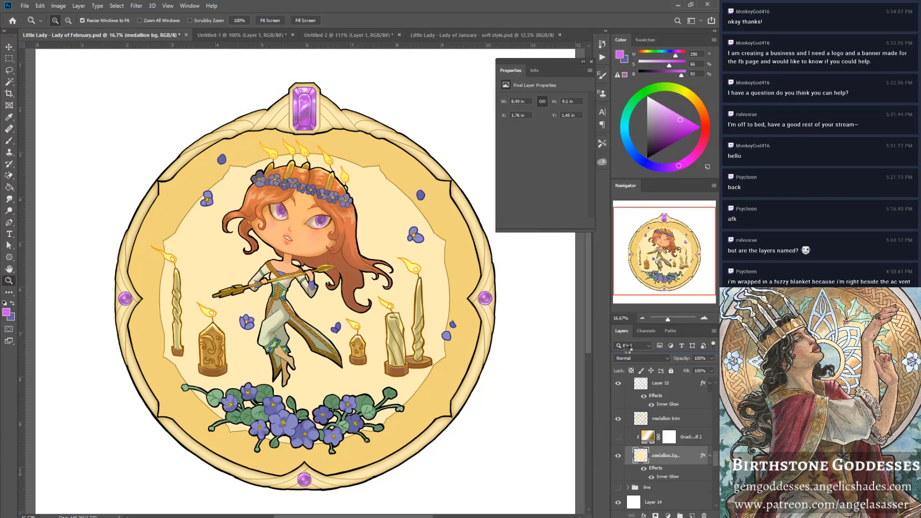
key(alt+comma)
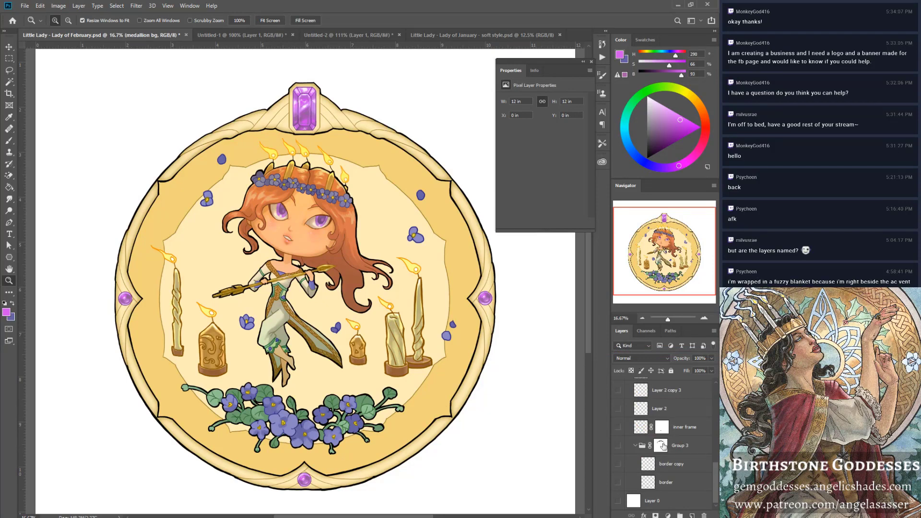
scroll(664, 457, up, 5)
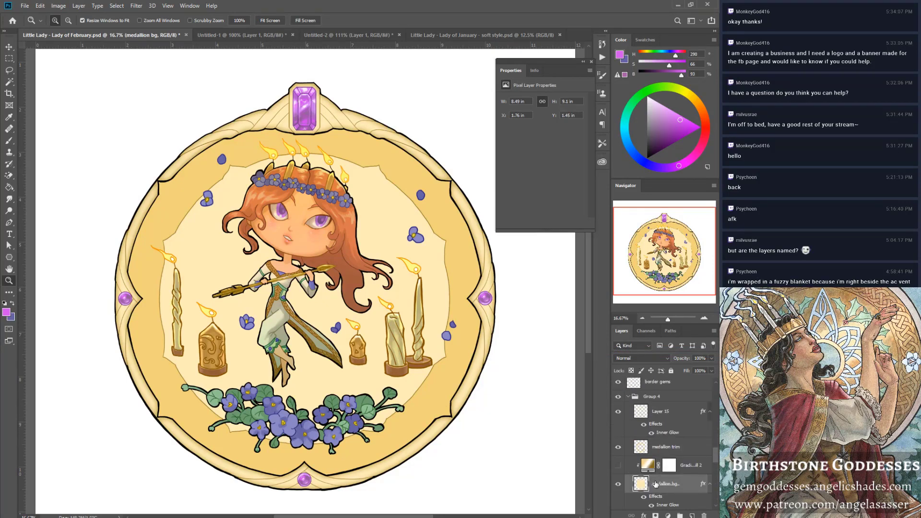
Move the Gradient Fill 2 layer below the medallion bg layer, releasing it from its clipping.
scroll(662, 458, down, 1)
click(653, 429)
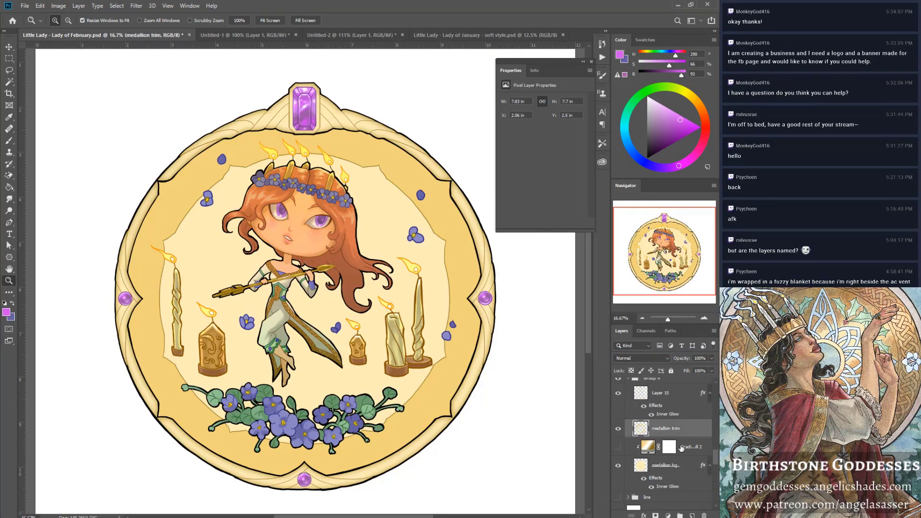
drag(681, 449, 676, 490)
Try merging medallion trim, medallion bg and the hidden Gradient Fill 2 together, and undo the merge.
shift+click(664, 448)
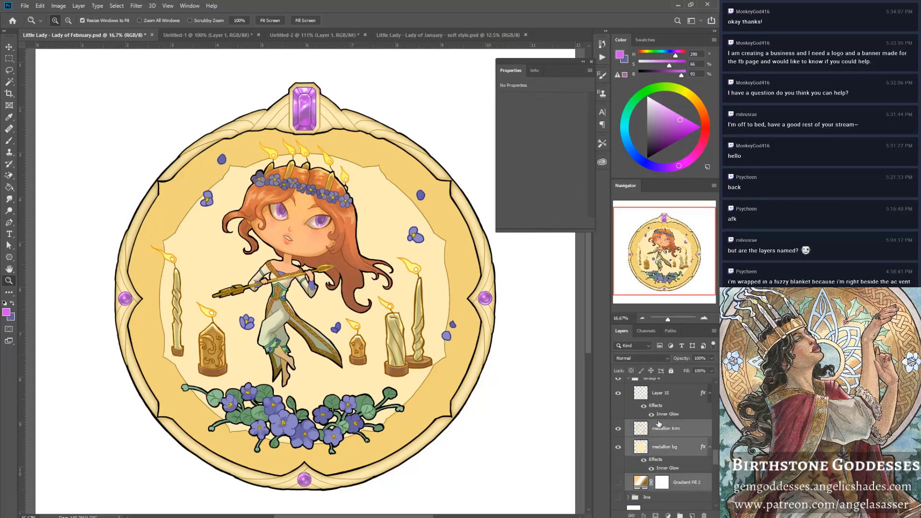
right_click(659, 426)
click(563, 325)
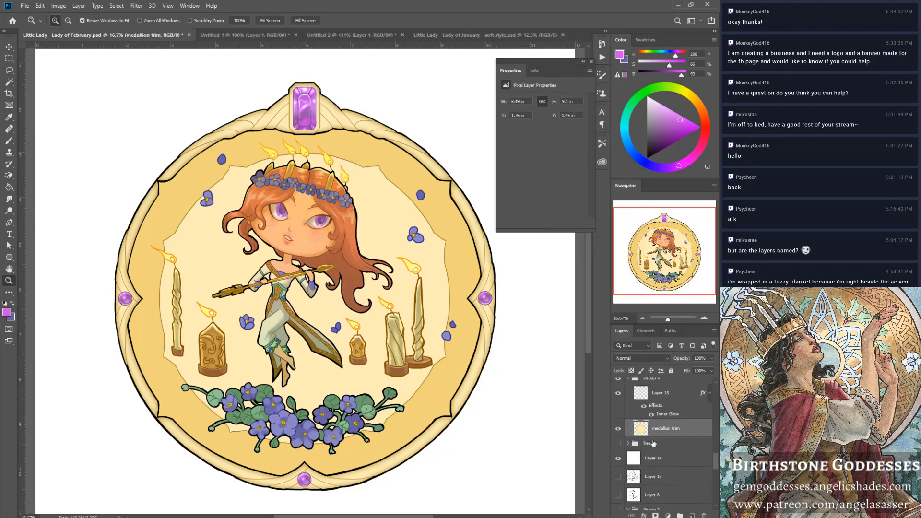
key(ctrl+z)
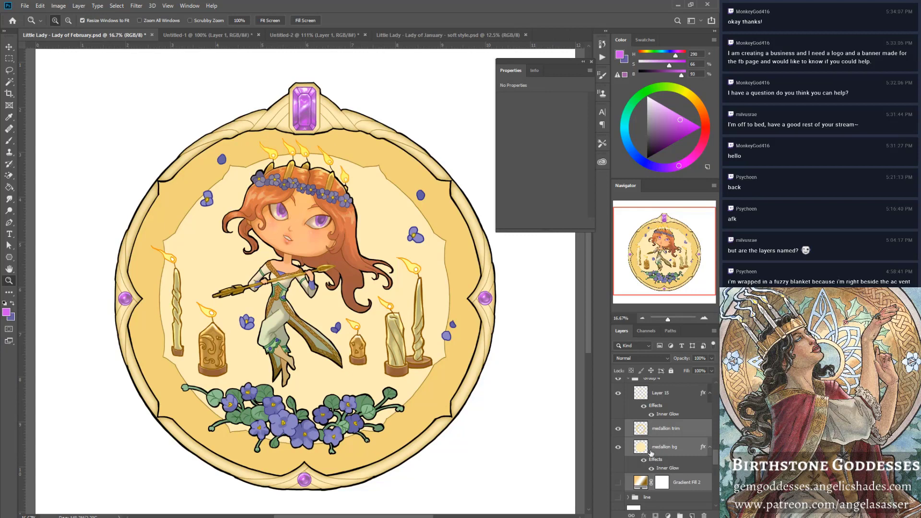
Merge only the medallion trim and medallion bg layers, leaving Gradient Fill 2 out.
click(671, 453)
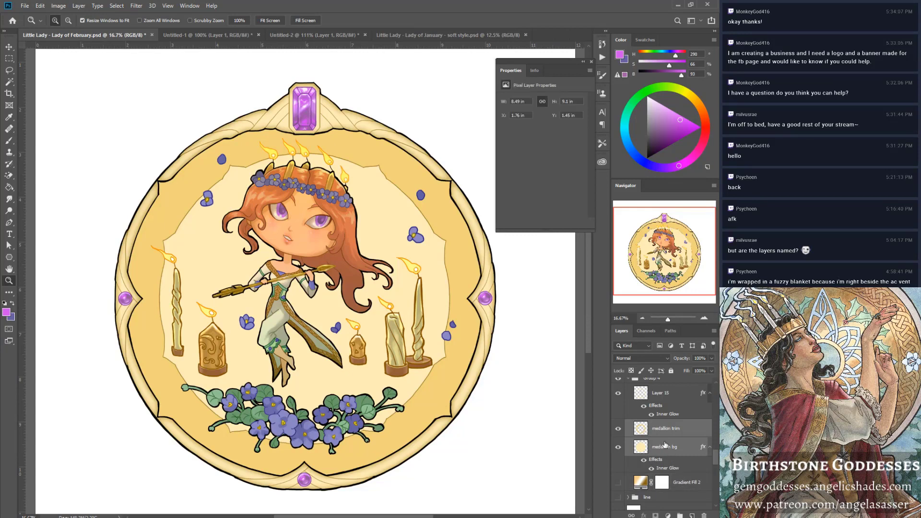
right_click(633, 389)
click(611, 279)
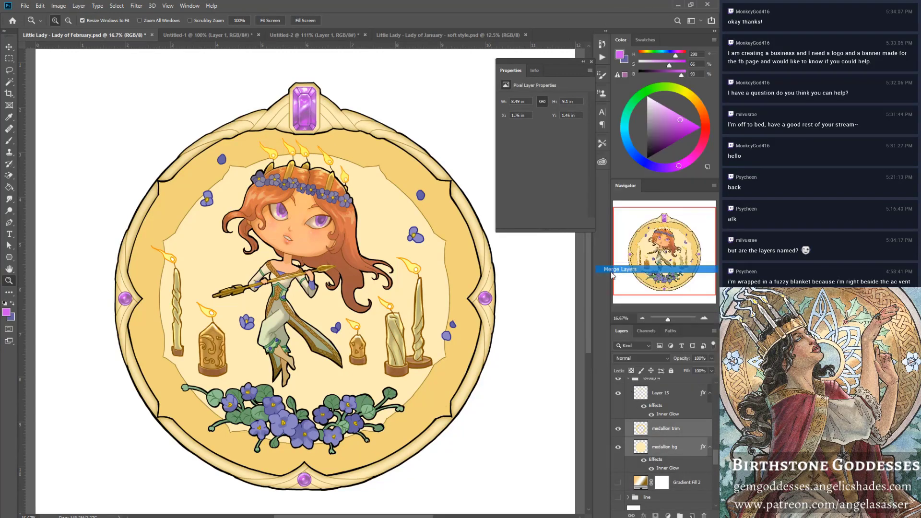
Try a Multiply Inner Glow with 51% choke and a larger size on the merged medallion trim layer.
right_click(664, 430)
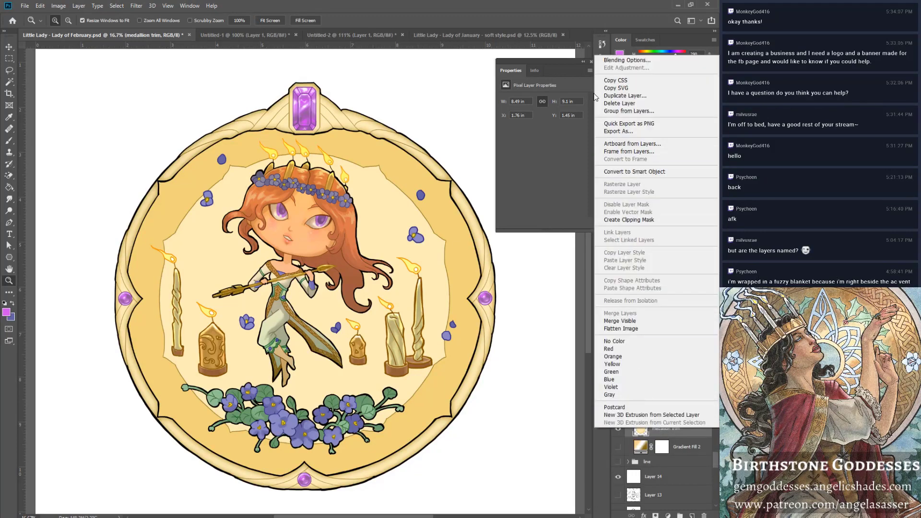
click(603, 61)
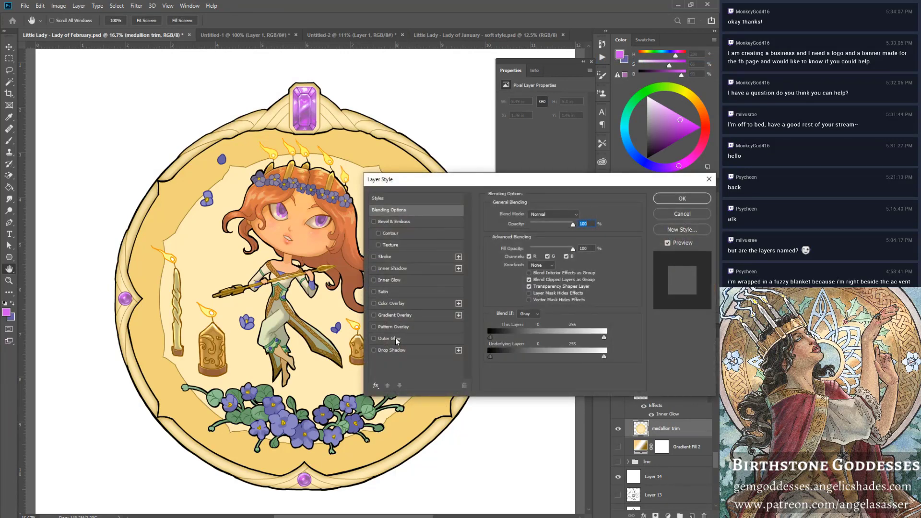
click(394, 281)
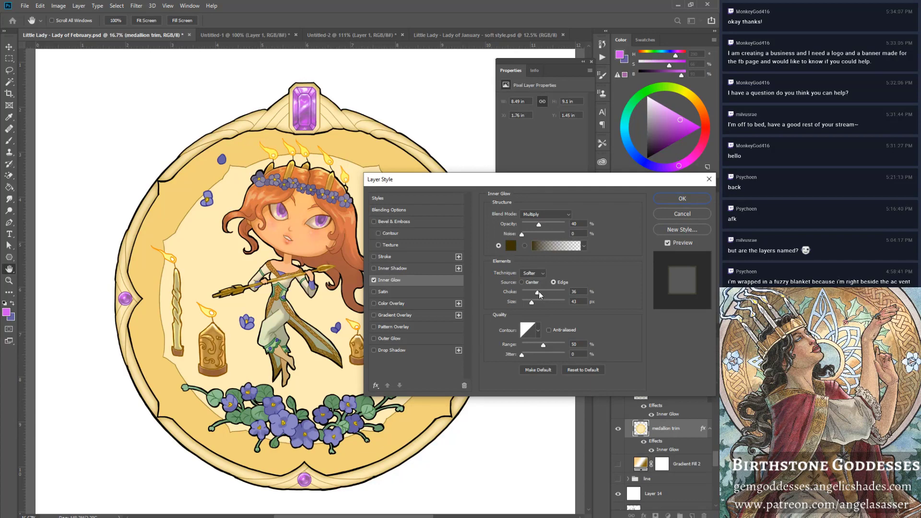
drag(539, 292, 551, 304)
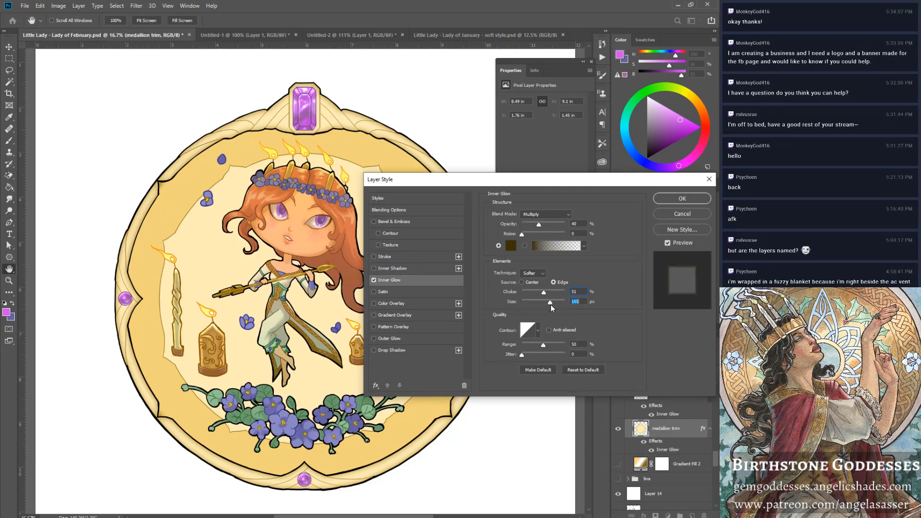
click(675, 214)
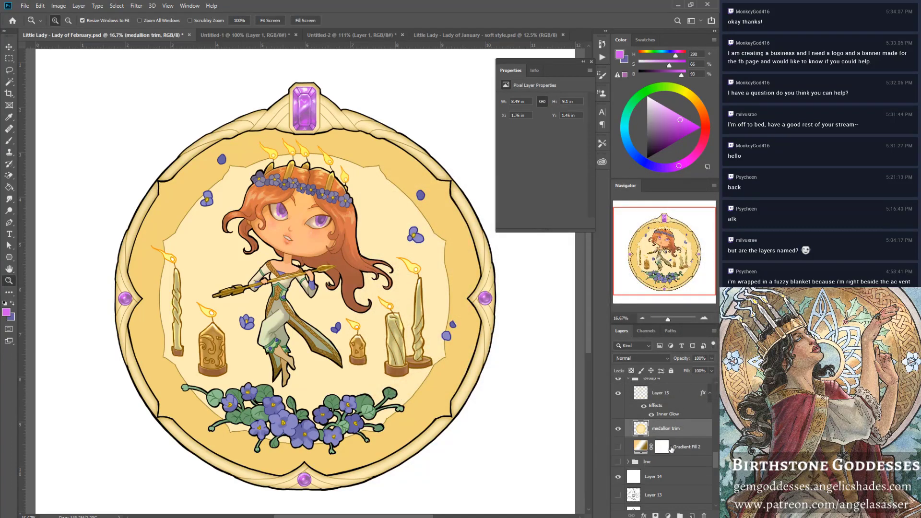
Move Gradient Fill 2 directly above the medallion trim layer and switch Layer 15 off and on to check its area.
drag(672, 449, 677, 423)
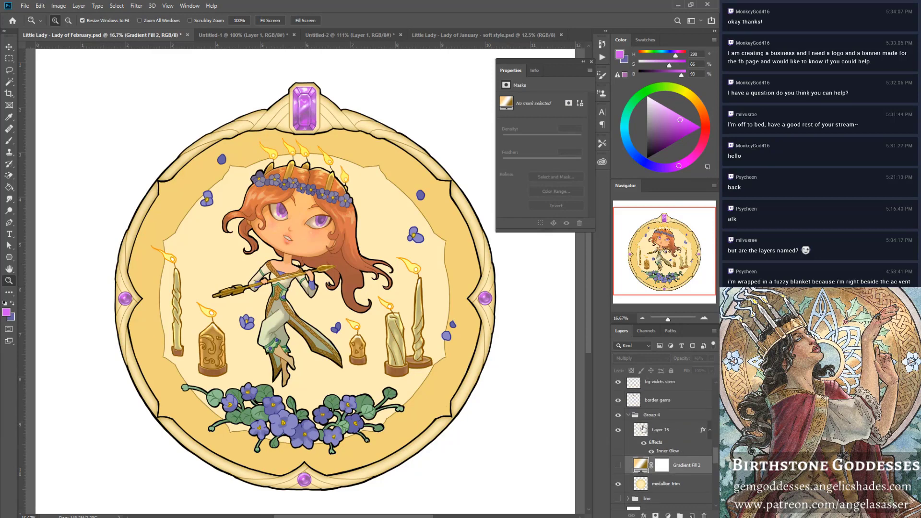
click(645, 431)
click(618, 431)
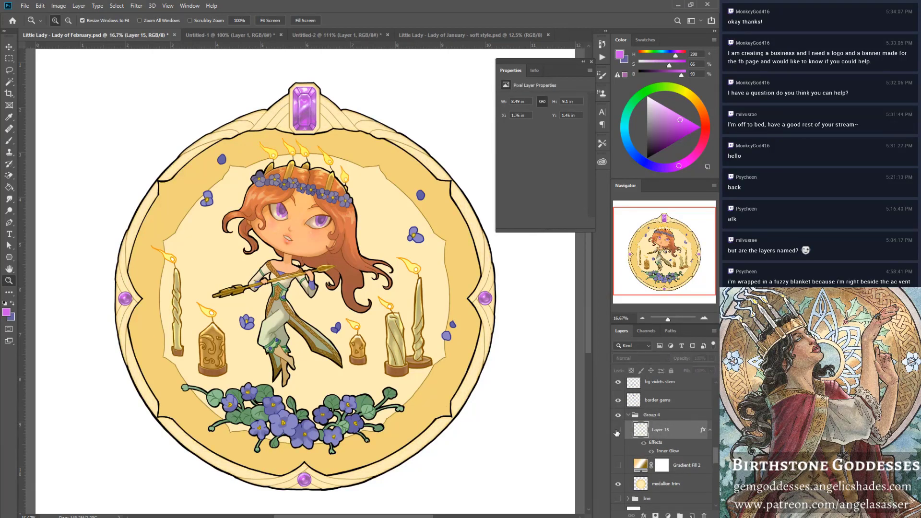
click(618, 431)
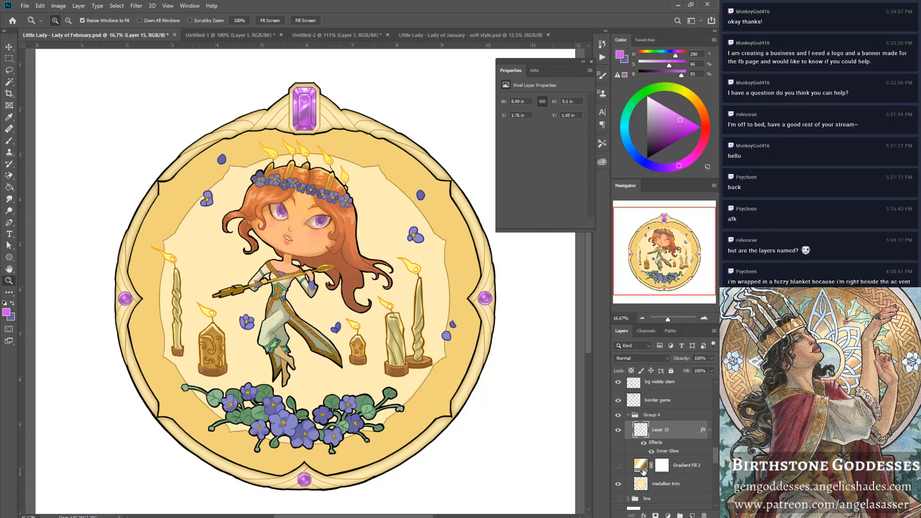
Show Gradient Fill 2 and clip it to the medallion trim layer with a clipping mask.
click(619, 466)
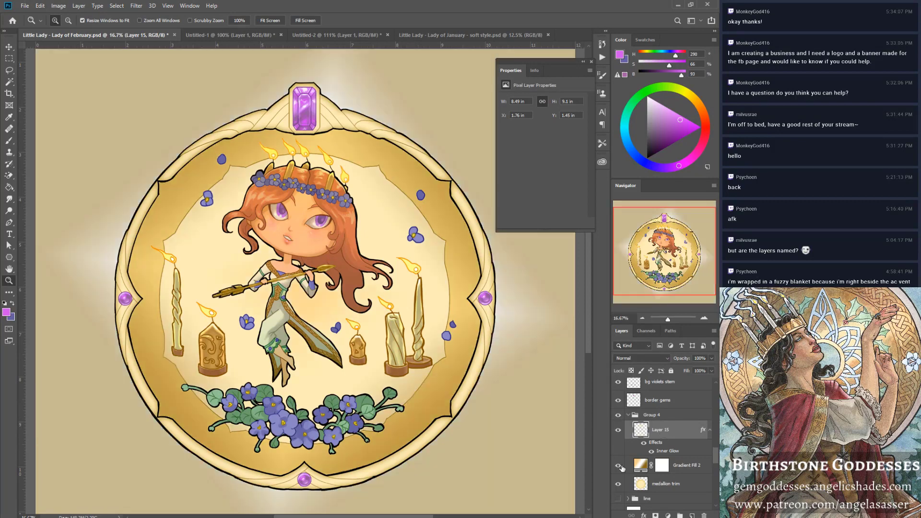
right_click(687, 468)
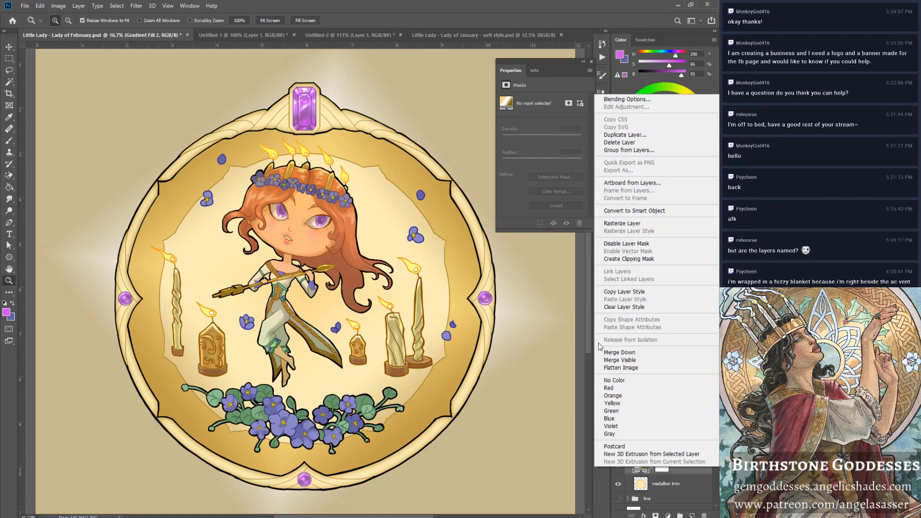
click(634, 259)
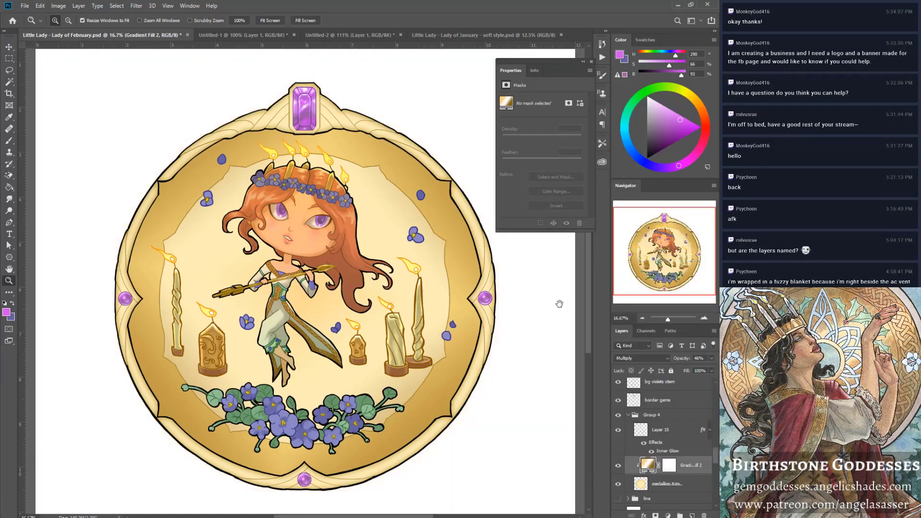
Lower Gradient Fill 2's opacity to 18% and switch the layer off and on to compare the shading.
click(712, 359)
drag(680, 369, 679, 369)
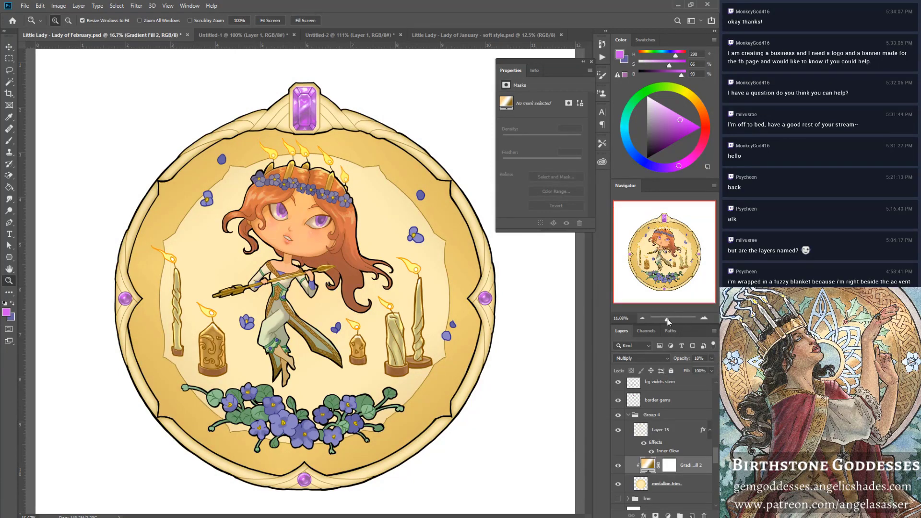
drag(668, 319, 667, 319)
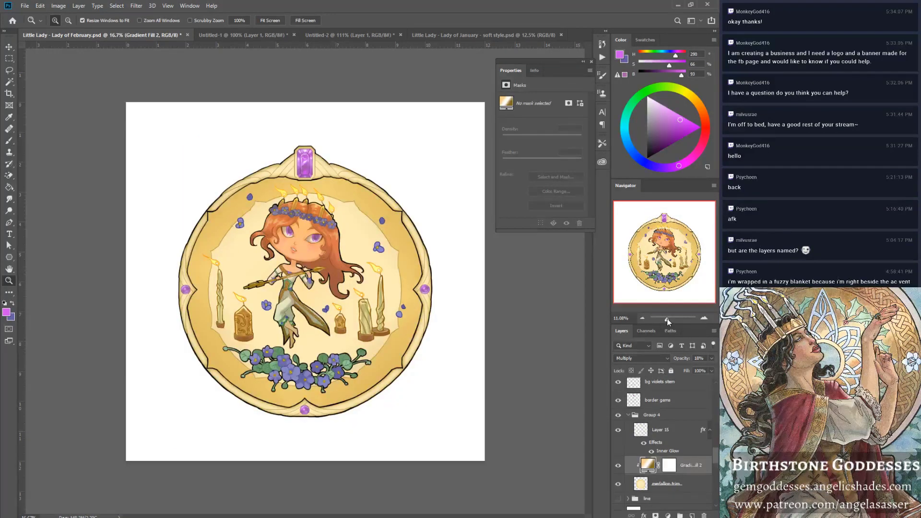
click(618, 469)
click(618, 468)
Open the medallion trim layer's blending options and try an Outer Glow, turning the effect off again.
click(667, 484)
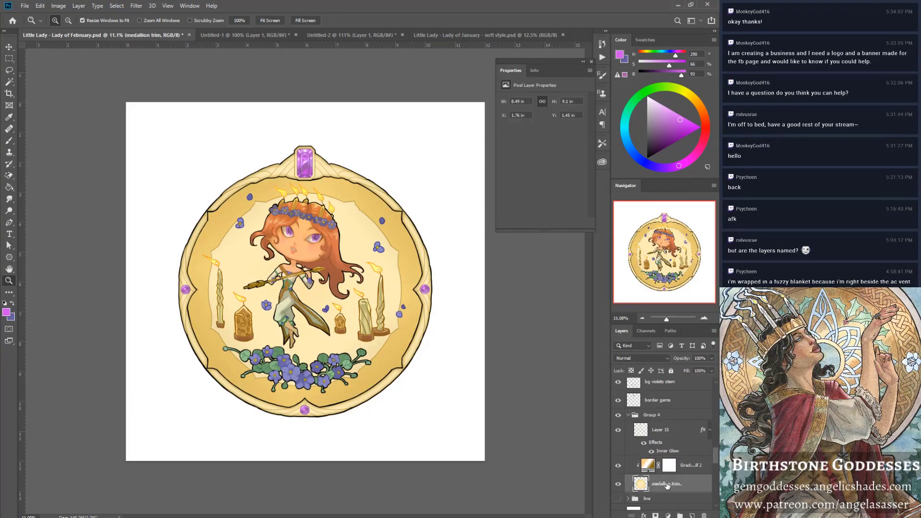
right_click(668, 486)
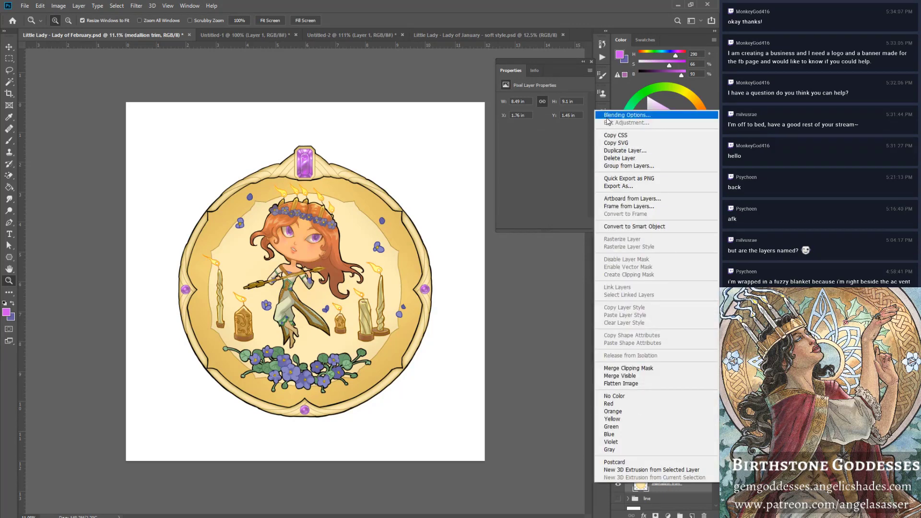
key(Escape)
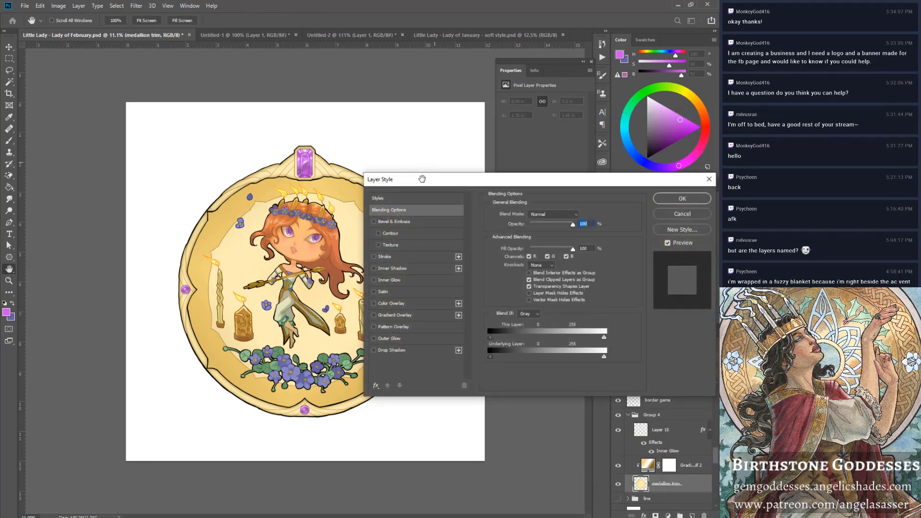
drag(430, 182, 437, 162)
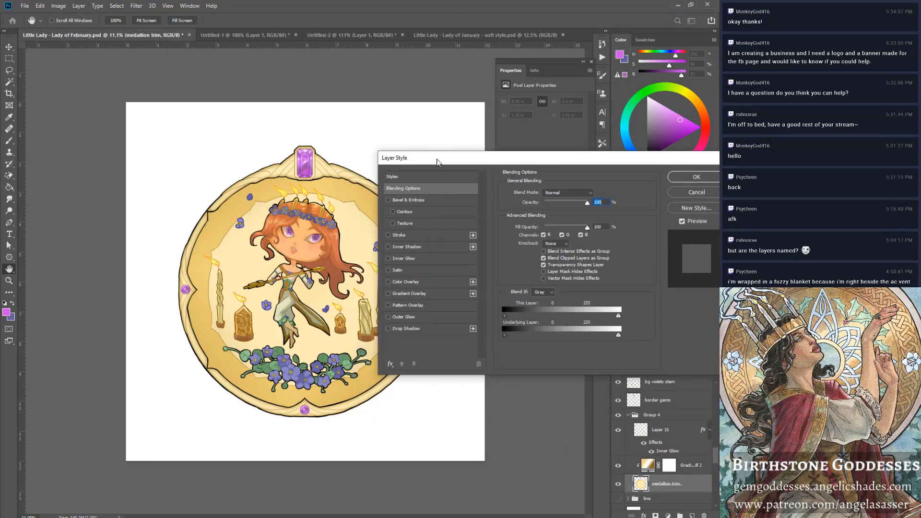
drag(440, 162, 561, 123)
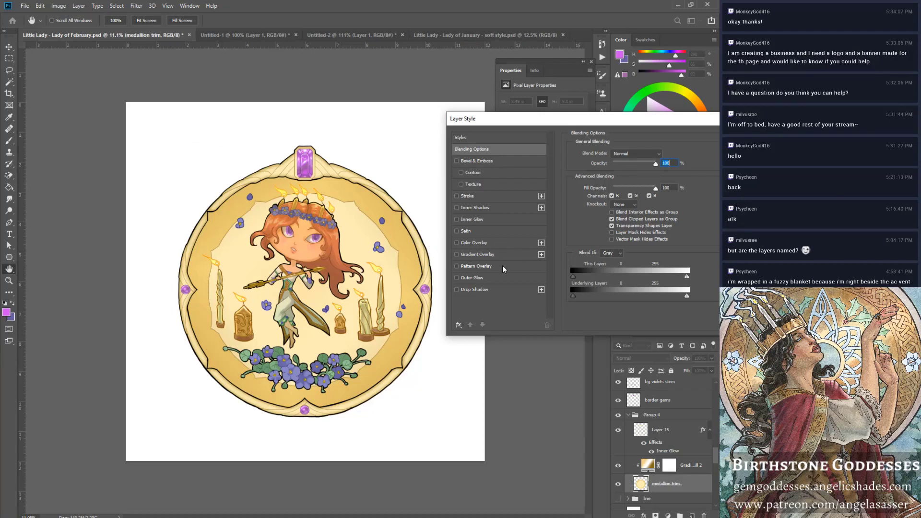
click(482, 277)
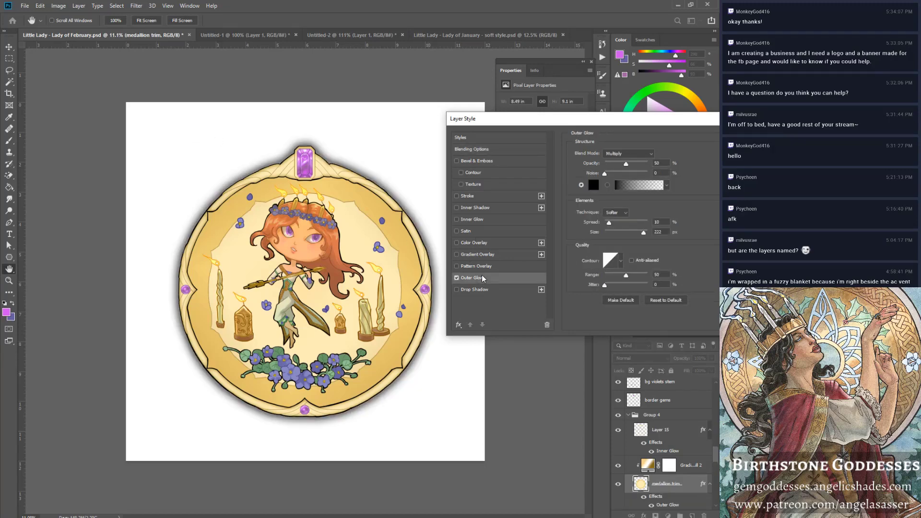
click(457, 278)
Try a Multiply Inner Glow on medallion trim with 67% opacity, 45% choke, 101 px size and the gradient's opacity stop at 29%.
click(482, 219)
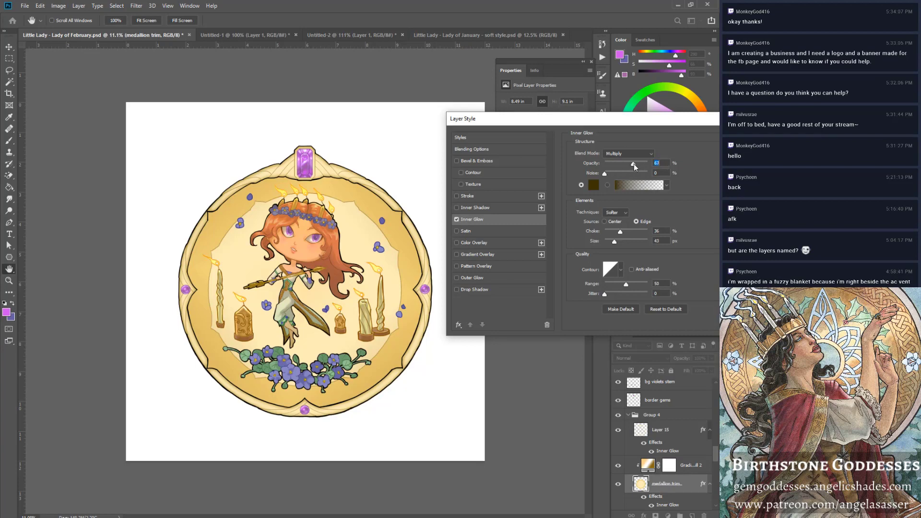
drag(621, 233, 636, 242)
click(637, 185)
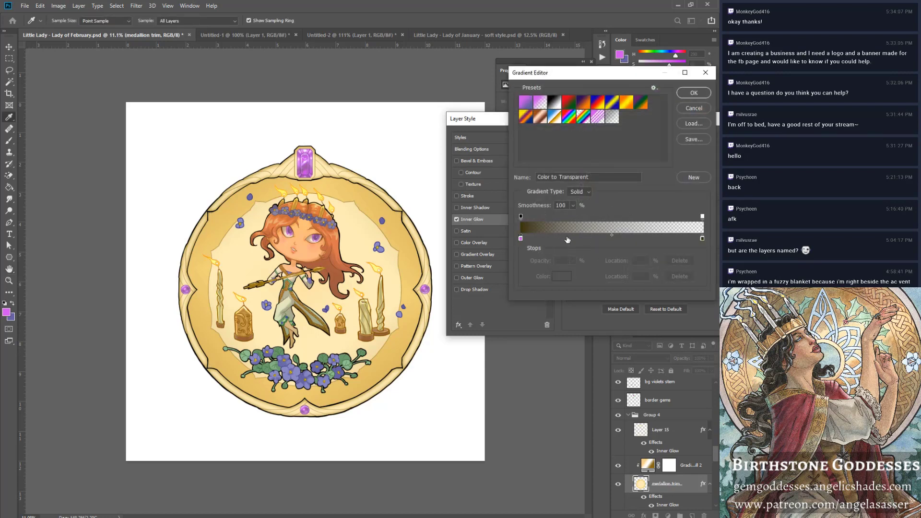
click(520, 239)
drag(517, 243, 516, 255)
drag(521, 216, 574, 215)
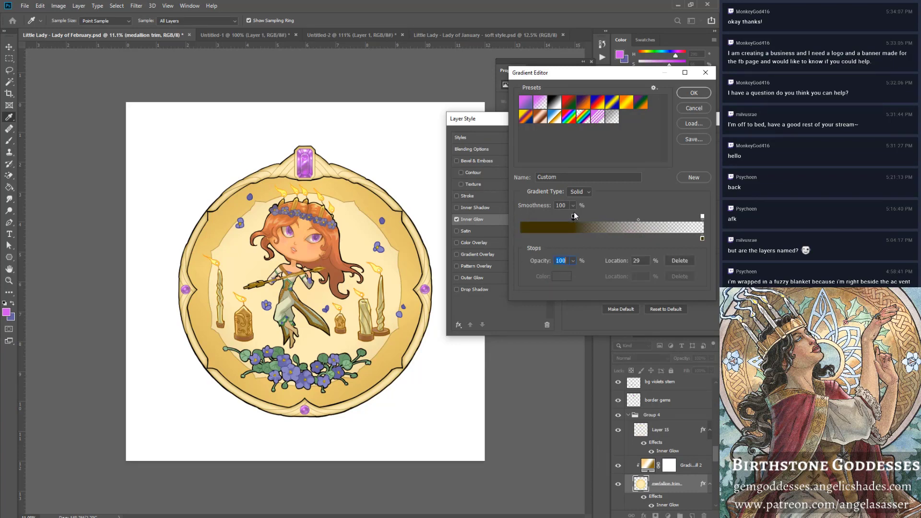
click(689, 109)
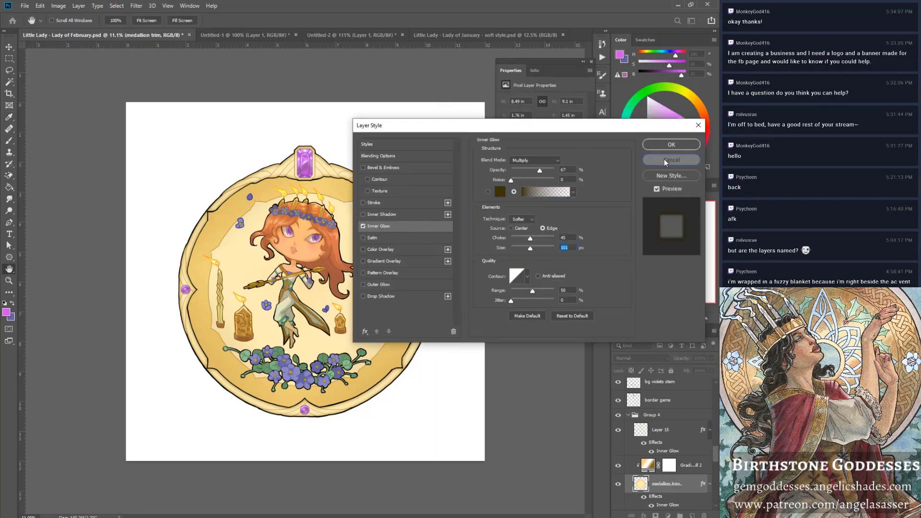
click(672, 160)
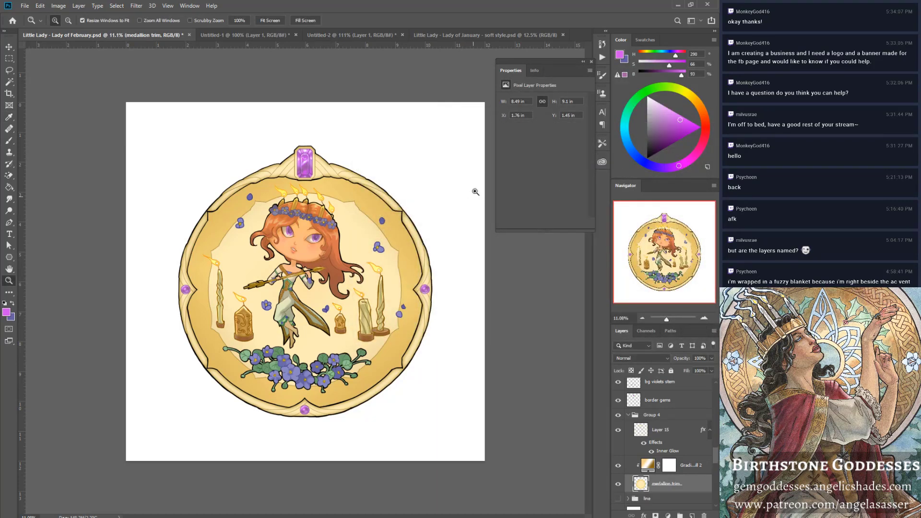
Hide the Gradient Fill 2 layer above medallion trim and save the Lady of February illustration.
key(ctrl+s)
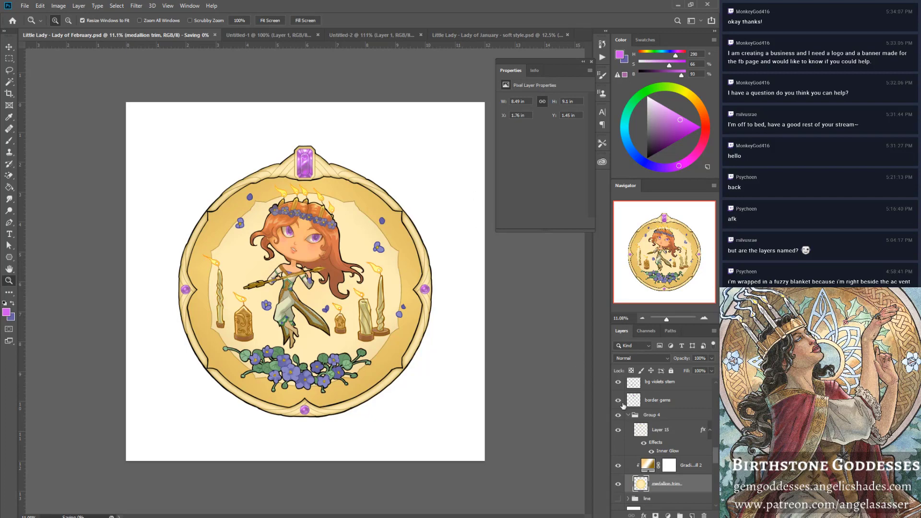
click(618, 466)
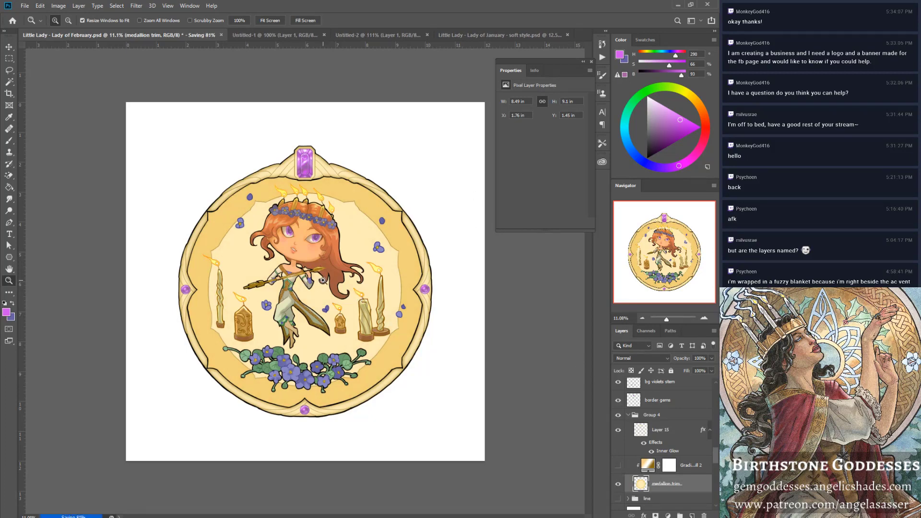
key(ctrl+s)
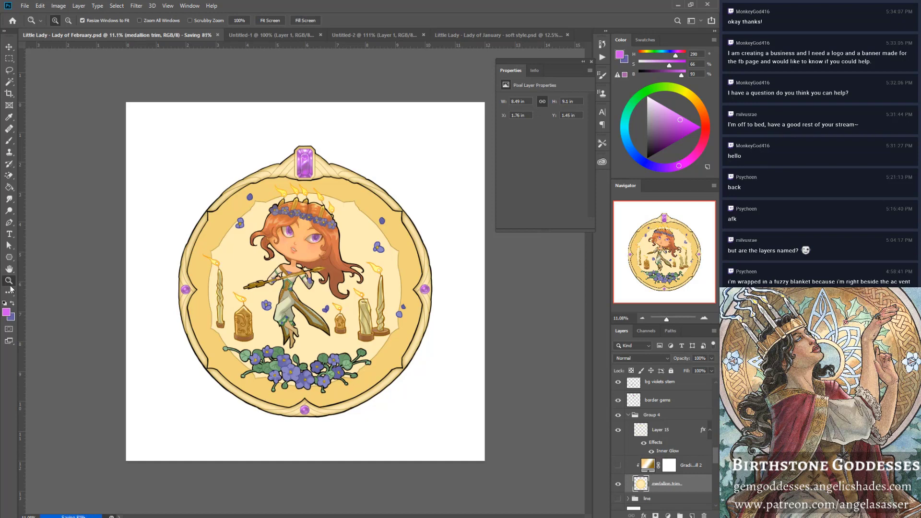
Collapse the floating Properties and Info group to icons and dock it with the other collapsed palettes beside the canvas.
click(296, 277)
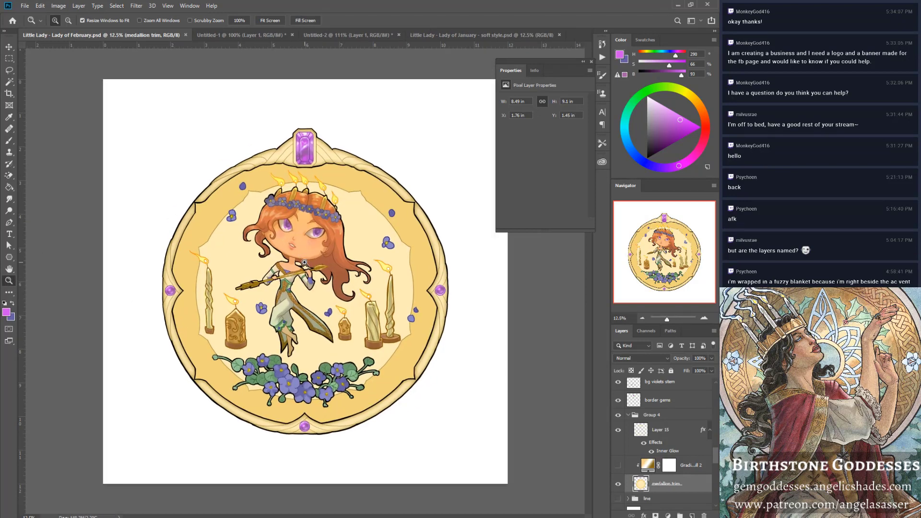
click(304, 264)
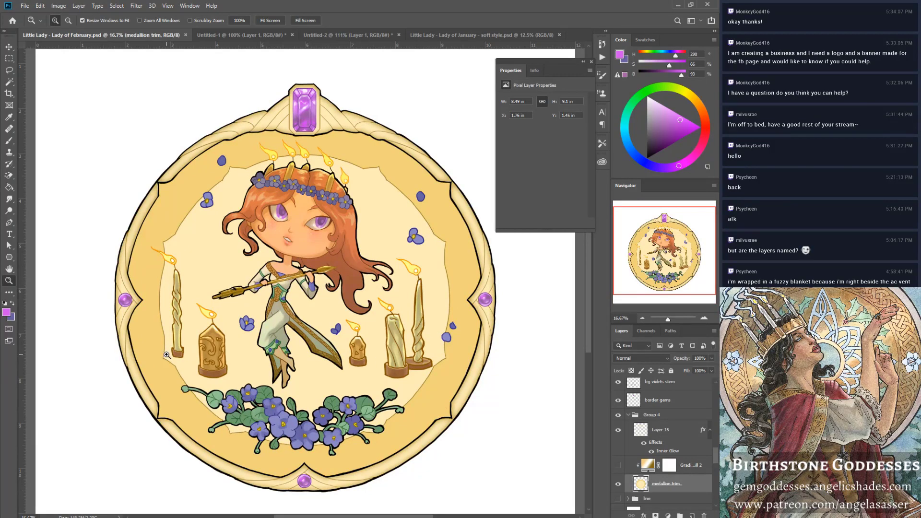
click(275, 21)
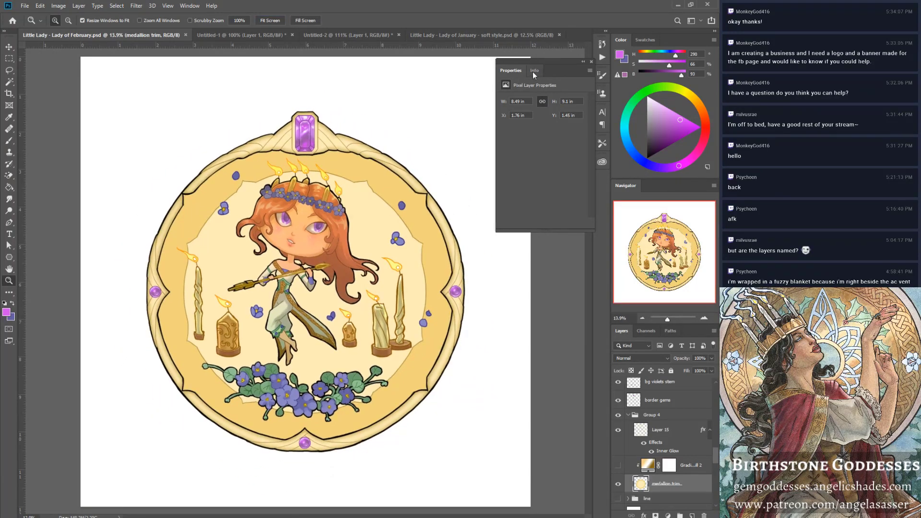
click(584, 62)
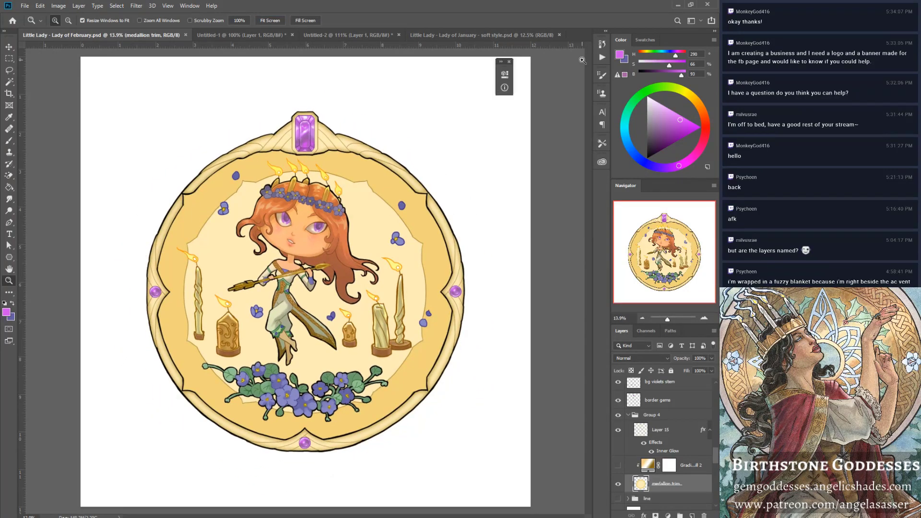
click(502, 66)
drag(542, 63, 604, 185)
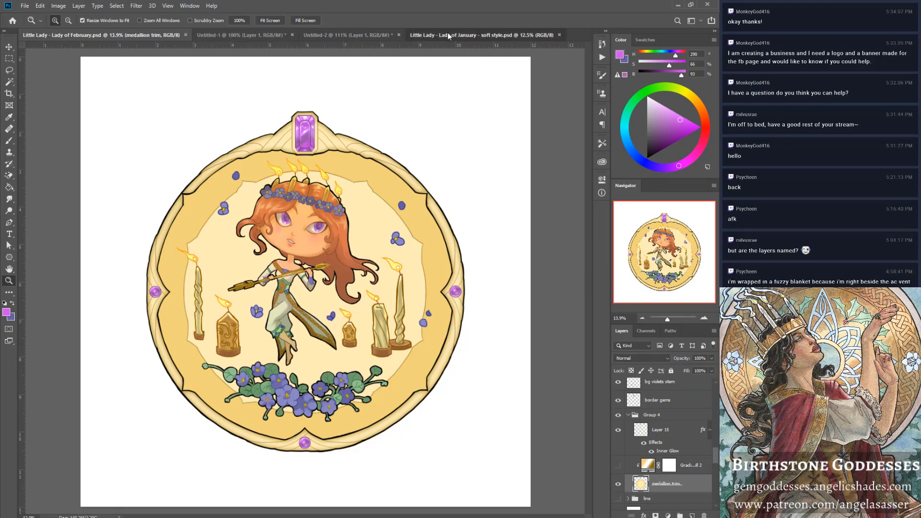
View the Lady of January soft style illustration for comparison and return to the Lady of February medallion.
click(418, 35)
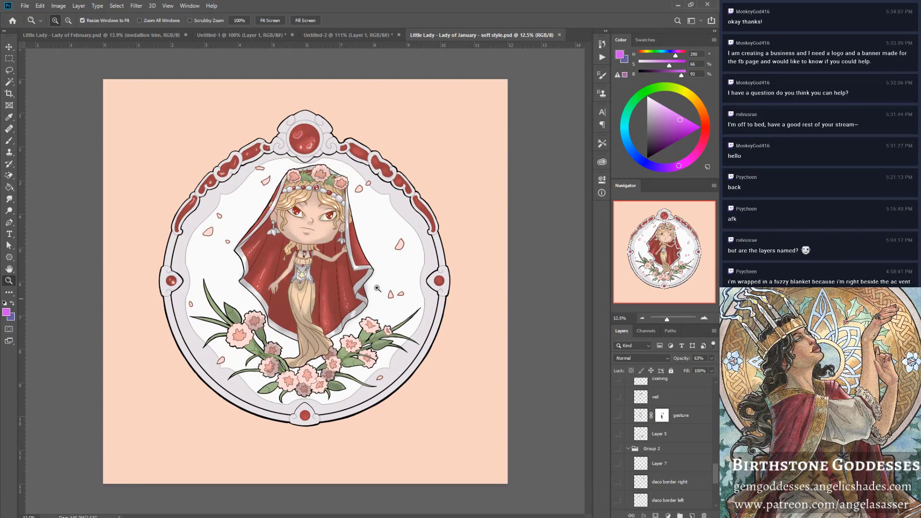
click(134, 36)
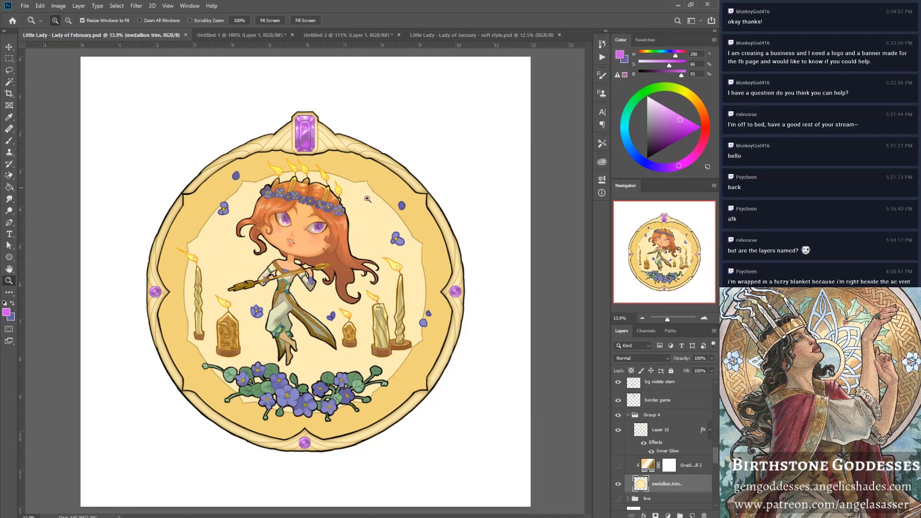
click(345, 216)
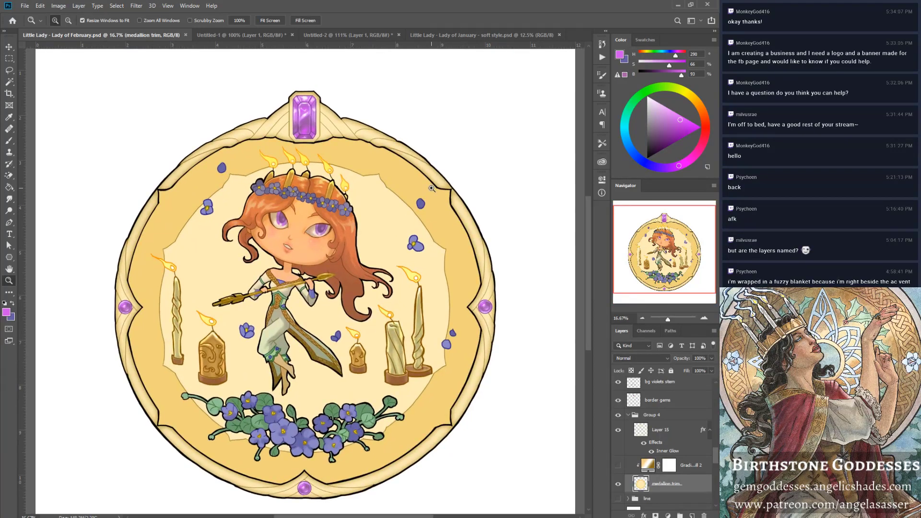